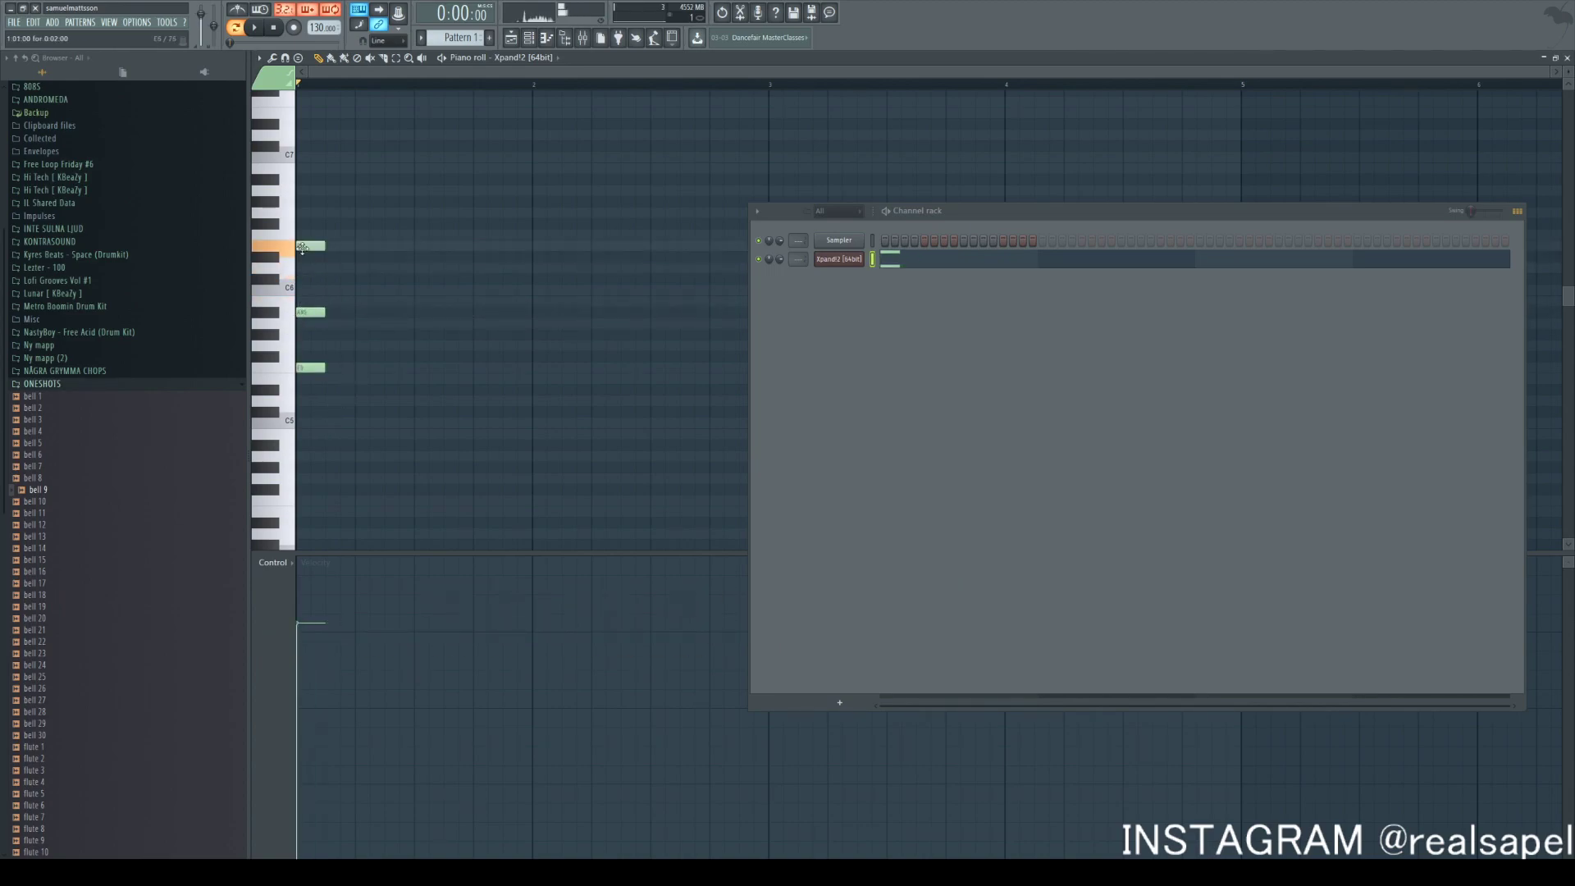
Set the tempo to 90 BPM and add one-step F5 and C6 notes on steps 5 and 6 of bar 1
{"action": "key", "text": "space"}
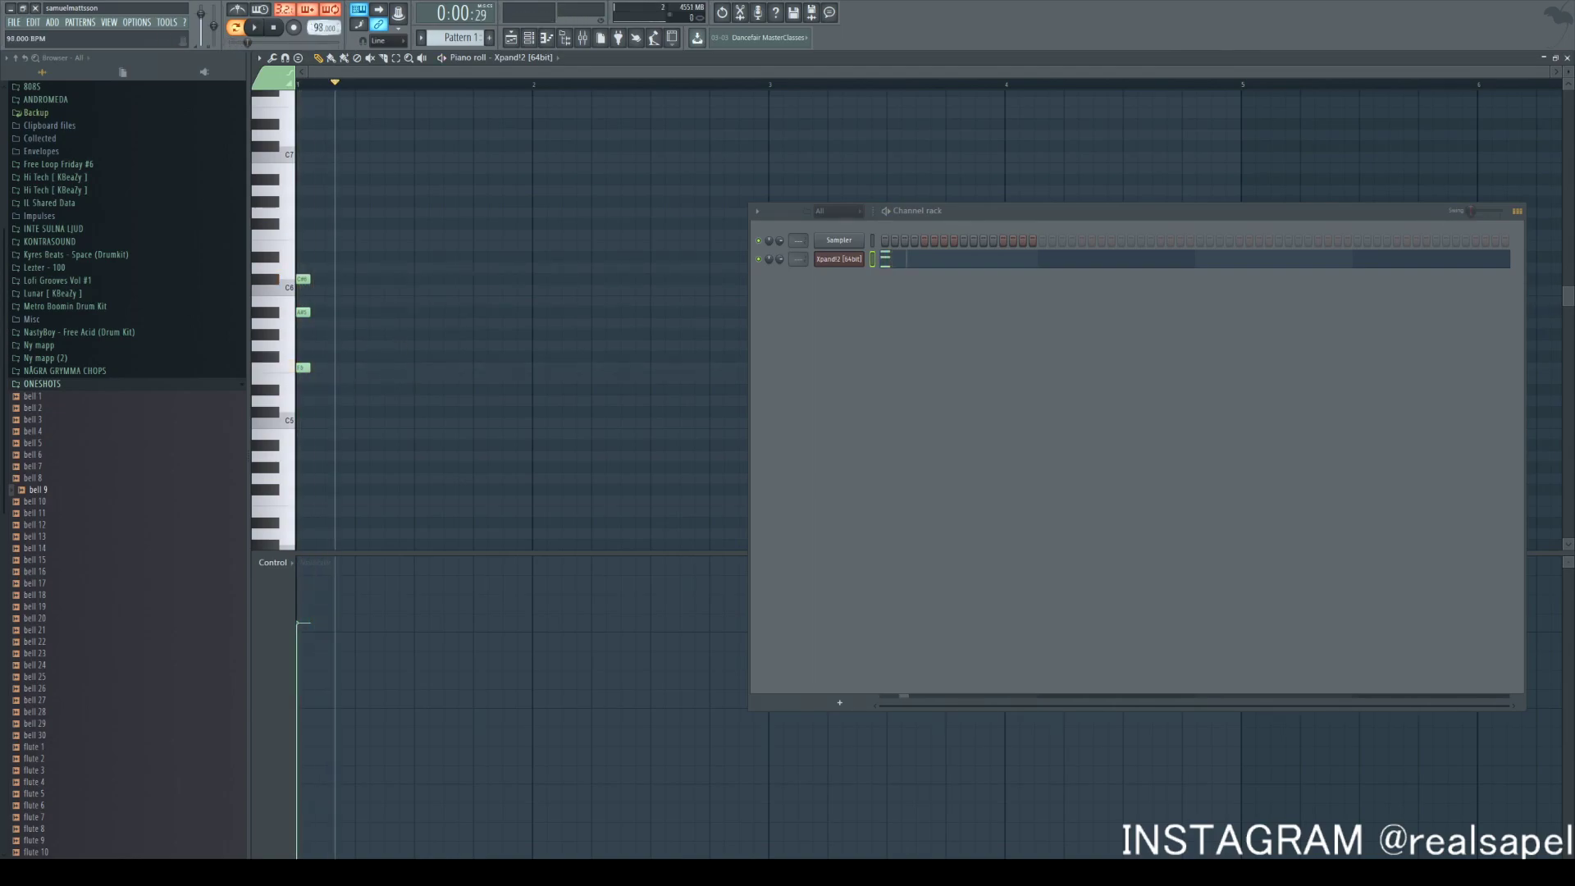
{"action": "key", "text": "space"}
{"action": "left_click", "coordinate": [337, 379]}
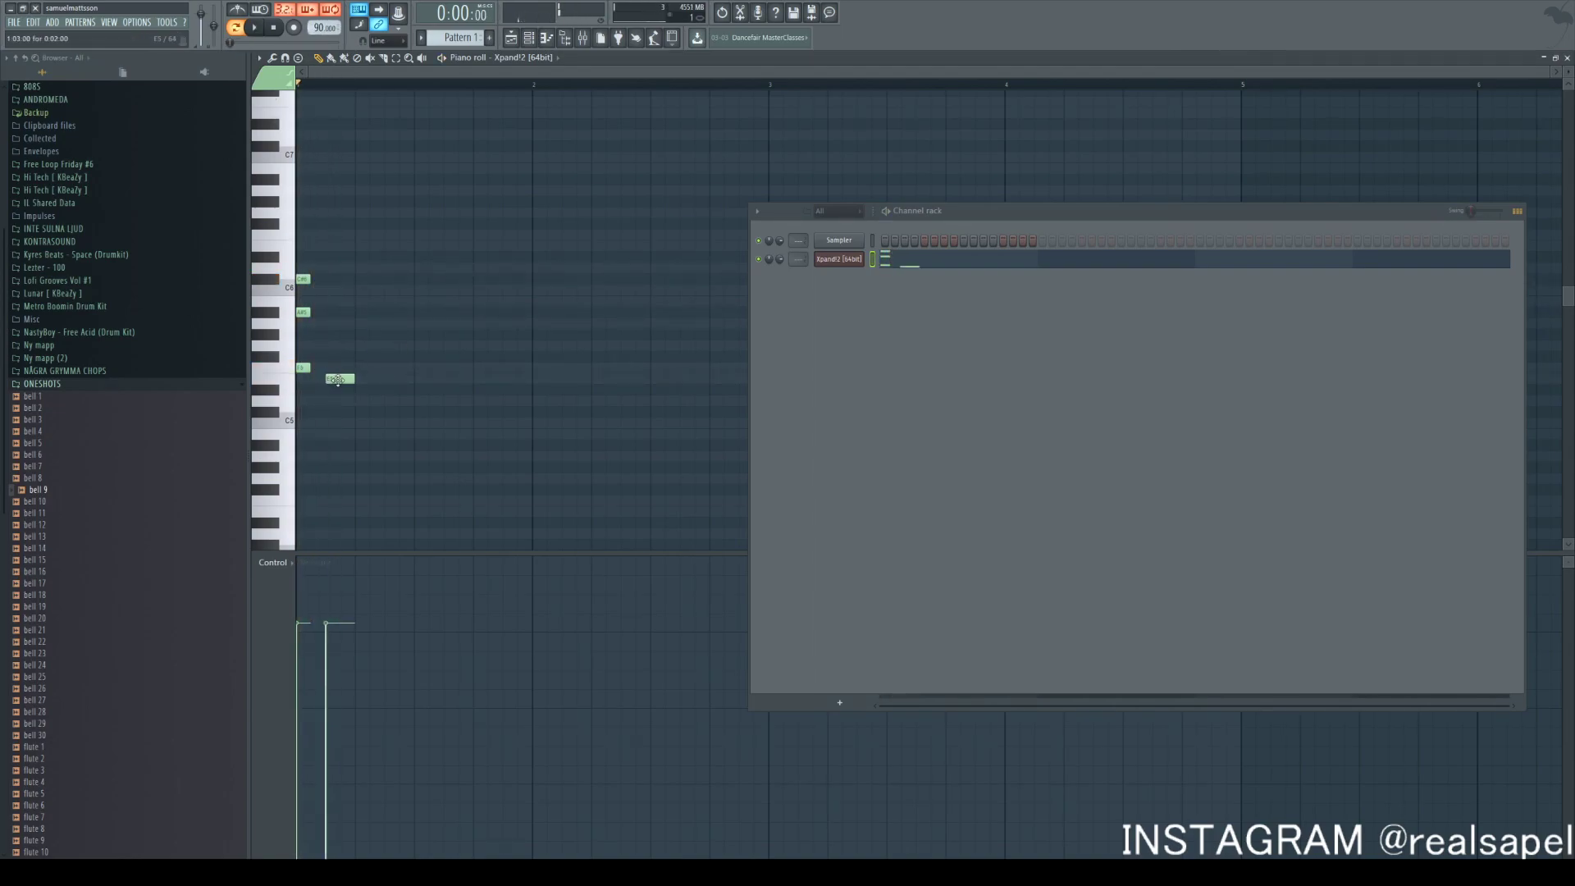
{"action": "left_click_drag", "start_coordinate": [347, 371], "coordinate": [362, 371]}
{"action": "left_click", "coordinate": [368, 279]}
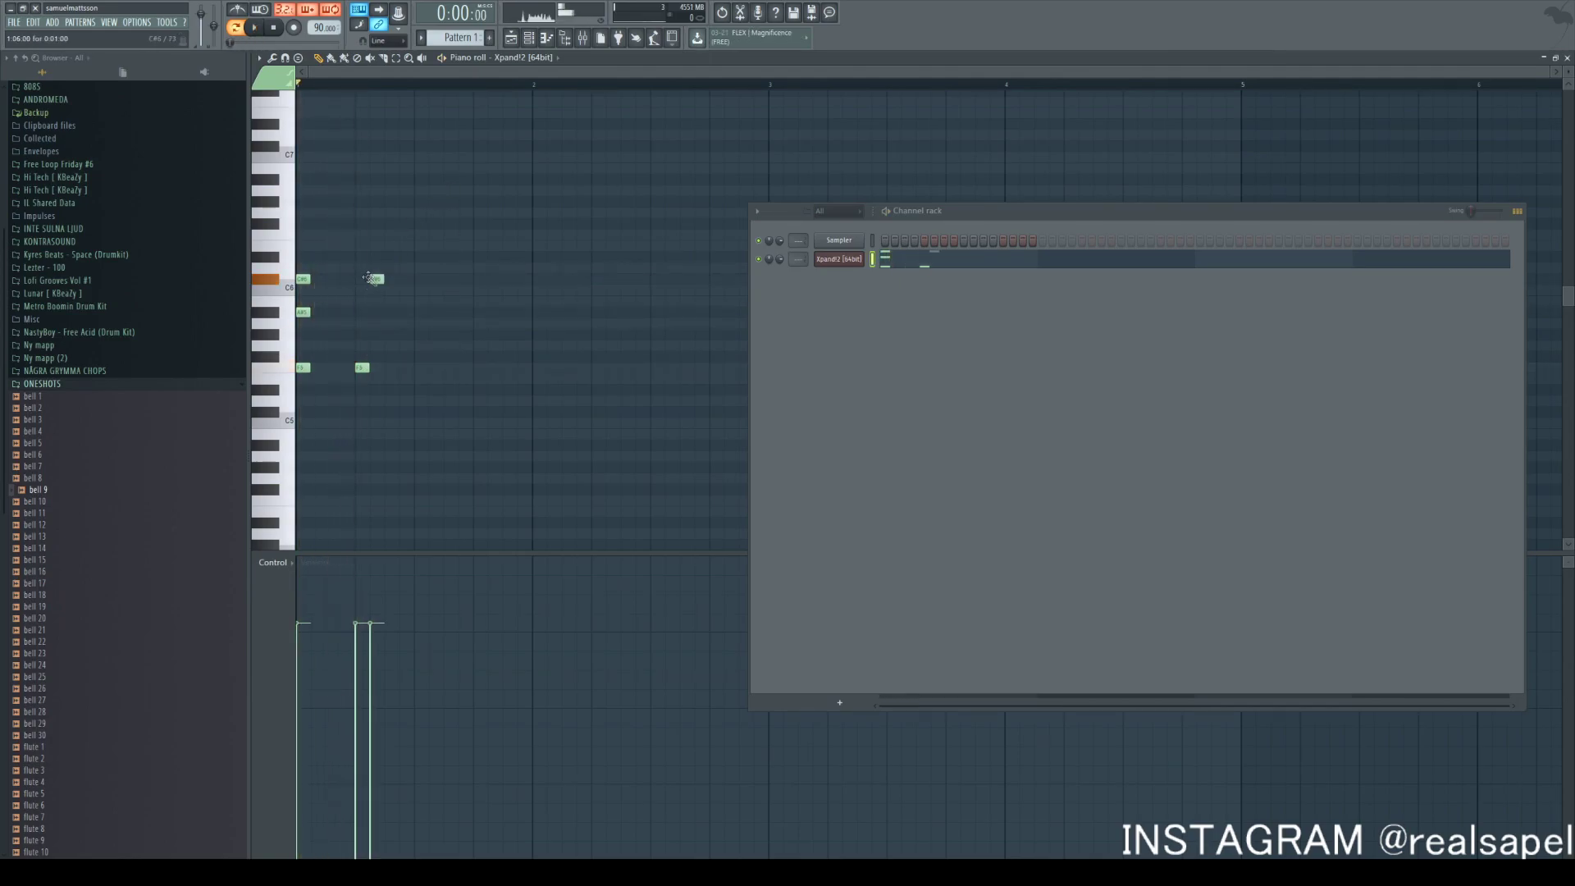
{"action": "left_click_drag", "start_coordinate": [373, 286], "coordinate": [375, 291]}
{"action": "right_click", "coordinate": [376, 312]}
{"action": "key", "text": "space"}
{"action": "key", "text": "space"}
Add one-step C#6 and F5 notes together on step 8 of bar 1 and audition the phrase
{"action": "left_click", "coordinate": [386, 279]}
{"action": "key", "text": "space"}
{"action": "left_click", "coordinate": [392, 368]}
{"action": "key", "text": "space"}
{"action": "left_click_drag", "start_coordinate": [392, 368], "coordinate": [407, 369]}
{"action": "key", "text": "space"}
{"action": "key", "text": "space"}
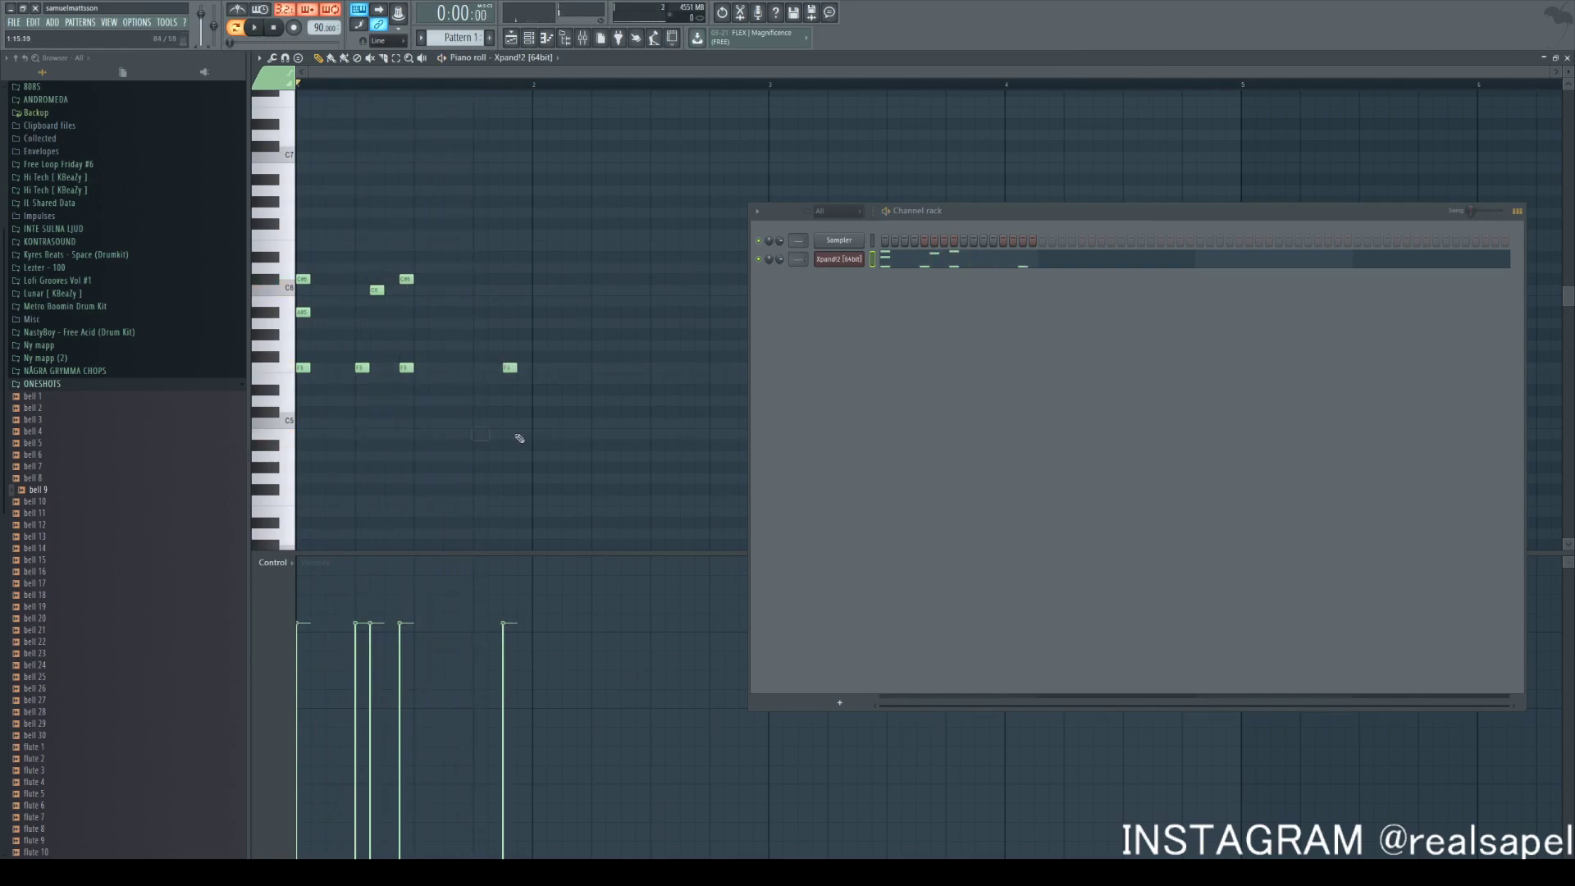
Place a one-step chord of C5, G#5 and C6 at the start of bar 2 and play it back
{"action": "right_click", "coordinate": [551, 489]}
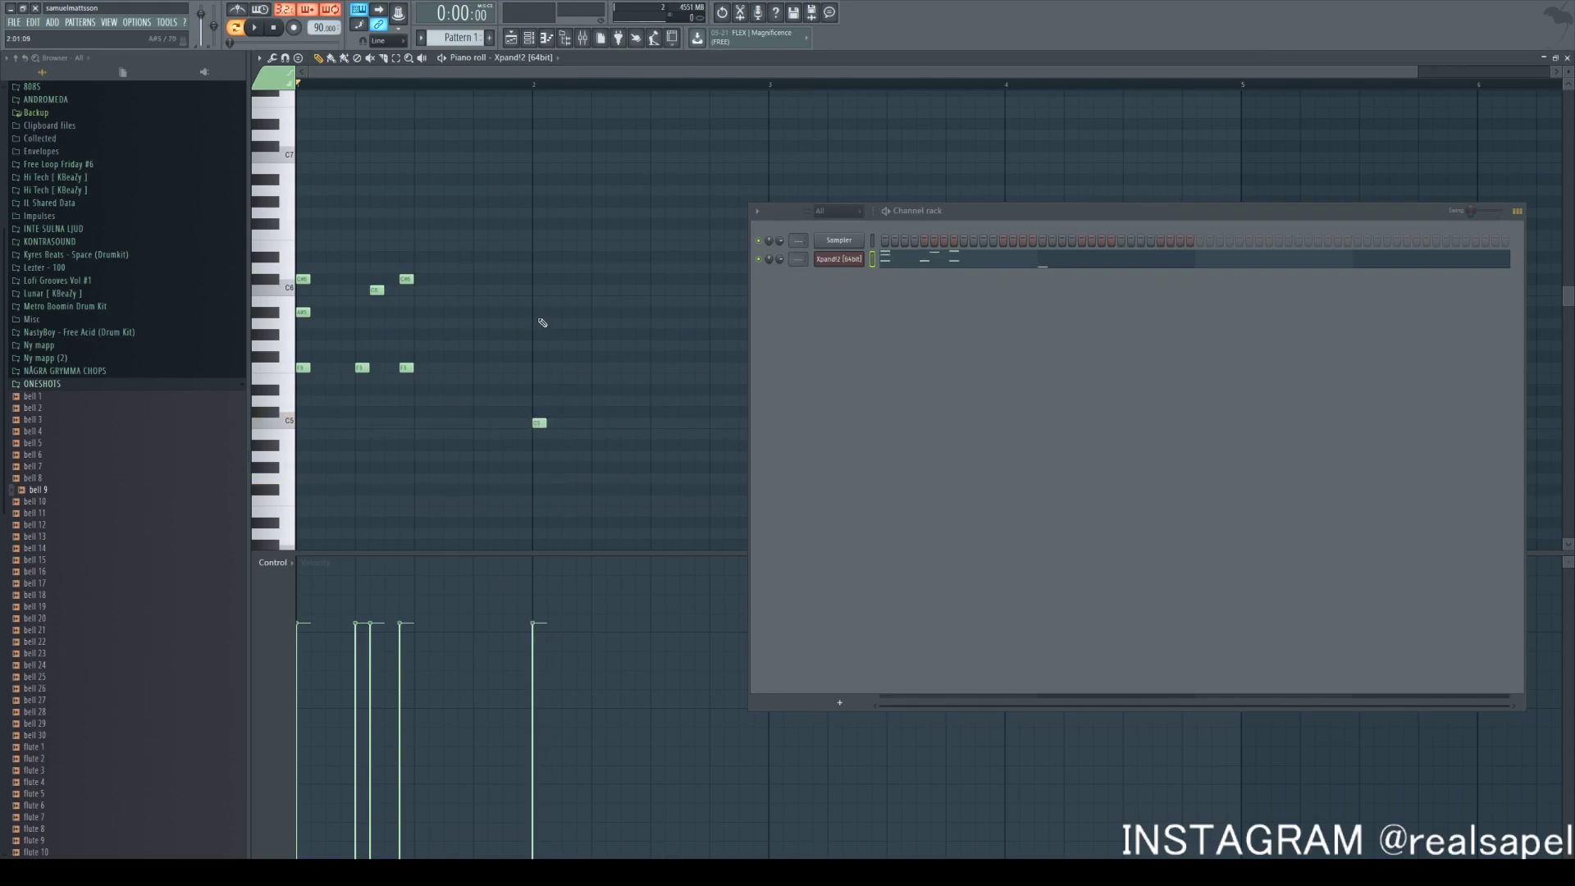
{"action": "left_click_drag", "start_coordinate": [533, 296], "coordinate": [515, 299]}
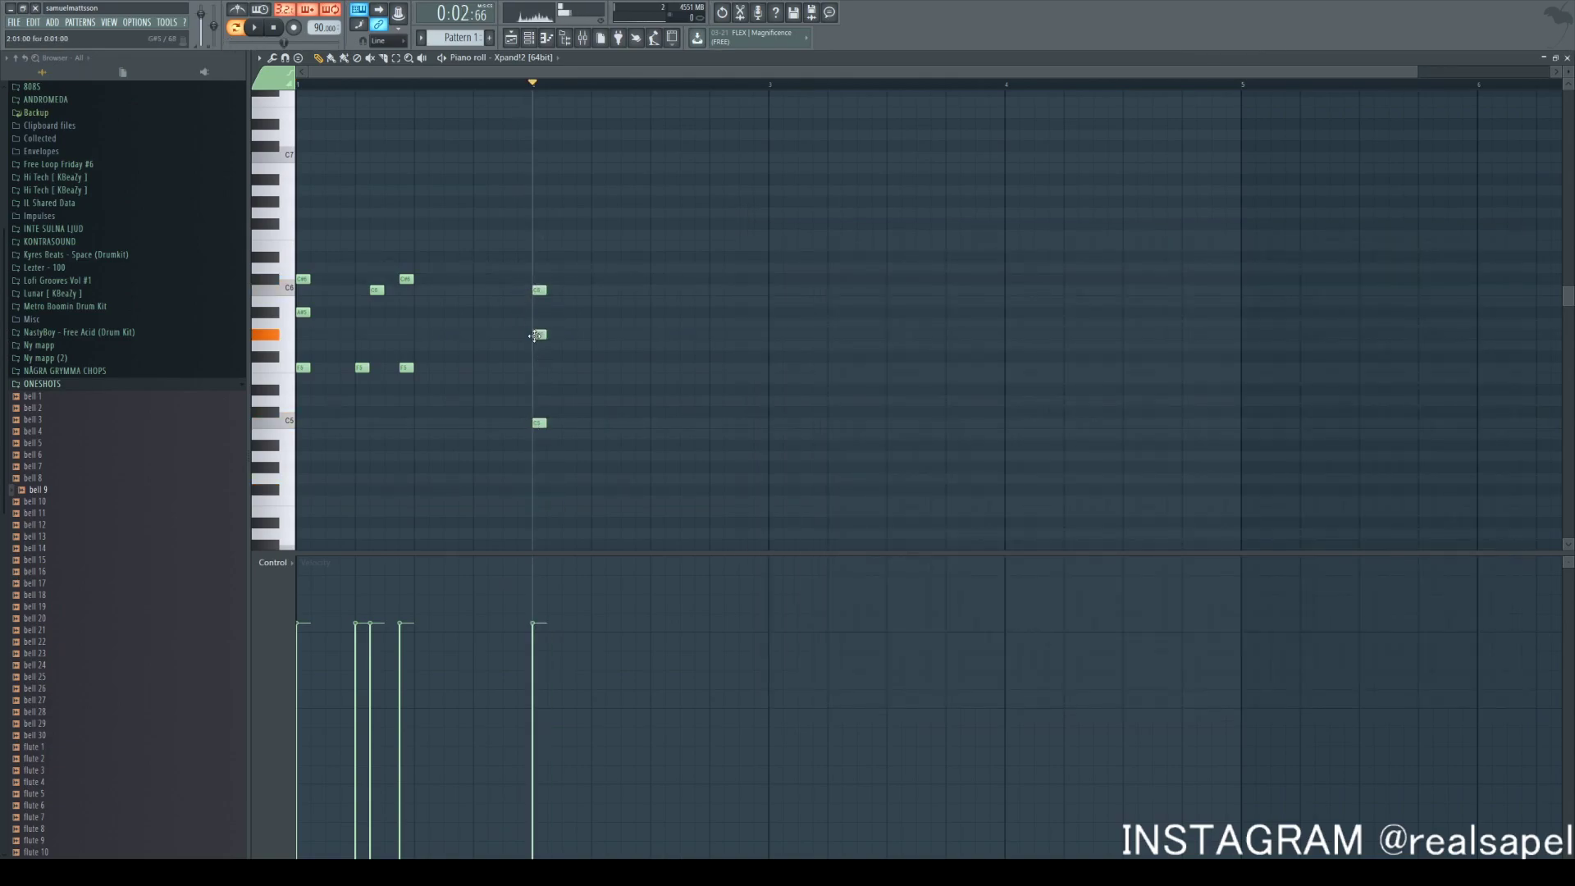
{"action": "key", "text": "space"}
{"action": "key", "text": "space"}
Add lead-in notes before bar 2, with C5 on step 13 and F5 on step 15 of bar 1, and audition them
{"action": "key", "text": "space"}
{"action": "key", "text": "space"}
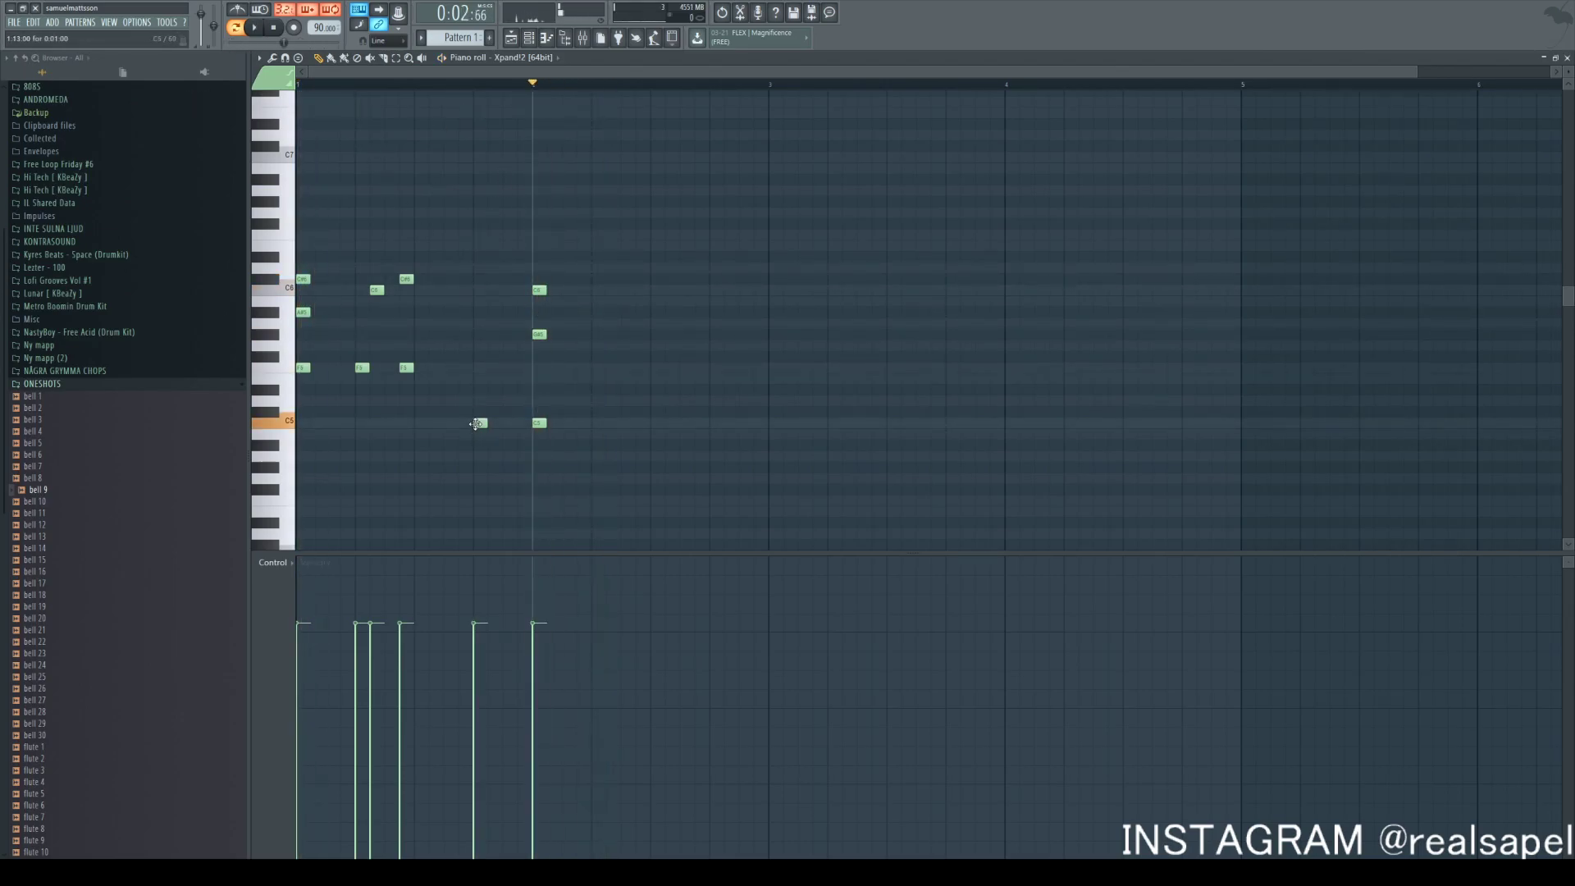
{"action": "key", "text": "space"}
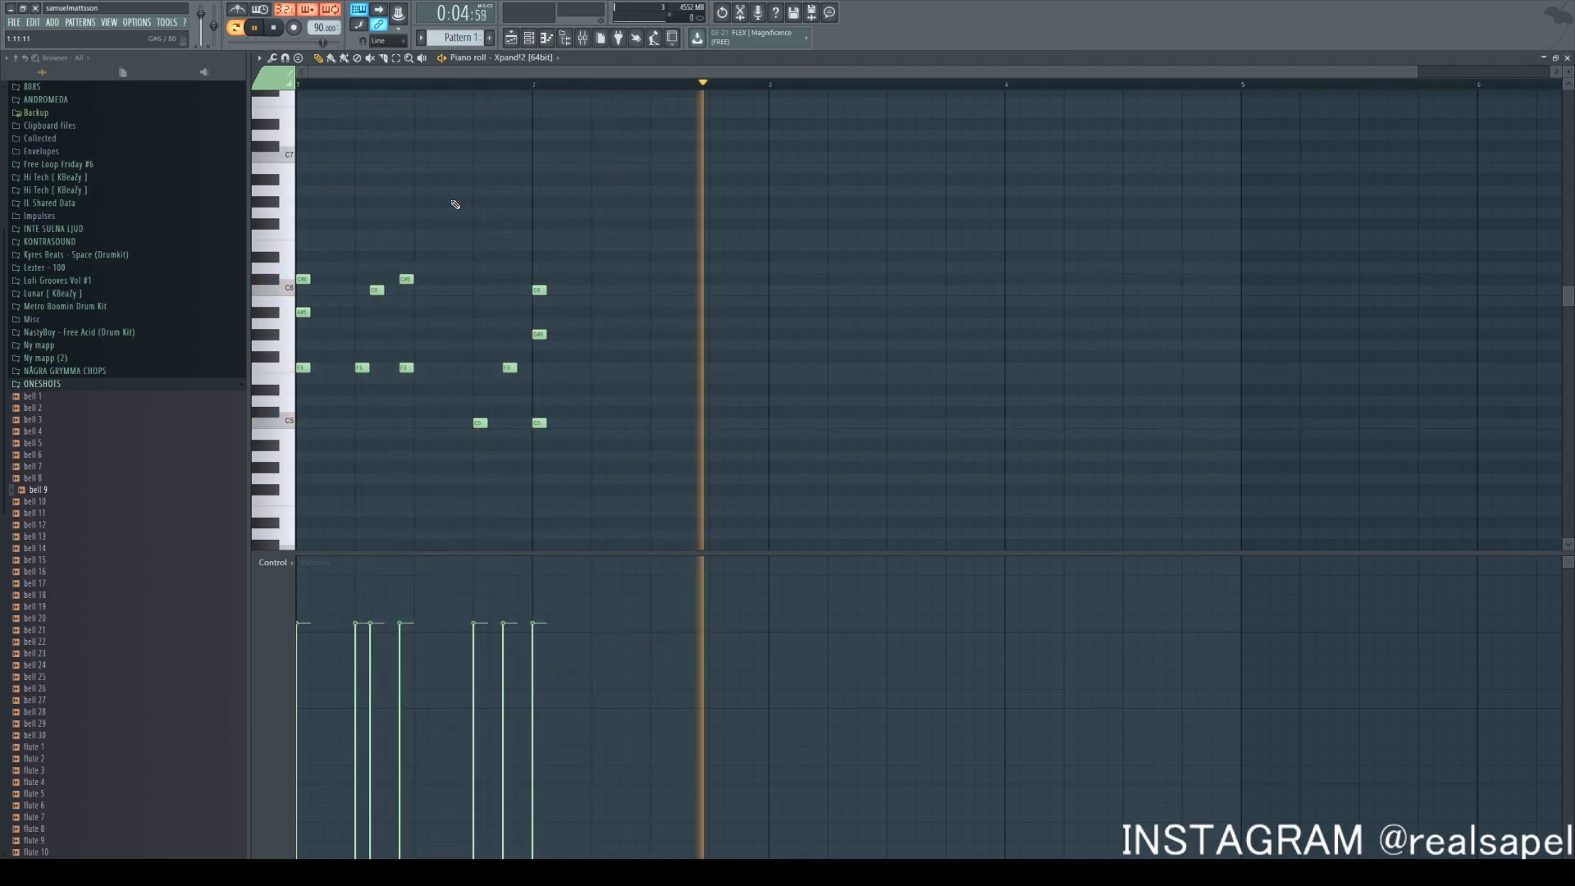
{"action": "key", "text": "space"}
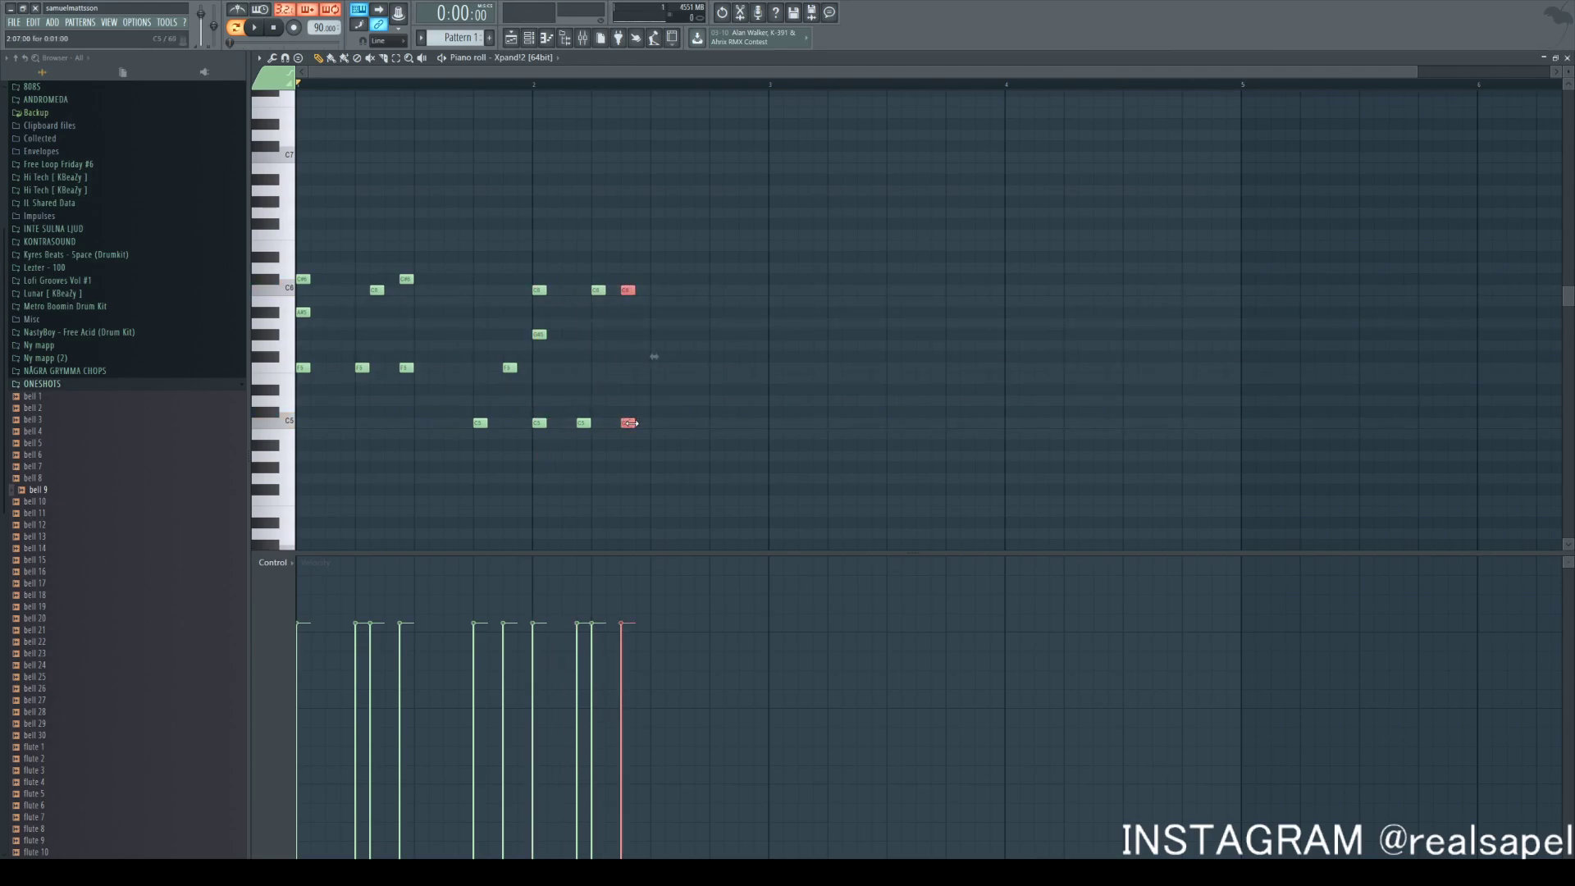
Move the selected C5 and C6 pair to step 8 of bar 2 and continue the bar with C5, F#6 and F6 notes
{"action": "left_click_drag", "start_coordinate": [706, 462], "coordinate": [623, 251]}
{"action": "key", "text": "shift+Right"}
{"action": "key", "text": "space"}
{"action": "left_click", "coordinate": [676, 457], "text": "ctrl"}
{"action": "left_click", "coordinate": [673, 423]}
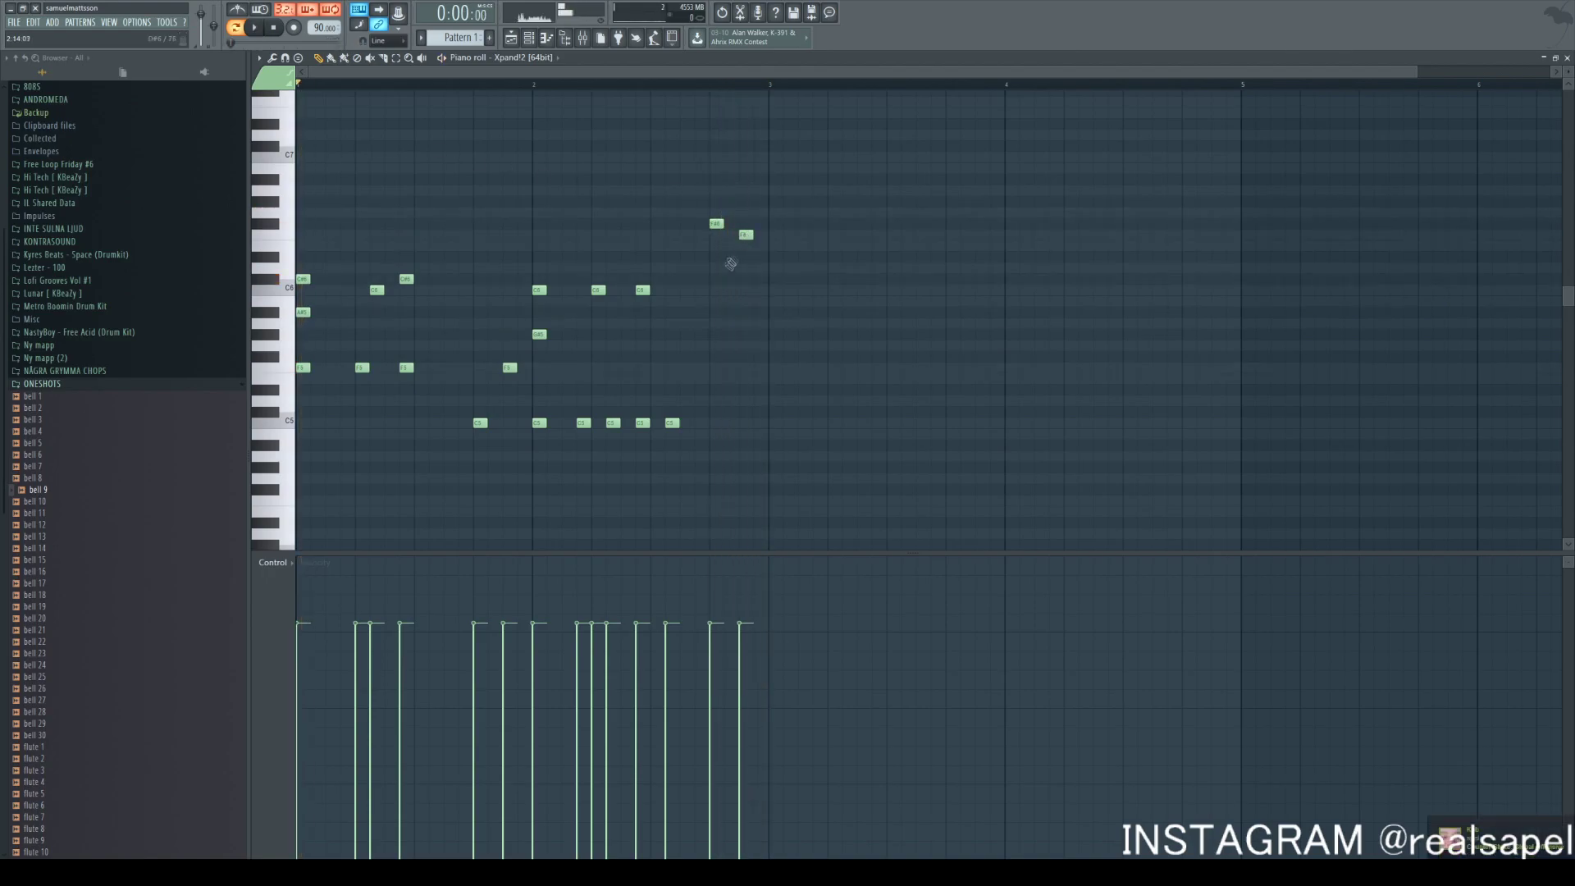
{"action": "key", "text": "space"}
Set the grid snap to 1/4 step and insert a quarter-step C5 grace note directly before bar 2's F#6
{"action": "scroll", "coordinate": [720, 120], "scroll_direction": "up", "scroll_amount": 3, "text": "ctrl"}
{"action": "left_click", "coordinate": [285, 59]}
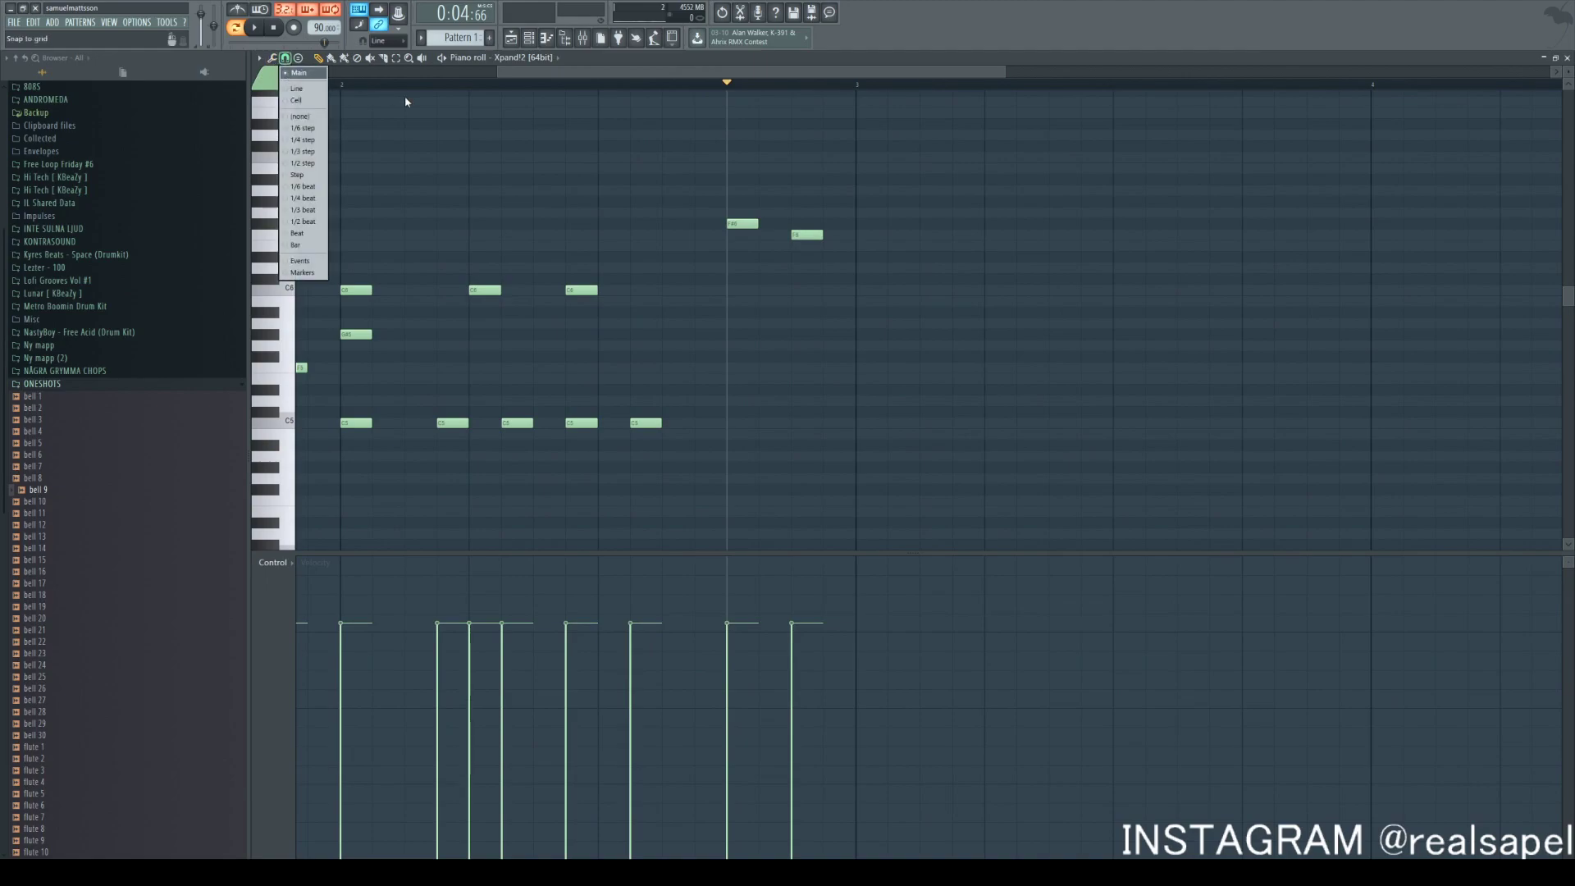
{"action": "left_click", "coordinate": [304, 139]}
{"action": "scroll", "coordinate": [729, 423], "scroll_direction": "up", "scroll_amount": 2, "text": "ctrl"}
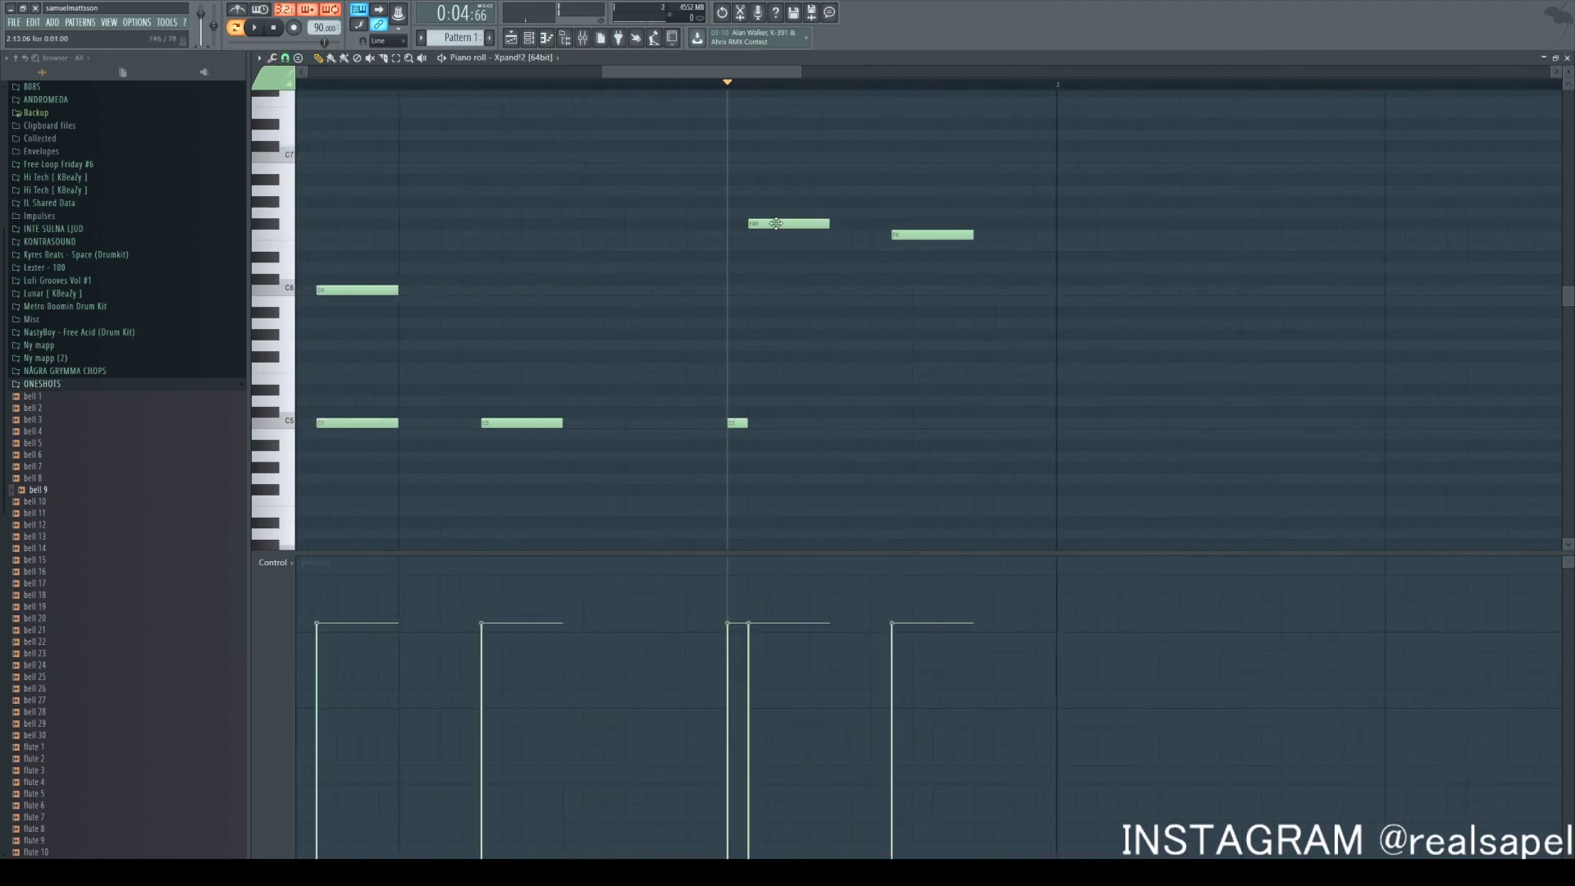
{"action": "key", "text": "space"}
Duplicate the two-bar melody and align the copy with the start of bar 3
{"action": "scroll", "coordinate": [819, 232], "scroll_direction": "down", "scroll_amount": 4, "text": "ctrl"}
{"action": "left_click", "coordinate": [528, 38]}
{"action": "left_click", "coordinate": [529, 38]}
{"action": "key", "text": "space"}
{"action": "key", "text": "ctrl+b"}
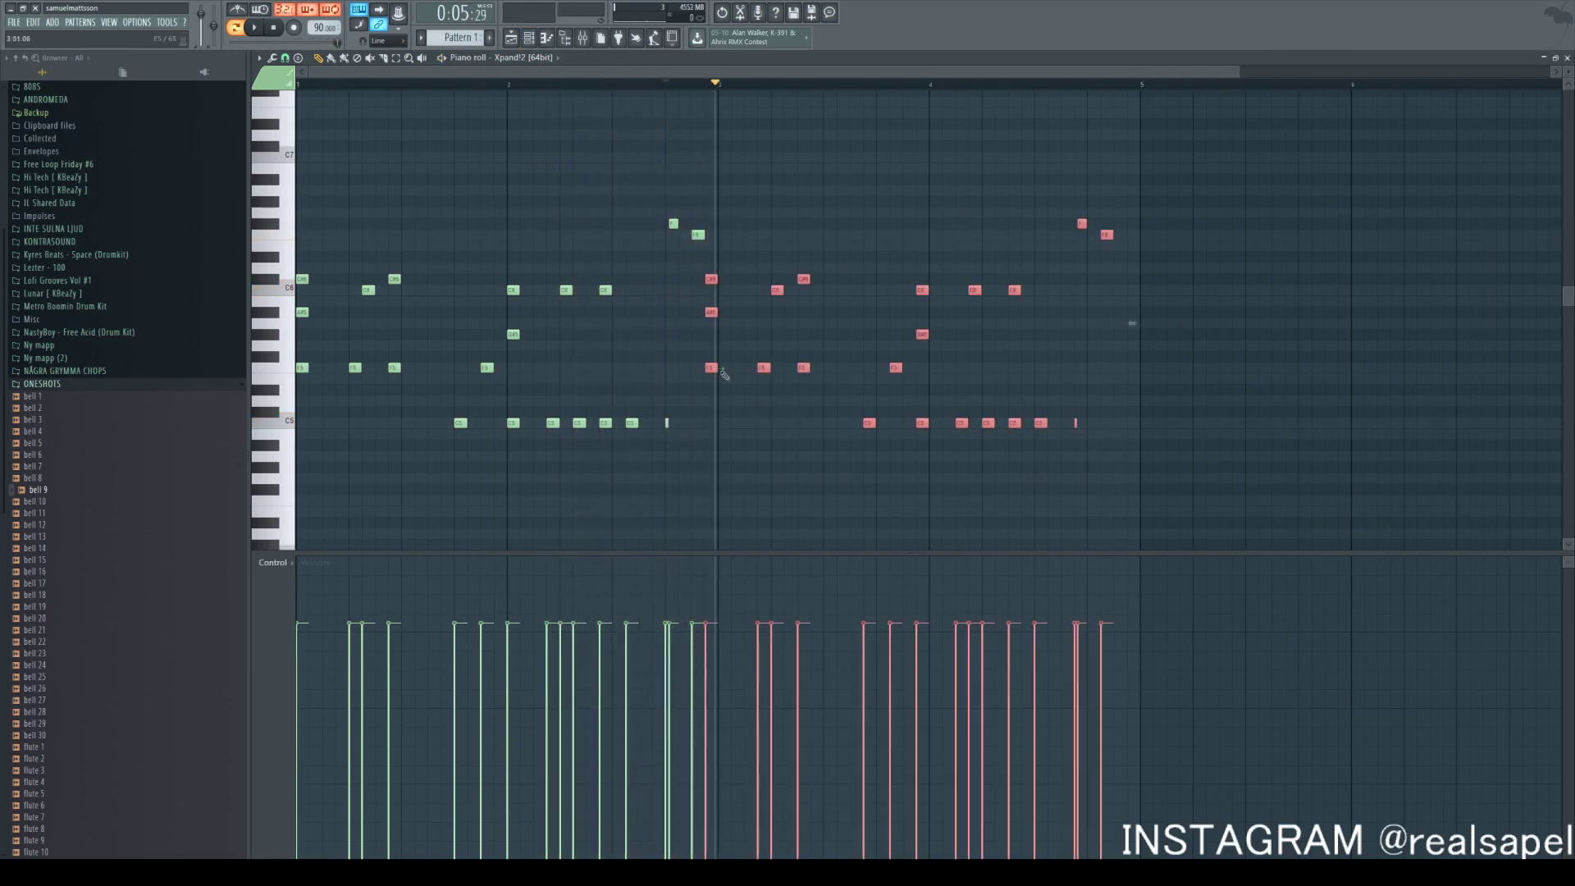
{"action": "left_click_drag", "start_coordinate": [712, 369], "coordinate": [724, 370]}
{"action": "scroll", "coordinate": [727, 373], "scroll_direction": "up", "scroll_amount": 3, "text": "ctrl"}
{"action": "key", "text": "ctrl+d"}
{"action": "scroll", "coordinate": [643, 348], "scroll_direction": "down", "scroll_amount": 4}
Vary the rhythm in bar 4 by placing C5 on step 5 and C6 notes on steps 6 and 8
{"action": "left_click", "coordinate": [285, 58]}
{"action": "left_click", "coordinate": [300, 141]}
{"action": "key", "text": "space"}
{"action": "key", "text": "space"}
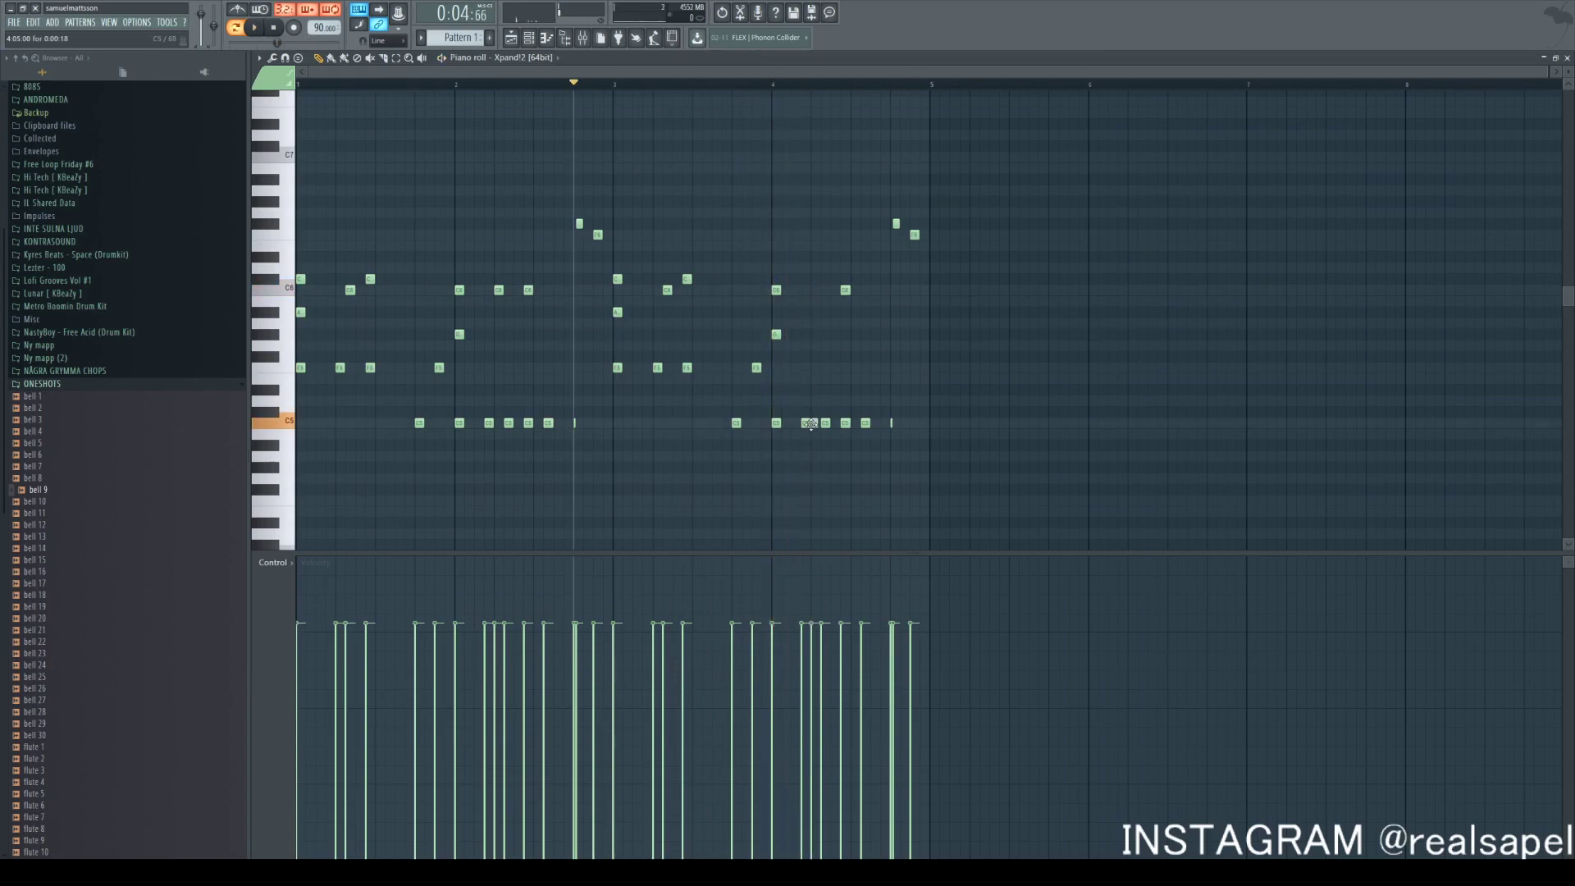
{"action": "left_click", "coordinate": [806, 423]}
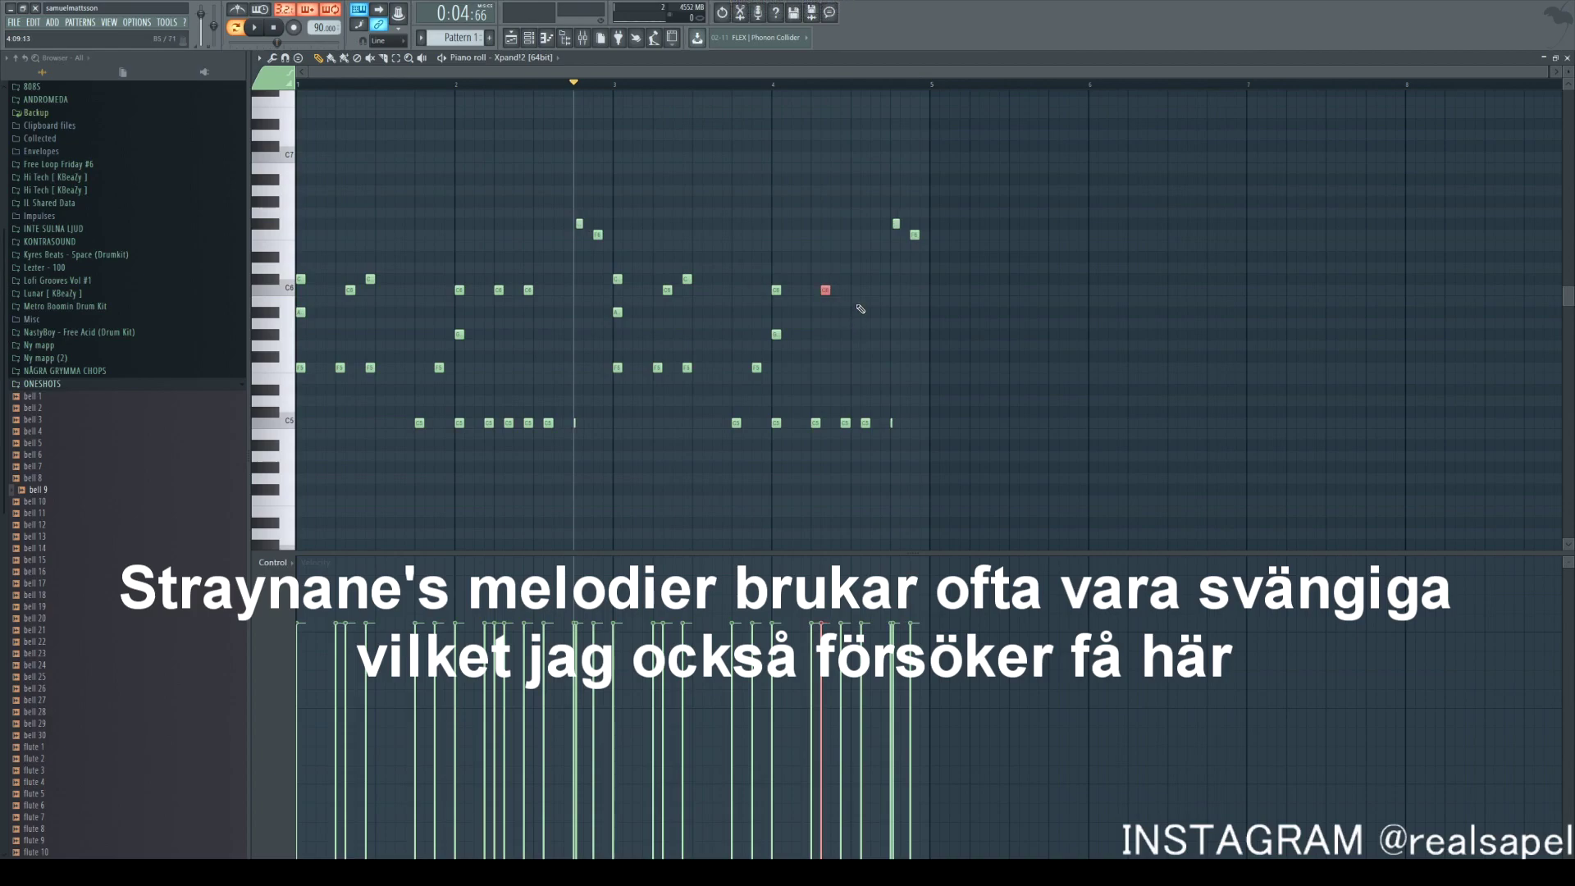
{"action": "key", "text": "space"}
{"action": "left_click", "coordinate": [843, 289]}
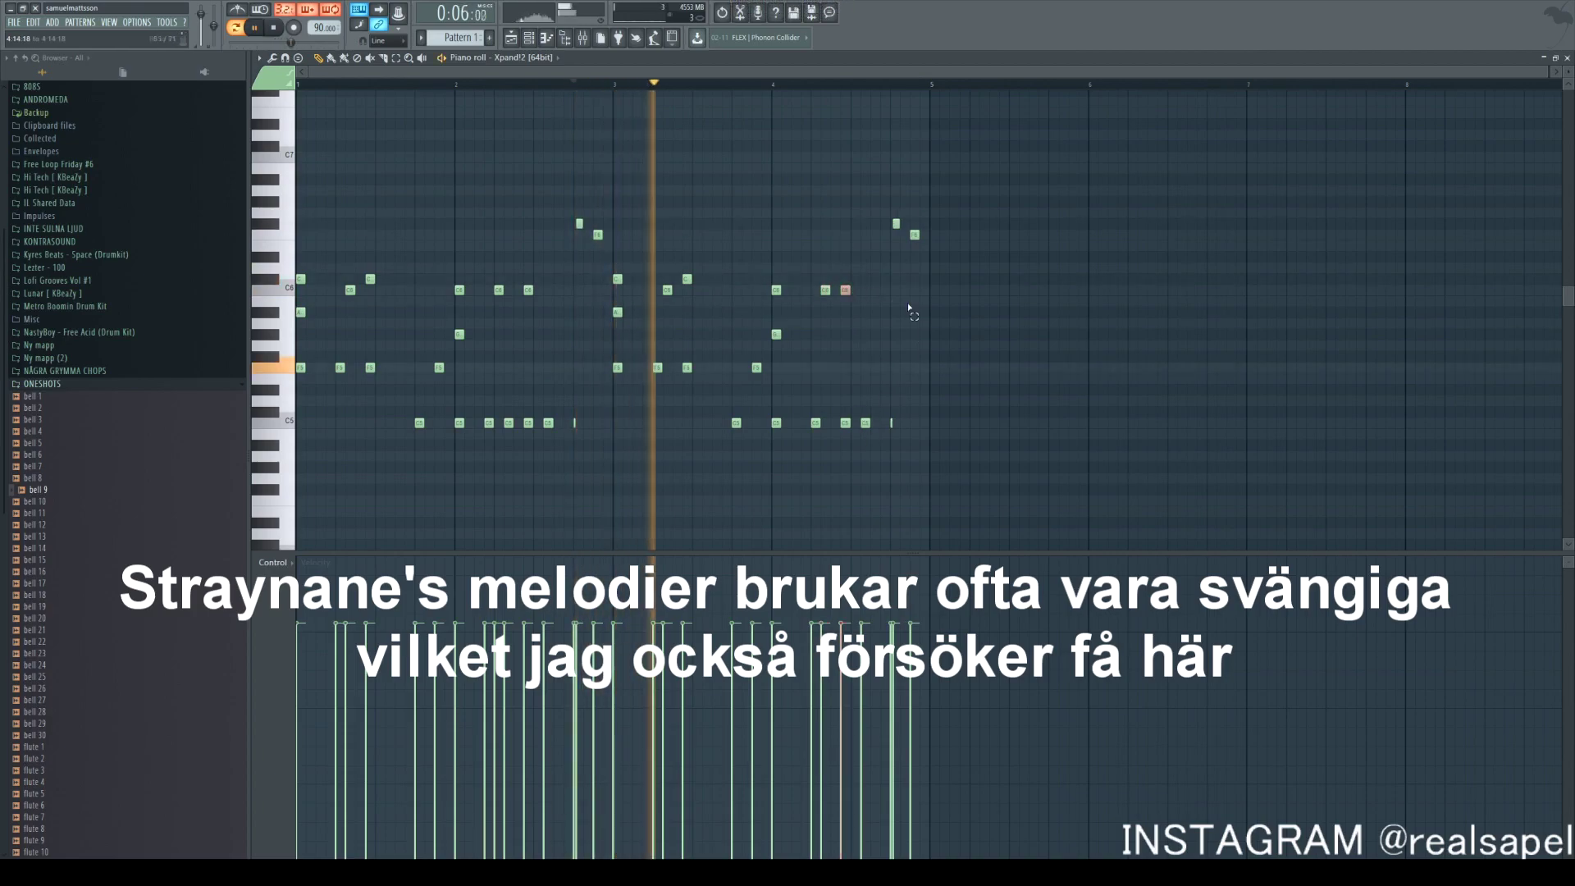
Replace the ending of bar 4 with a C5 on step 13 and an F5 on step 15, removing the high notes
{"action": "right_click", "coordinate": [914, 234]}
{"action": "right_click", "coordinate": [896, 224]}
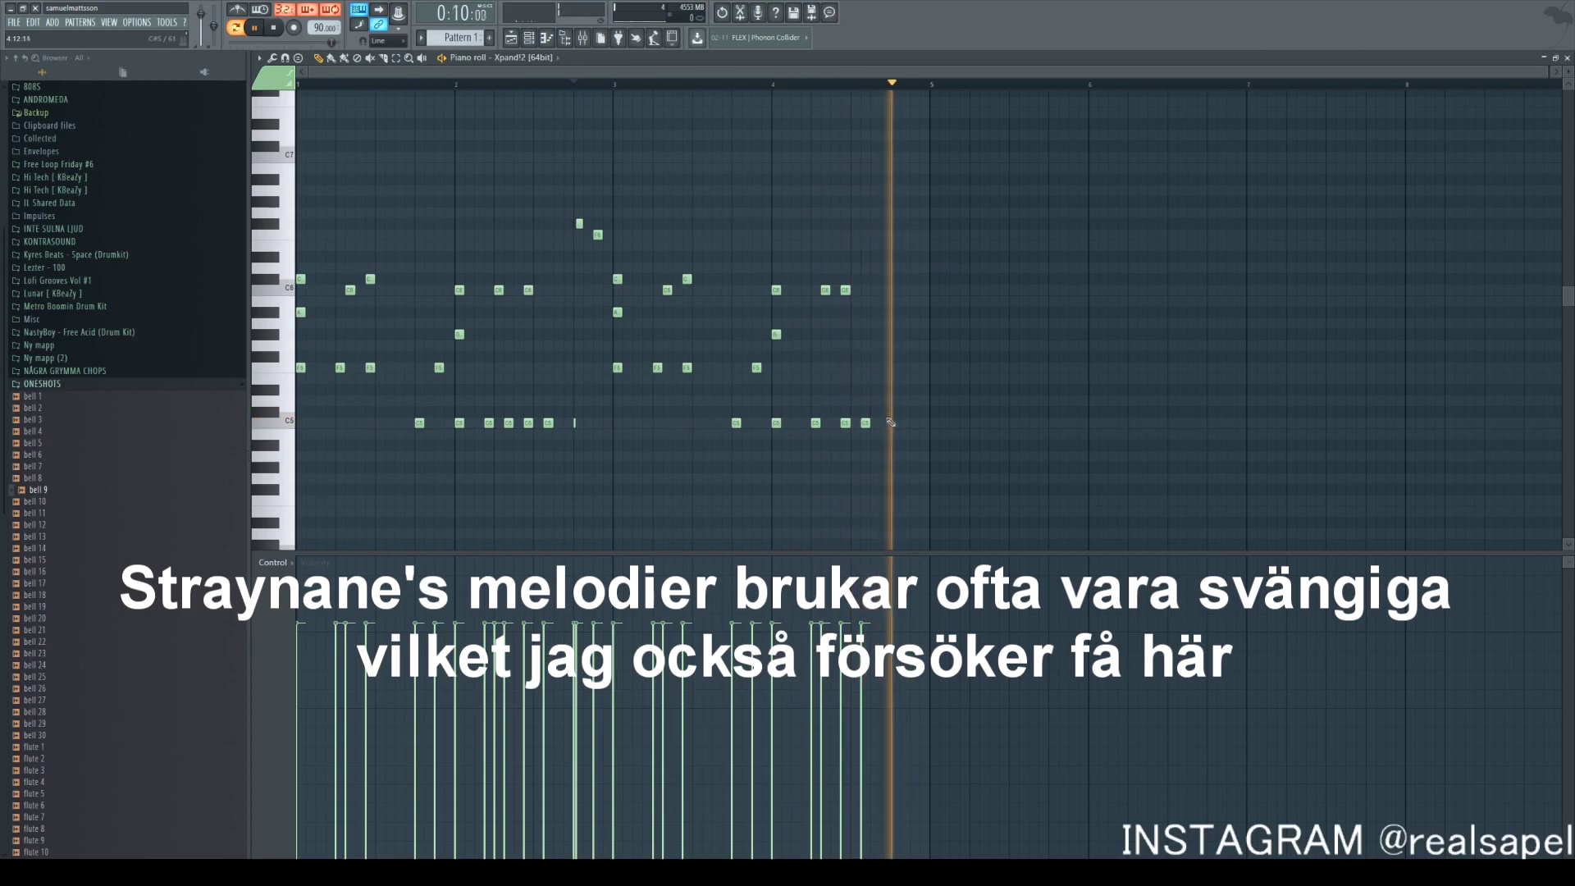
{"action": "key", "text": "space"}
{"action": "left_click_drag", "start_coordinate": [892, 424], "coordinate": [898, 423]}
{"action": "left_click", "coordinate": [912, 389]}
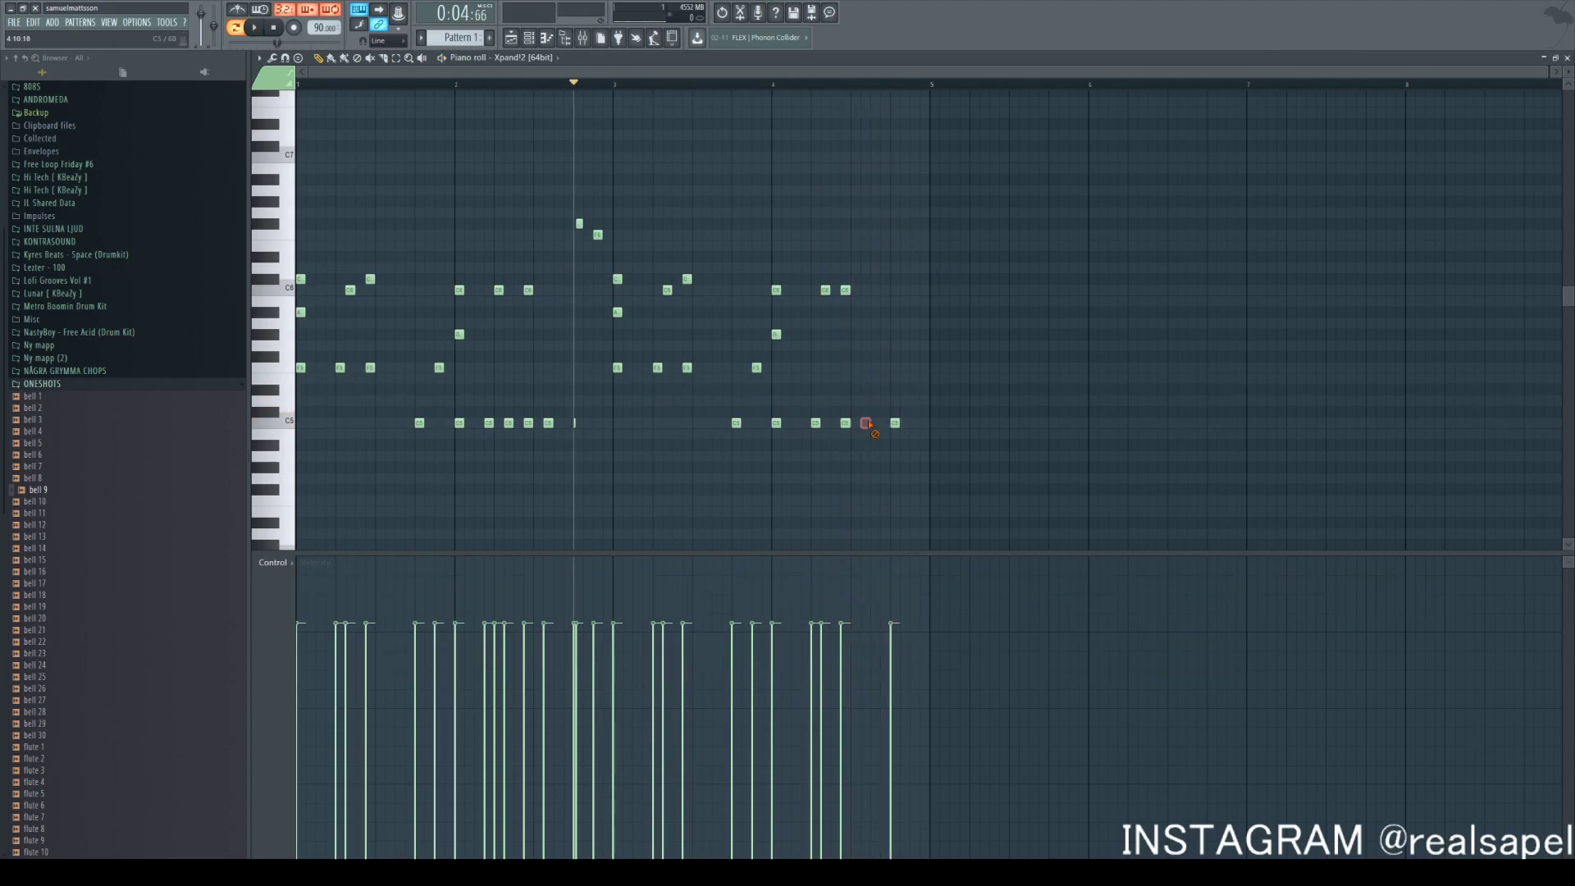
{"action": "left_click_drag", "start_coordinate": [898, 370], "coordinate": [905, 370]}
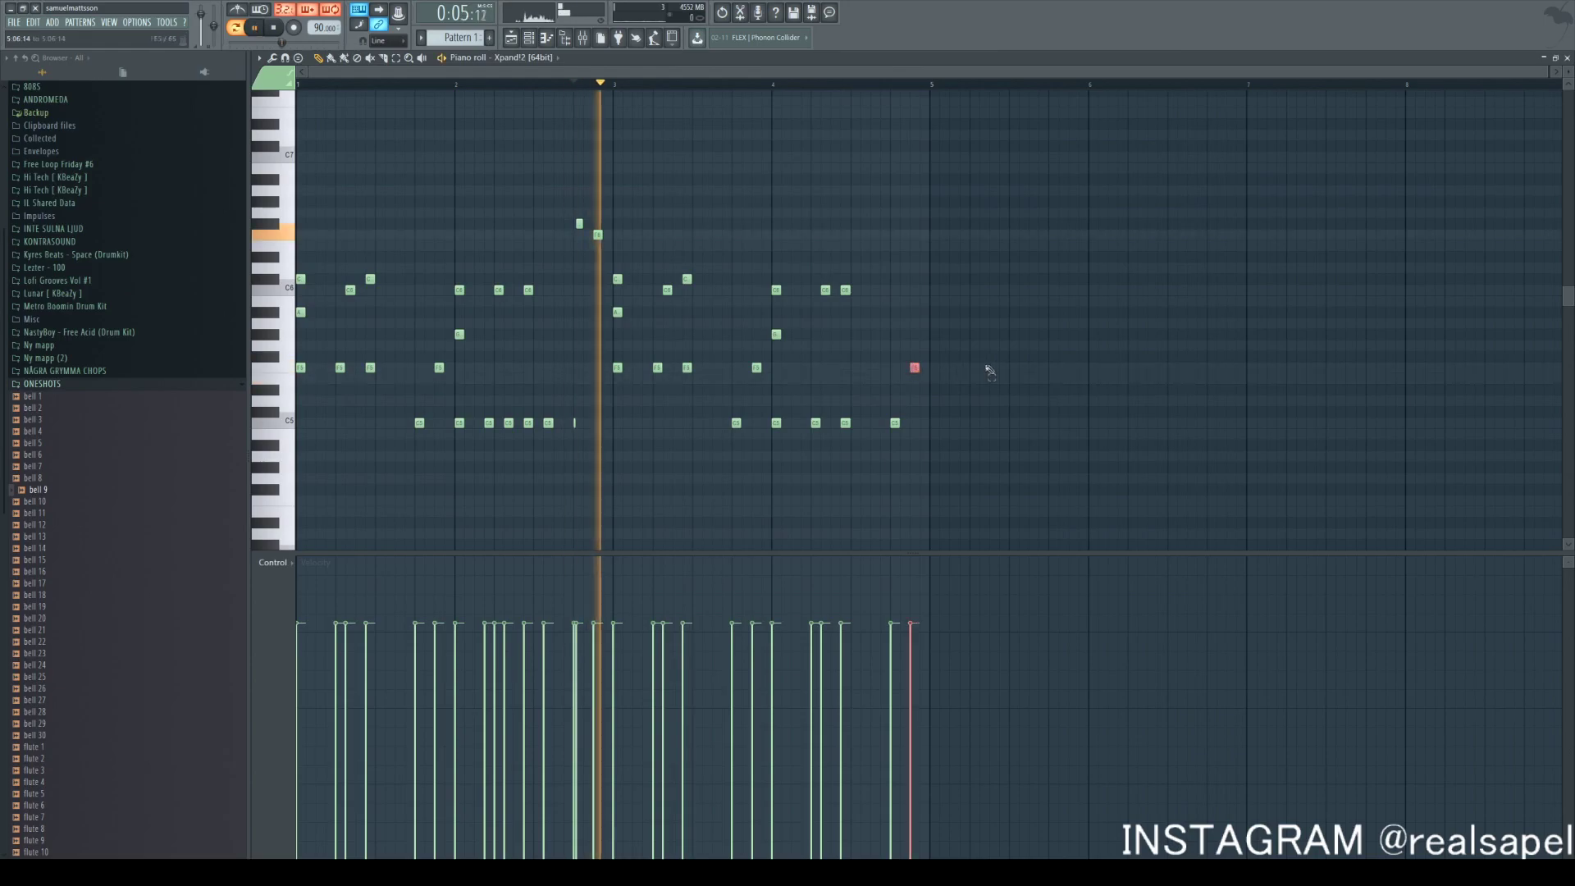
{"action": "key", "text": "space"}
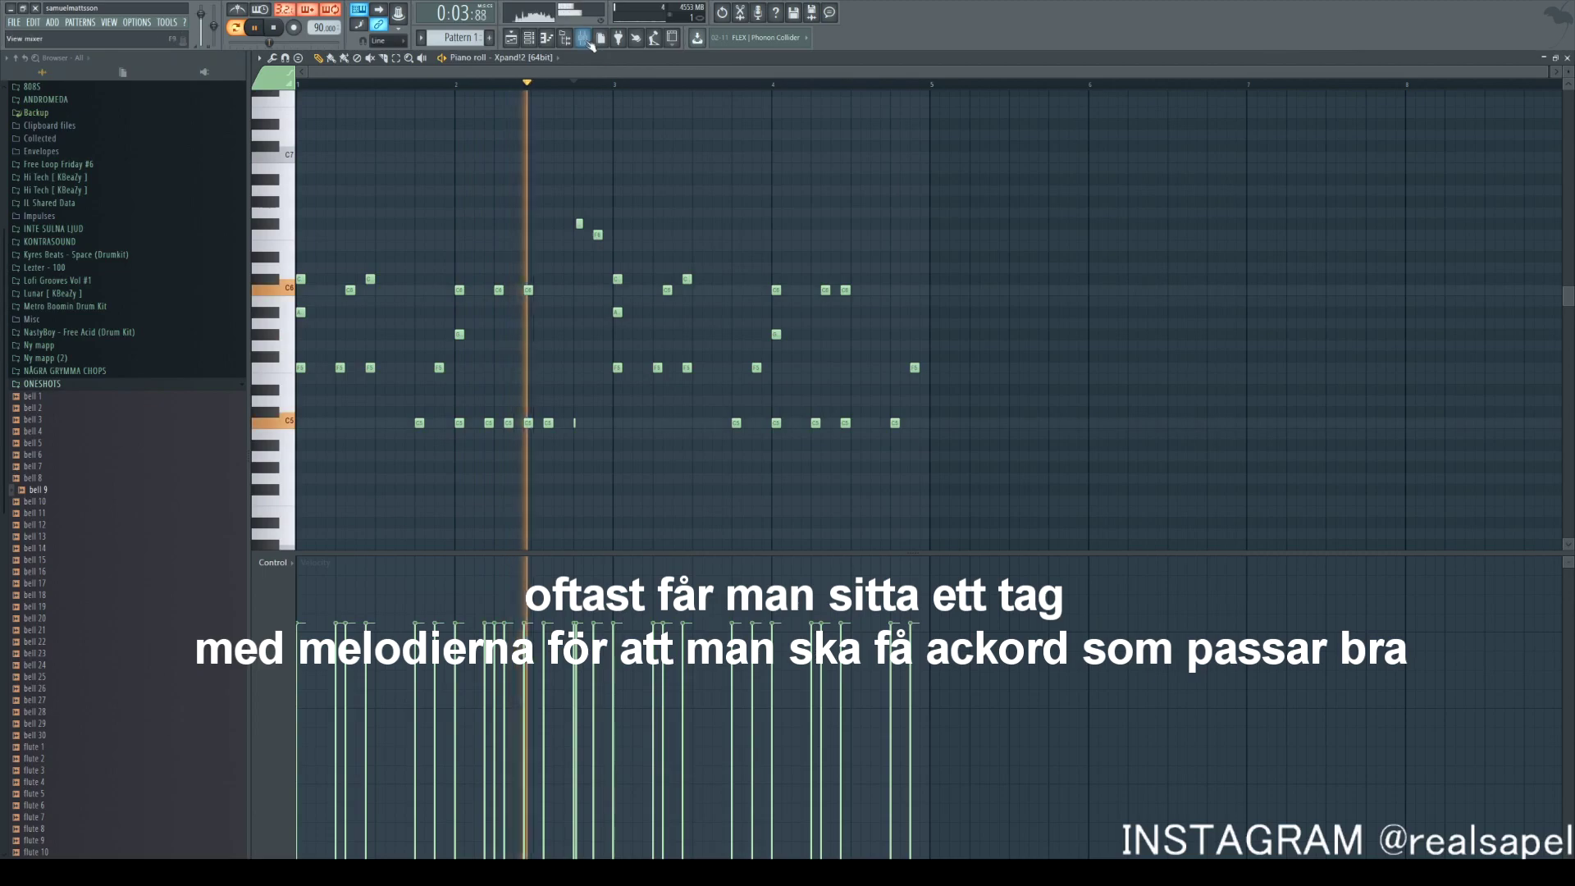
Route the Xpand!2 channel to mixer insert 1 and load Fruity Parametric EQ 2 in its first effect slot
{"action": "key", "text": "F9"}
{"action": "key", "text": "ctrl+l"}
{"action": "key", "text": "space"}
{"action": "left_click", "coordinate": [1138, 238]}
{"action": "left_click", "coordinate": [1256, 527]}
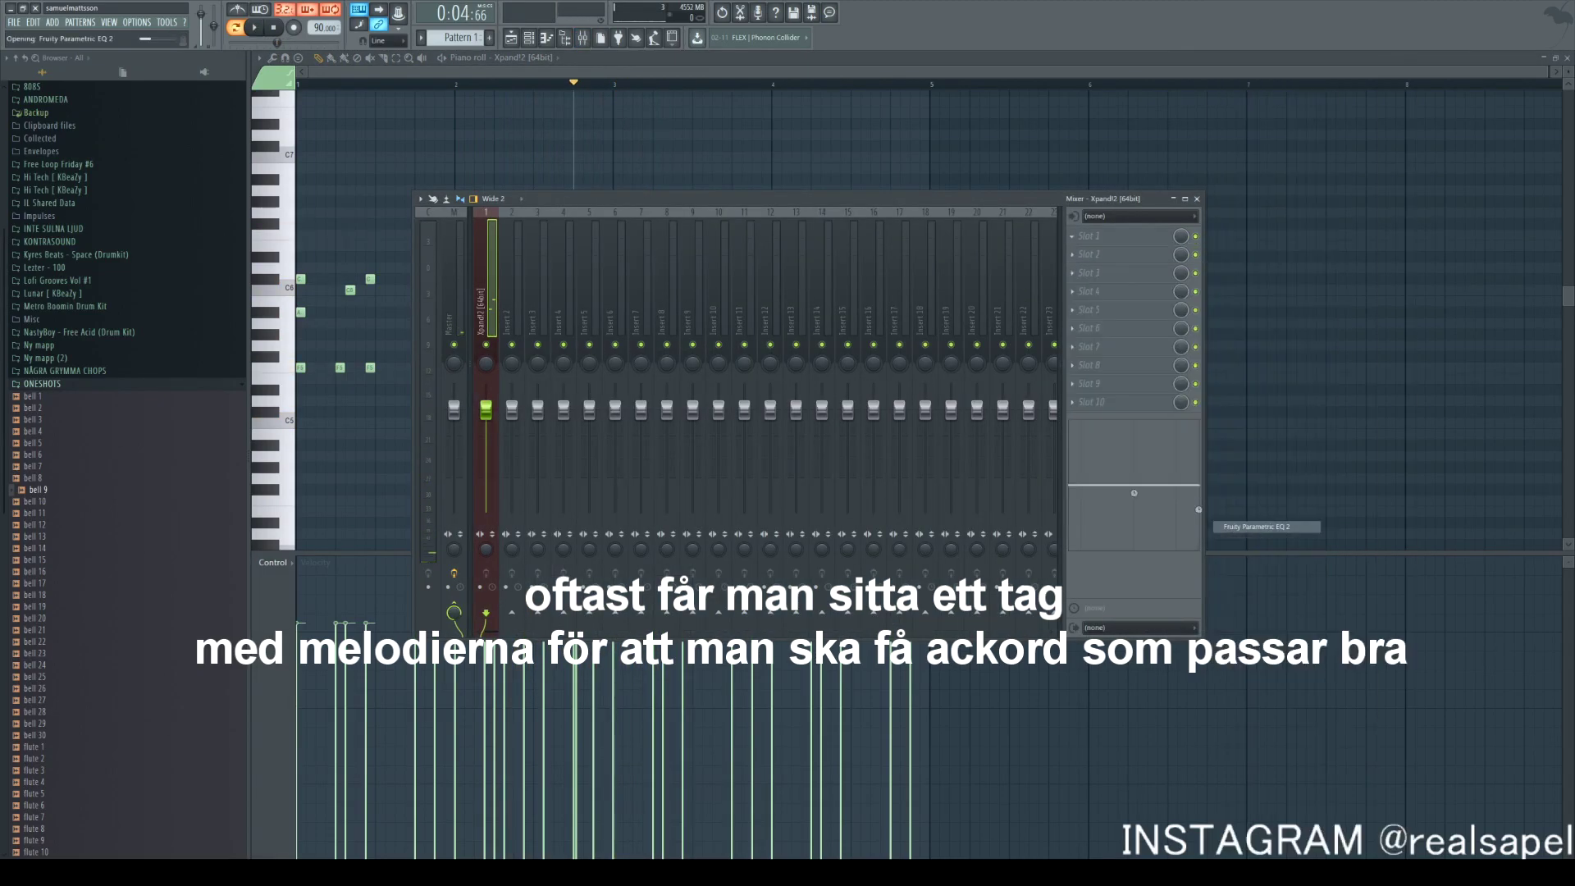
Shape the melody's EQ with a low cut, a high-mid dip and band 7 at 4.7 dB and 7637 Hz
{"action": "key", "text": "space"}
{"action": "left_click", "coordinate": [493, 263]}
{"action": "left_click_drag", "start_coordinate": [619, 199], "coordinate": [630, 334]}
{"action": "left_click_drag", "start_coordinate": [547, 179], "coordinate": [640, 128]}
{"action": "key", "text": "space"}
{"action": "left_click_drag", "start_coordinate": [623, 247], "coordinate": [638, 287]}
{"action": "key", "text": "space"}
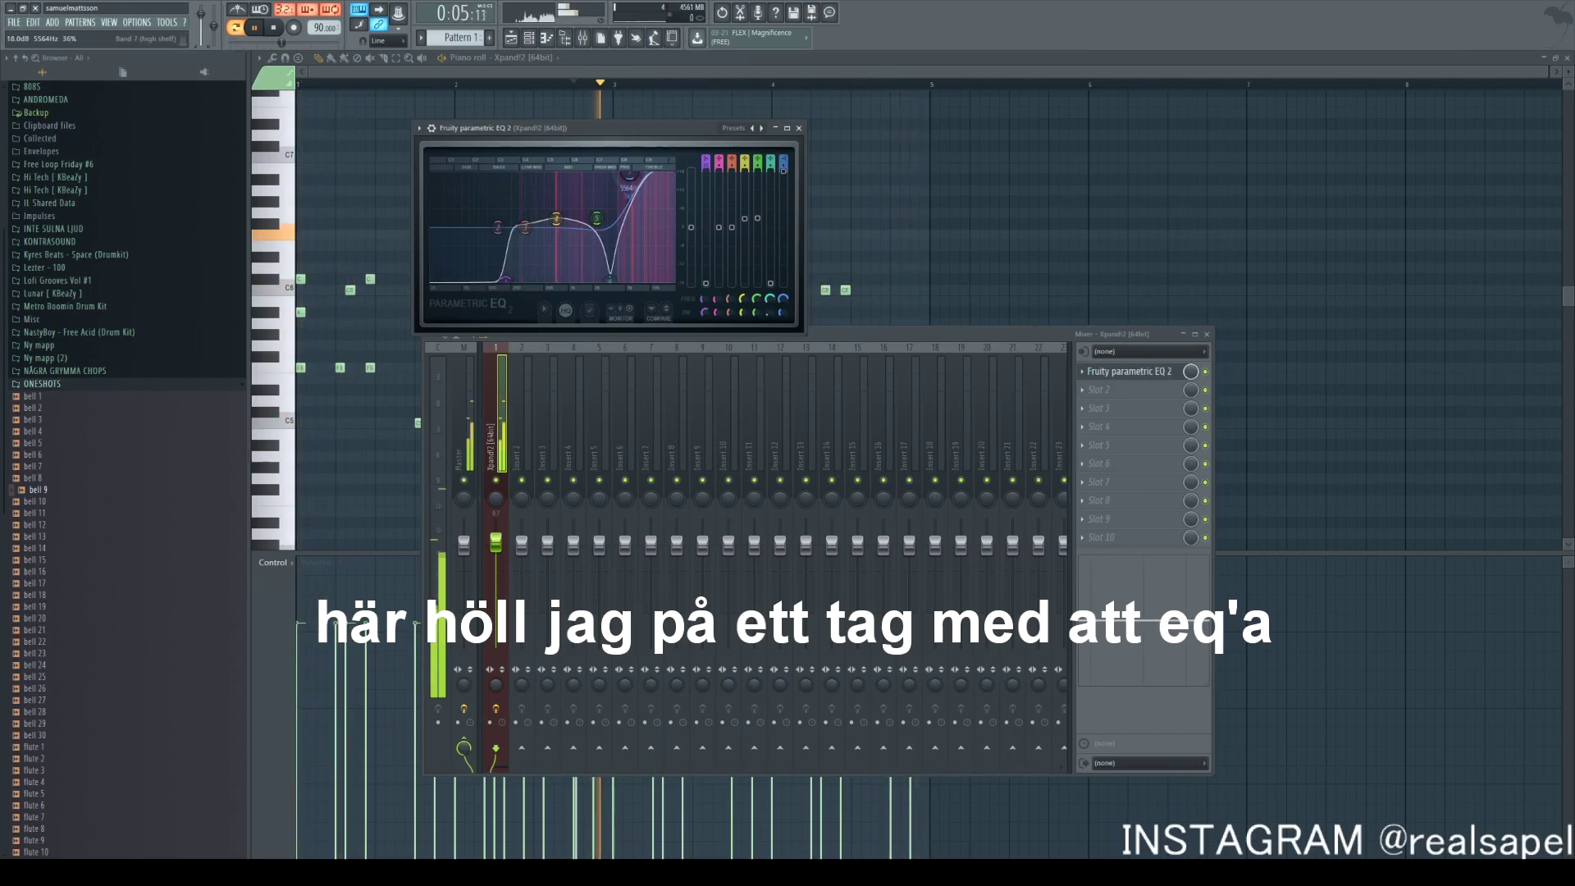
{"action": "left_click_drag", "start_coordinate": [629, 174], "coordinate": [642, 213]}
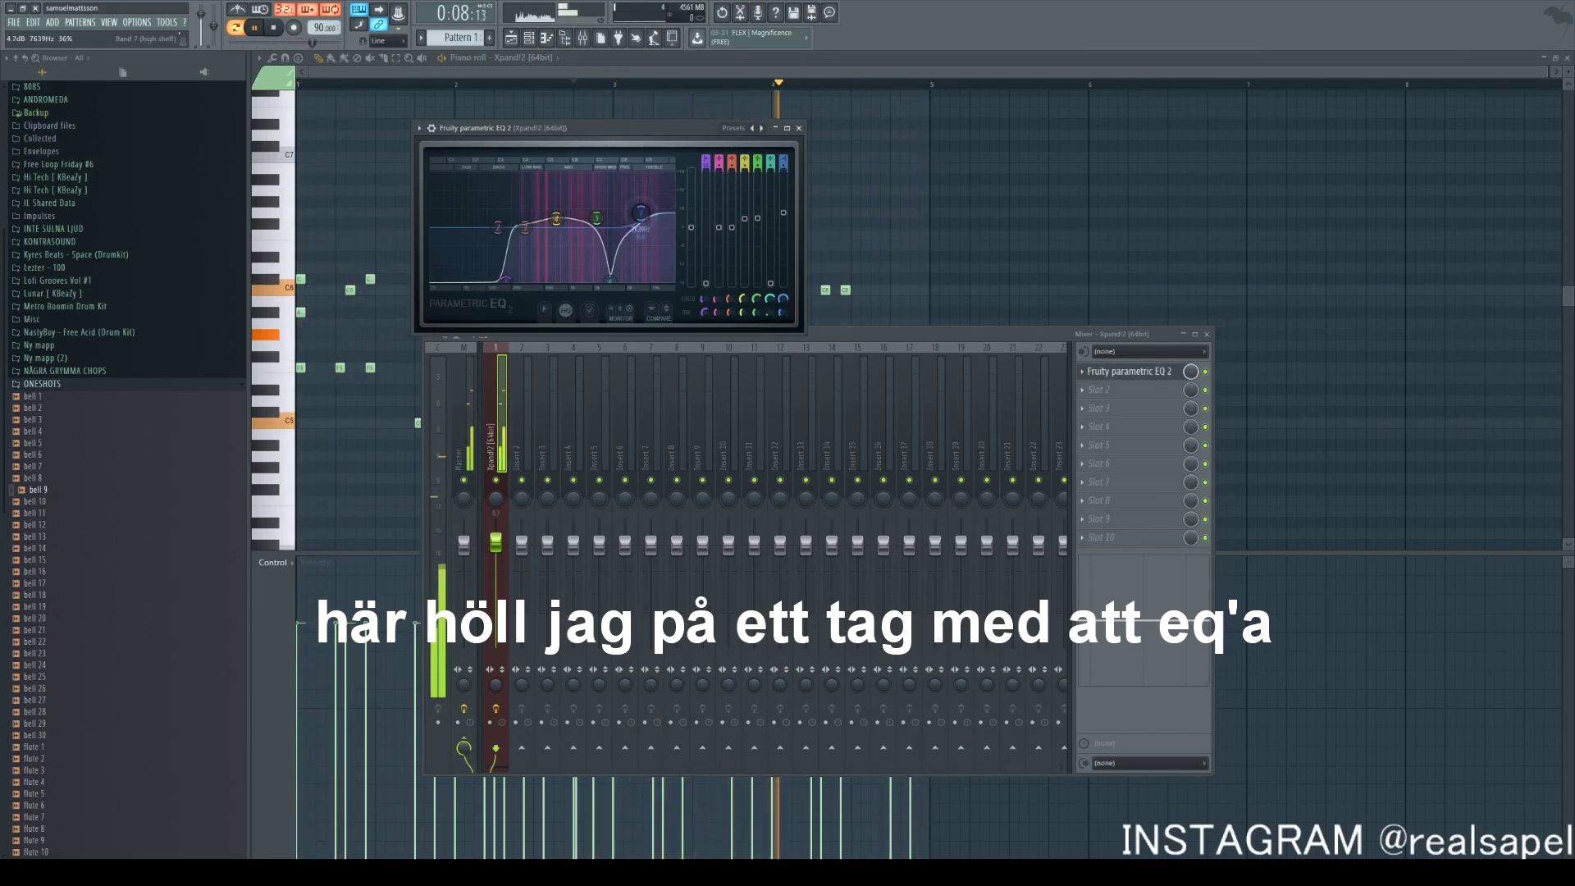
Add Fruity Reeverb 2 to the second effect slot and open the EQ and reverb editors
{"action": "left_click", "coordinate": [1104, 390]}
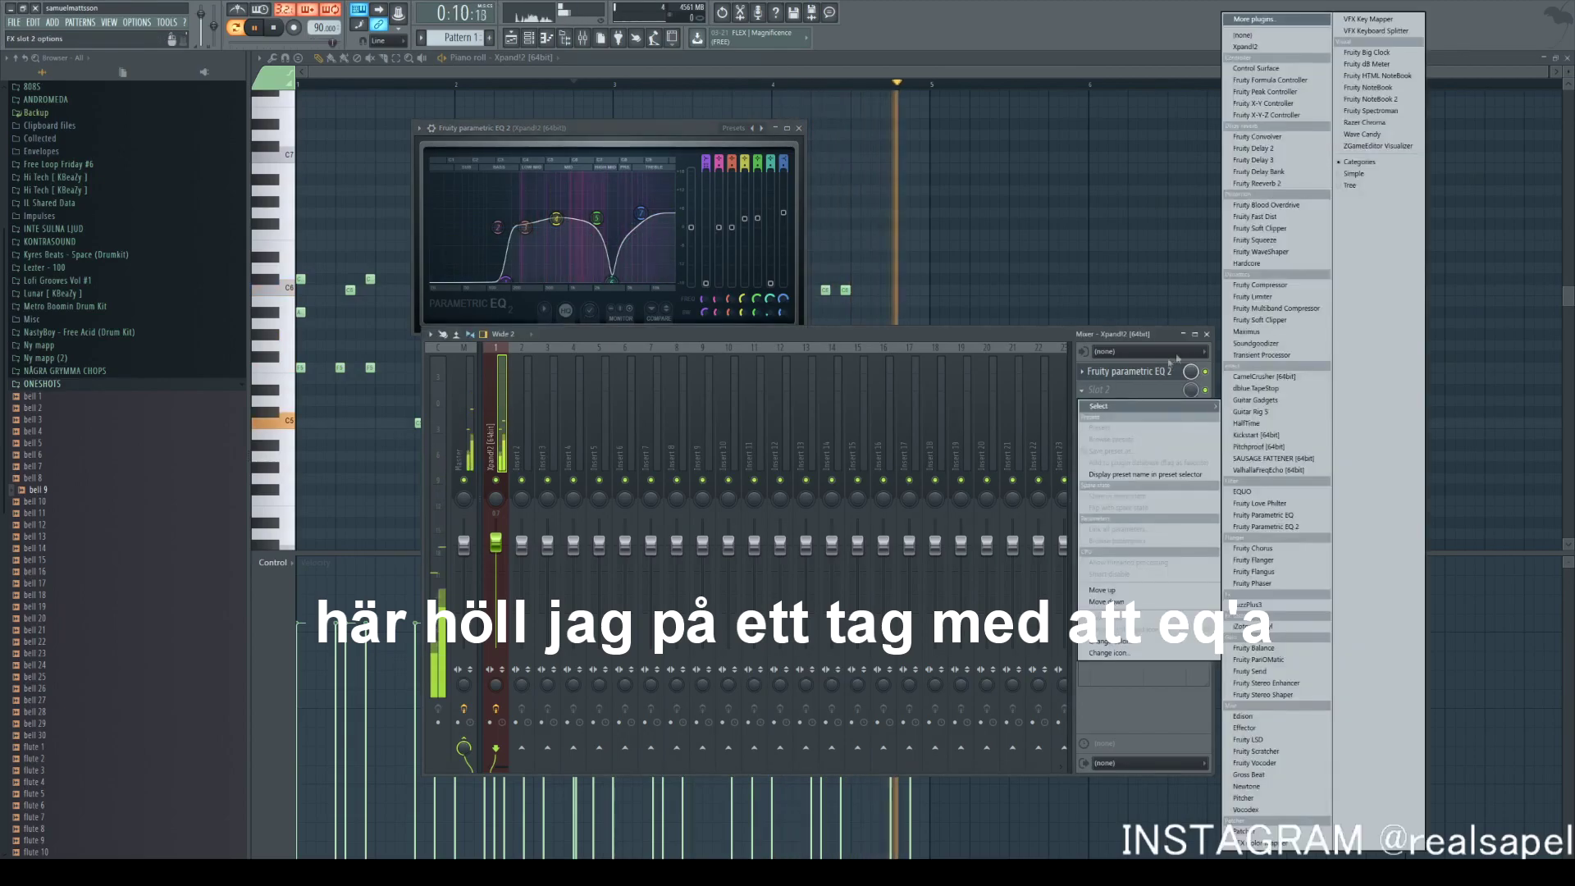
{"action": "left_click", "coordinate": [1256, 184]}
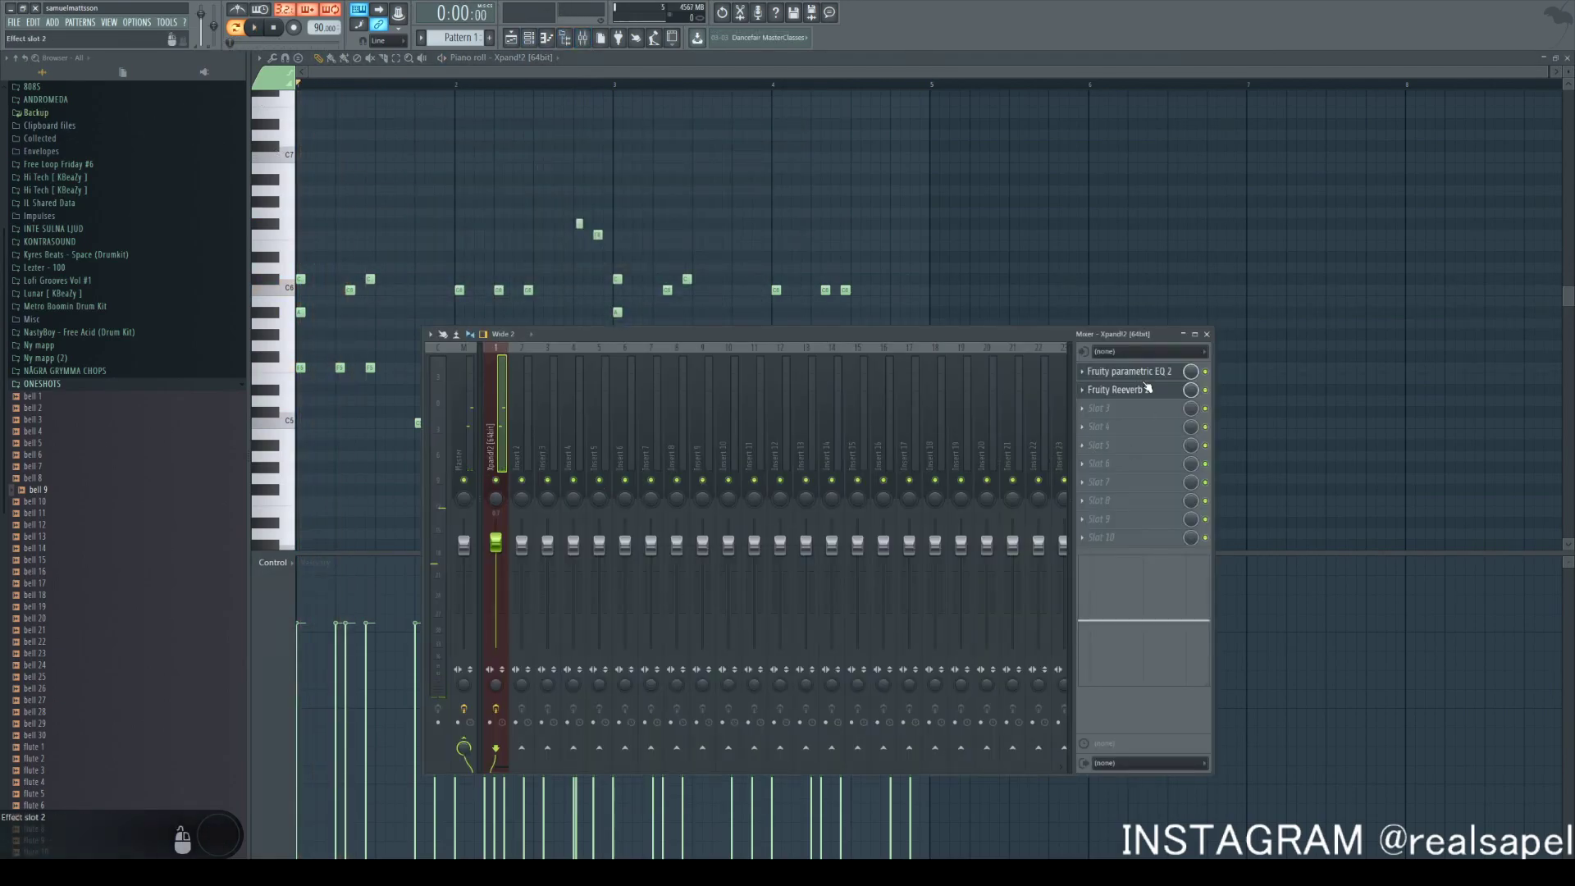
{"action": "left_click", "coordinate": [1146, 378]}
{"action": "left_click", "coordinate": [1141, 391]}
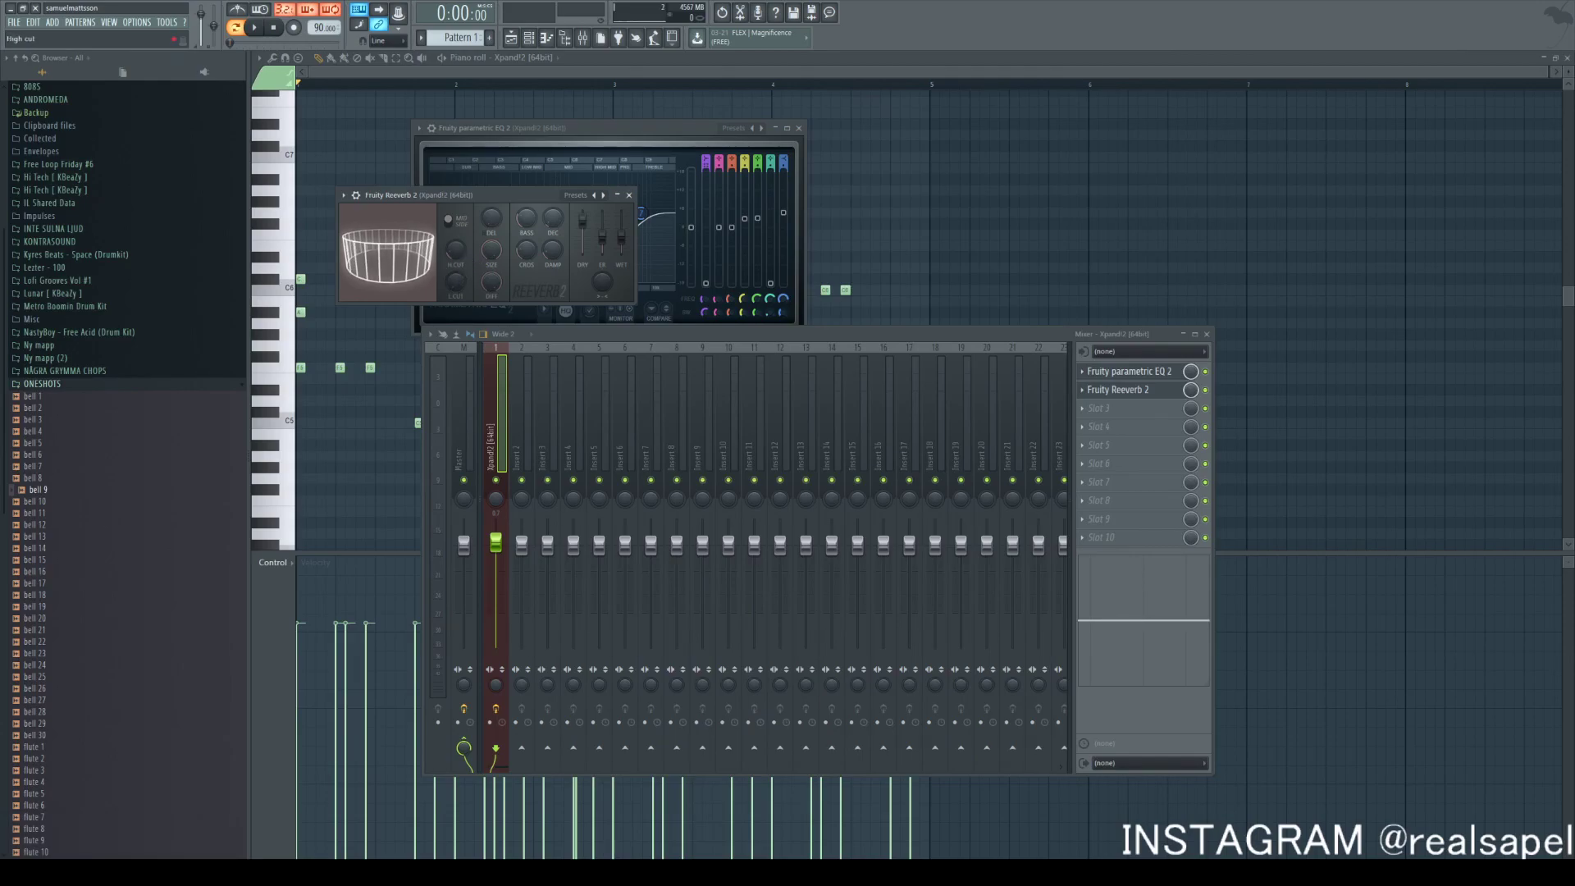
Adjust the reverb's low cut and level balance while auditioning the melody
{"action": "key", "text": "space"}
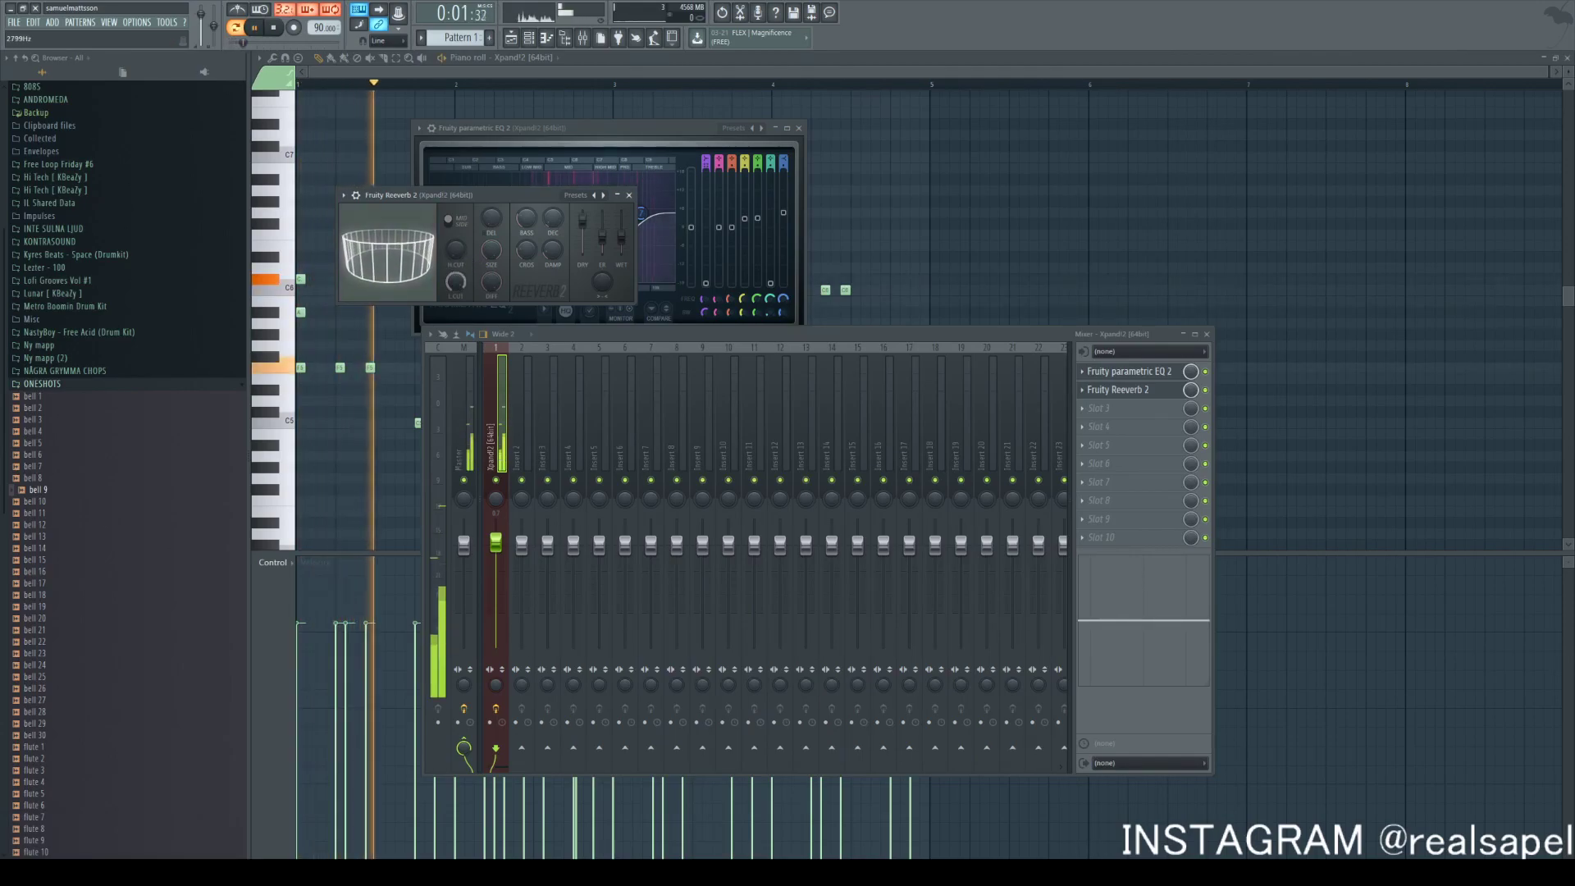
{"action": "key", "text": "space"}
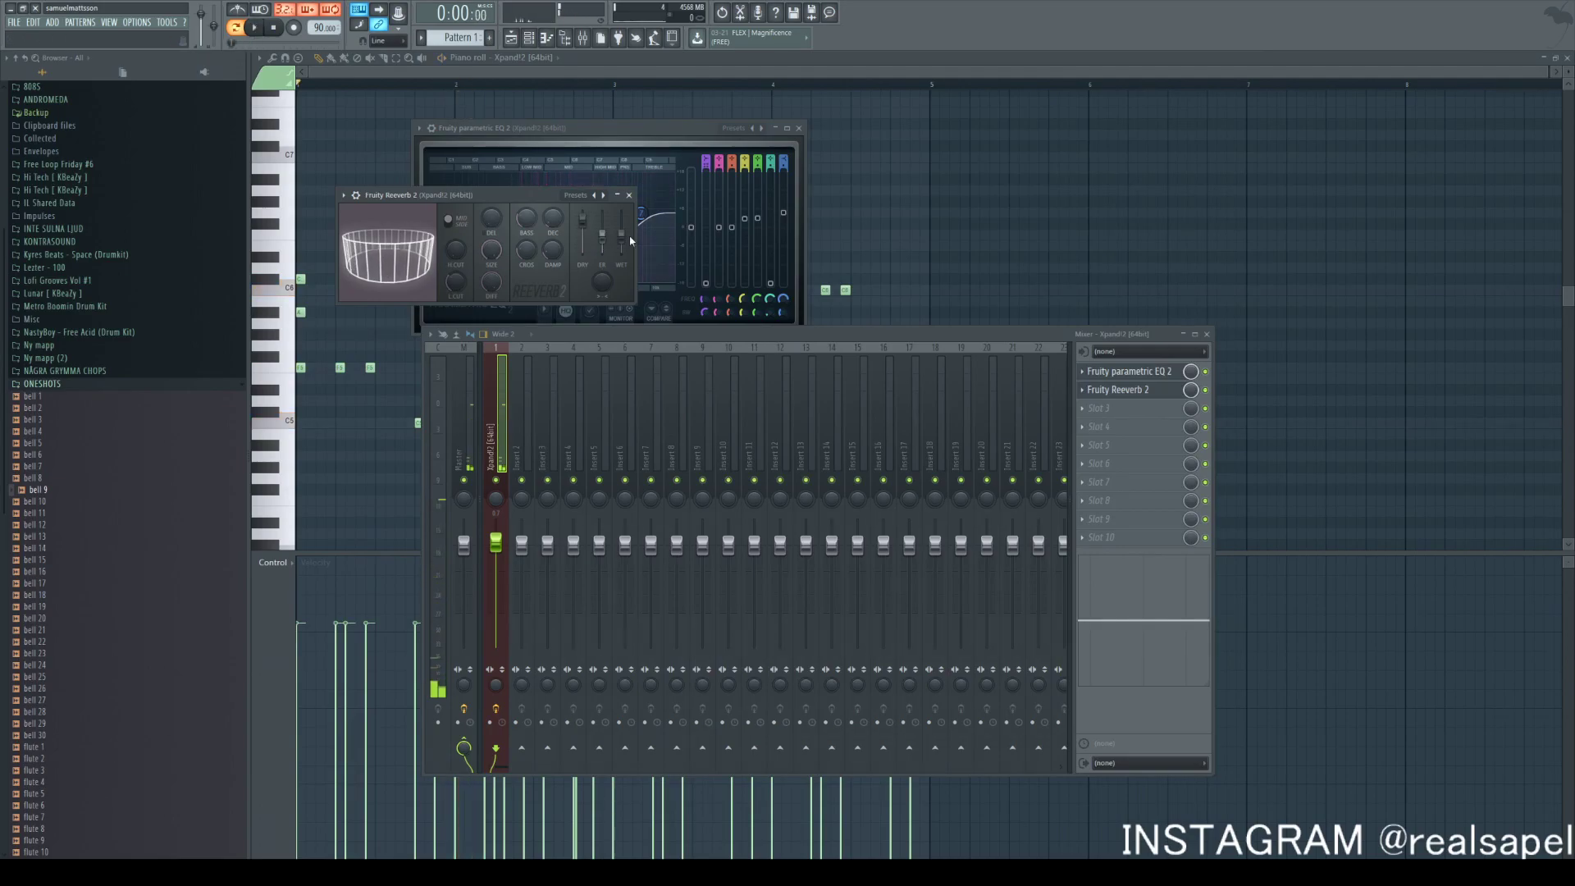
{"action": "key", "text": "space"}
{"action": "key", "text": "space"}
{"action": "key", "text": "space"}
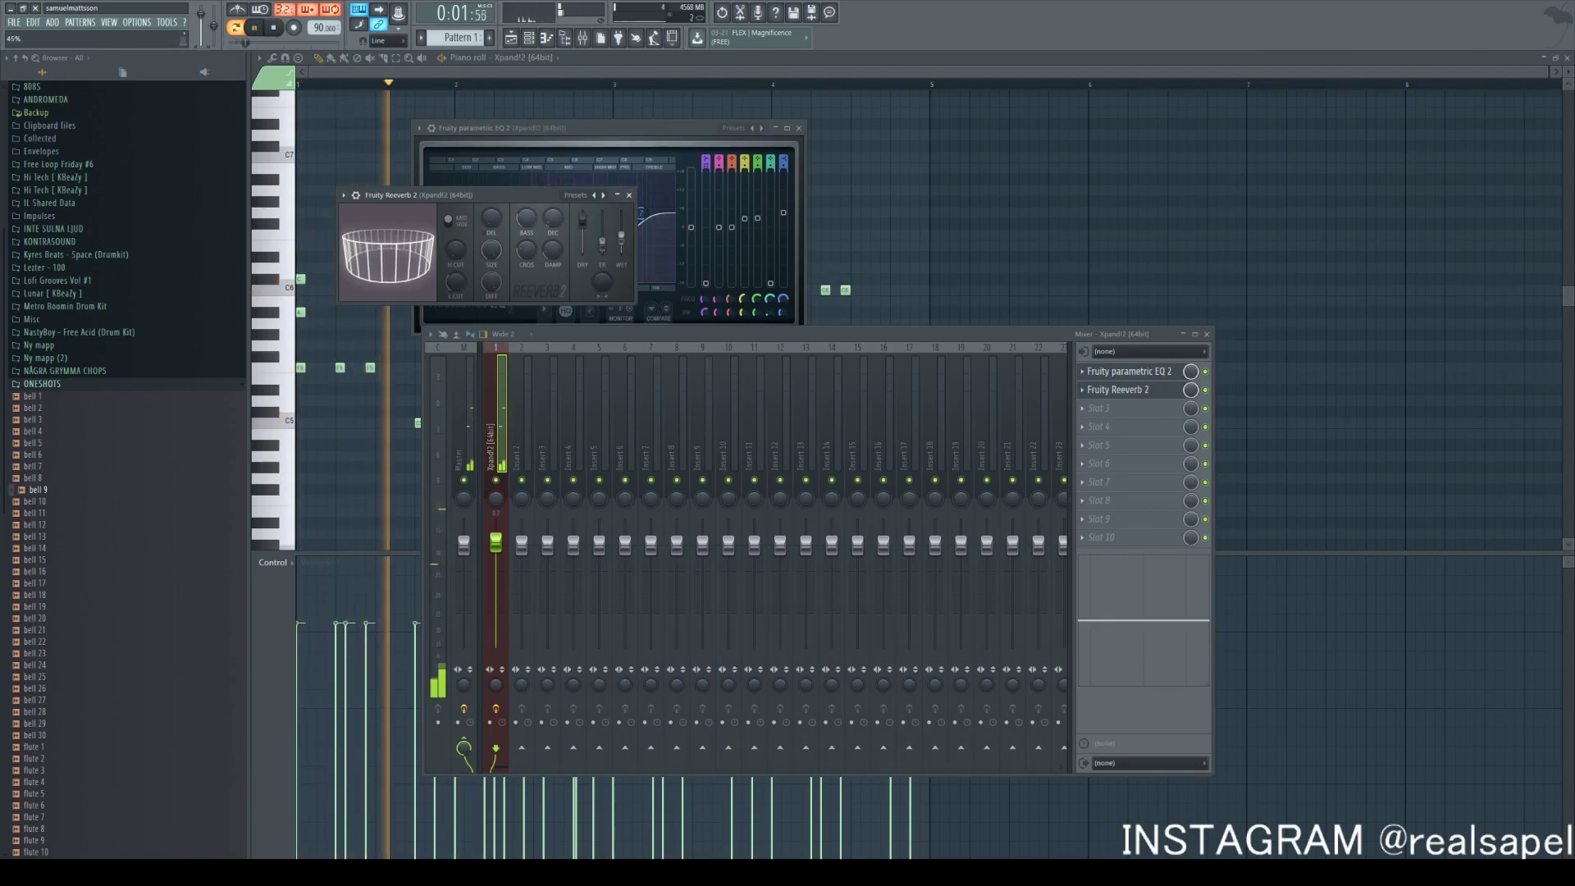
{"action": "key", "text": "space"}
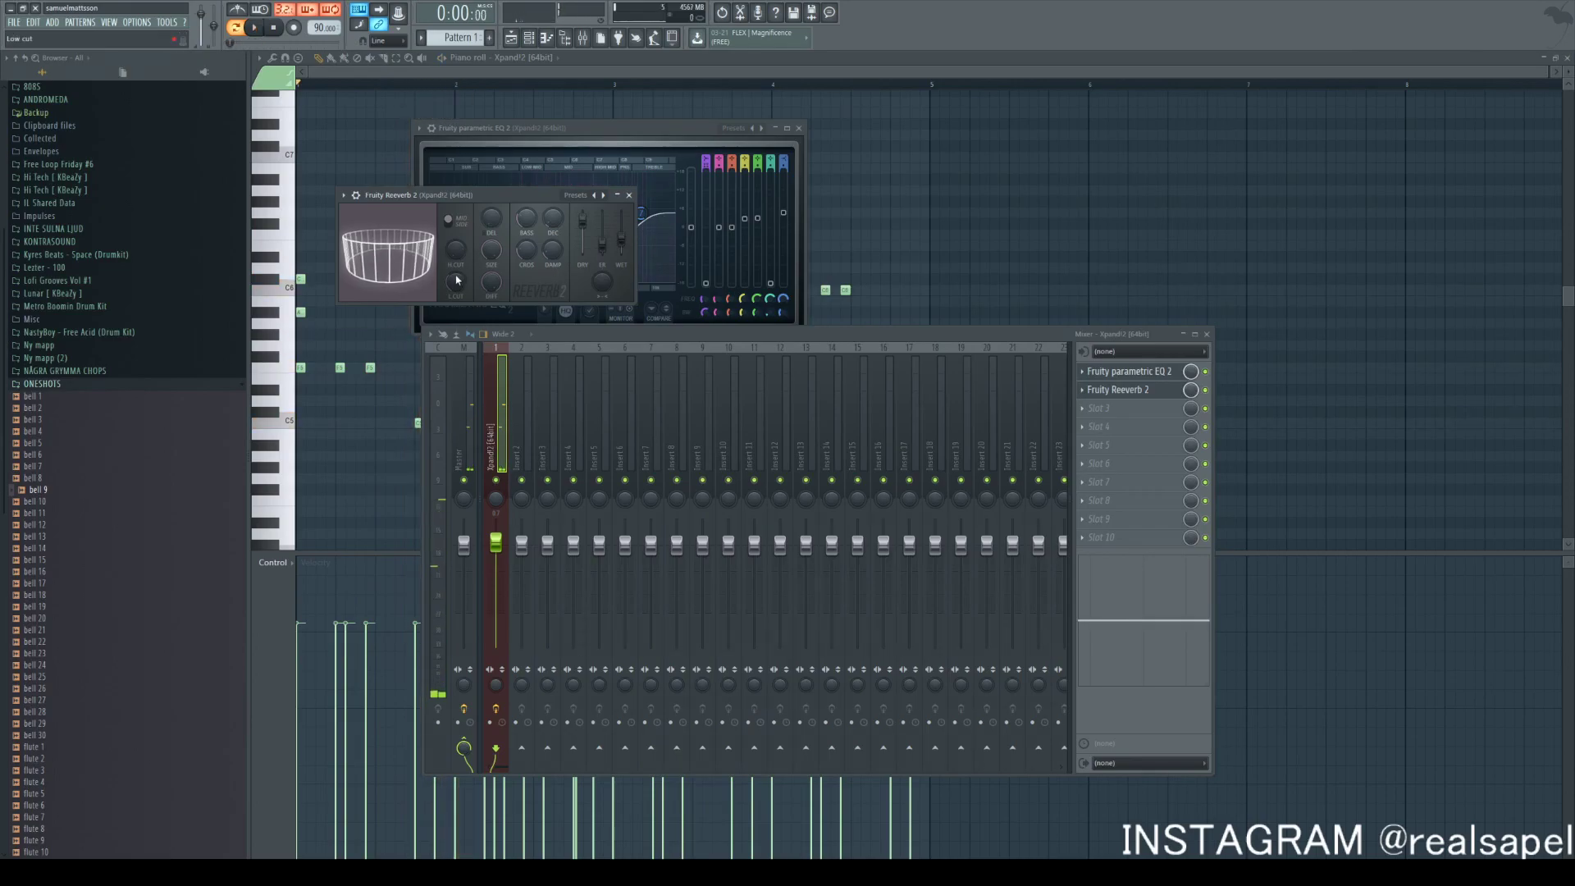
{"action": "key", "text": "space"}
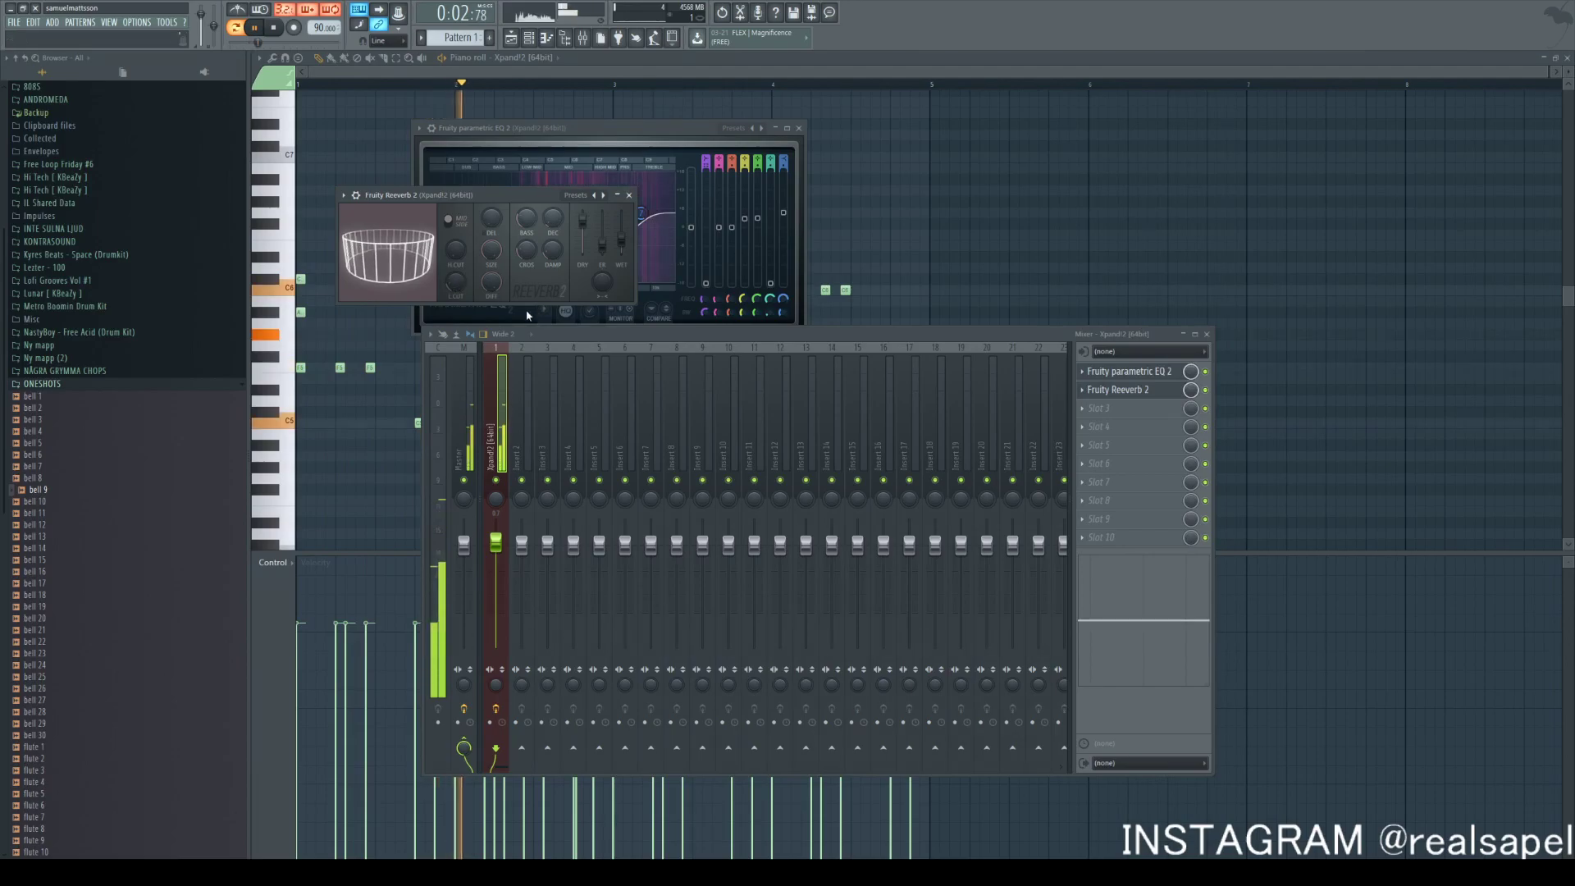
Roll off the EQ's high end and close both effect editors to return to the channel rack
{"action": "key", "text": "F12"}
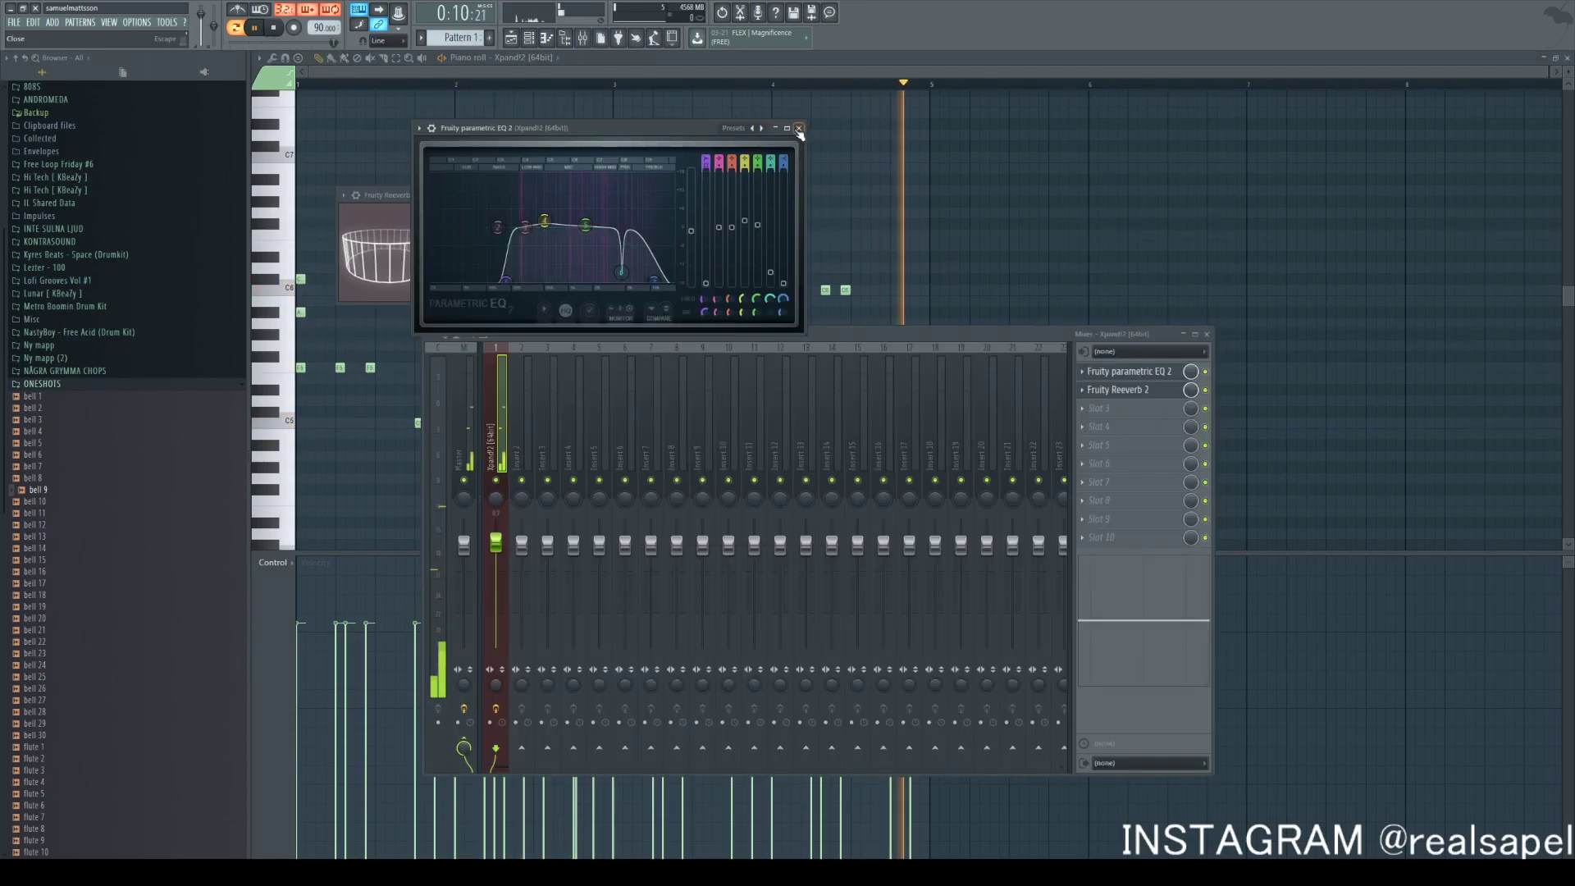
{"action": "left_click", "coordinate": [799, 128]}
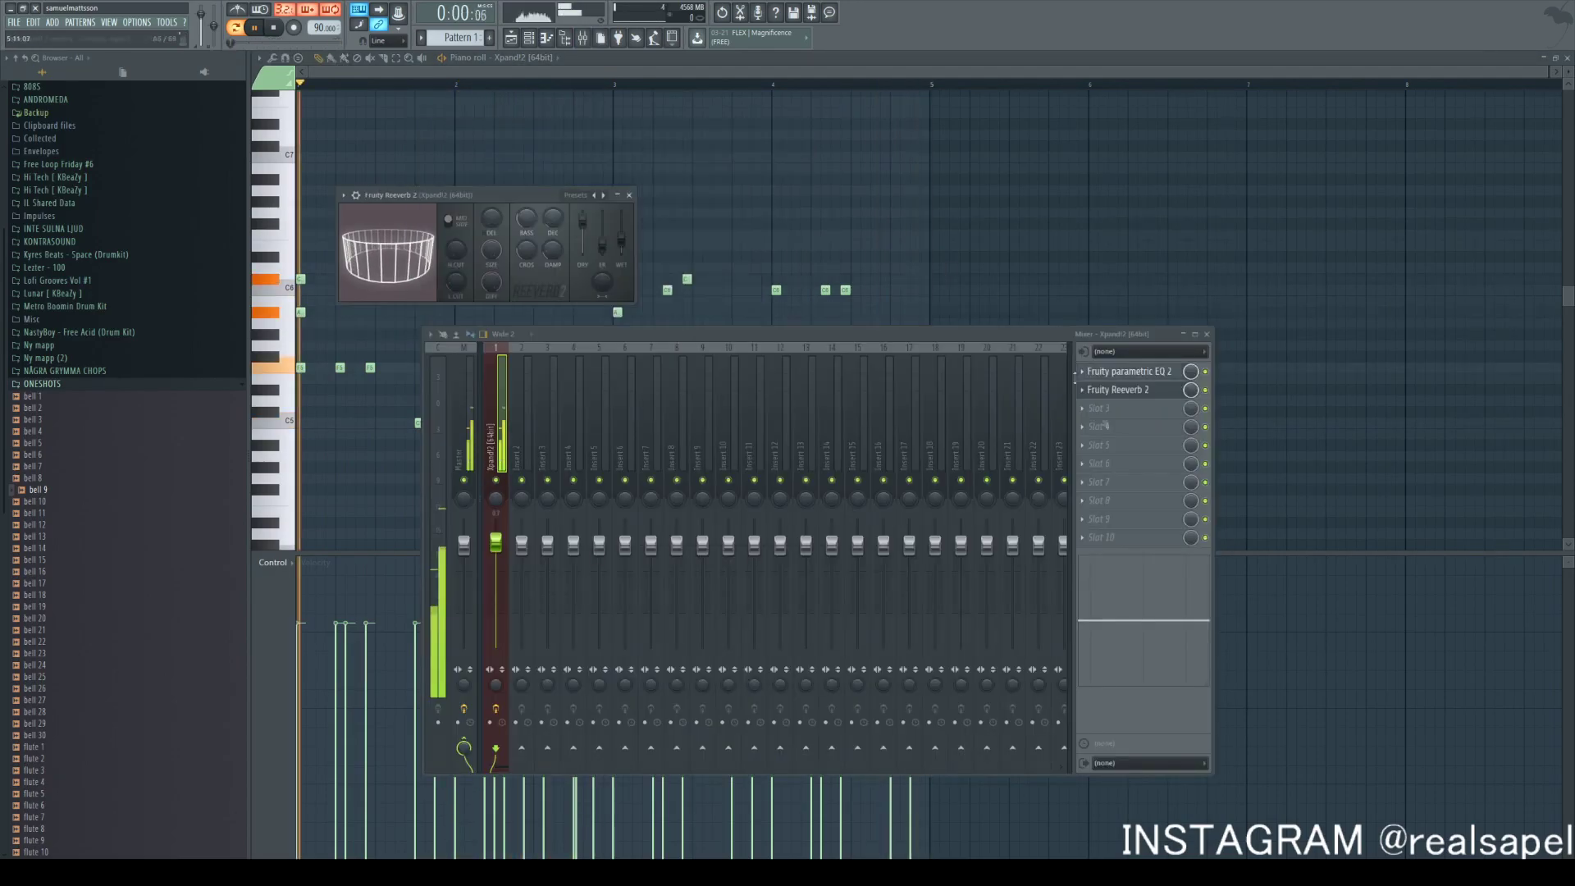
{"action": "left_click", "coordinate": [1130, 408]}
{"action": "left_click", "coordinate": [1125, 334]}
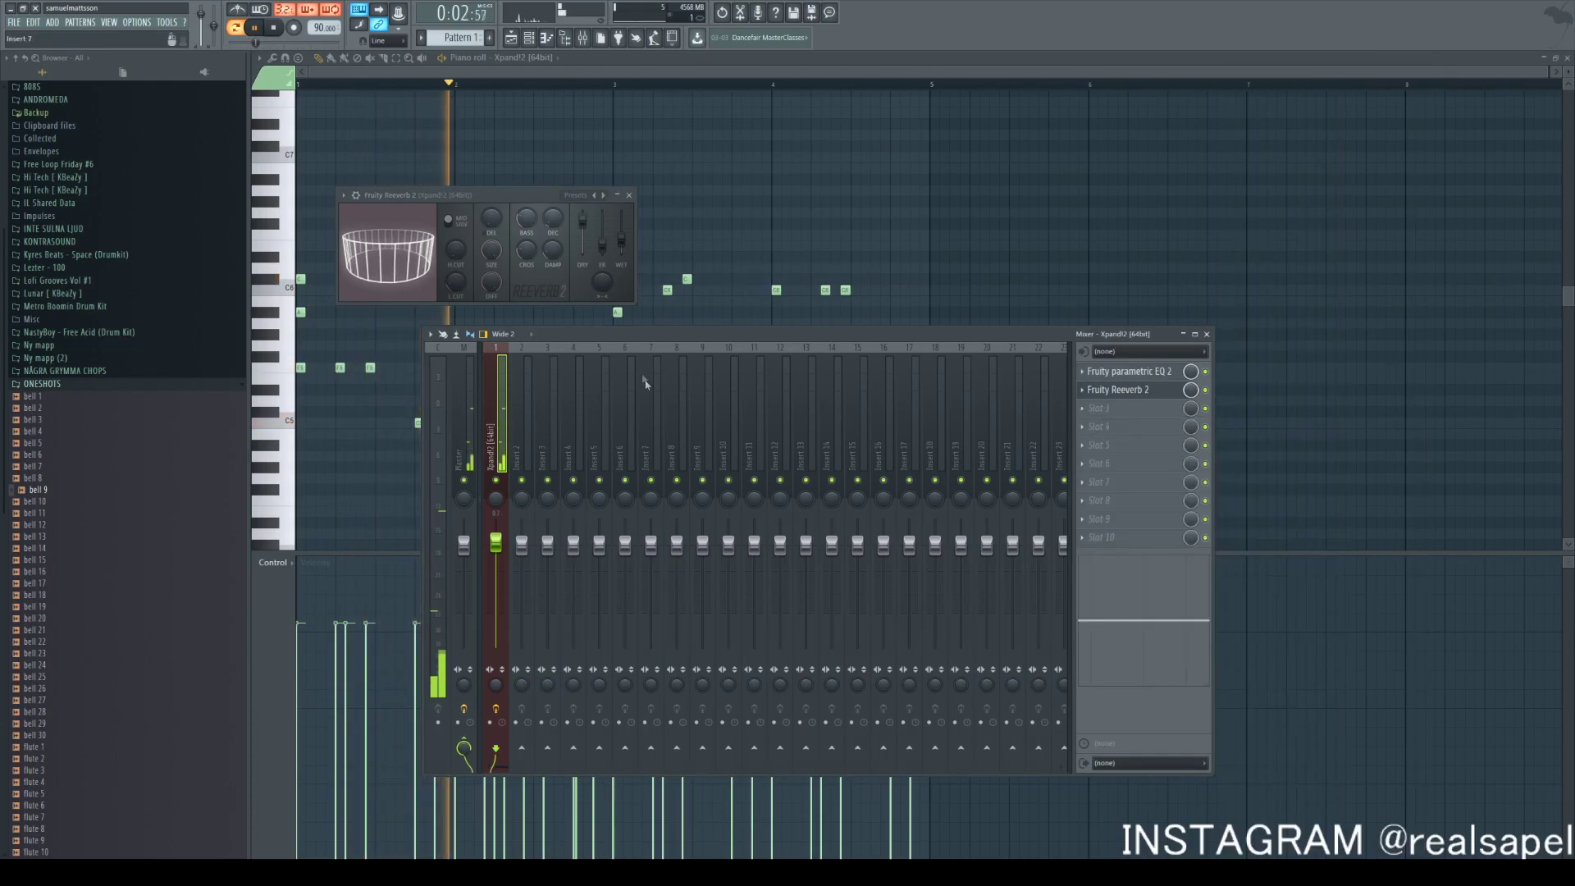
{"action": "left_click", "coordinate": [629, 195]}
{"action": "key", "text": "F6"}
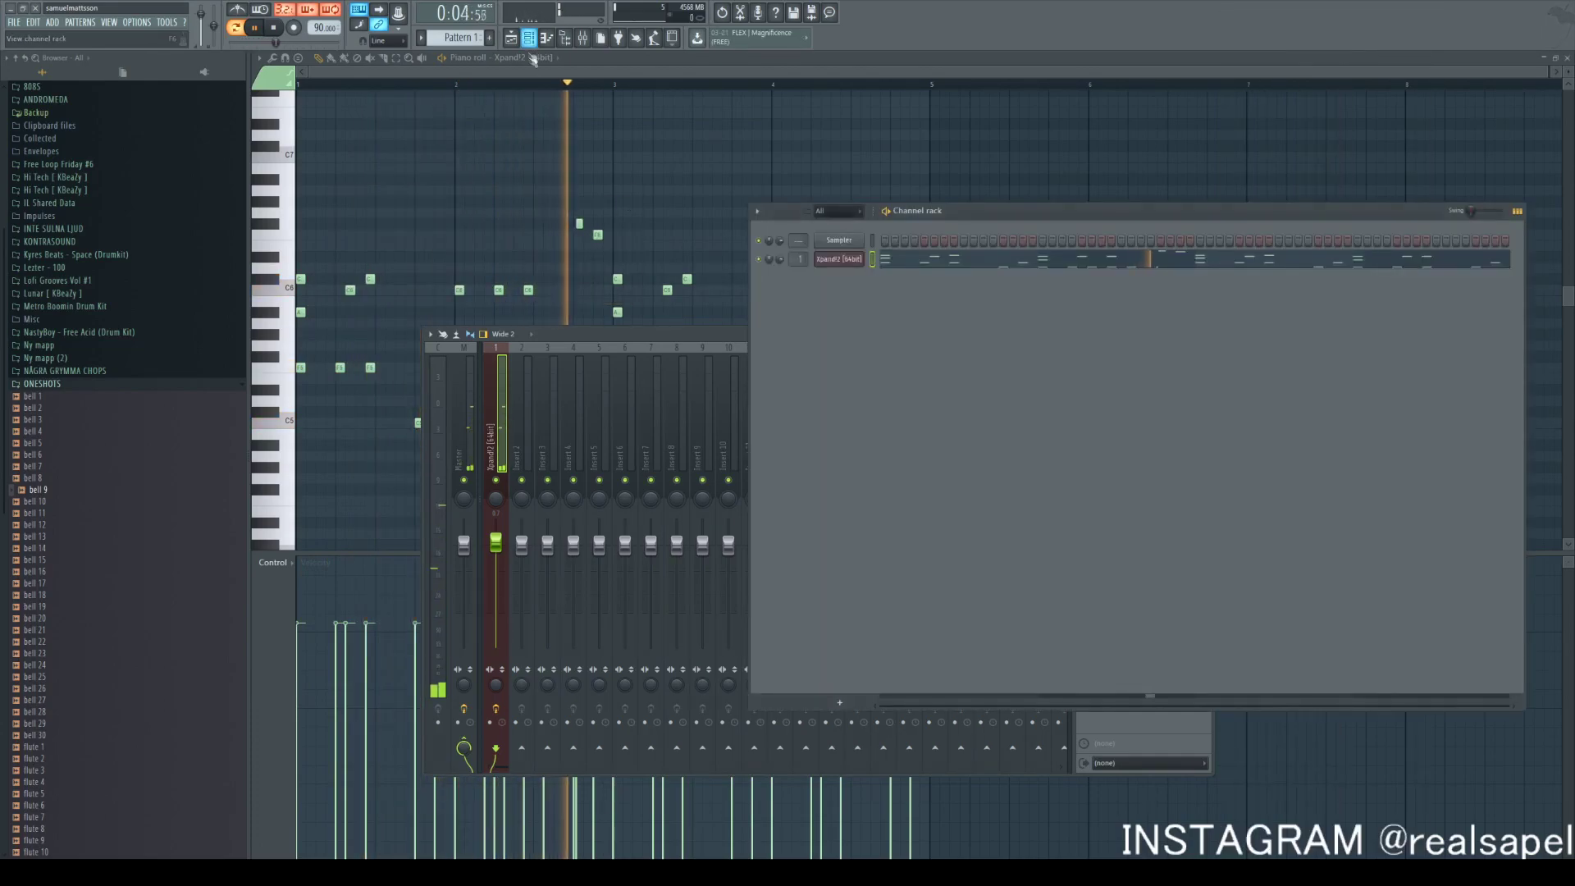
Add a Creepy Piano channel to the channel rack and pick a different preset from its preset list
{"action": "key", "text": "F9"}
{"action": "left_click", "coordinate": [854, 704]}
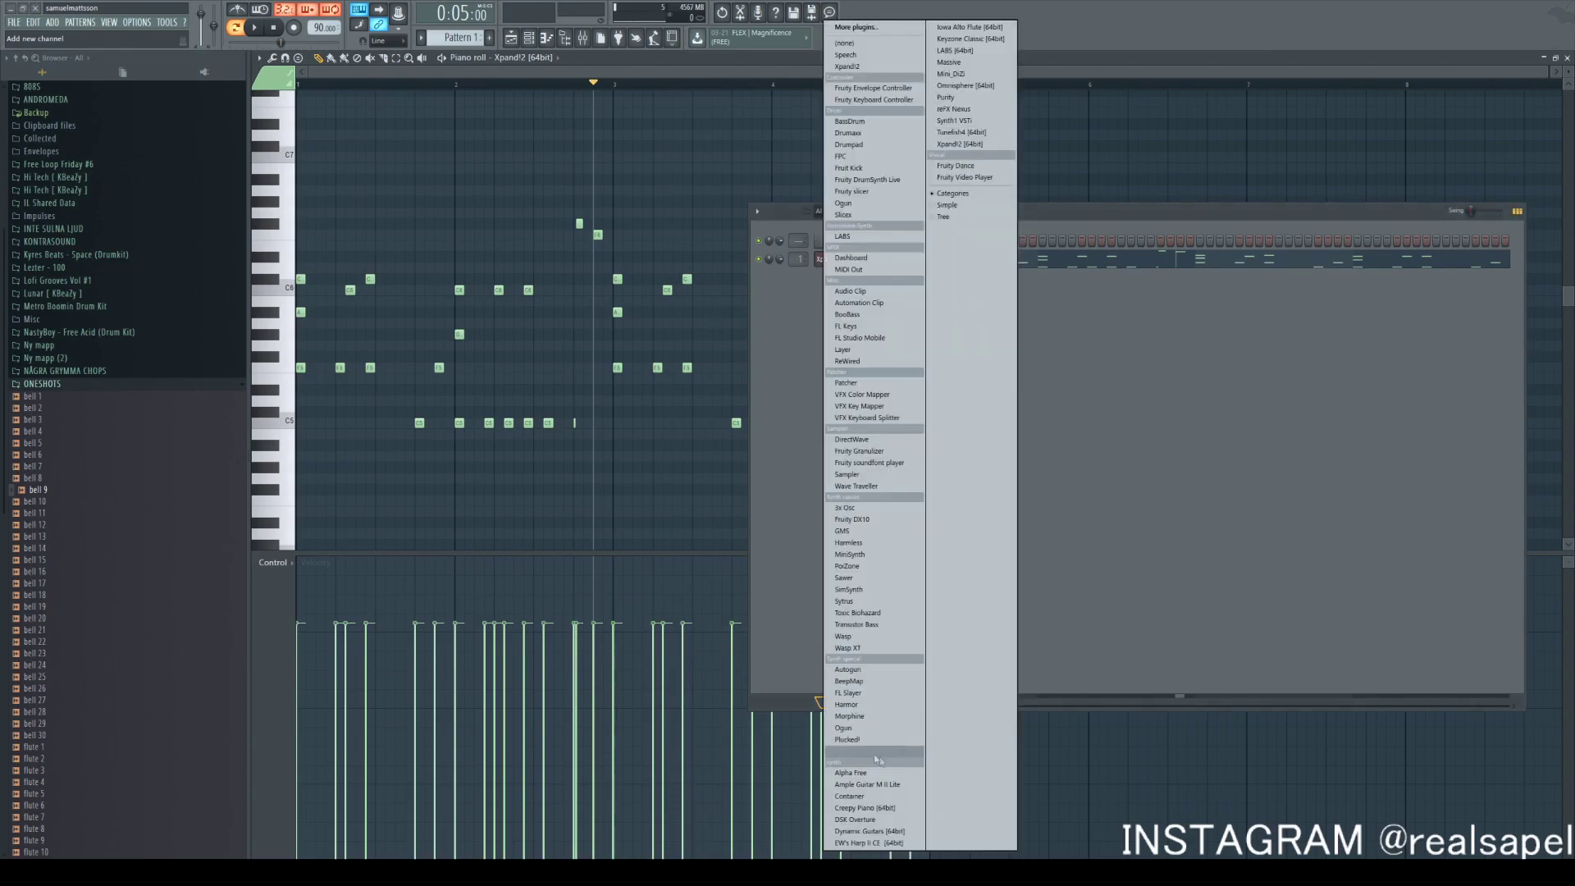
{"action": "left_click", "coordinate": [870, 808]}
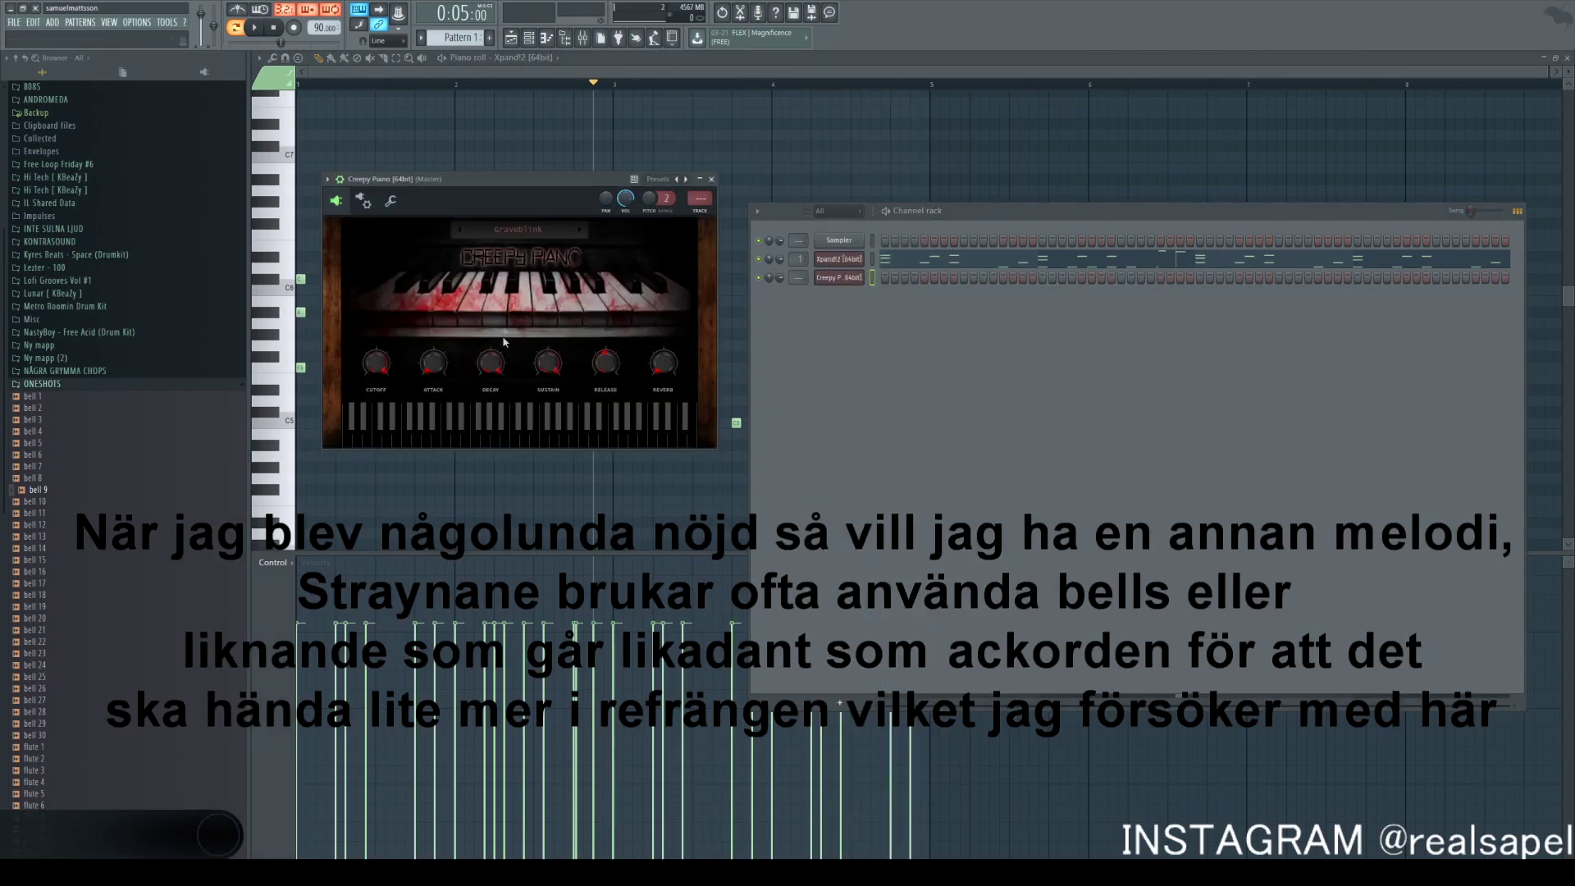
{"action": "left_click", "coordinate": [517, 231]}
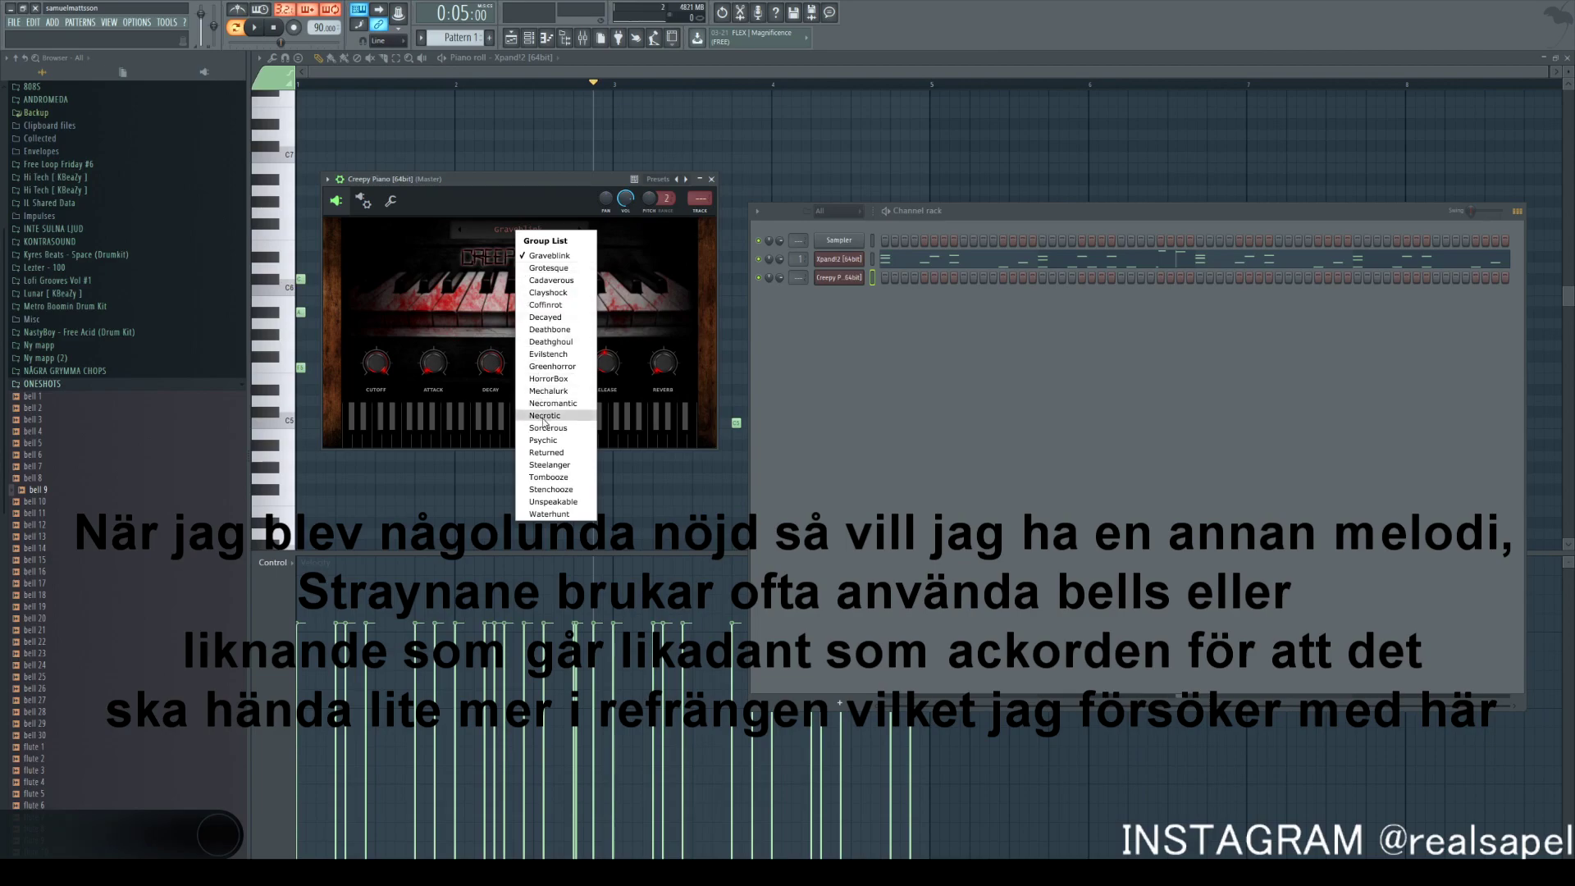
{"action": "left_click", "coordinate": [540, 243]}
Place a test note at the start of Creepy Piano's piano roll and check its sound with the Clayshock preset
{"action": "right_click", "coordinate": [840, 260]}
{"action": "right_click", "coordinate": [840, 277]}
{"action": "left_click", "coordinate": [890, 277]}
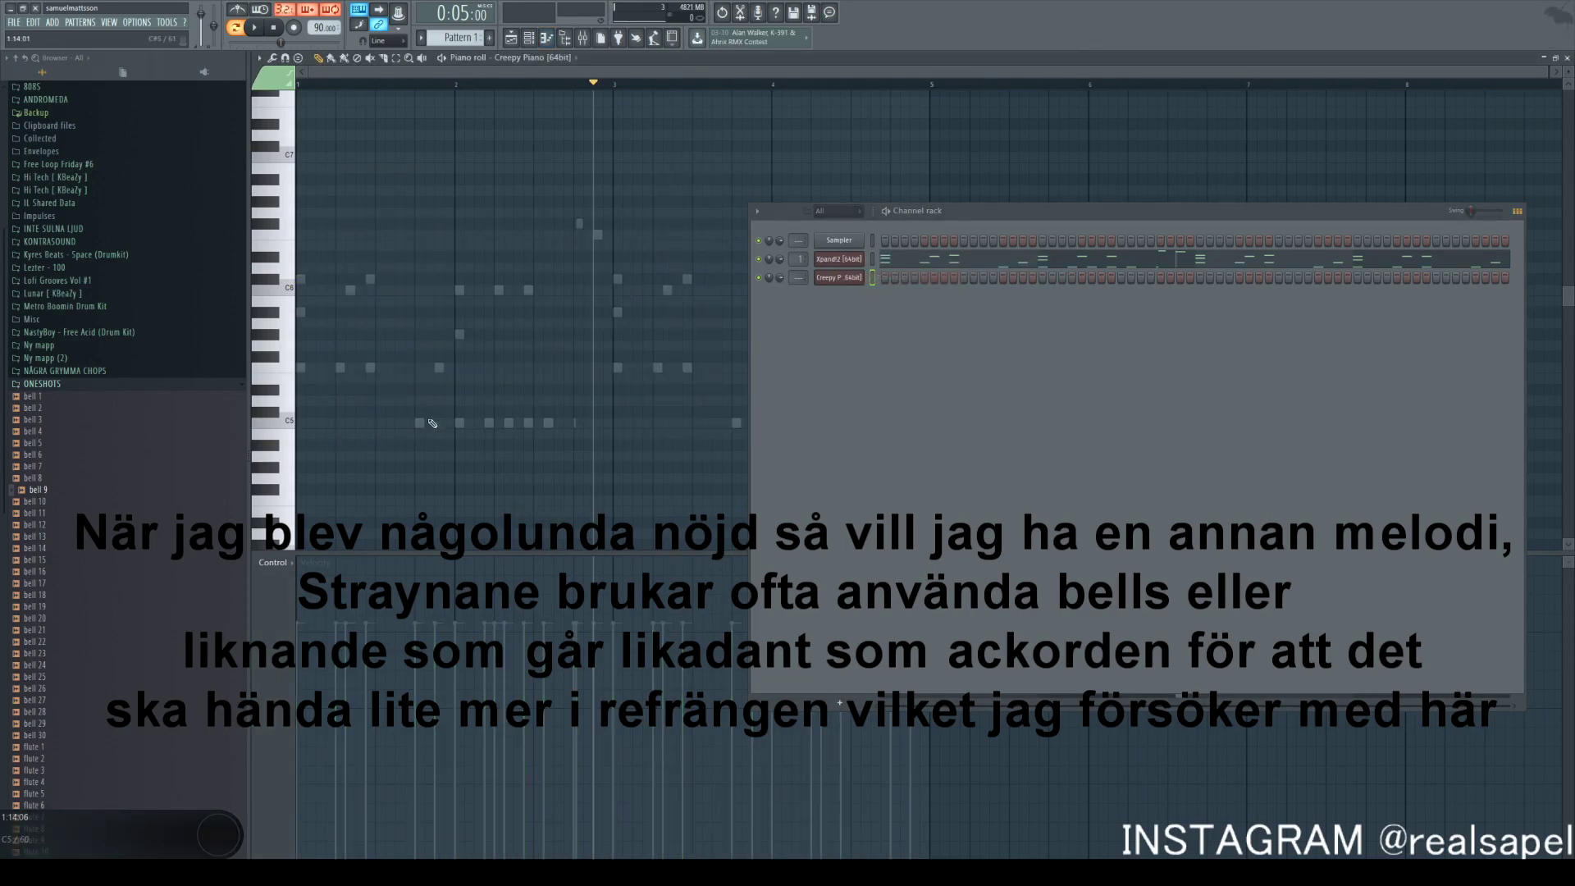
{"action": "left_click", "coordinate": [309, 368]}
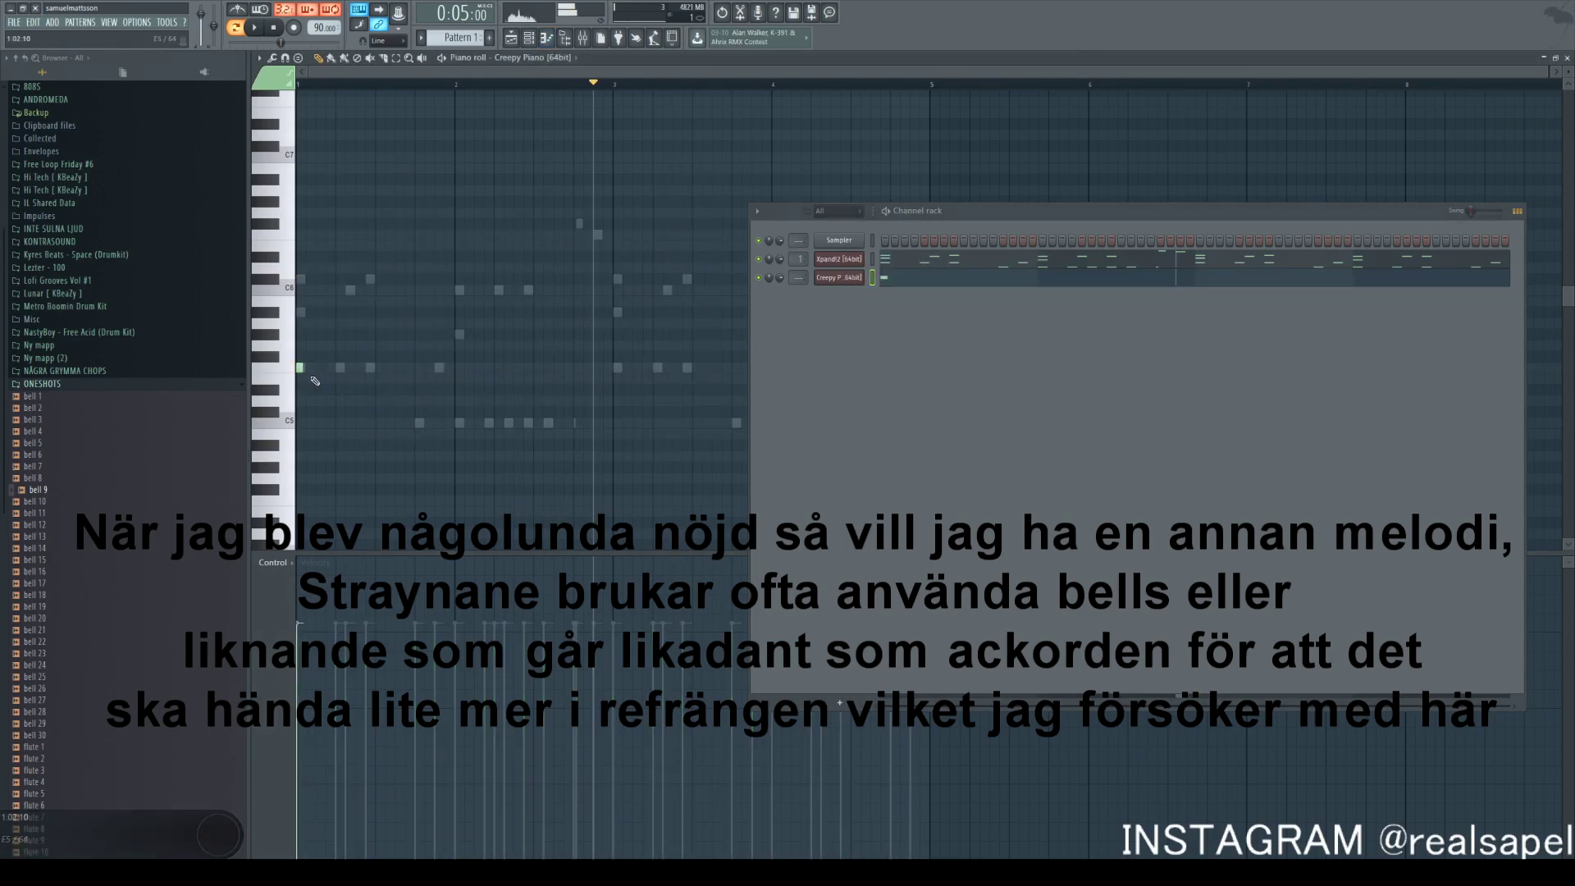
{"action": "left_click", "coordinate": [852, 279]}
{"action": "left_click", "coordinate": [578, 230]}
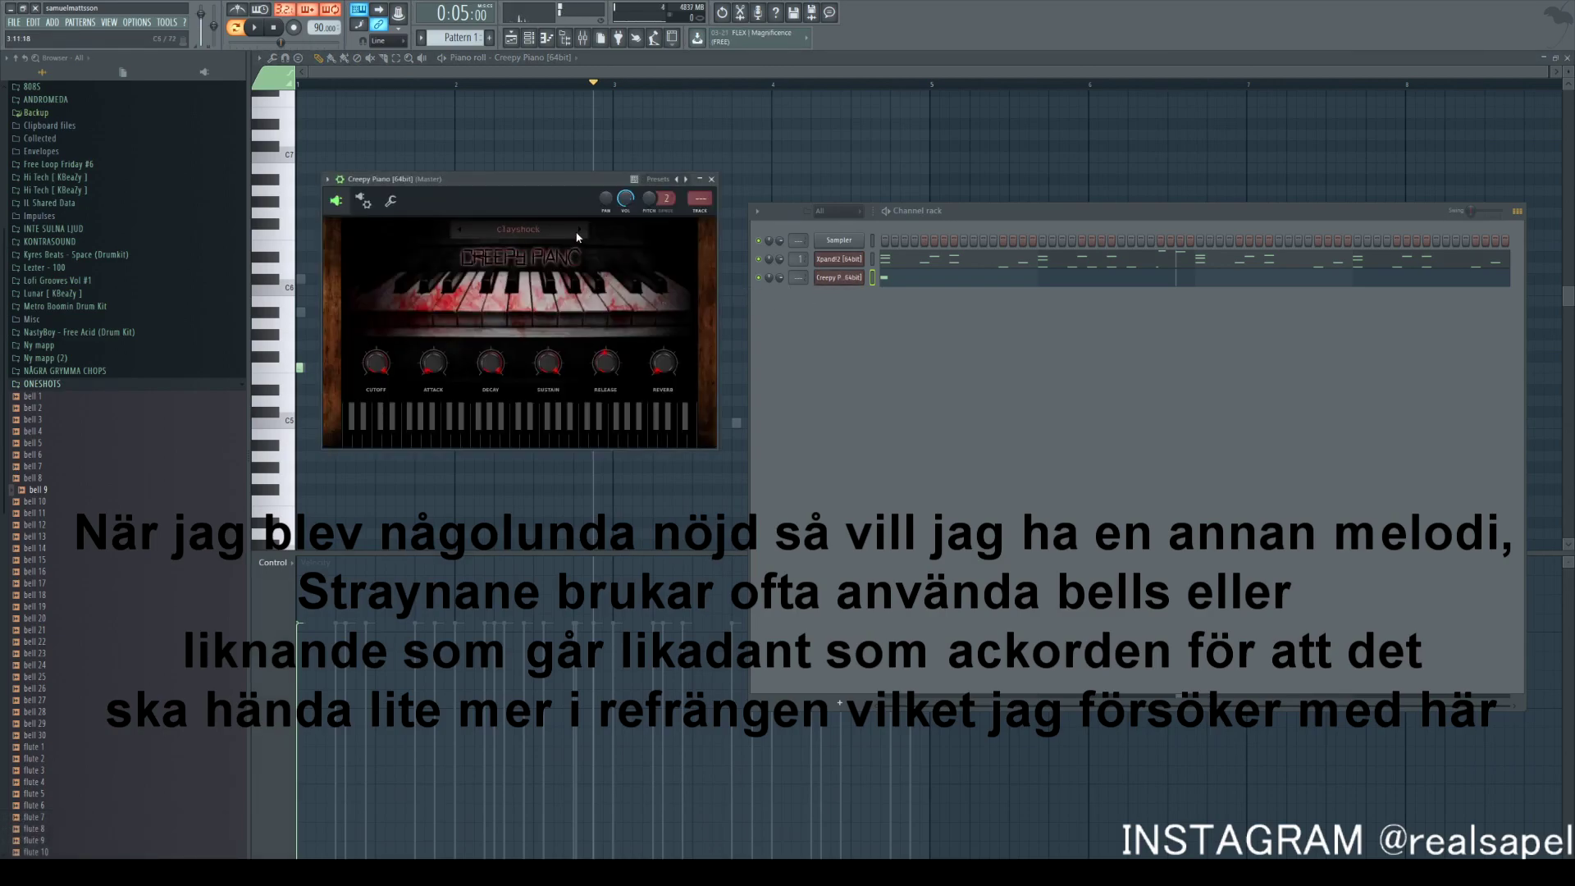
{"action": "key", "text": "Escape"}
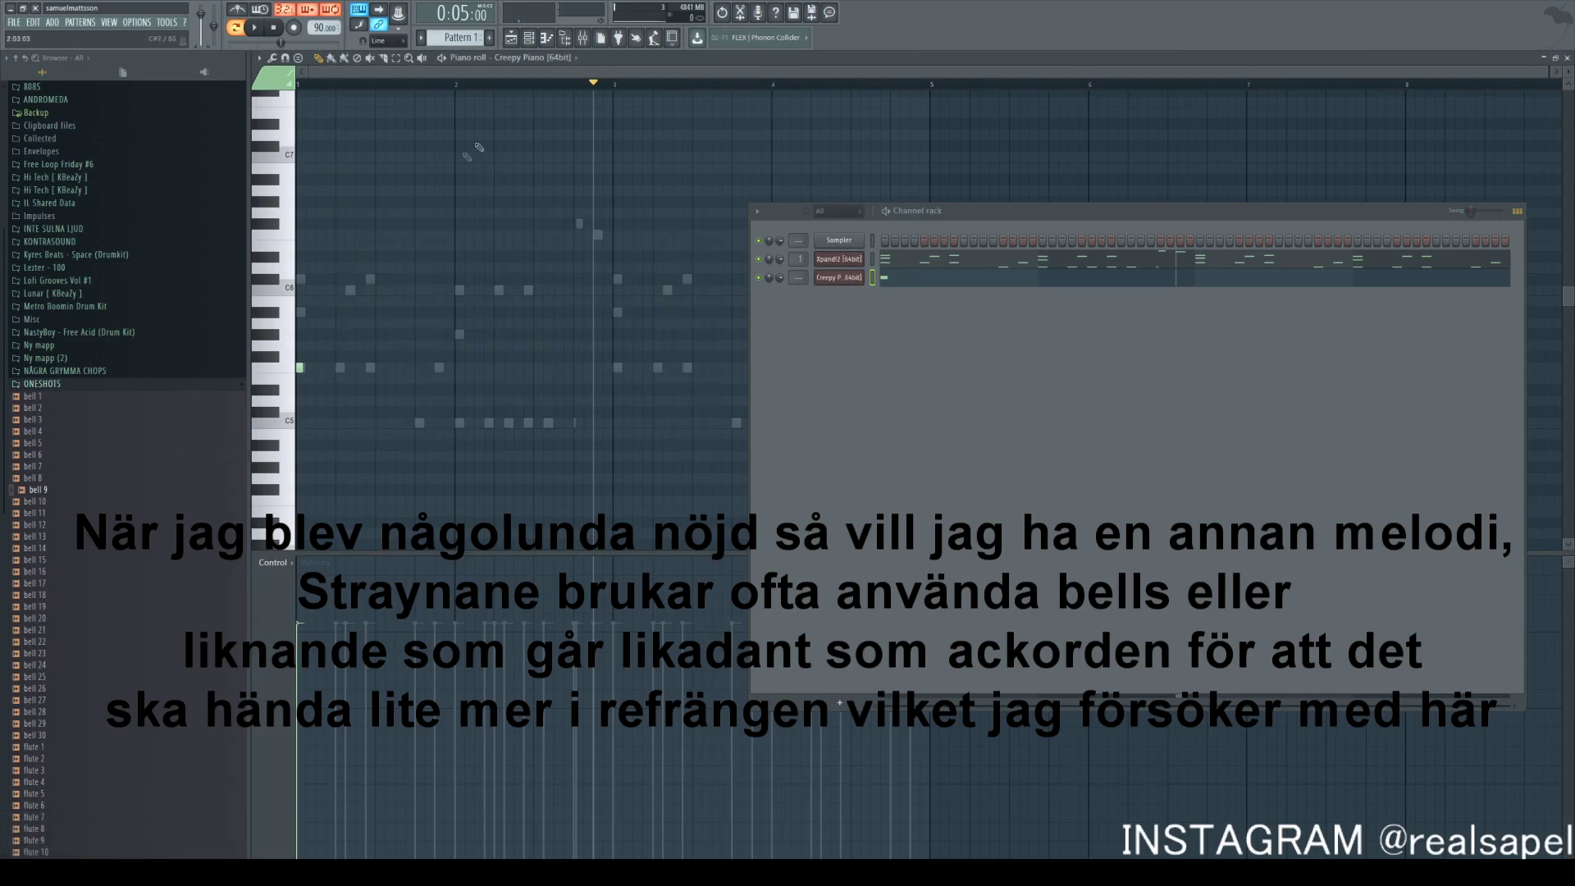
Draw the F5, A#5 and C#6 chord at the start of bar 1 and route Creepy Piano to mixer track 2
{"action": "right_click", "coordinate": [299, 367]}
{"action": "left_click_drag", "start_coordinate": [310, 371], "coordinate": [298, 377]}
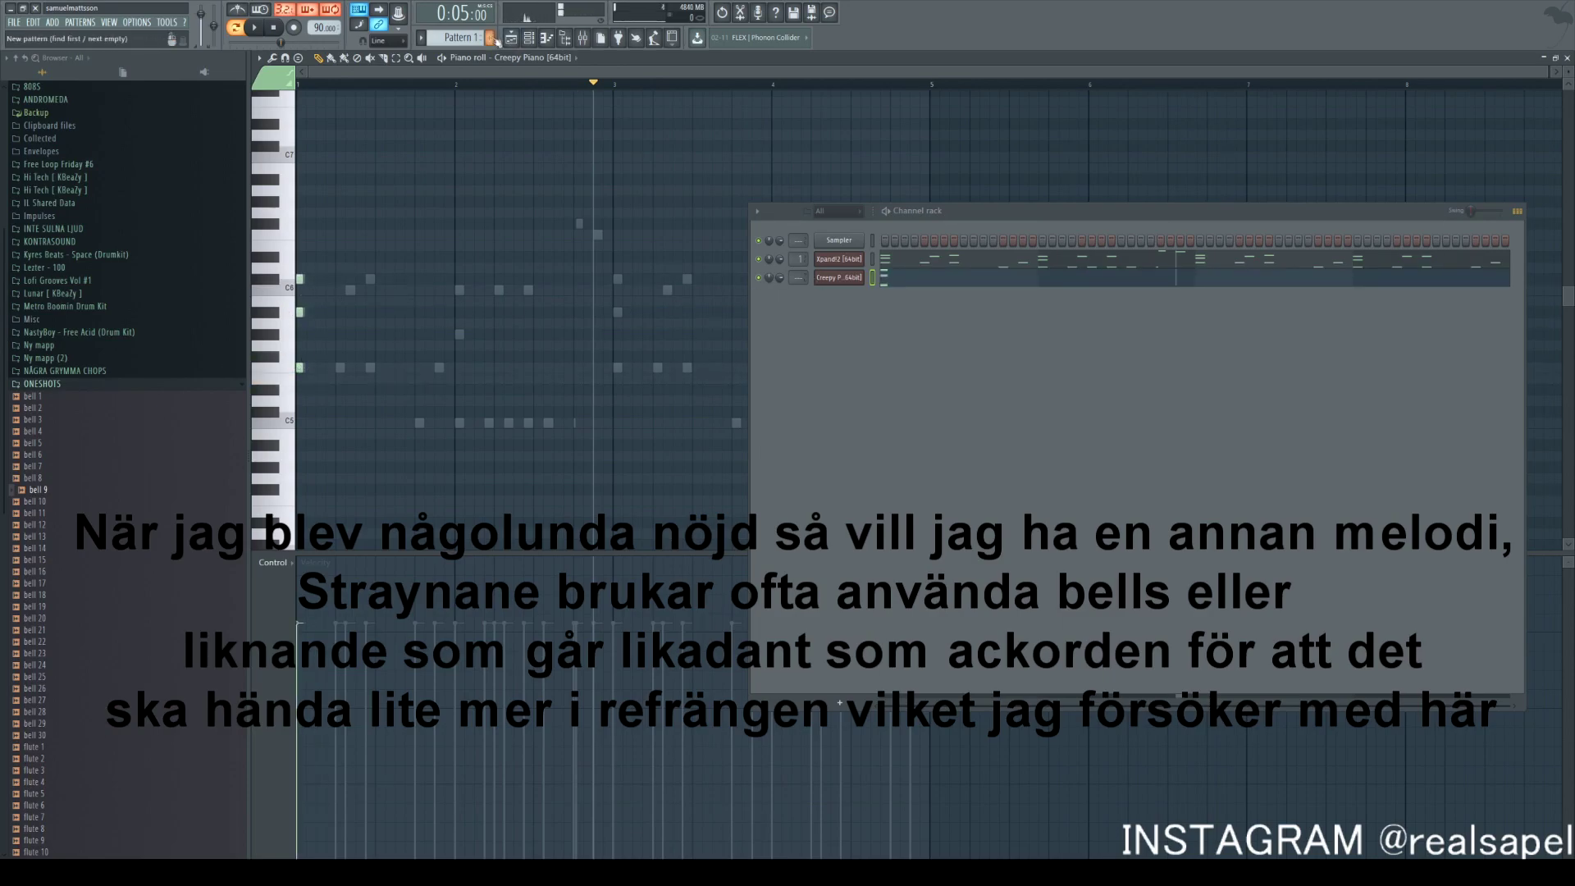
{"action": "left_click", "coordinate": [582, 38]}
{"action": "left_click", "coordinate": [530, 419]}
{"action": "key", "text": "ctrl+l"}
{"action": "key", "text": "Escape"}
{"action": "left_click_drag", "start_coordinate": [302, 368], "coordinate": [306, 367]}
{"action": "key", "text": "space"}
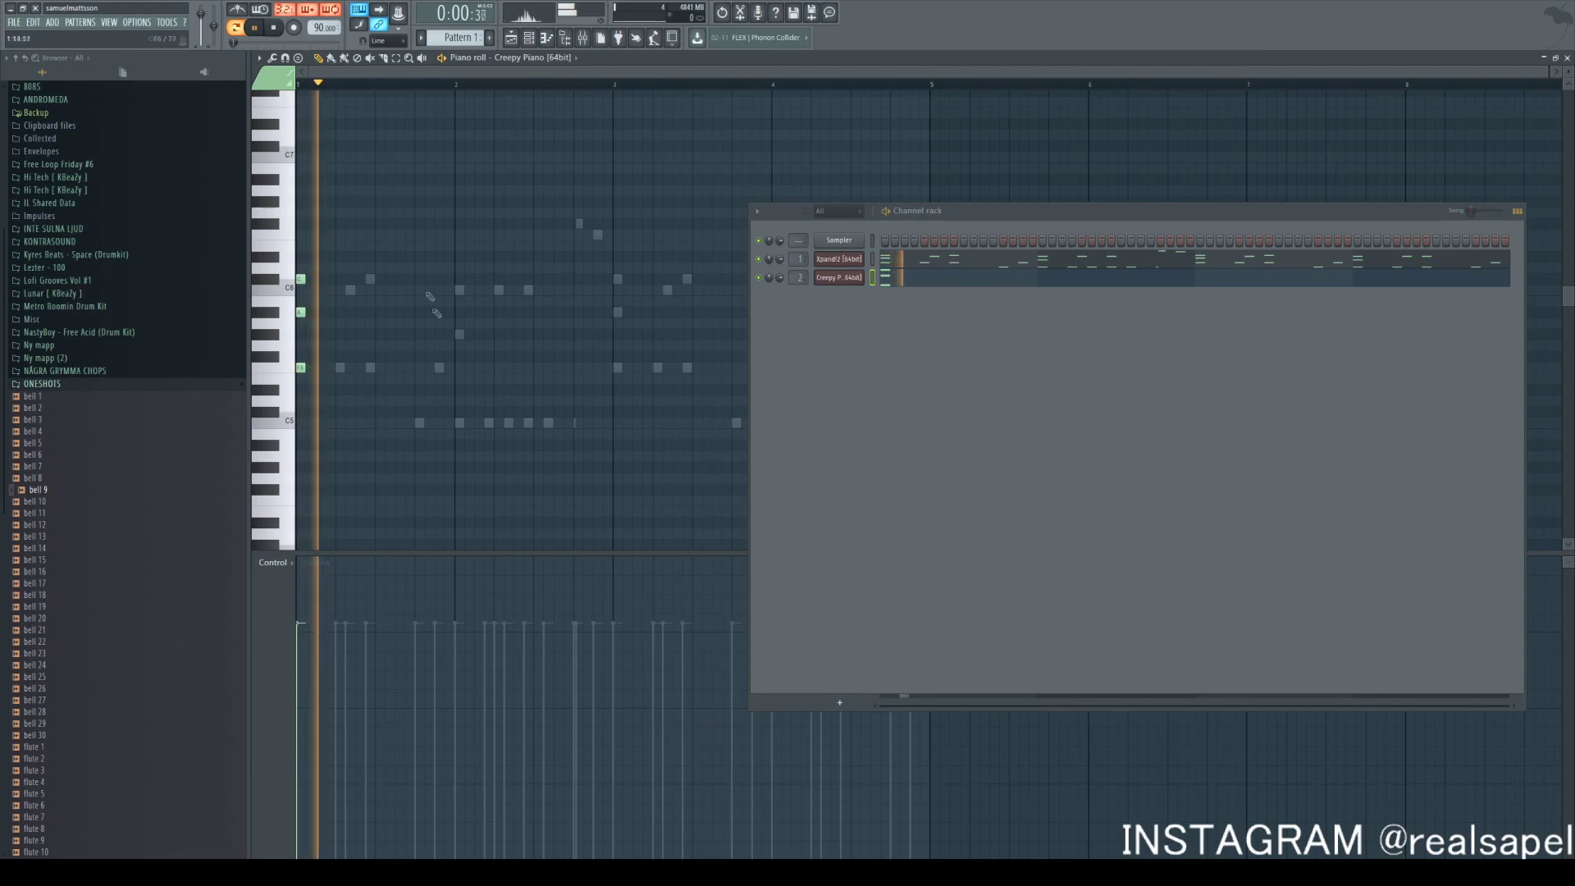
Place the C5, G#5 and C6 chord at the start of bar 2 and audition it with the melody
{"action": "key", "text": "space"}
{"action": "left_click", "coordinate": [459, 423]}
{"action": "key", "text": "space"}
{"action": "key", "text": "F6"}
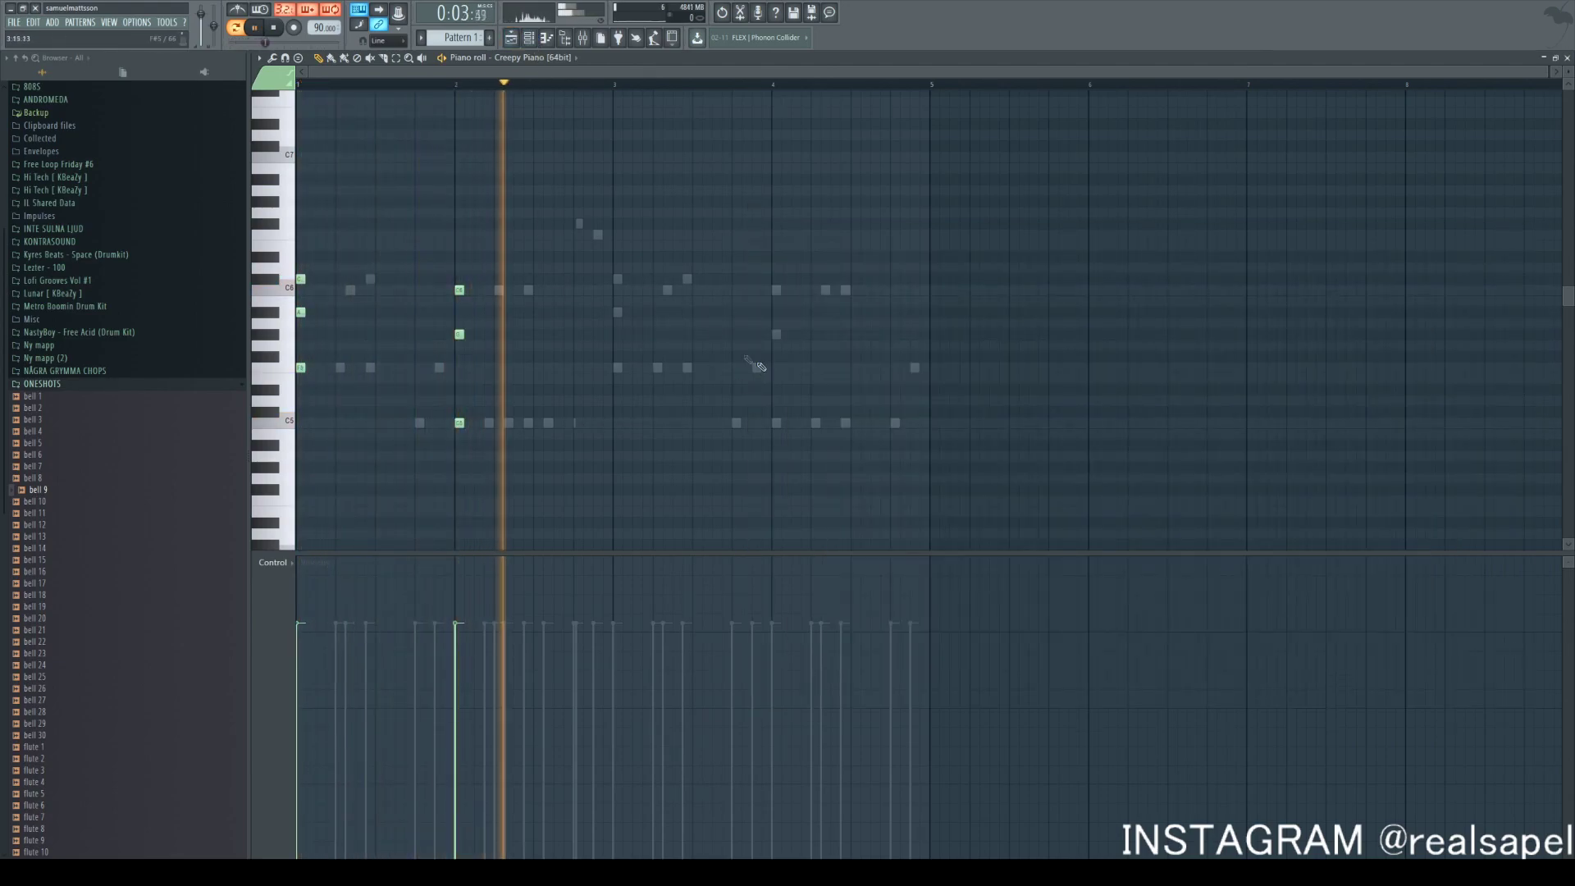
{"action": "key", "text": "F6"}
{"action": "left_click", "coordinate": [927, 259]}
{"action": "scroll", "coordinate": [637, 330], "scroll_direction": "down", "scroll_amount": 5}
{"action": "left_click_drag", "start_coordinate": [903, 210], "coordinate": [746, 409]}
{"action": "left_click_drag", "start_coordinate": [772, 169], "coordinate": [772, 201]}
{"action": "key", "text": "space"}
{"action": "key", "text": "space"}
{"action": "left_click", "coordinate": [738, 477]}
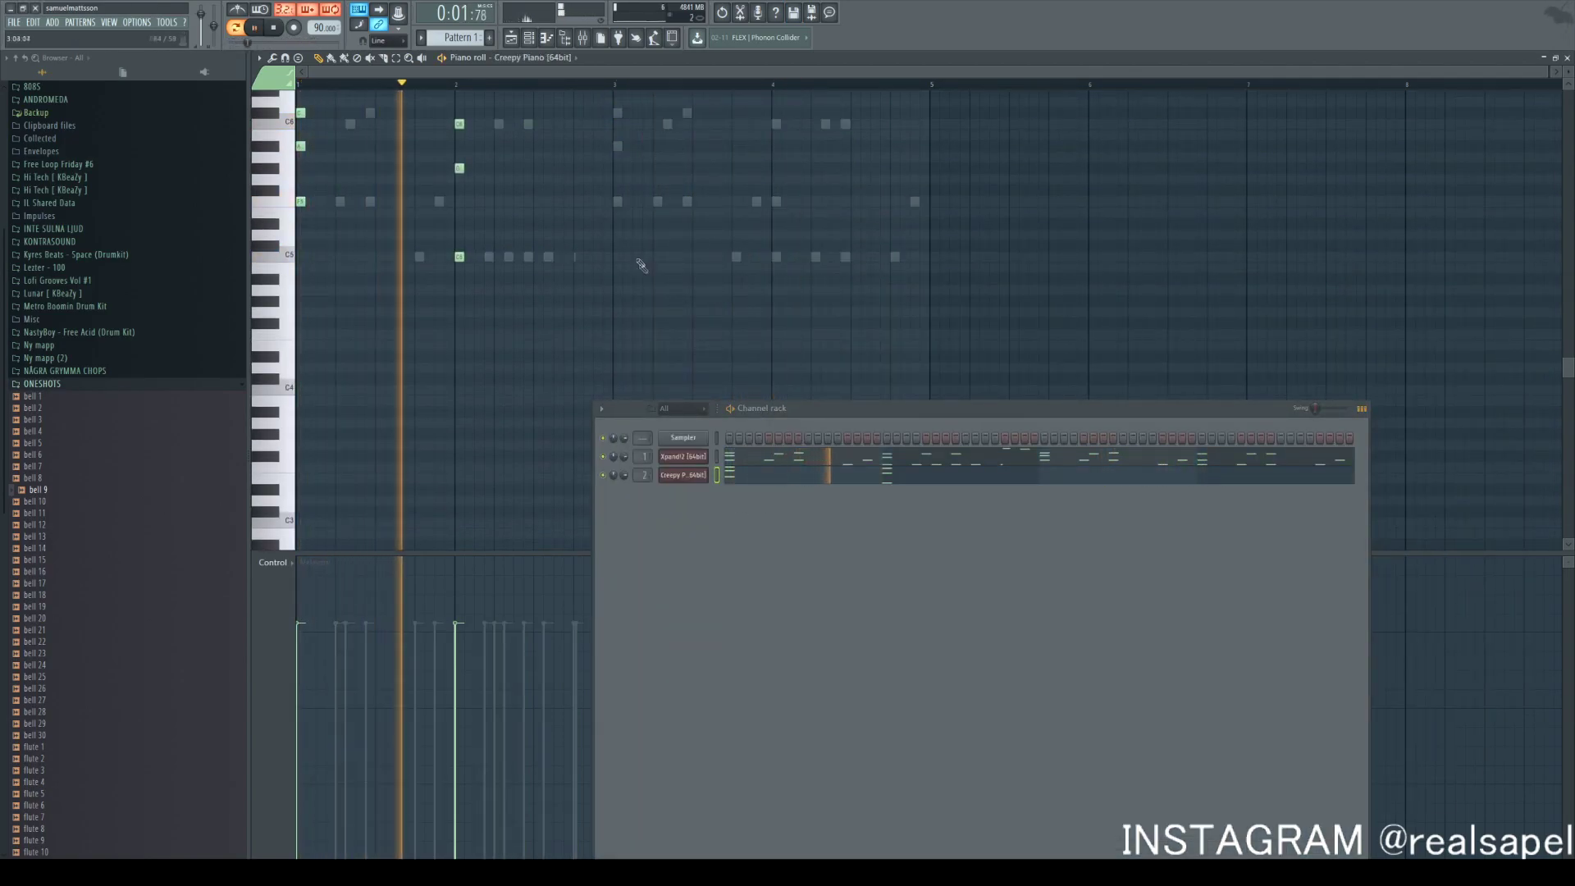
Draw Creepy Piano chords at the starts of bars 3 and 4, matching the melody's ghost notes
{"action": "left_click", "coordinate": [617, 202]}
{"action": "left_click", "coordinate": [617, 146]}
{"action": "left_click", "coordinate": [617, 113]}
{"action": "left_click", "coordinate": [774, 257]}
{"action": "left_click", "coordinate": [773, 201]}
{"action": "left_click", "coordinate": [774, 124]}
{"action": "left_click", "coordinate": [529, 38]}
{"action": "scroll", "coordinate": [745, 348], "scroll_direction": "up", "scroll_amount": 5}
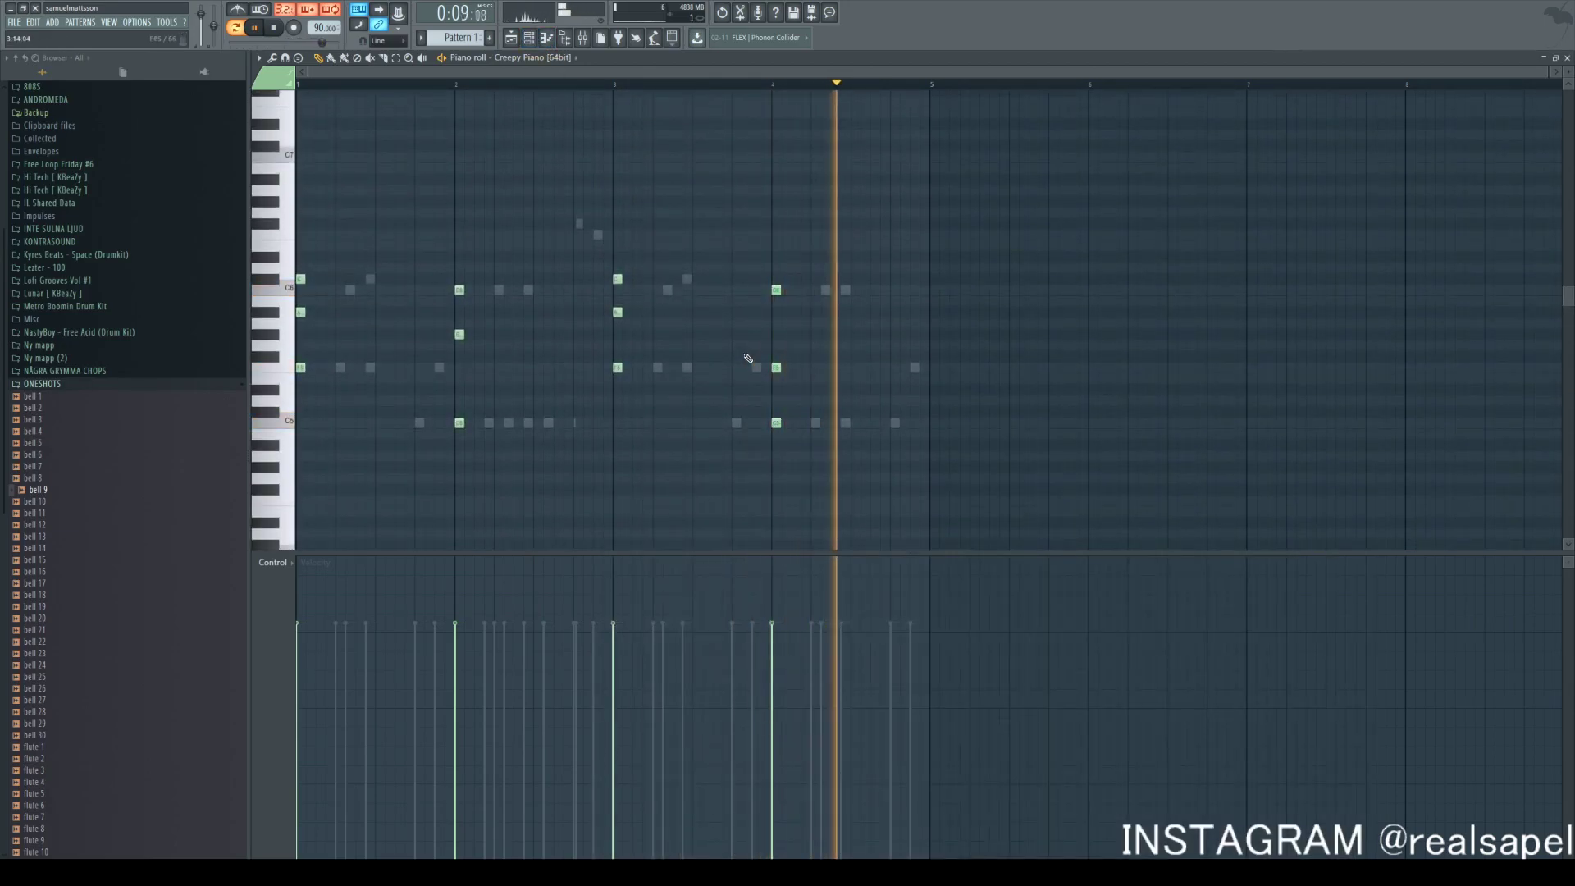
Strum the Creepy Piano chords with the Strumizer by raising the start time strength, and accept the result
{"action": "key", "text": "alt+s"}
{"action": "key", "text": "space"}
{"action": "key", "text": "space"}
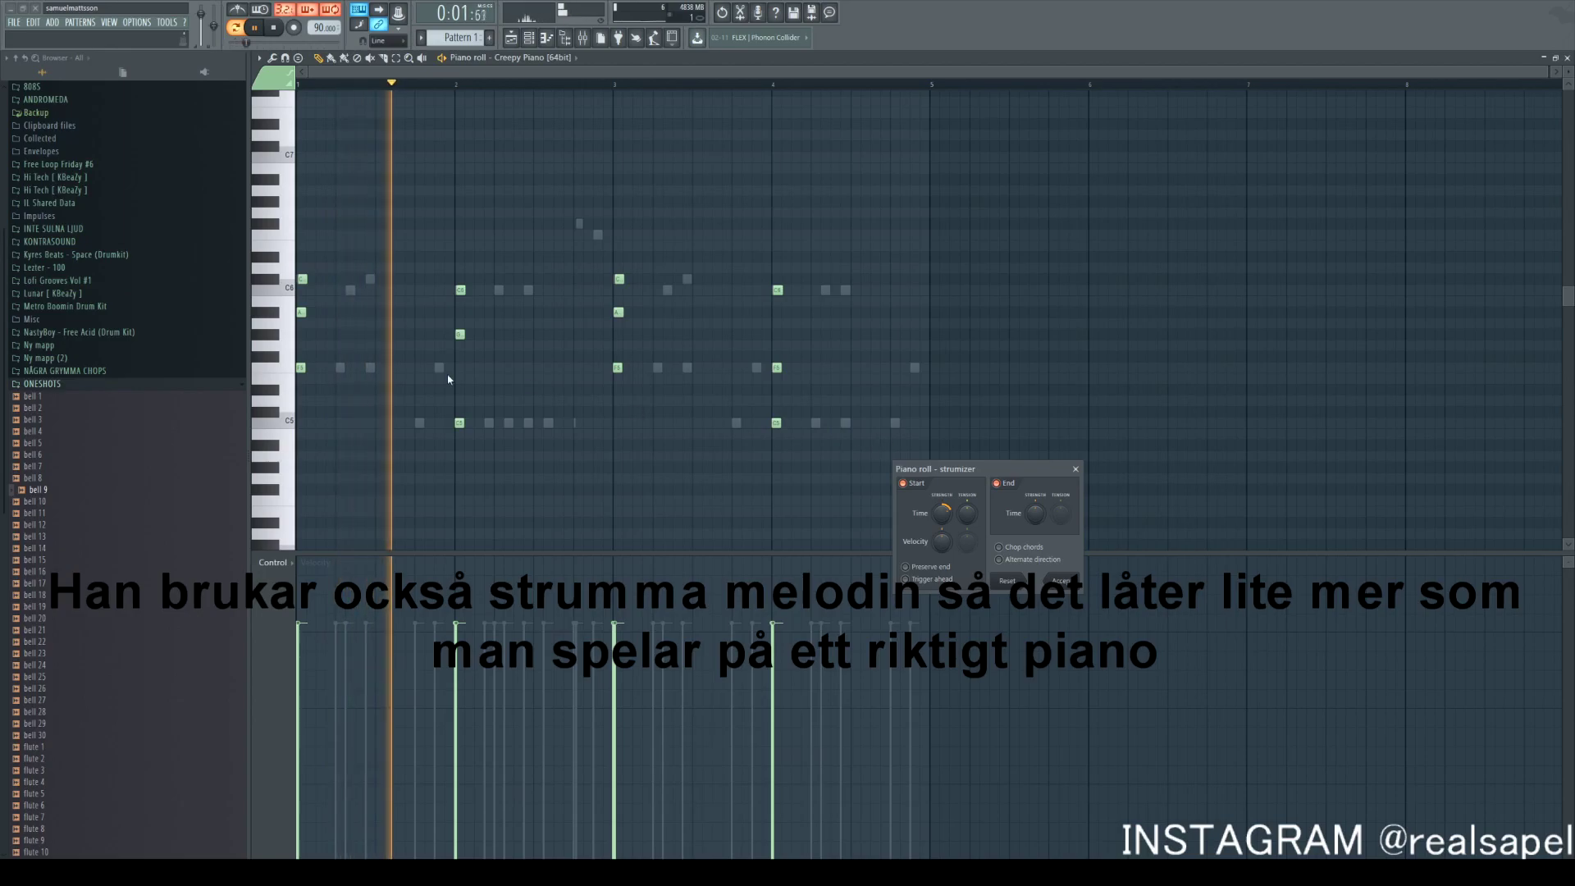
{"action": "key", "text": "space"}
{"action": "left_click_drag", "start_coordinate": [945, 523], "coordinate": [945, 517]}
{"action": "key", "text": "space"}
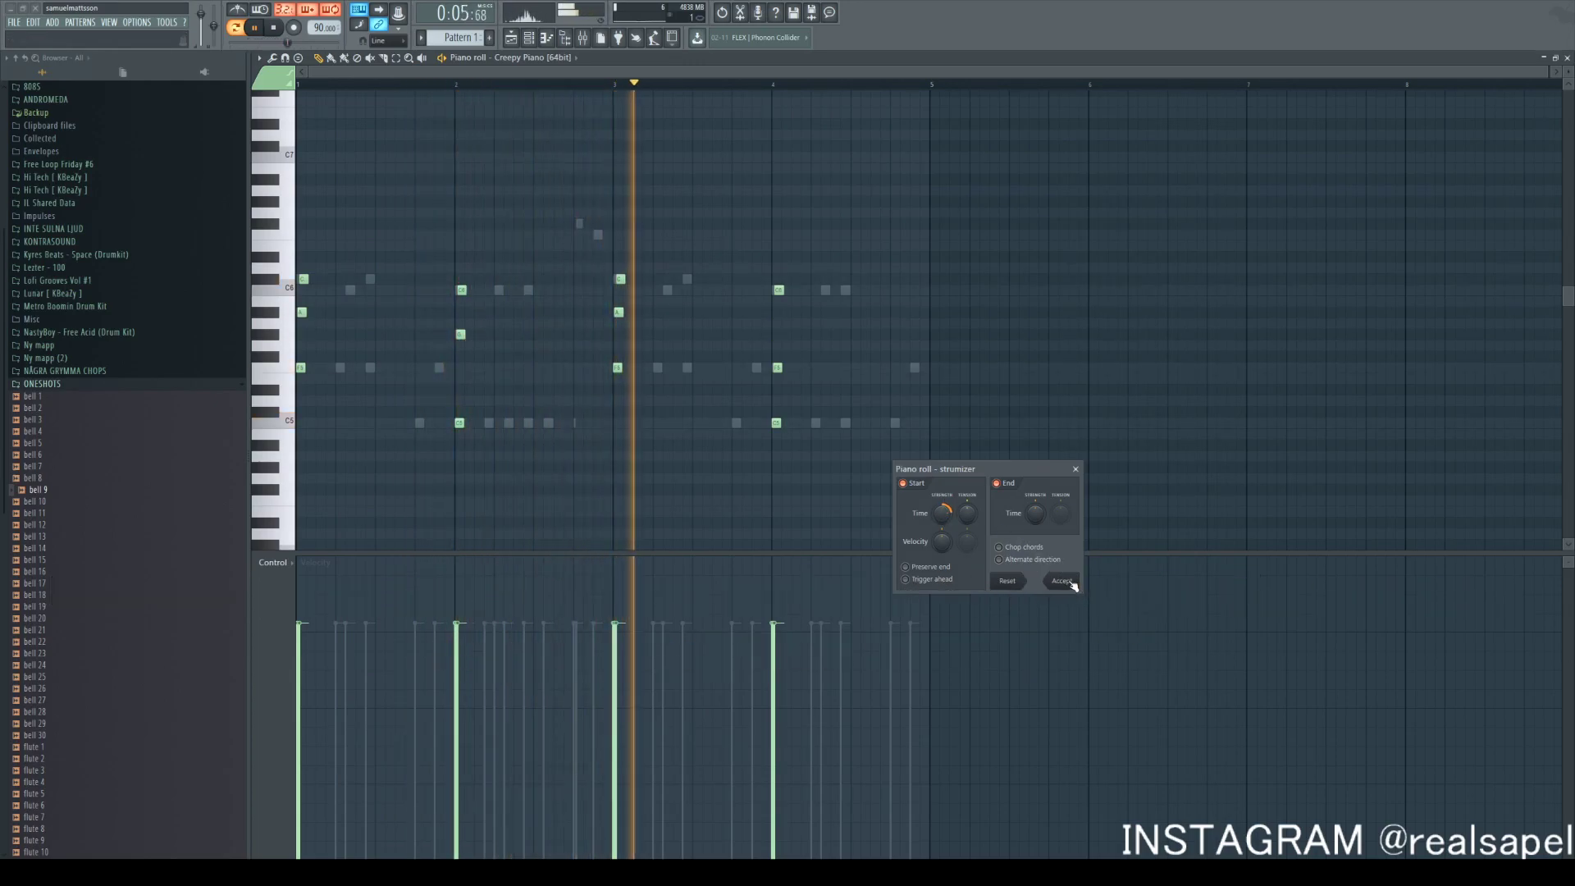
{"action": "left_click", "coordinate": [1068, 582]}
Randomize the chord notes' levels with the Randomizer and start playback
{"action": "key", "text": "alt+r"}
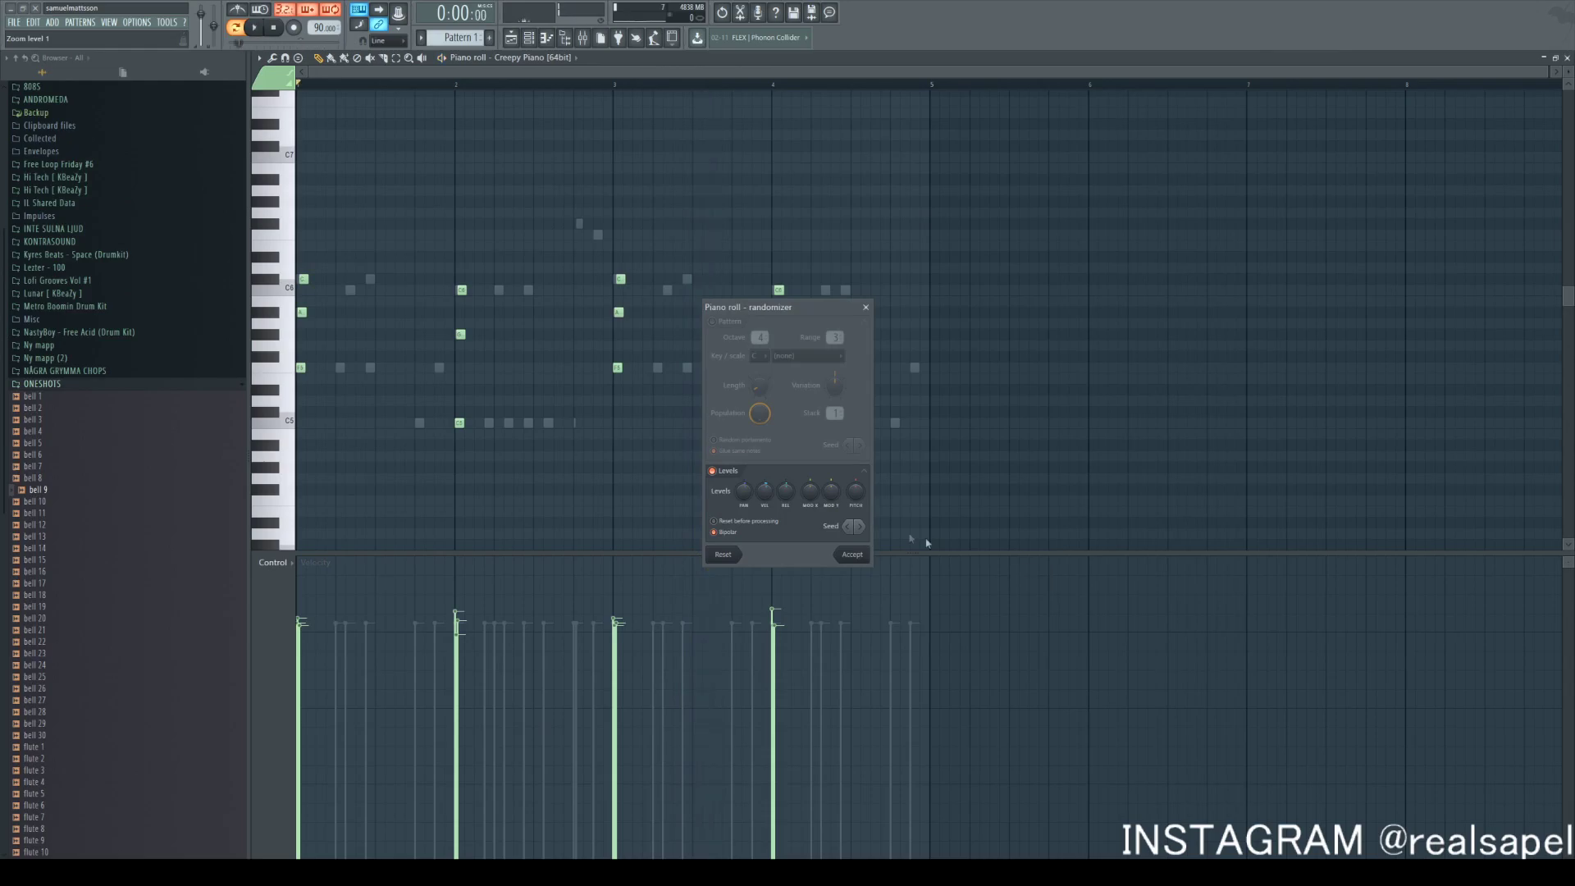
{"action": "left_click", "coordinate": [853, 554]}
{"action": "key", "text": "space"}
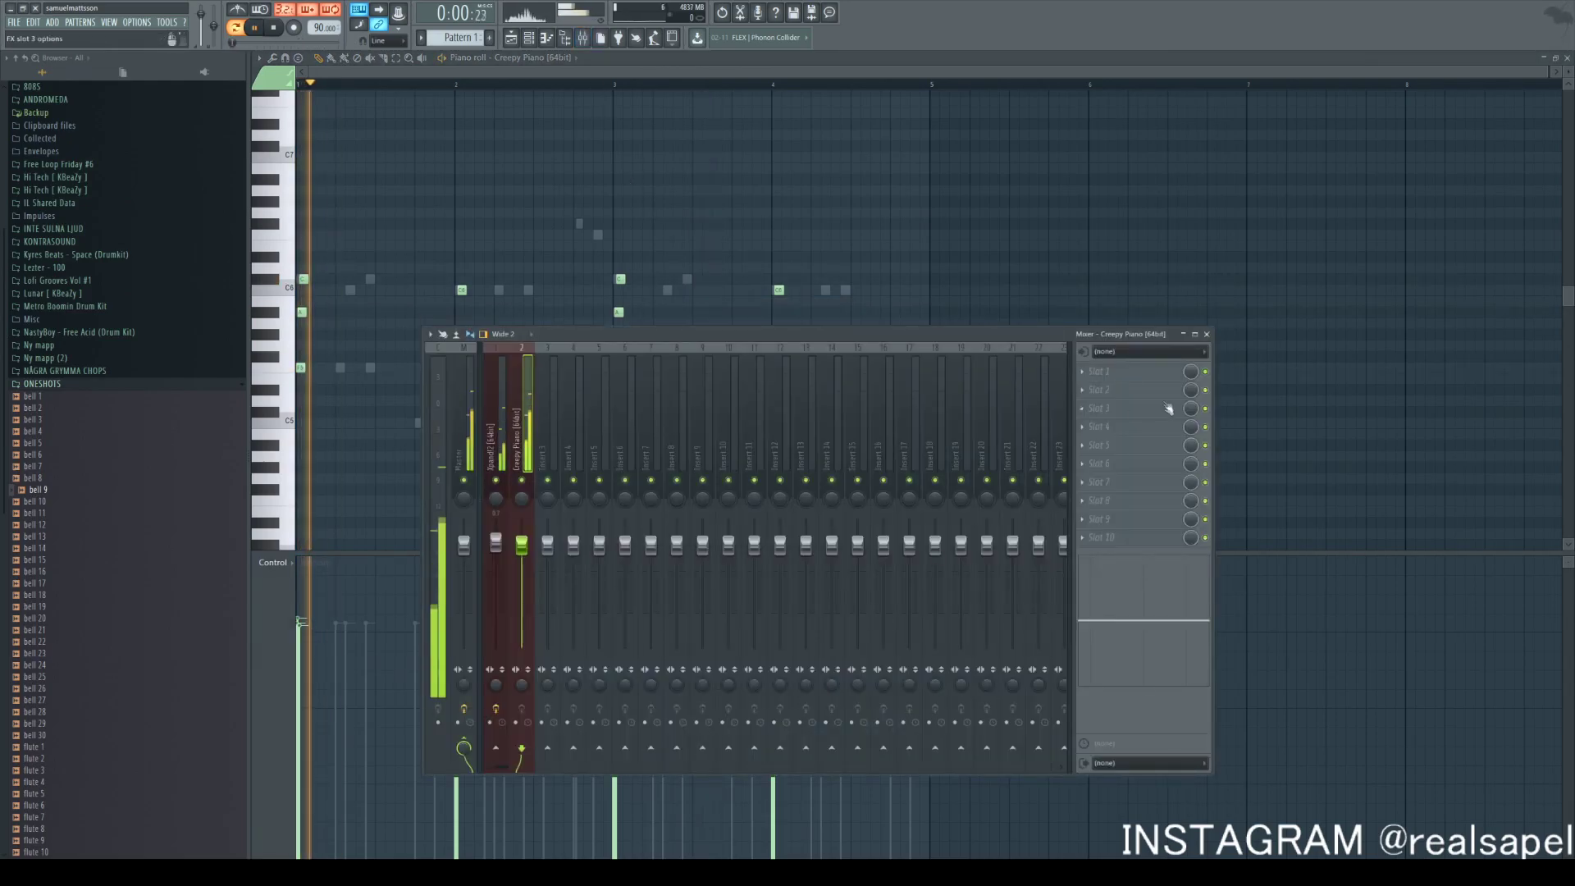
Add Fruity Parametric EQ 2 to Creepy Piano's mixer track and cut the lows and highs
{"action": "left_click", "coordinate": [1168, 410]}
{"action": "left_click", "coordinate": [1276, 527]}
{"action": "left_click_drag", "start_coordinate": [575, 310], "coordinate": [569, 361]}
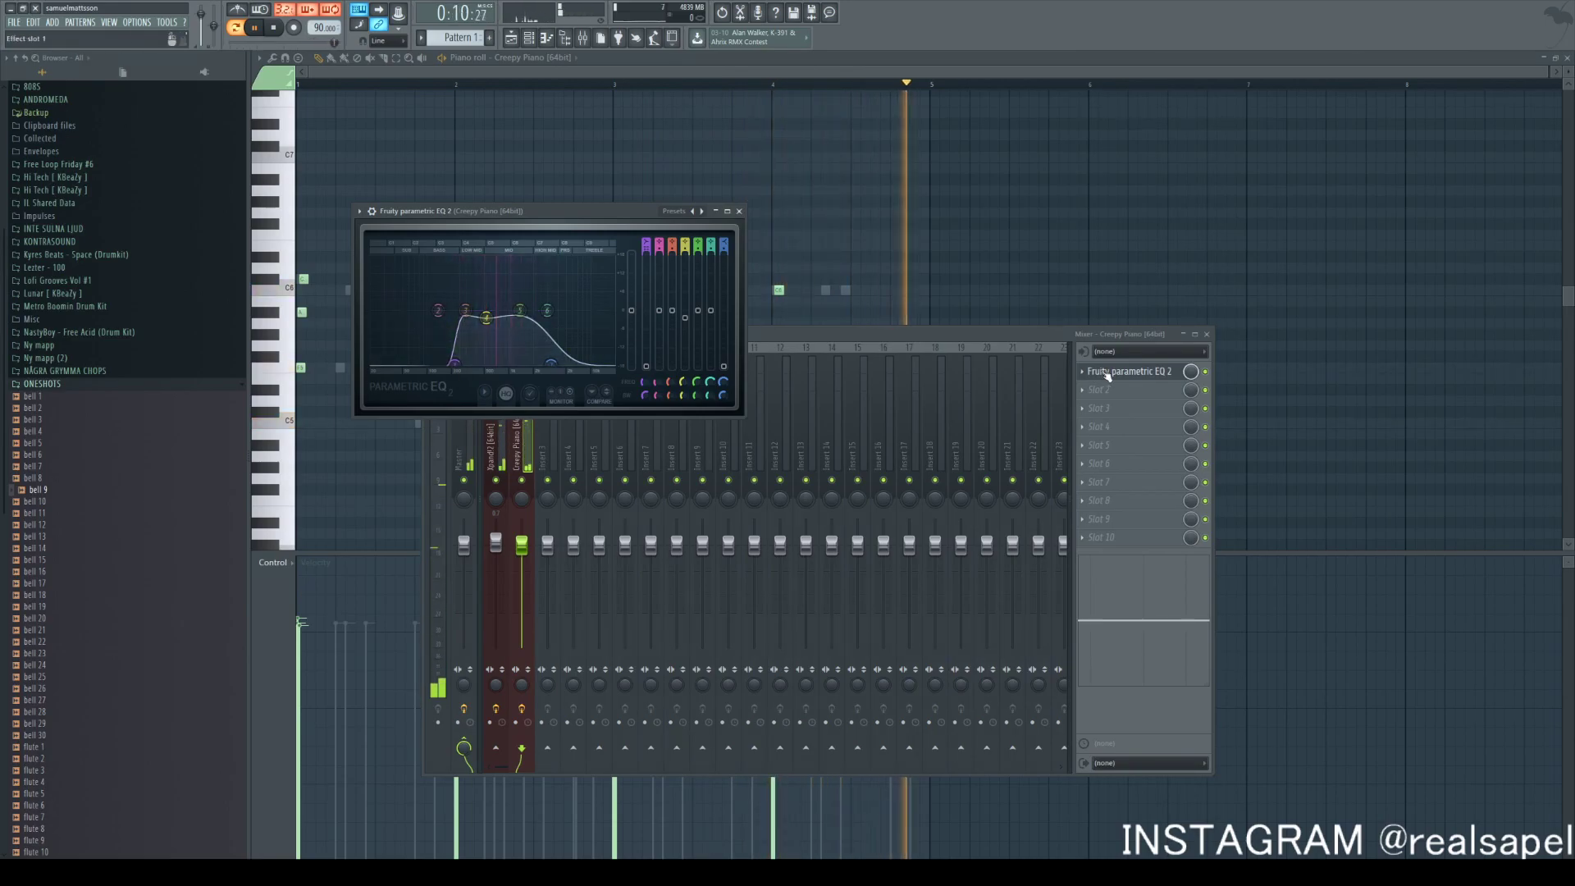
Add Fruity Reeverb 2 to the second effect slot, audition it on the chords and close its editor
{"action": "left_click", "coordinate": [1098, 391]}
{"action": "mouse_move", "coordinate": [1103, 405]}
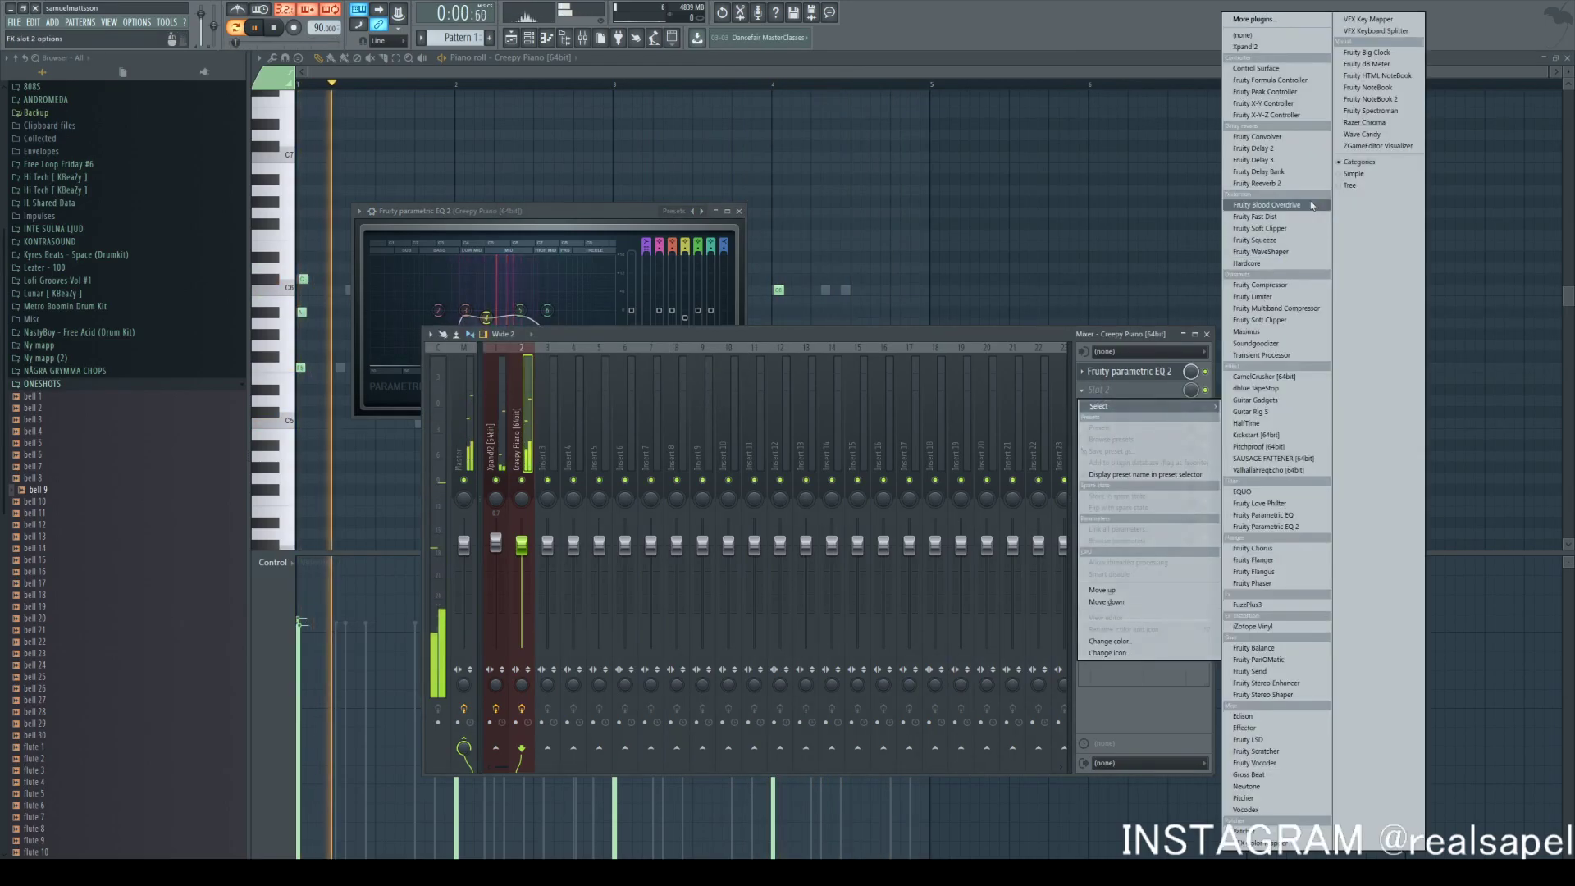
{"action": "left_click", "coordinate": [1300, 184]}
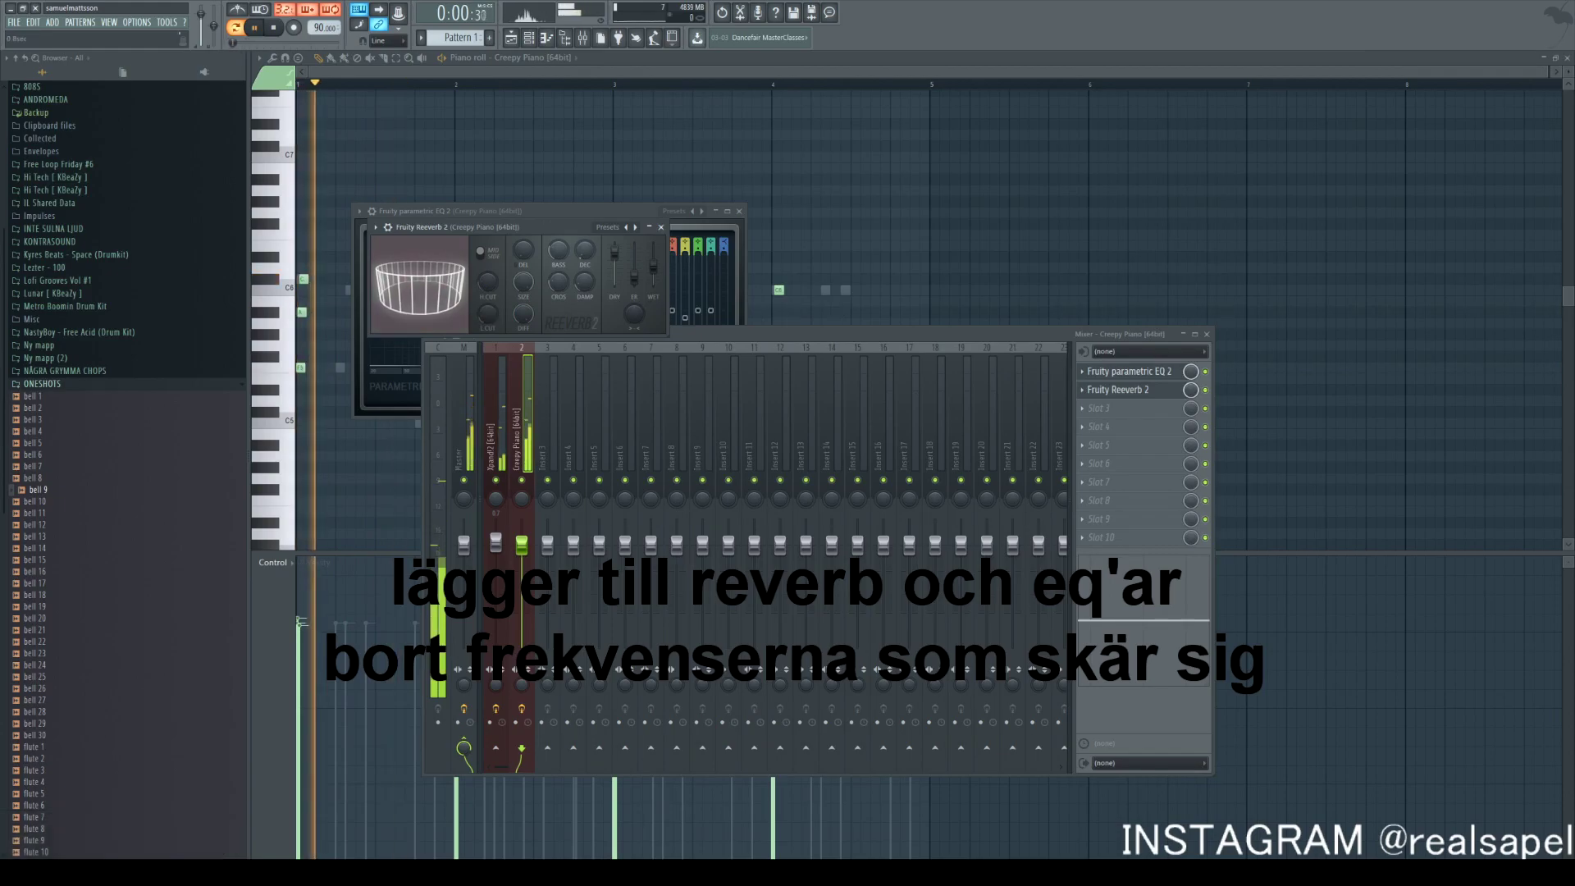
{"action": "key", "text": "space"}
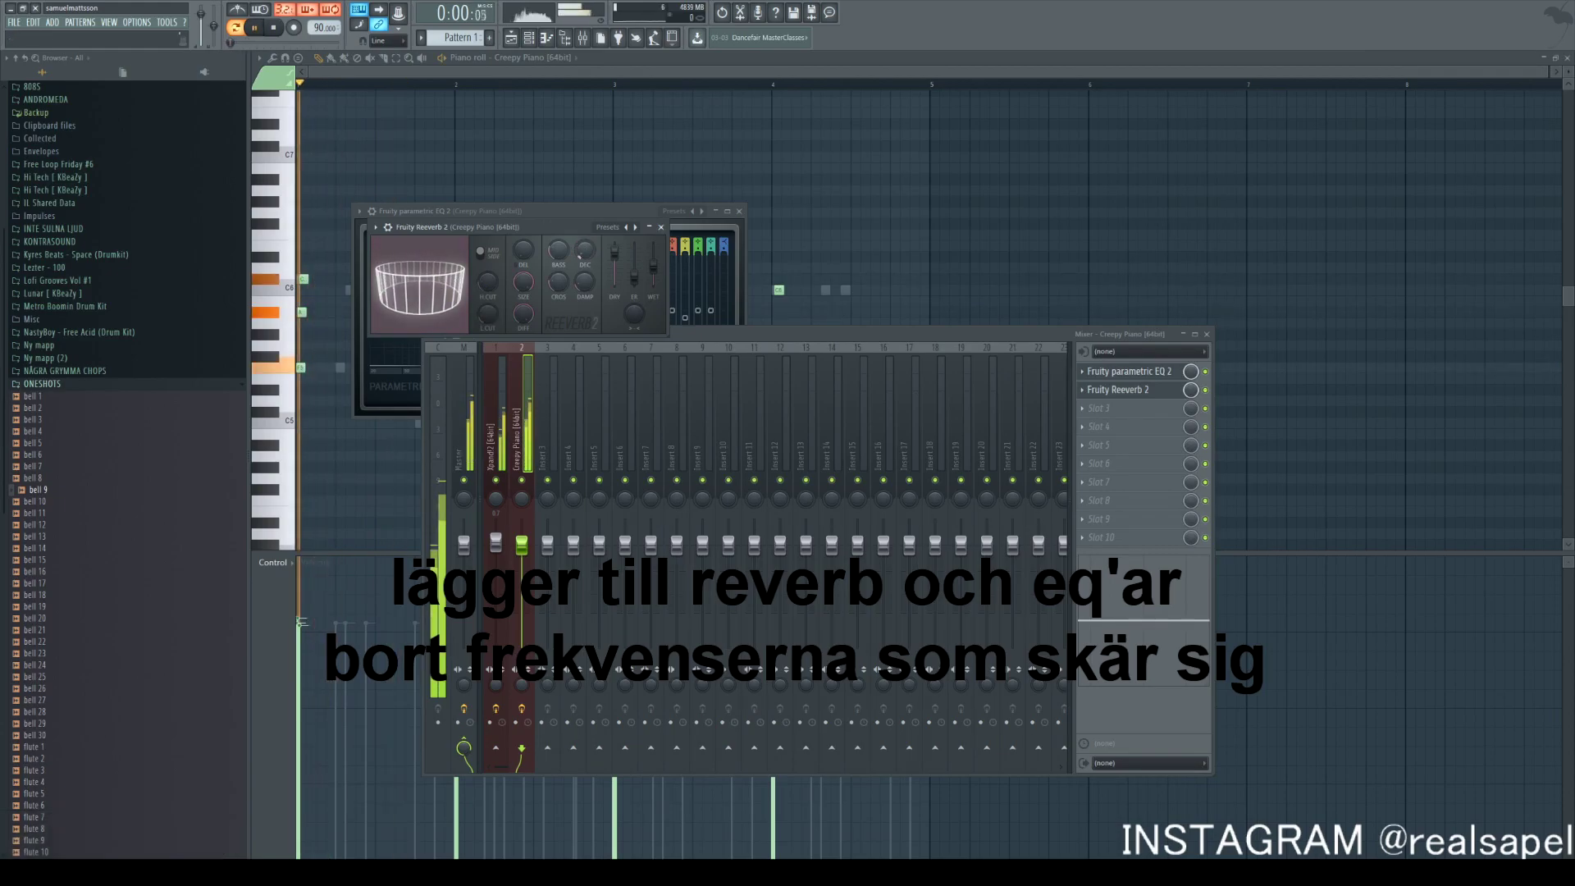
{"action": "key", "text": "space"}
{"action": "key", "text": "space"}
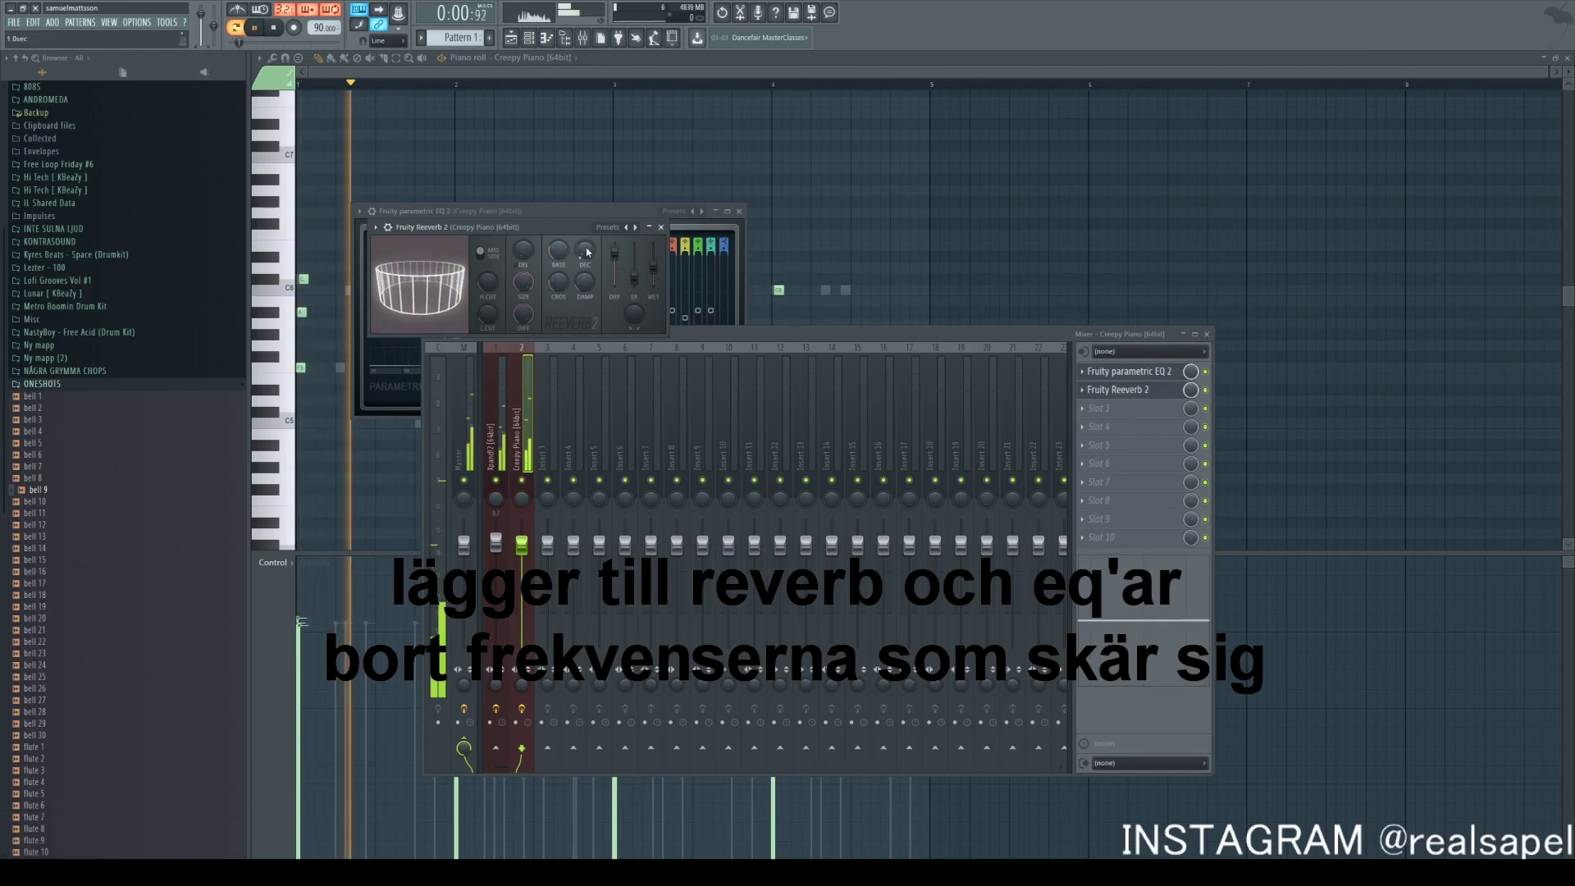
{"action": "left_click", "coordinate": [662, 227]}
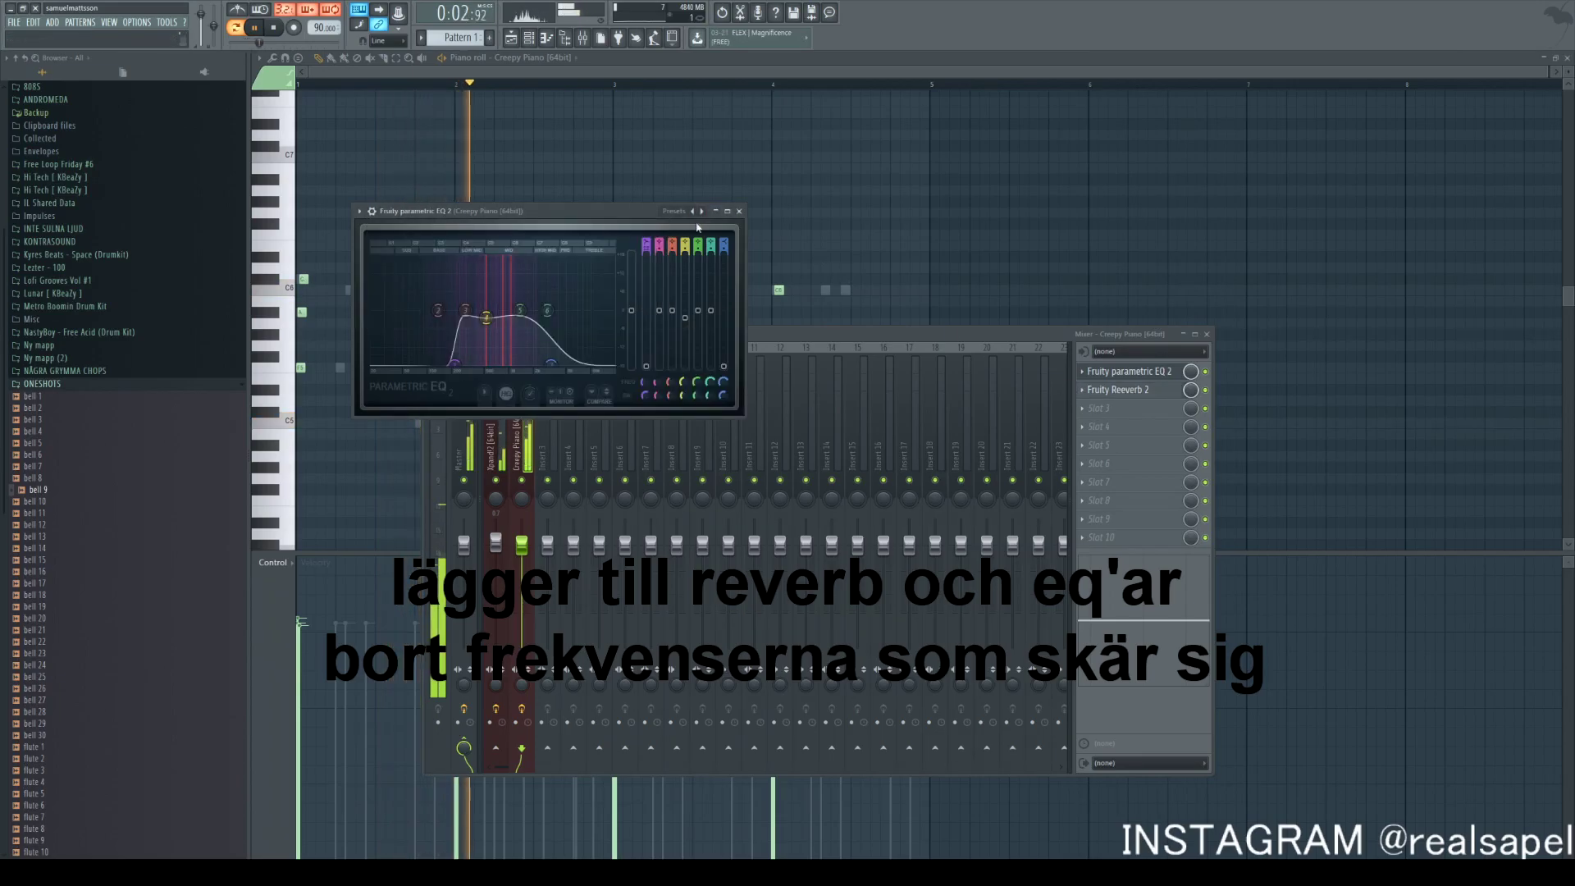
Deepen the EQ's midrange dip, soften the high-end cut, and close the EQ editor and mixer
{"action": "left_click_drag", "start_coordinate": [487, 318], "coordinate": [493, 323]}
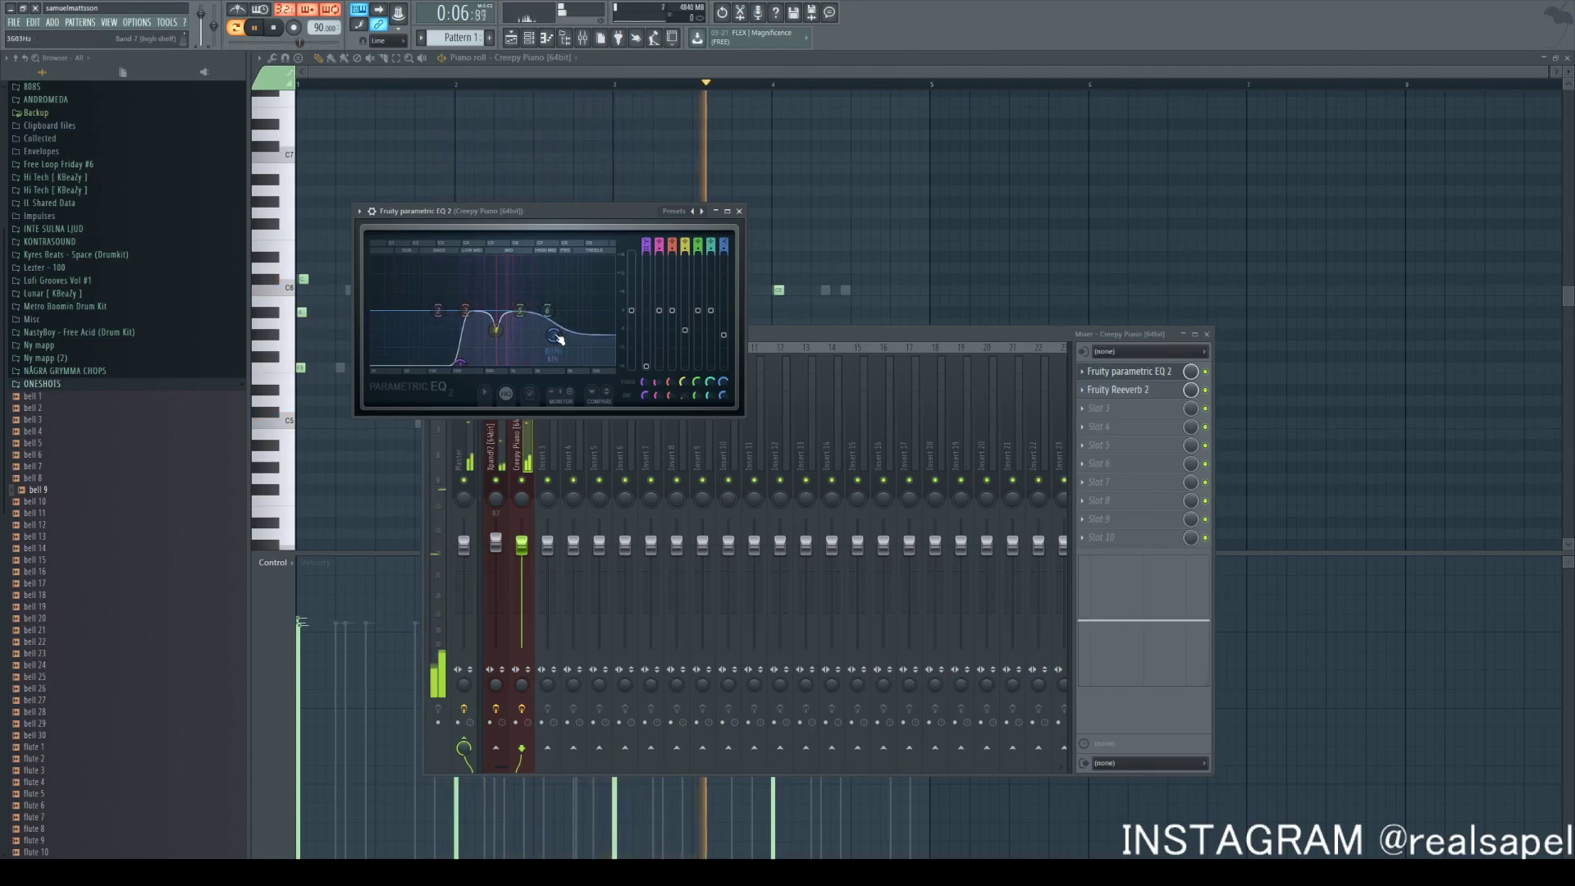
{"action": "left_click", "coordinate": [739, 212]}
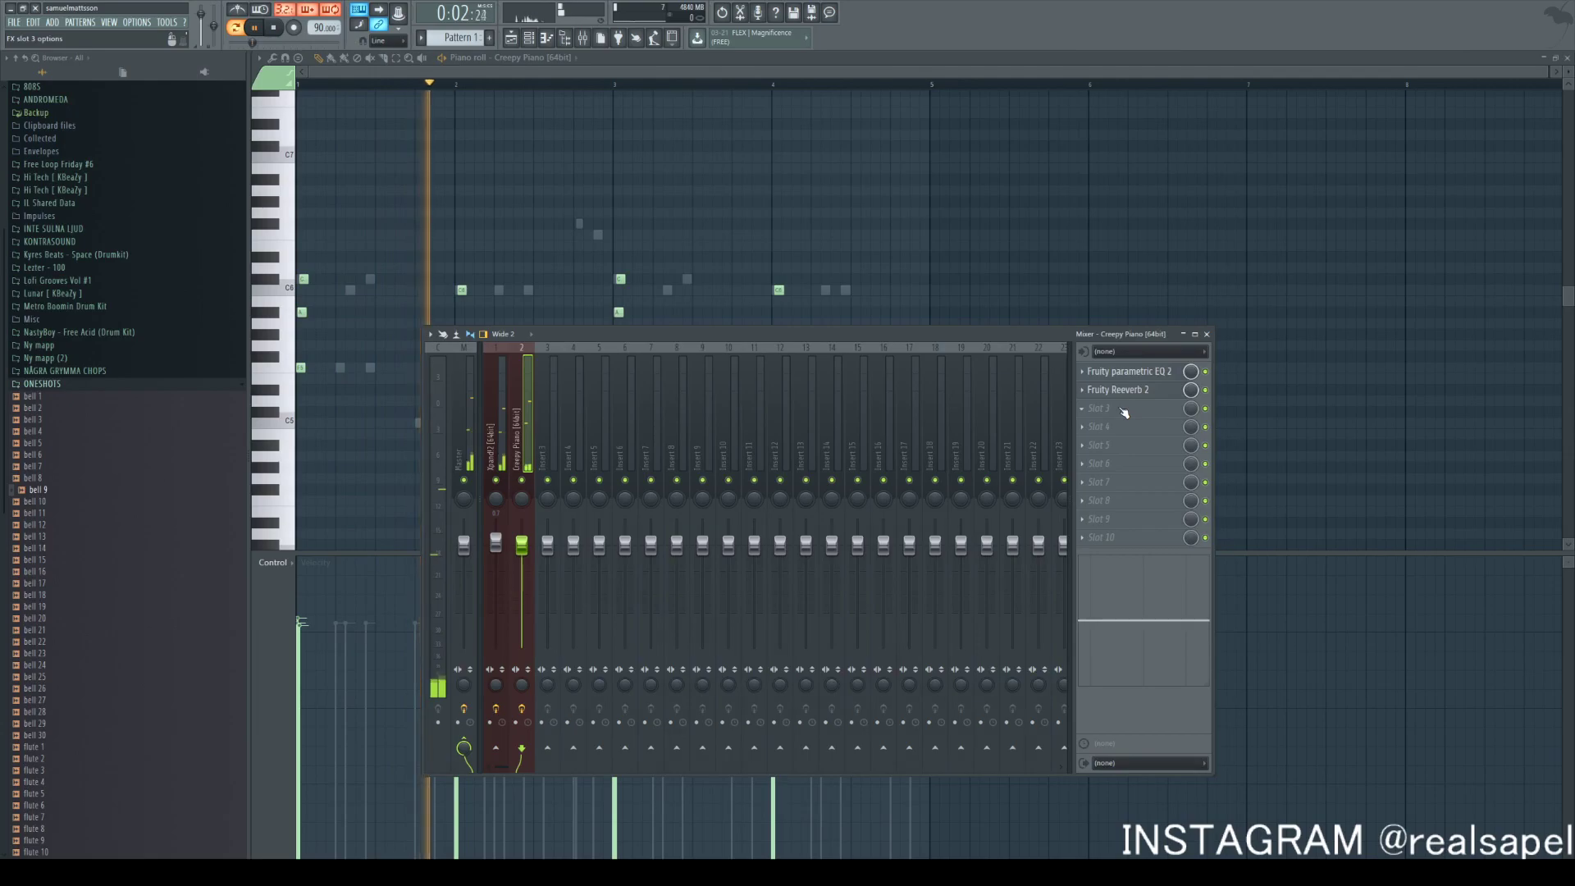
{"action": "key", "text": "F9"}
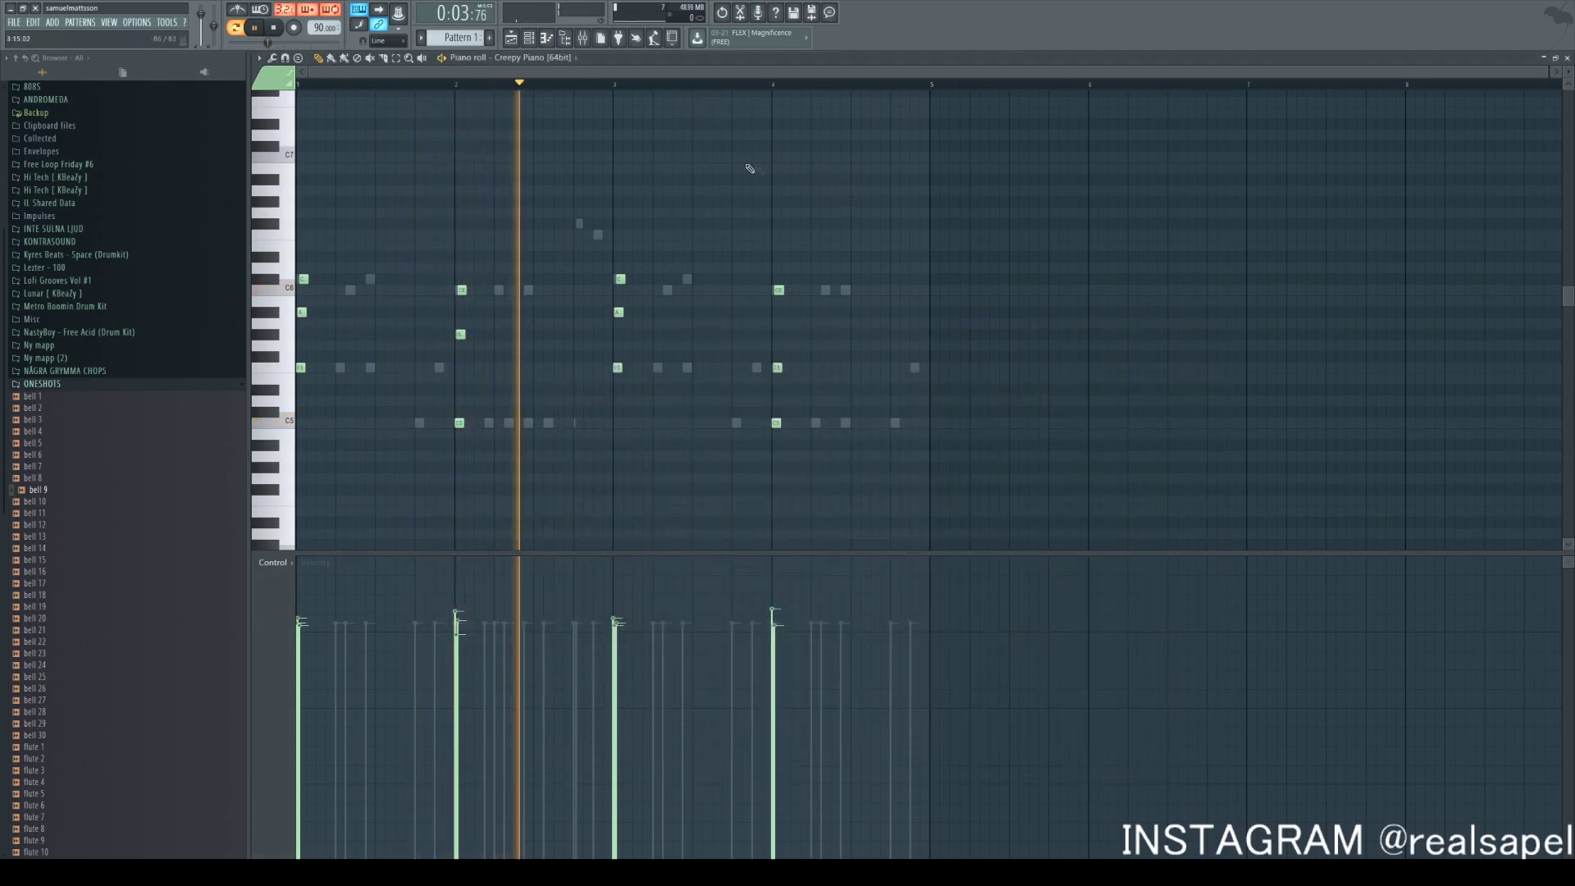
Reopen the channel rack and move it up over the piano roll
{"action": "left_click", "coordinate": [532, 38]}
{"action": "left_click", "coordinate": [535, 39]}
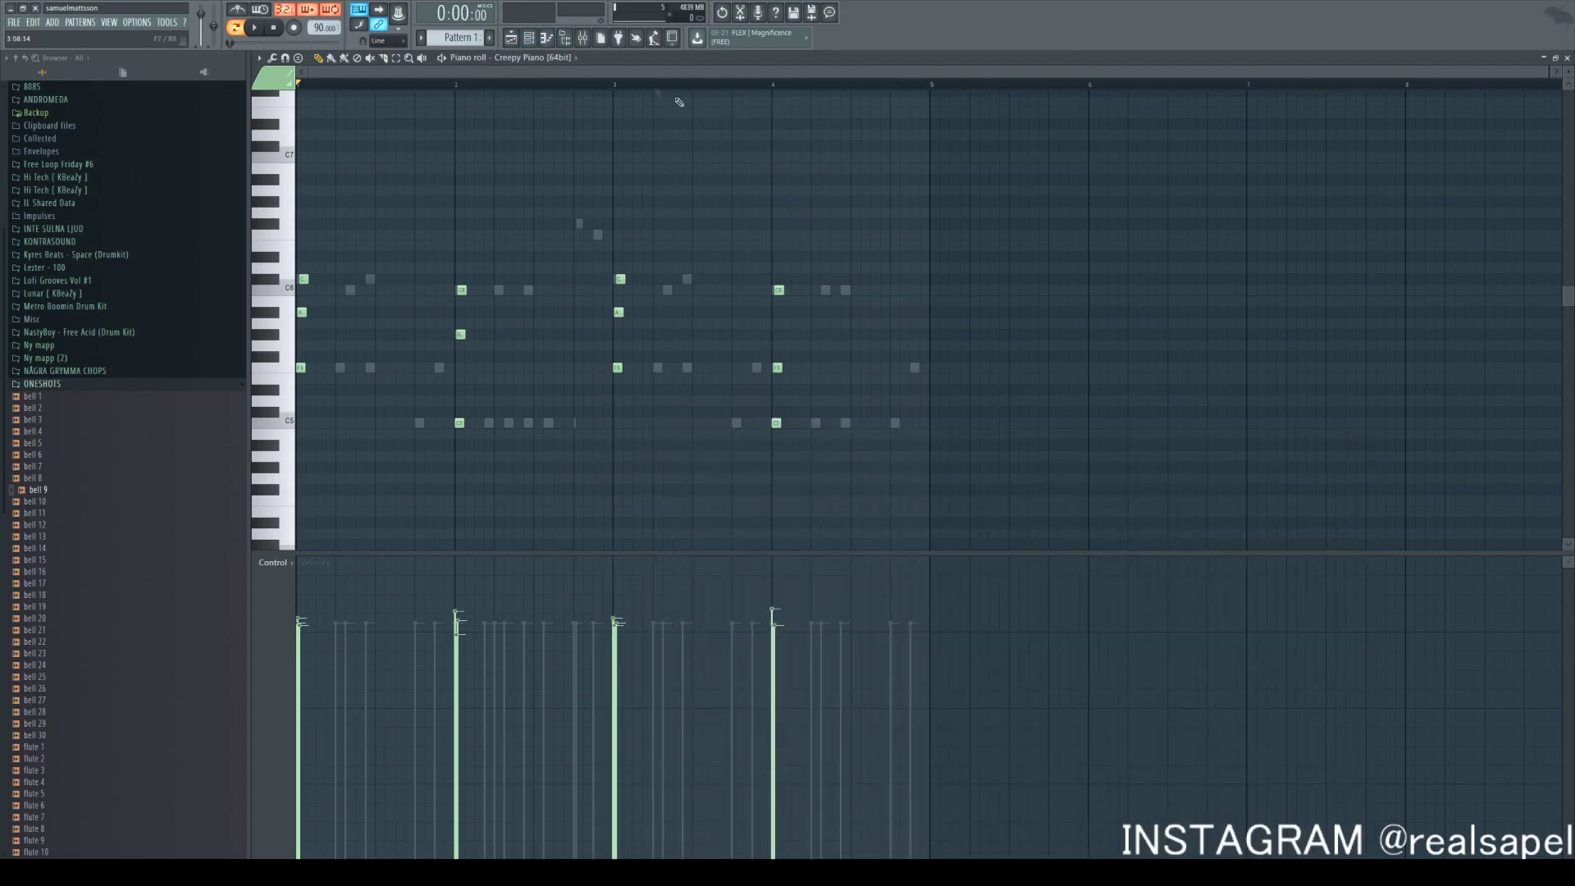
{"action": "left_click", "coordinate": [530, 39]}
{"action": "left_click_drag", "start_coordinate": [899, 401], "coordinate": [790, 160]}
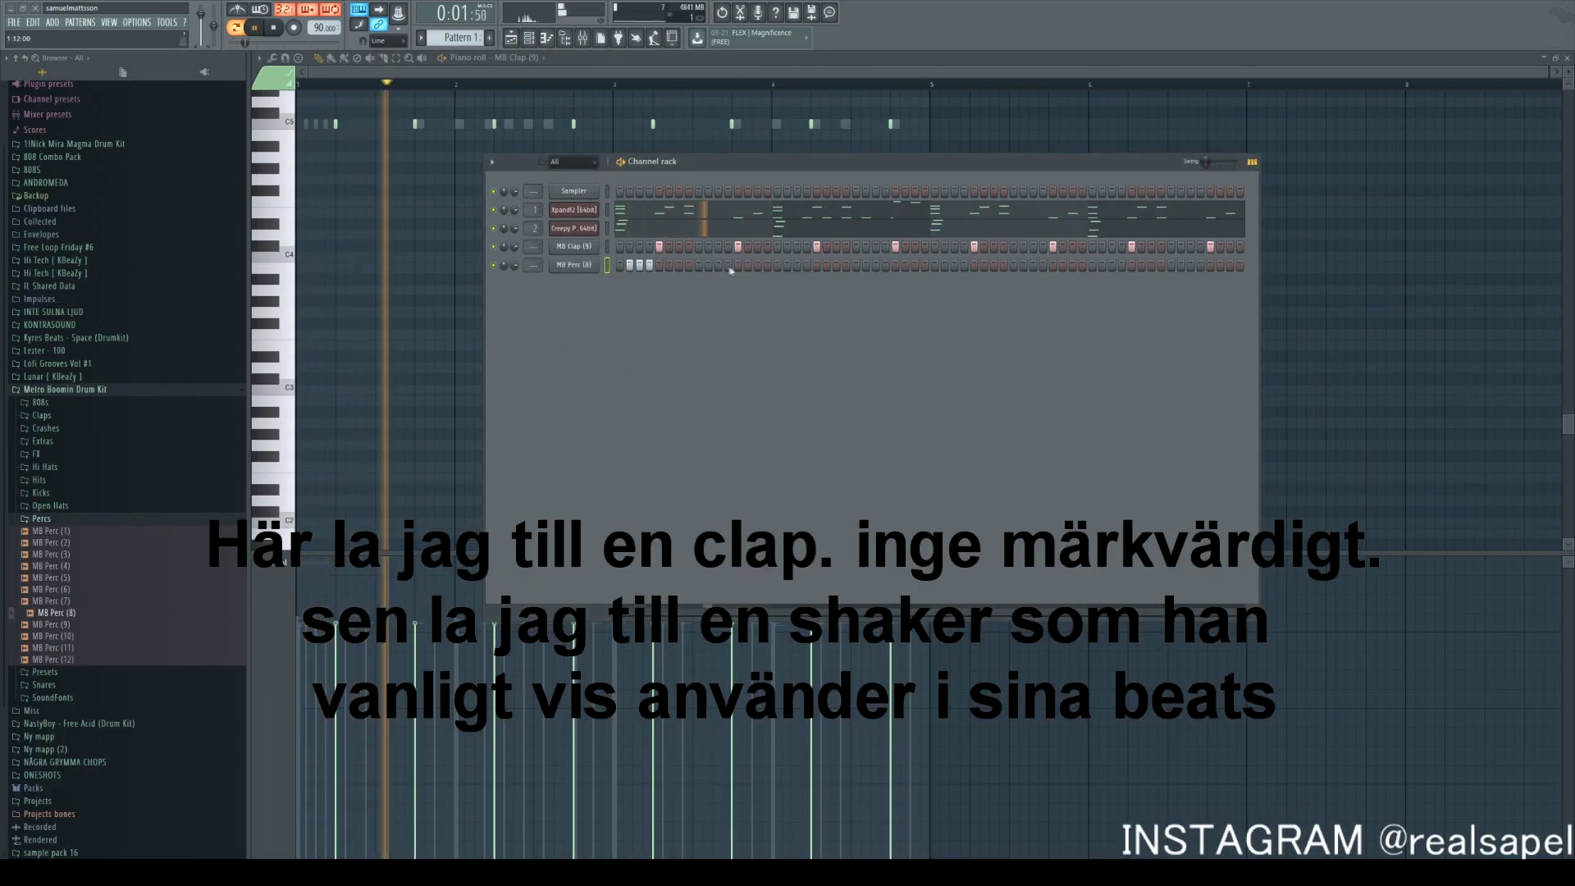
Open the MB Perc (8) piano roll and lower the velocities of the second, third and fifth shaker notes
{"action": "key", "text": "space"}
{"action": "scroll", "coordinate": [428, 129], "scroll_direction": "up", "scroll_amount": 3}
{"action": "scroll", "coordinate": [429, 129], "scroll_direction": "down", "scroll_amount": 3}
{"action": "key", "text": "F7"}
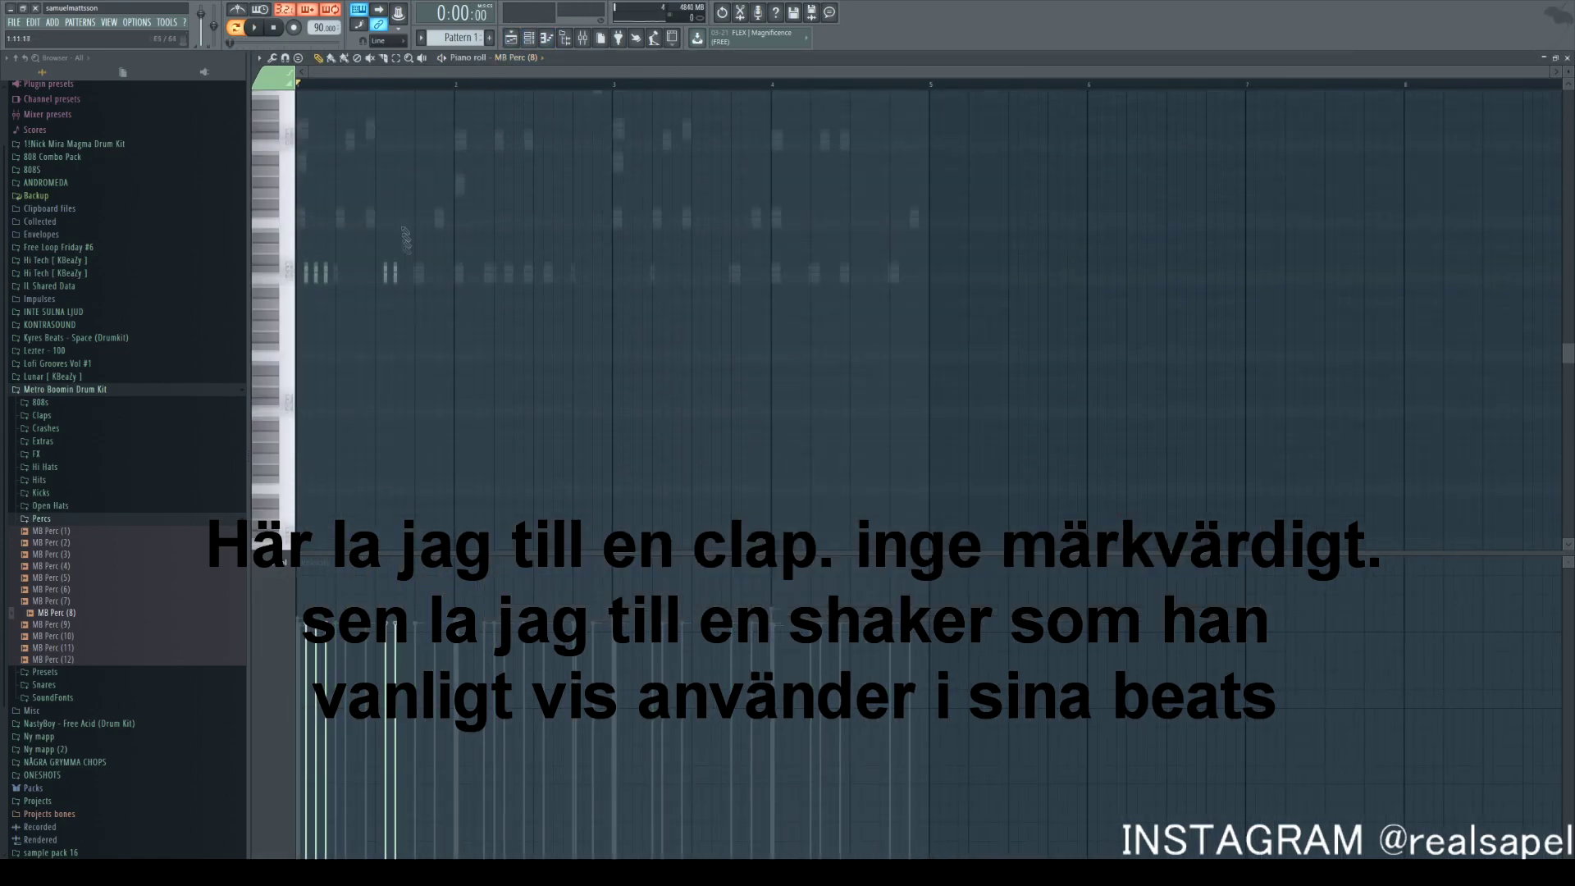
{"action": "scroll", "coordinate": [320, 287], "scroll_direction": "up", "scroll_amount": 2}
{"action": "left_click", "coordinate": [329, 651]}
{"action": "left_click", "coordinate": [336, 720]}
{"action": "key", "text": "space"}
{"action": "key", "text": "space"}
{"action": "left_click", "coordinate": [466, 650]}
Lower the third shaker note by one semitone and audition the rhythm
{"action": "key", "text": "space"}
{"action": "left_click_drag", "start_coordinate": [344, 290], "coordinate": [346, 301]}
{"action": "key", "text": "space"}
{"action": "key", "text": "space"}
{"action": "key", "text": "space"}
{"action": "key", "text": "space"}
Duplicate the shaker notes into bar 2 with a varied rhythm, repeat both bars through bar 4, and play the pattern
{"action": "left_click_drag", "start_coordinate": [537, 328], "coordinate": [288, 279], "text": "ctrl"}
{"action": "key", "text": "ctrl+b"}
{"action": "key", "text": "ctrl+d"}
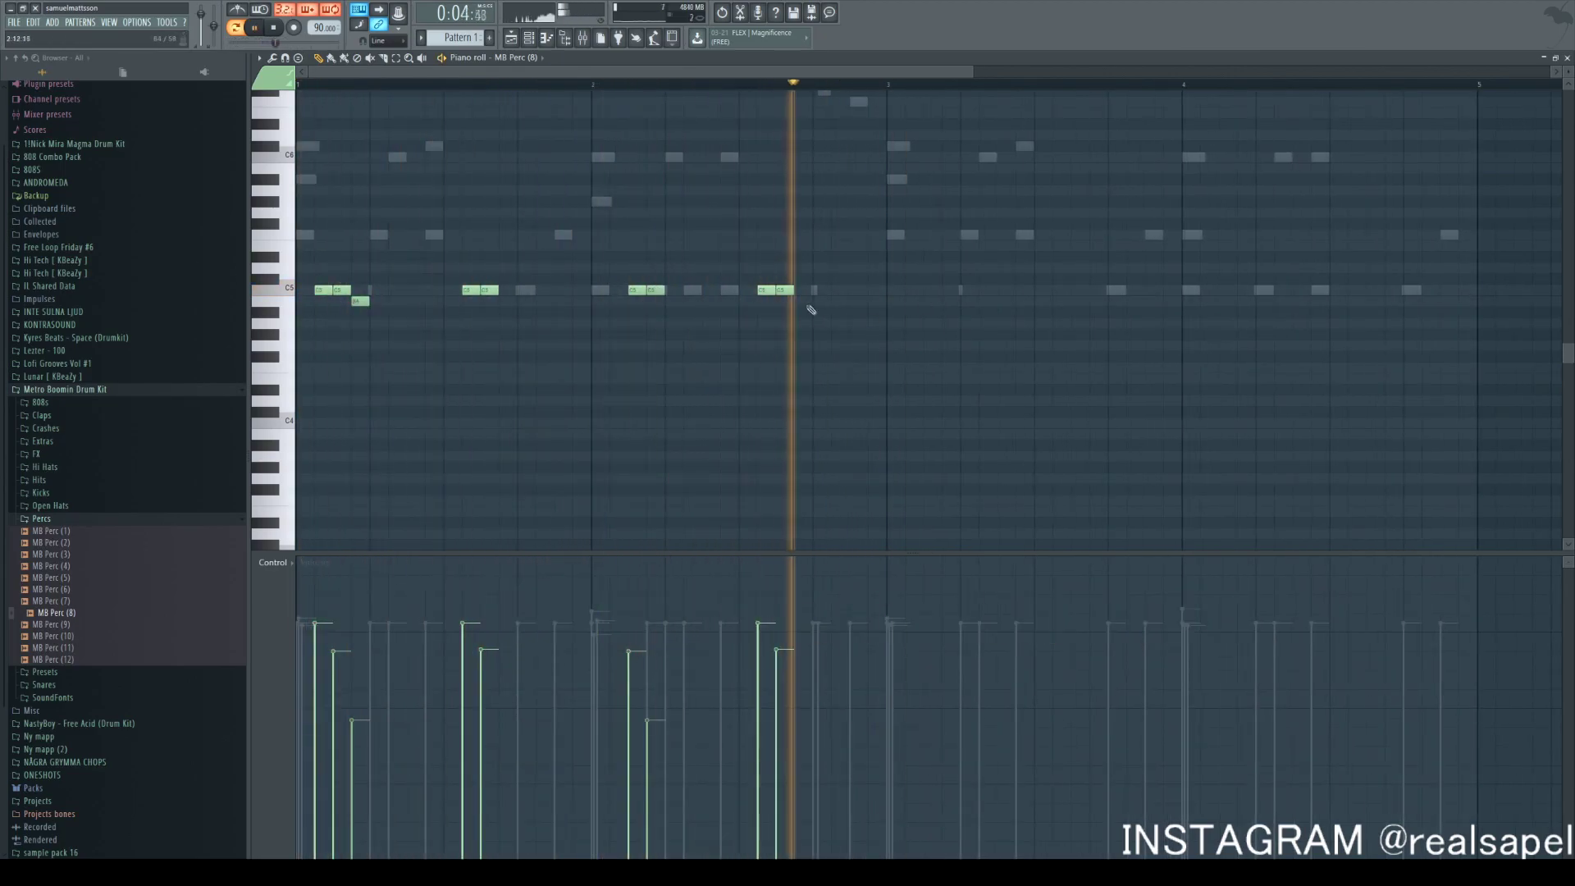
{"action": "scroll", "coordinate": [755, 455], "scroll_direction": "down", "scroll_amount": 2}
{"action": "key", "text": "ctrl+b"}
{"action": "left_click_drag", "start_coordinate": [726, 291], "coordinate": [716, 290]}
{"action": "key", "text": "ctrl+d"}
{"action": "key", "text": "space"}
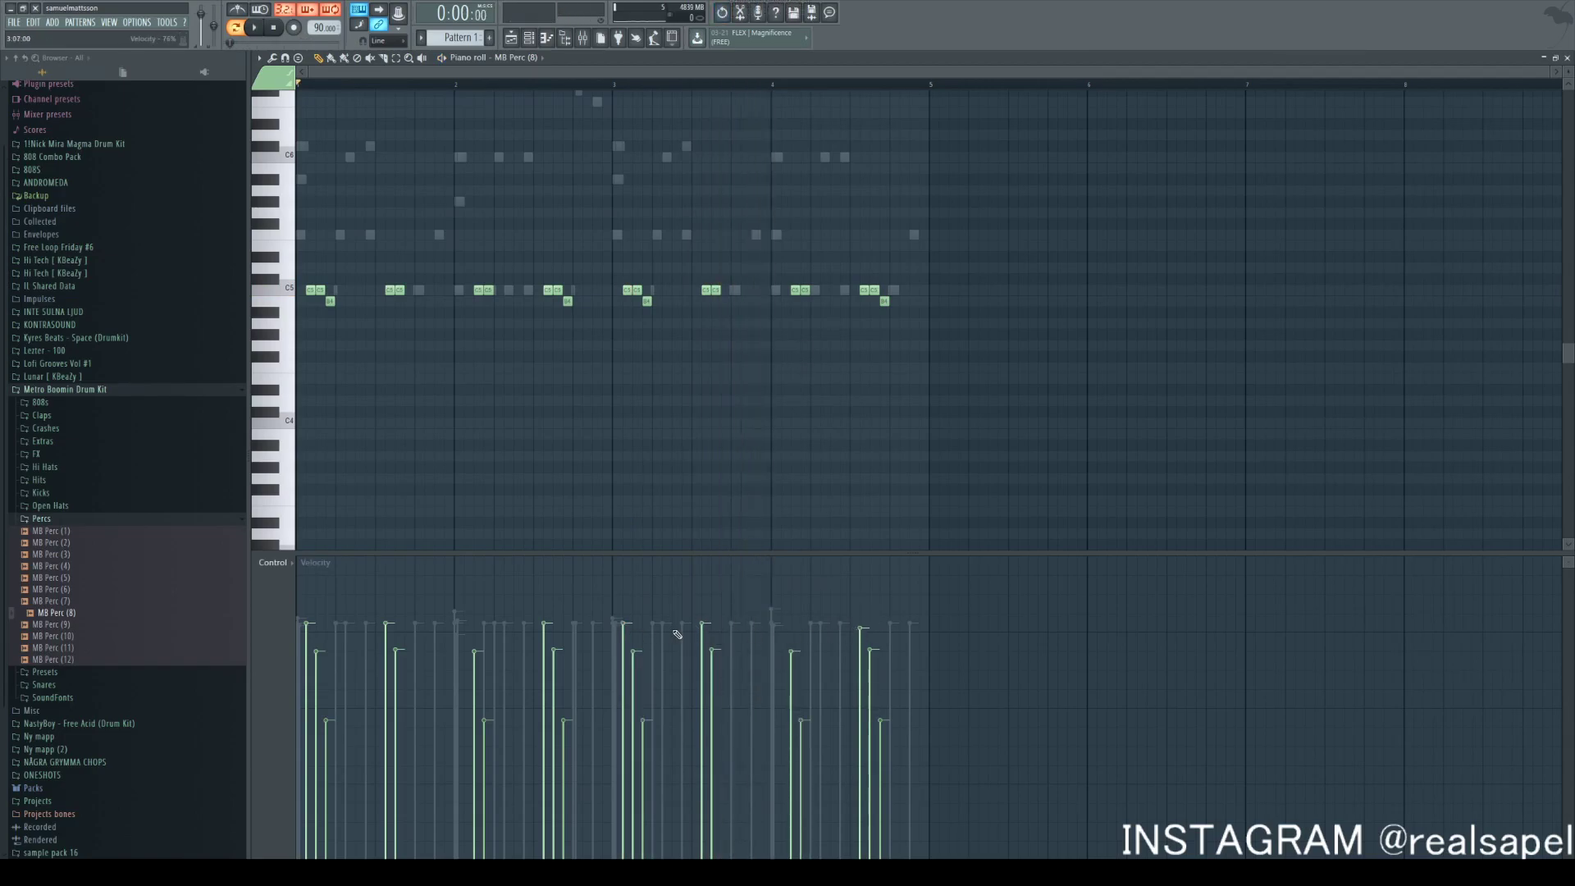
{"action": "key", "text": "space"}
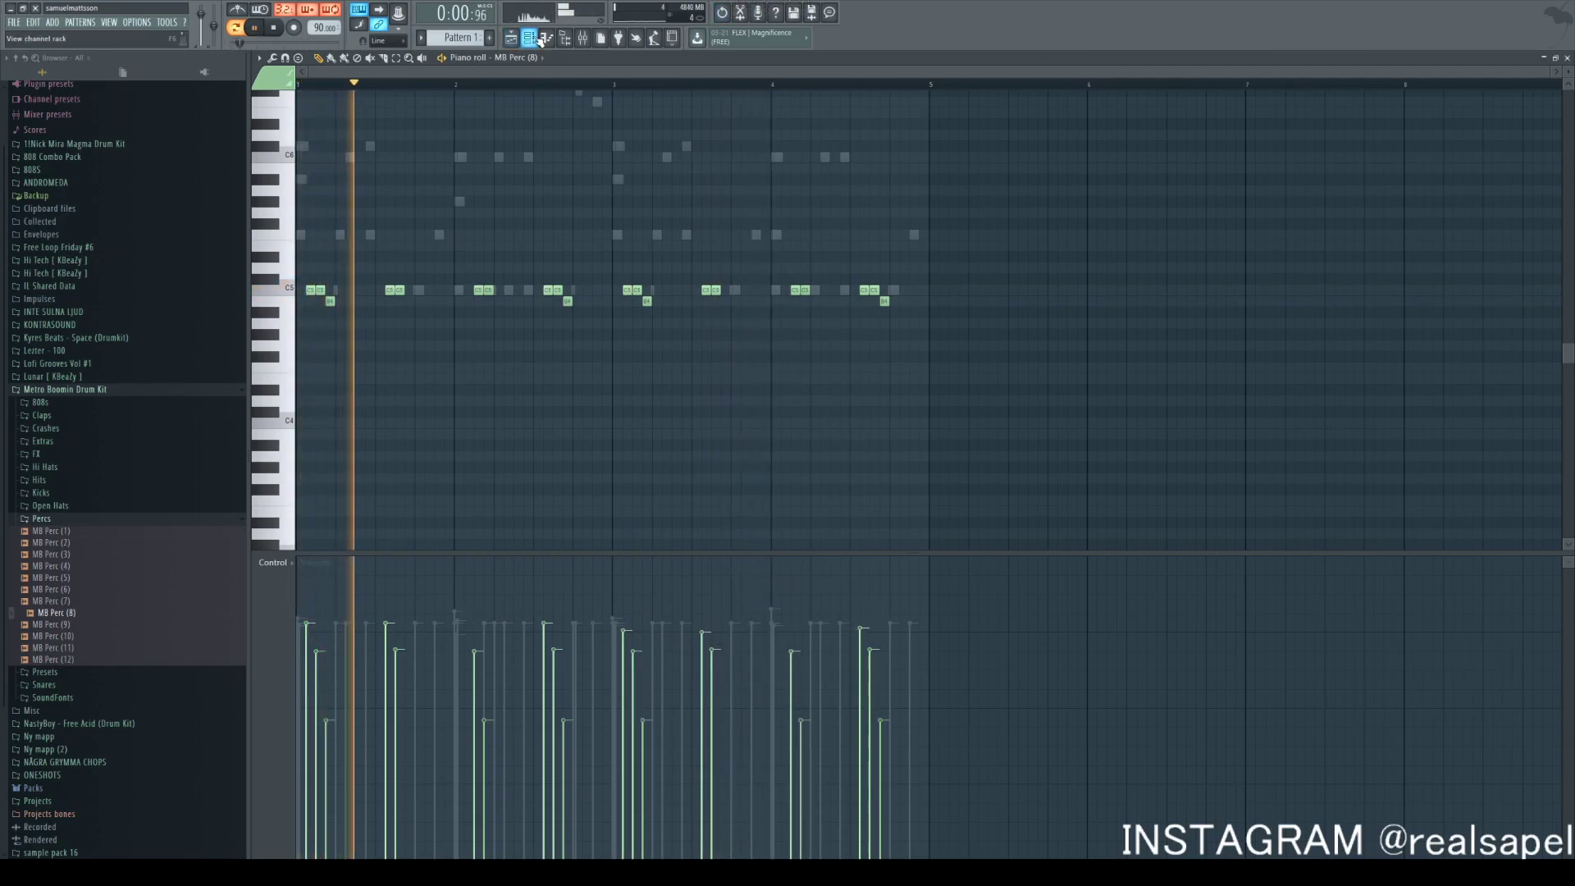
Reduce the MB Perc (8) channel's volume and add MB Open Hat (2) from the Open Hats folder as a new channel
{"action": "key", "text": "F6"}
{"action": "left_click_drag", "start_coordinate": [515, 265], "coordinate": [514, 287]}
{"action": "left_click", "coordinate": [49, 520]}
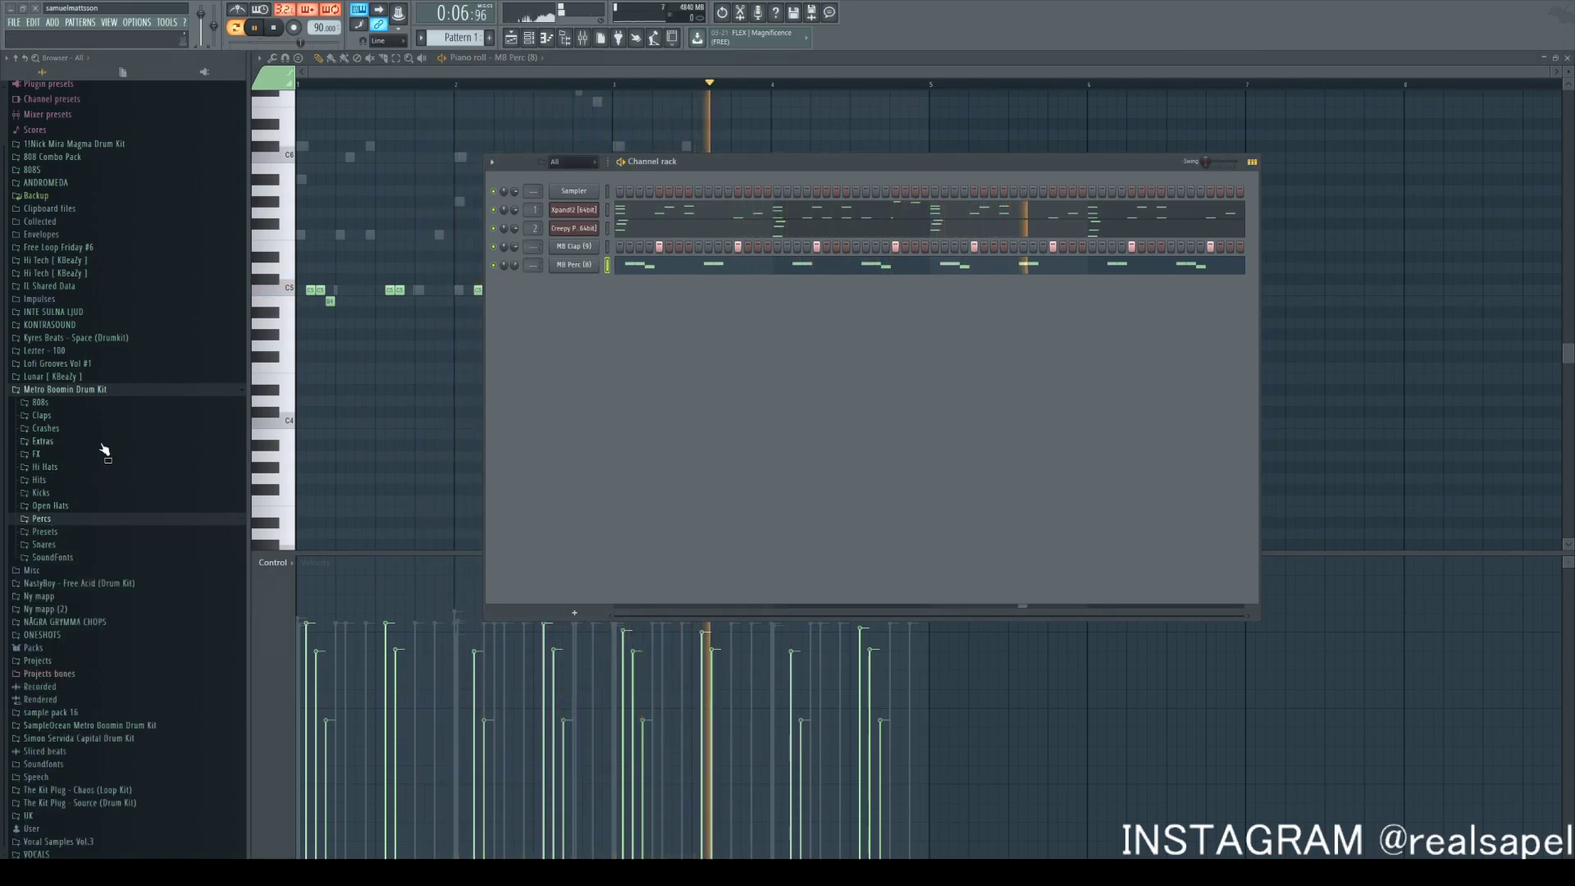
{"action": "left_click", "coordinate": [84, 506]}
{"action": "left_click", "coordinate": [100, 534]}
{"action": "left_click_drag", "start_coordinate": [102, 539], "coordinate": [588, 287]}
Rearrange the sampler and channel rack windows, turn off the open hat's loop points, and start playback
{"action": "left_click_drag", "start_coordinate": [444, 233], "coordinate": [393, 338]}
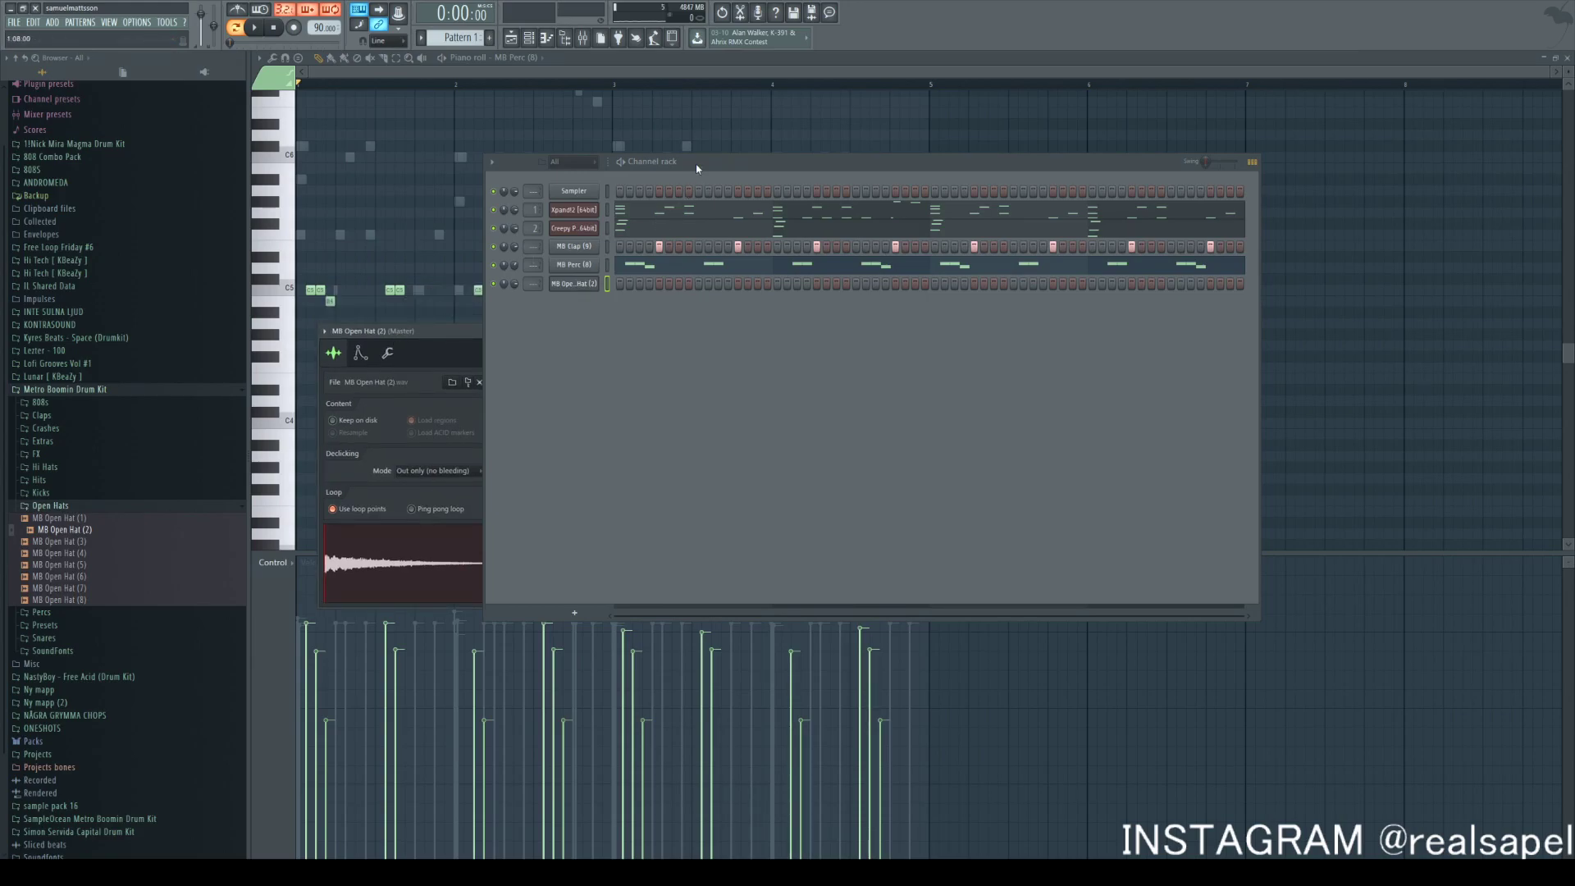
{"action": "left_click_drag", "start_coordinate": [697, 169], "coordinate": [853, 157]}
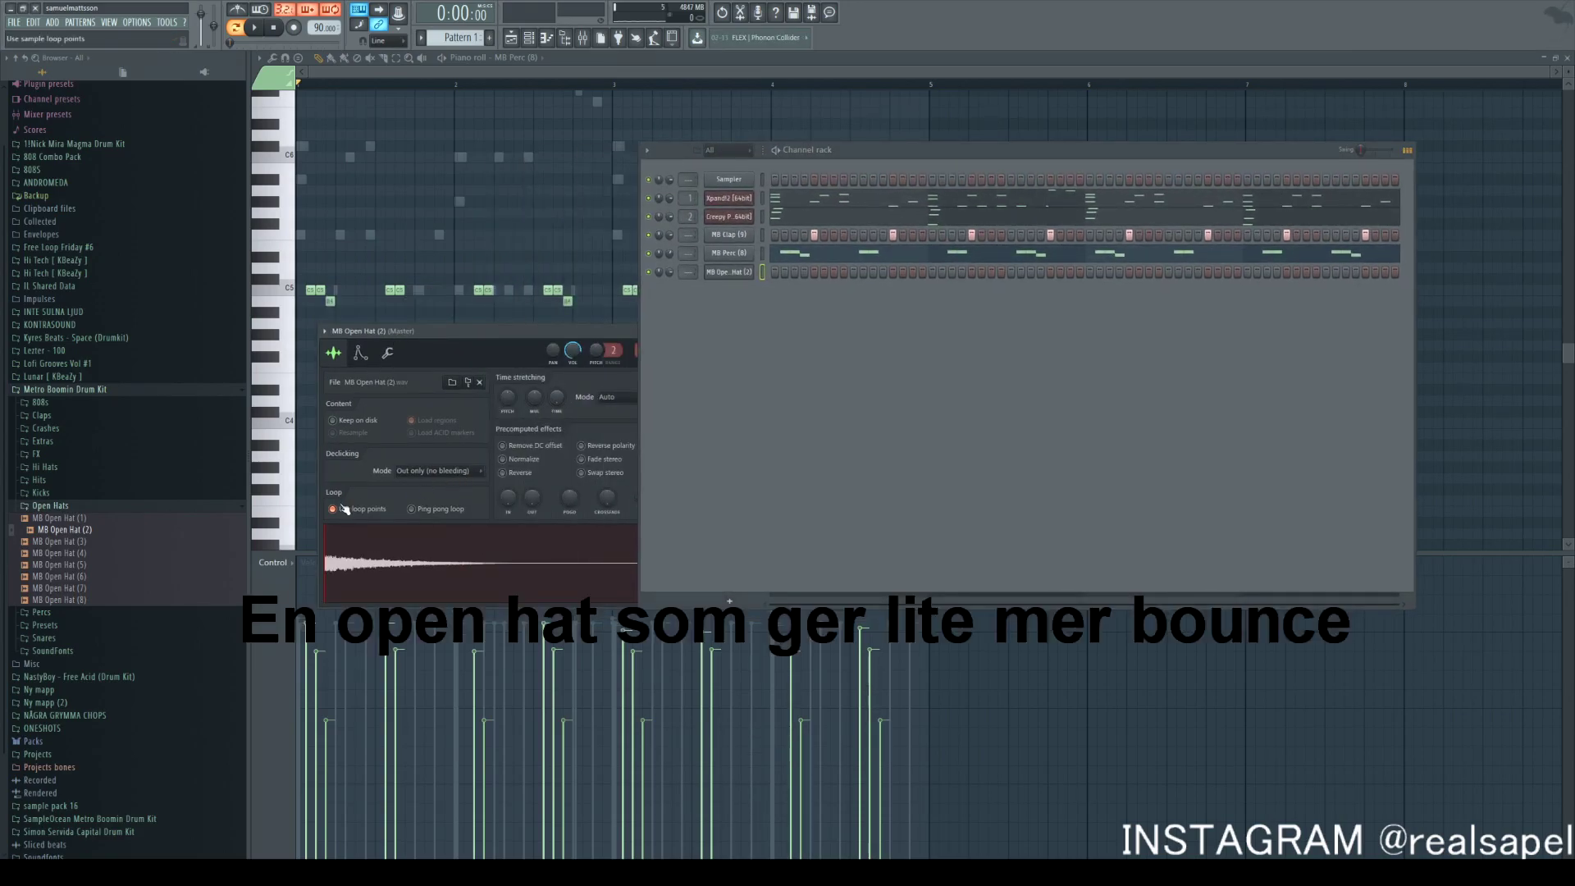
{"action": "key", "text": "space"}
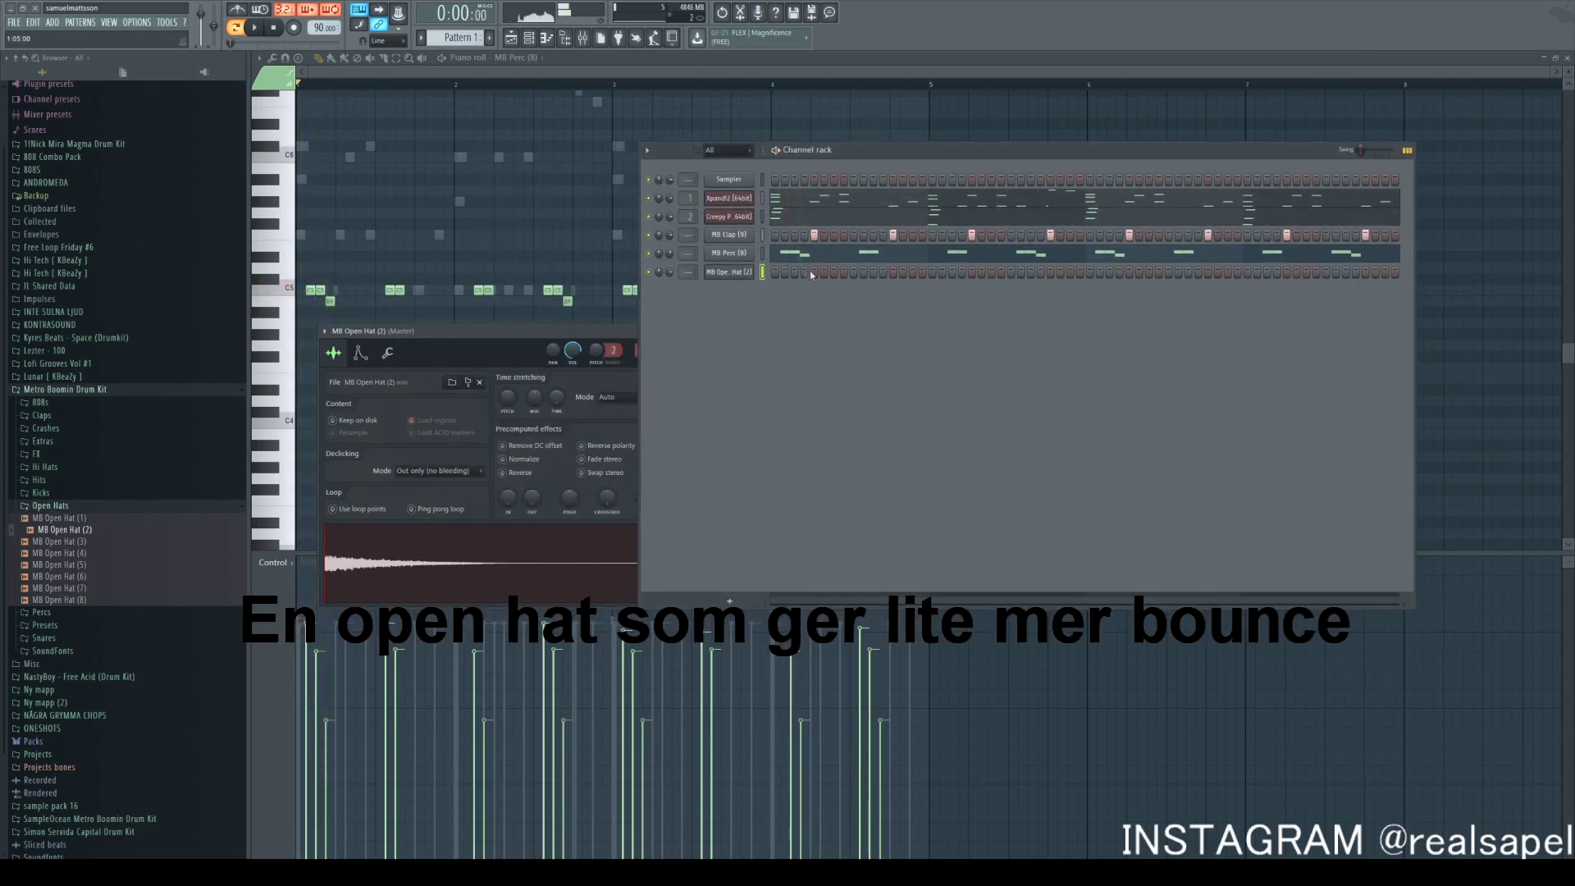
Place open hat hits on step 3 of bars 1 and 2 and repeat them through bar 4, auditioning the rhythm
{"action": "left_click", "coordinate": [796, 272]}
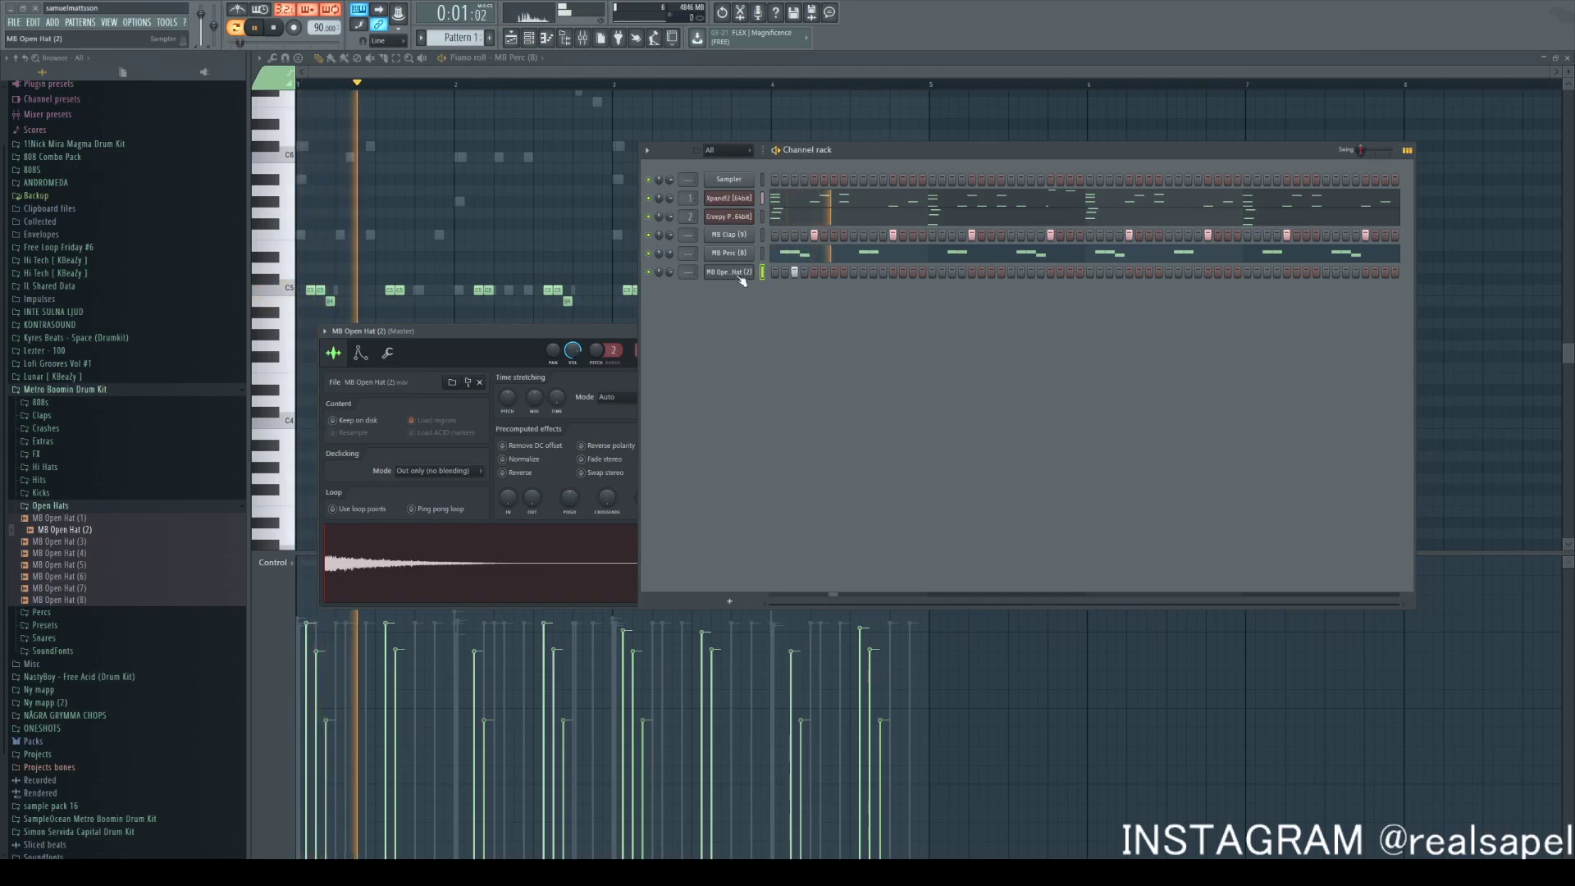
{"action": "key", "text": "space"}
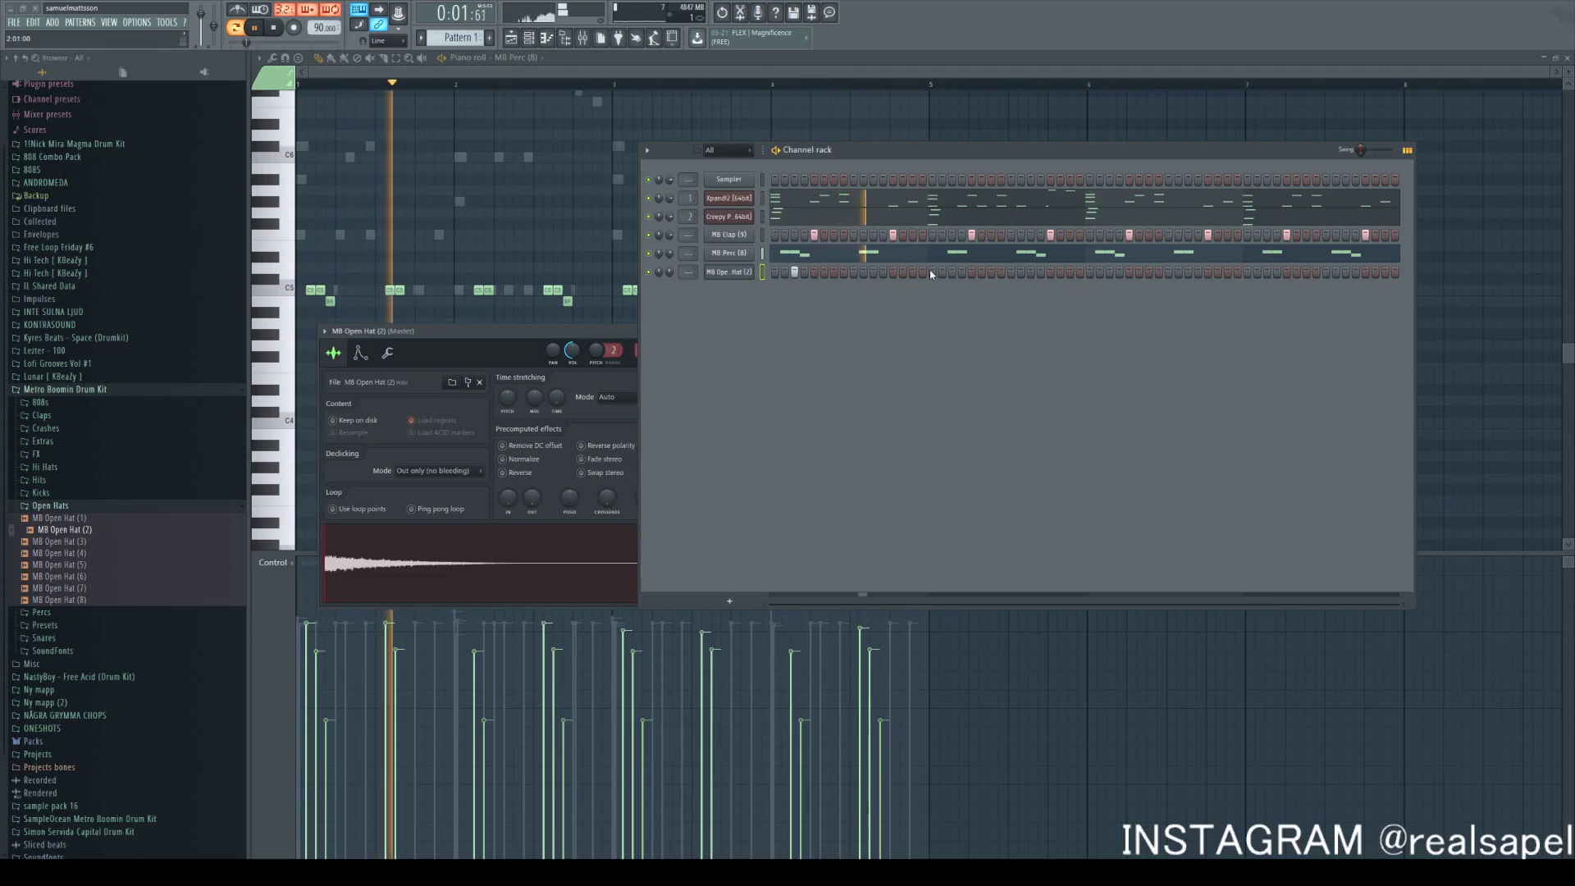
{"action": "left_click", "coordinate": [950, 271]}
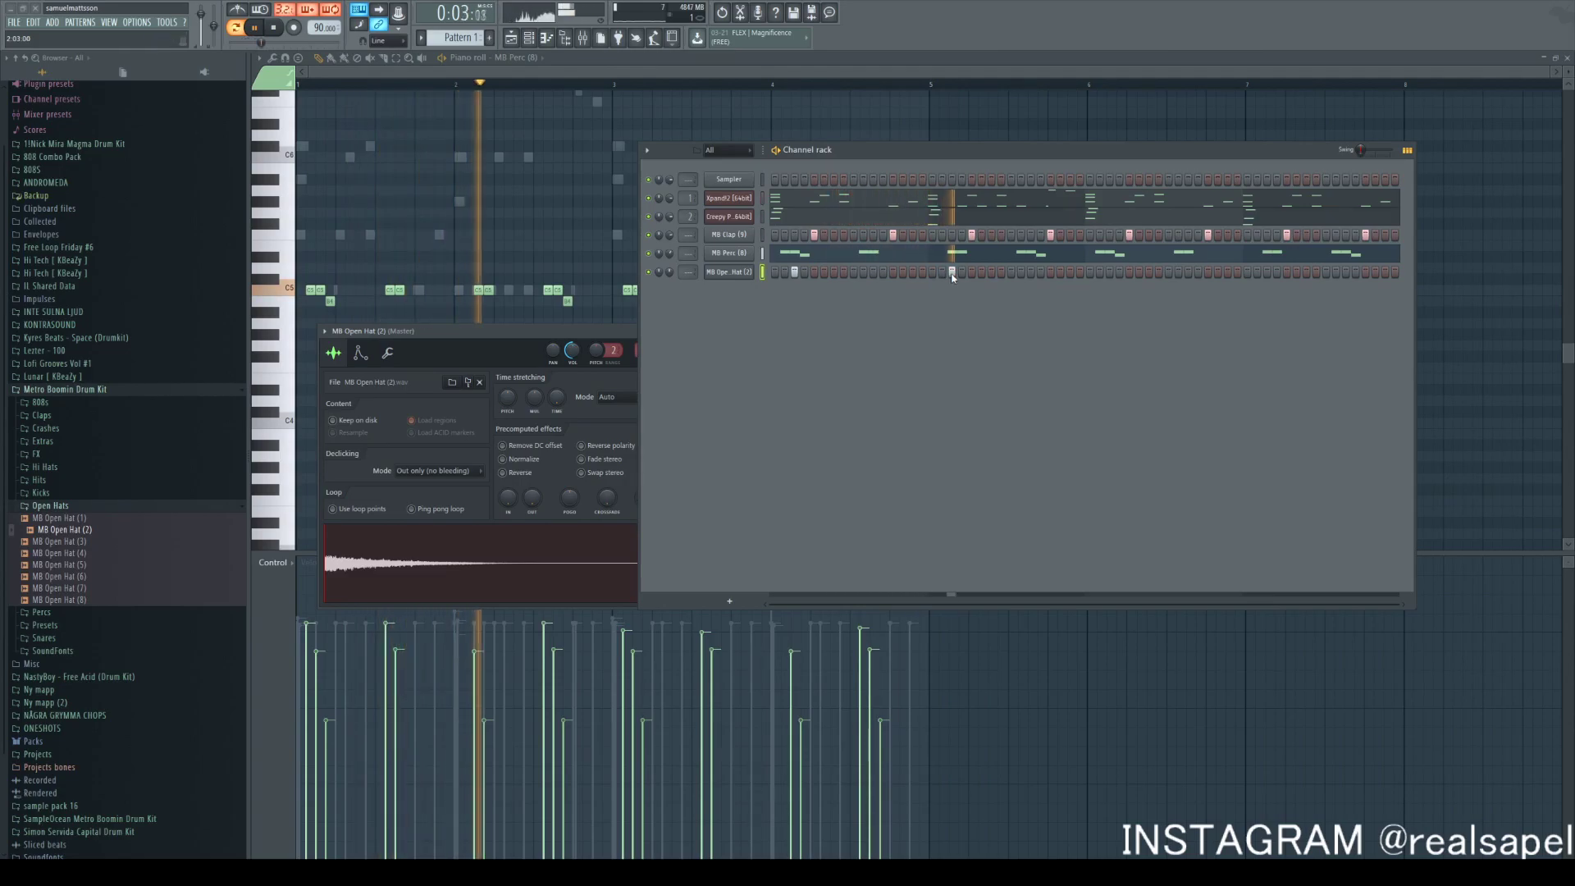
{"action": "right_click", "coordinate": [729, 274]}
{"action": "left_click", "coordinate": [790, 270]}
{"action": "left_click_drag", "start_coordinate": [617, 86], "coordinate": [298, 86]}
{"action": "key", "text": "ctrl+b"}
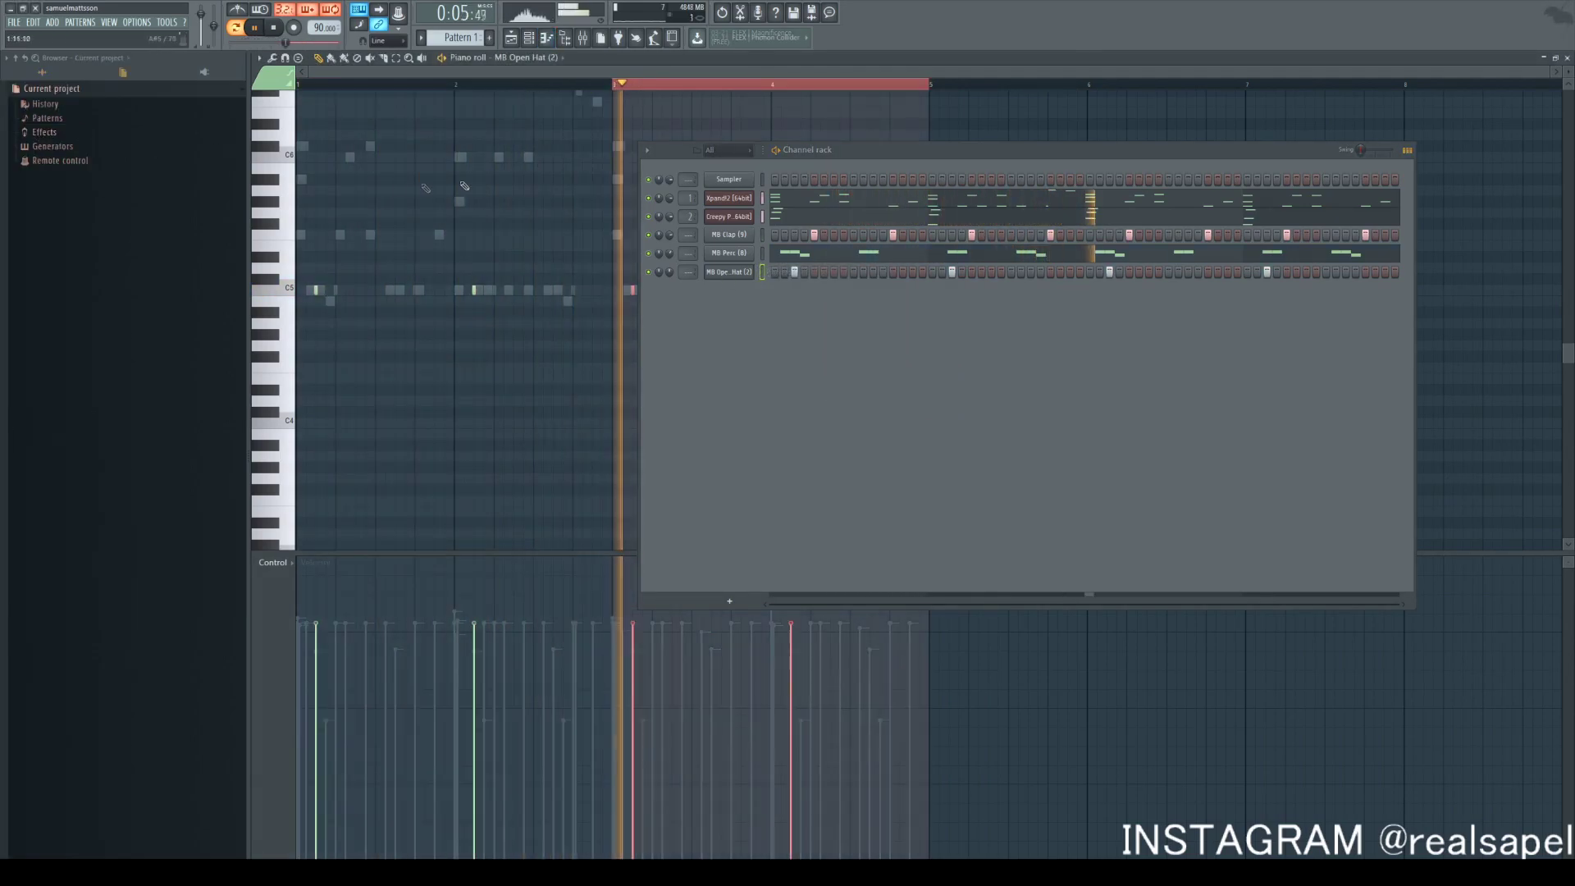
{"action": "left_click", "coordinate": [645, 87], "text": "ctrl"}
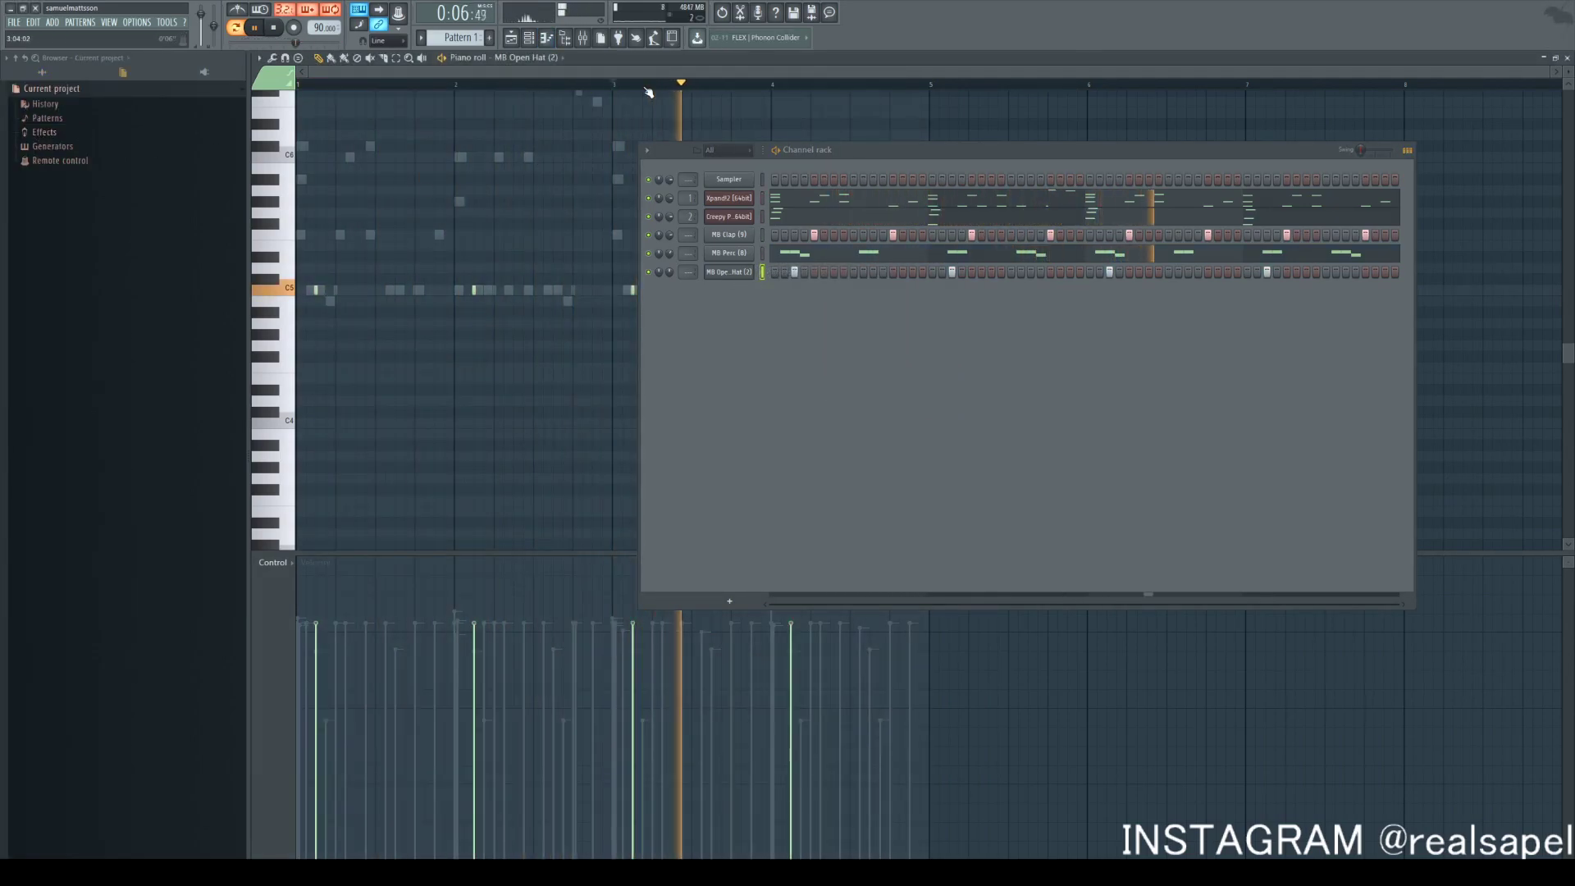
Lengthen the bar 4 open hat note to three steps and add a matching A4 slide note beneath it
{"action": "left_click", "coordinate": [538, 41]}
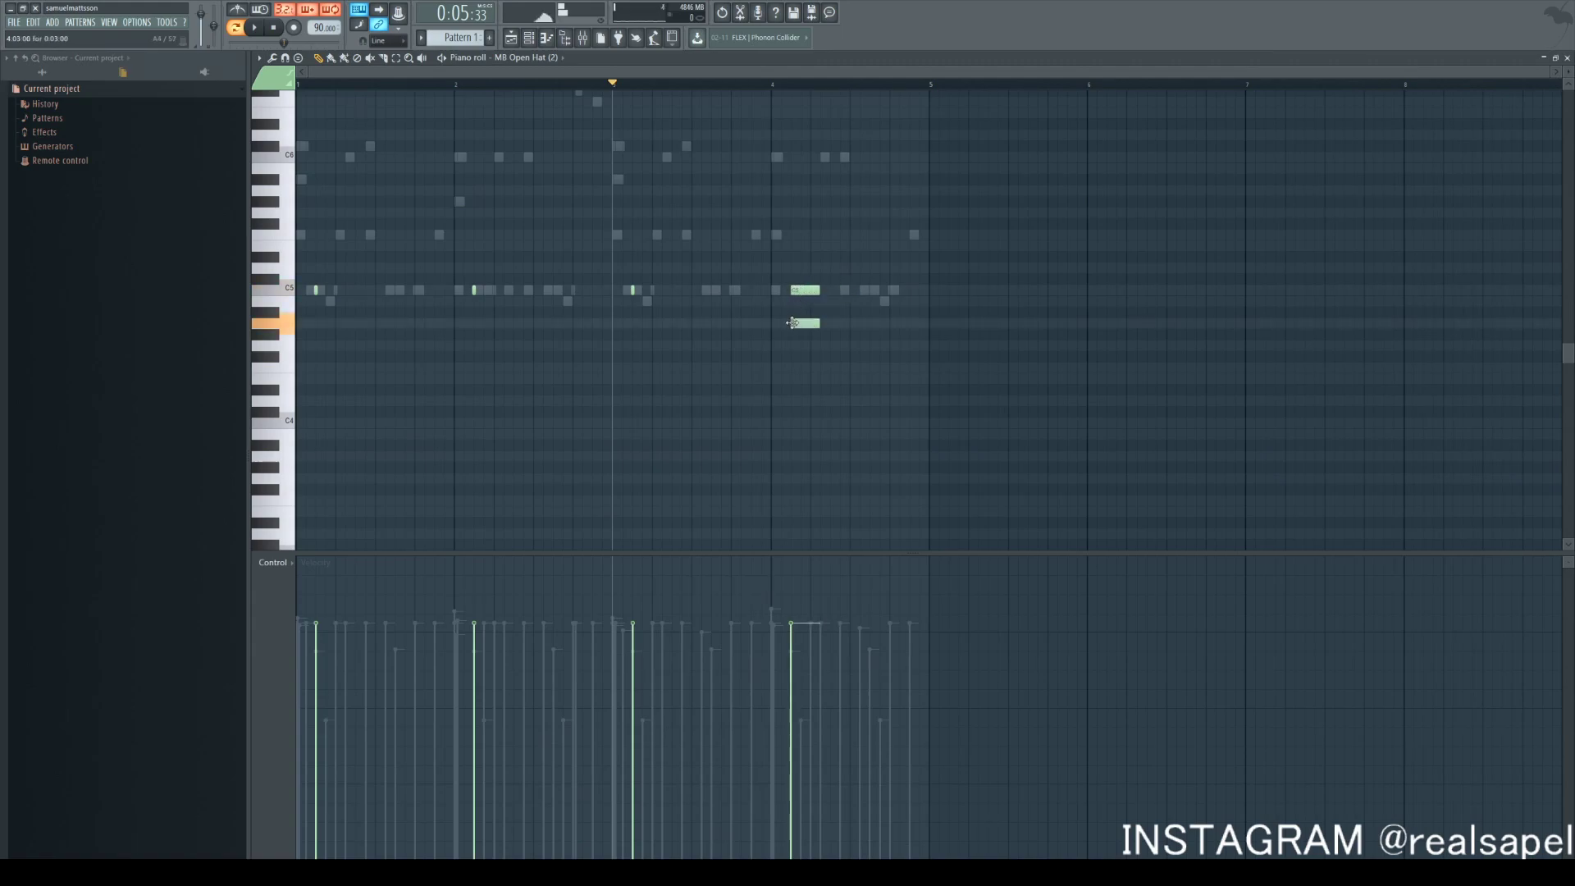
{"action": "double_click", "coordinate": [795, 322]}
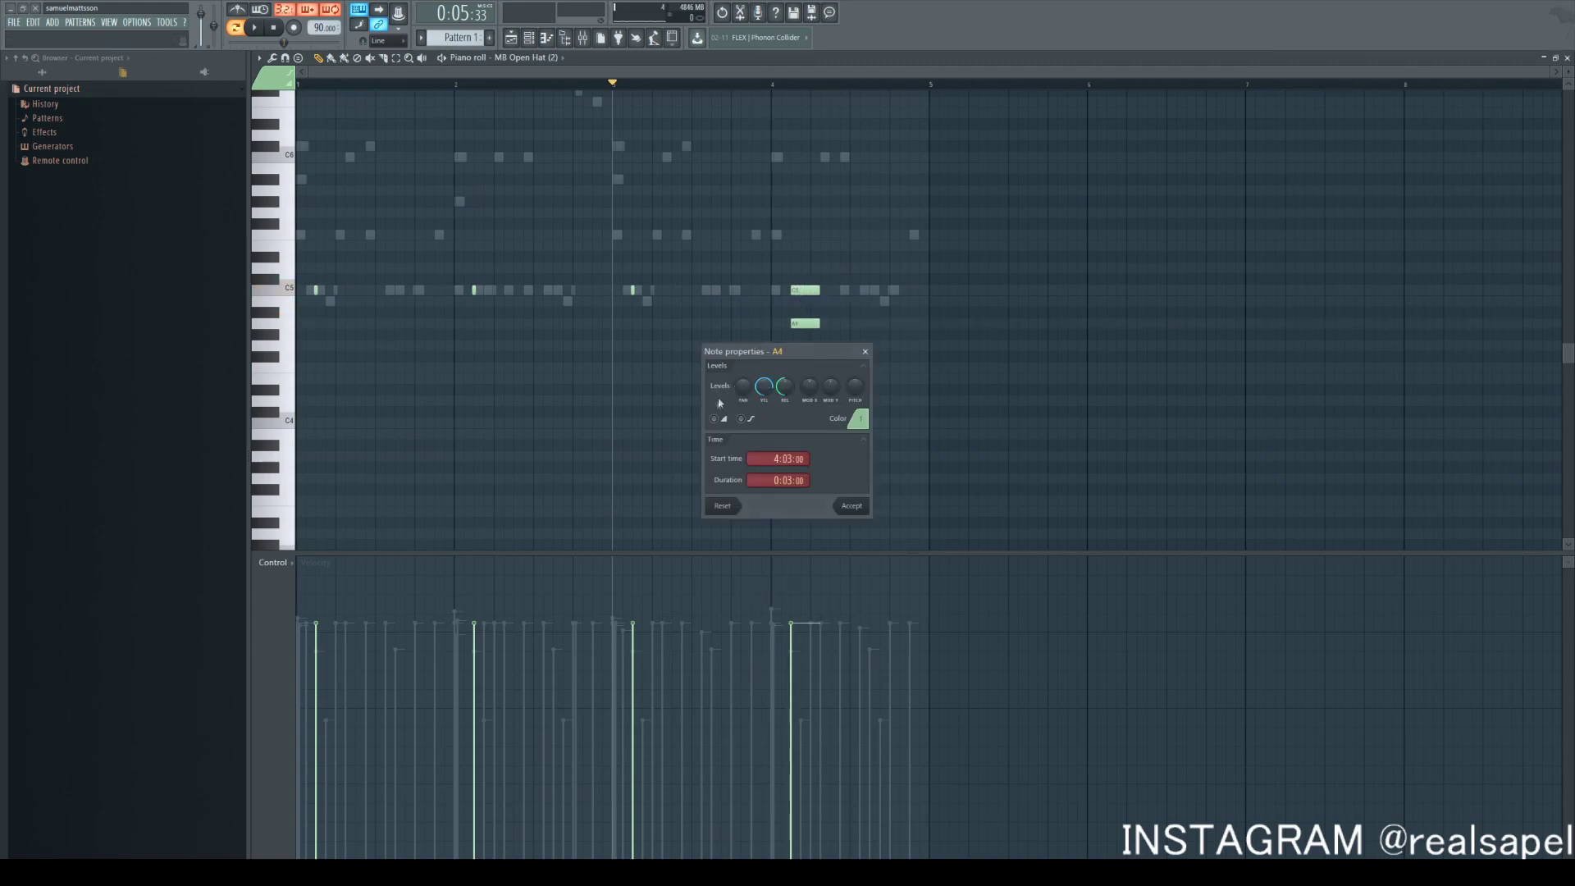
{"action": "left_click", "coordinate": [852, 506]}
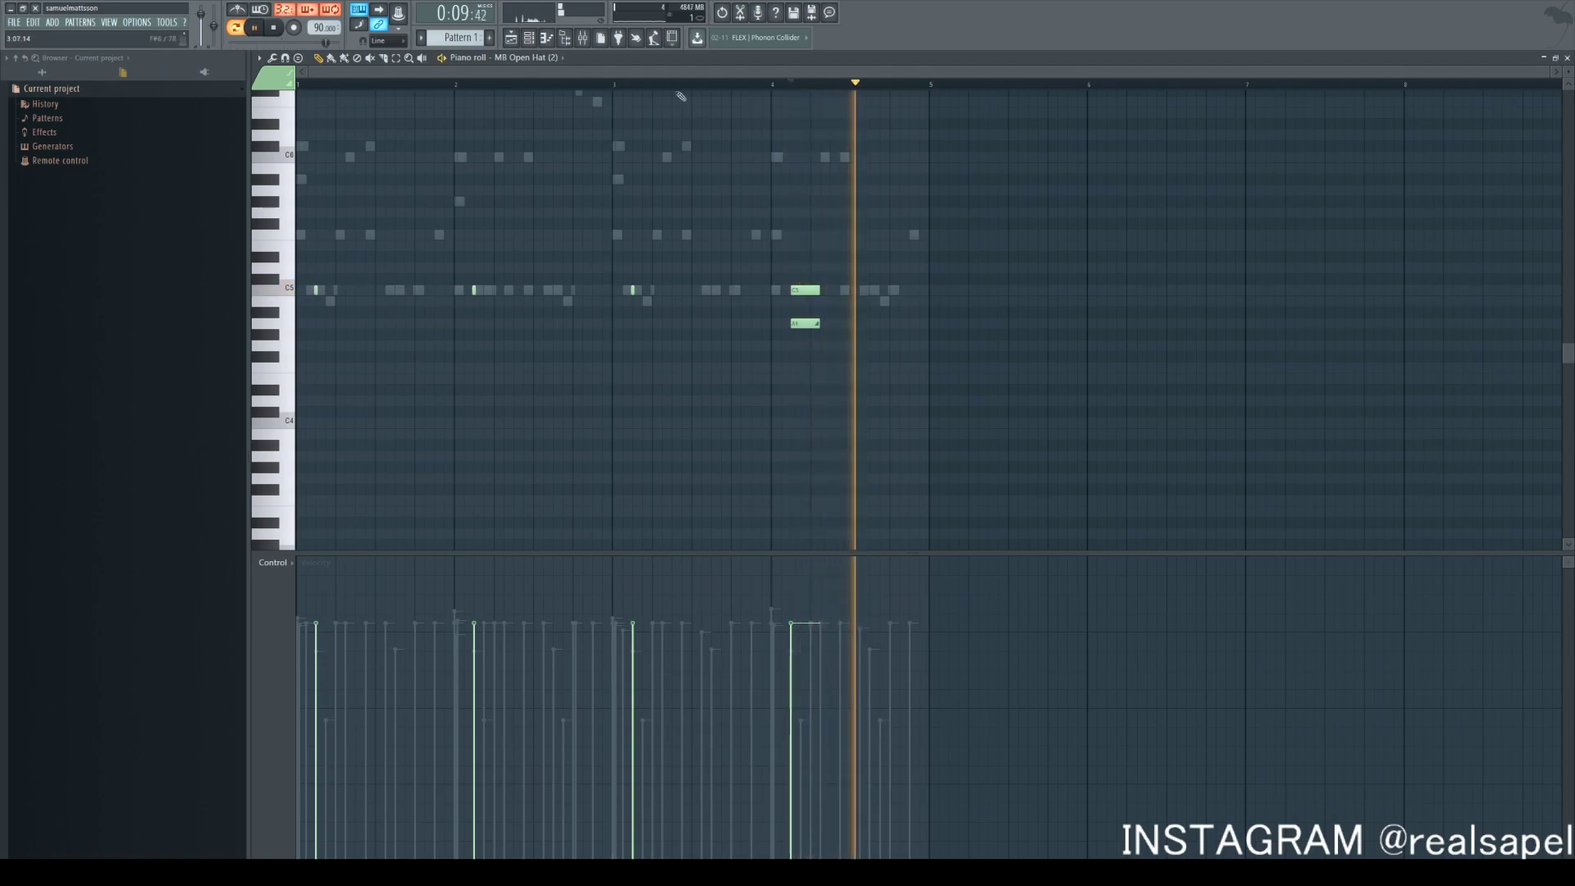
Add Kick 1 from the ANDROMEDA kit's Kicks folder as a new channel with a hit on step 1
{"action": "left_click", "coordinate": [541, 41]}
{"action": "left_click_drag", "start_coordinate": [86, 271], "coordinate": [665, 382]}
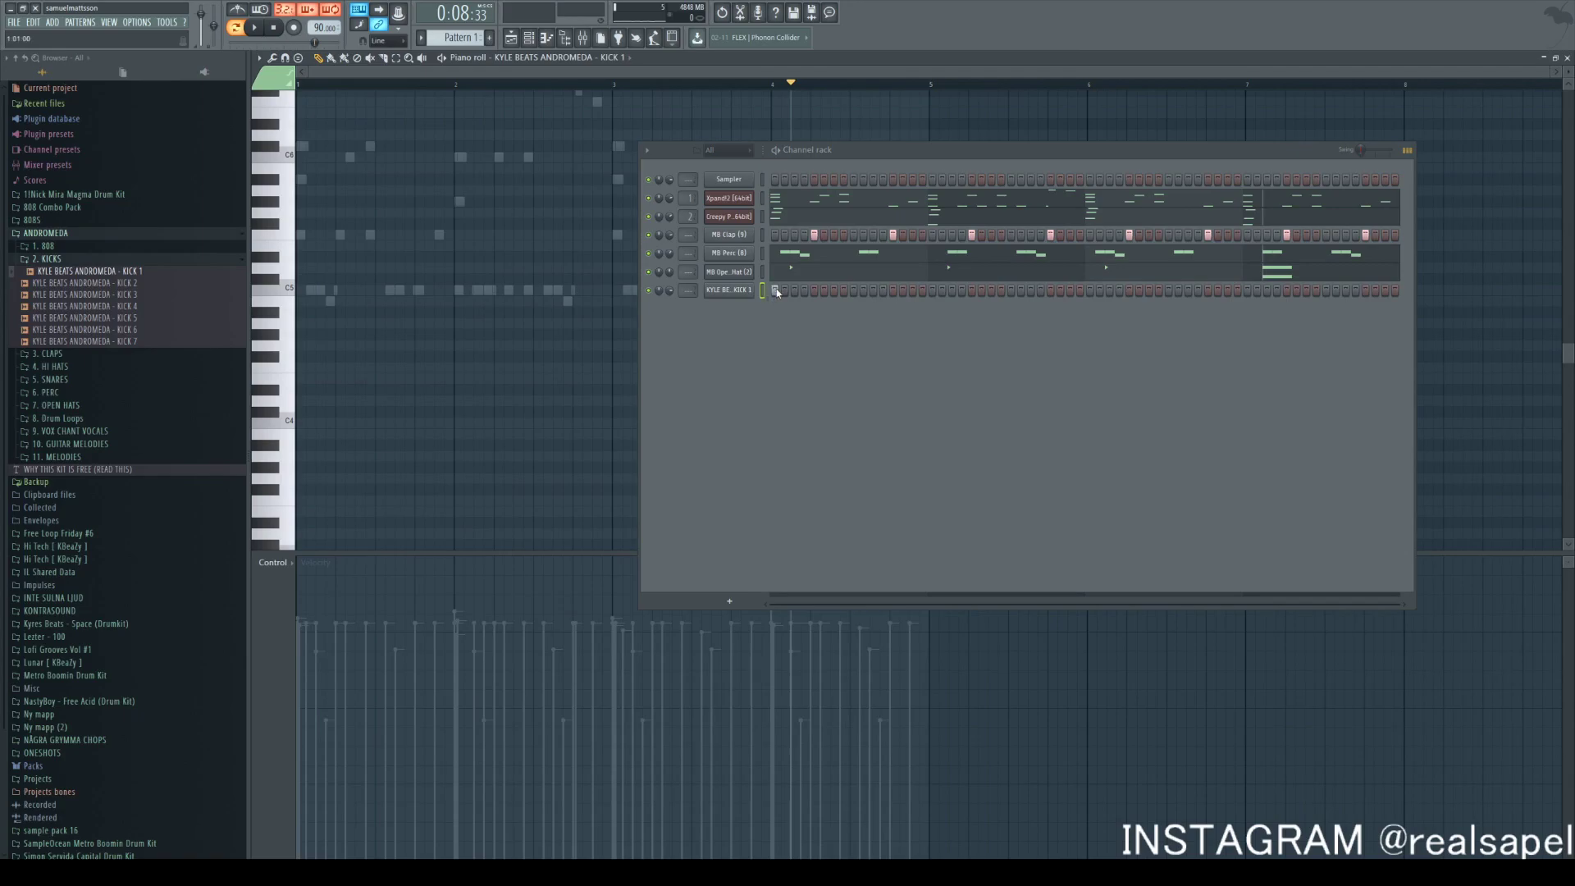
{"action": "left_click_drag", "start_coordinate": [450, 90], "coordinate": [298, 89]}
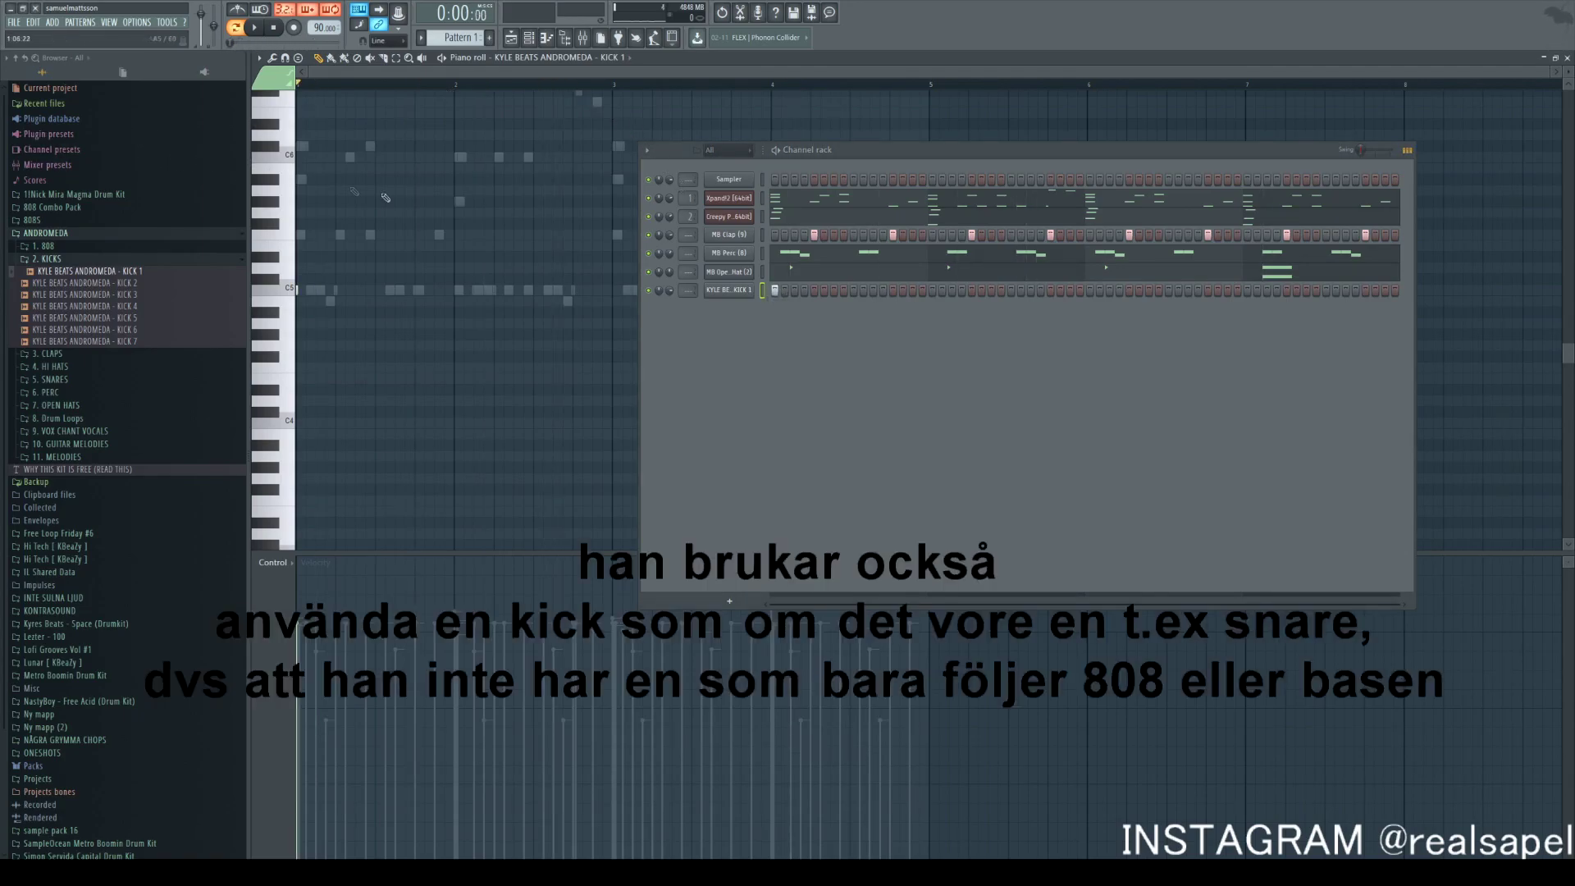
Work out the rest of the kick's first bar during playback, with hits on steps 6, 7 and 12
{"action": "left_click", "coordinate": [834, 291]}
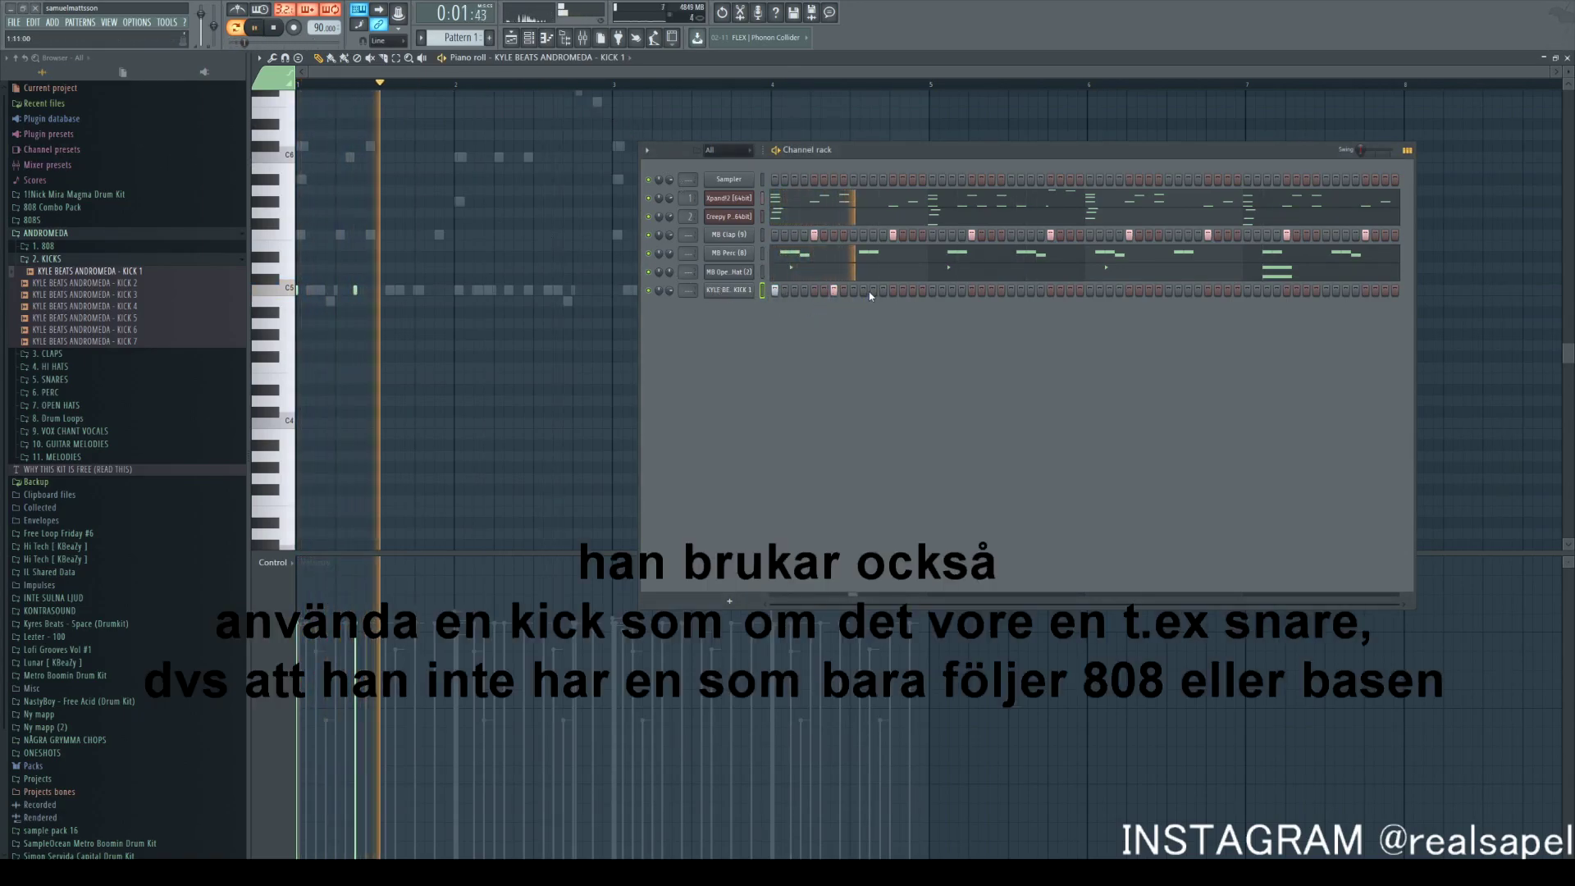
{"action": "left_click", "coordinate": [863, 292]}
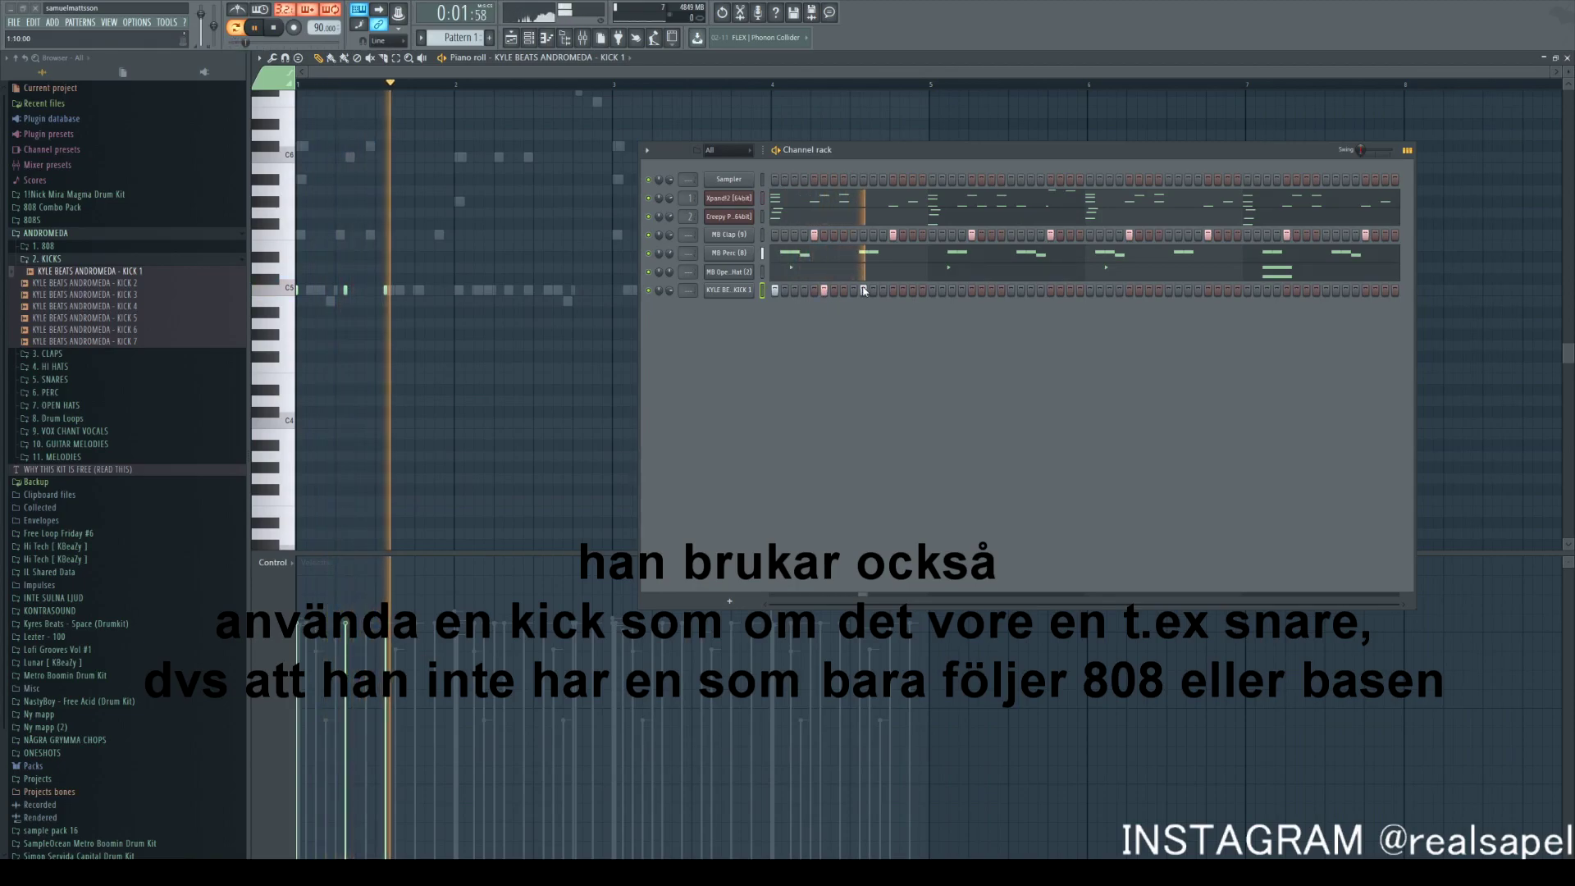
{"action": "key", "text": "space"}
{"action": "left_click", "coordinate": [874, 291]}
{"action": "right_click", "coordinate": [864, 289]}
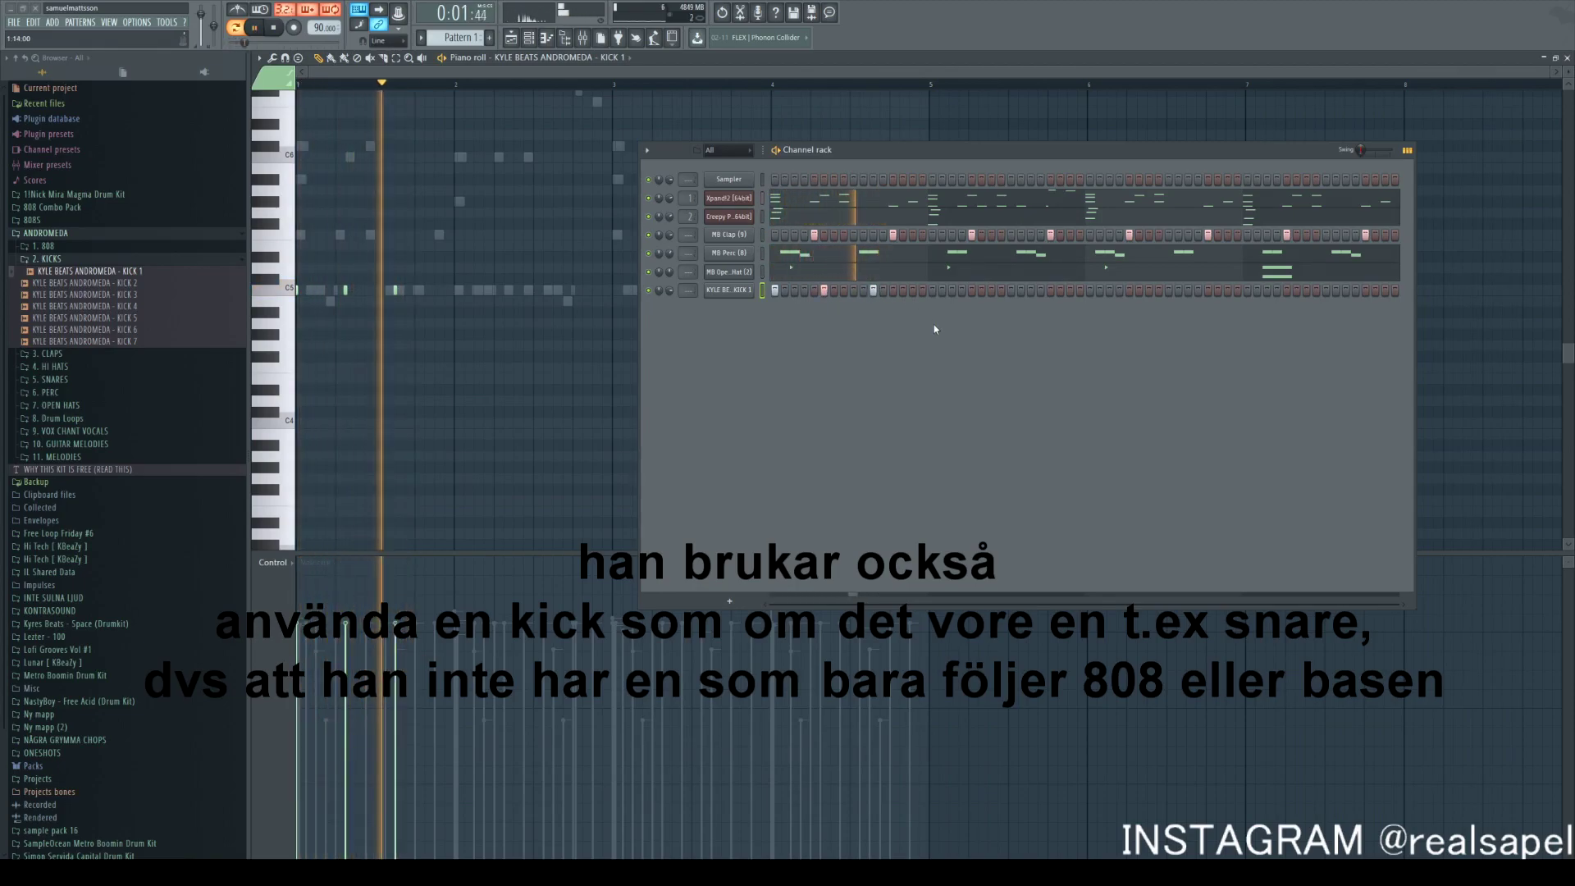
{"action": "left_click", "coordinate": [863, 292]}
{"action": "left_click", "coordinate": [873, 291]}
{"action": "left_click", "coordinate": [863, 291]}
{"action": "left_click", "coordinate": [834, 292]}
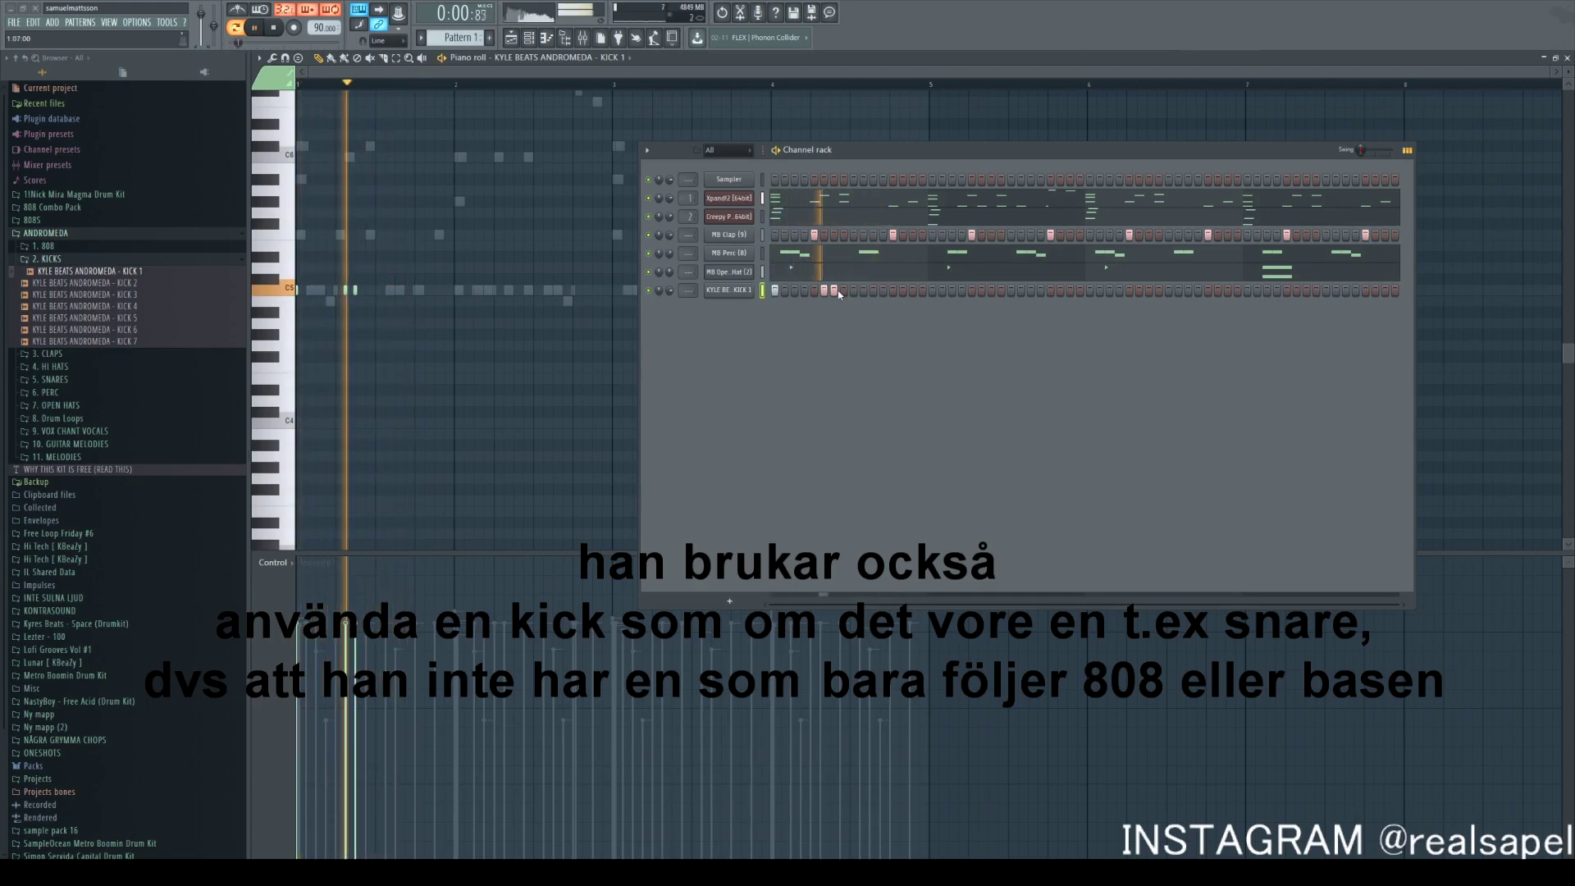
{"action": "left_click", "coordinate": [873, 291]}
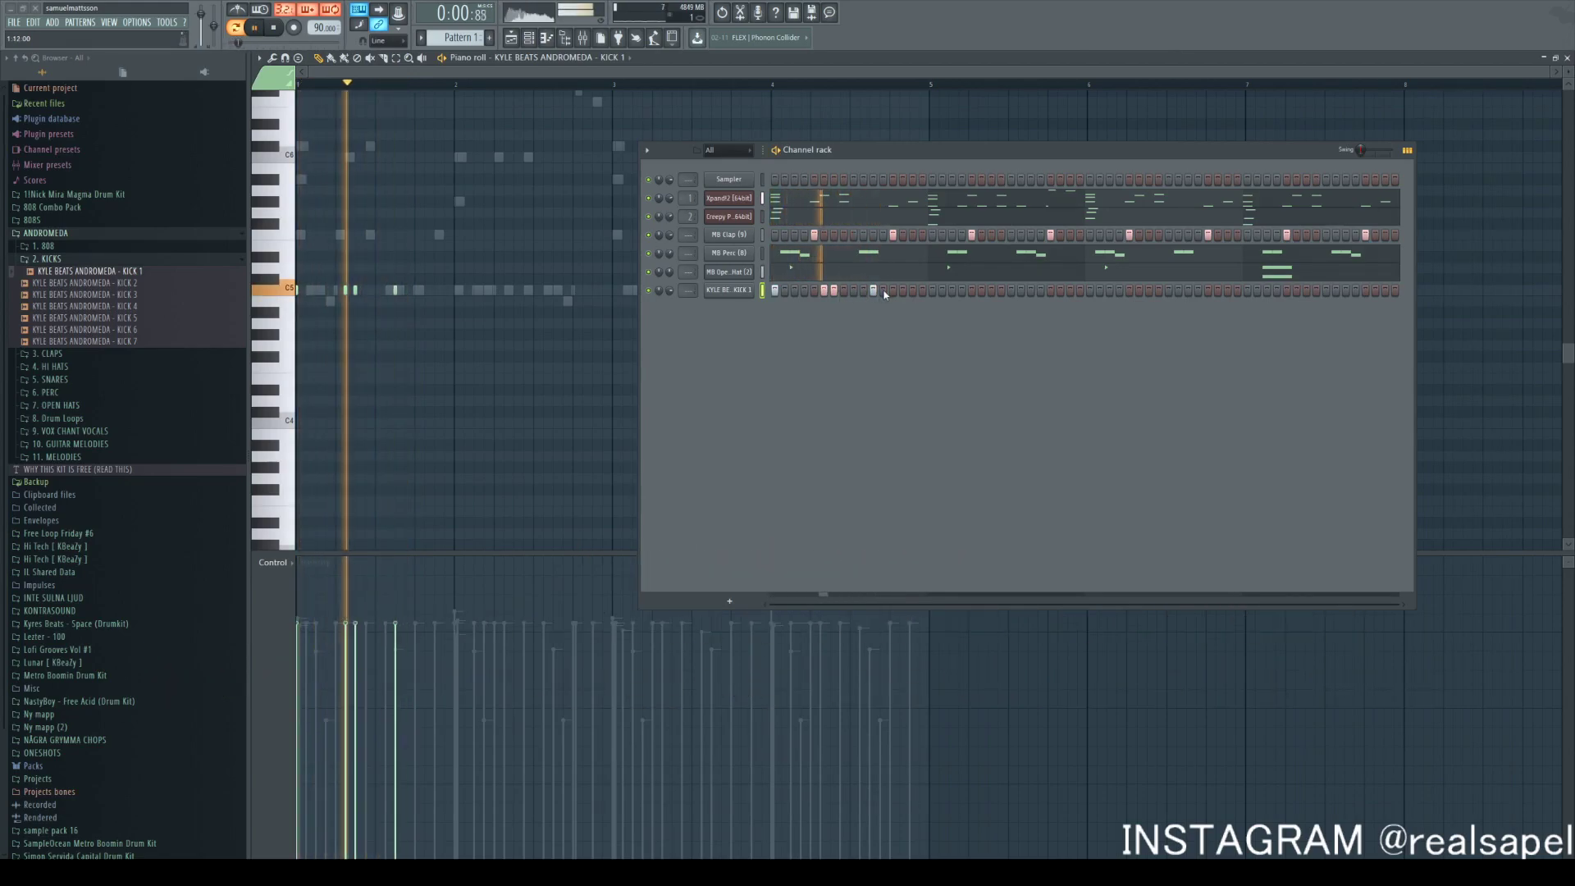
{"action": "left_click", "coordinate": [882, 291]}
{"action": "left_click", "coordinate": [873, 291]}
Add kick hits on steps 2, 10, 15 and 16 of bar 2 and audition the pattern
{"action": "left_click", "coordinate": [942, 291]}
{"action": "left_click", "coordinate": [1021, 292]}
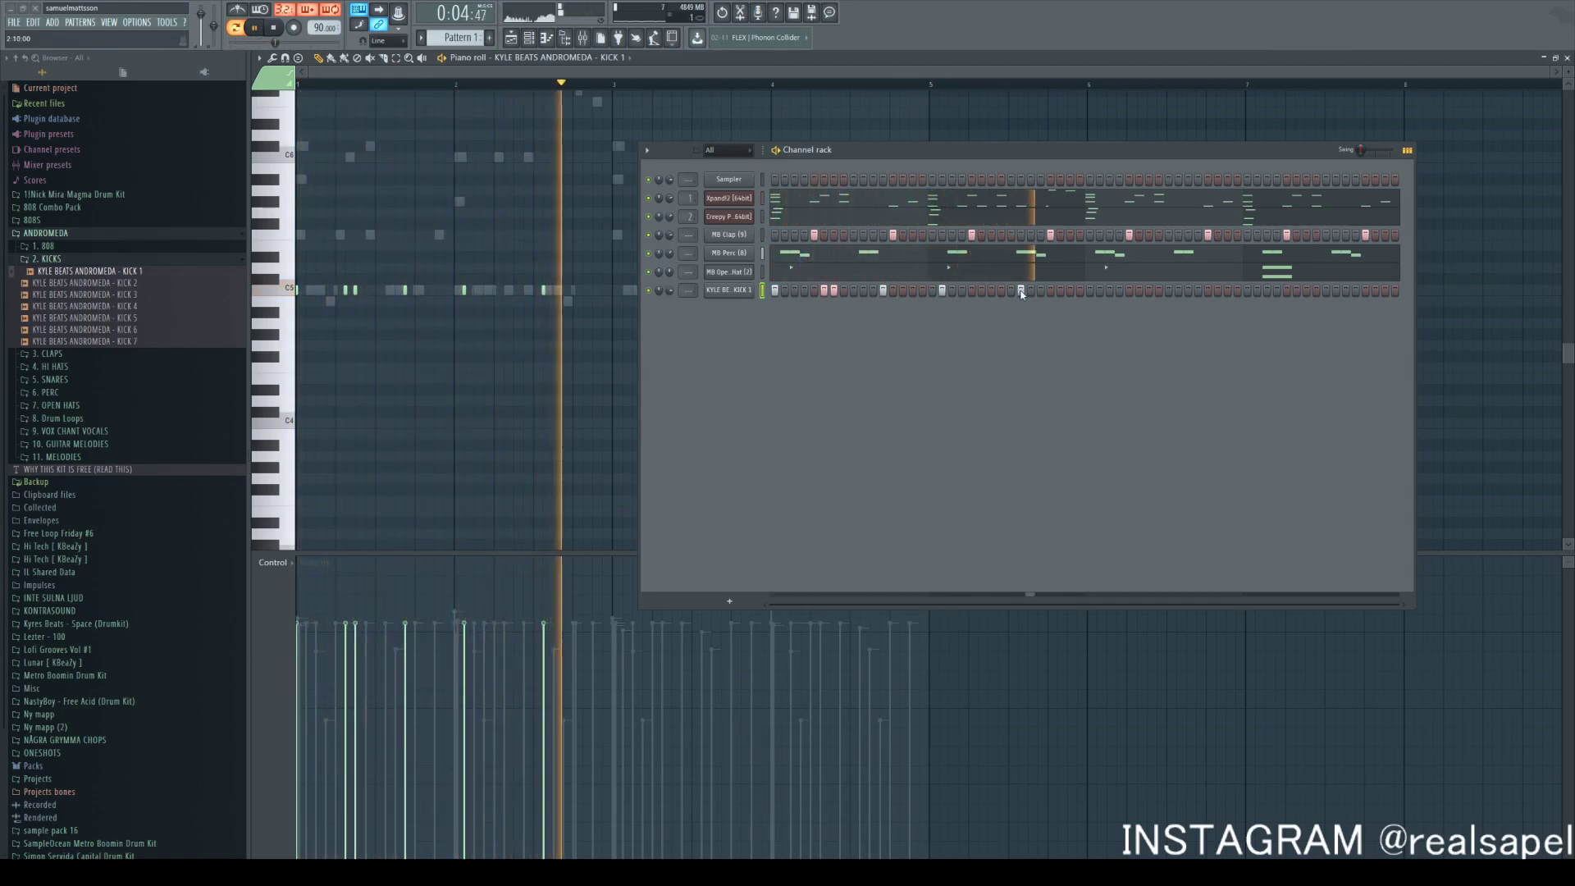
{"action": "key", "text": "space"}
{"action": "left_click", "coordinate": [1070, 291]}
{"action": "left_click", "coordinate": [1080, 291]}
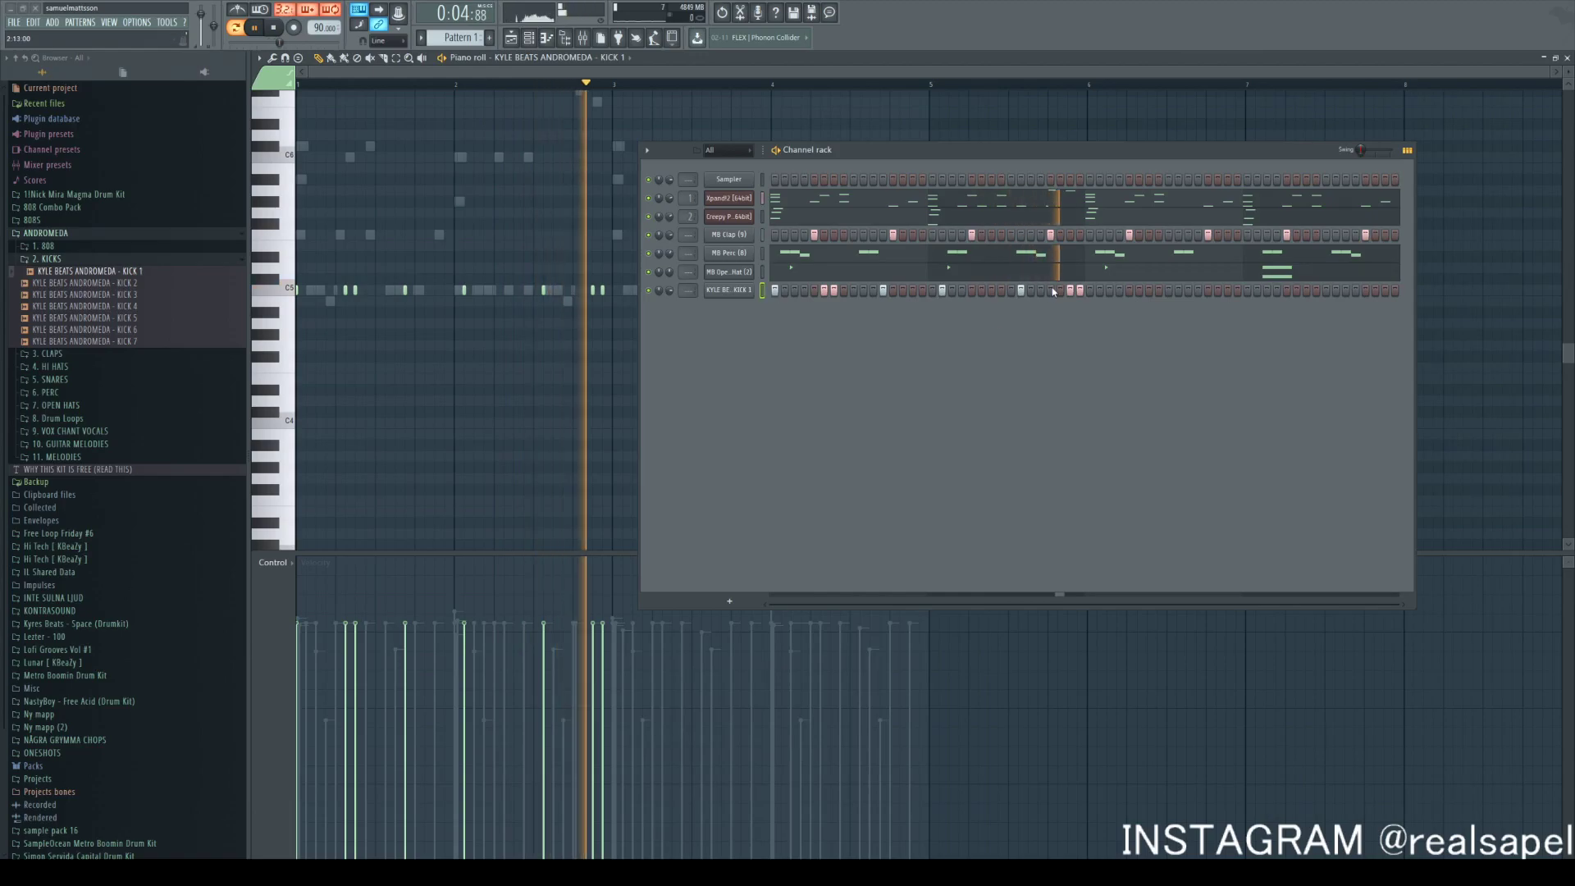
{"action": "key", "text": "space"}
Repeat the two-bar kick pattern through bar 4 and add Metro Big Tambourine from Additional Sounds as a new channel
{"action": "right_click", "coordinate": [748, 291]}
{"action": "left_click", "coordinate": [810, 291]}
{"action": "right_click", "coordinate": [737, 293]}
{"action": "left_click", "coordinate": [790, 292]}
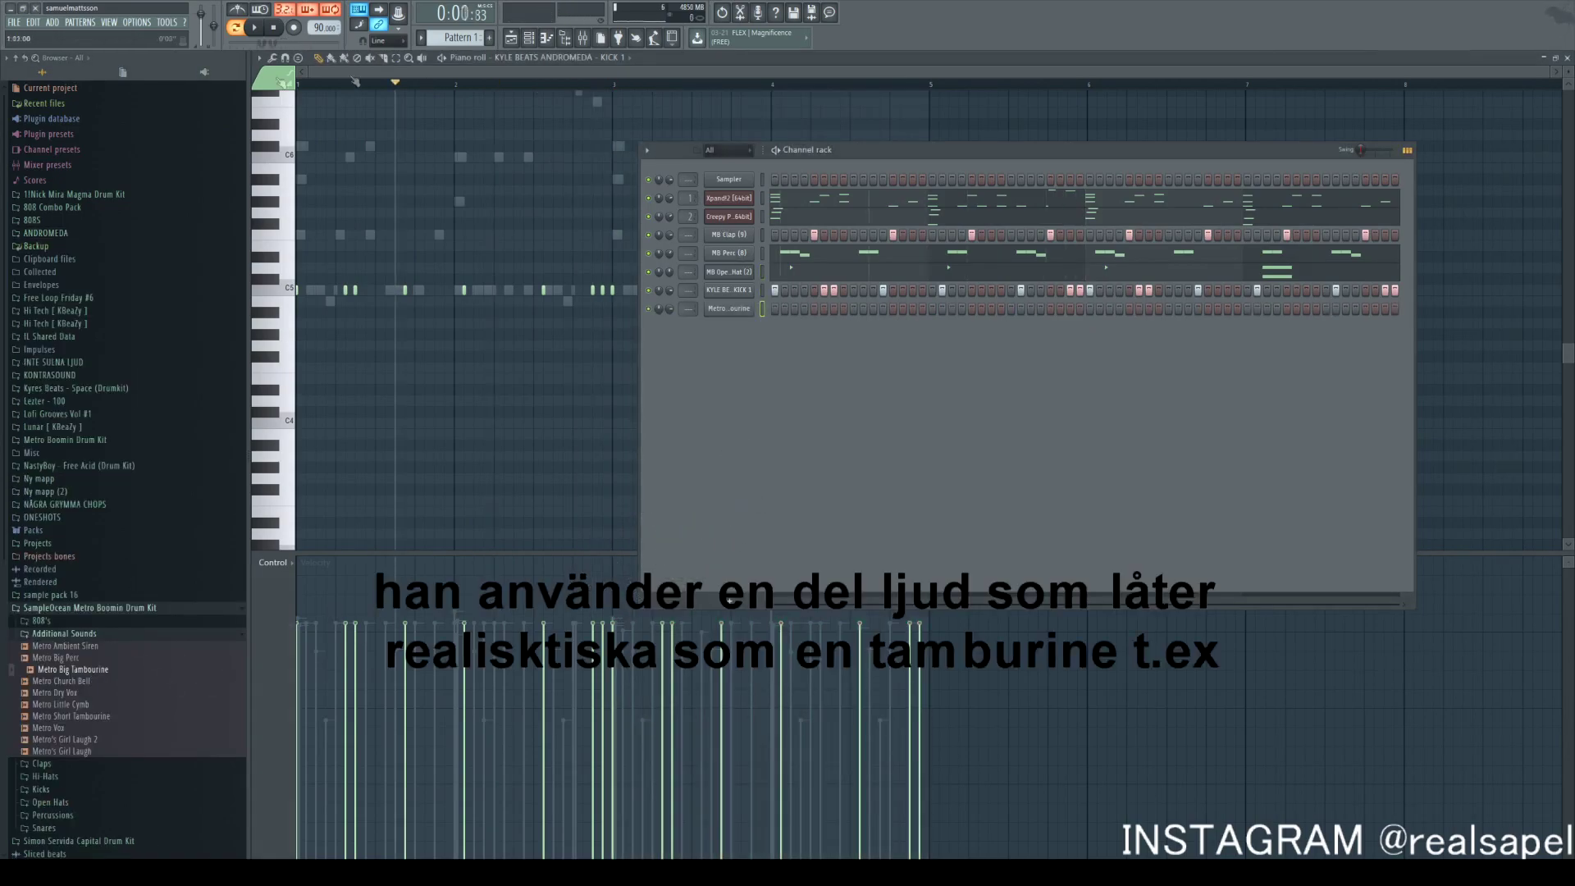
Place a tambourine hit on step 3 of bar 1 and repeat it in bar 3
{"action": "key", "text": "space"}
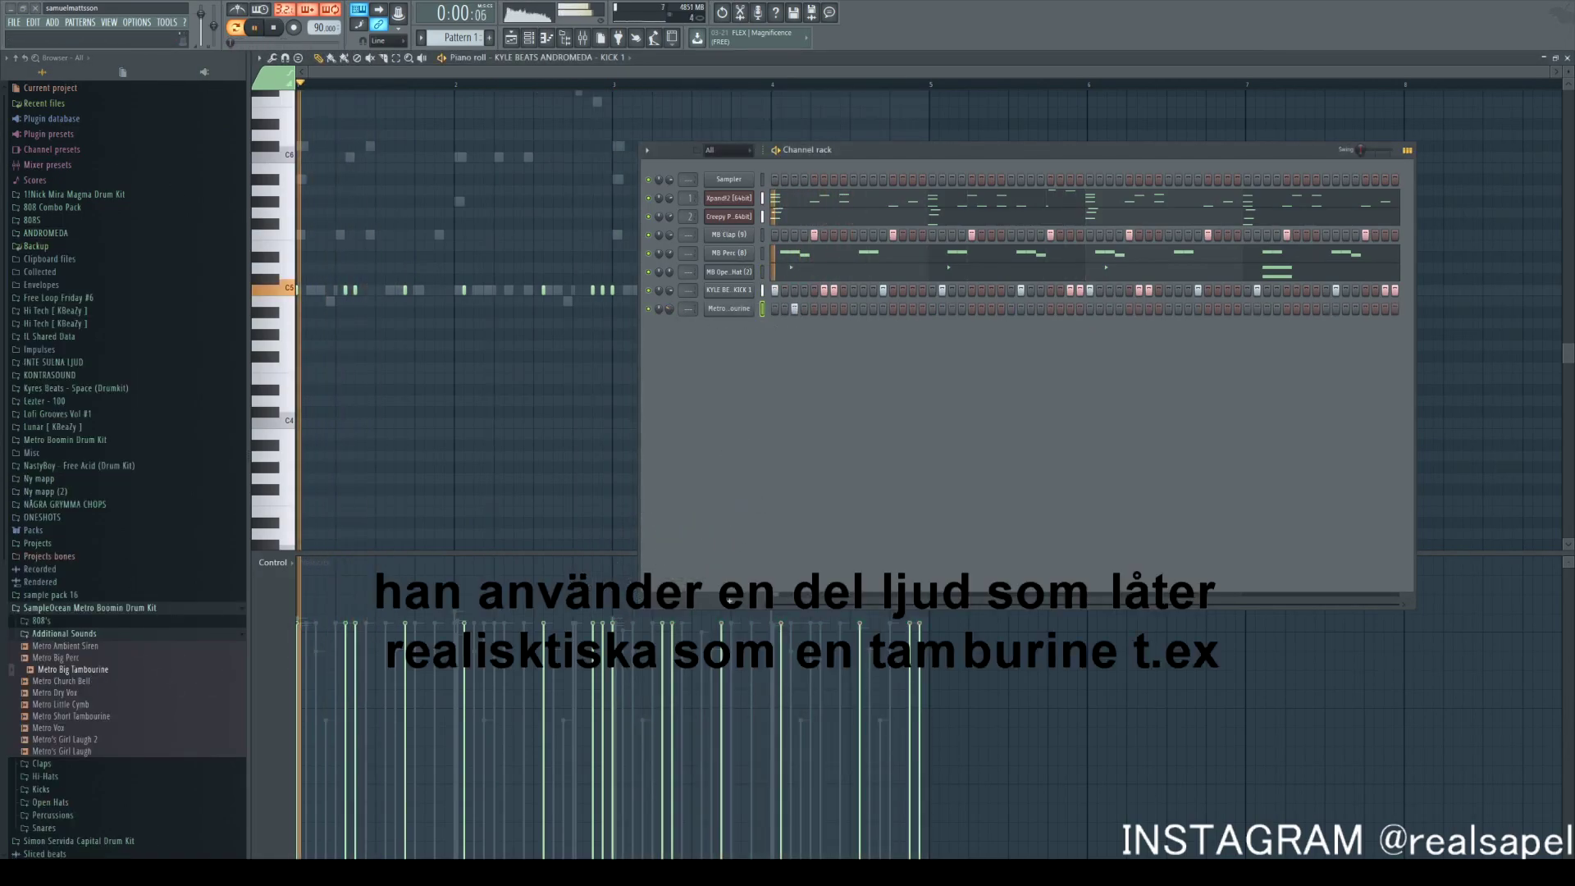
{"action": "right_click", "coordinate": [736, 310]}
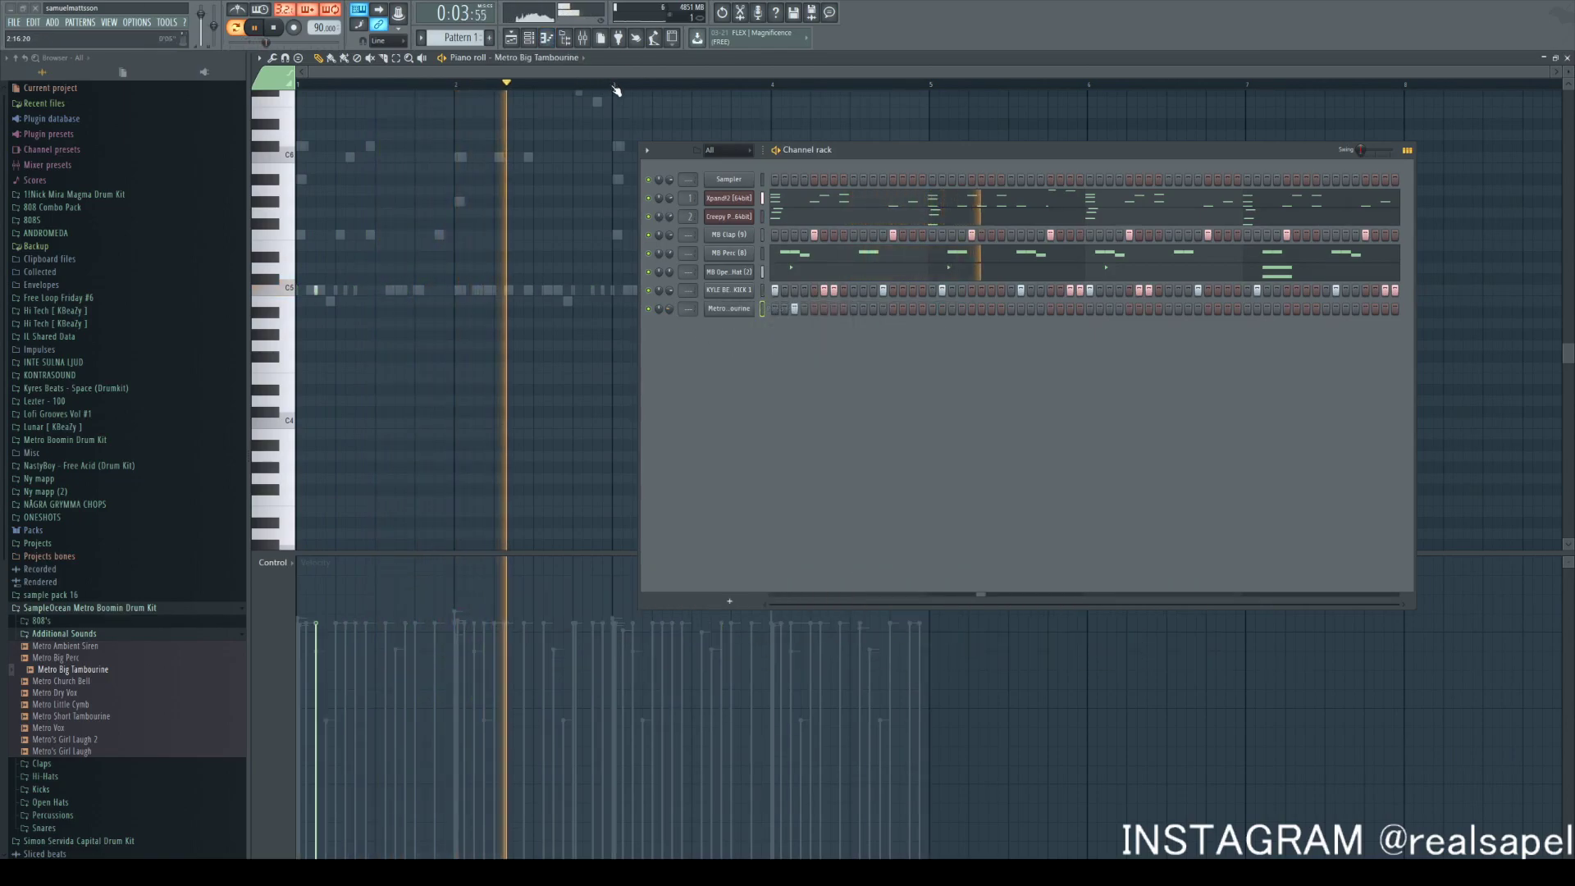
{"action": "left_click_drag", "start_coordinate": [614, 85], "coordinate": [301, 85]}
{"action": "key", "text": "ctrl+b"}
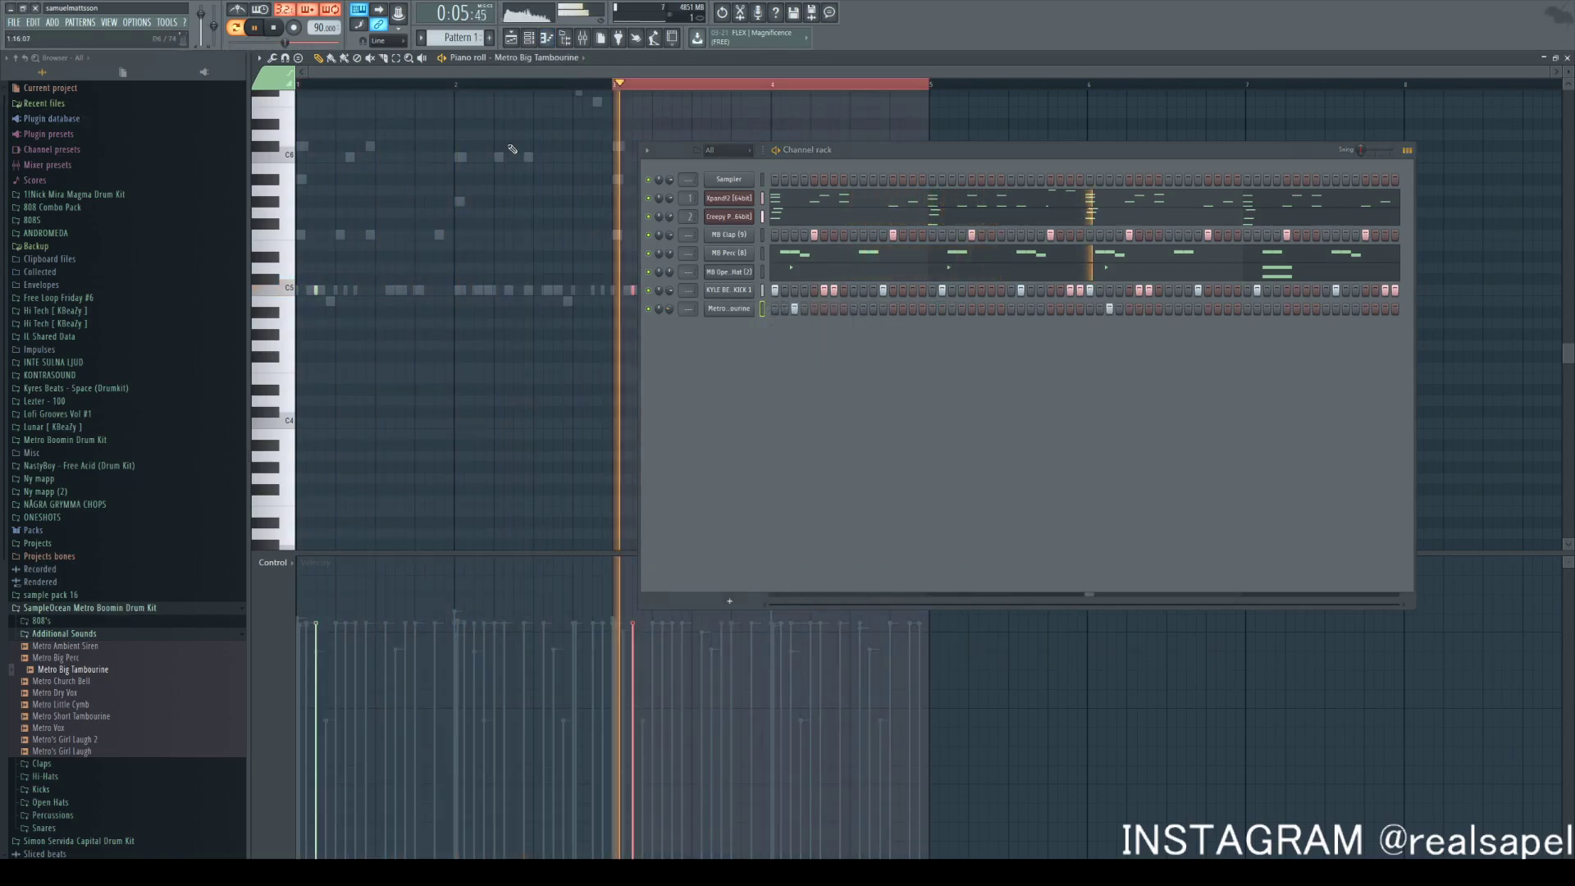
{"action": "left_click", "coordinate": [710, 85], "text": "ctrl"}
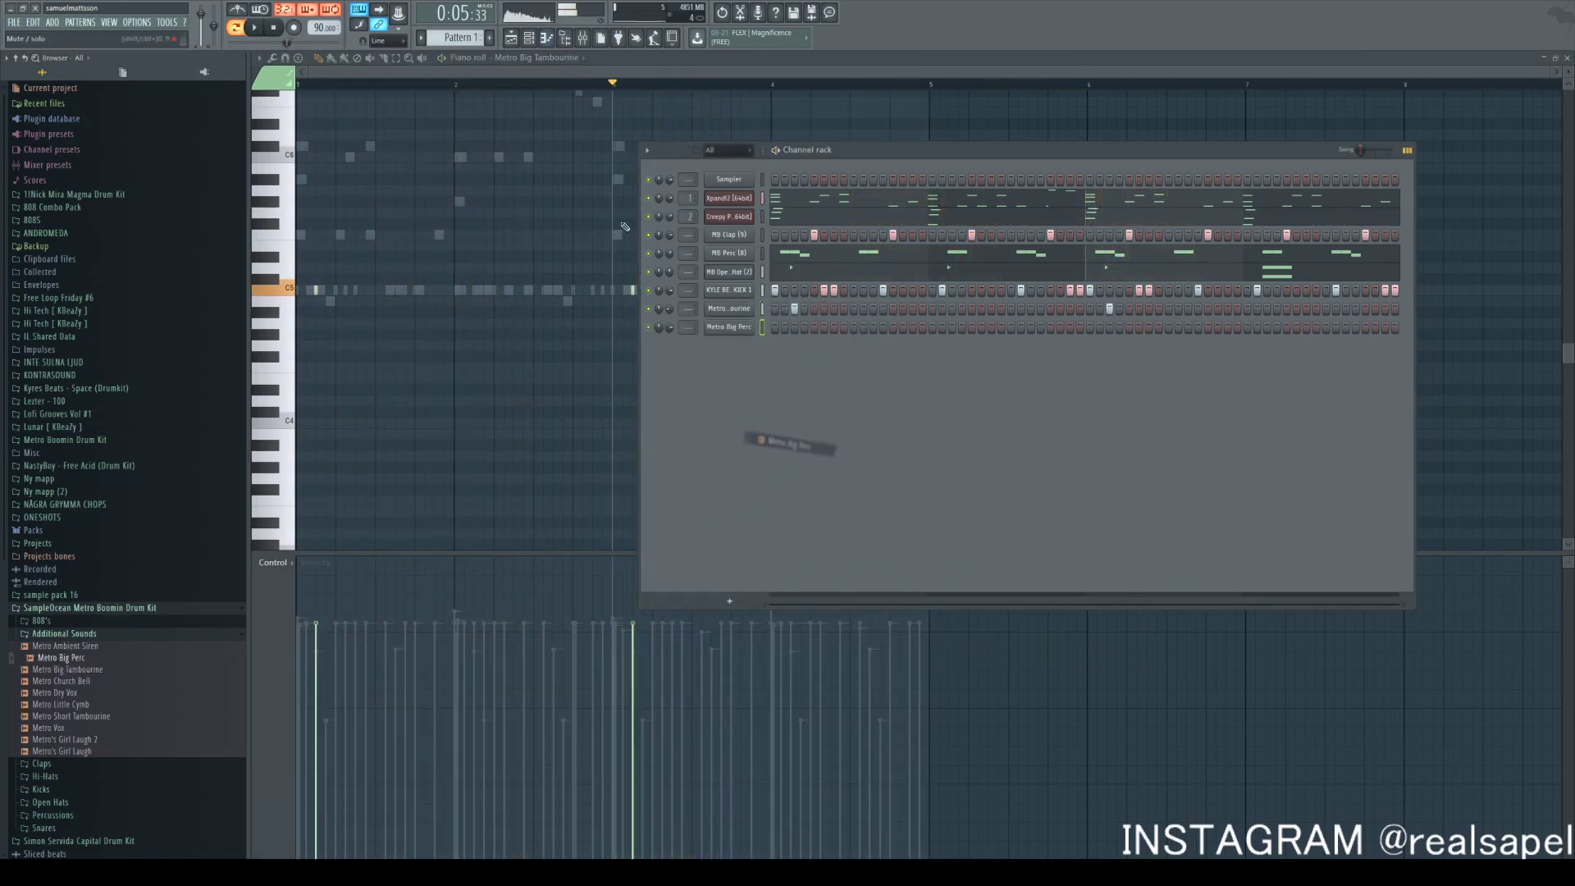
Add Metro Big Perc as a new channel and settle its hits on steps 7 and 8 of bar 1 while auditioning
{"action": "left_click", "coordinate": [854, 328]}
{"action": "key", "text": "space"}
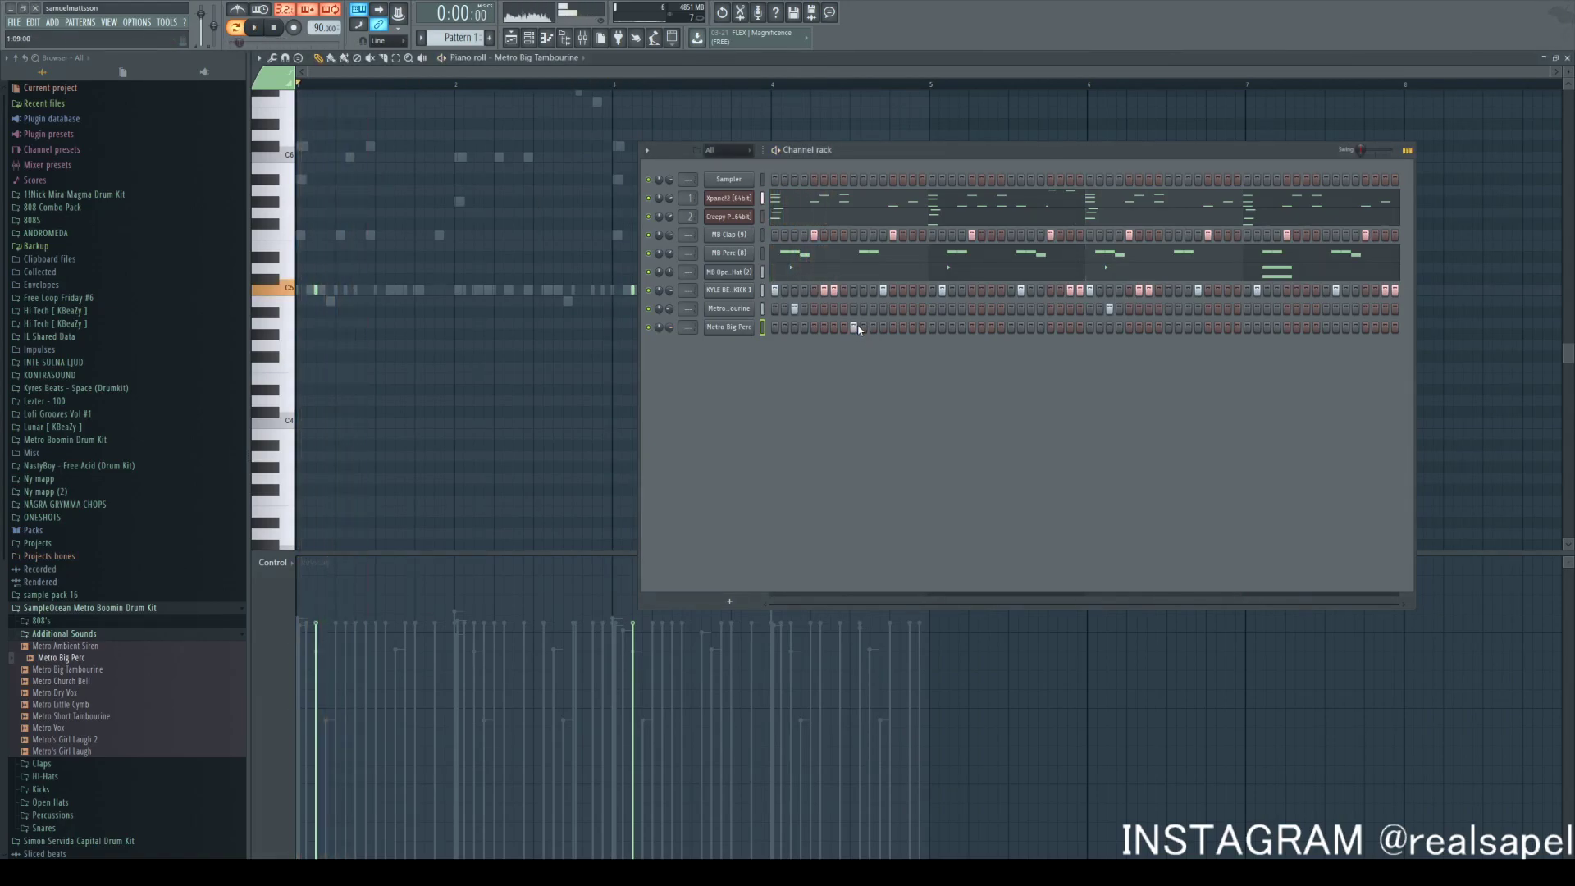
{"action": "left_click", "coordinate": [845, 328]}
{"action": "key", "text": "space"}
{"action": "left_click", "coordinate": [739, 328]}
{"action": "right_click", "coordinate": [739, 328]}
{"action": "left_click", "coordinate": [841, 326]}
{"action": "key", "text": "space"}
{"action": "left_click", "coordinate": [834, 329]}
{"action": "key", "text": "space"}
{"action": "key", "text": "space"}
{"action": "left_click", "coordinate": [844, 330]}
Extend the two Metro Big Perc notes to full steps with Quick legato
{"action": "scroll", "coordinate": [381, 340], "scroll_direction": "up", "scroll_amount": 4}
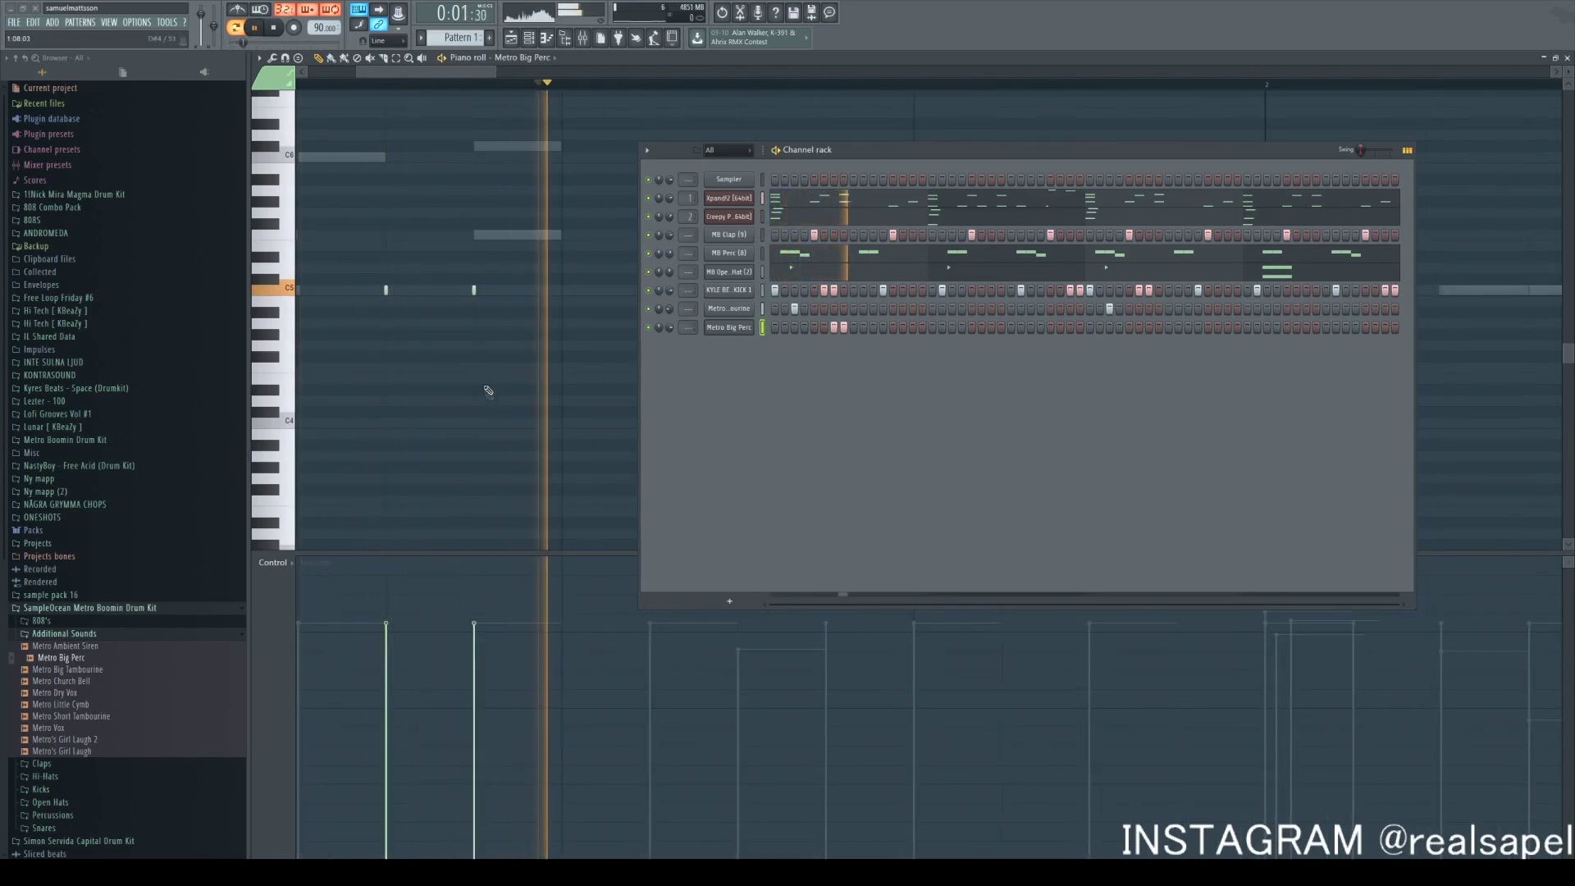
{"action": "key", "text": "space"}
{"action": "key", "text": "ctrl+l"}
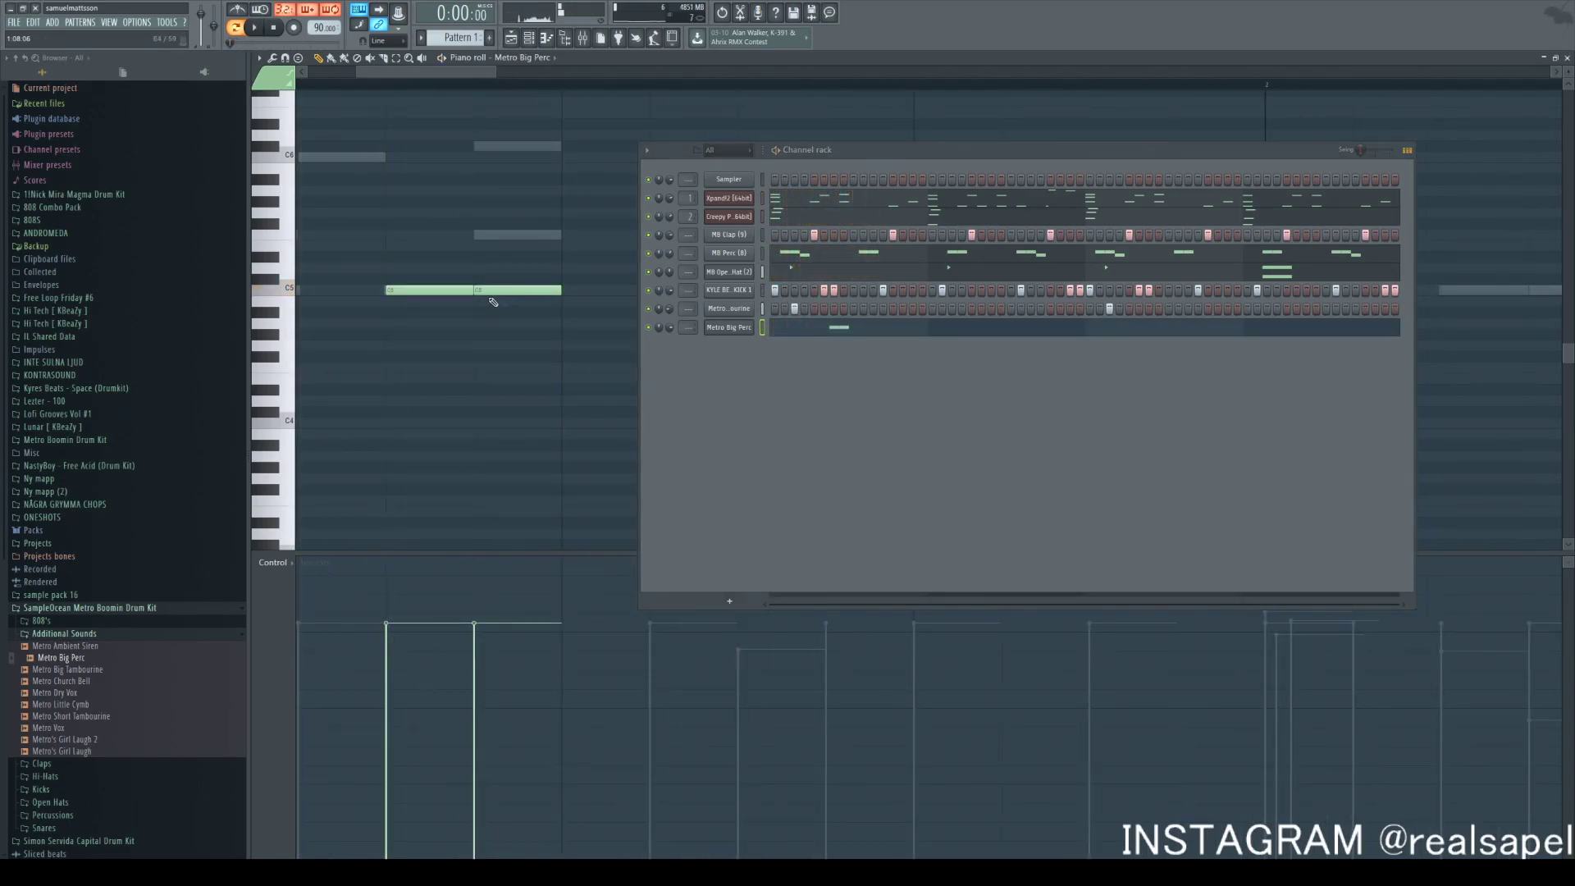
Lower the velocity of both Metro Big Perc notes and adjust each note's panning in its note properties
{"action": "double_click", "coordinate": [456, 293]}
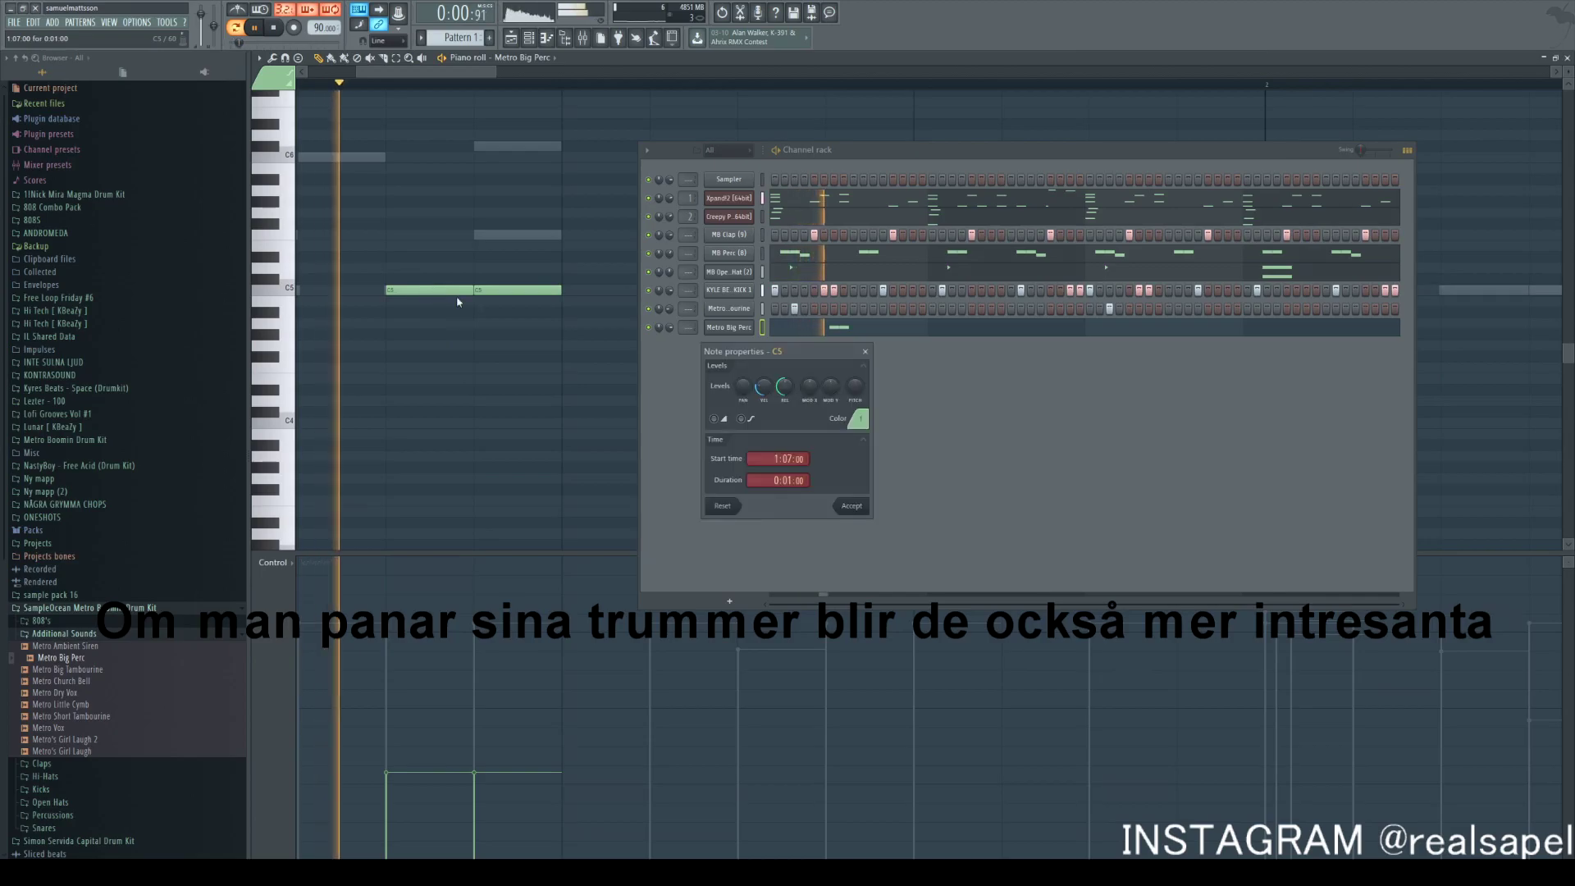
{"action": "left_click", "coordinate": [849, 515]}
{"action": "key", "text": "space"}
{"action": "double_click", "coordinate": [510, 291]}
{"action": "left_click", "coordinate": [851, 506]}
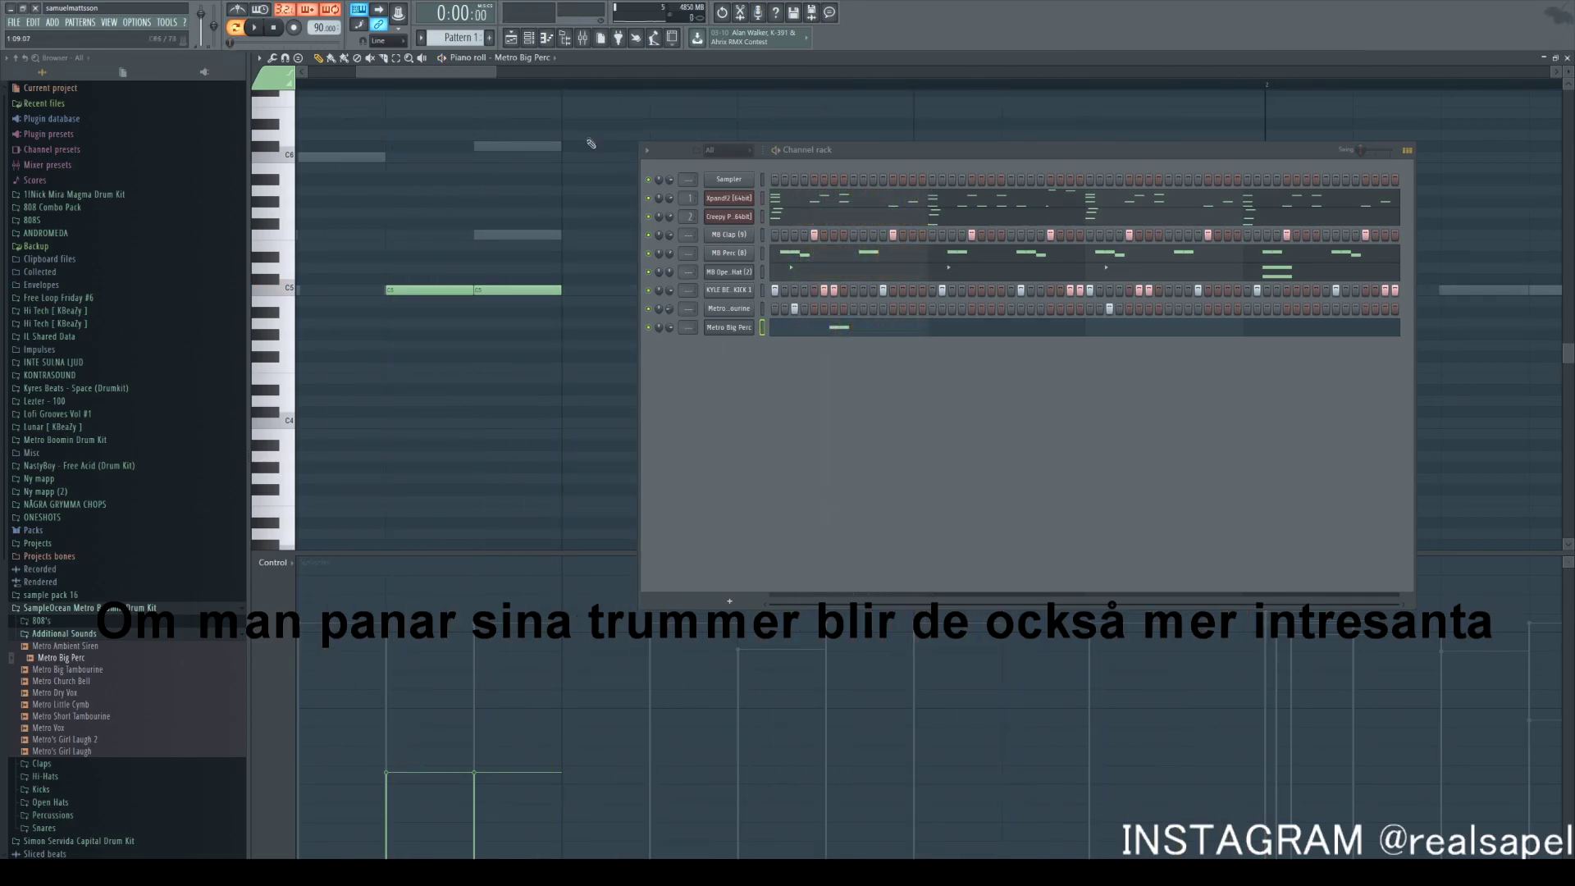
Hide the channel rack, repeat the Metro Big Perc notes in bar 3 and play the pattern
{"action": "left_click", "coordinate": [531, 40]}
{"action": "scroll", "coordinate": [676, 348], "scroll_direction": "down", "scroll_amount": 7}
{"action": "key", "text": "space"}
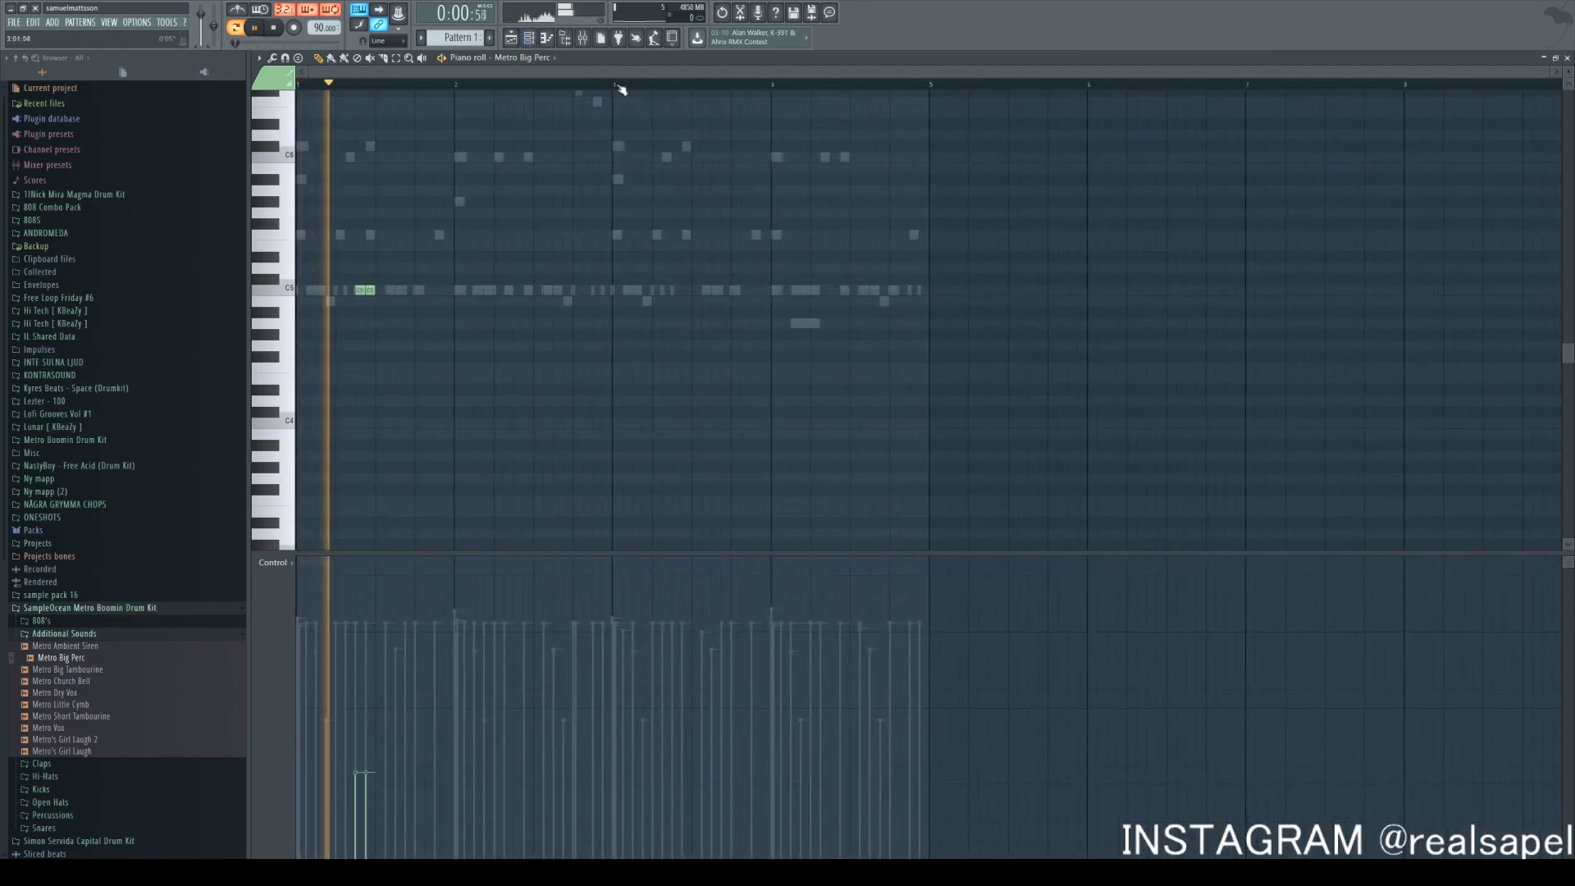
{"action": "left_click_drag", "start_coordinate": [617, 85], "coordinate": [298, 86]}
{"action": "key", "text": "ctrl+b"}
{"action": "right_click", "coordinate": [644, 86]}
{"action": "key", "text": "space"}
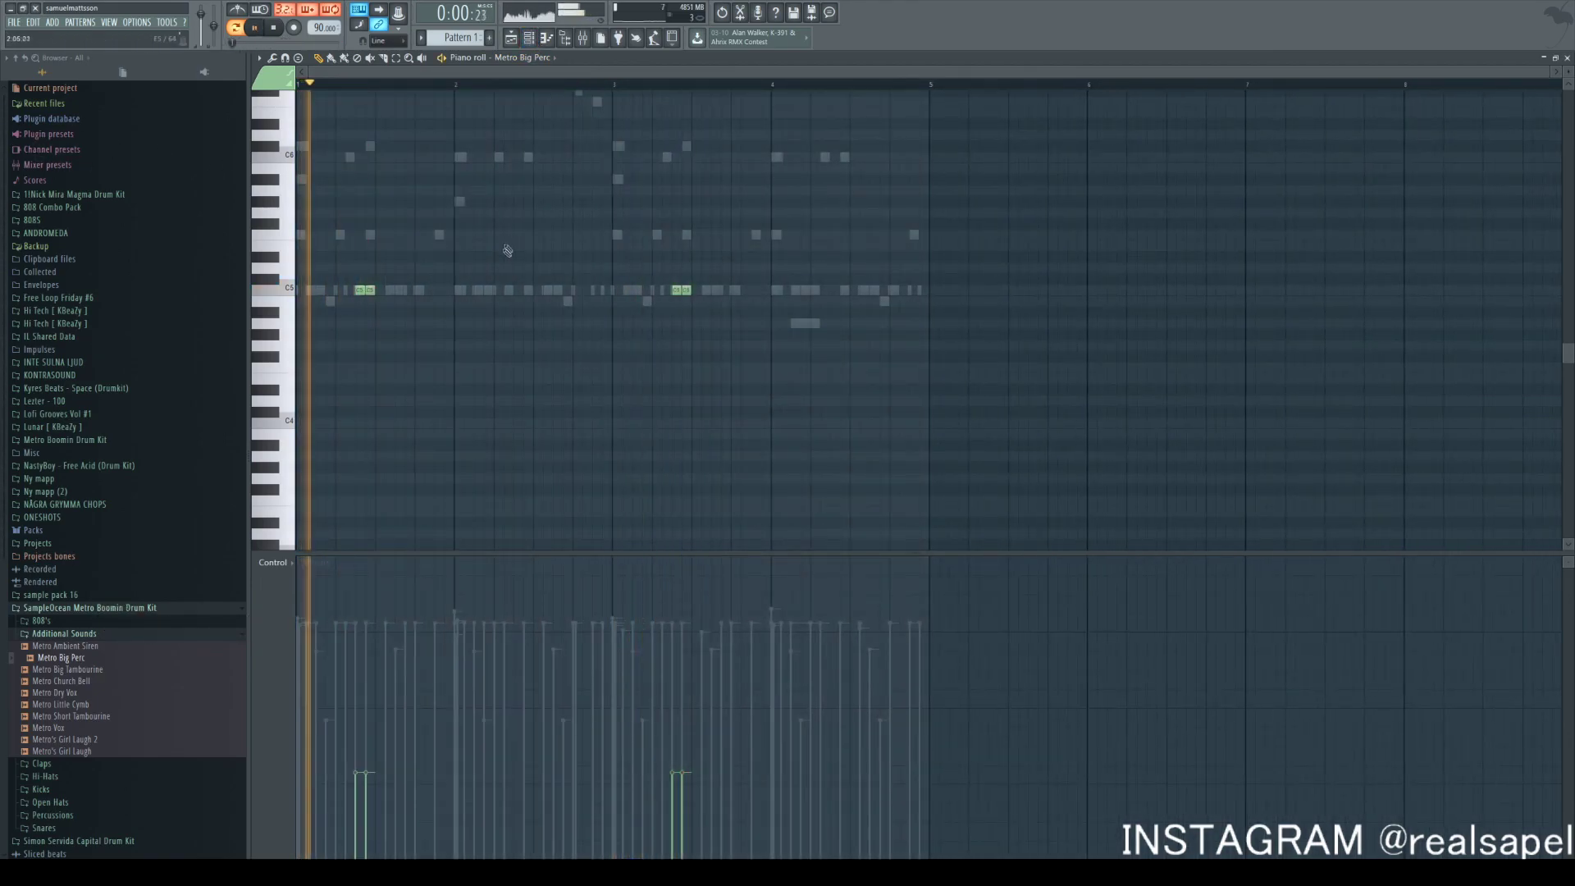
Add a BooBass channel and enter F4 at bars 1 and 3, C4 at bars 2 and 4, and short fill notes in bar 1
{"action": "left_click", "coordinate": [531, 37]}
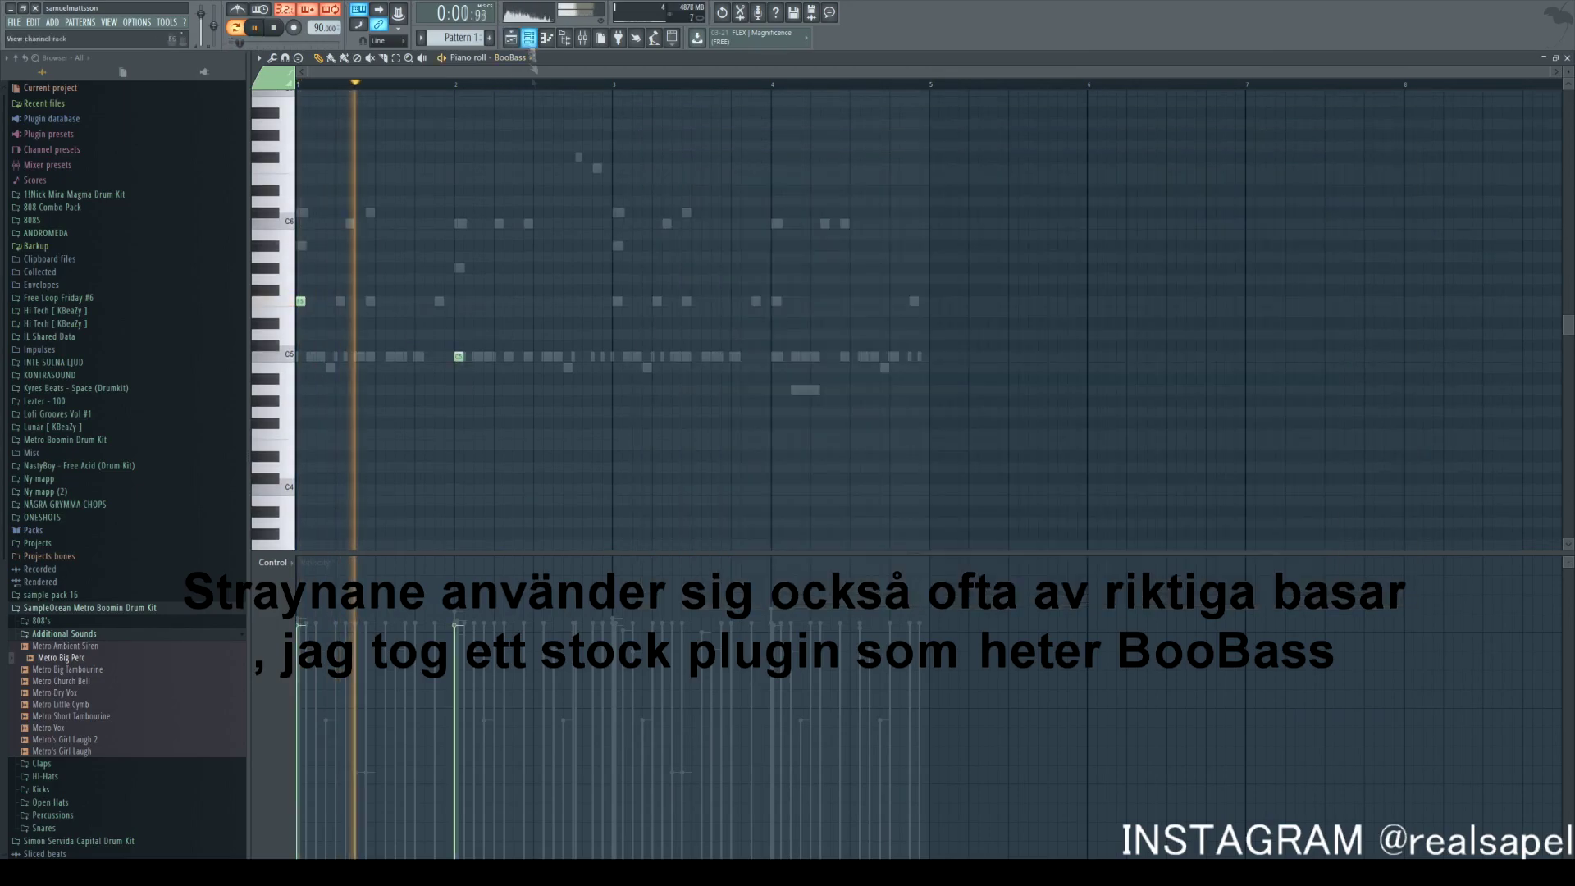
{"action": "key", "text": "space"}
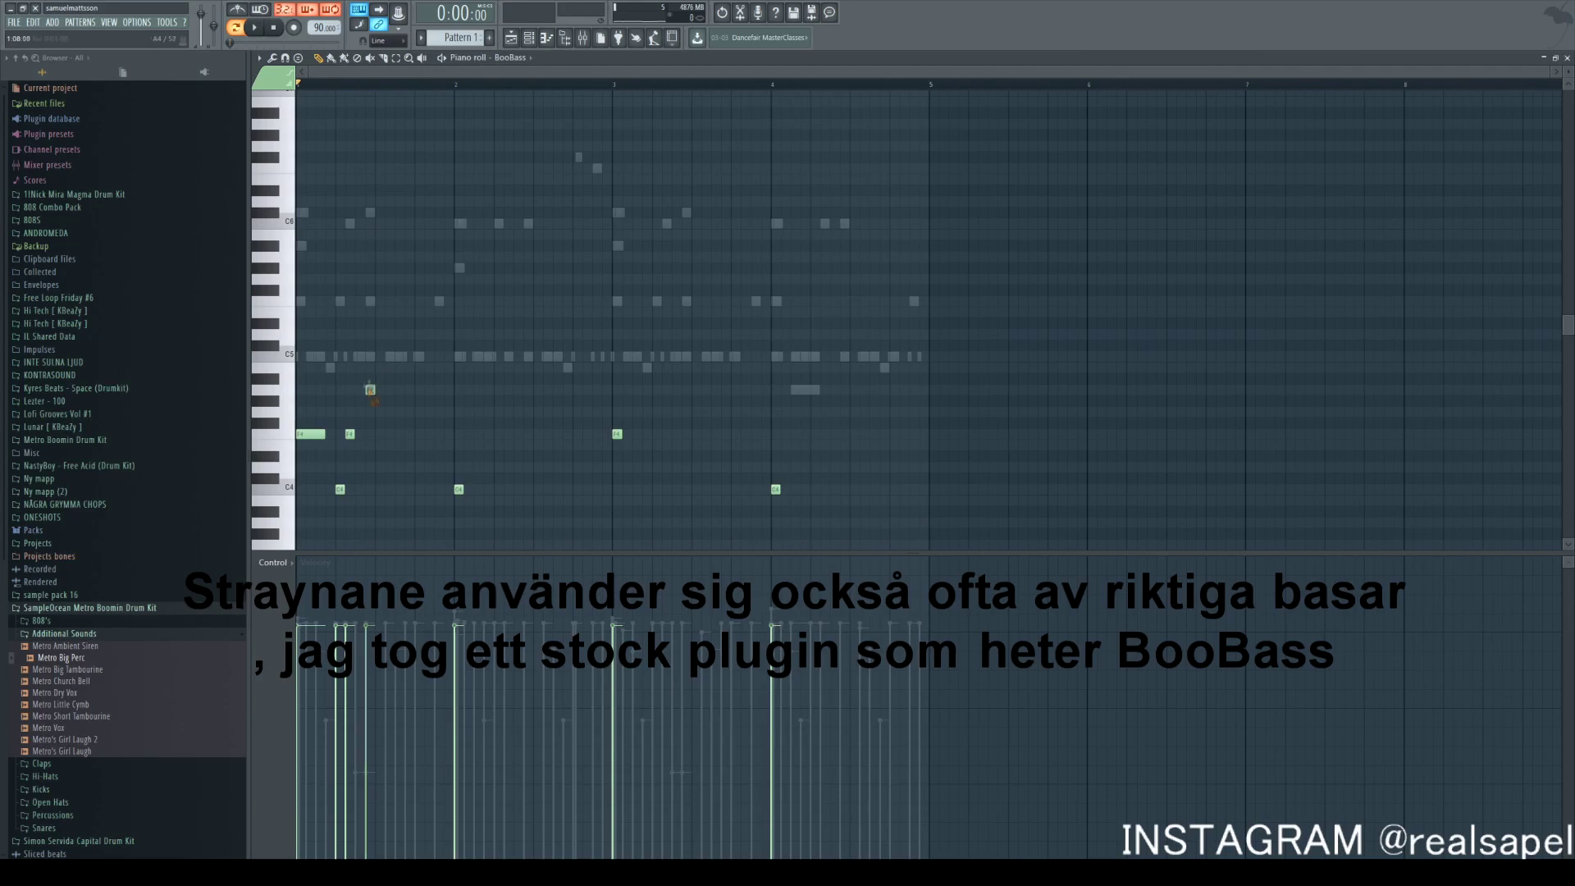
{"action": "key", "text": "space"}
{"action": "key", "text": "space"}
{"action": "key", "text": "space"}
Complete the bass line in bar 1 with short C#5 and C5 notes and a two-step F4 at its end
{"action": "left_click_drag", "start_coordinate": [413, 389], "coordinate": [366, 351]}
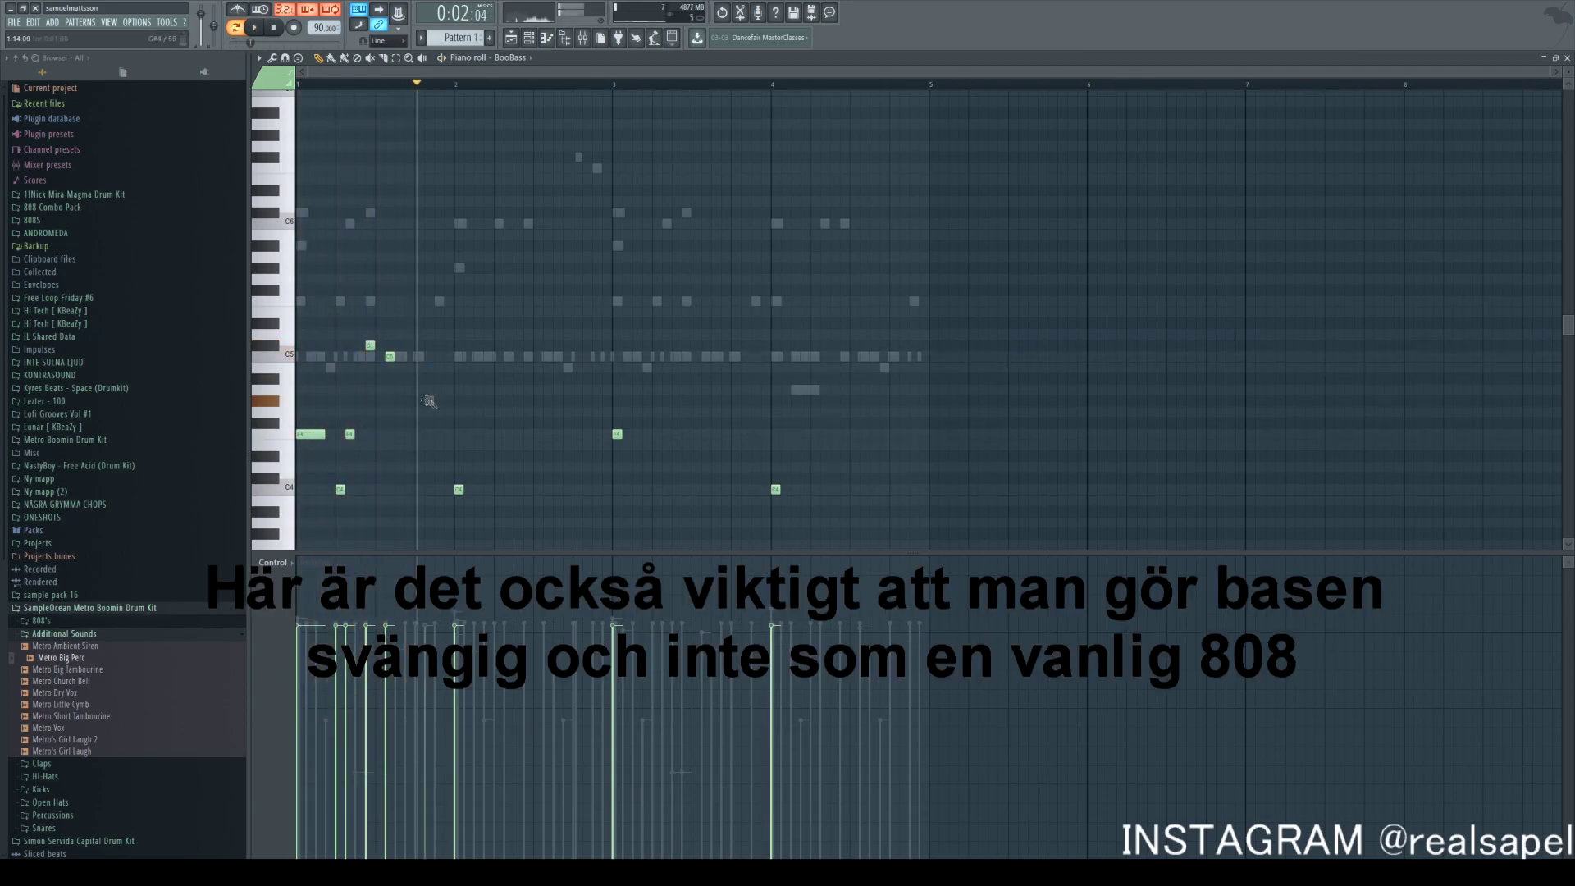
{"action": "left_click_drag", "start_coordinate": [428, 434], "coordinate": [452, 435]}
{"action": "key", "text": "space"}
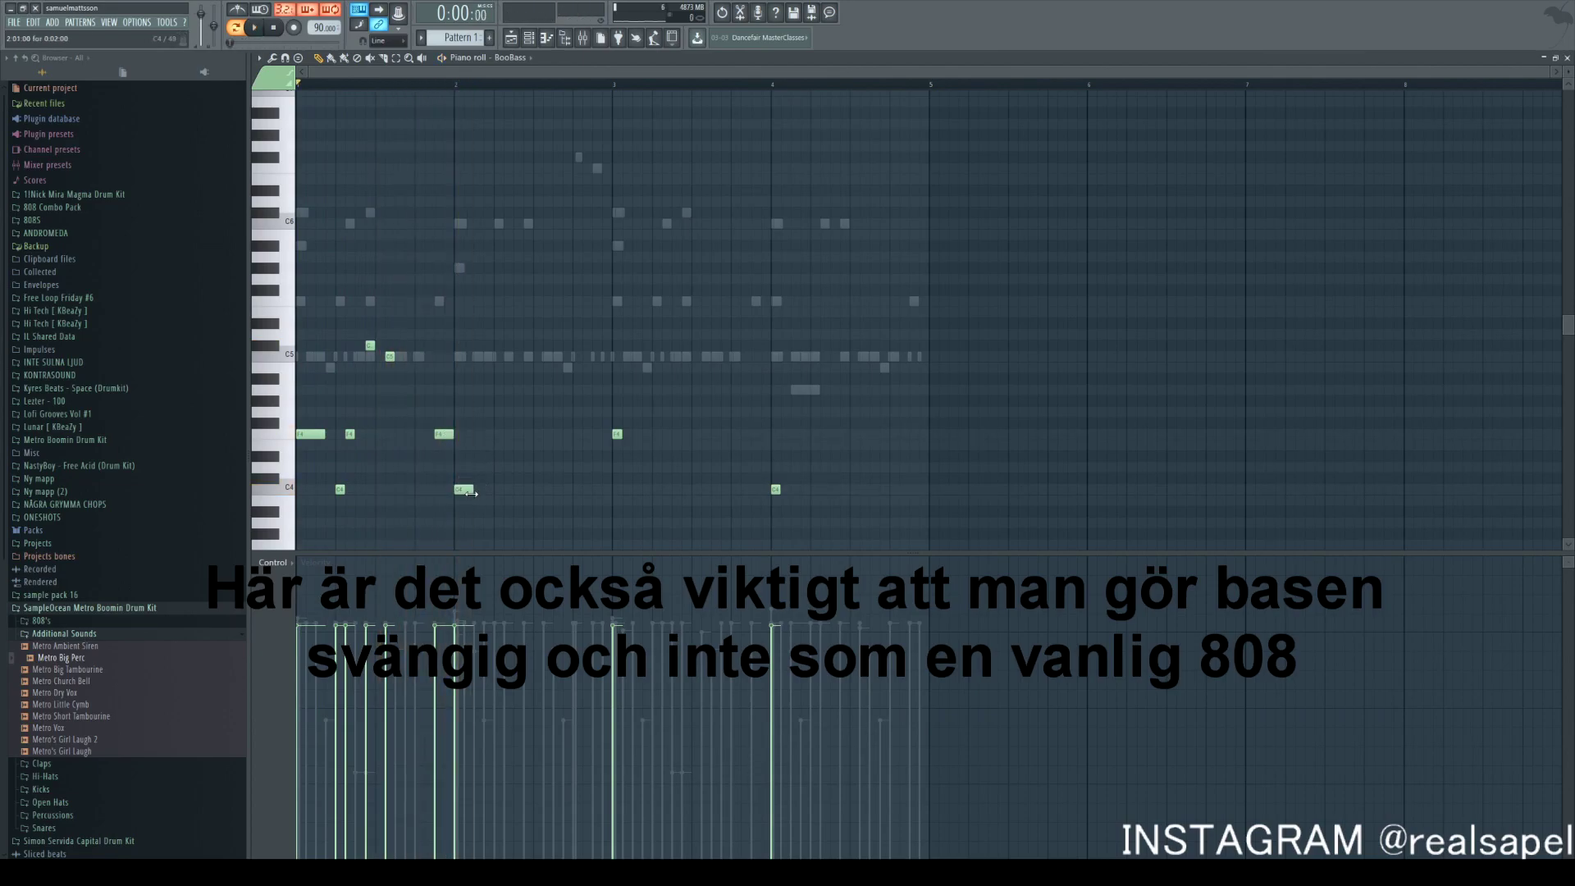
Build the start of bar 2's bass with a three-step C4 followed by one-step F4 and C4 notes, and play it
{"action": "left_click_drag", "start_coordinate": [505, 493], "coordinate": [496, 491]}
{"action": "left_click_drag", "start_coordinate": [530, 490], "coordinate": [512, 490]}
{"action": "right_click", "coordinate": [503, 434]}
{"action": "left_click", "coordinate": [499, 434]}
{"action": "key", "text": "space"}
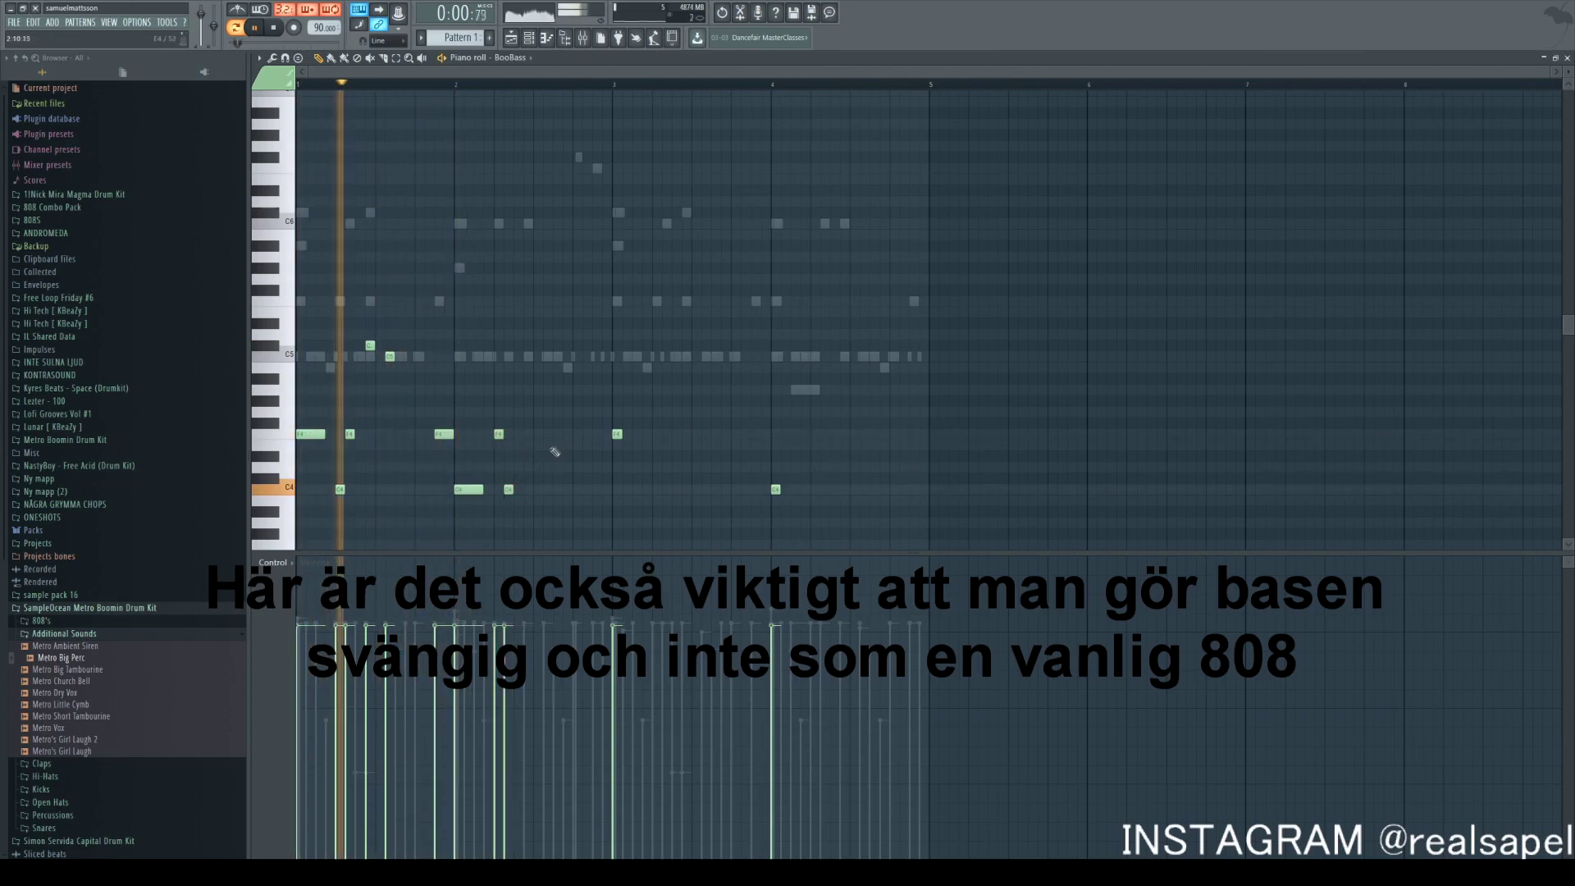
{"action": "key", "text": "space"}
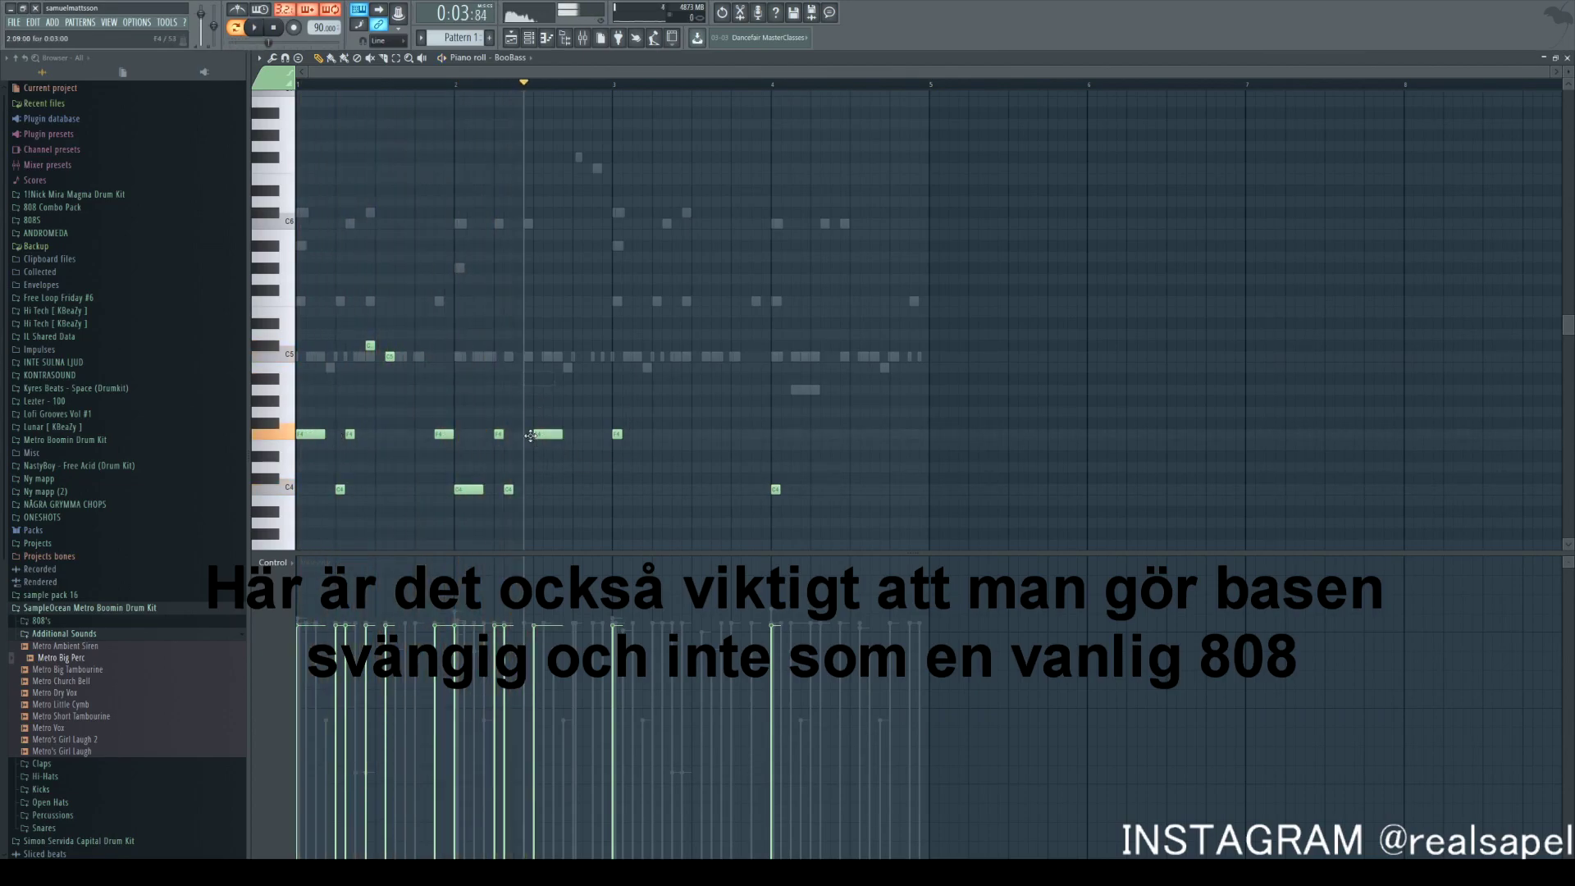
Finish bar 2's bass line with a two-step F4, a three-step C5 and three short F4 notes at the end
{"action": "key", "text": "space"}
{"action": "key", "text": "space"}
{"action": "key", "text": "space"}
{"action": "left_click_drag", "start_coordinate": [569, 357], "coordinate": [550, 356]}
{"action": "key", "text": "space"}
{"action": "key", "text": "space"}
{"action": "left_click_drag", "start_coordinate": [549, 434], "coordinate": [543, 434]}
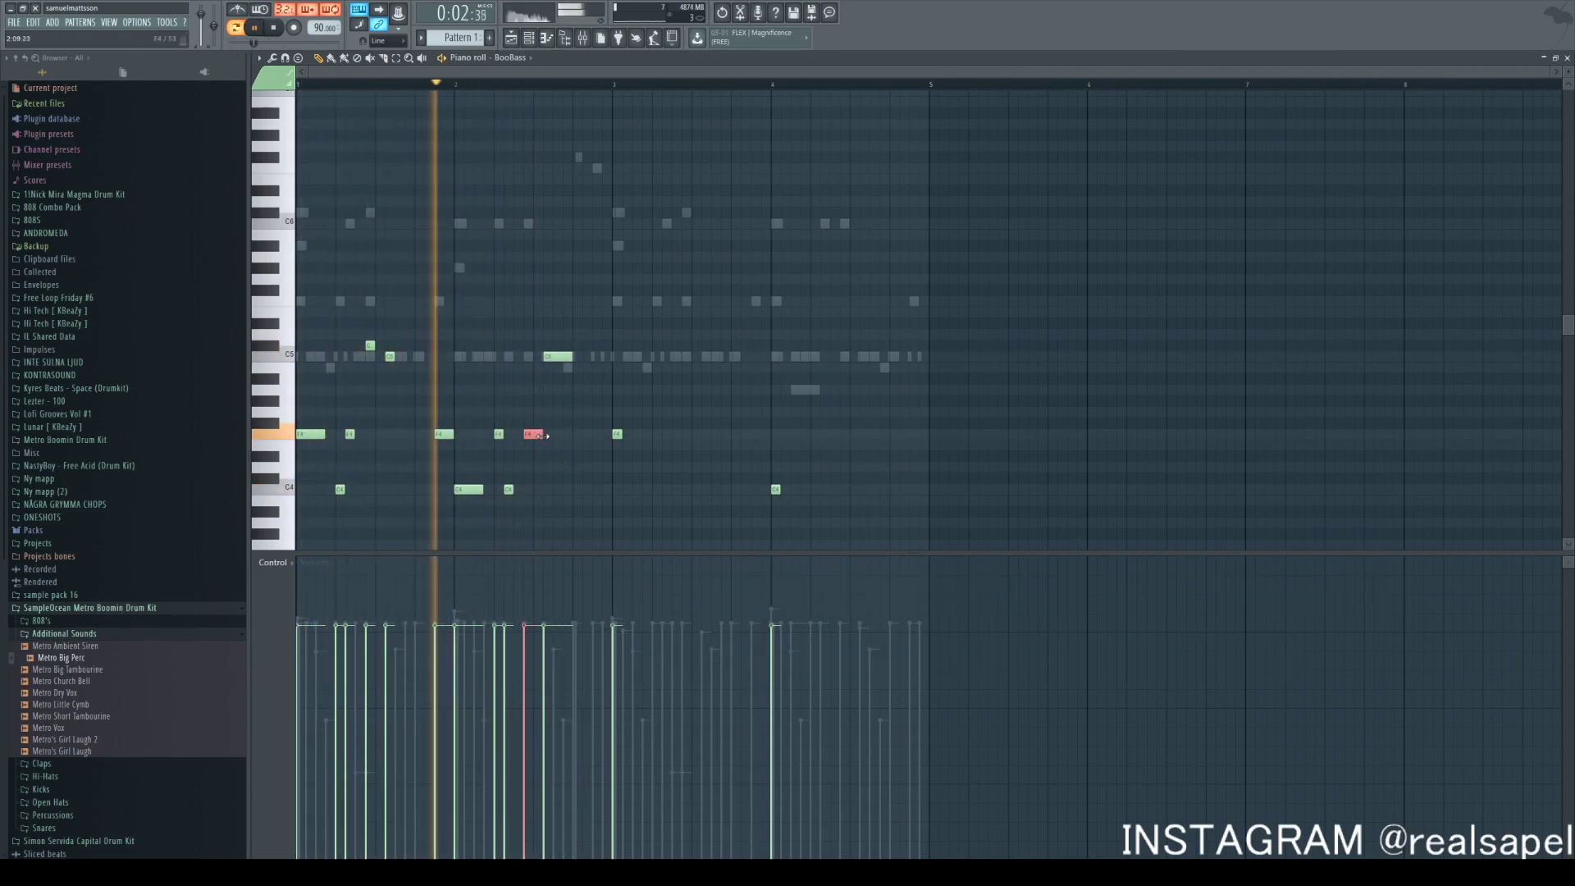
{"action": "left_click", "coordinate": [597, 434]}
{"action": "key", "text": "space"}
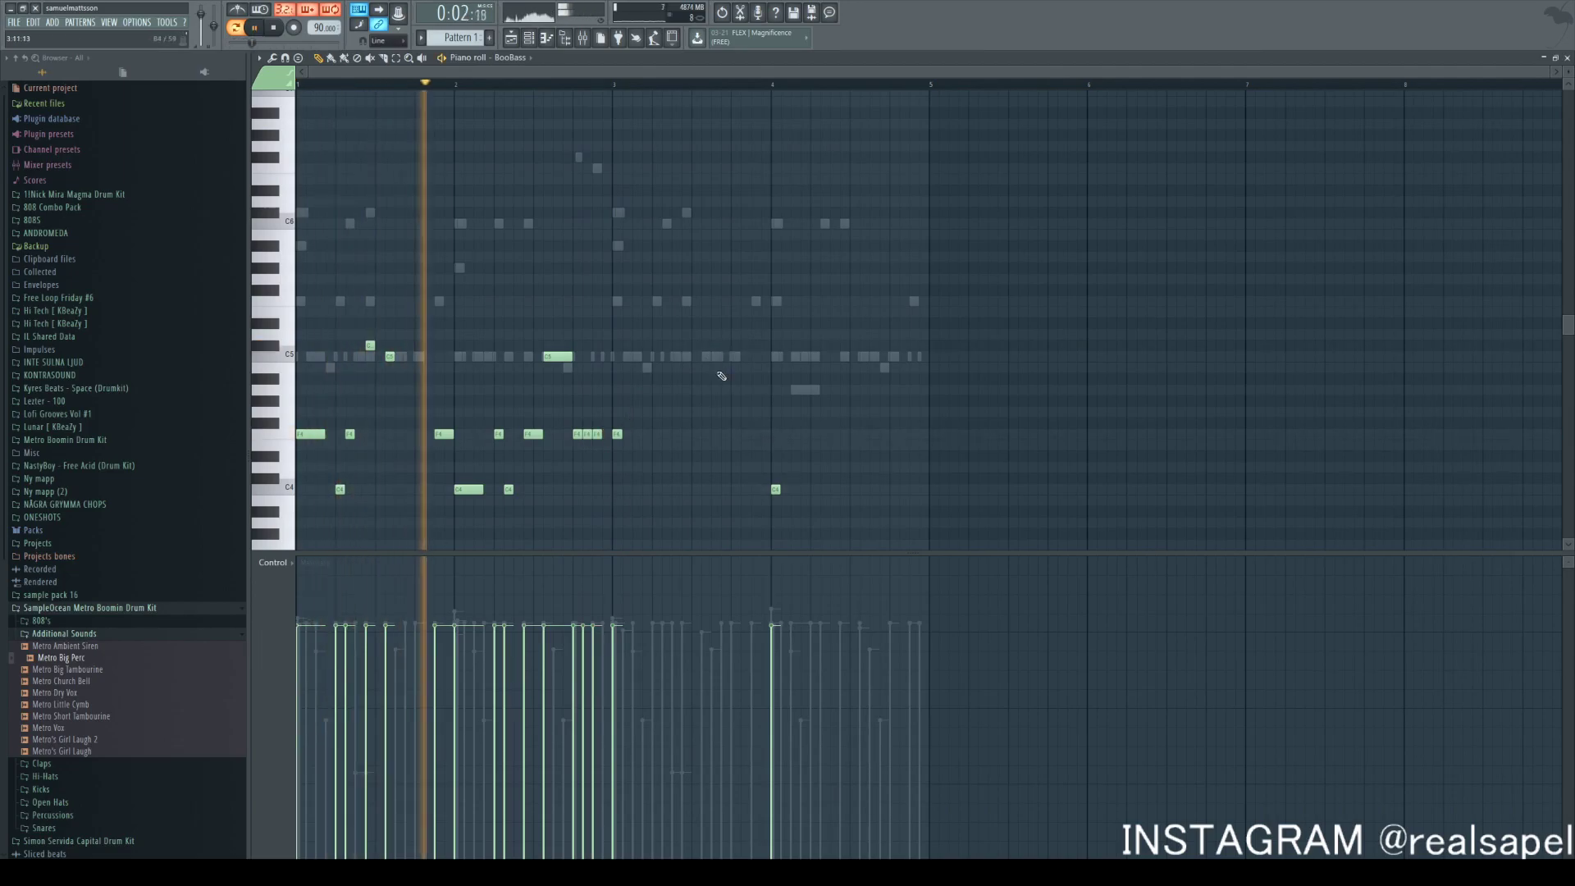
{"action": "key", "text": "space"}
Delete the bass notes in bars 3 and 4, duplicate the two-bar phrase into those bars and play it
{"action": "left_click_drag", "start_coordinate": [821, 518], "coordinate": [619, 408]}
{"action": "key", "text": "Delete"}
{"action": "key", "text": "ctrl+a"}
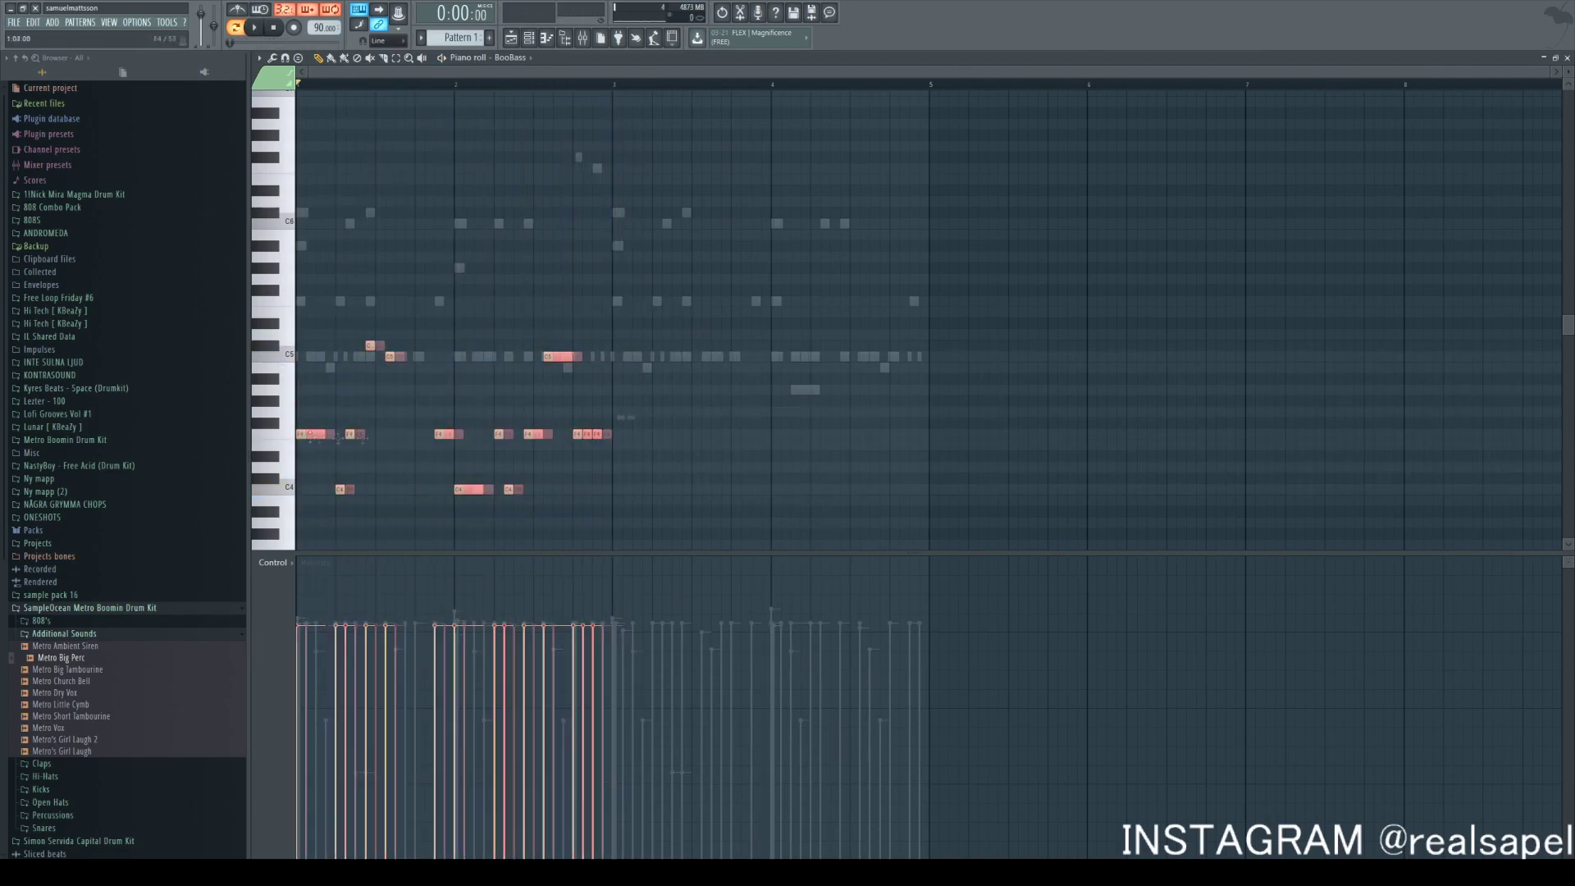
{"action": "key", "text": "ctrl+b"}
{"action": "left_click", "coordinate": [632, 415], "text": "ctrl"}
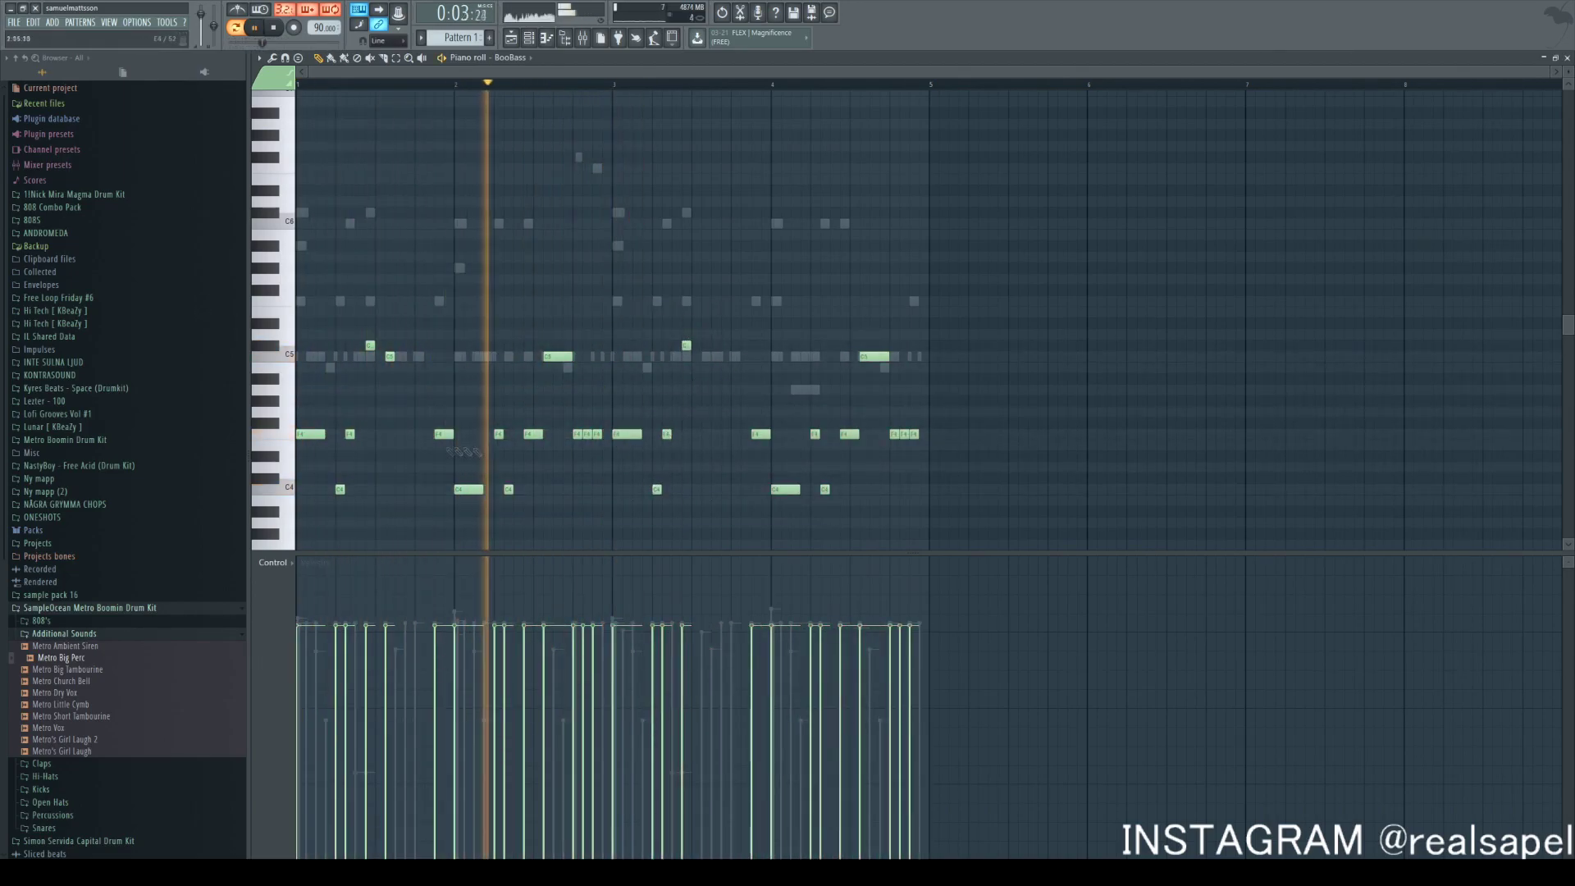
Try high F5 and E5 fill notes in the second half of bar 3 of the bass line
{"action": "key", "text": "space"}
{"action": "left_click", "coordinate": [735, 334]}
{"action": "left_click", "coordinate": [752, 345]}
{"action": "right_click", "coordinate": [756, 346]}
{"action": "left_click_drag", "start_coordinate": [735, 323], "coordinate": [735, 334]}
{"action": "key", "text": "space"}
{"action": "left_click", "coordinate": [613, 84]}
{"action": "key", "text": "ctrl+space"}
{"action": "left_click", "coordinate": [734, 302]}
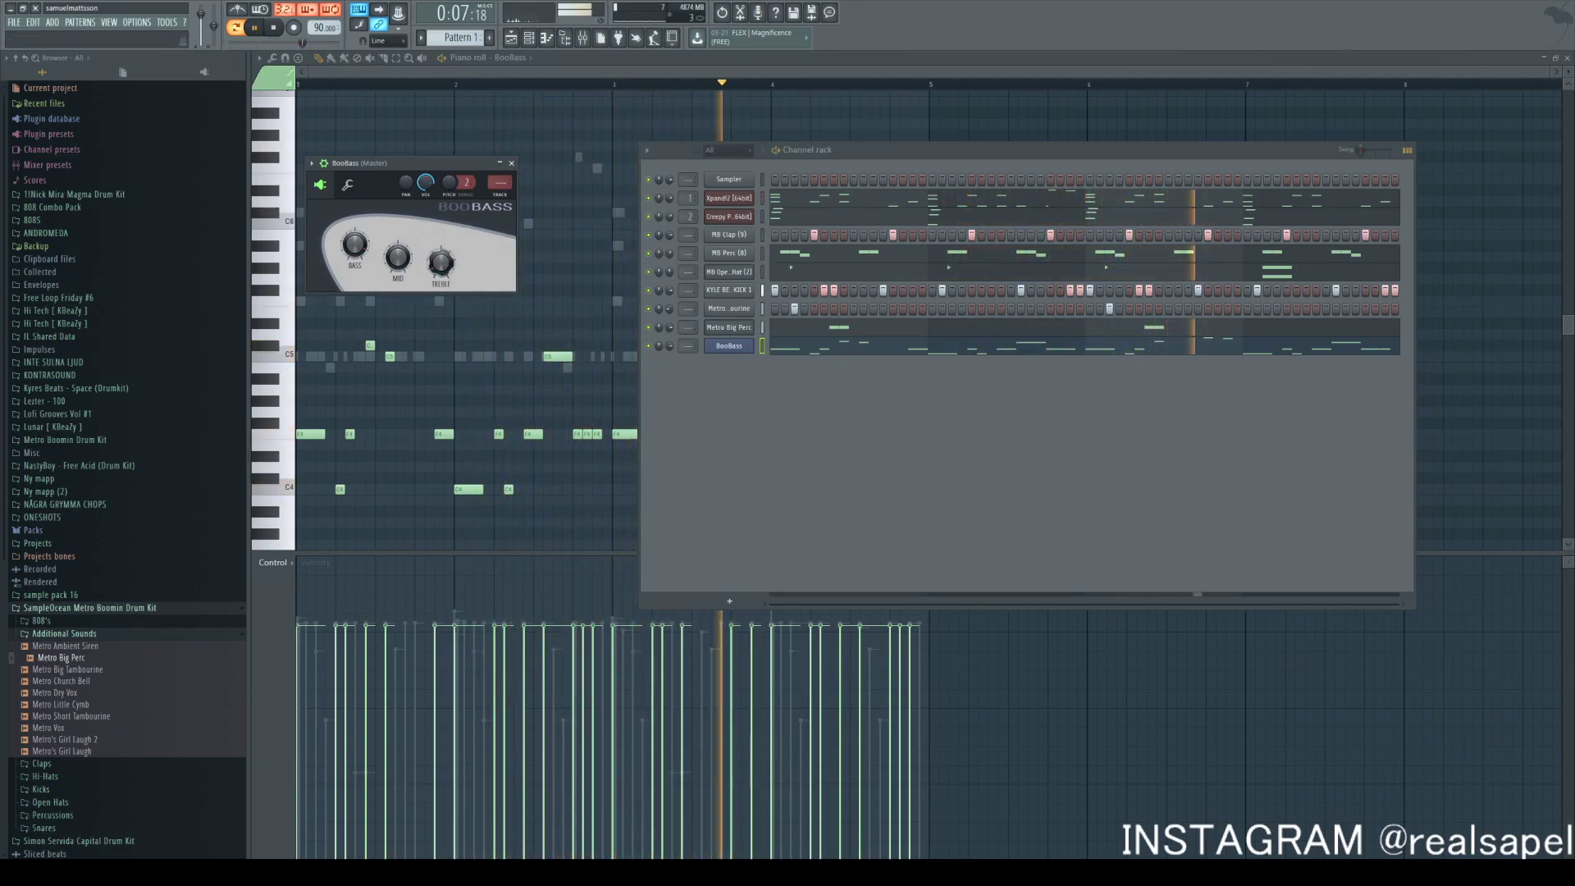
Hide the BooBass window and channel rack, and replace the last two short F4 notes of bar 2 with C#5 and C5
{"action": "key", "text": "space"}
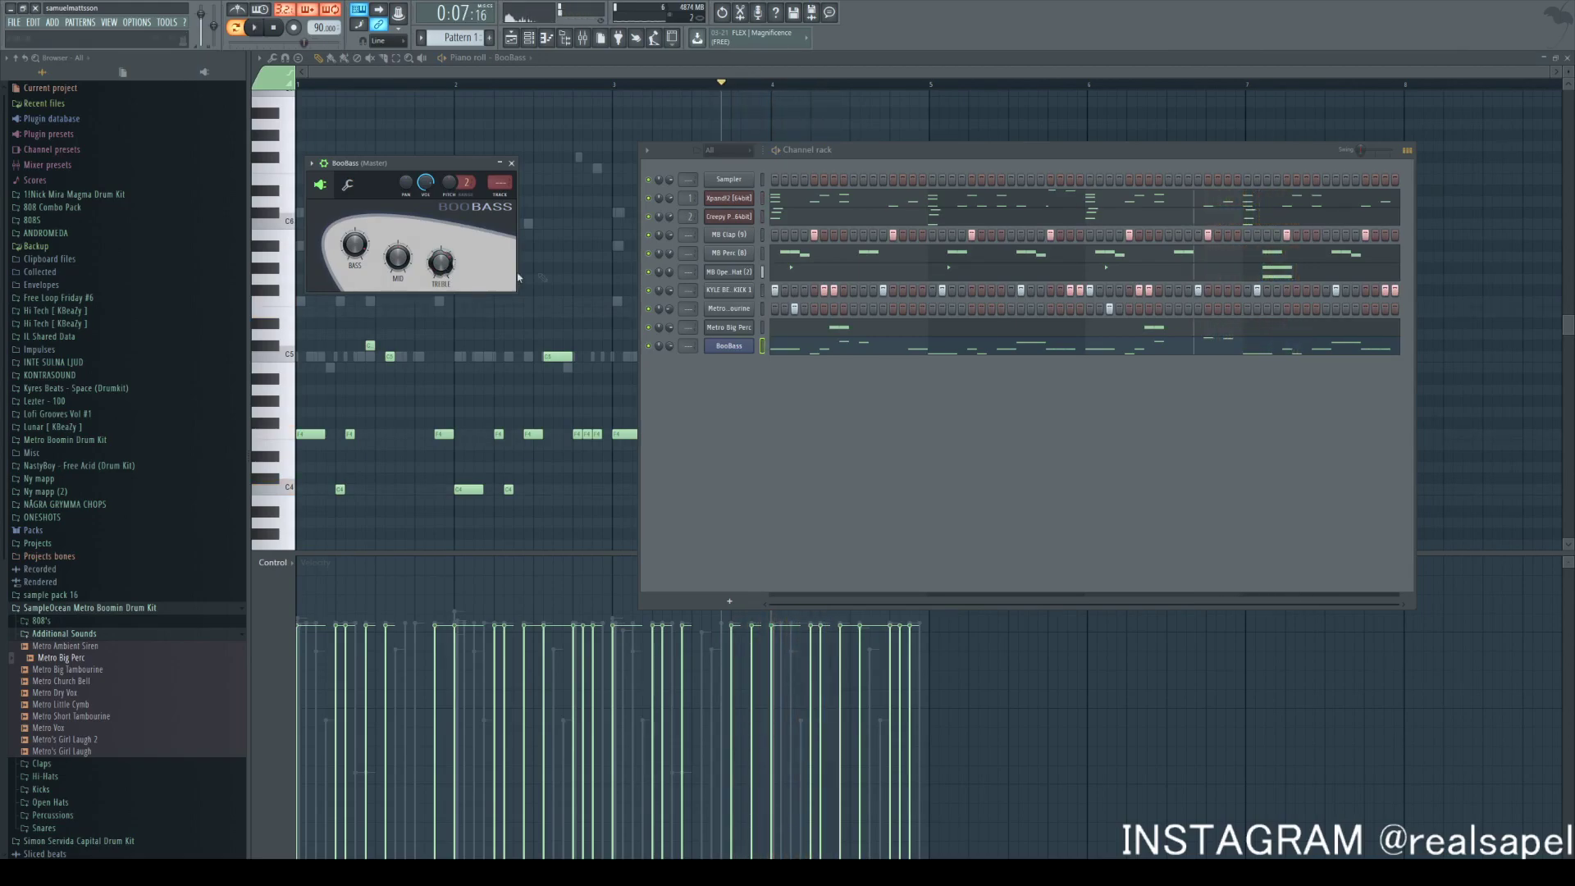
{"action": "left_click", "coordinate": [511, 163]}
{"action": "left_click", "coordinate": [546, 38]}
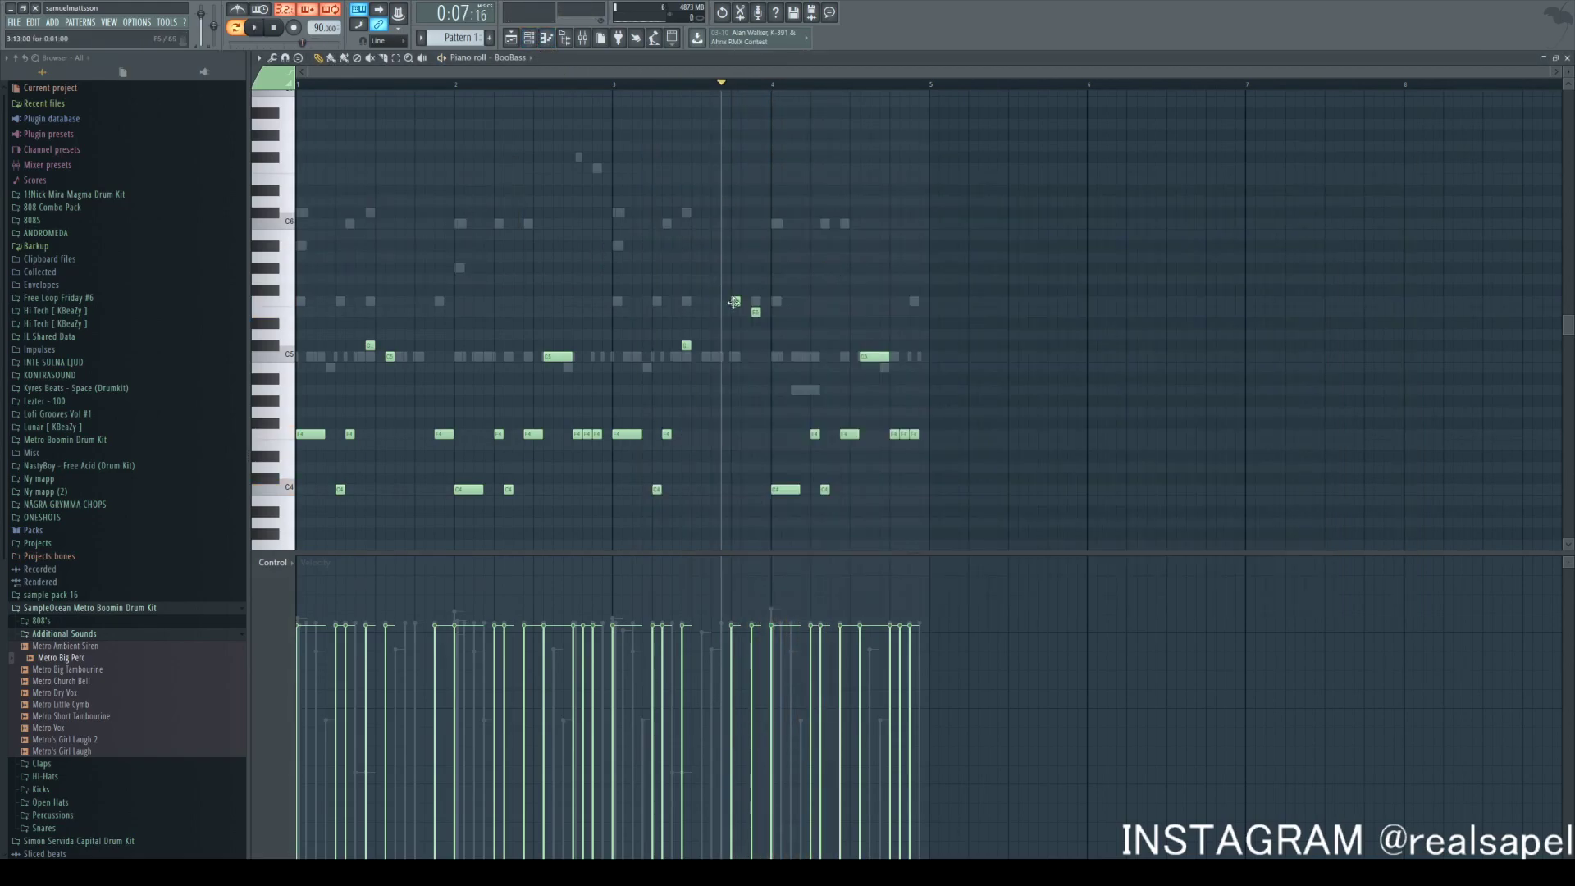
{"action": "key", "text": "space"}
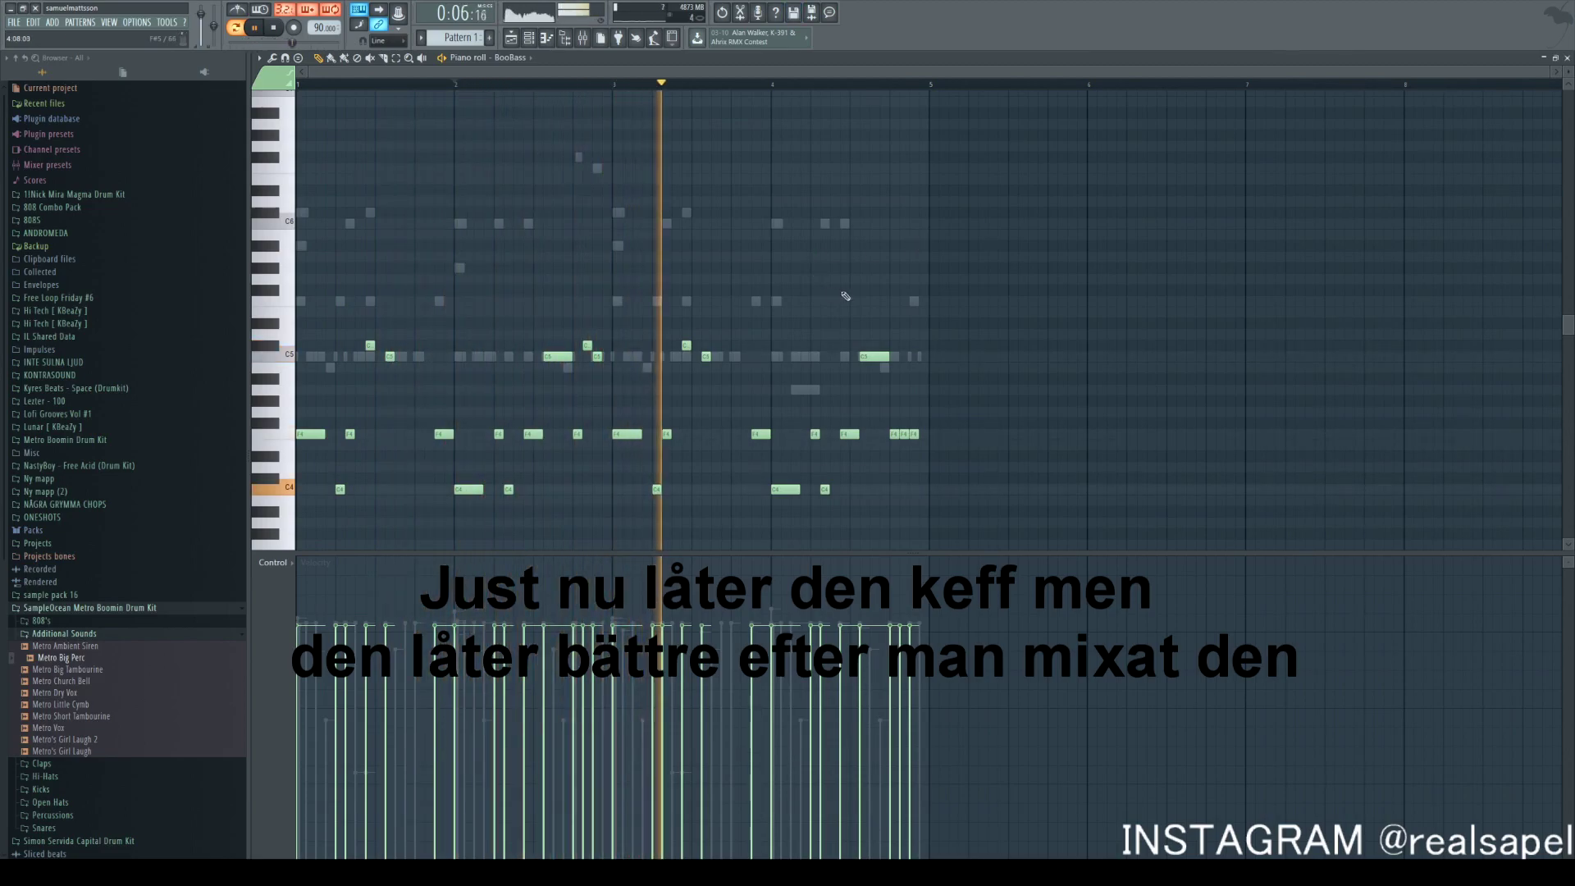
{"action": "key", "text": "space"}
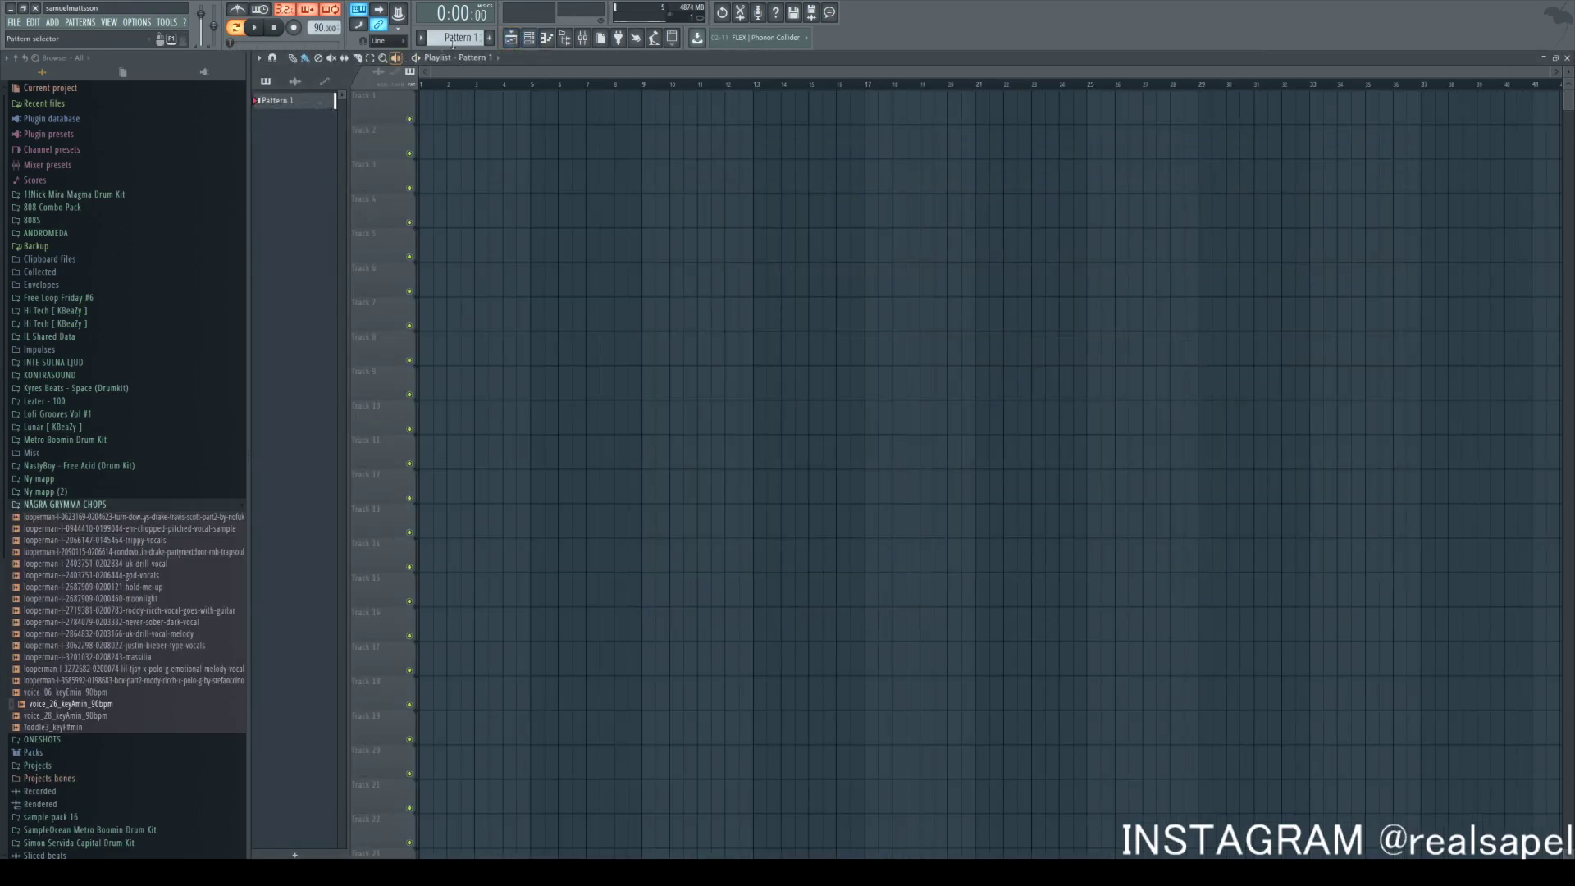
Split Pattern 1 by channel and place the nine resulting patterns at bar 1 on playlist tracks 1 to 9
{"action": "left_click", "coordinate": [458, 37]}
{"action": "left_click", "coordinate": [518, 206]}
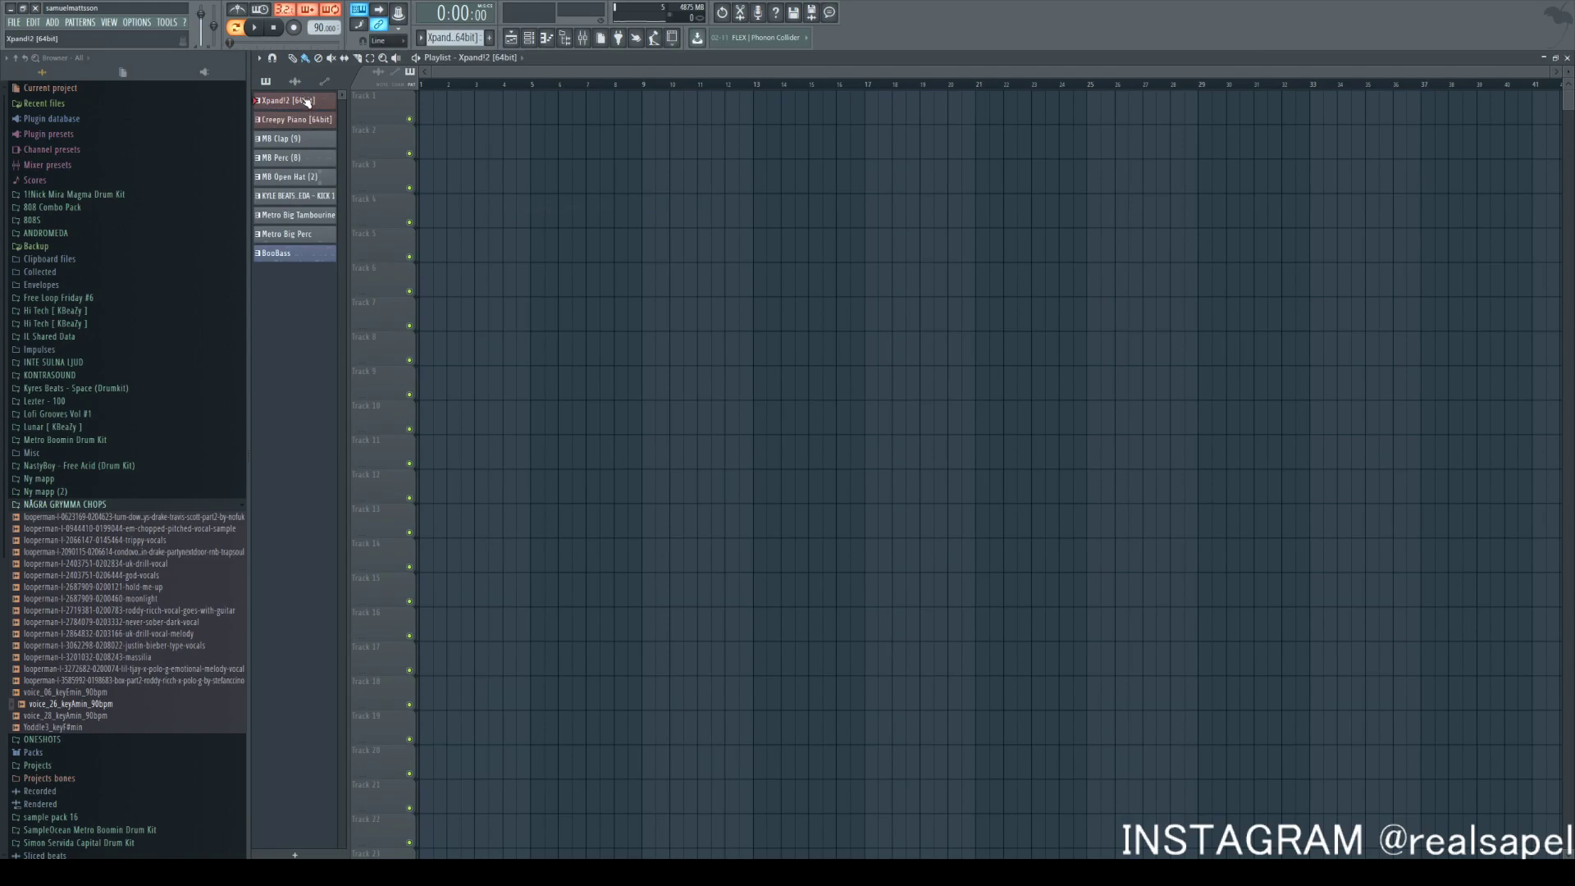
{"action": "left_click_drag", "start_coordinate": [306, 255], "coordinate": [431, 107]}
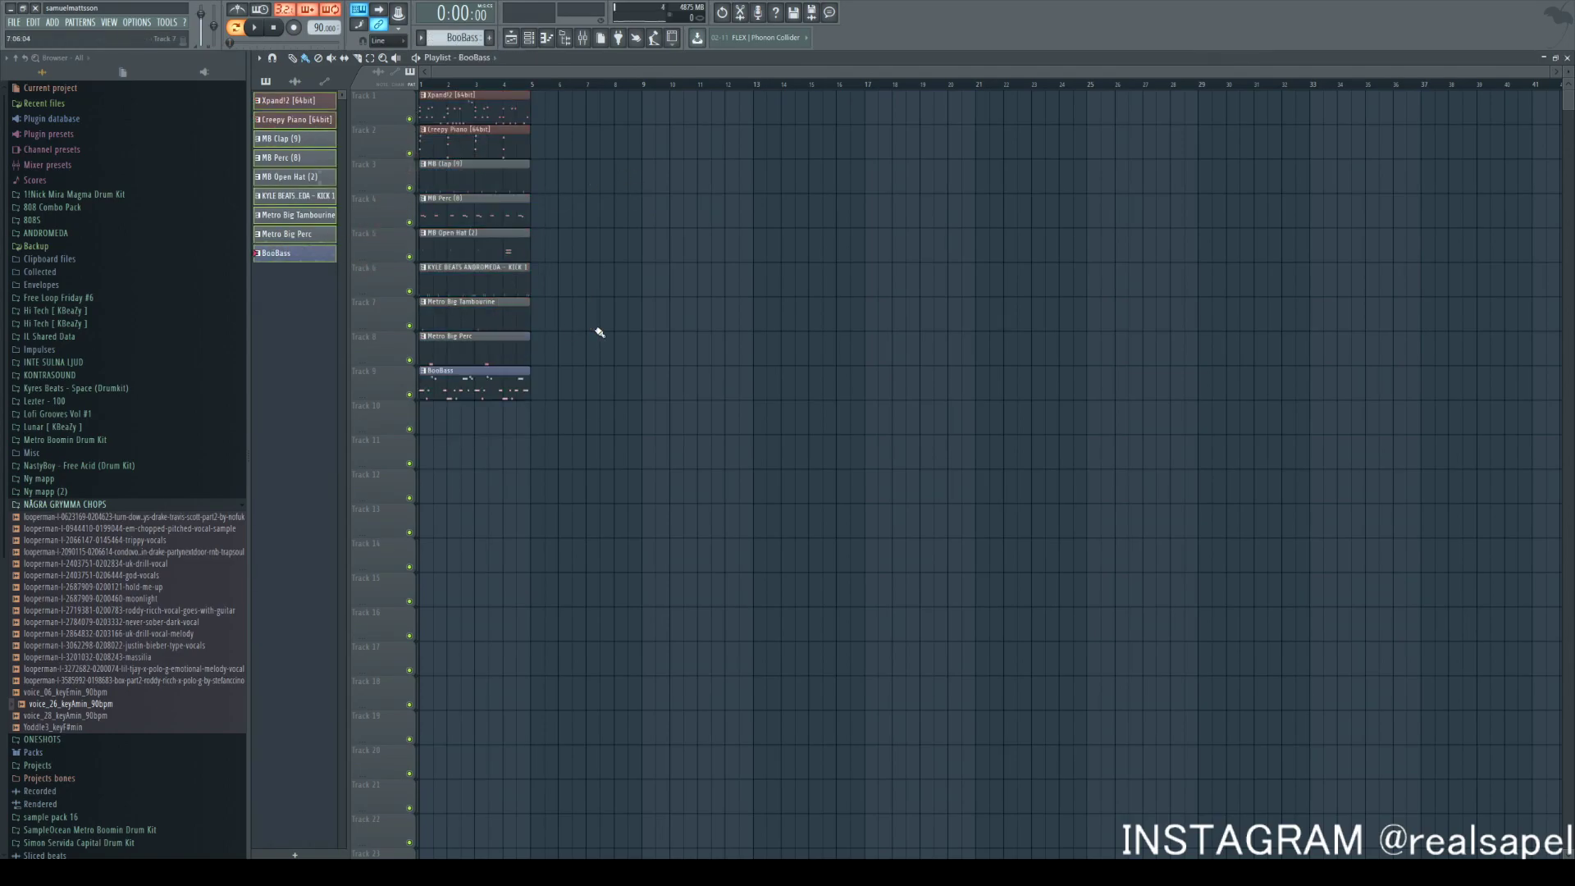
Duplicate the four-bar block of all nine clips until the arrangement fills 32 bars, and clear the time selection
{"action": "double_click", "coordinate": [435, 86]}
{"action": "left_click_drag", "start_coordinate": [442, 85], "coordinate": [345, 90]}
{"action": "key", "text": "ctrl+b"}
{"action": "key", "text": "ctrl+b"}
{"action": "key", "text": "ctrl+b"}
{"action": "key", "text": "ctrl+b"}
{"action": "key", "text": "ctrl+b"}
{"action": "key", "text": "ctrl+b"}
{"action": "key", "text": "ctrl+b"}
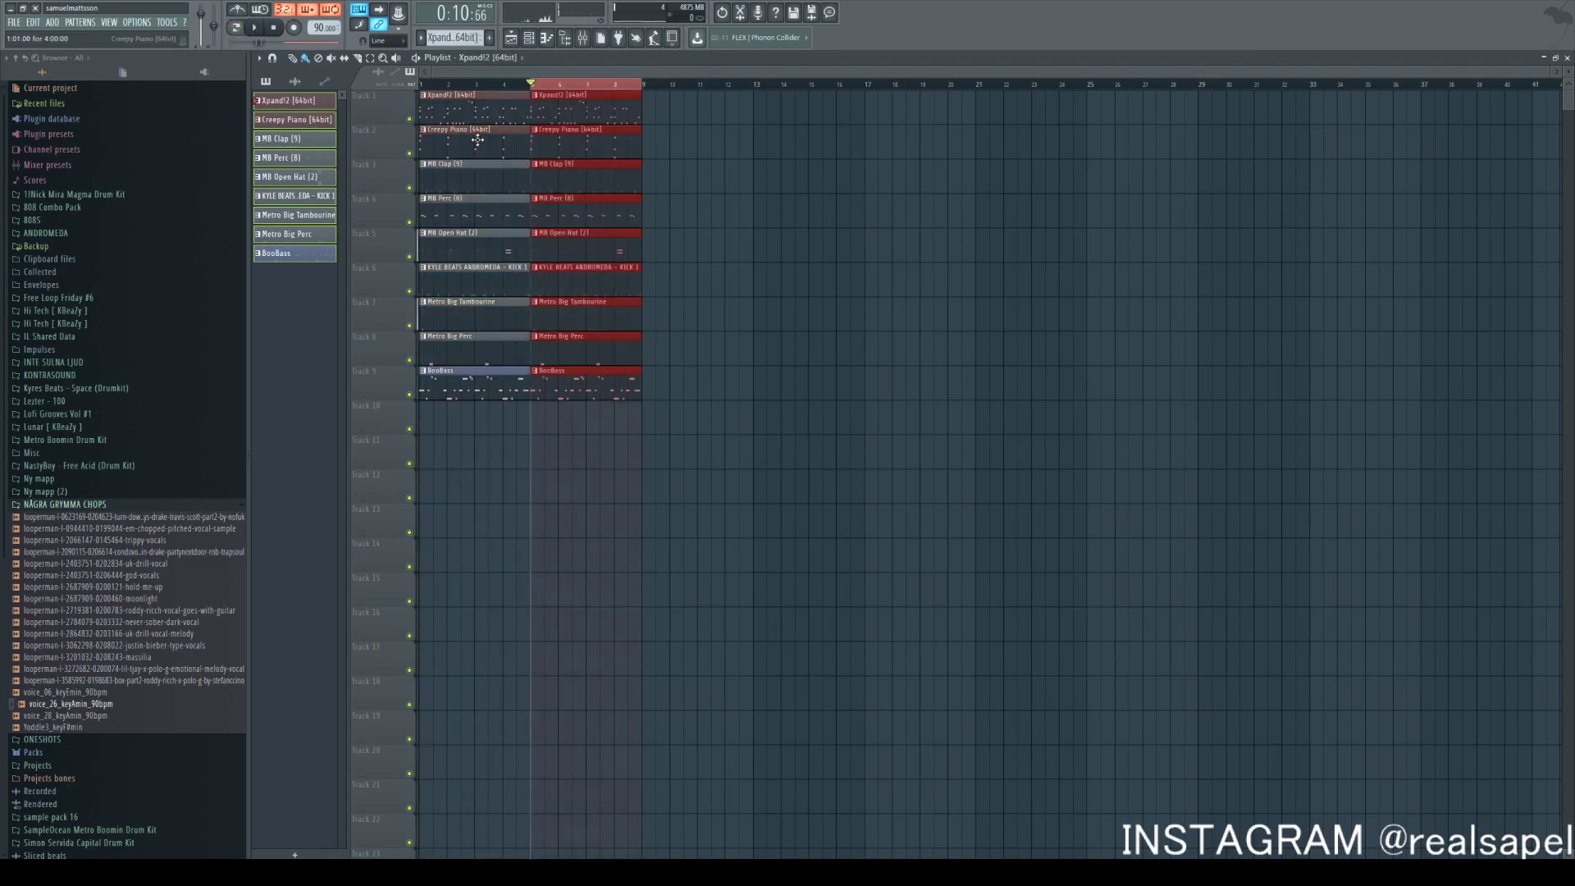
{"action": "right_click", "coordinate": [510, 86]}
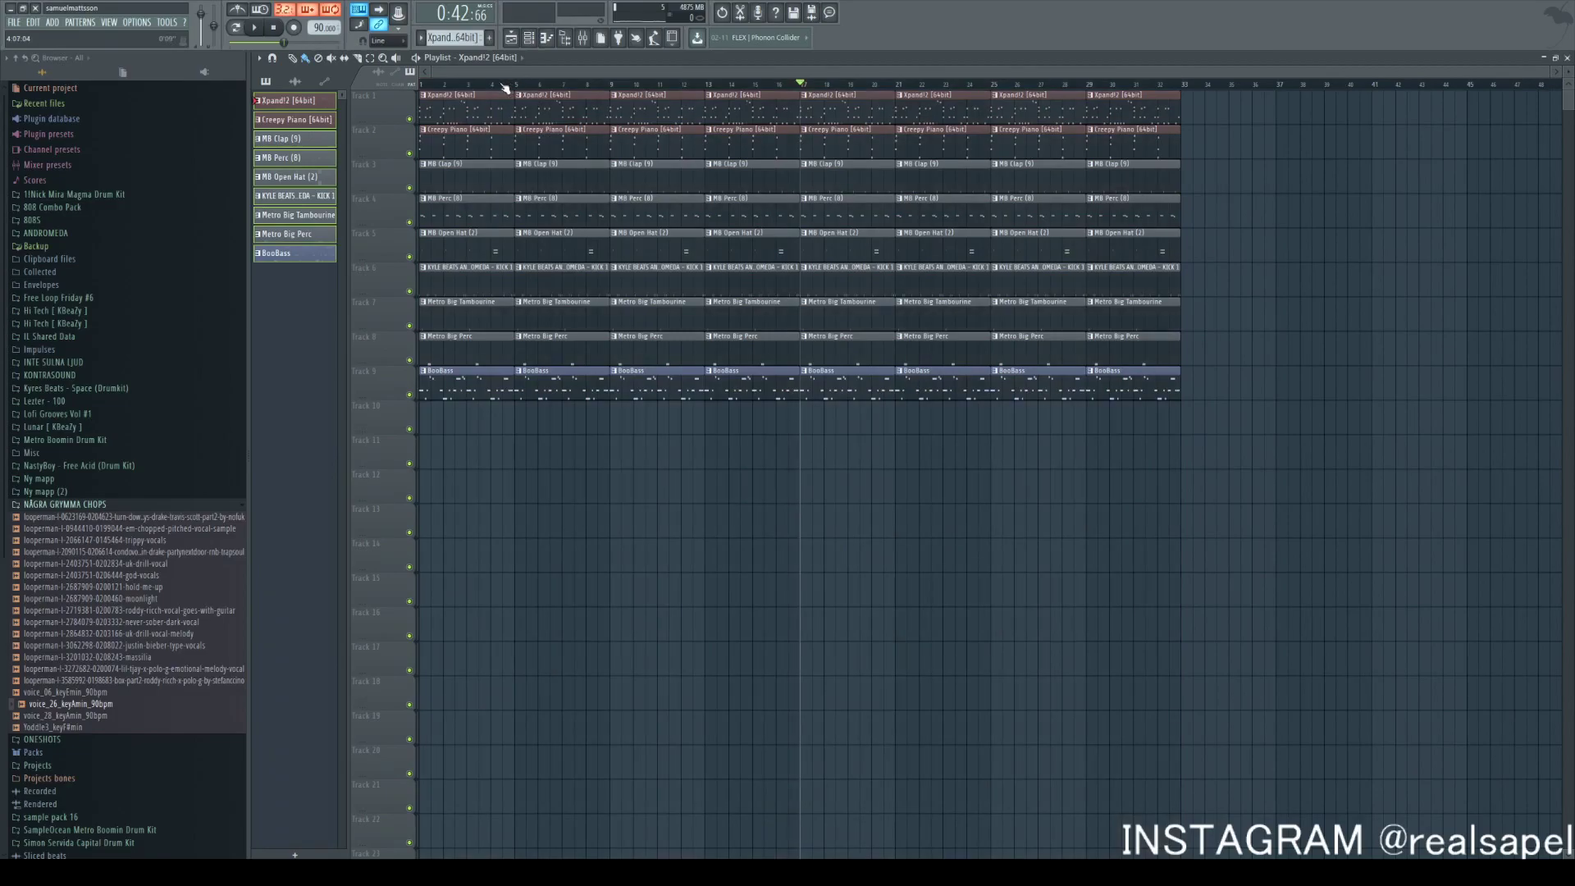
Remove every clip except Xpand!2 from the first four bars and play the arrangement
{"action": "left_click_drag", "start_coordinate": [467, 150], "coordinate": [451, 389]}
{"action": "key", "text": "space"}
{"action": "key", "text": "space"}
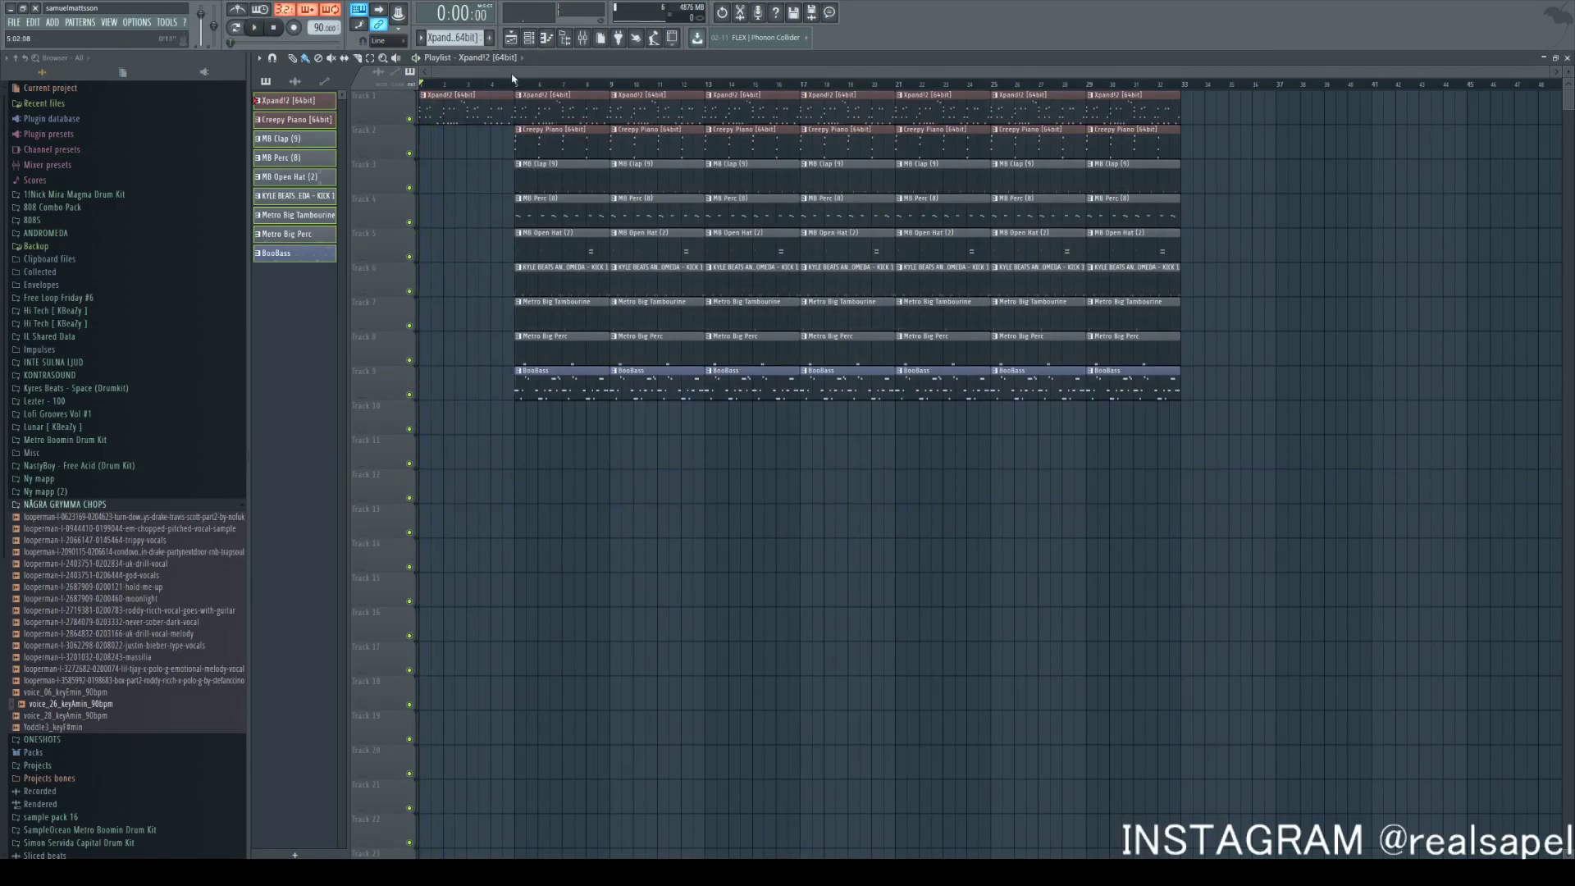
{"action": "scroll", "coordinate": [468, 474], "scroll_direction": "up", "scroll_amount": 4, "text": "ctrl"}
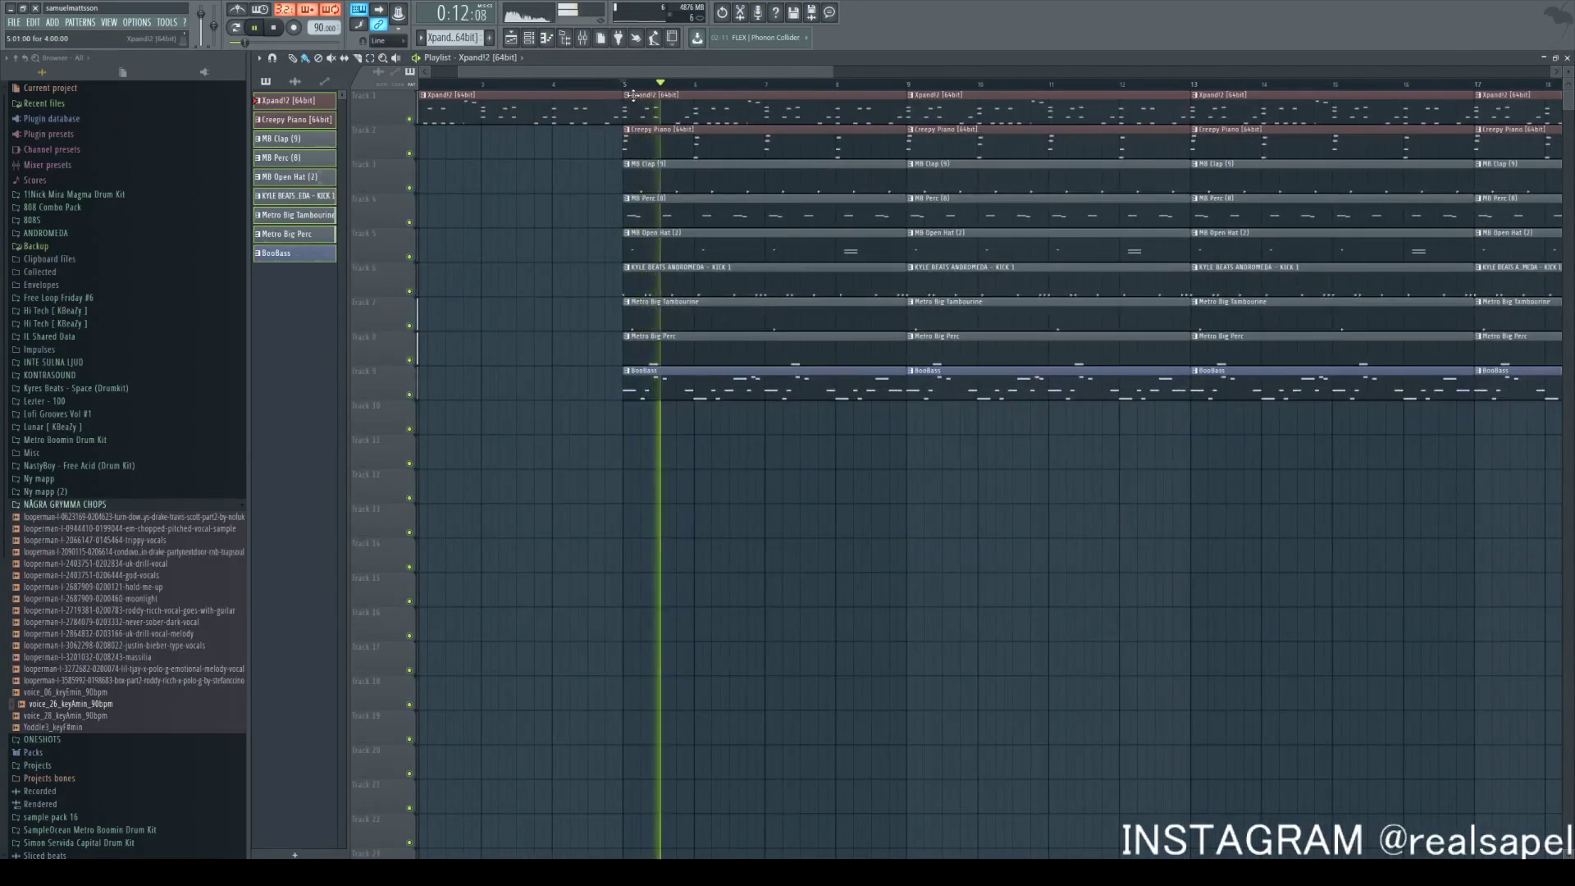
Route the channels from MB Clap onward to their own mixer tracks starting at insert 3, and check them in the mixer
{"action": "left_click", "coordinate": [582, 38]}
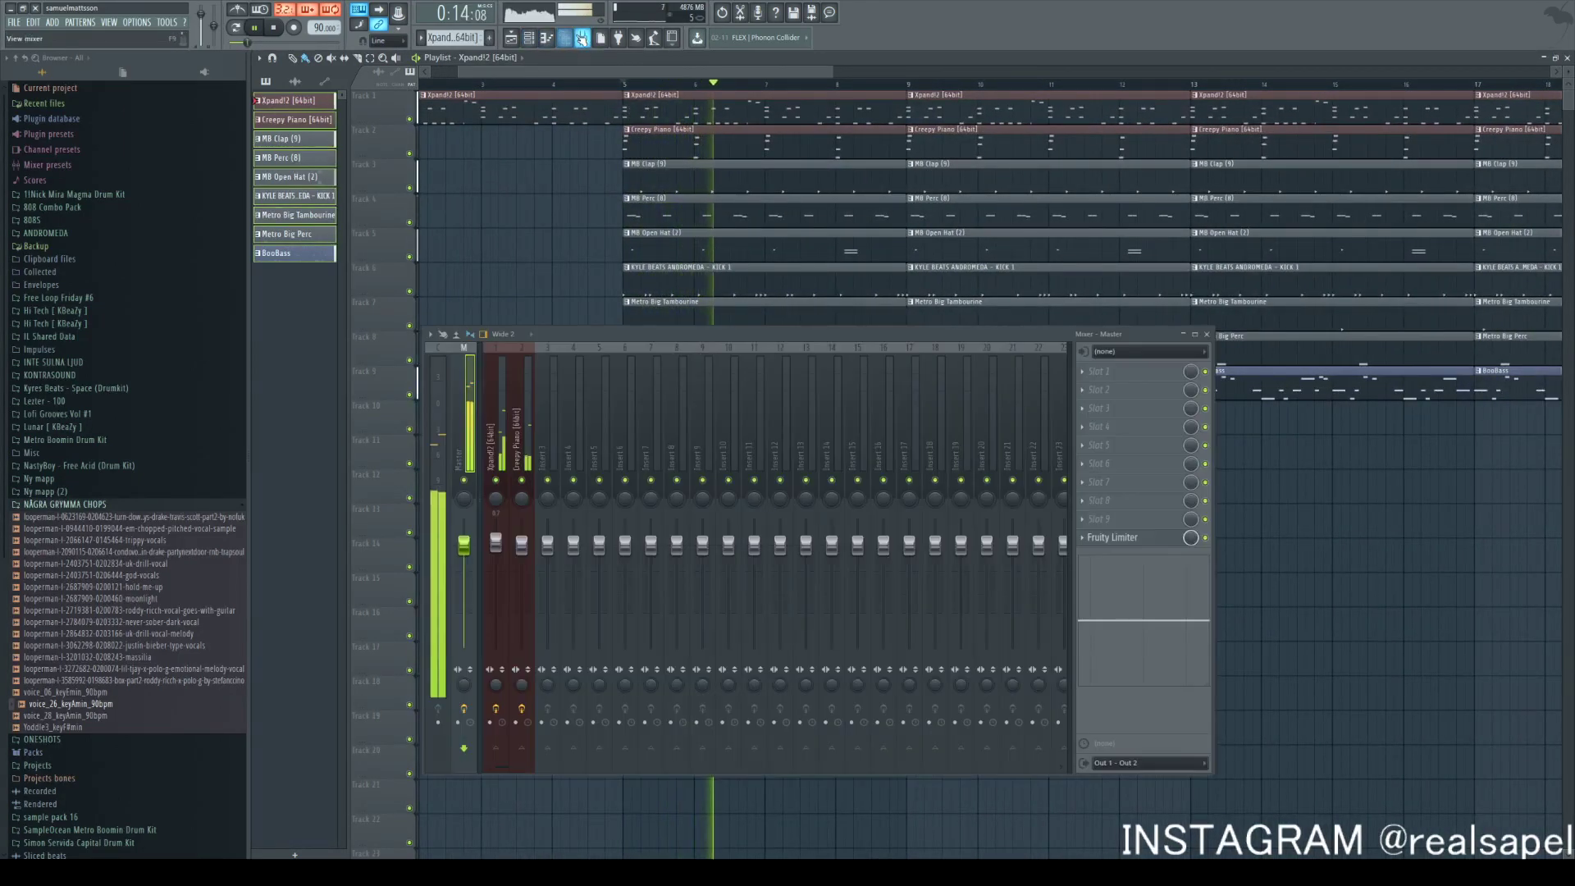
{"action": "key", "text": "space"}
{"action": "left_click", "coordinate": [530, 39]}
{"action": "key", "text": "space"}
{"action": "key", "text": "space"}
{"action": "left_click_drag", "start_coordinate": [550, 424], "coordinate": [892, 430]}
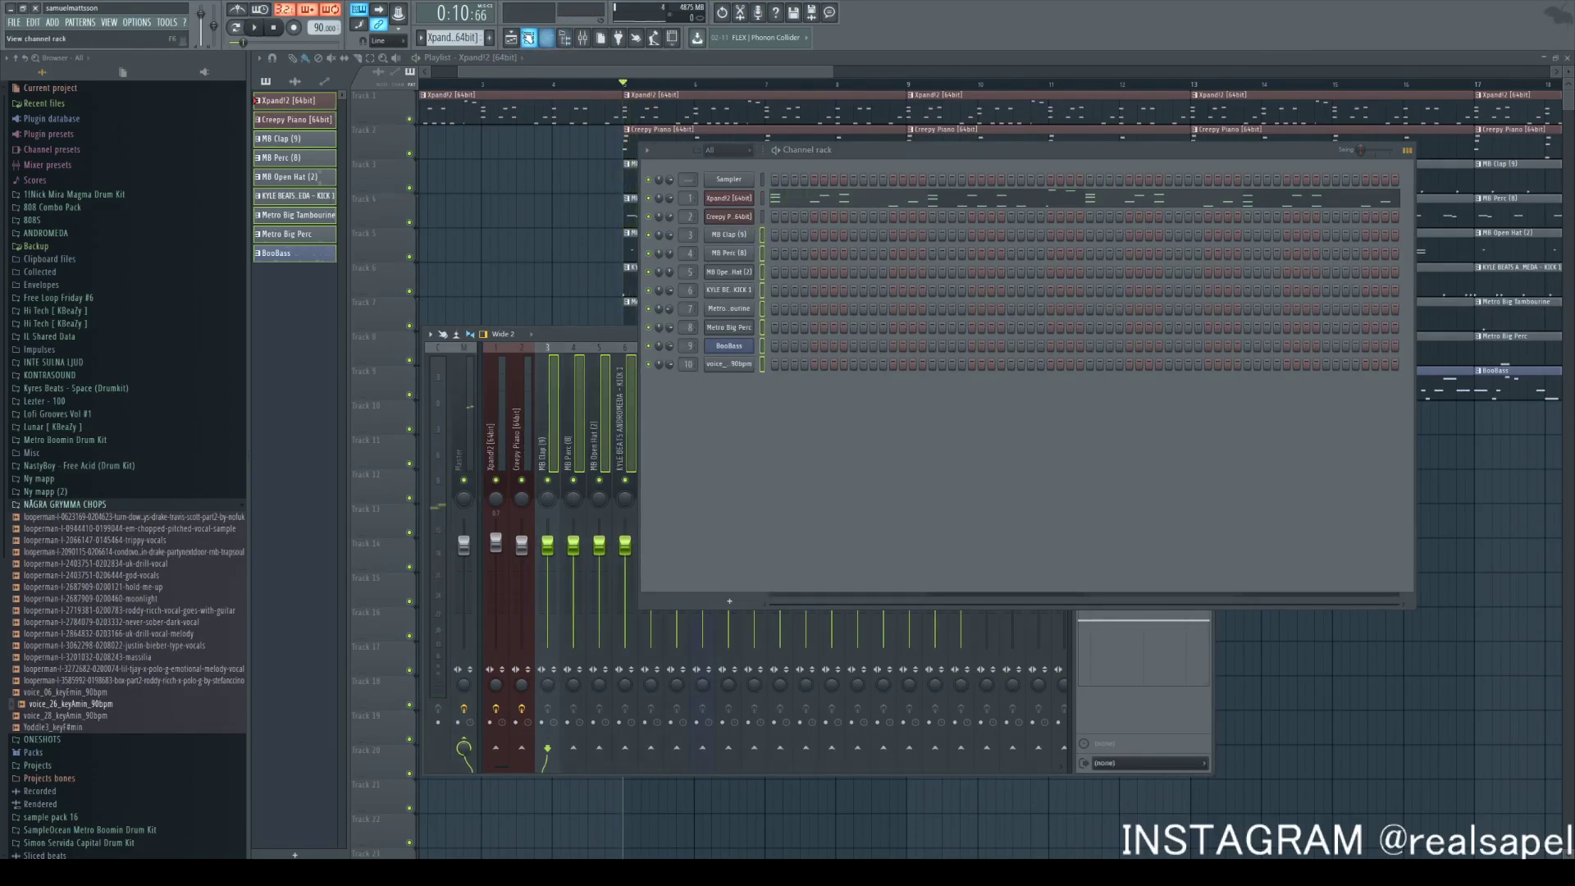
{"action": "left_click", "coordinate": [547, 38]}
{"action": "double_click", "coordinate": [657, 335]}
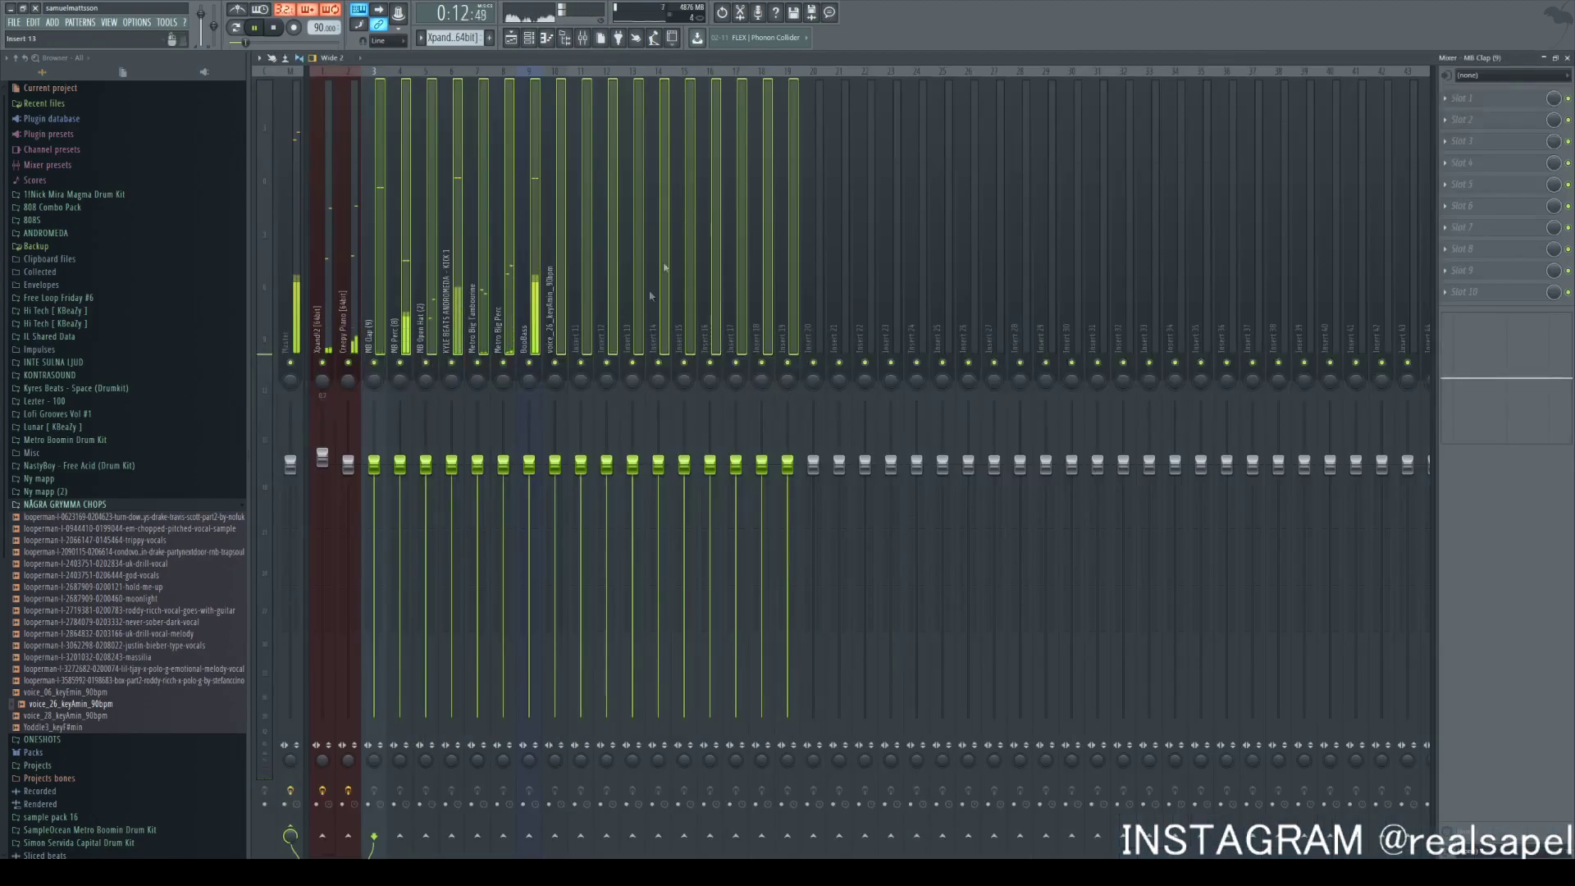
{"action": "left_click", "coordinate": [787, 69]}
{"action": "double_click", "coordinate": [795, 58]}
Add Fruity Parametric EQ 2 to the BooBass mixer track, roll off its highs and lower the track's volume
{"action": "left_click", "coordinate": [619, 422]}
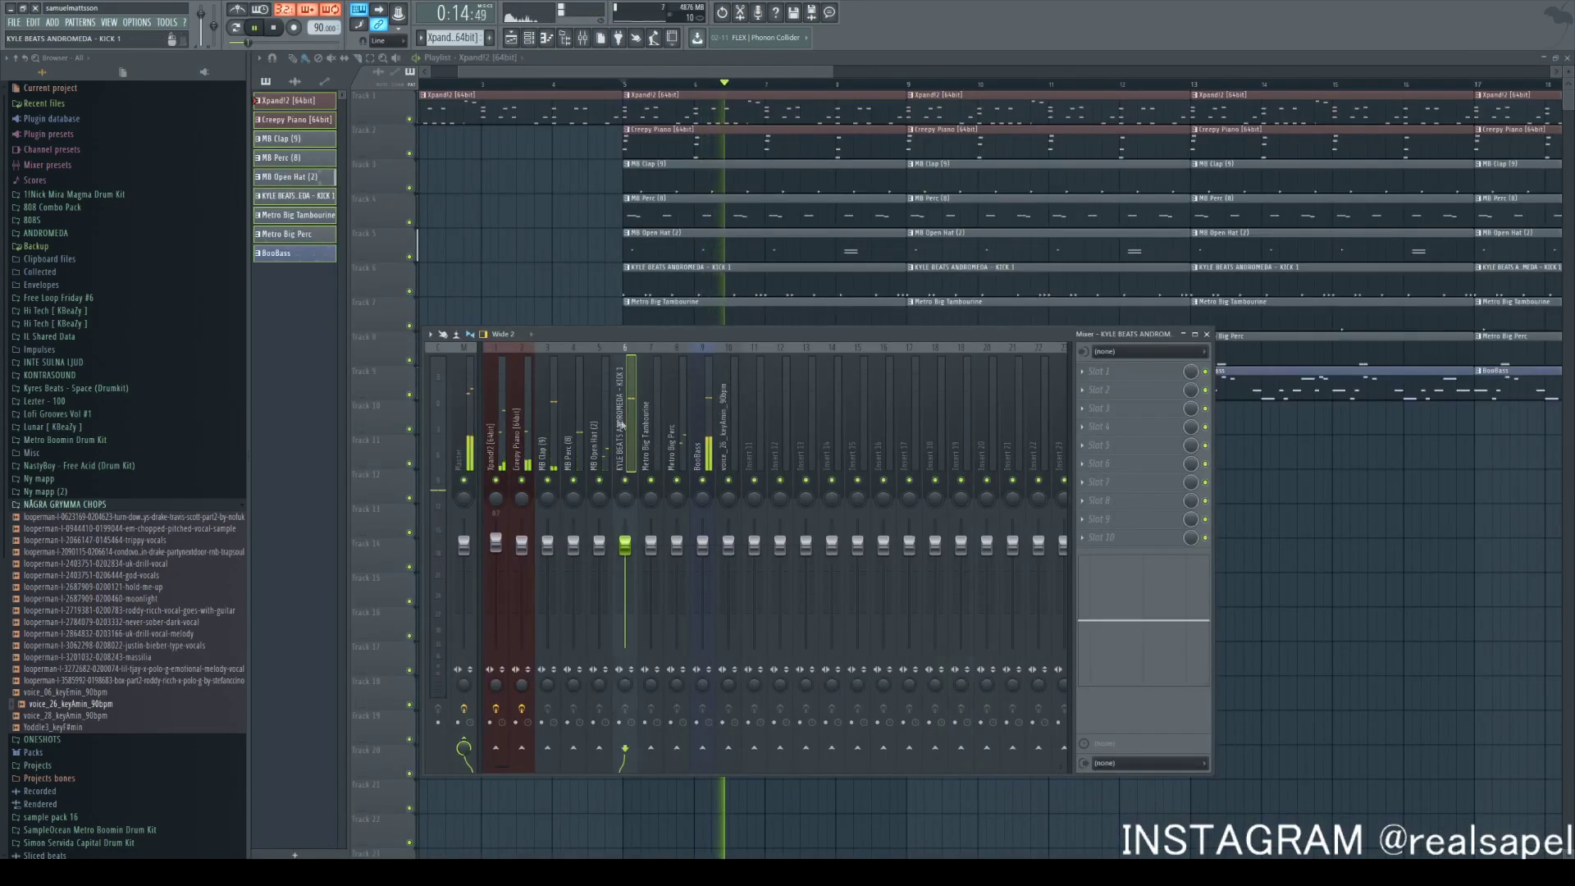
{"action": "left_click", "coordinate": [1105, 366]}
{"action": "left_click", "coordinate": [1276, 525]}
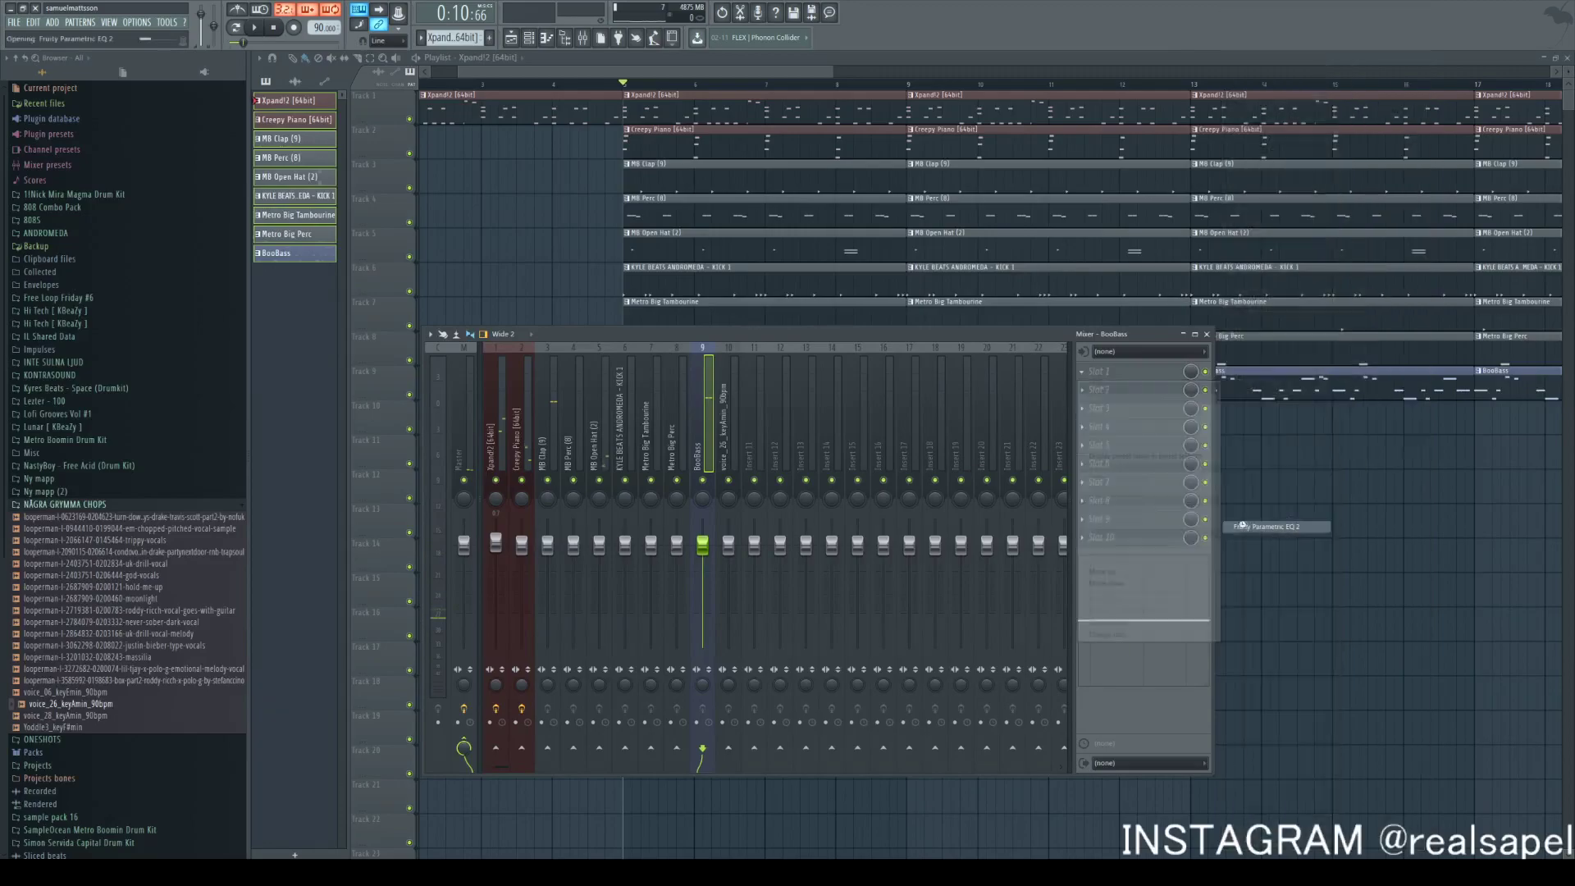
{"action": "left_click_drag", "start_coordinate": [501, 329], "coordinate": [507, 331]}
{"action": "mouse_move", "coordinate": [379, 279]}
{"action": "left_mouse_down"}
{"action": "mouse_move", "coordinate": [342, 293]}
{"action": "mouse_move", "coordinate": [402, 281]}
{"action": "left_mouse_up"}
{"action": "left_click_drag", "start_coordinate": [507, 332], "coordinate": [499, 320]}
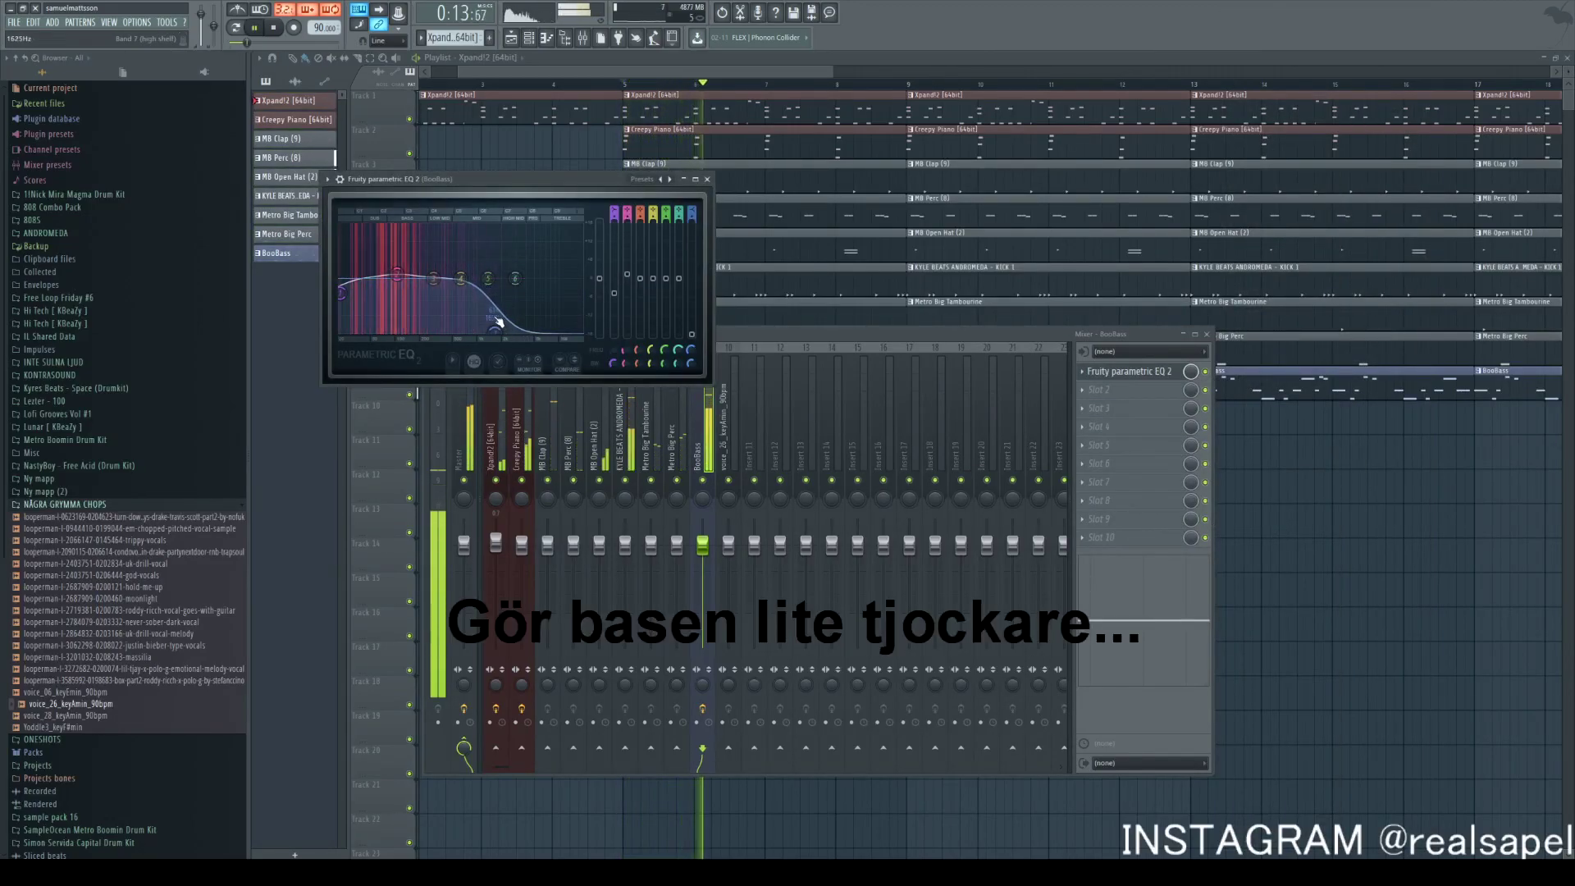
{"action": "left_click", "coordinate": [707, 178]}
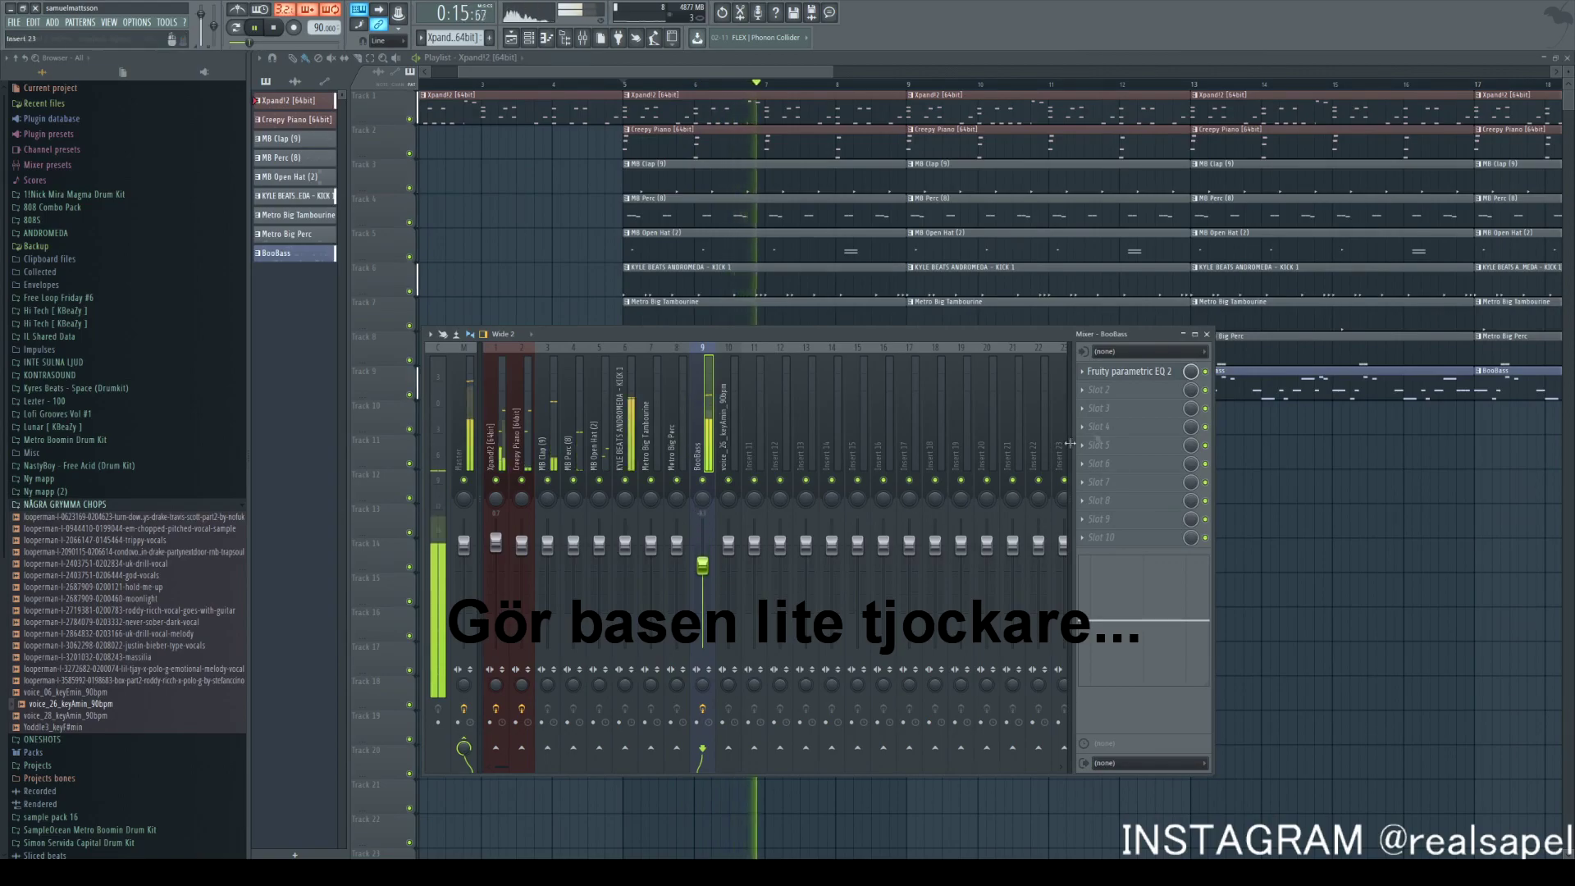
Add Sausage Fattener to the second effect slot of the BooBass track, listen to it and close its window
{"action": "left_click", "coordinate": [1105, 390]}
{"action": "left_click", "coordinate": [1276, 459]}
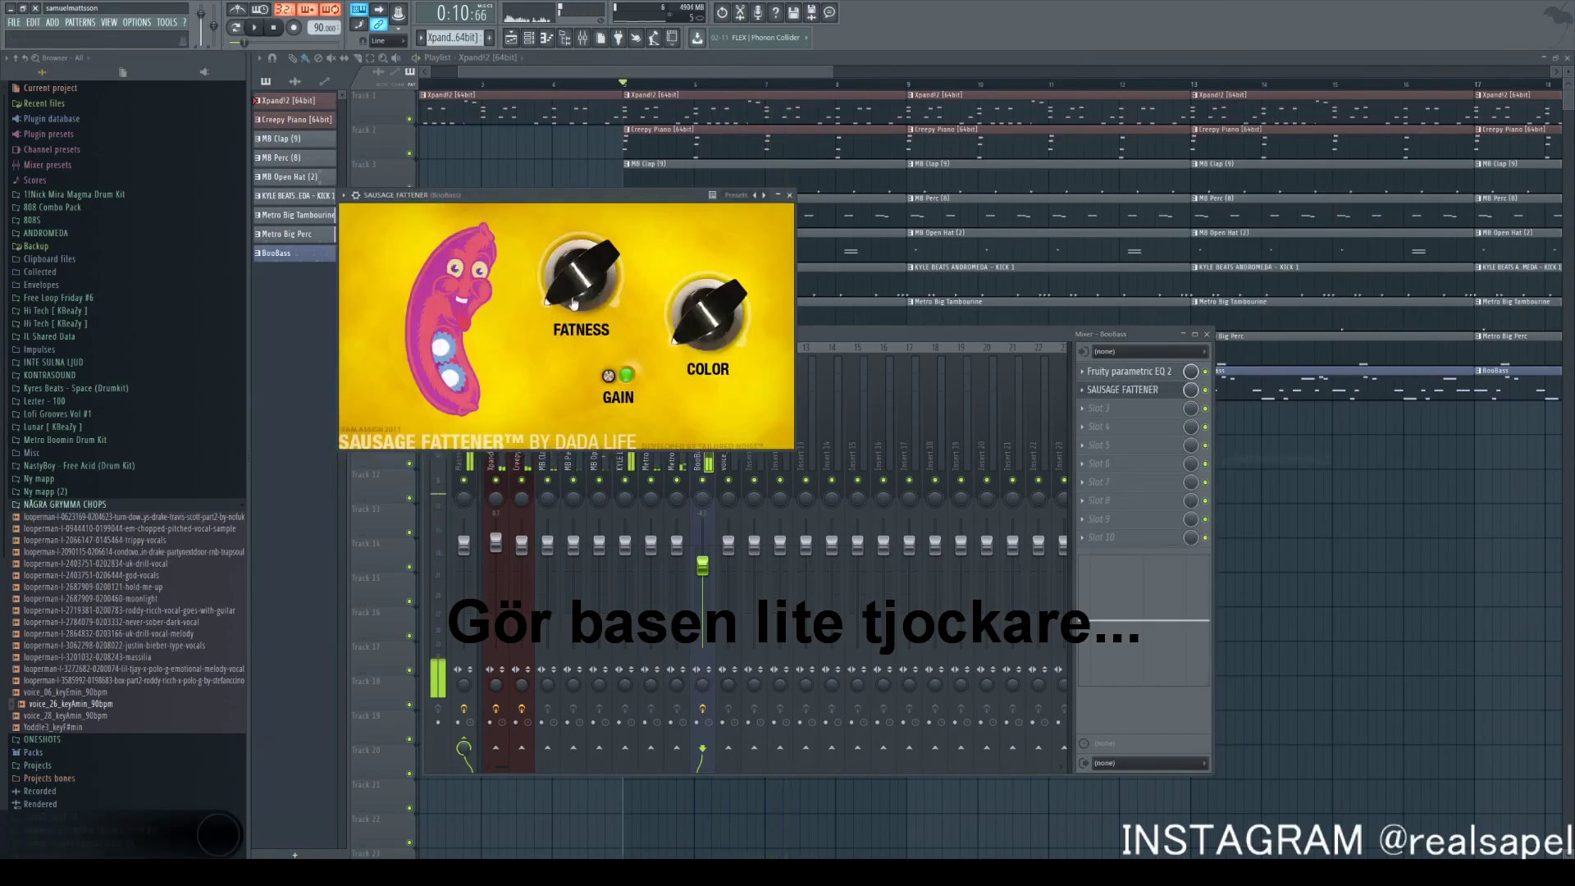
{"action": "key", "text": "space"}
{"action": "left_click_drag", "start_coordinate": [641, 203], "coordinate": [713, 211]}
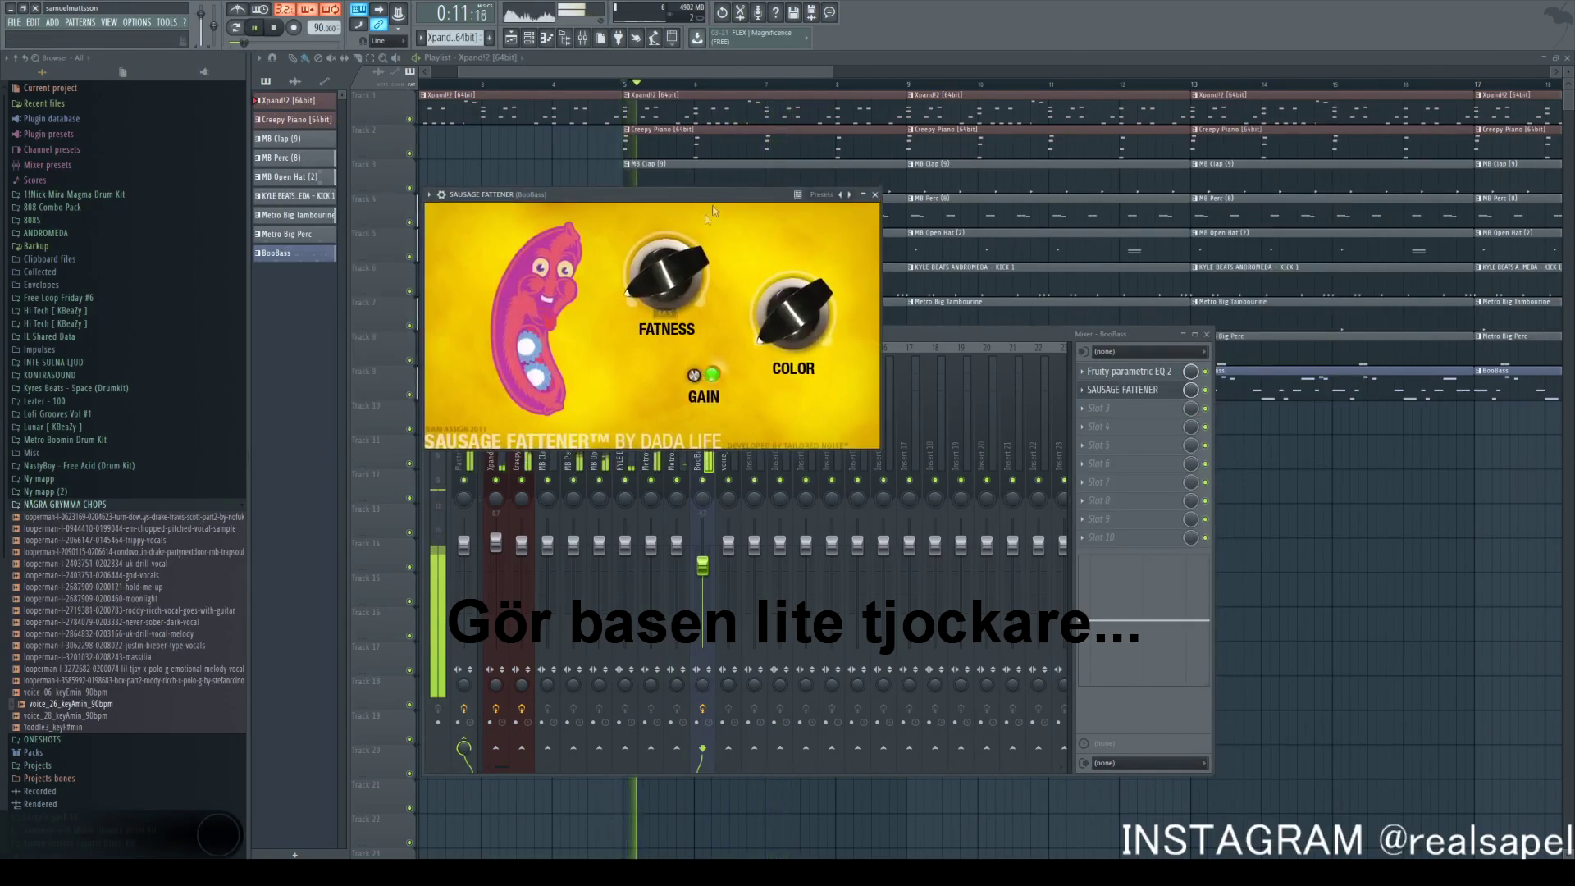
{"action": "left_click", "coordinate": [875, 196]}
Hide the mixer, place the looperman turn-down vocal sample on track 19 near bar 5 and play it with the beat
{"action": "key", "text": "F9"}
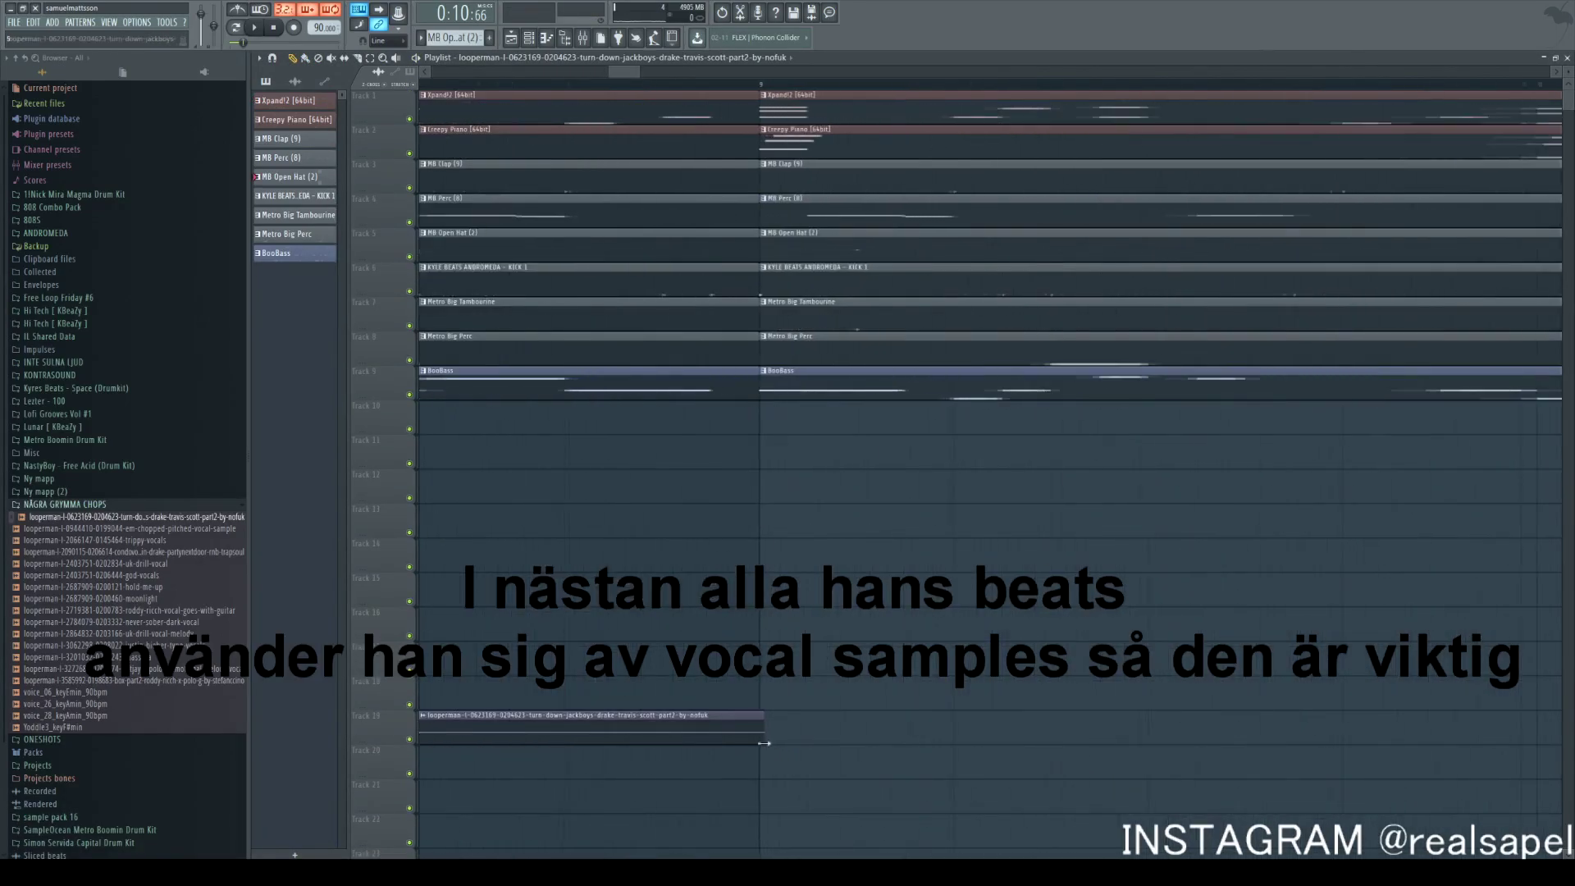
{"action": "key", "text": "ctrl+z"}
{"action": "scroll", "coordinate": [759, 722], "scroll_direction": "down", "scroll_amount": 4}
{"action": "key", "text": "space"}
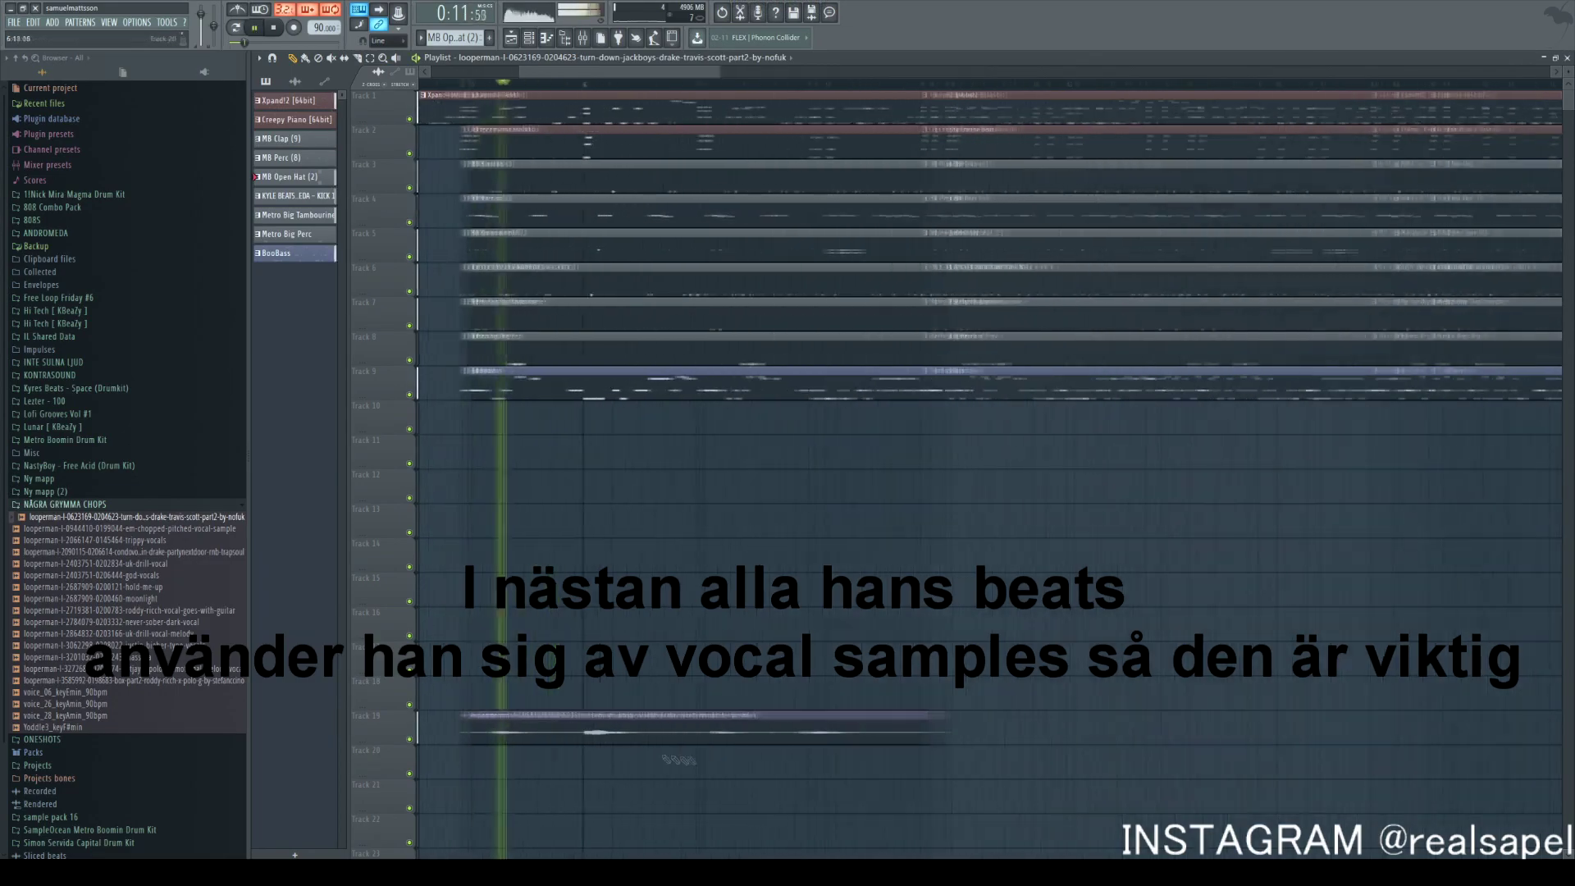
{"action": "key", "text": "space"}
{"action": "left_click", "coordinate": [712, 373], "text": "ctrl"}
{"action": "key", "text": "space"}
{"action": "scroll", "coordinate": [491, 751], "scroll_direction": "up", "scroll_amount": 3}
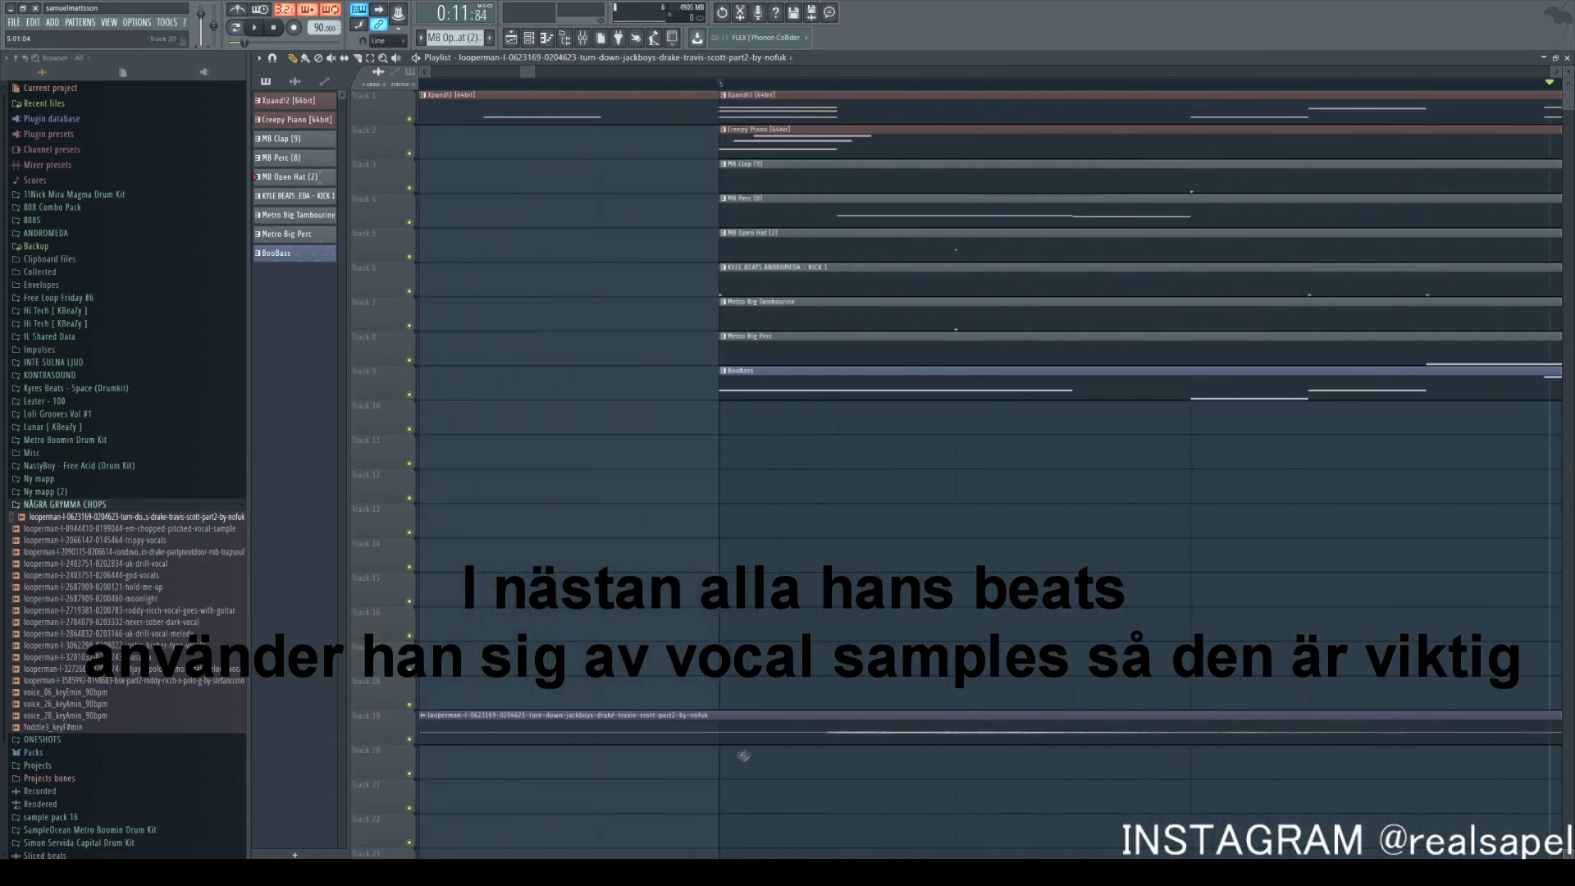
Adjust the position of the vocal sample clip on track 19 and play the arrangement from bar 5
{"action": "key", "text": "space"}
{"action": "key", "text": "space"}
{"action": "key", "text": "p"}
{"action": "left_click_drag", "start_coordinate": [919, 732], "coordinate": [1157, 735]}
{"action": "scroll", "coordinate": [861, 722], "scroll_direction": "down", "scroll_amount": 5}
{"action": "key", "text": "space"}
{"action": "key", "text": "space"}
{"action": "left_click", "coordinate": [499, 86]}
{"action": "key", "text": "space"}
Route the vocal sample to mixer insert 13 and add Fruity Reeverb 2 to its first effect slot
{"action": "key", "text": "F9"}
{"action": "key", "text": "space"}
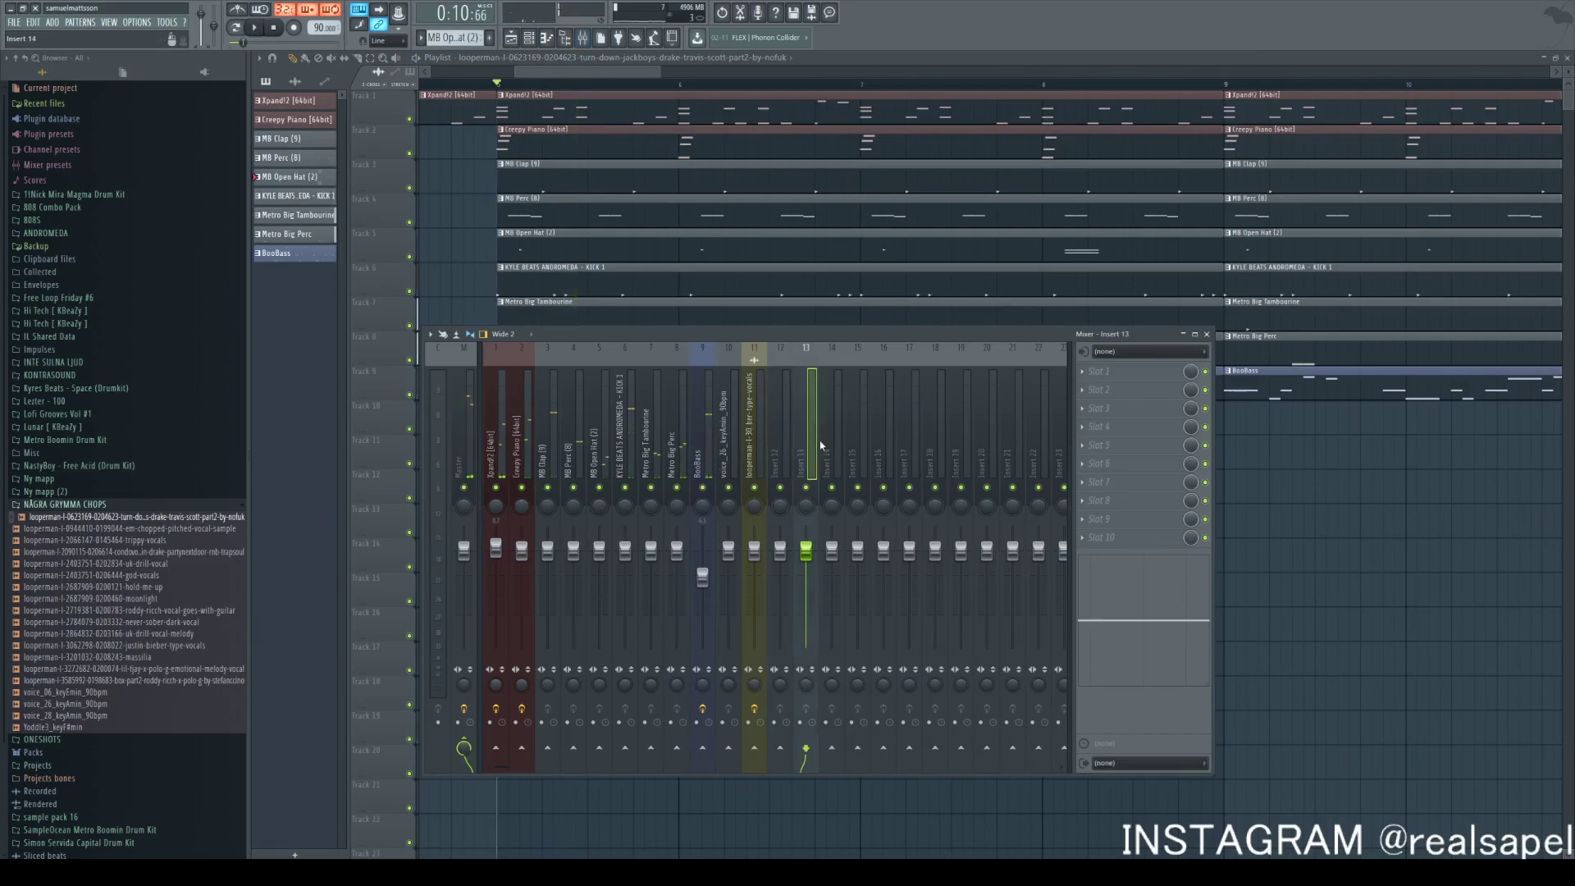
{"action": "key", "text": "space"}
{"action": "left_click", "coordinate": [1125, 371]}
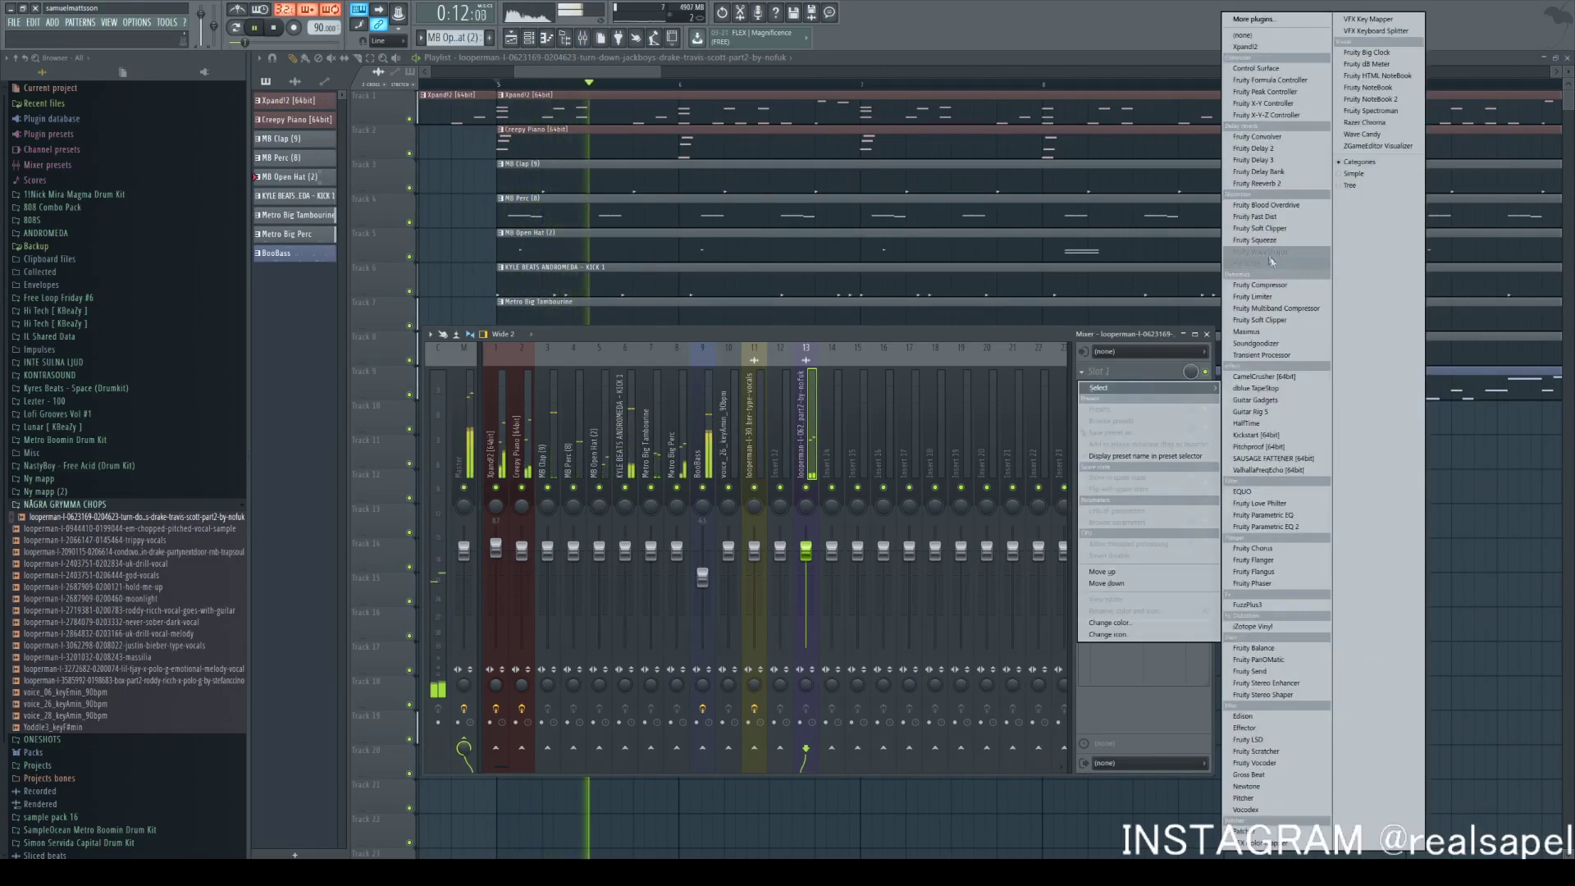
{"action": "left_click", "coordinate": [1266, 184]}
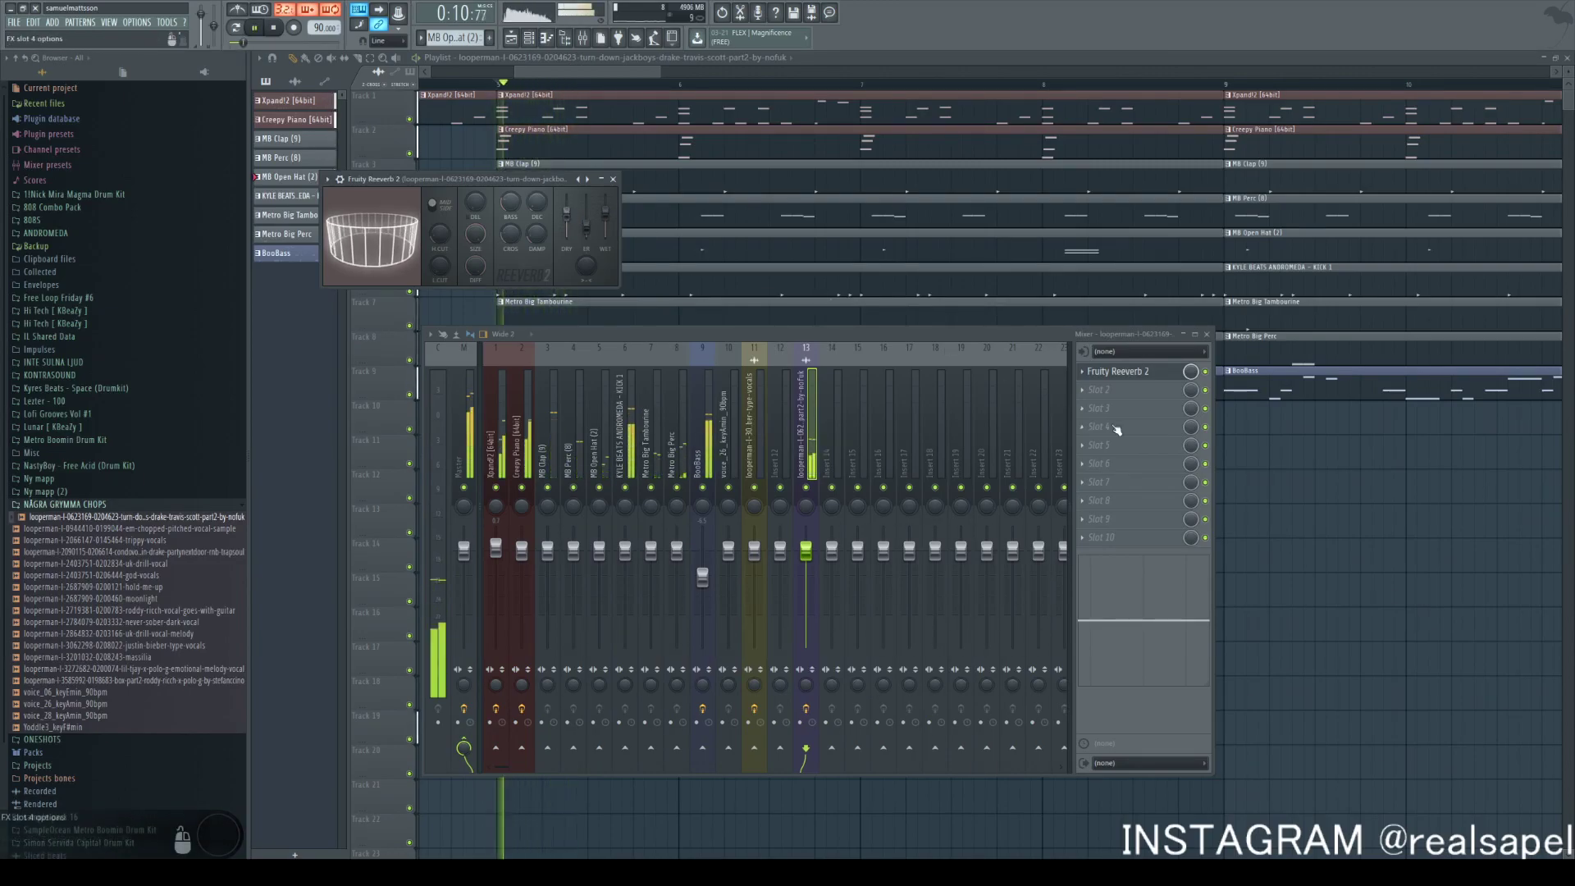
Add Fruity Parametric EQ 2 to the vocal track, cut its lows steeply and slightly boost its highs
{"action": "left_click", "coordinate": [1112, 390]}
{"action": "left_click", "coordinate": [1291, 527]}
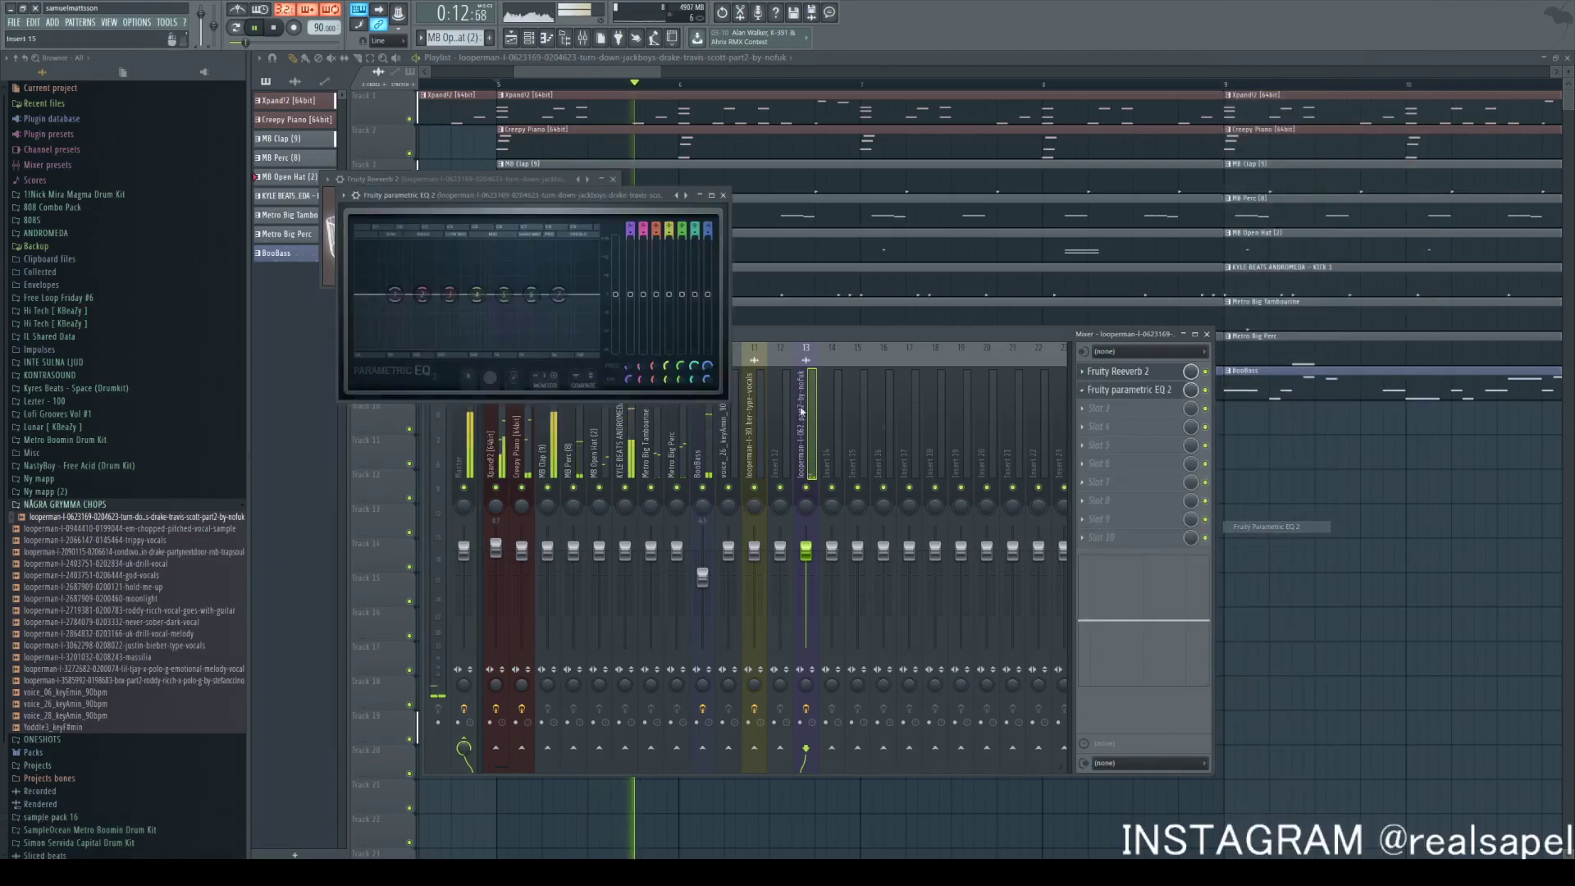
{"action": "left_click_drag", "start_coordinate": [393, 297], "coordinate": [436, 346]}
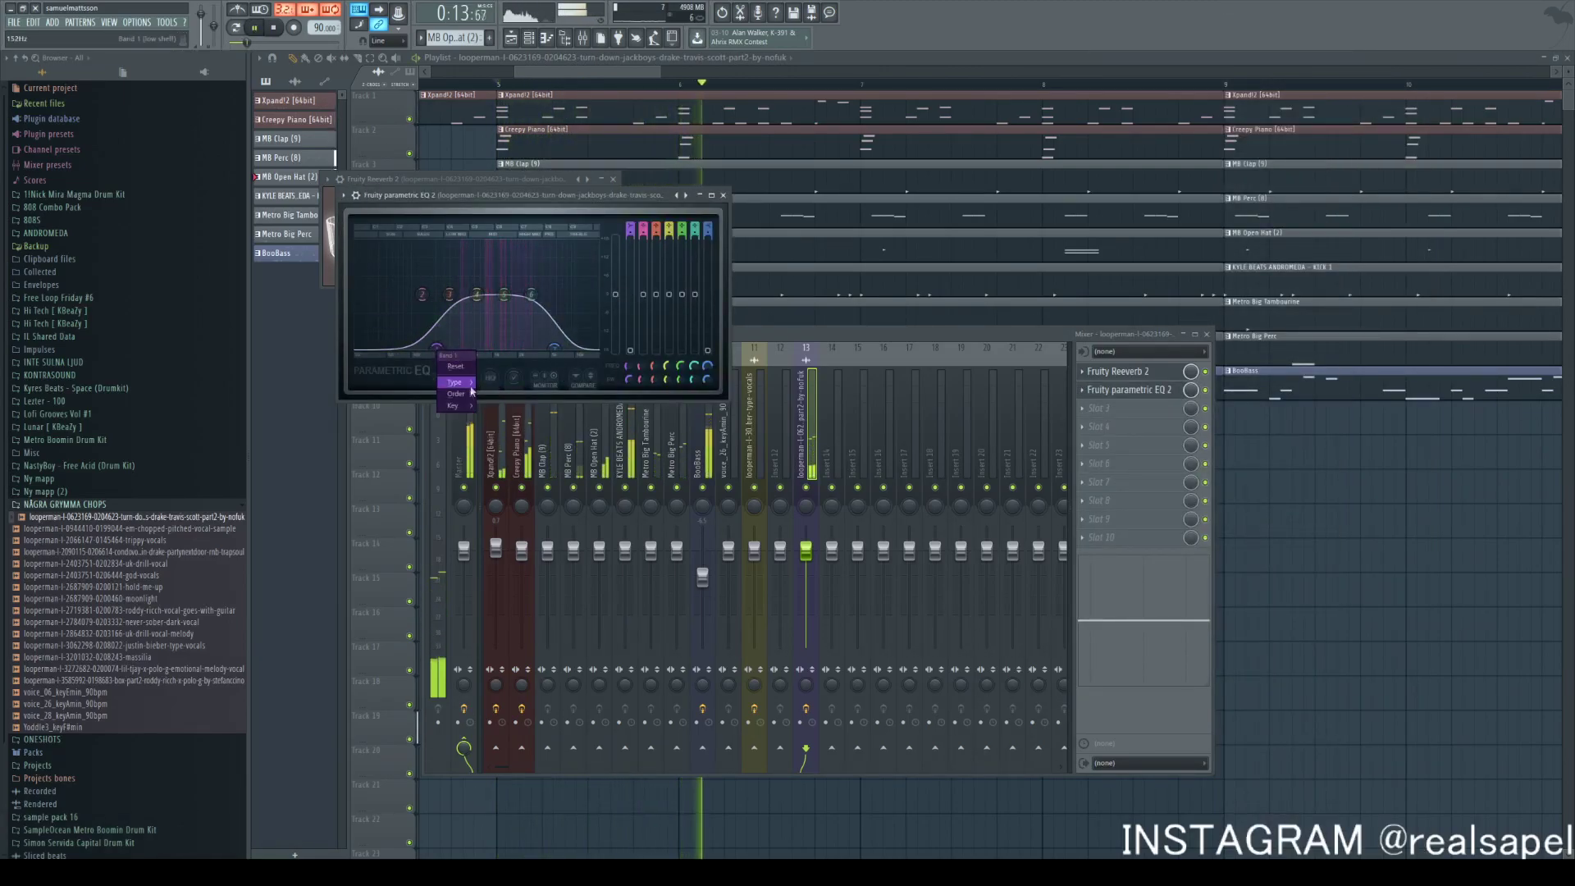
{"action": "left_click_drag", "start_coordinate": [555, 349], "coordinate": [575, 315]}
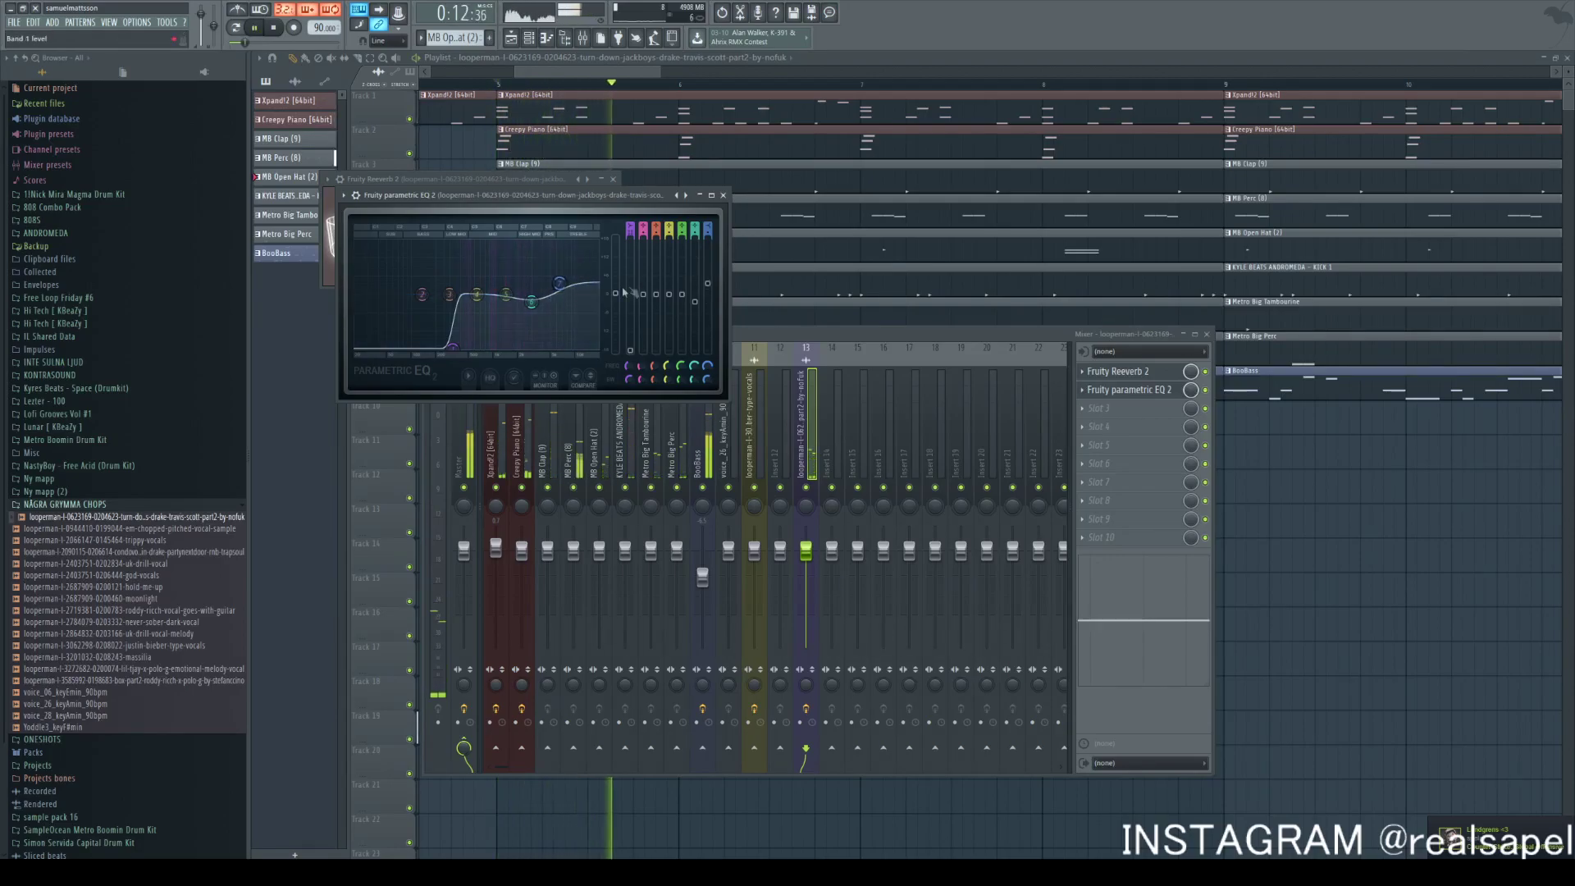
Slightly lower a mid band in the vocal's Fruity Parametric EQ 2, hide the mixer and play the vocals with the beat from bar 5
{"action": "left_click_drag", "start_coordinate": [505, 294], "coordinate": [505, 300]}
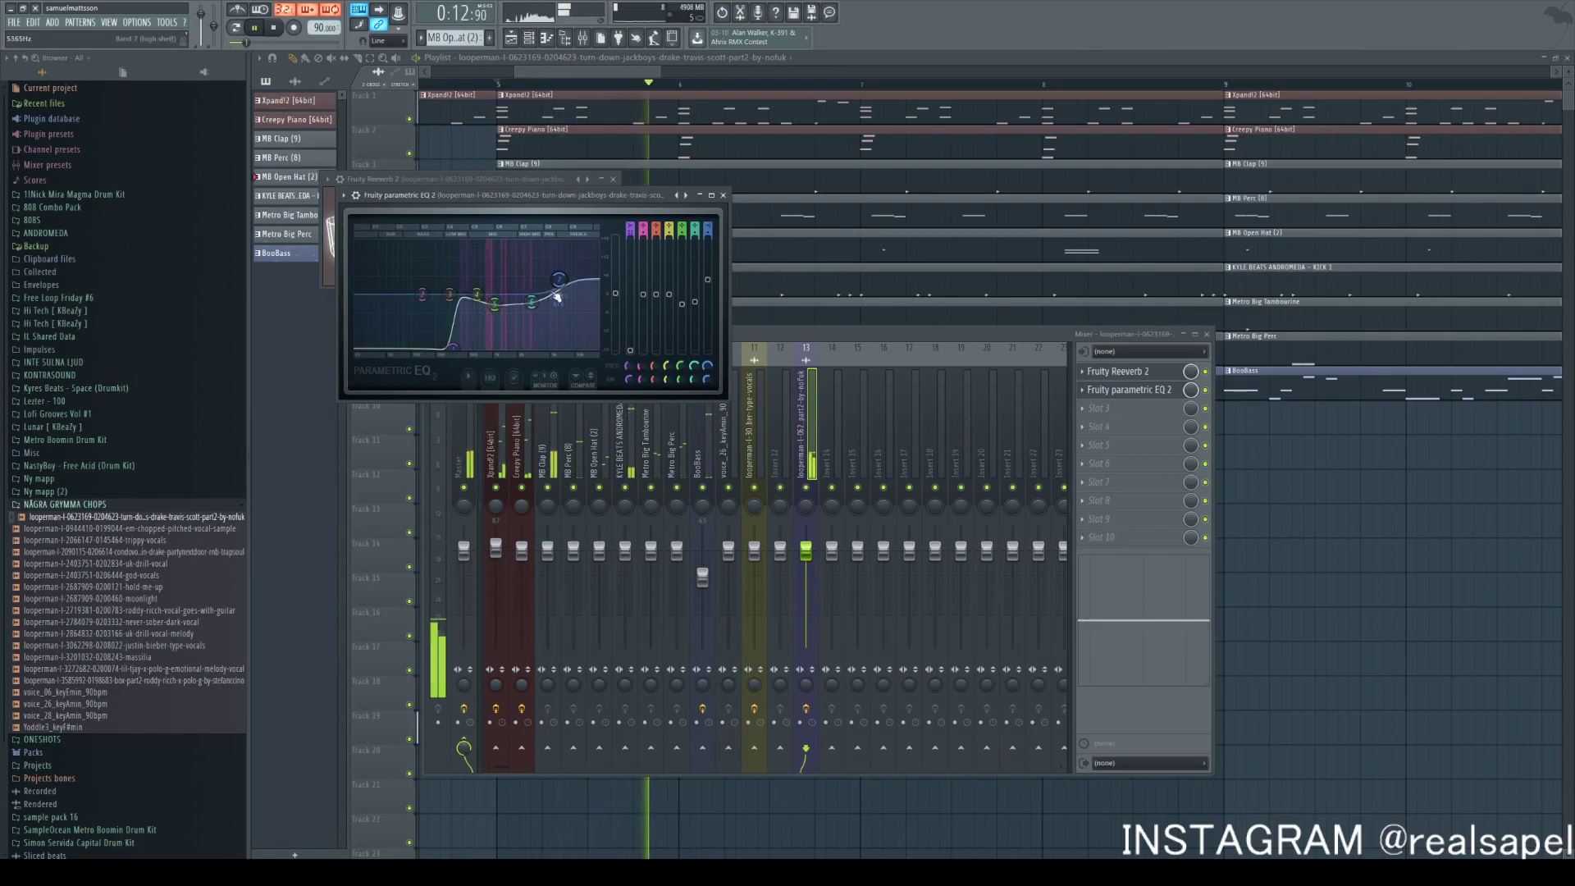
{"action": "key", "text": "F5"}
{"action": "key", "text": "space"}
{"action": "key", "text": "space"}
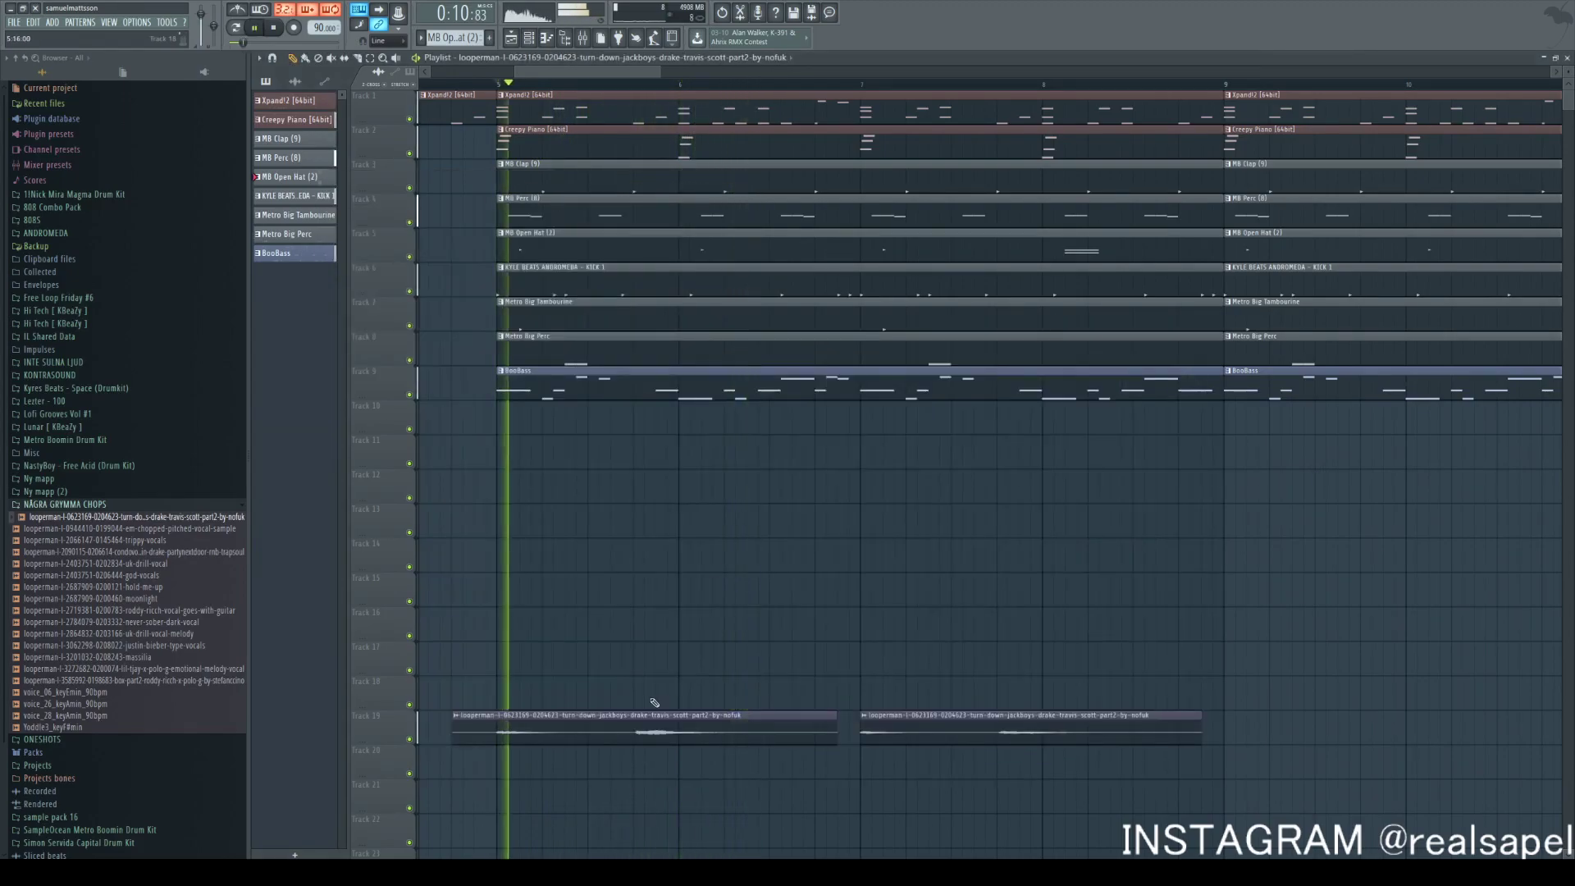
{"action": "scroll", "coordinate": [727, 632], "scroll_direction": "up", "scroll_amount": 4}
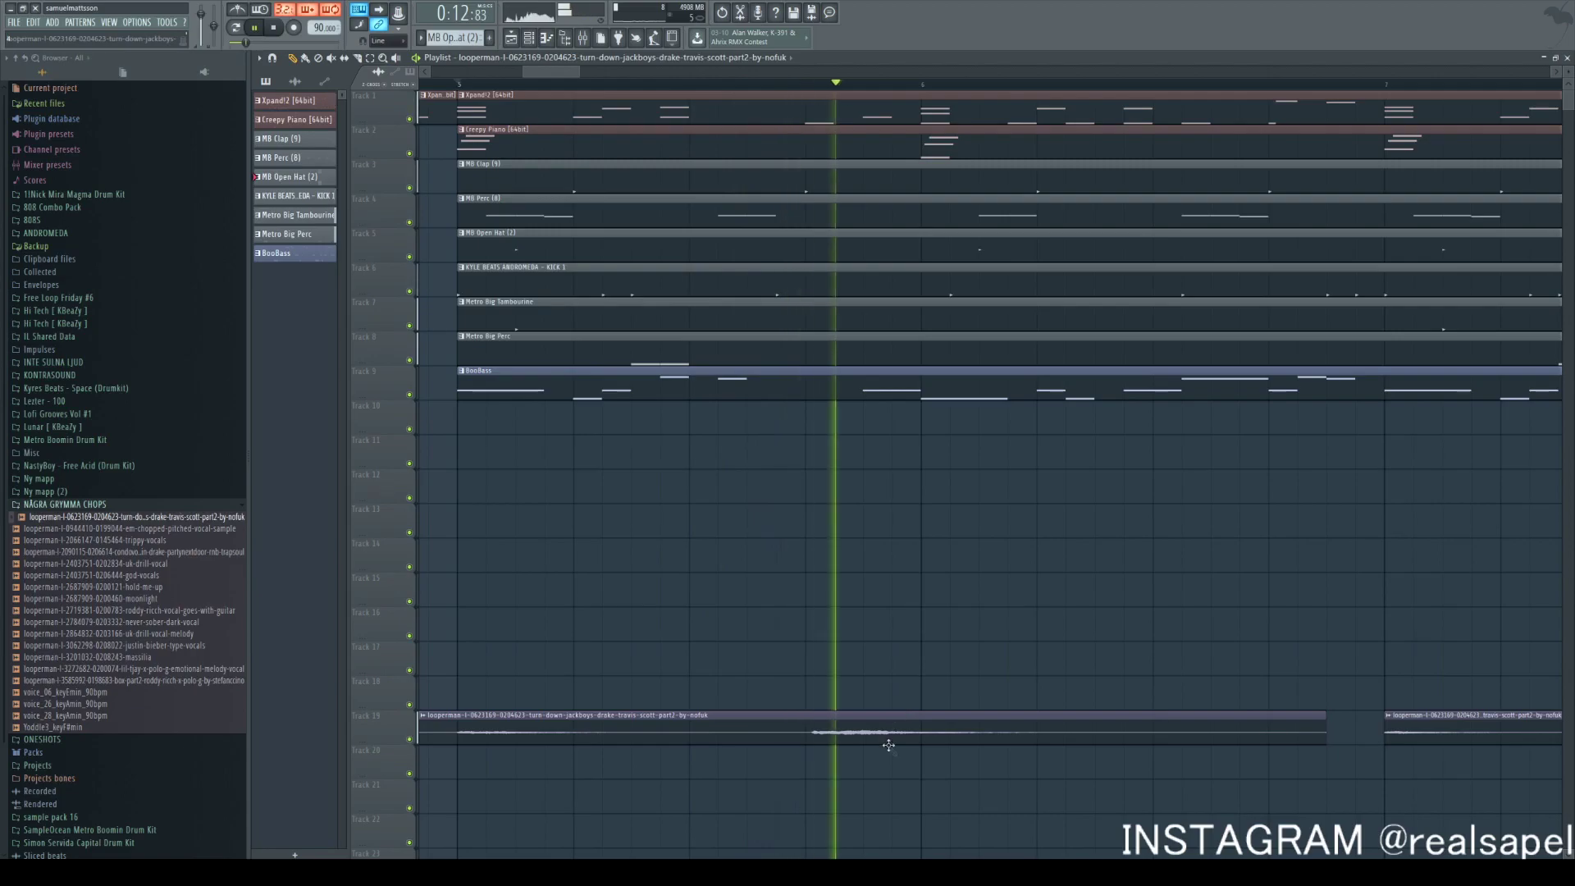
{"action": "scroll", "coordinate": [872, 787], "scroll_direction": "down", "scroll_amount": 3}
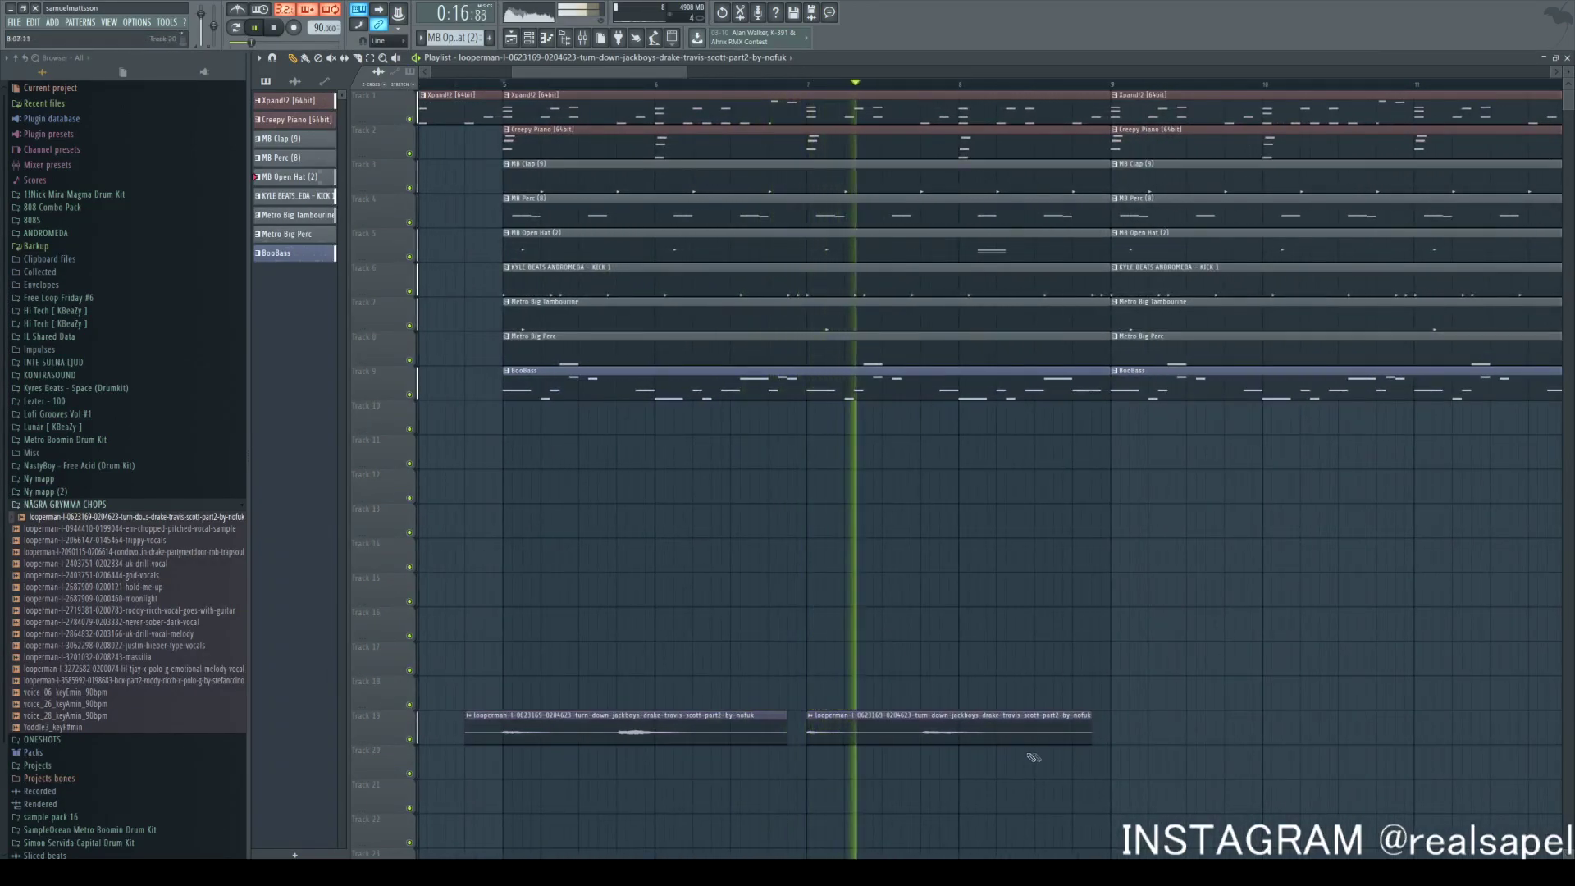
{"action": "key", "text": "space"}
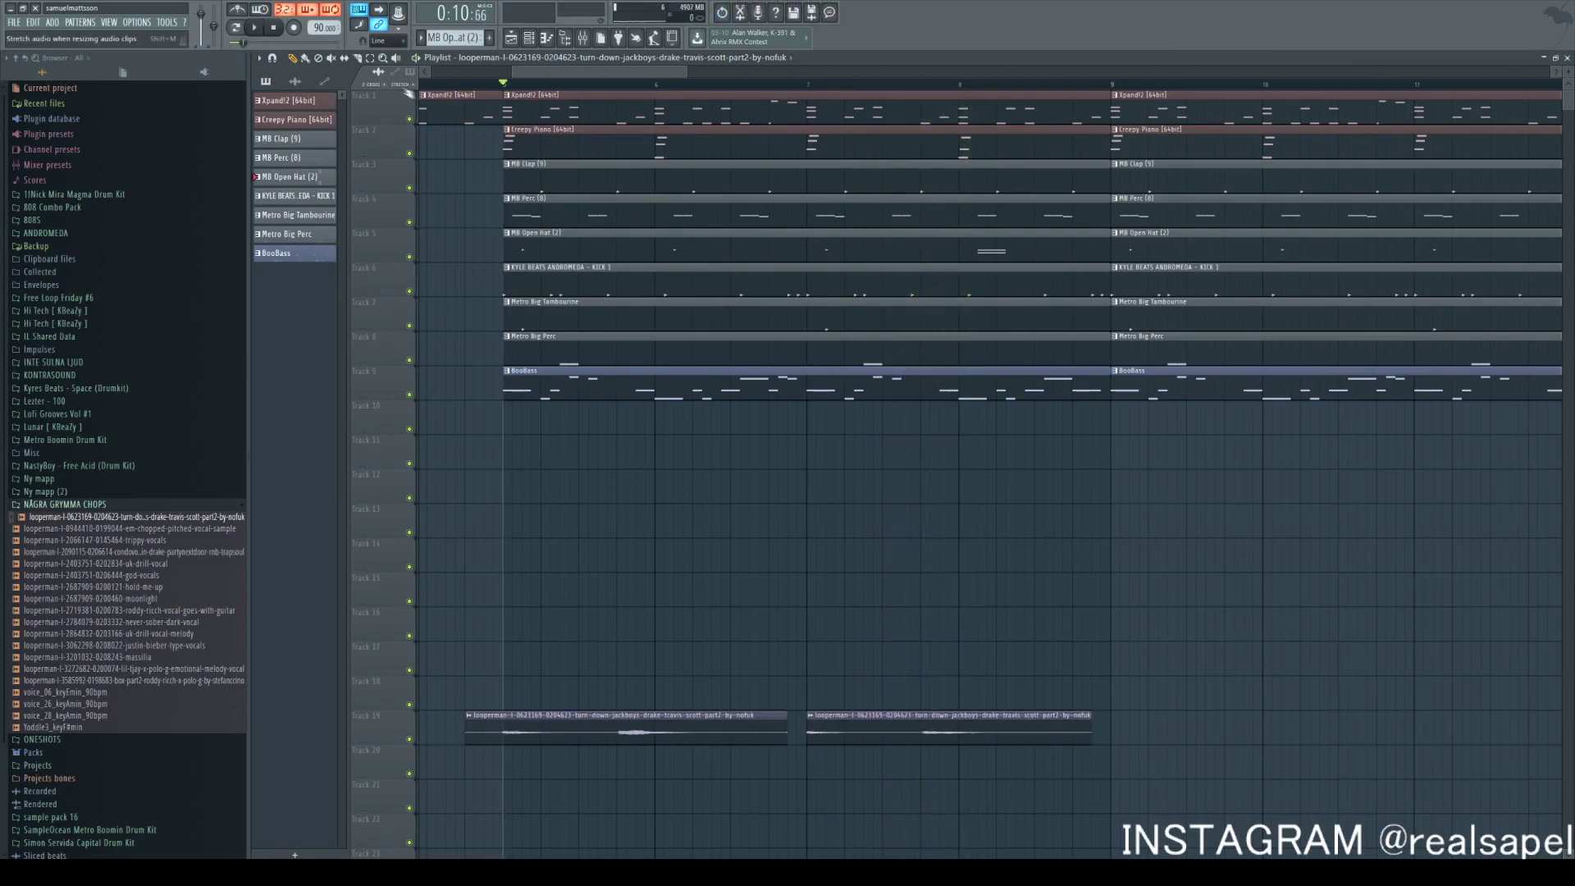
Slice the second vocal clip on track 19, move its rear part to track 20 at bar 8 and play from bar 5
{"action": "left_click_drag", "start_coordinate": [582, 739], "coordinate": [1002, 801]}
{"action": "right_click", "coordinate": [1002, 801]}
{"action": "mouse_move", "coordinate": [714, 736]}
{"action": "left_mouse_down"}
{"action": "mouse_move", "coordinate": [949, 742]}
{"action": "mouse_move", "coordinate": [1056, 767]}
{"action": "left_mouse_up"}
{"action": "key", "text": "space"}
{"action": "left_click", "coordinate": [465, 83]}
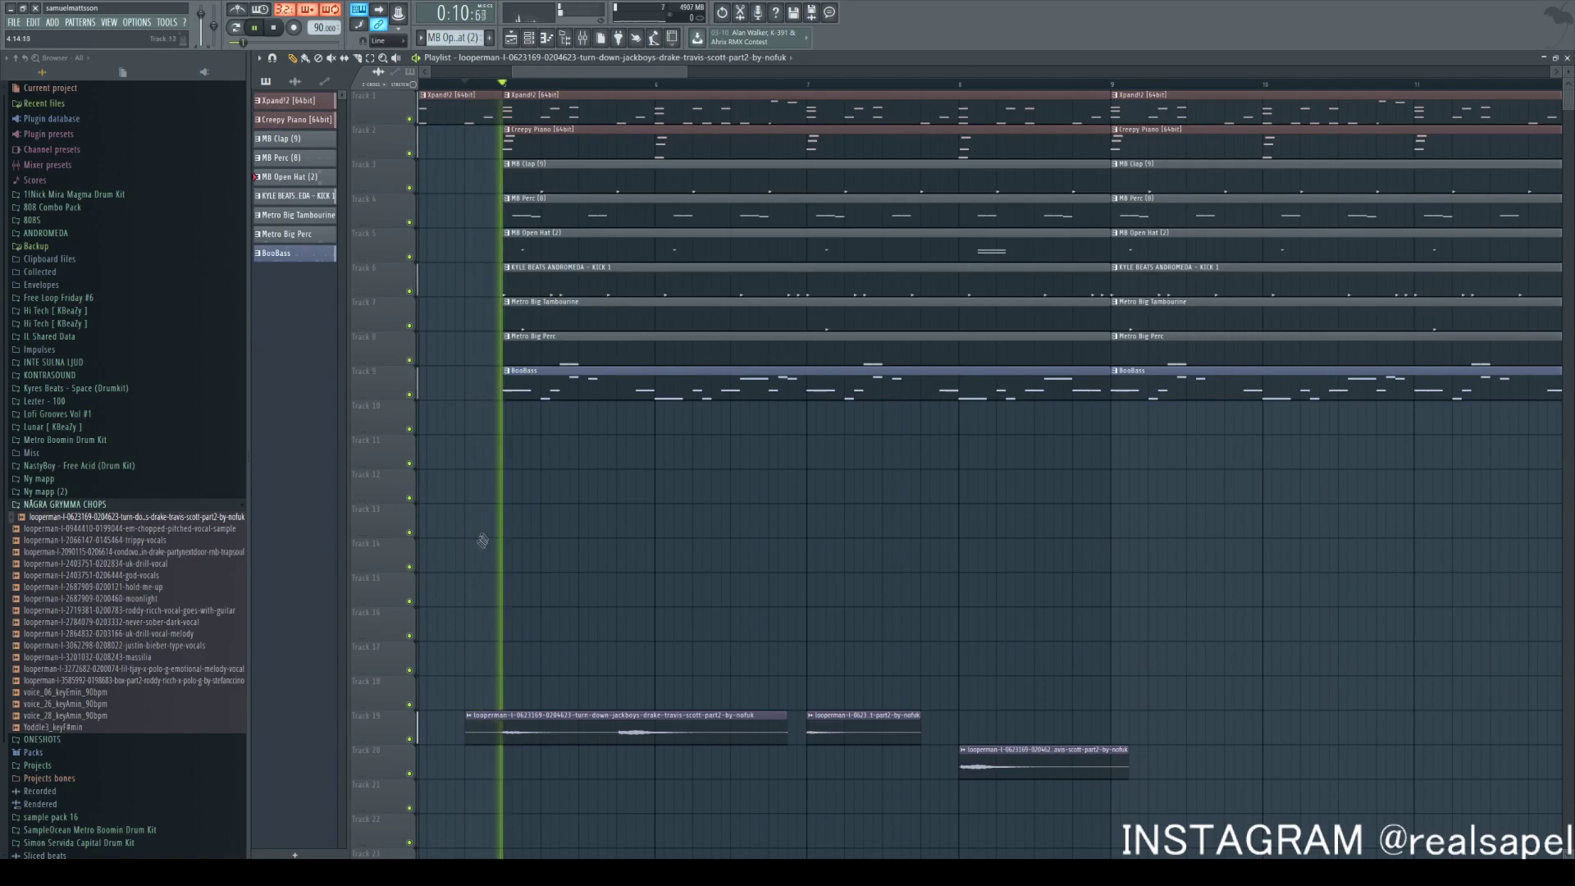
Slice the first vocal clip on track 19 and place a unique, reversed vocal chop on track 21 ending at bar 5
{"action": "scroll", "coordinate": [486, 530], "scroll_direction": "up", "scroll_amount": 2}
{"action": "key", "text": "space"}
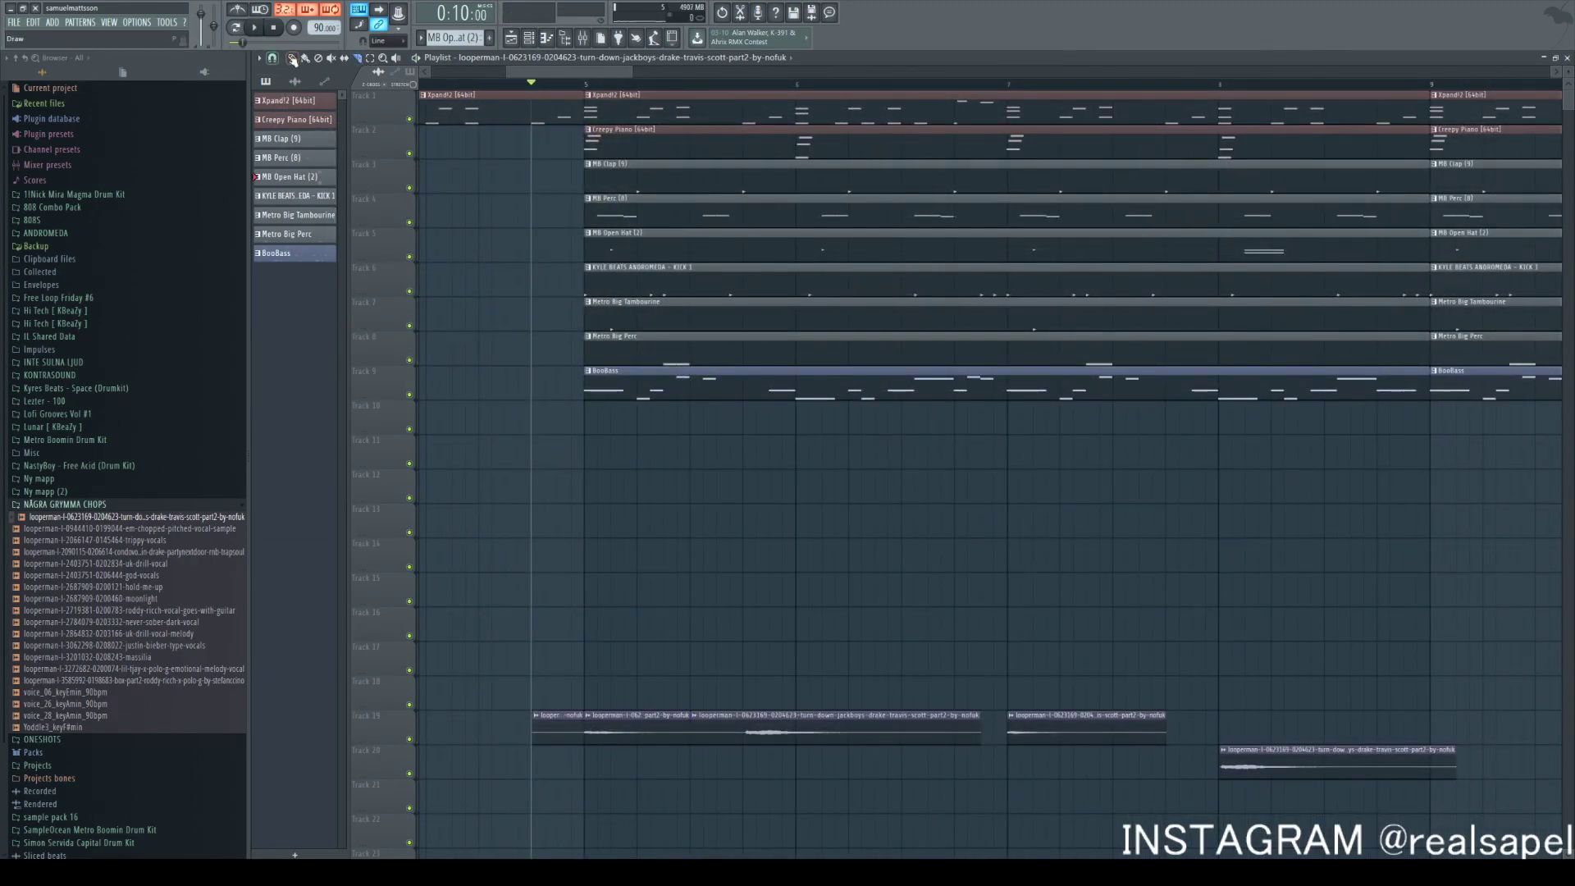
{"action": "left_click", "coordinate": [509, 784]}
{"action": "mouse_move", "coordinate": [659, 738]}
{"action": "left_mouse_down"}
{"action": "mouse_move", "coordinate": [580, 804]}
{"action": "mouse_move", "coordinate": [896, 823]}
{"action": "mouse_move", "coordinate": [798, 815]}
{"action": "left_mouse_up"}
{"action": "left_click", "coordinate": [542, 797]}
{"action": "double_click", "coordinate": [558, 789]}
{"action": "left_click", "coordinate": [461, 271]}
{"action": "left_click", "coordinate": [616, 135]}
Play the arrangement from late in bar 4 to check how the reversed vocal chop leads into the drop
{"action": "scroll", "coordinate": [590, 729], "scroll_direction": "down", "scroll_amount": 4}
{"action": "scroll", "coordinate": [601, 807], "scroll_direction": "up", "scroll_amount": 5}
{"action": "scroll", "coordinate": [680, 809], "scroll_direction": "down", "scroll_amount": 4}
{"action": "scroll", "coordinate": [681, 809], "scroll_direction": "down", "scroll_amount": 6}
{"action": "scroll", "coordinate": [662, 805], "scroll_direction": "up", "scroll_amount": 2}
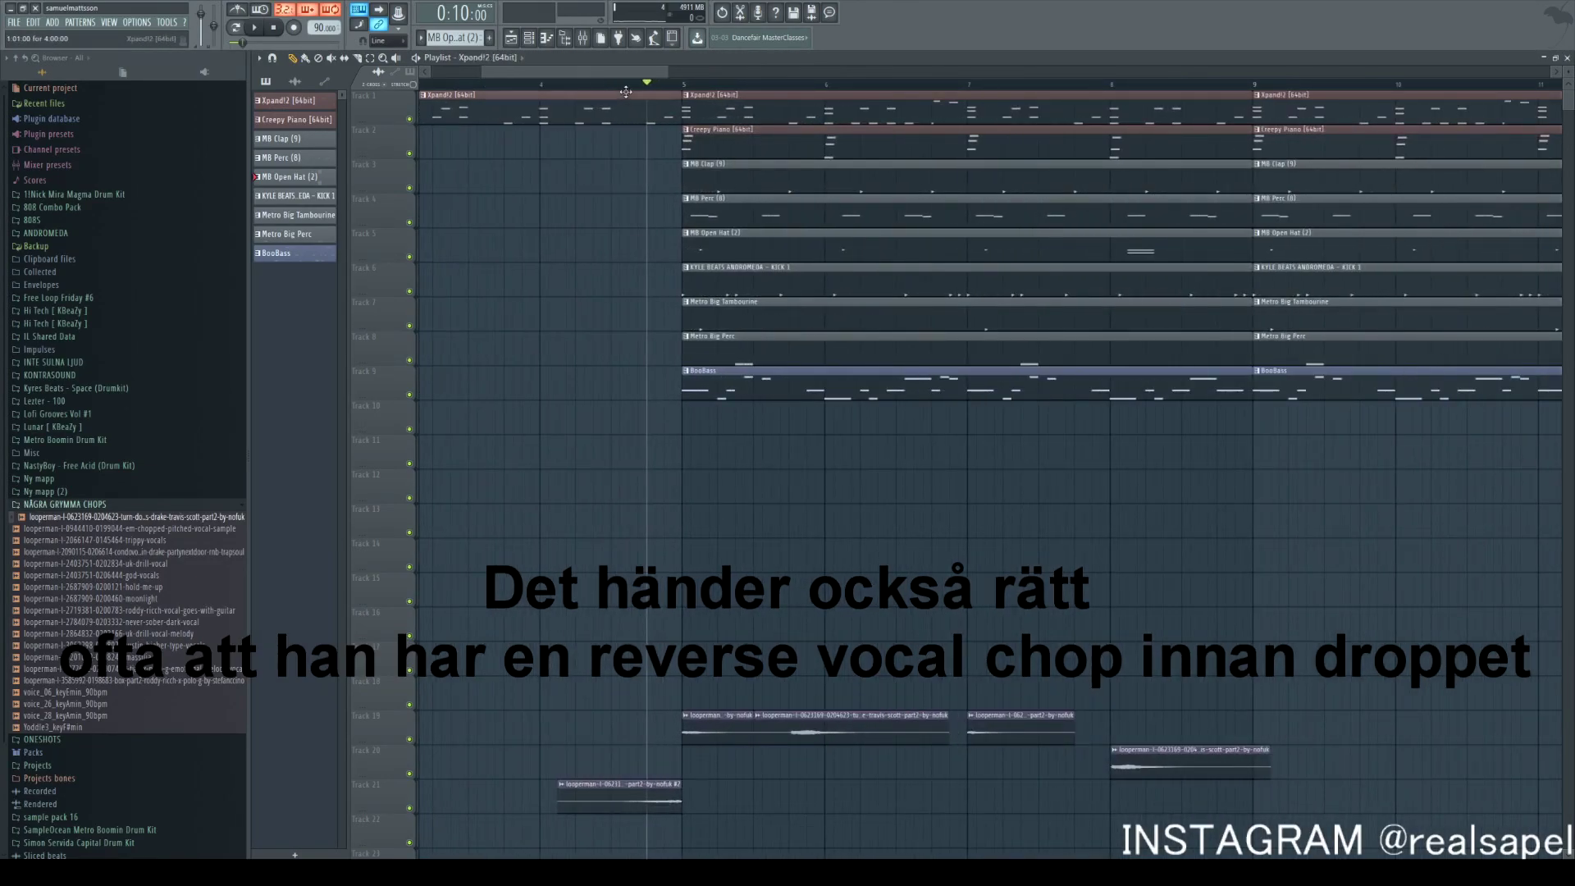
{"action": "key", "text": "space"}
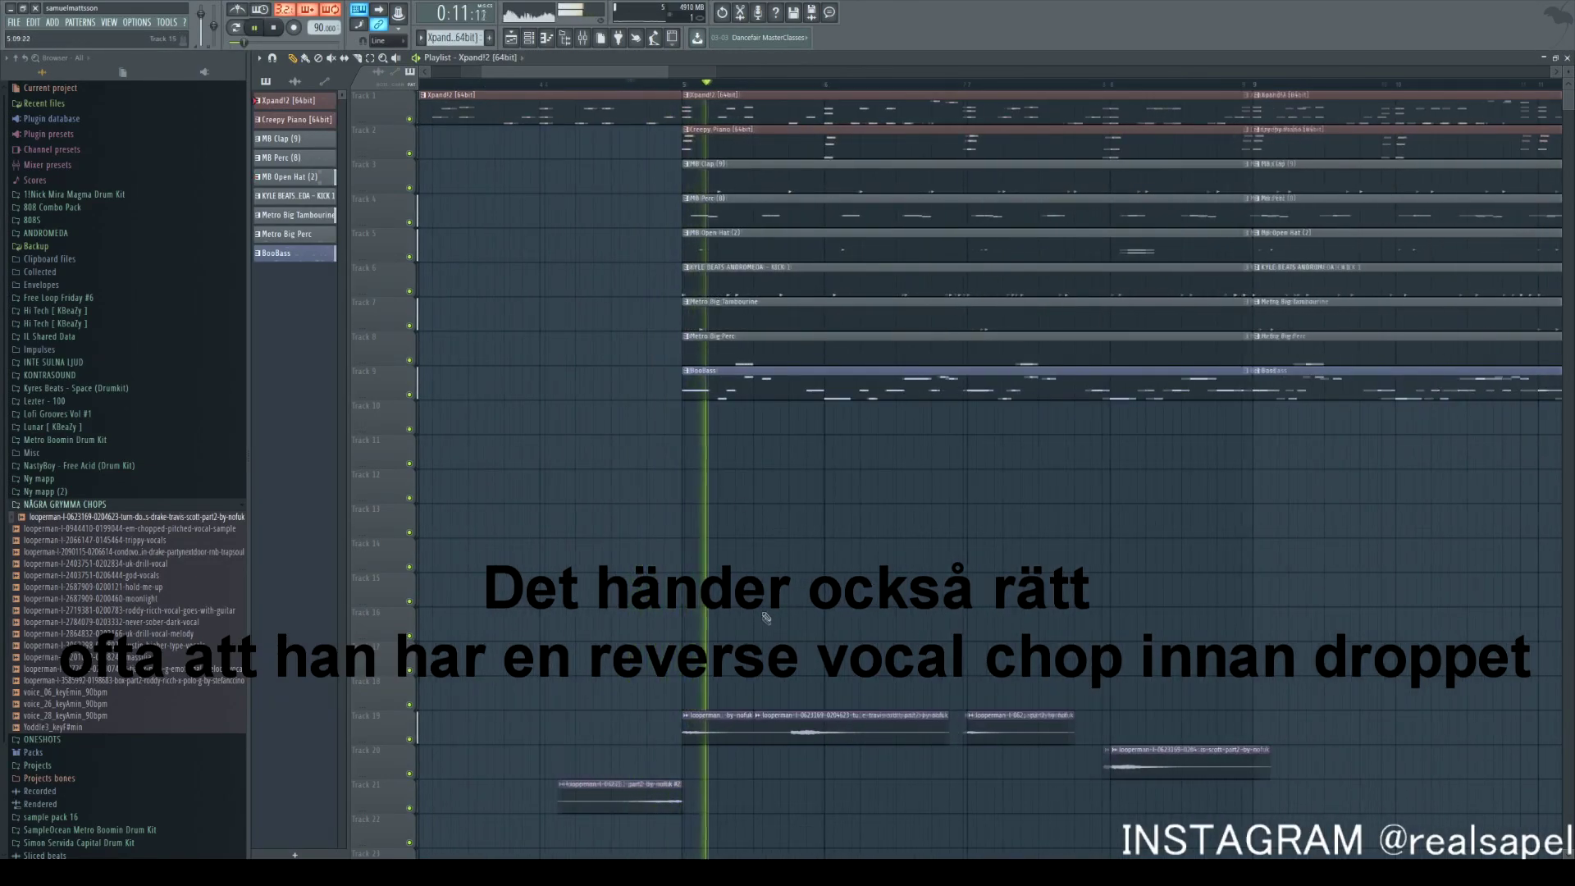
{"action": "scroll", "coordinate": [657, 652], "scroll_direction": "down", "scroll_amount": 2}
{"action": "scroll", "coordinate": [657, 652], "scroll_direction": "up", "scroll_amount": 2}
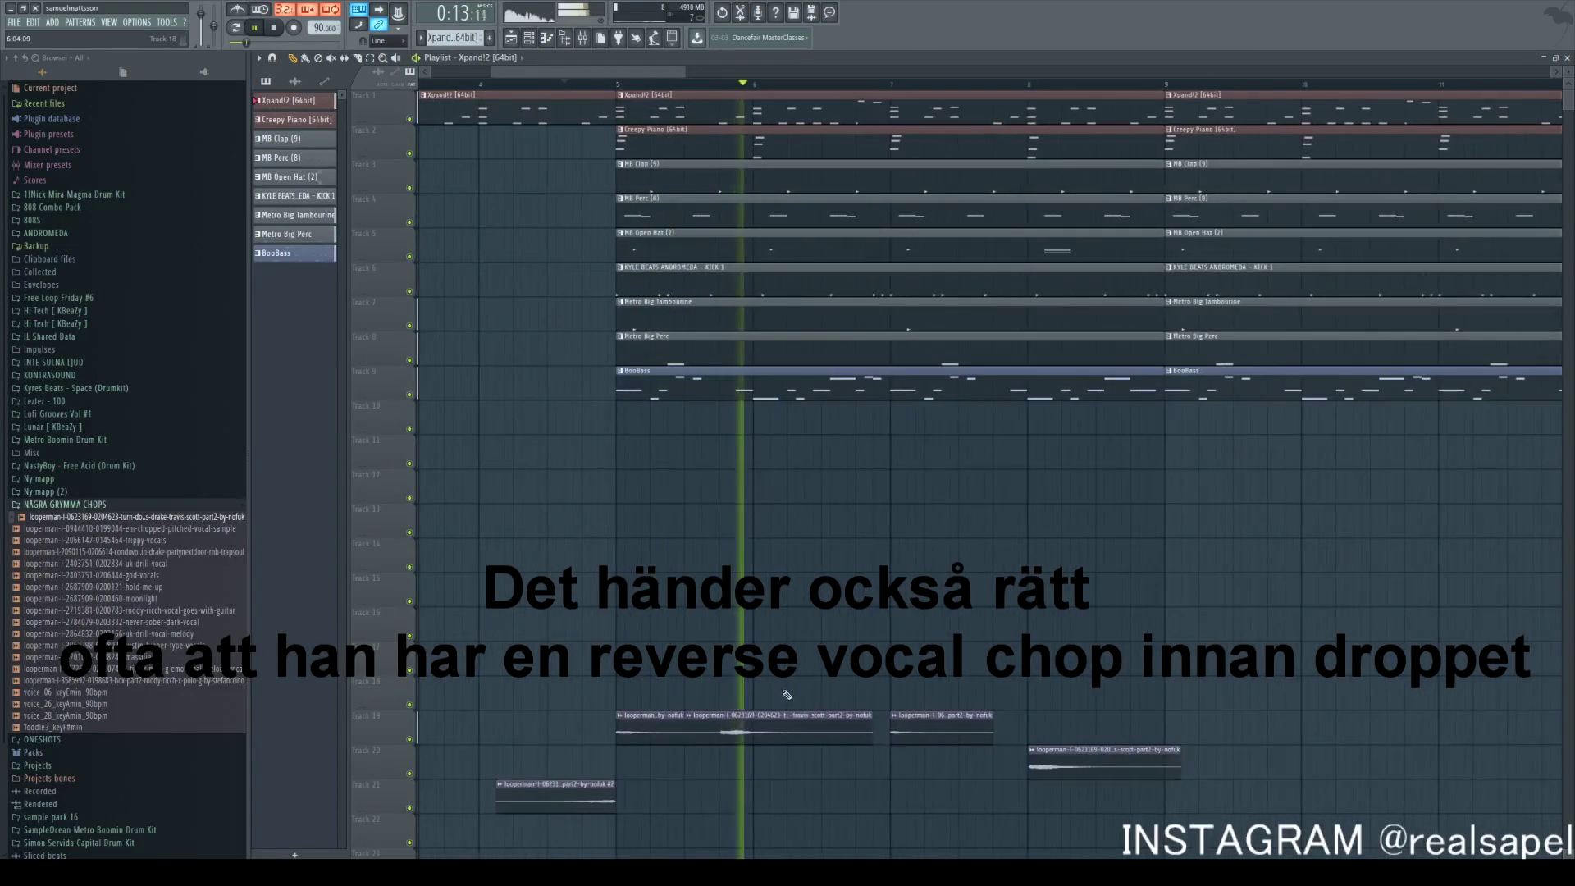
Move the long vocal chop in bar 5 to track 20, start it slightly later and play the arrangement
{"action": "scroll", "coordinate": [762, 736], "scroll_direction": "up", "scroll_amount": 2}
{"action": "key", "text": "space"}
{"action": "left_click_drag", "start_coordinate": [760, 736], "coordinate": [813, 779]}
{"action": "key", "text": "space"}
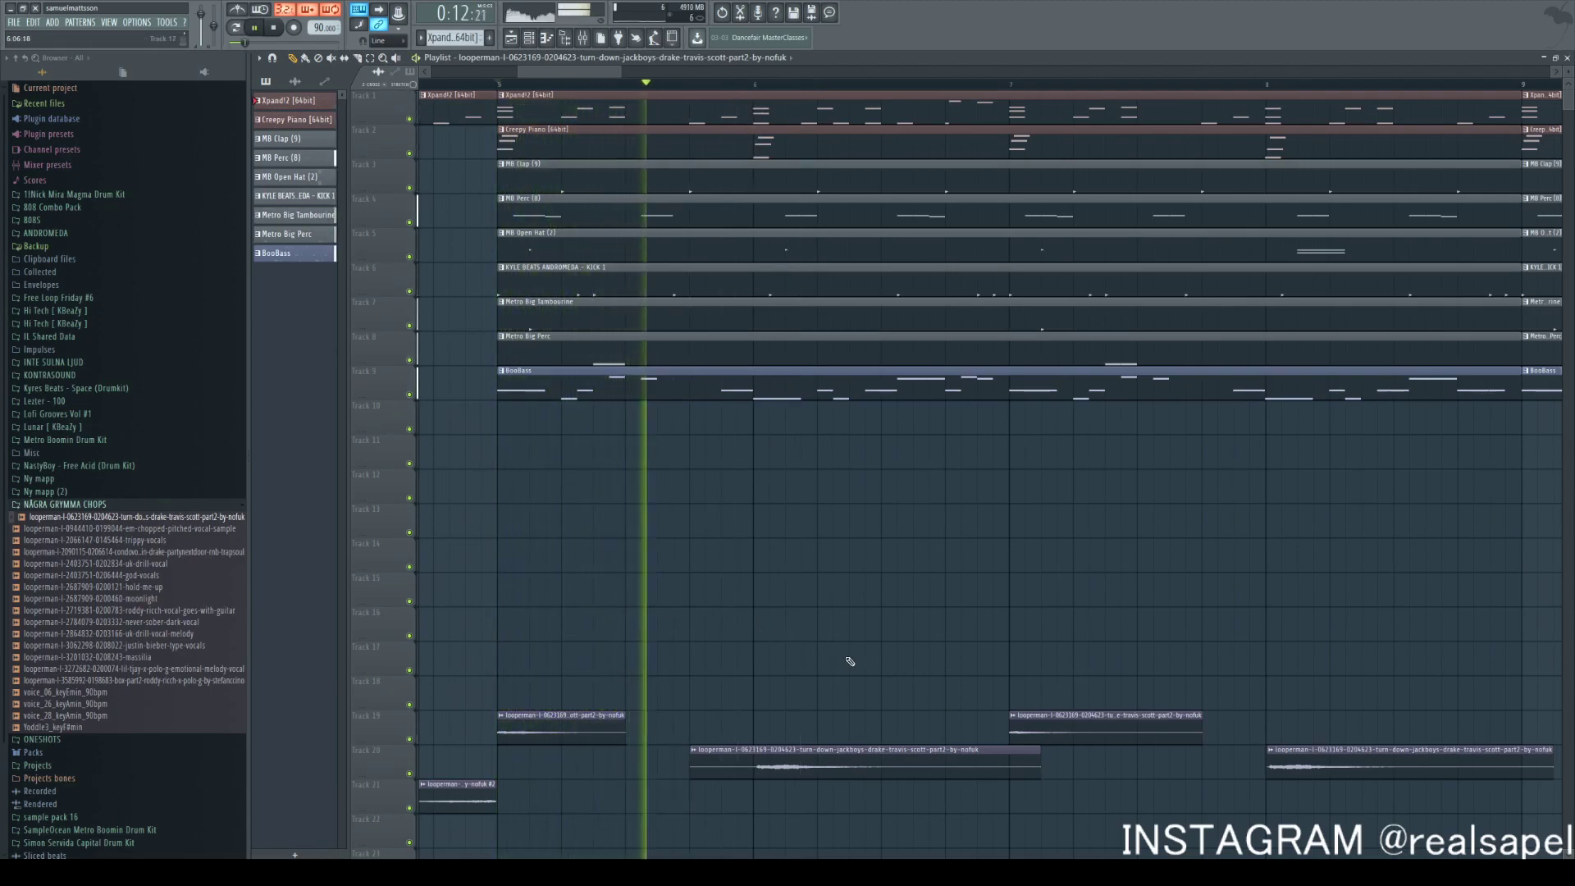
Shift the track 19 vocal chop at bar 7 slightly earlier and replay the arrangement from late in bar 6
{"action": "scroll", "coordinate": [829, 710], "scroll_direction": "down", "scroll_amount": 3}
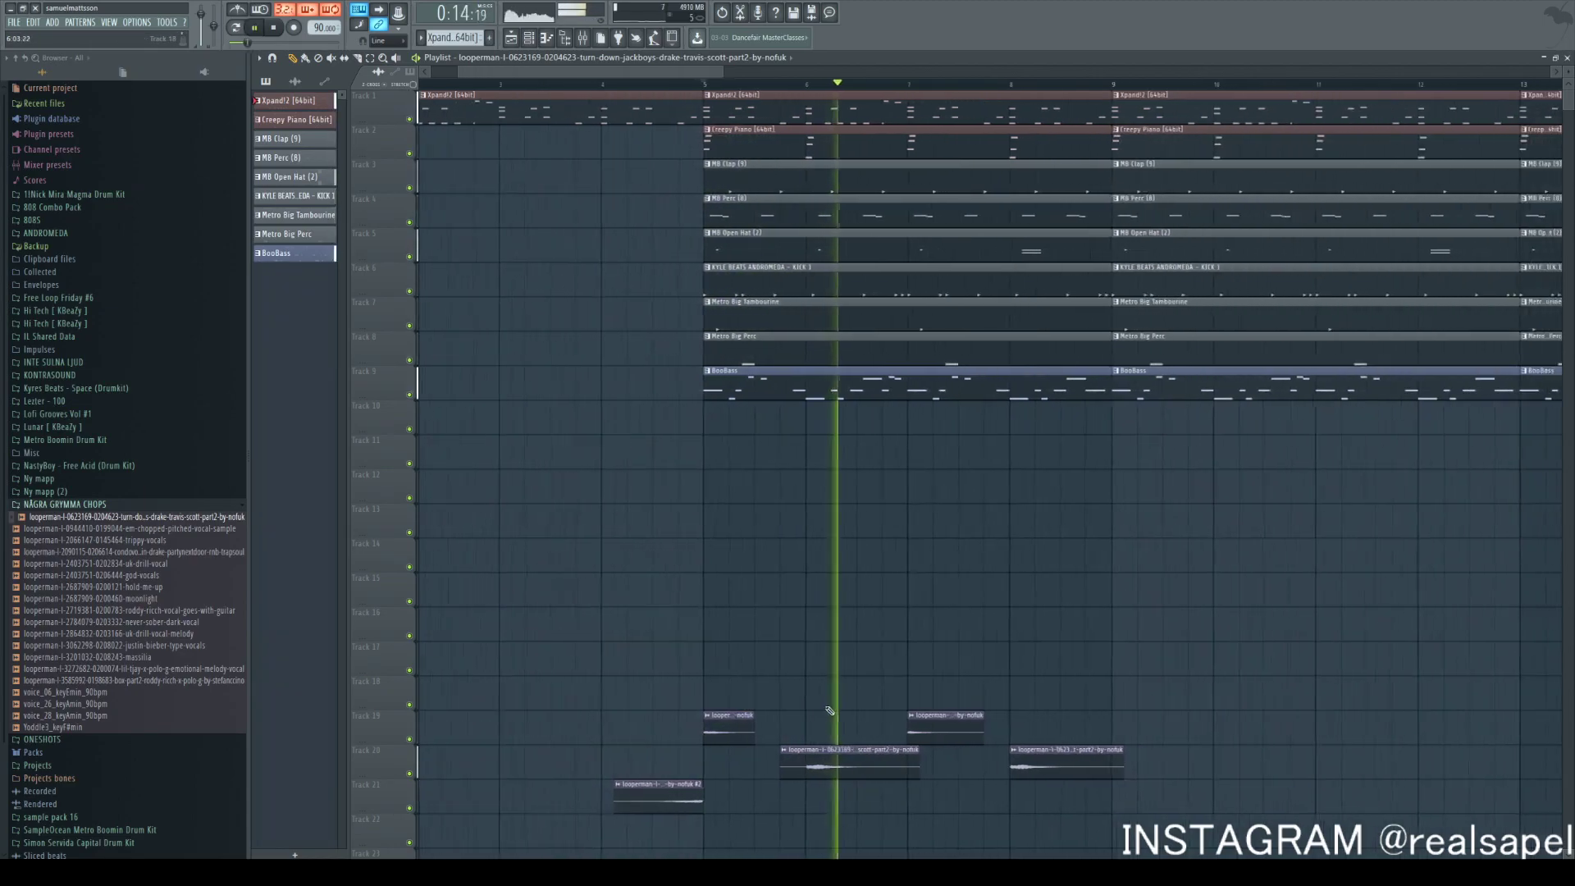
{"action": "left_click_drag", "start_coordinate": [922, 733], "coordinate": [910, 732]}
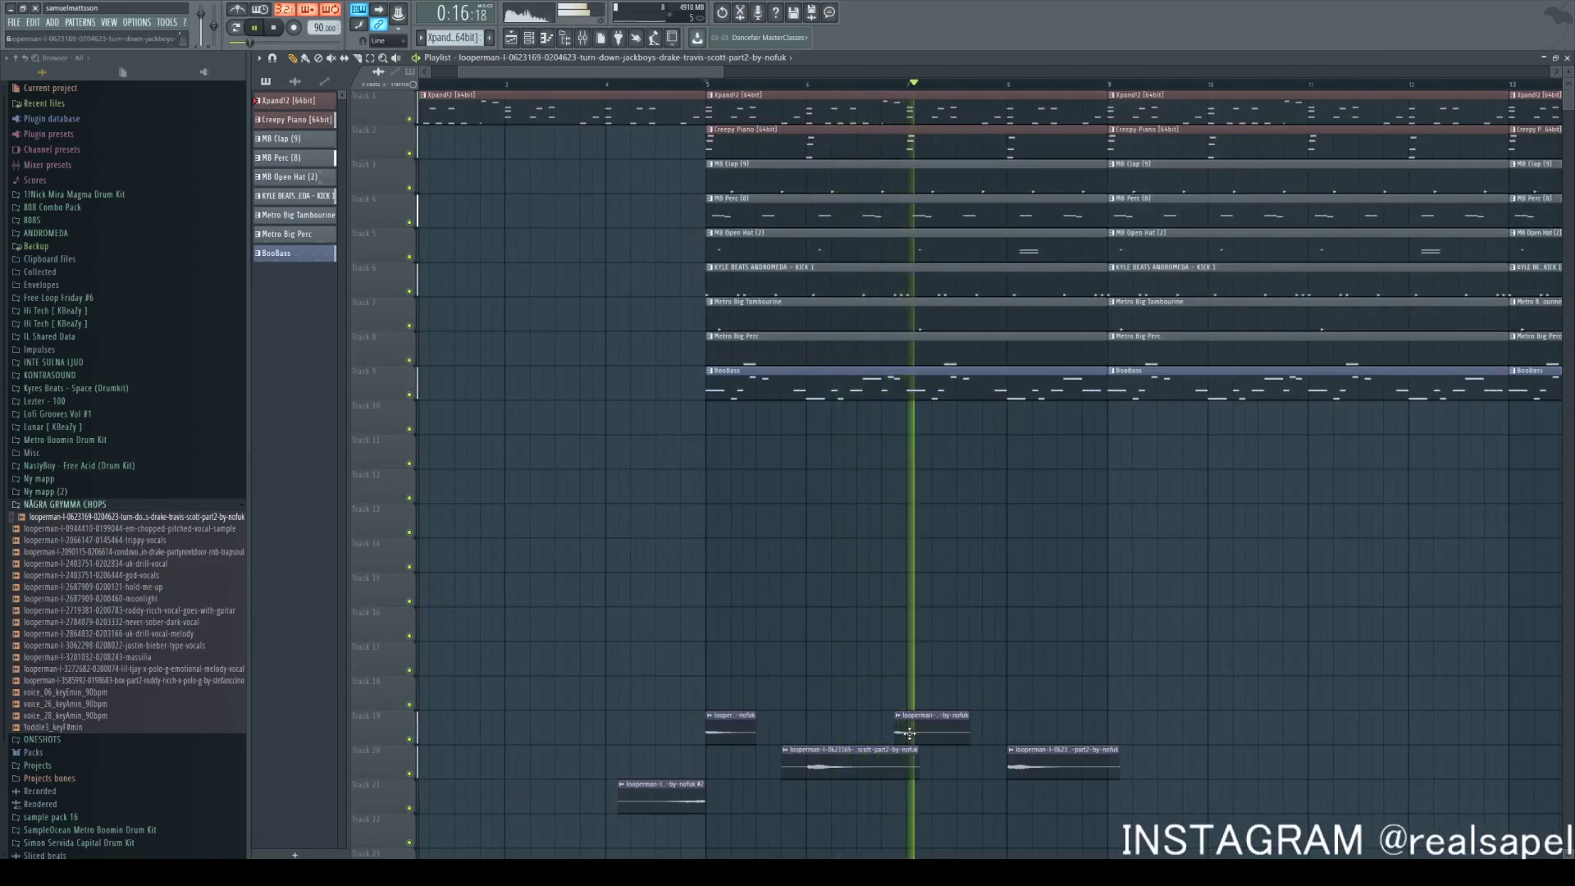
{"action": "scroll", "coordinate": [862, 607], "scroll_direction": "down", "scroll_amount": 3}
{"action": "key", "text": "space"}
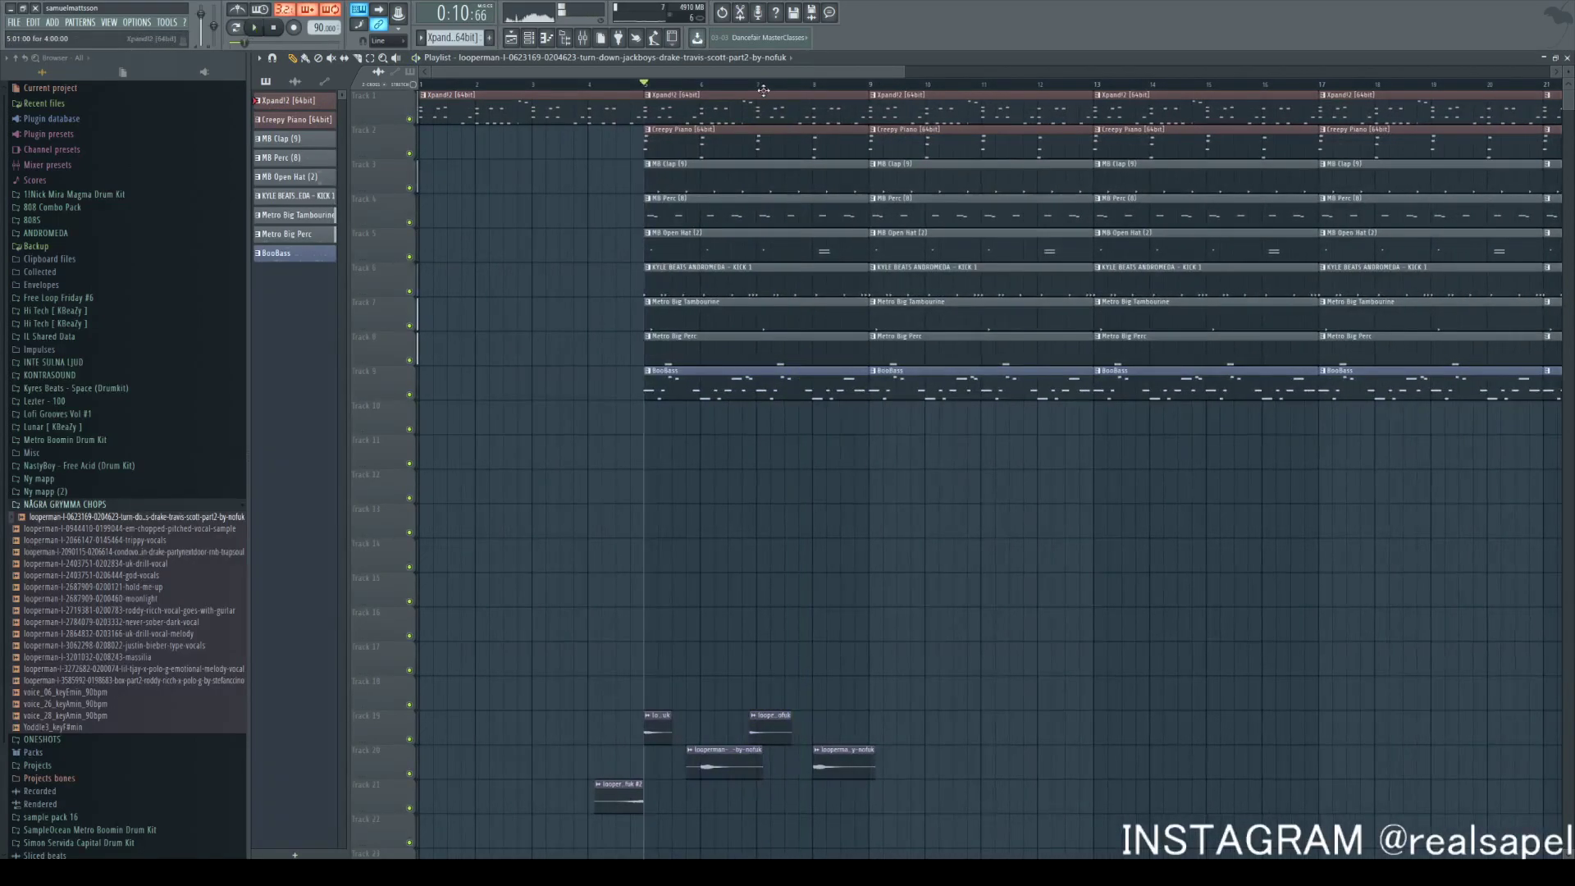
{"action": "left_click_drag", "start_coordinate": [755, 85], "coordinate": [741, 86]}
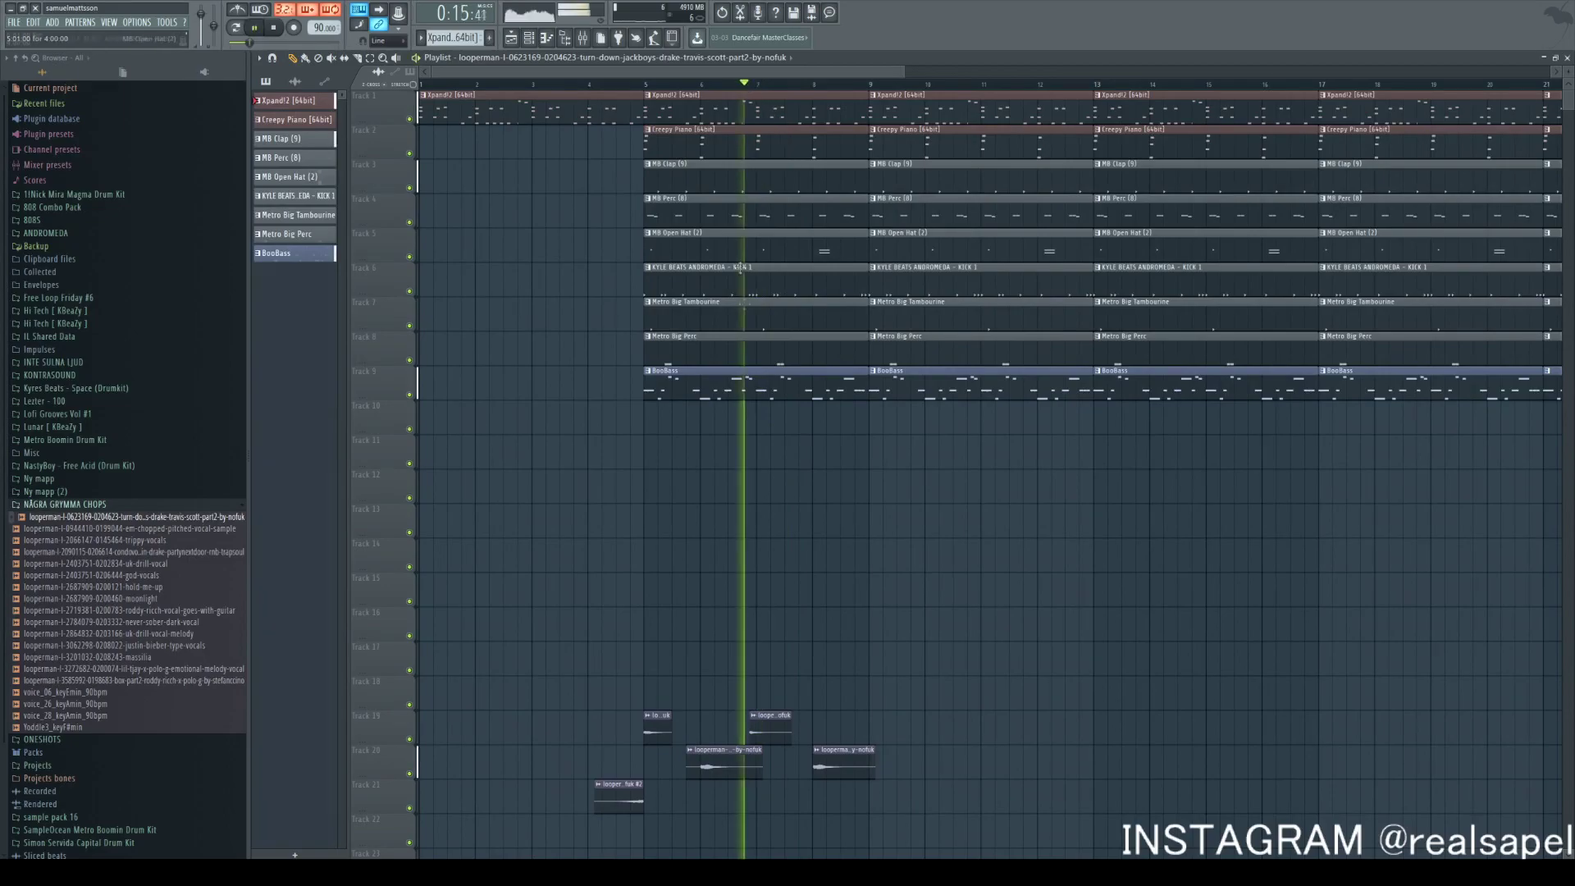
Make the track 19 vocal chop just before bar 7 unique and route it to mixer insert 14
{"action": "scroll", "coordinate": [773, 657], "scroll_direction": "up", "scroll_amount": 3}
{"action": "left_click", "coordinate": [722, 716]}
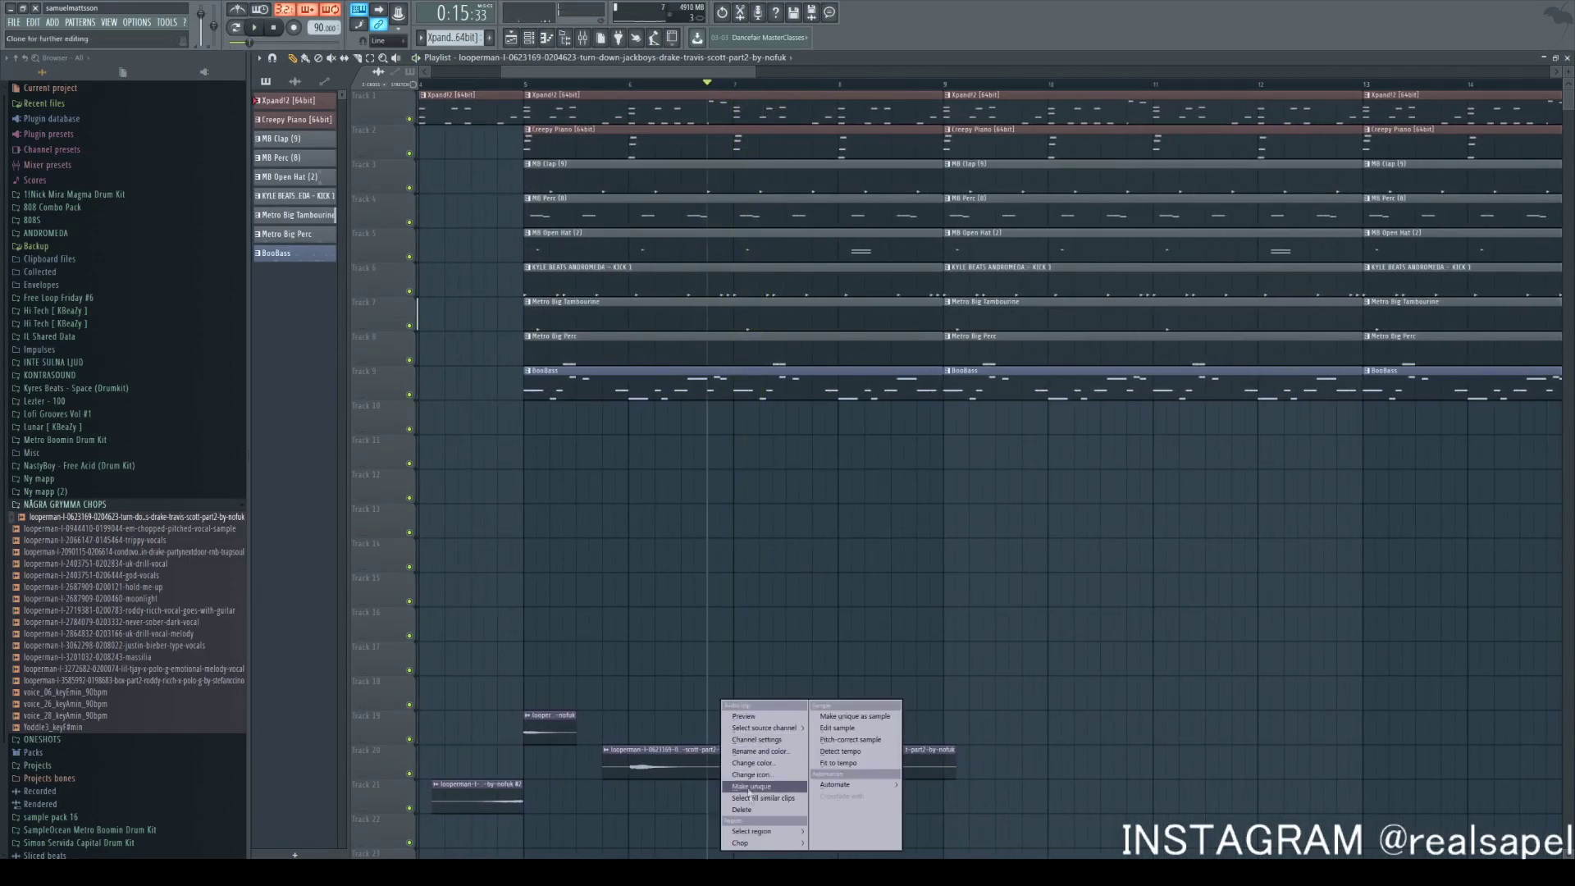
{"action": "left_click", "coordinate": [756, 794]}
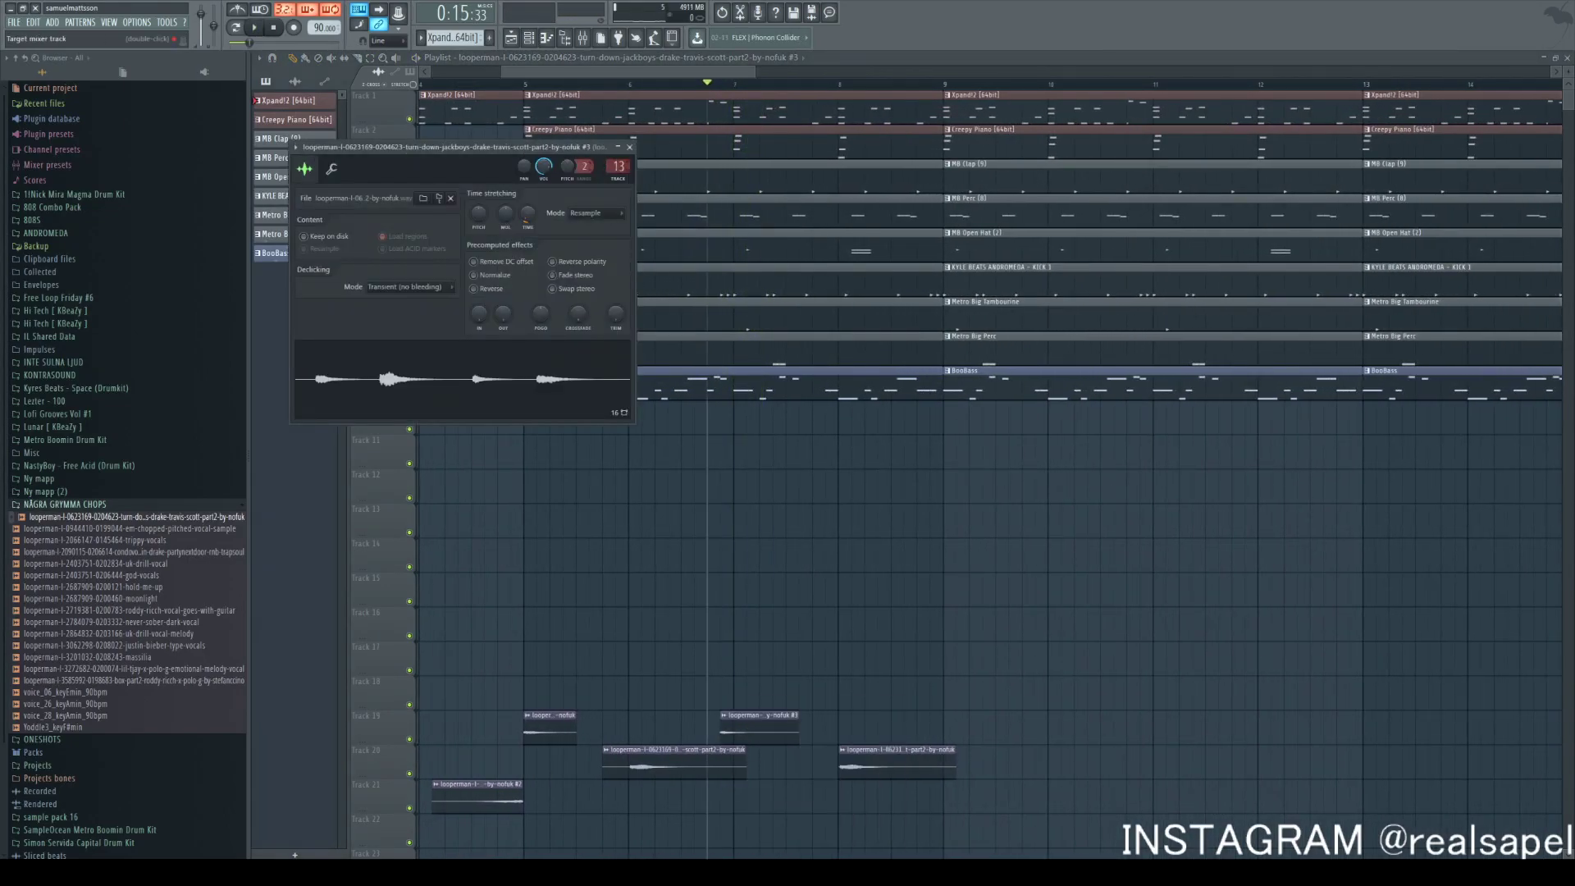
{"action": "left_click", "coordinate": [629, 148]}
{"action": "key", "text": "F9"}
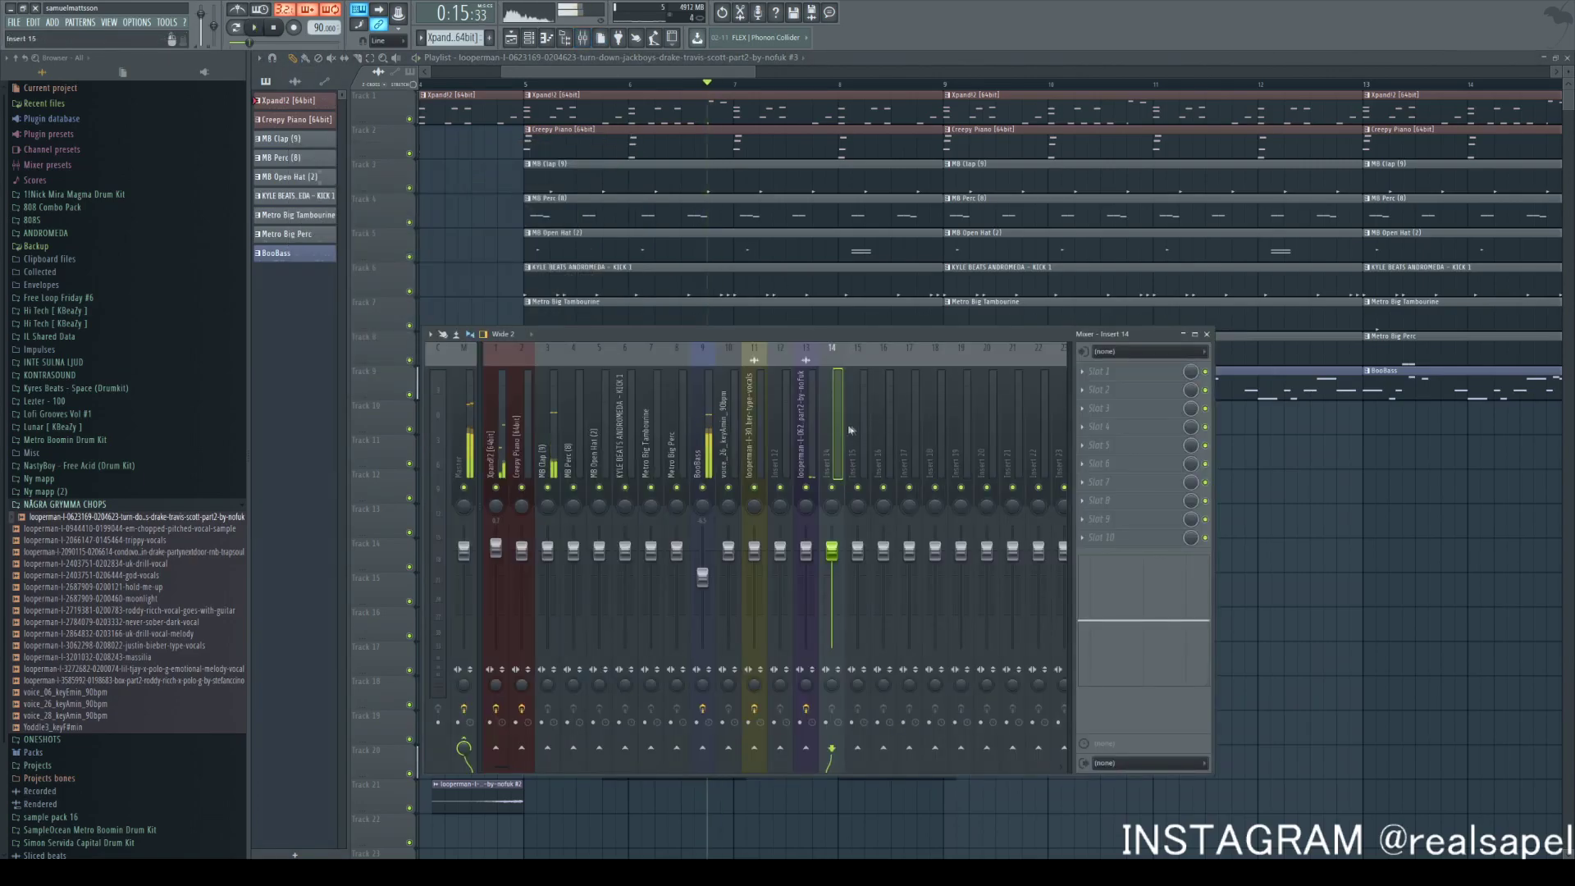
Add Fruity Delay 3 to the first slot of insert 14, adjust its delay time and lower its wet input level during playback
{"action": "left_click", "coordinate": [1110, 370]}
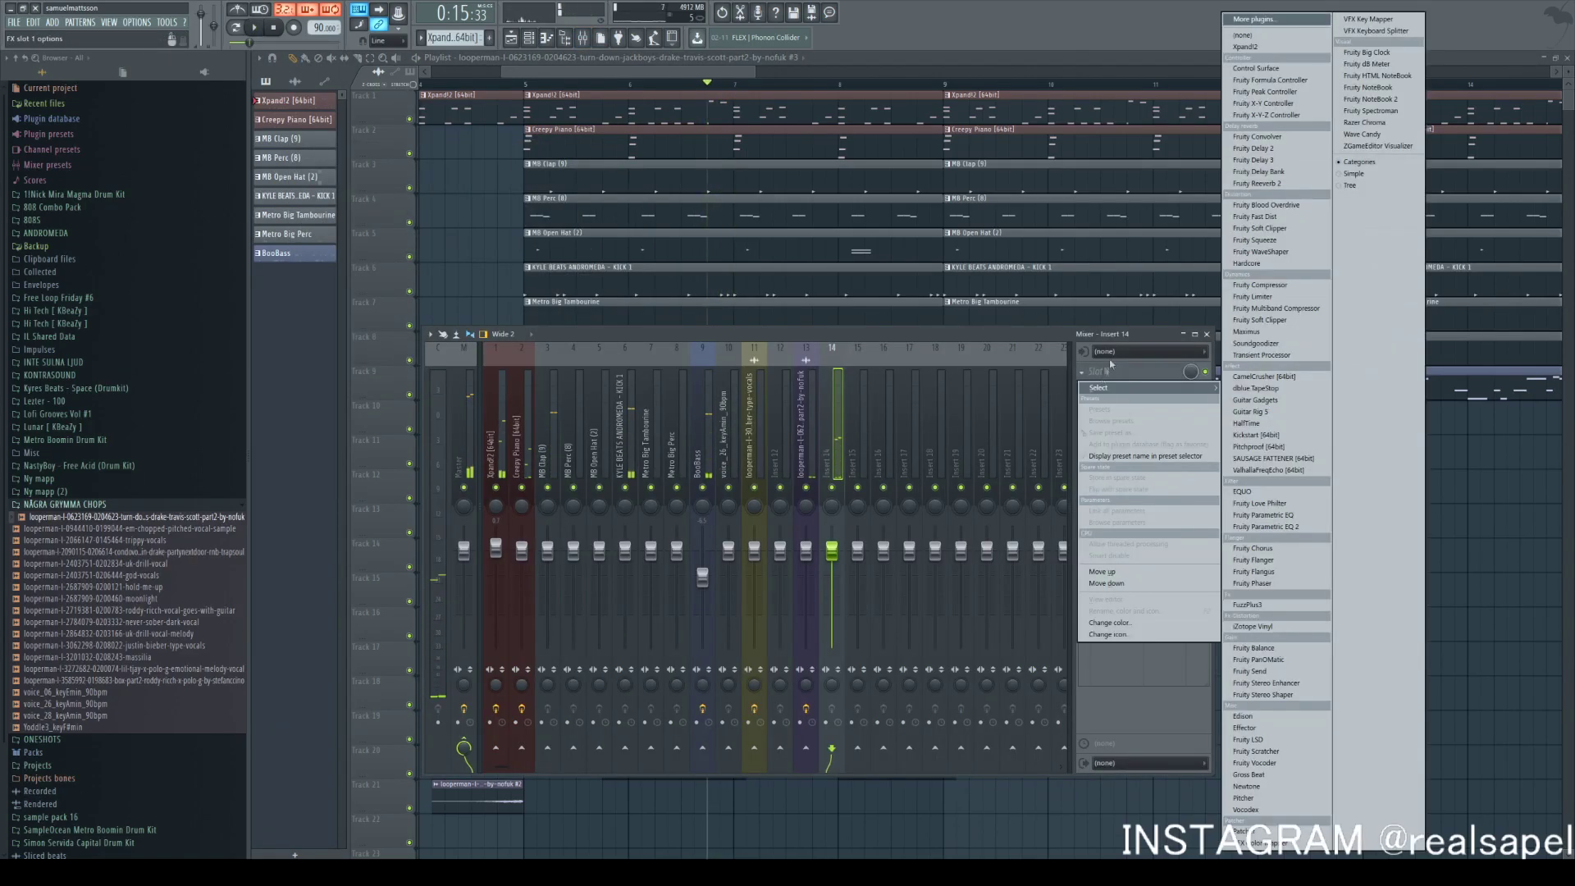
{"action": "left_click", "coordinate": [1255, 160]}
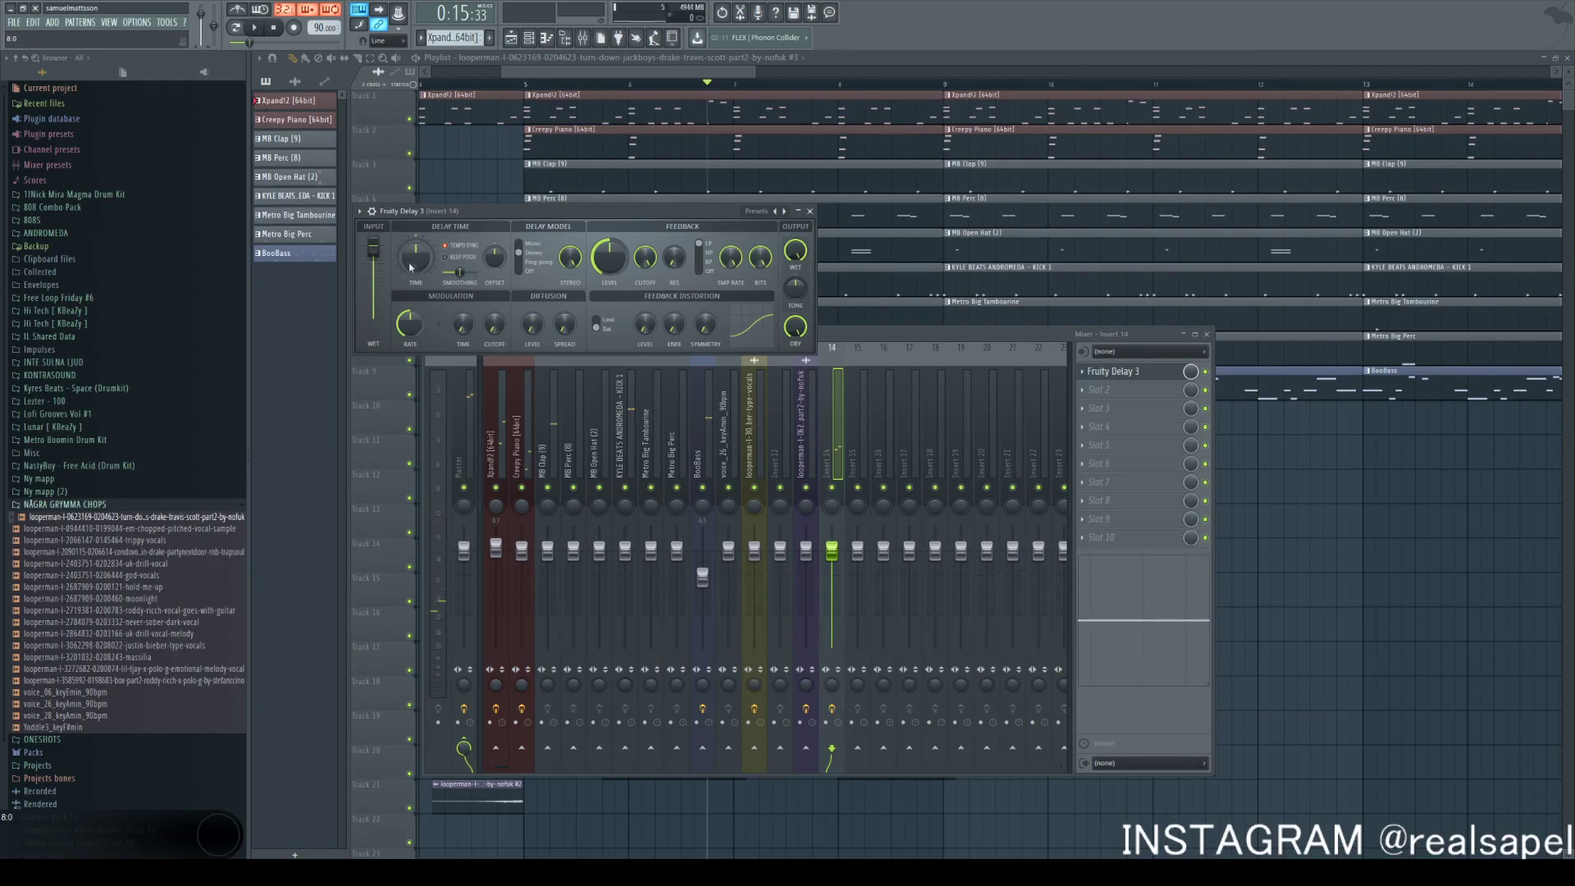
{"action": "key", "text": "space"}
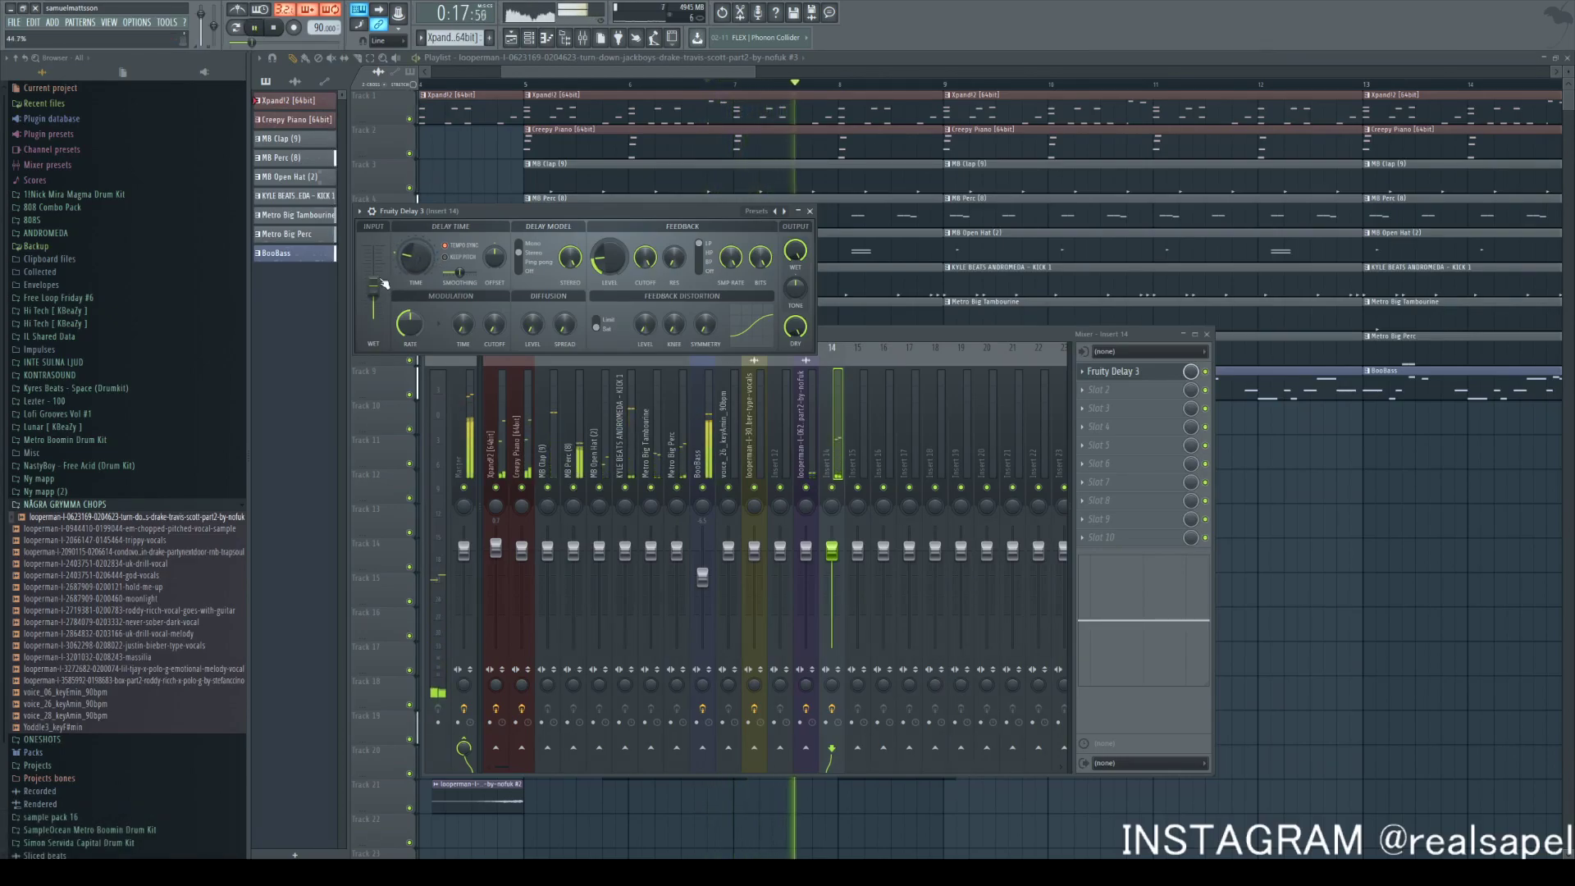
{"action": "left_click", "coordinate": [809, 211]}
{"action": "right_click", "coordinate": [1350, 499]}
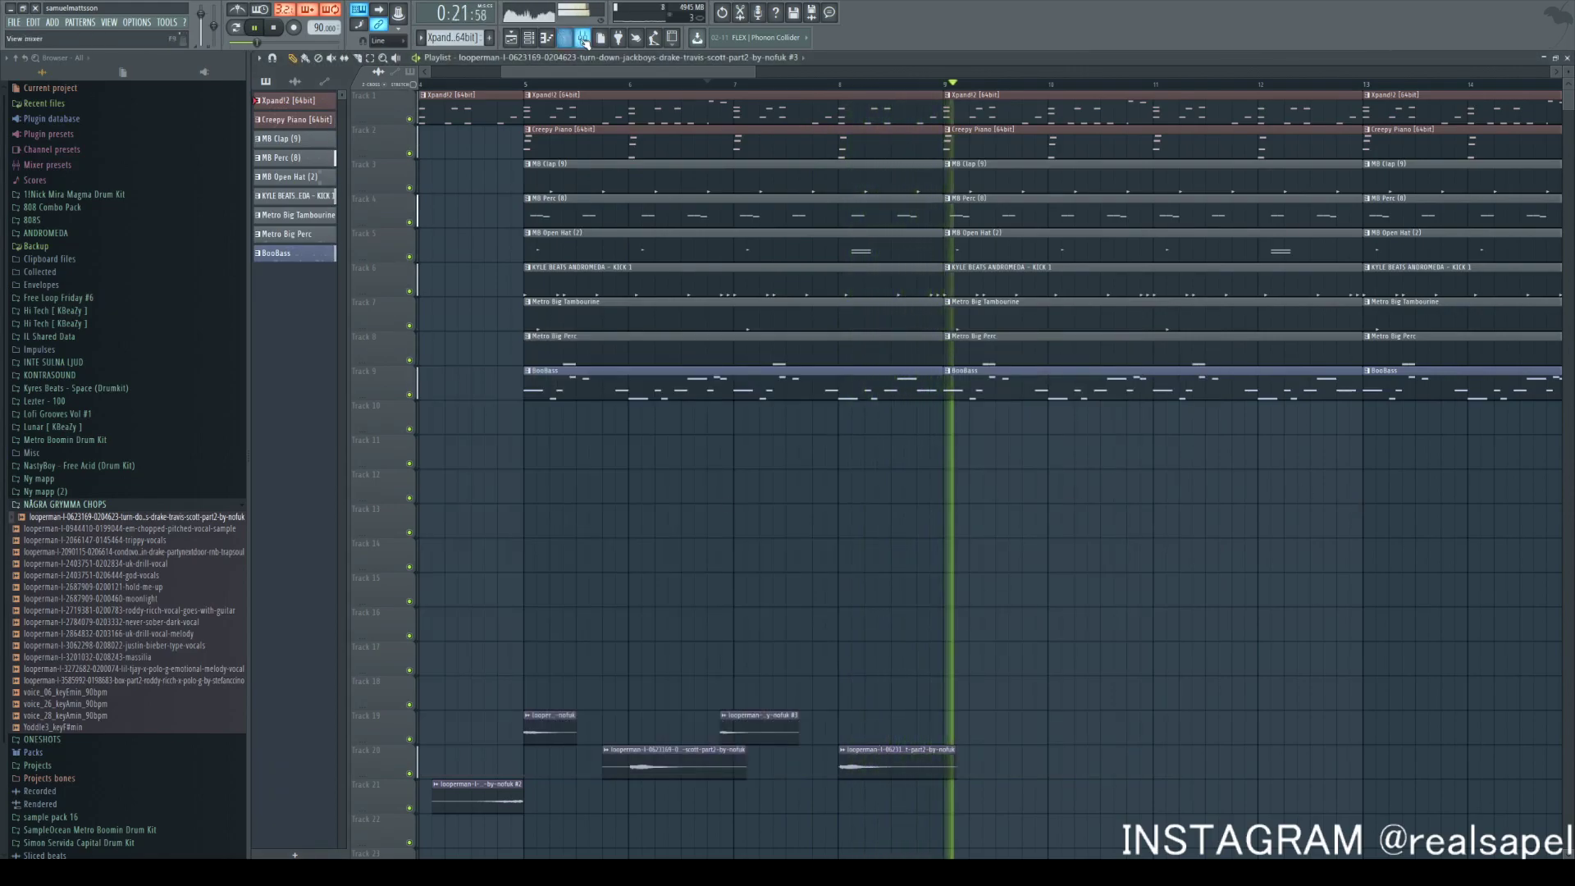
Lower the volume fader of the vocal sample on mixer insert 13 and close the mixer
{"action": "key", "text": "F9"}
{"action": "key", "text": "space"}
{"action": "key", "text": "space"}
{"action": "mouse_move", "coordinate": [808, 558]}
{"action": "left_mouse_down"}
{"action": "mouse_move", "coordinate": [832, 573]}
{"action": "mouse_move", "coordinate": [817, 575]}
{"action": "left_mouse_up"}
{"action": "left_click", "coordinate": [1207, 333]}
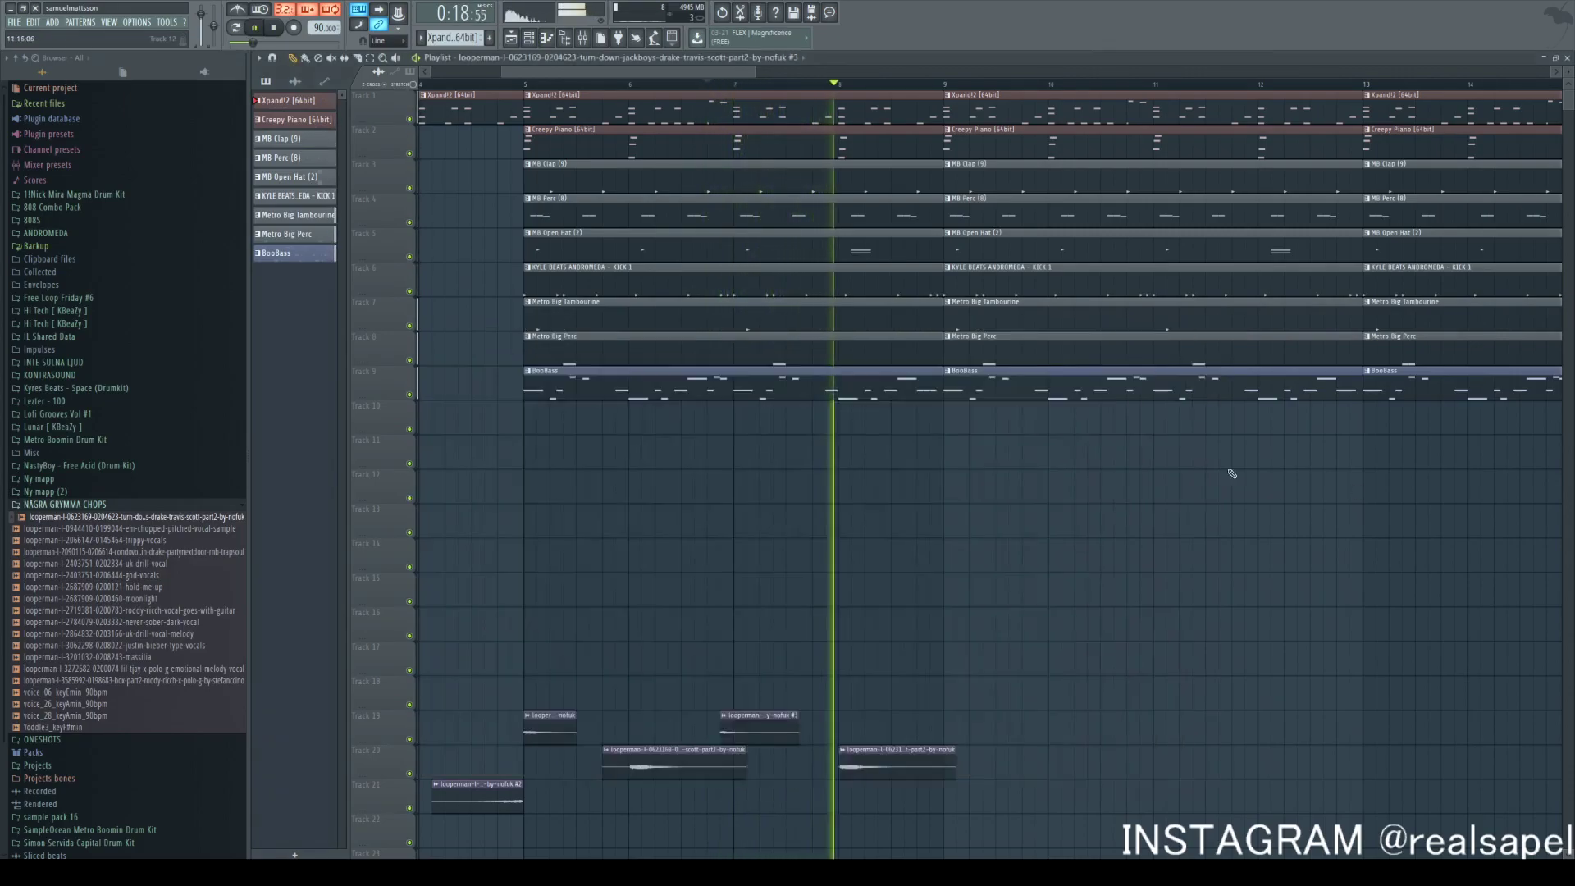
Duplicate the vocal chops on tracks 19 and 20 so the four-bar phrase repeats from bar 9, and play the arrangement
{"action": "scroll", "coordinate": [998, 536], "scroll_direction": "down", "scroll_amount": 5}
{"action": "mouse_move", "coordinate": [671, 827]}
{"action": "left_mouse_down"}
{"action": "mouse_move", "coordinate": [479, 726]}
{"action": "mouse_move", "coordinate": [618, 744]}
{"action": "left_mouse_up"}
{"action": "key", "text": "space"}
{"action": "key", "text": "space"}
{"action": "key", "text": "ctrl+d"}
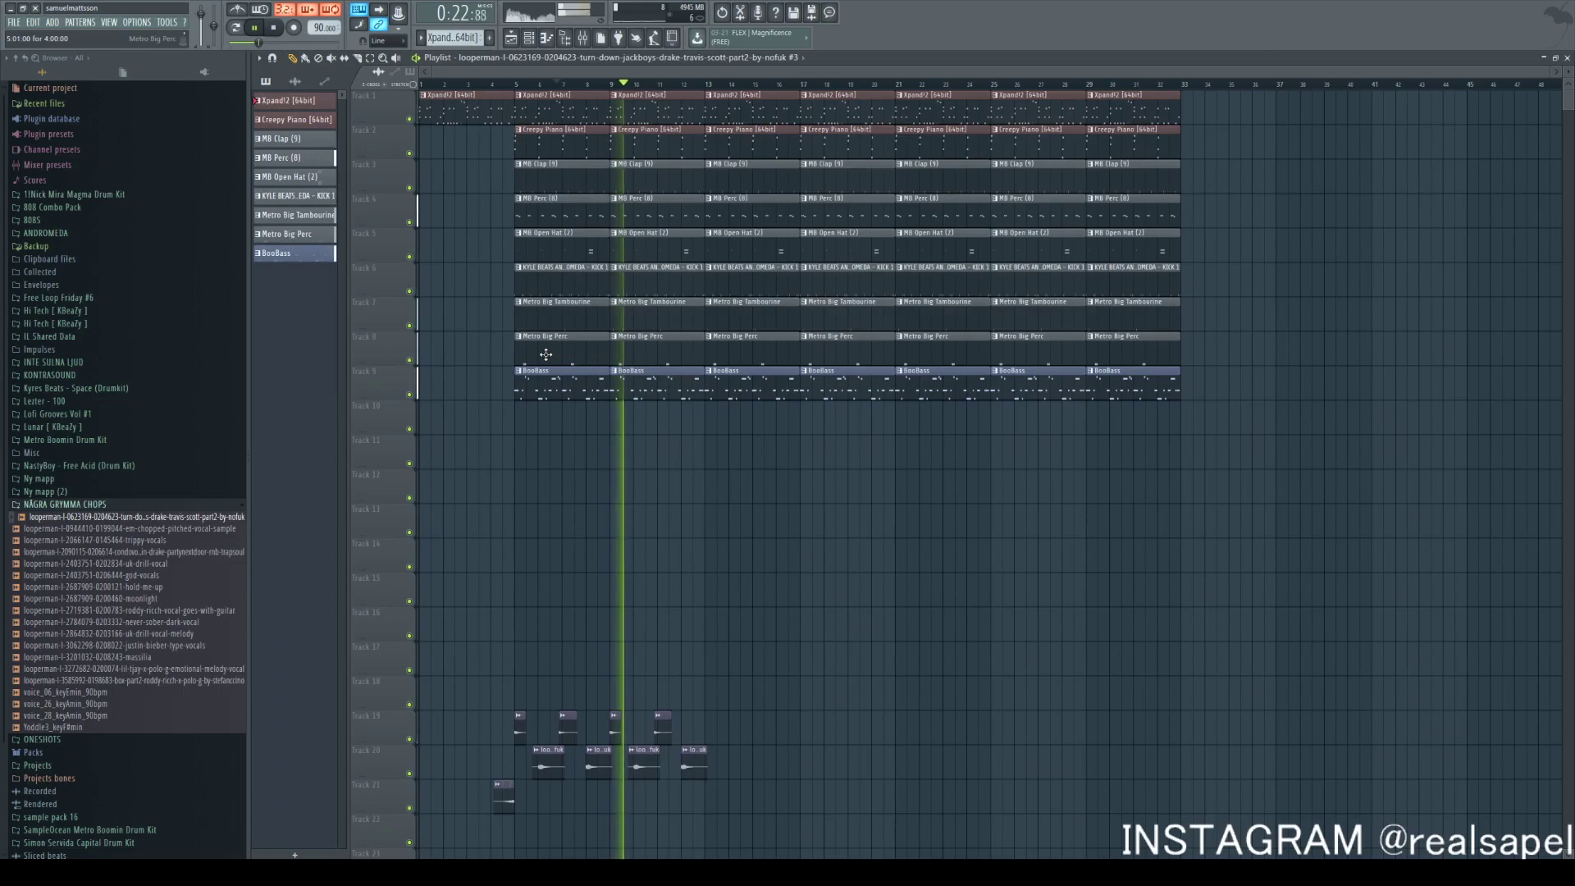
{"action": "key", "text": "space"}
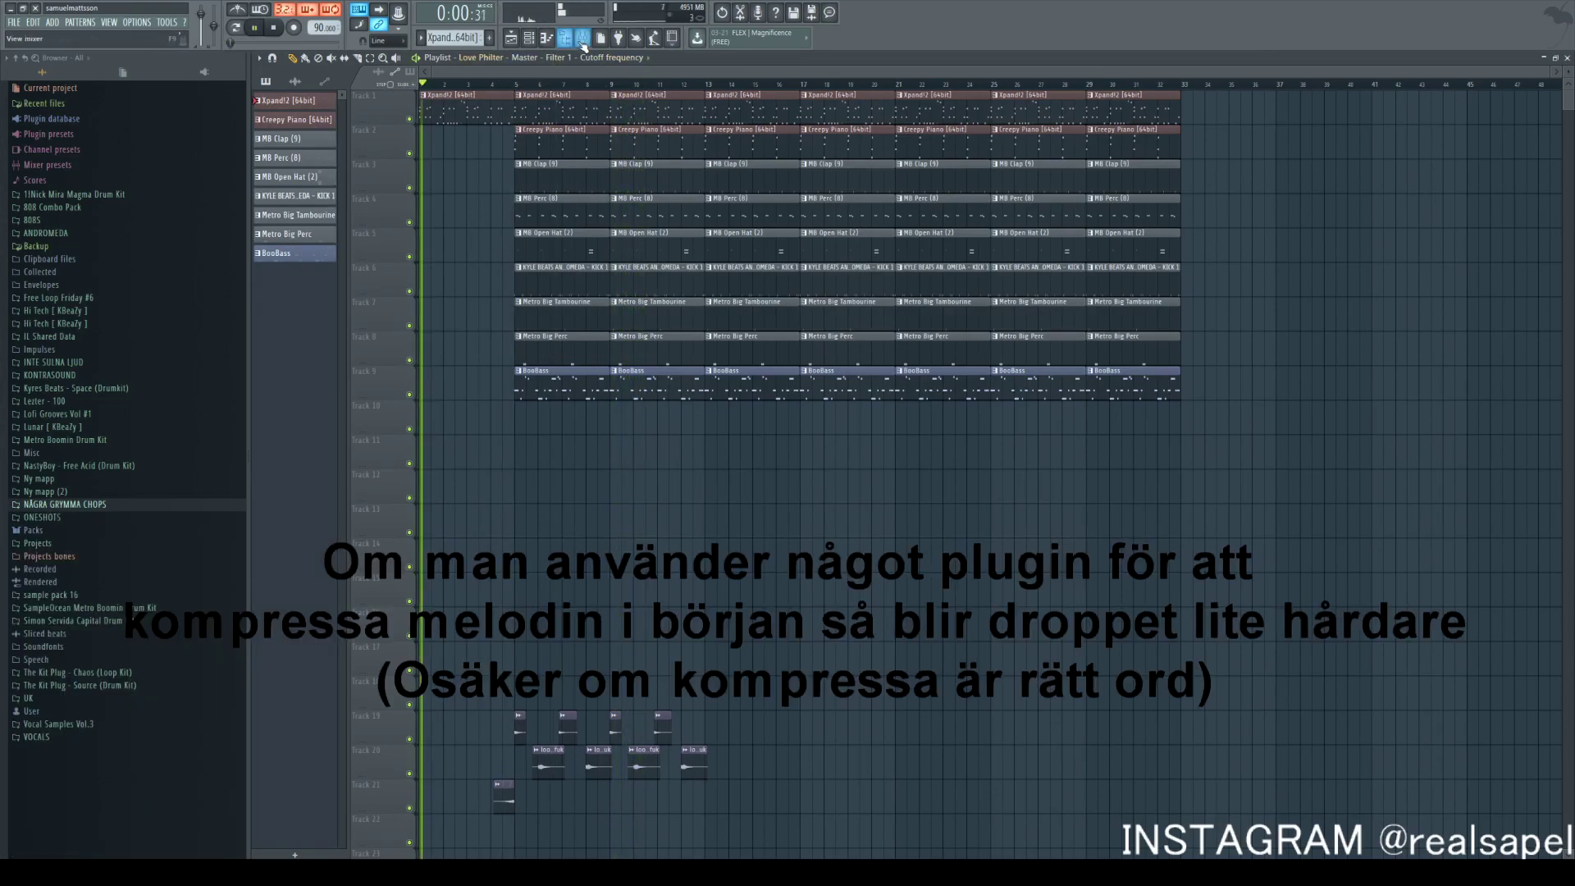
Add Fruity Love Philter to the third effect slot of the Xpand!2 mixer track
{"action": "key", "text": "F9"}
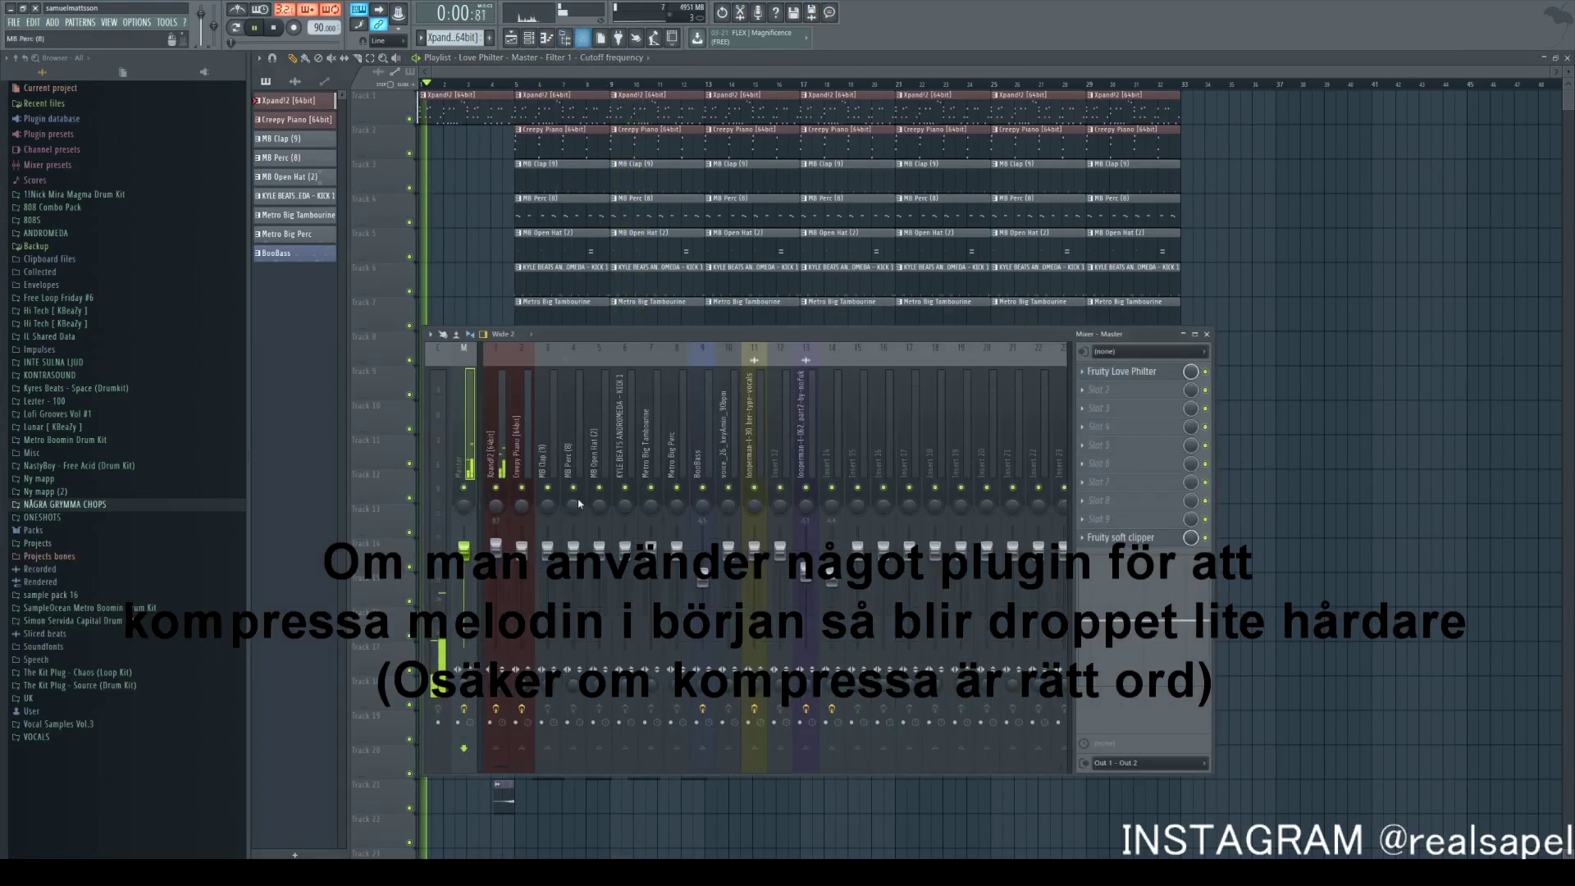
{"action": "left_click", "coordinate": [491, 461]}
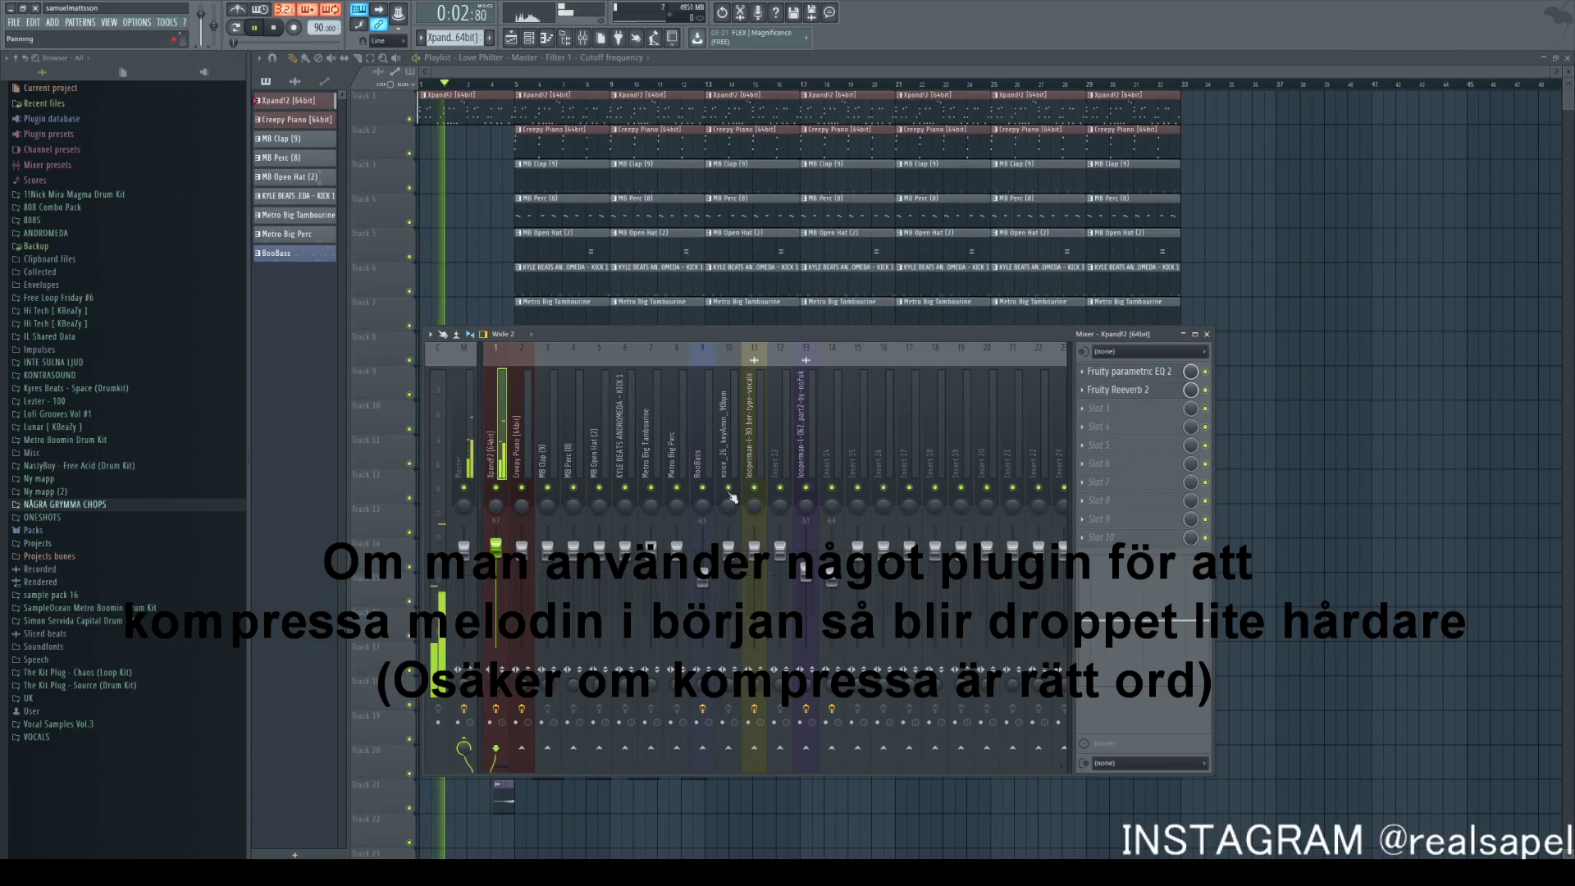
{"action": "left_click", "coordinate": [1121, 410]}
{"action": "left_click", "coordinate": [1271, 504]}
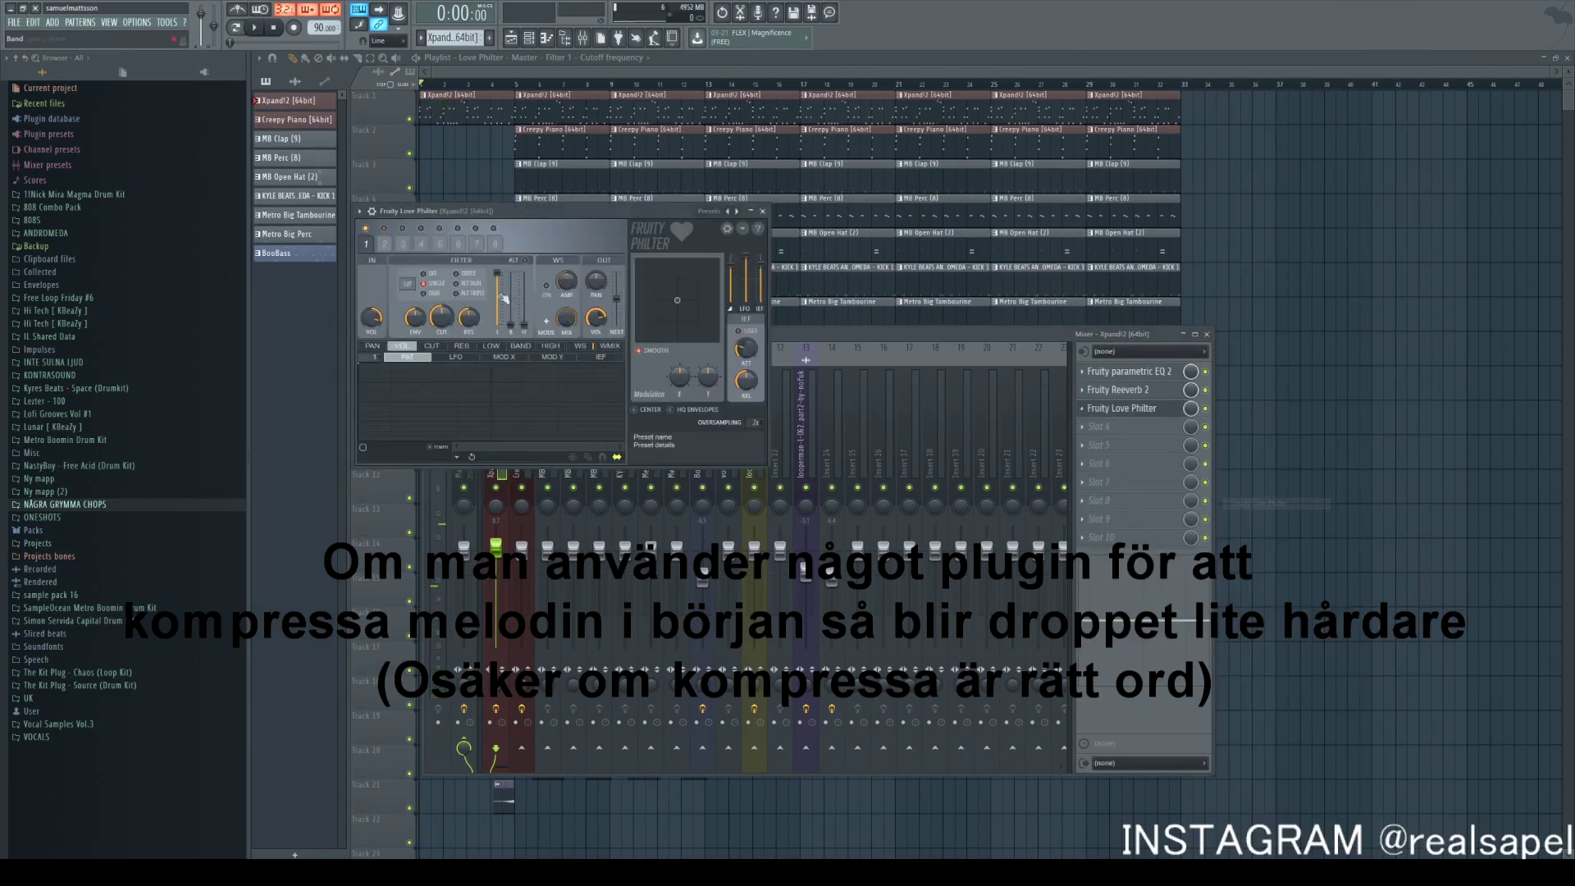
Create automation clips for the Love Philter's Filter 1 cutoff frequency and its mix level on the Xpand!2 track
{"action": "right_click", "coordinate": [439, 321]}
{"action": "left_click", "coordinate": [489, 397]}
{"action": "right_click", "coordinate": [1195, 408]}
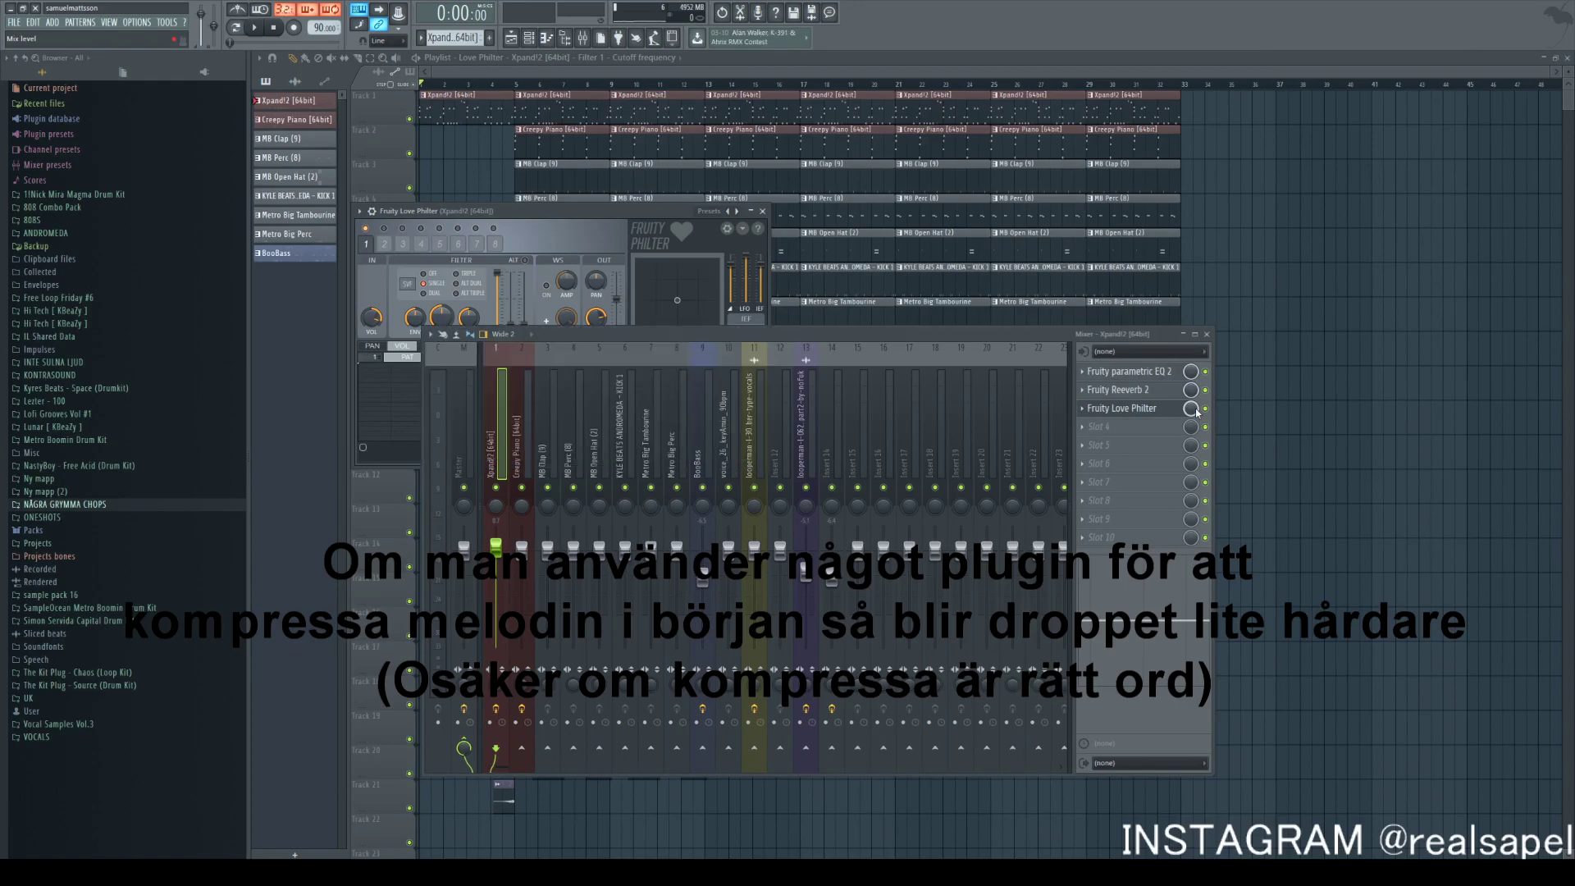
{"action": "left_click", "coordinate": [1247, 490]}
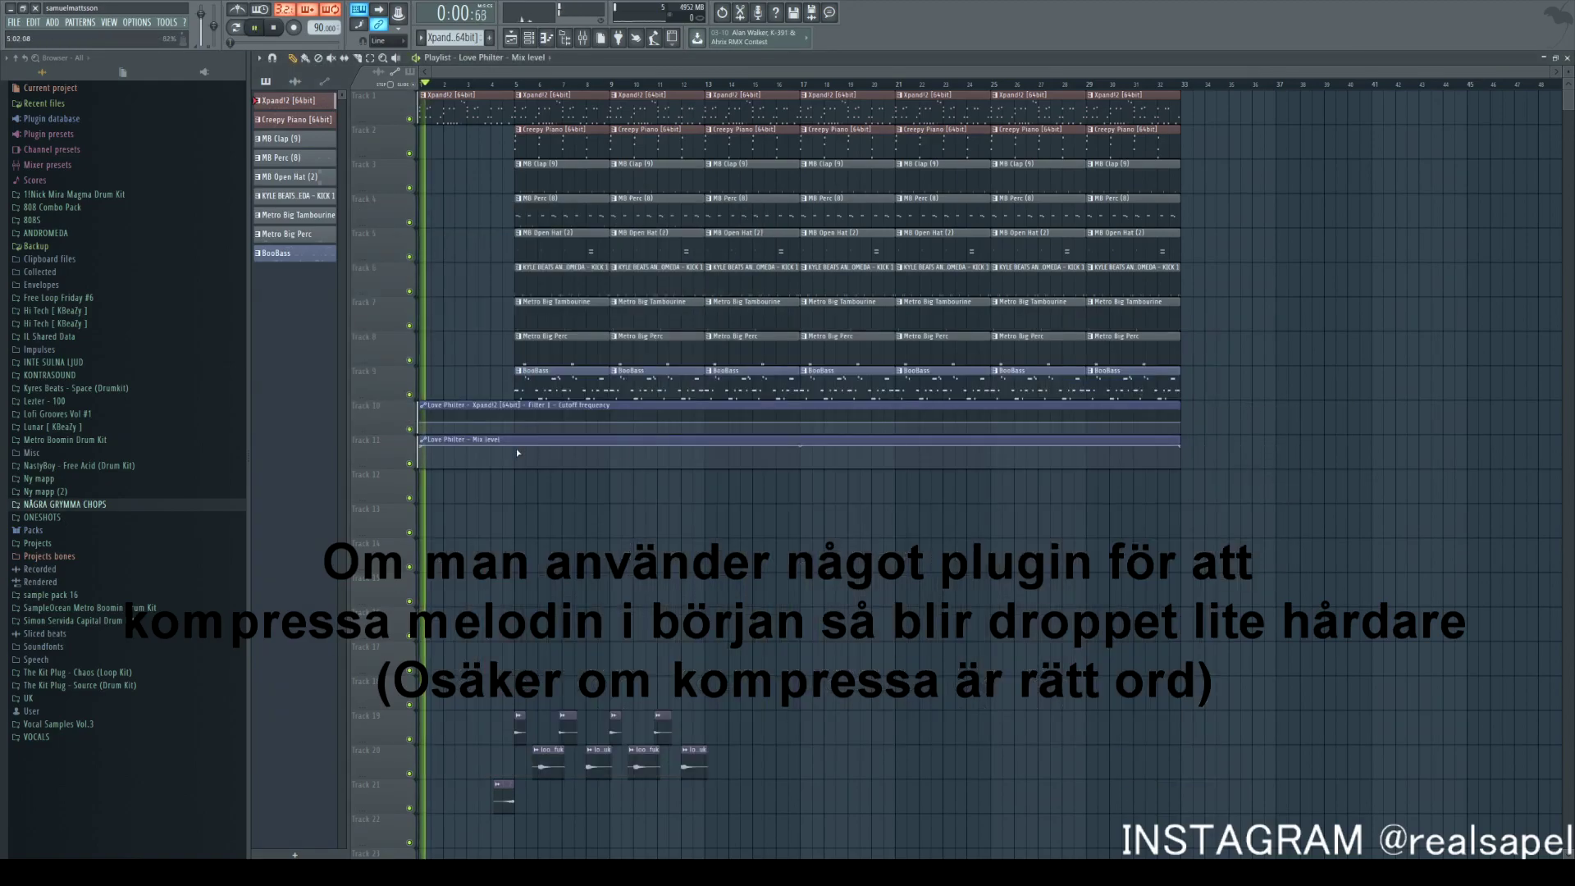
Shape the Love Philter mix level automation to stay at full until bar 5 and drop to minimum there
{"action": "left_click_drag", "start_coordinate": [517, 452], "coordinate": [505, 510]}
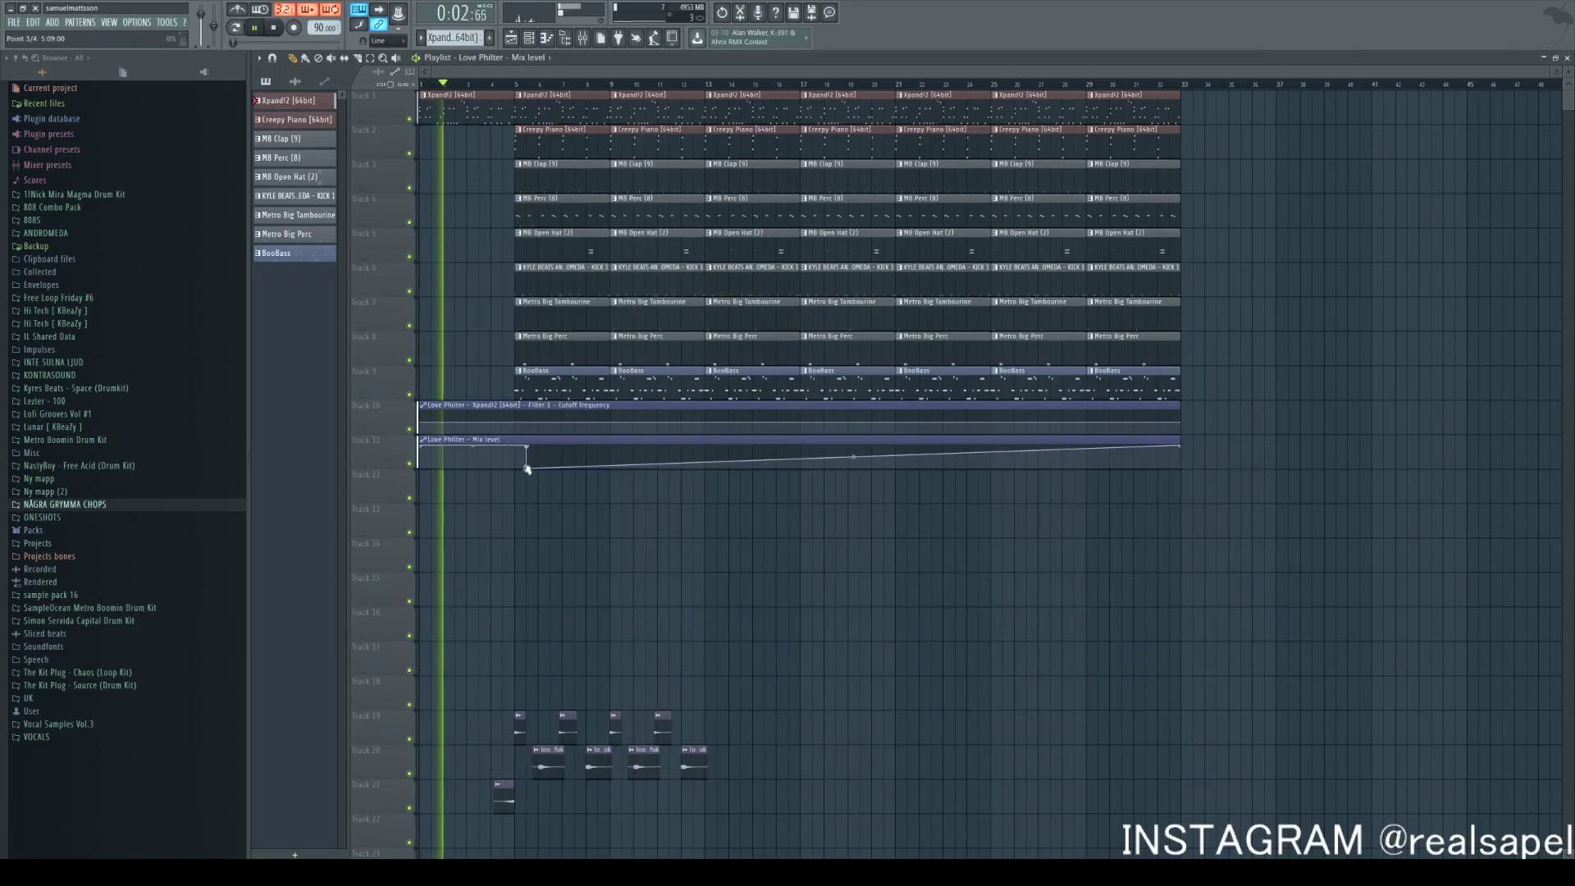
{"action": "scroll", "coordinate": [533, 472], "scroll_direction": "up", "scroll_amount": 4}
{"action": "key", "text": "space"}
{"action": "left_click", "coordinate": [572, 474]}
{"action": "right_click", "coordinate": [553, 484]}
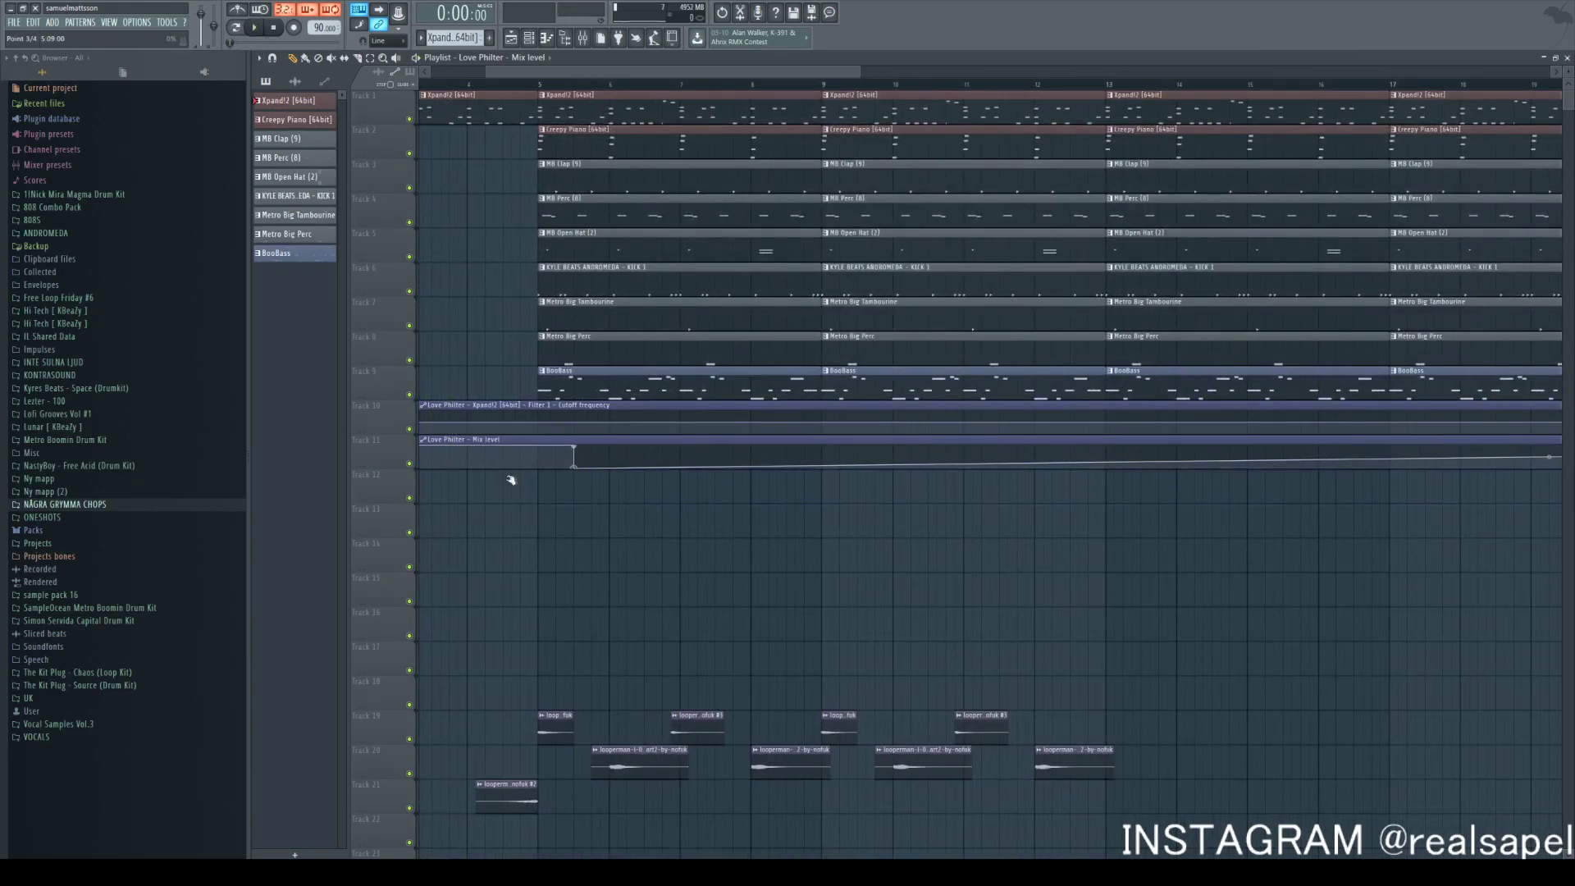
{"action": "scroll", "coordinate": [564, 459], "scroll_direction": "up", "scroll_amount": 3}
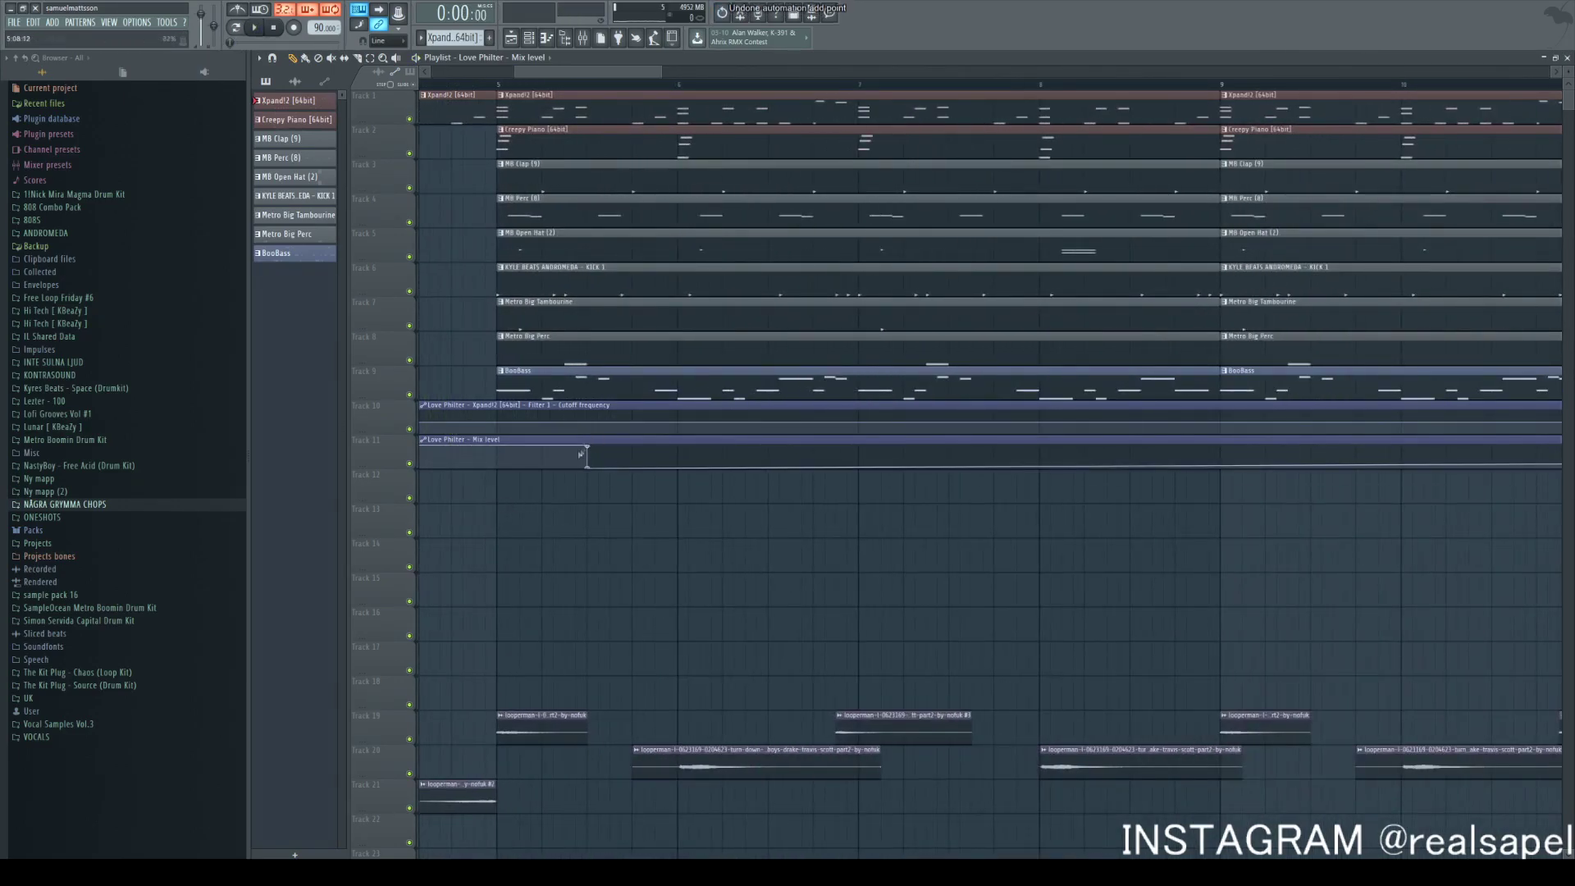
{"action": "scroll", "coordinate": [498, 441], "scroll_direction": "down", "scroll_amount": 3}
{"action": "key", "text": "space"}
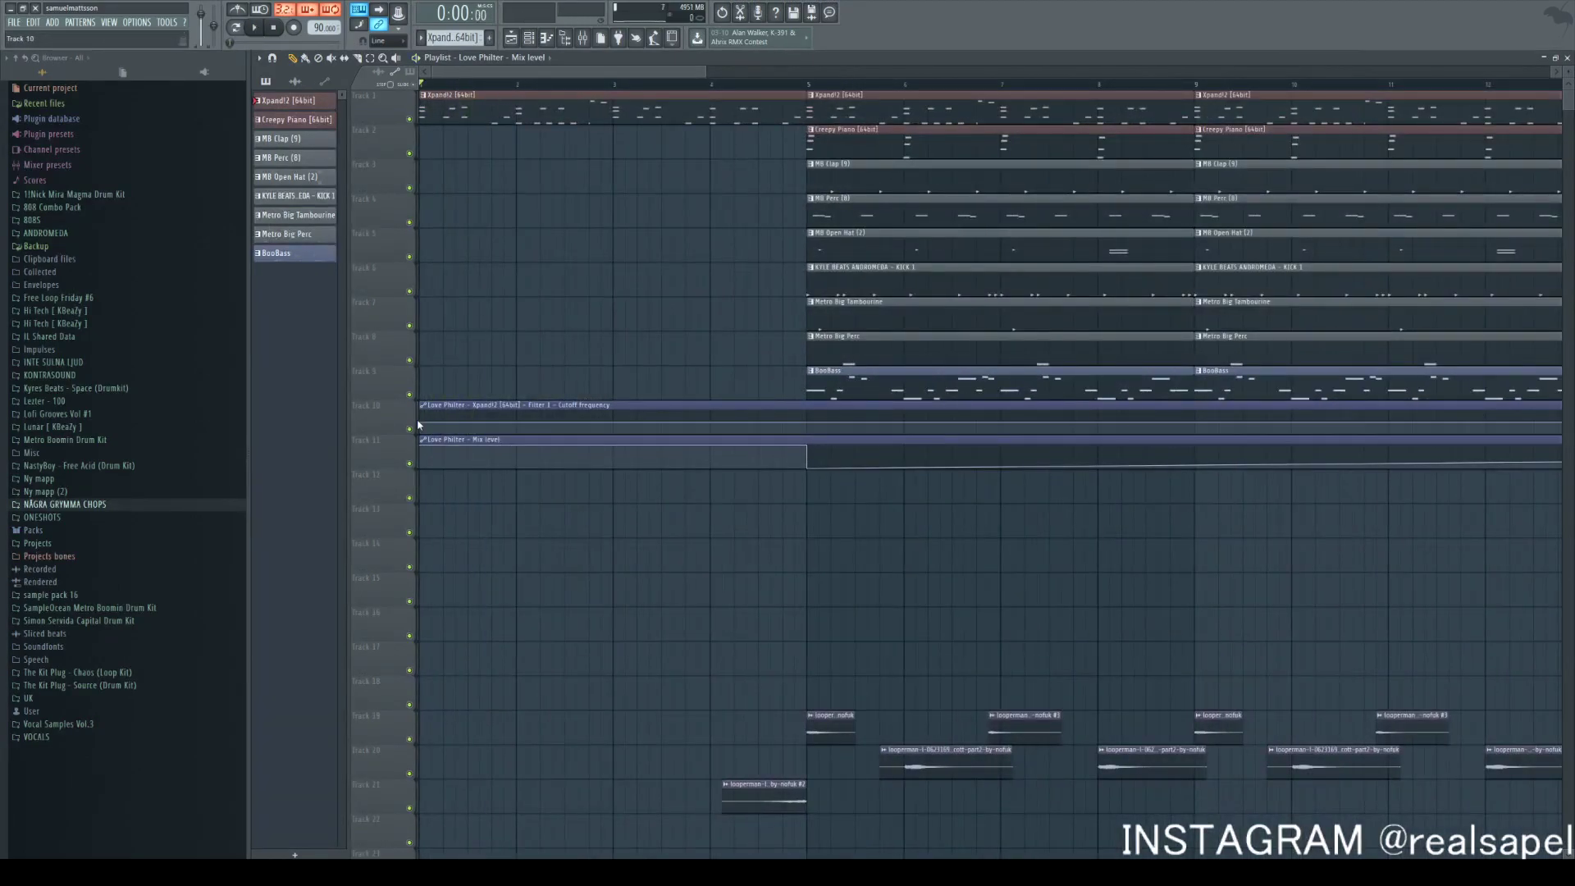
Add a point at bar 3 to the cutoff frequency automation, lower its starting point and play the intro
{"action": "right_click", "coordinate": [612, 424]}
{"action": "left_click_drag", "start_coordinate": [421, 426], "coordinate": [421, 429]}
{"action": "key", "text": "space"}
{"action": "key", "text": "space"}
{"action": "key", "text": "space"}
{"action": "key", "text": "space"}
Adjust the cutoff automation curve up to bar 3 and add a slightly higher point at bar 5
{"action": "left_click_drag", "start_coordinate": [518, 427], "coordinate": [613, 428]}
{"action": "key", "text": "space"}
{"action": "key", "text": "space"}
{"action": "right_click", "coordinate": [809, 425]}
{"action": "left_click_drag", "start_coordinate": [809, 425], "coordinate": [808, 423]}
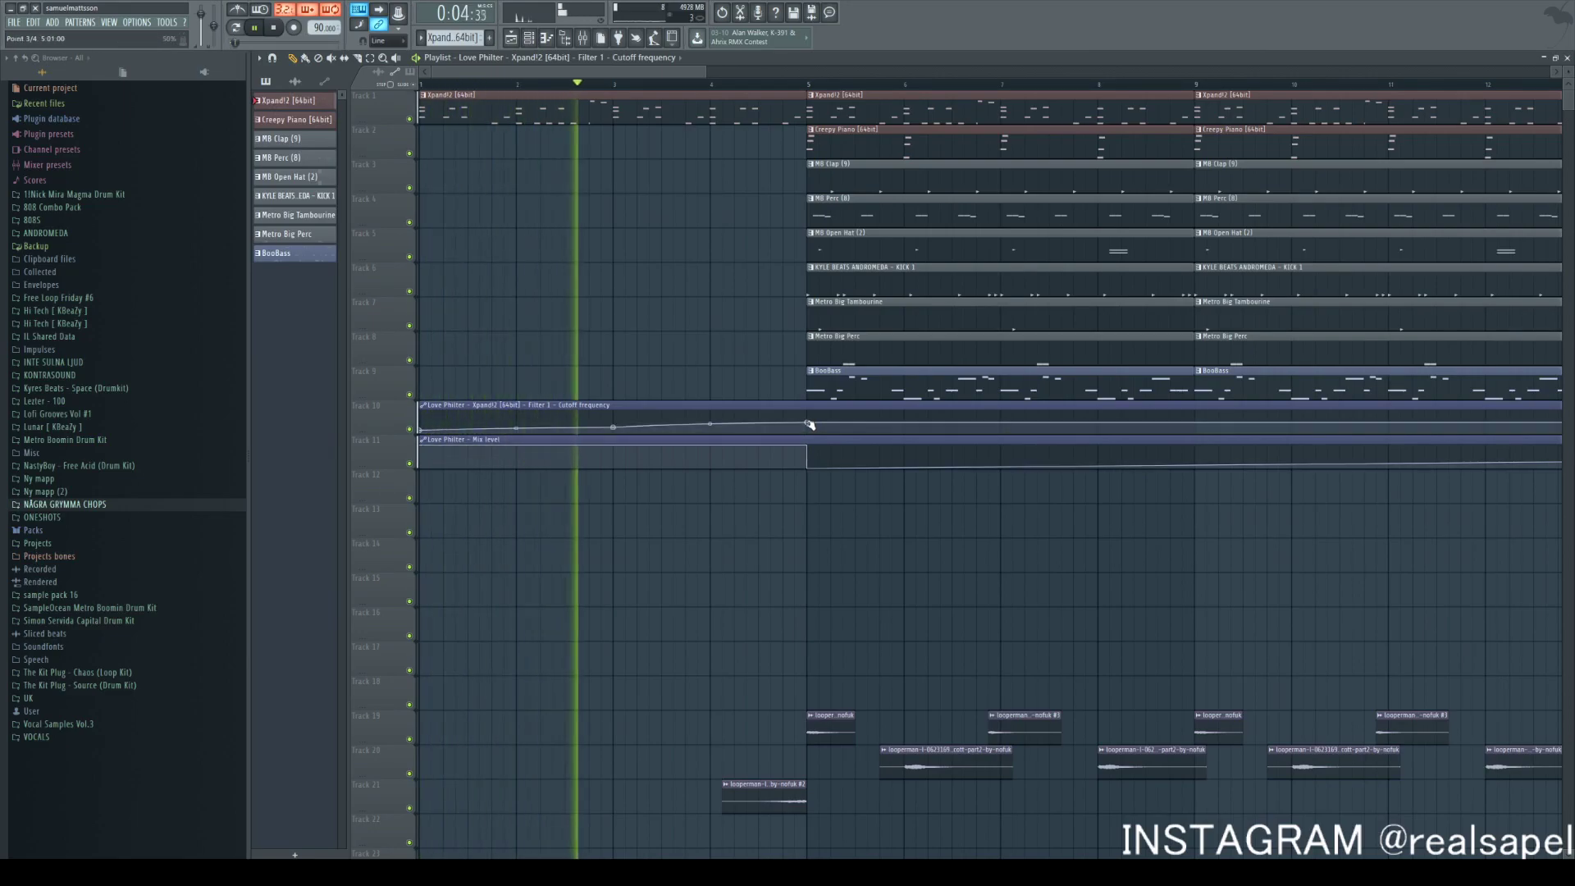
Remove the Fruity Love Philter from the Master track's first effect slot and replay the intro
{"action": "scroll", "coordinate": [654, 555], "scroll_direction": "down", "scroll_amount": 2}
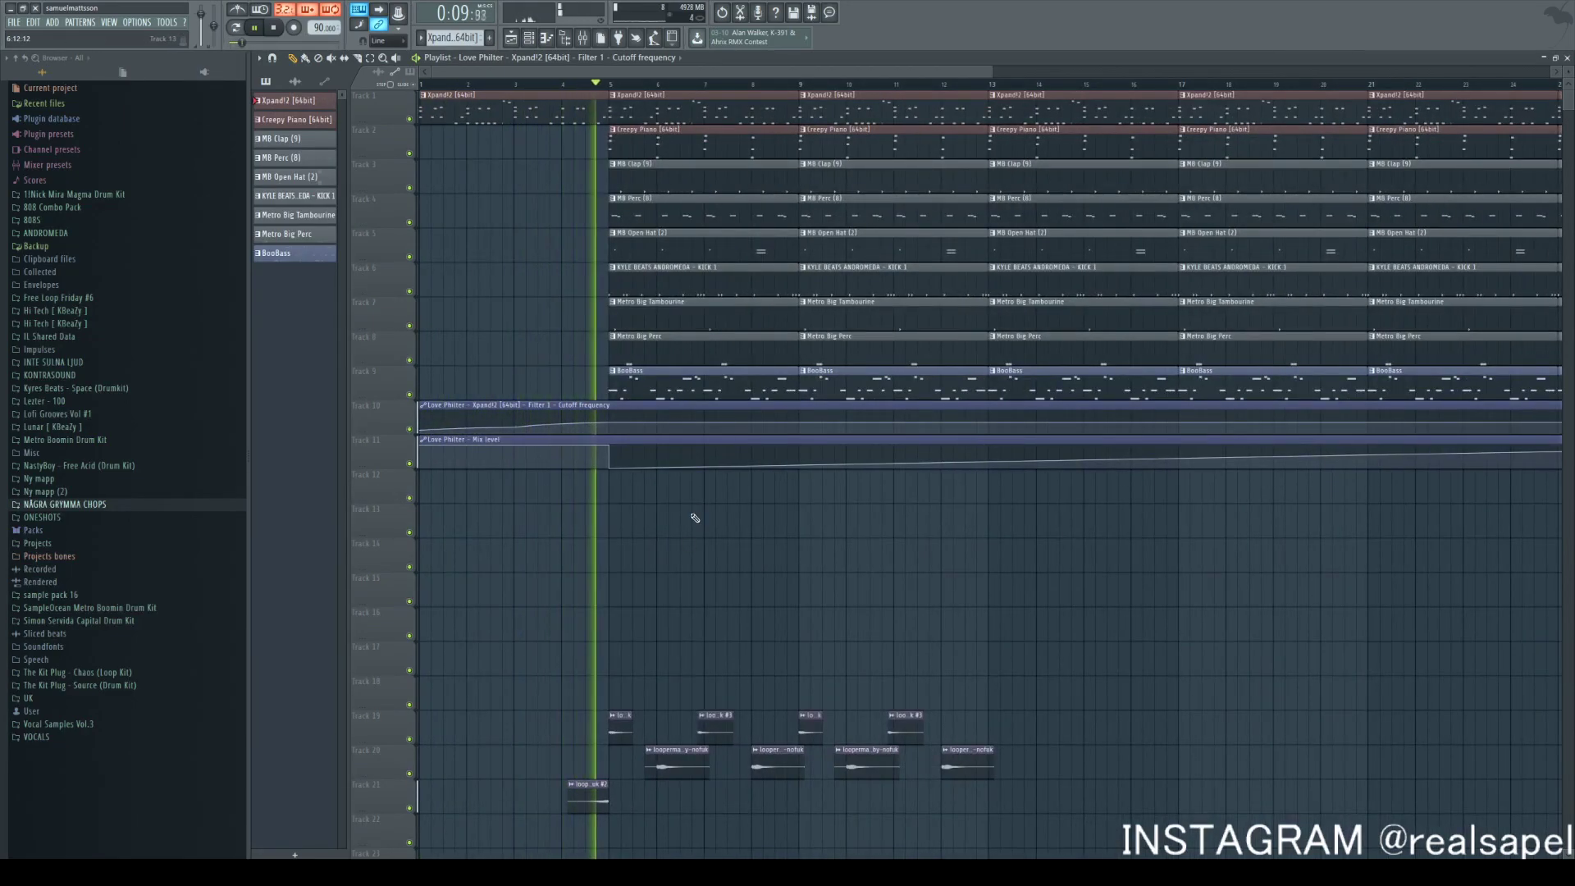
{"action": "key", "text": "space"}
{"action": "left_click", "coordinate": [586, 38]}
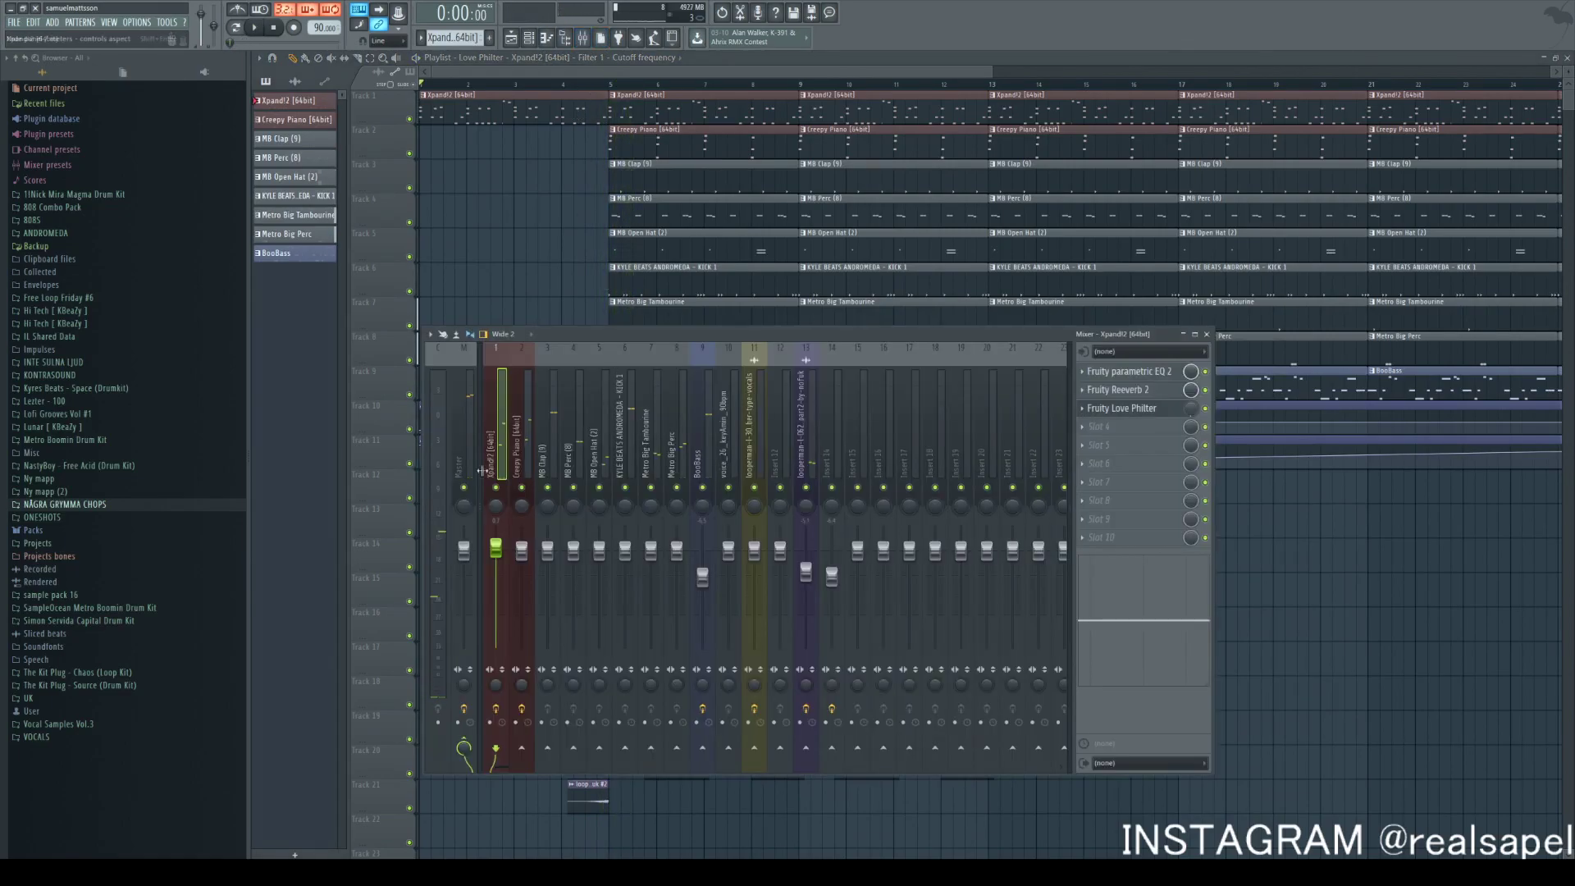
{"action": "left_click", "coordinate": [1092, 379]}
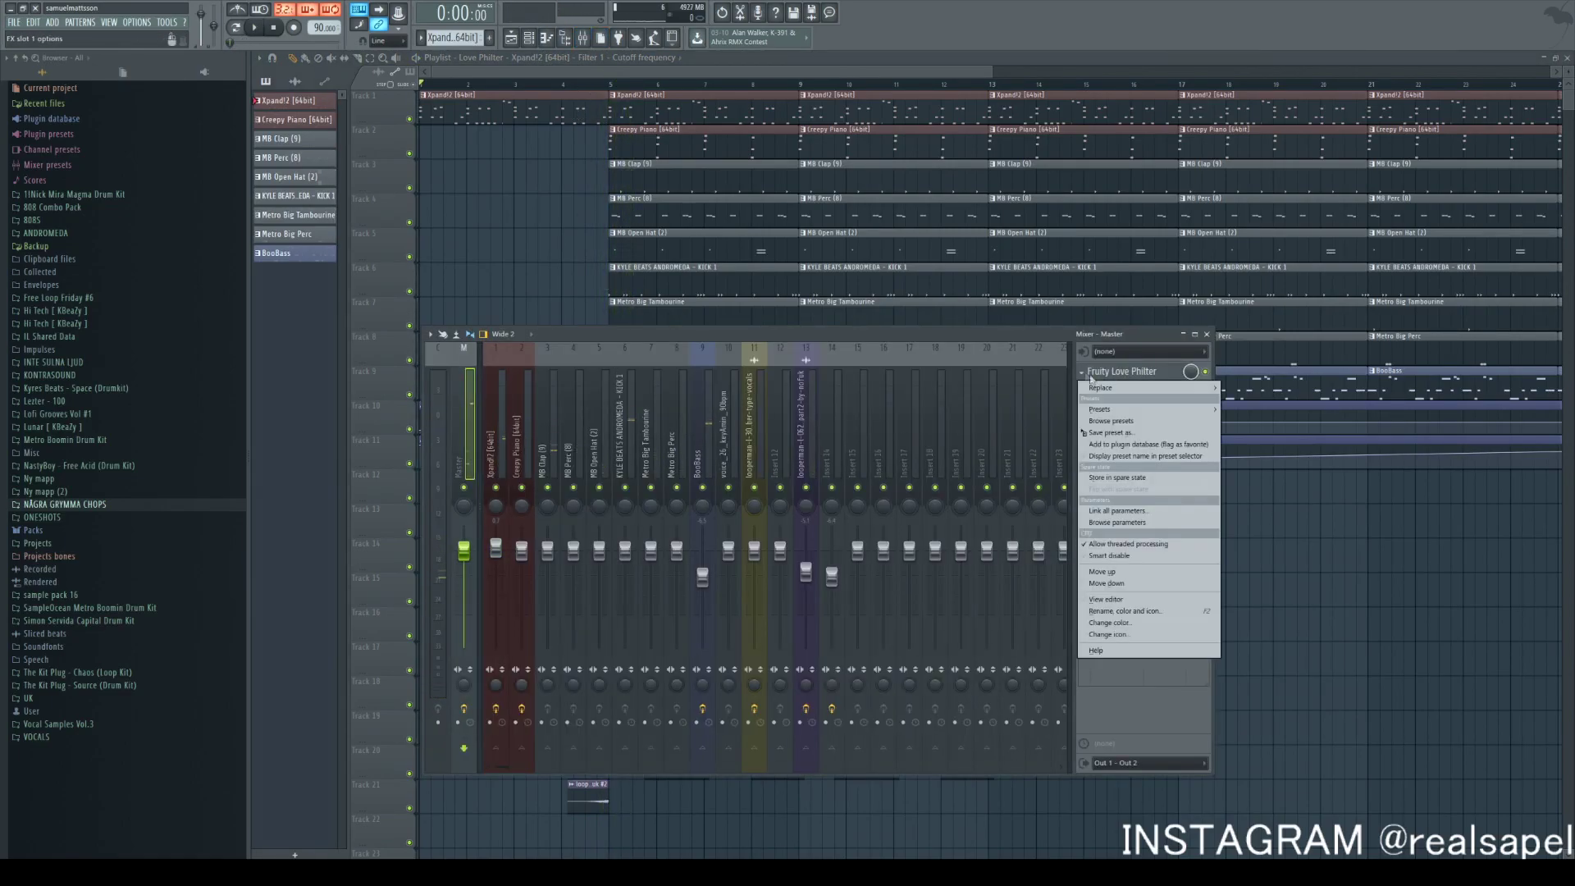
{"action": "left_click", "coordinate": [1258, 36]}
{"action": "key", "text": "space"}
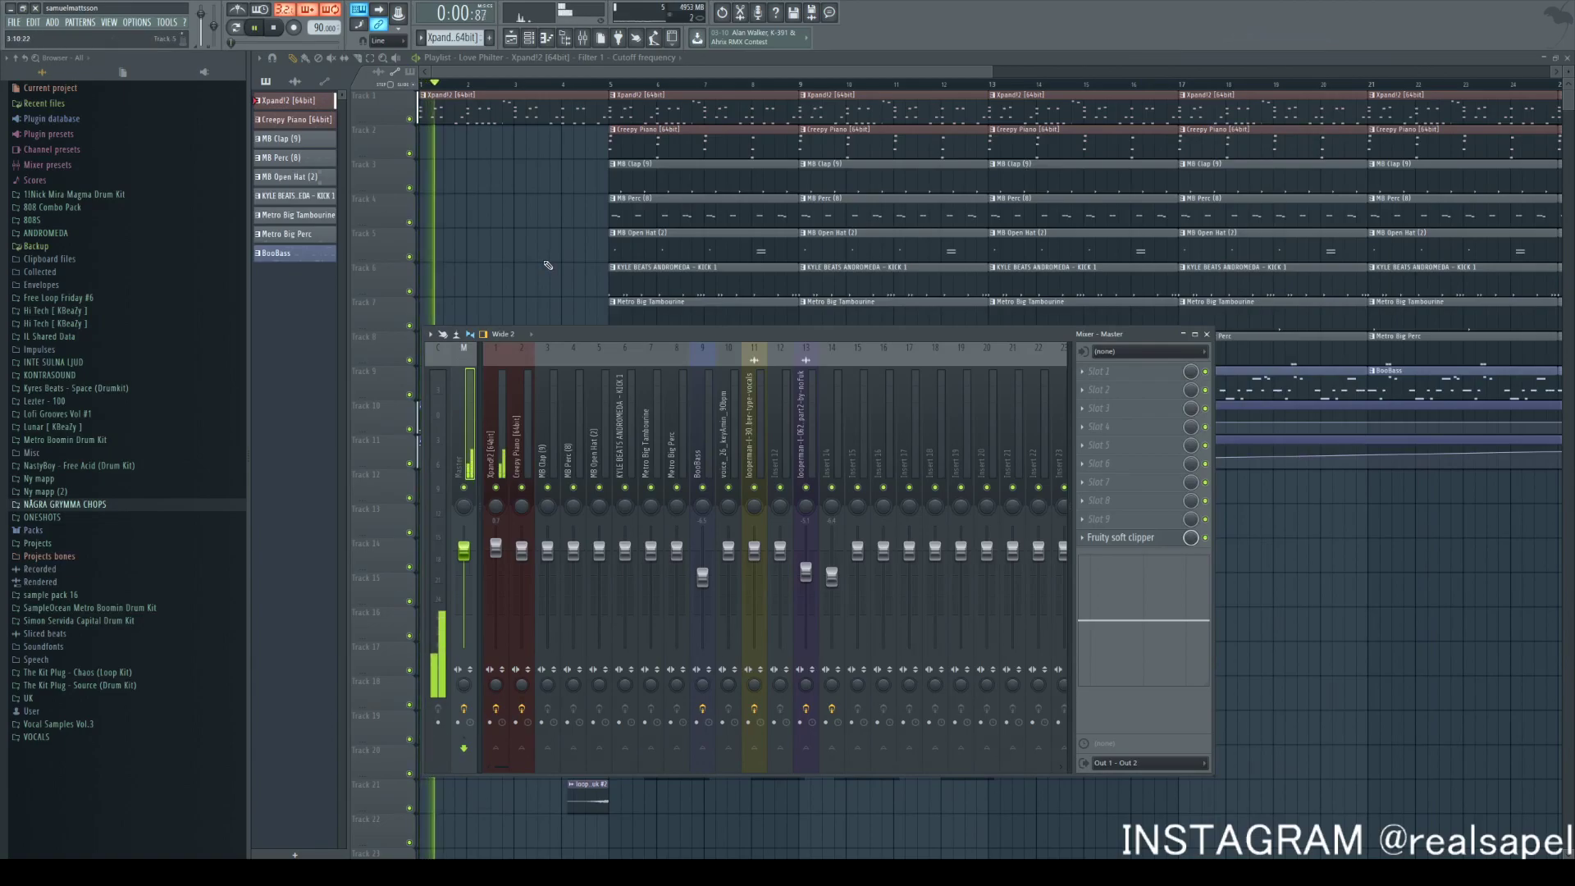
{"action": "key", "text": "F9"}
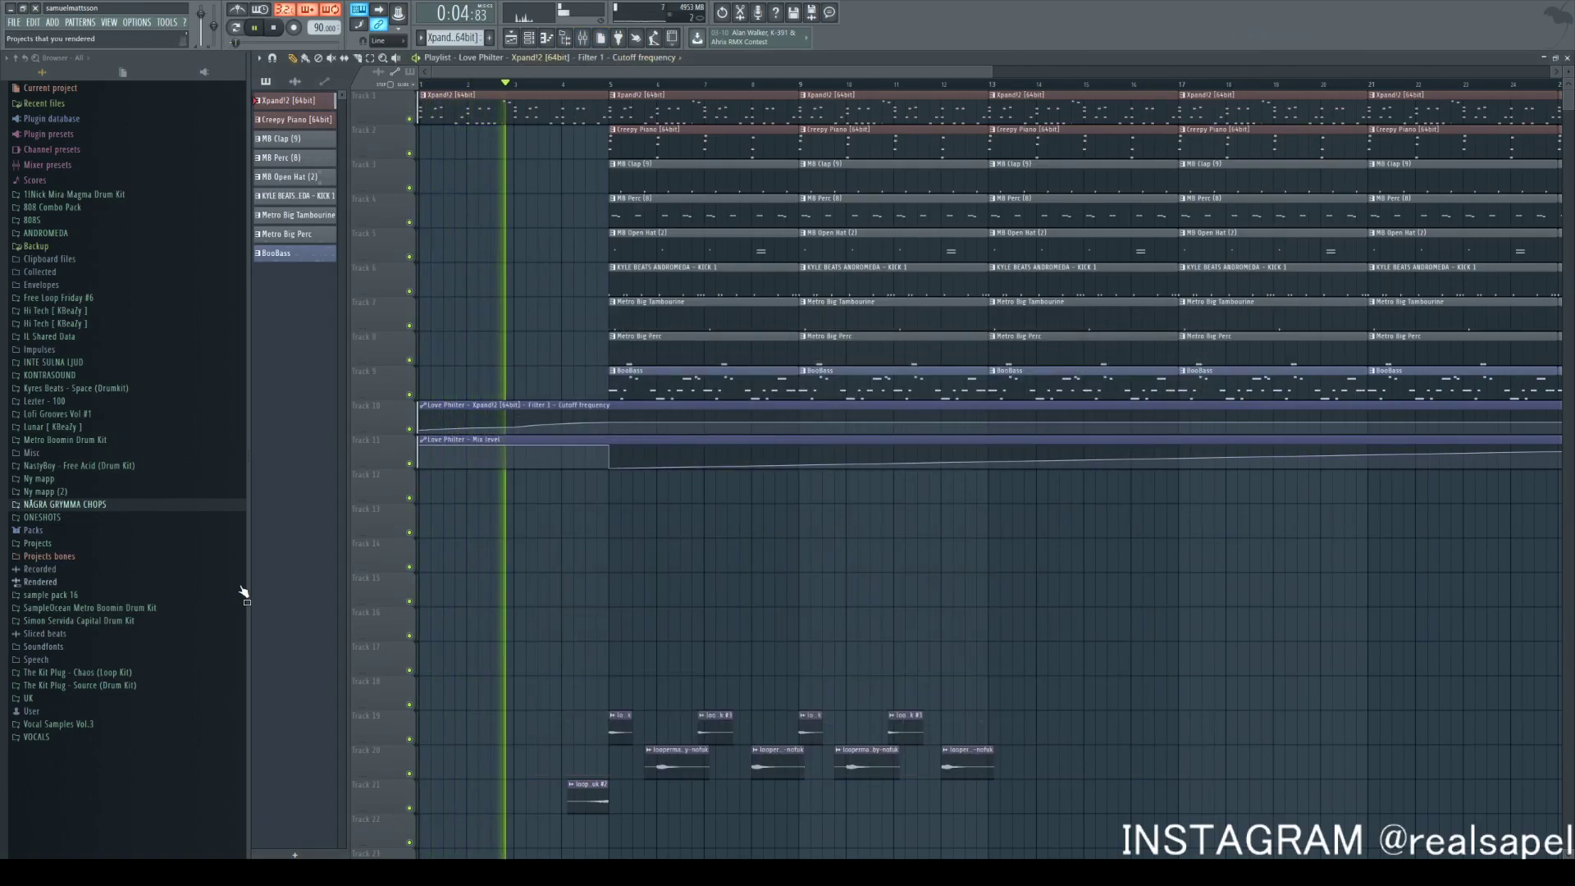
Find Capital DK - Fill 9 - 130 BPM in the Simon Servida Capital Drum Kit and place it on track 14 before bar 5
{"action": "left_click", "coordinate": [146, 609]}
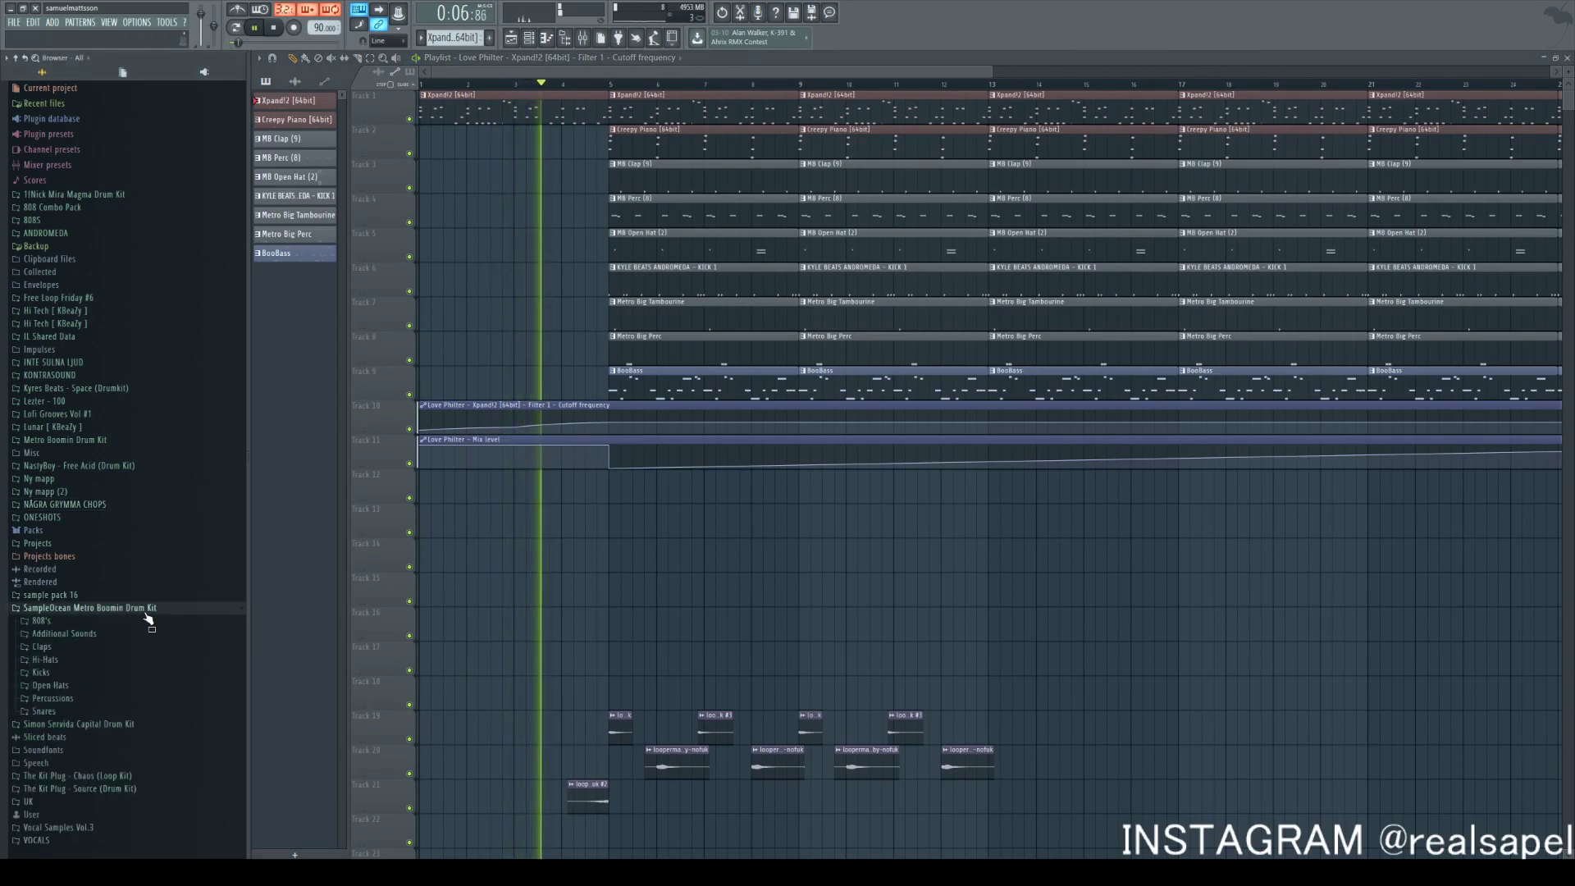
{"action": "left_click", "coordinate": [74, 723]}
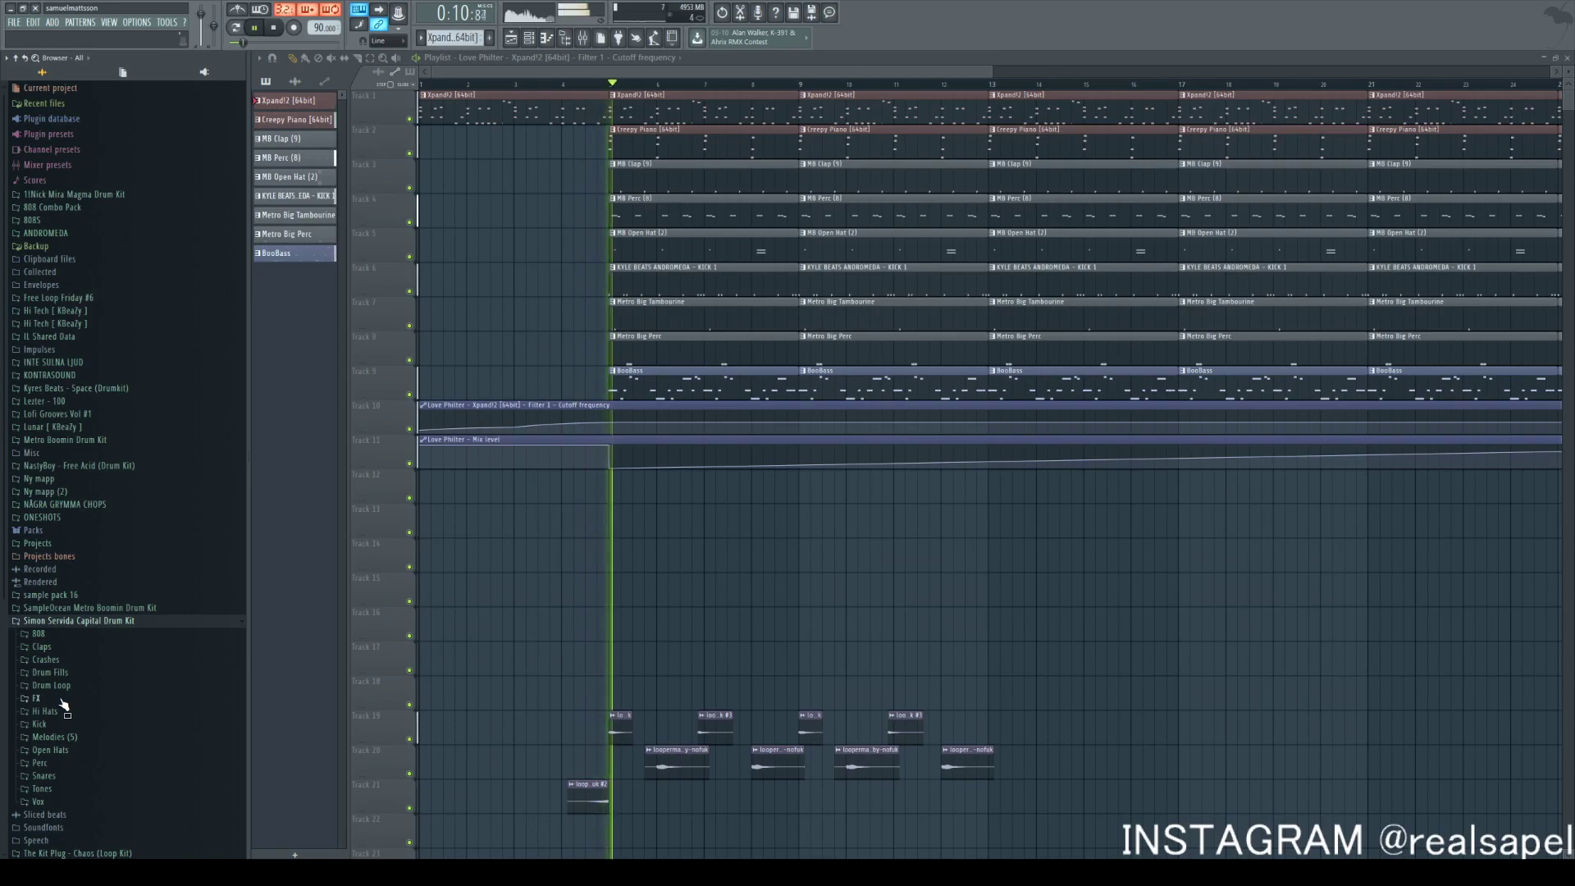
{"action": "double_click", "coordinate": [588, 796]}
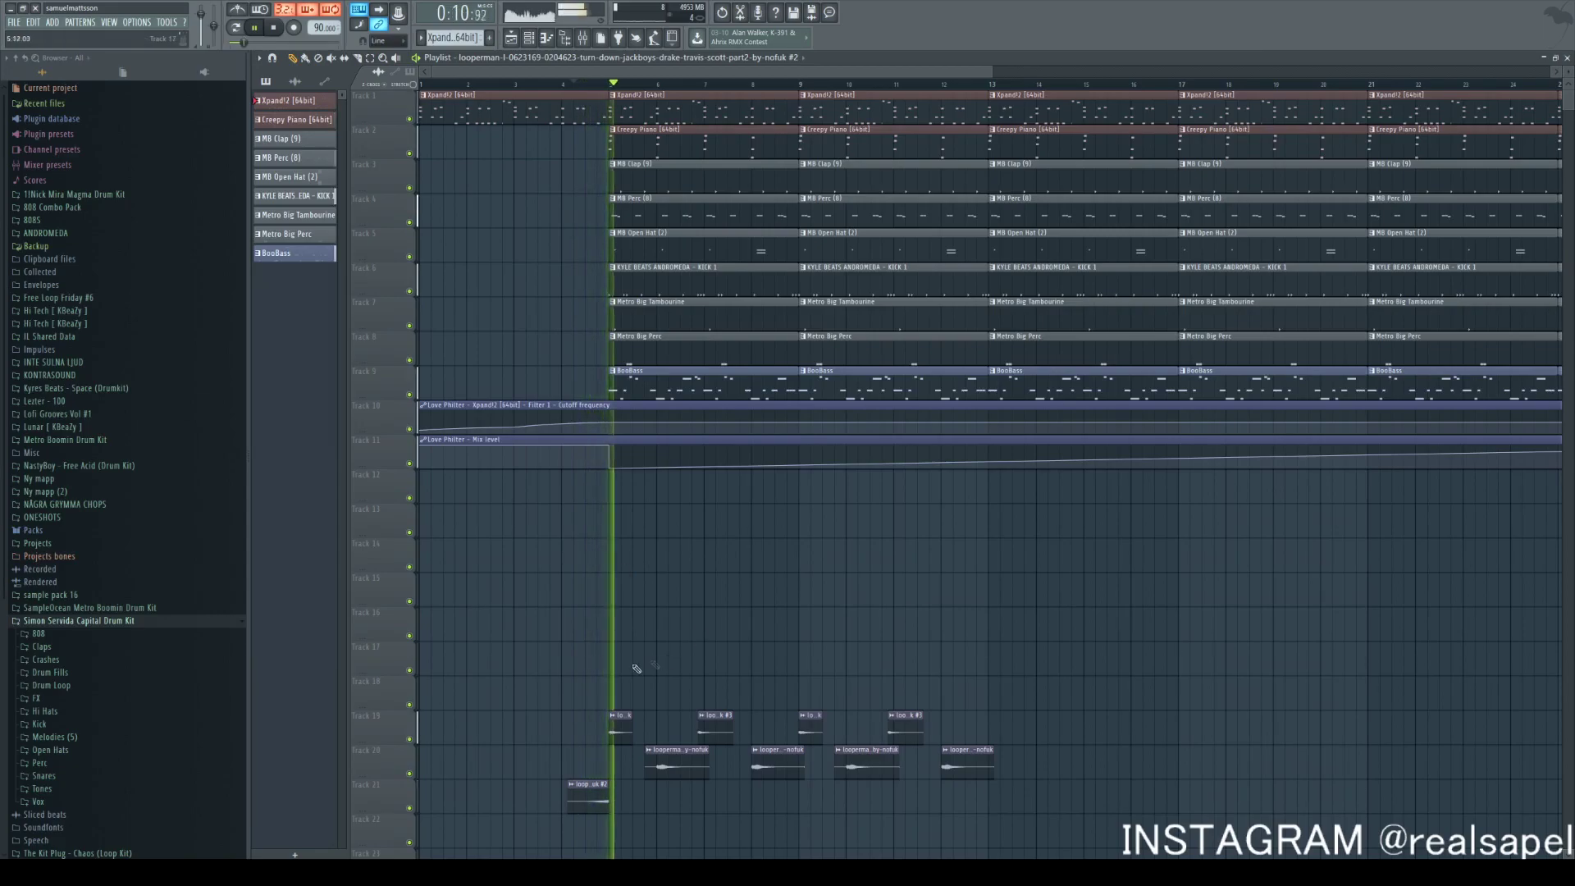
{"action": "double_click", "coordinate": [596, 809]}
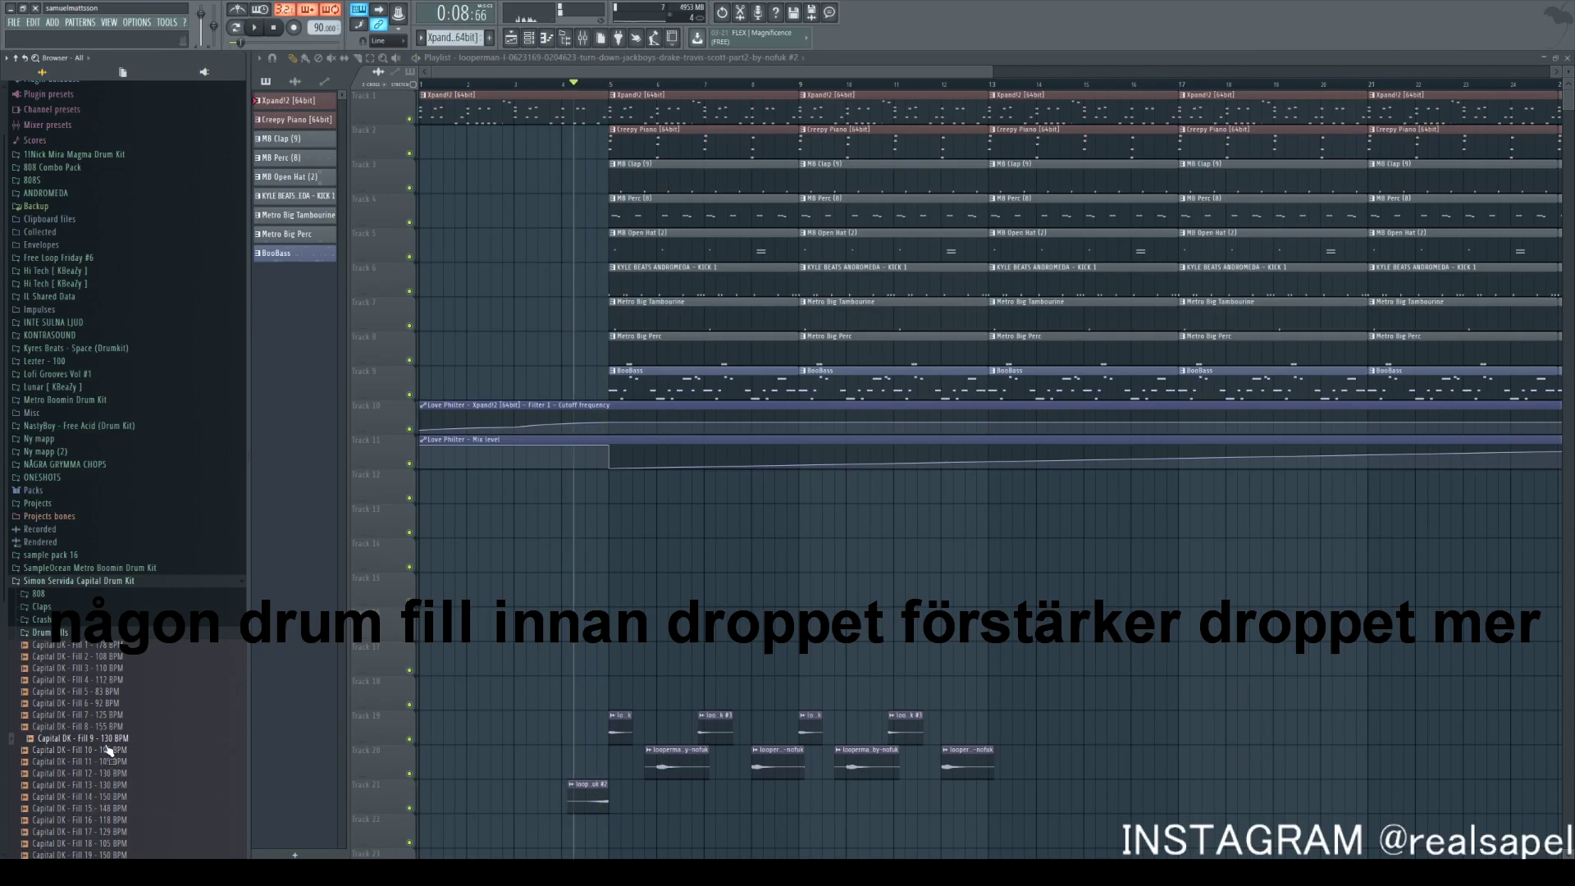
{"action": "left_click_drag", "start_coordinate": [593, 558], "coordinate": [593, 557]}
Stretch the drum fill to span the last two beats of bar 4, ending exactly at bar 5, and play it
{"action": "scroll", "coordinate": [592, 558], "scroll_direction": "up", "scroll_amount": 8}
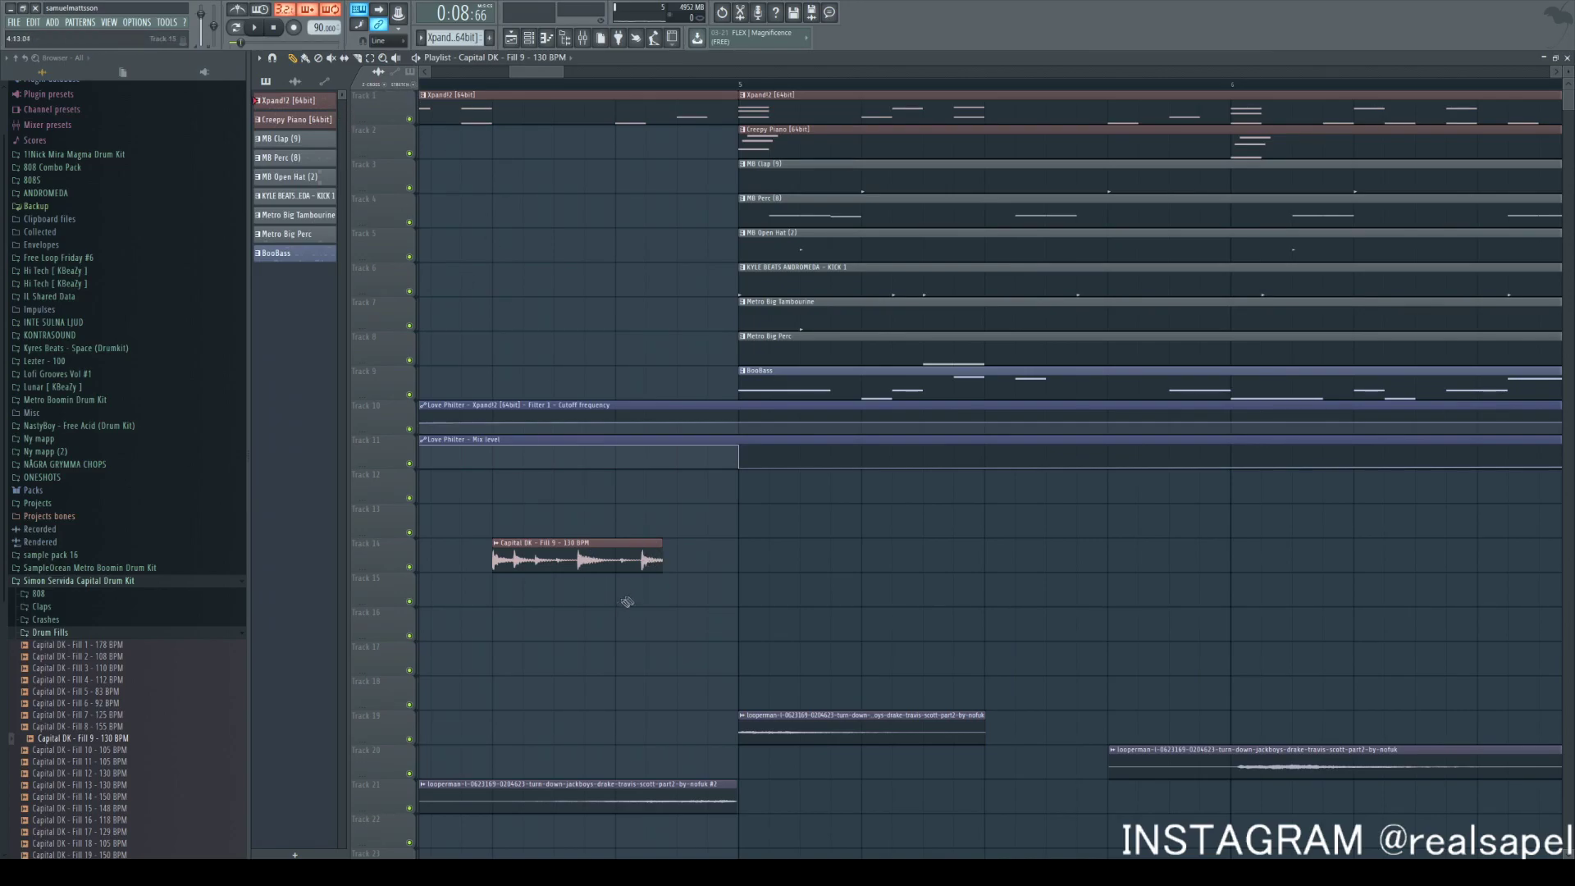
{"action": "scroll", "coordinate": [617, 568], "scroll_direction": "up", "scroll_amount": 4}
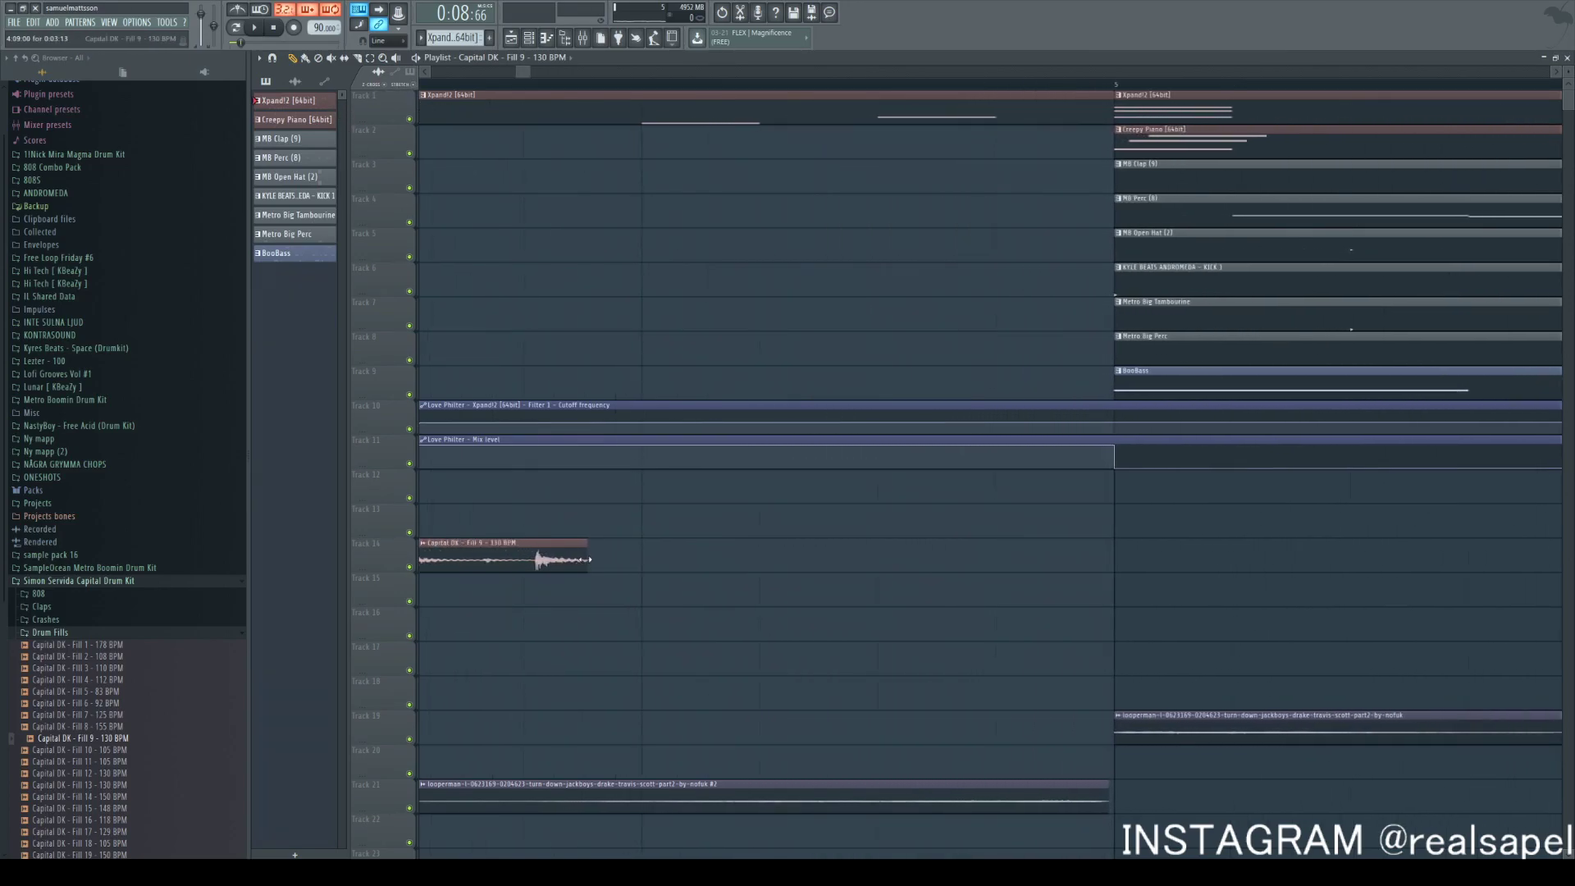
{"action": "left_click_drag", "start_coordinate": [611, 565], "coordinate": [1073, 551]}
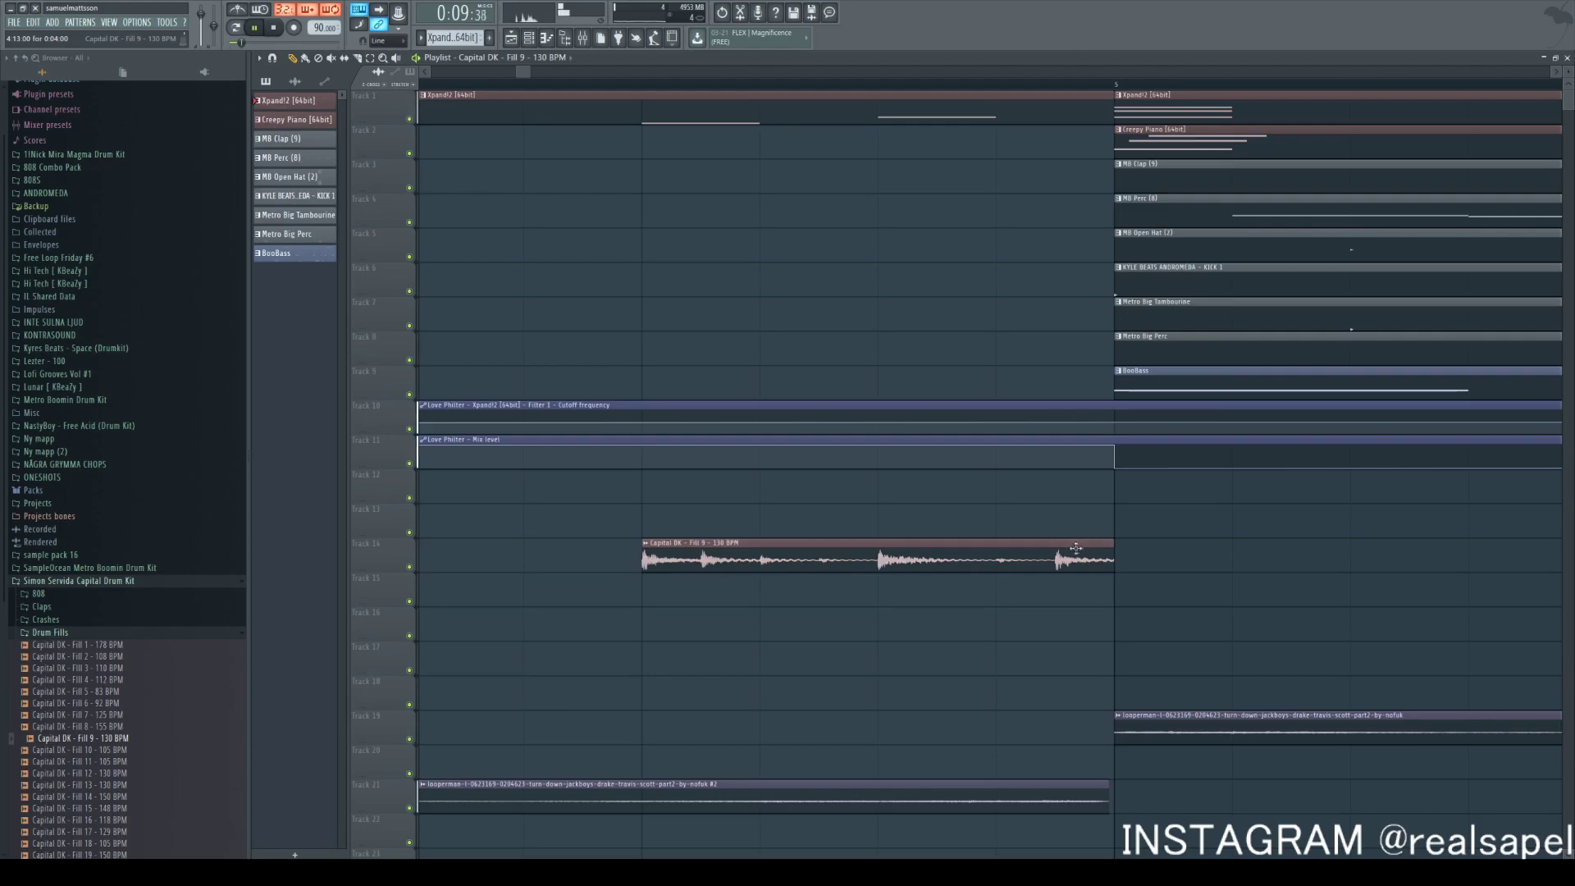
{"action": "scroll", "coordinate": [895, 607], "scroll_direction": "down", "scroll_amount": 4}
{"action": "key", "text": "space"}
{"action": "left_click_drag", "start_coordinate": [921, 561], "coordinate": [821, 561]}
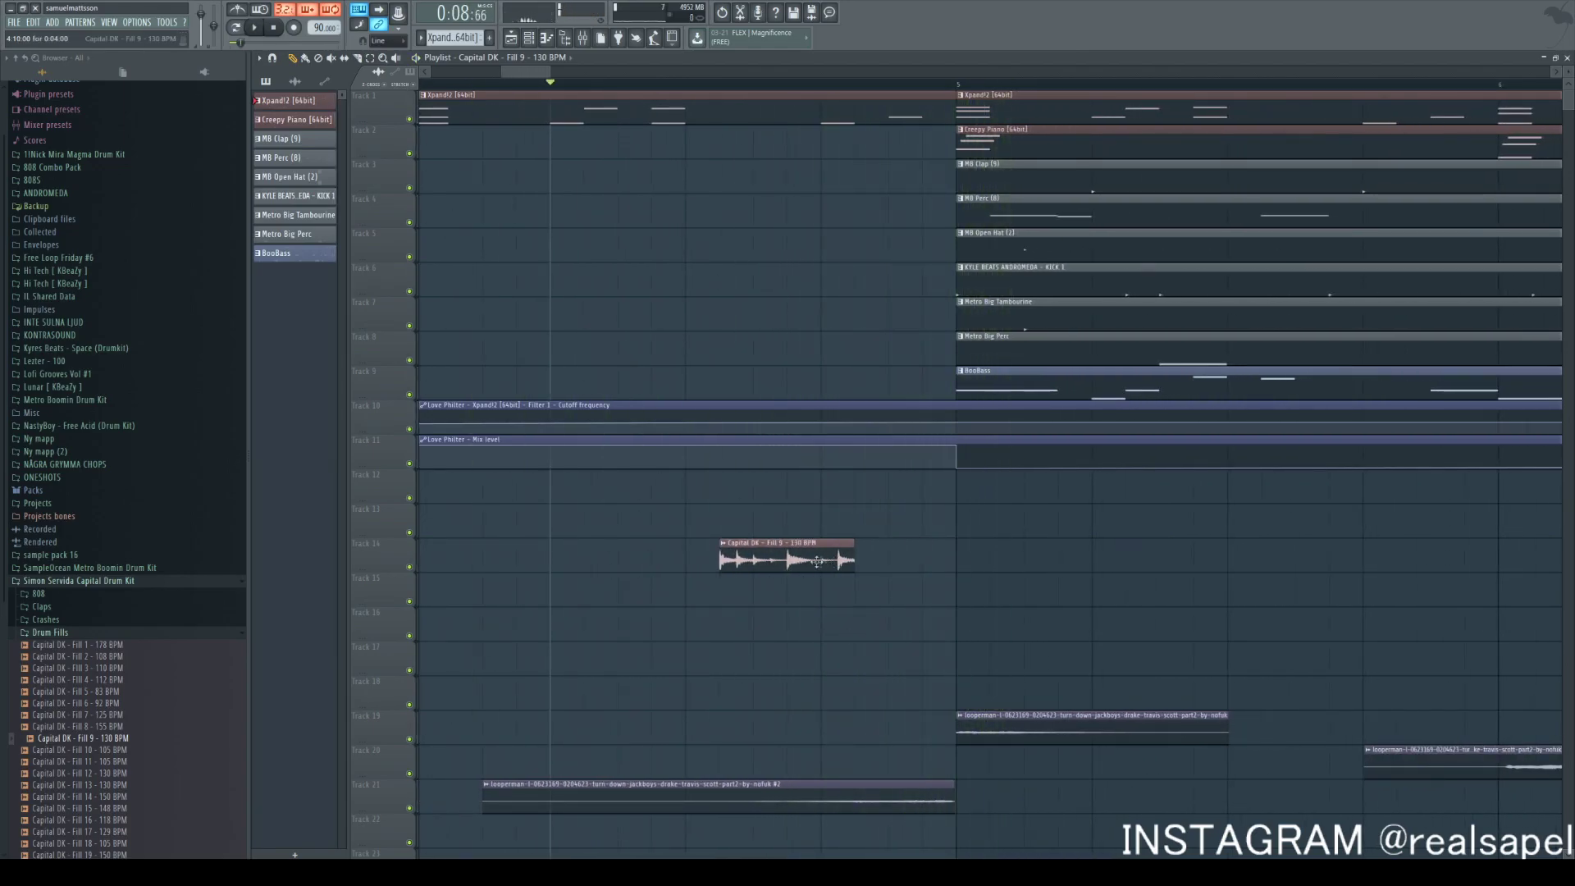
{"action": "key", "text": "space"}
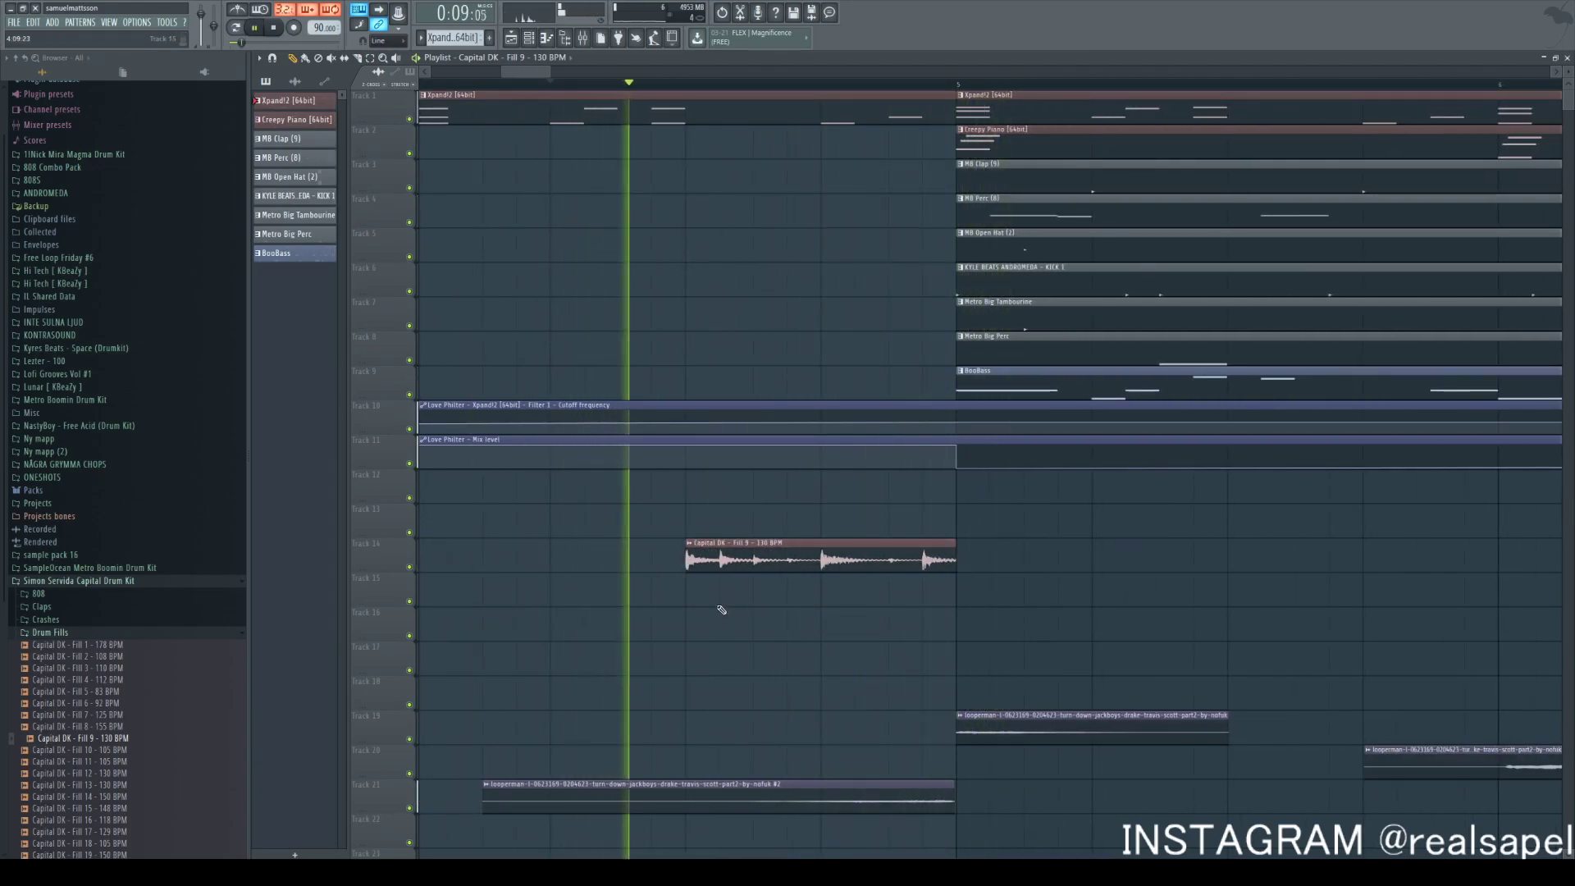
Open the drum fill's channel settings, route it to the empty mixer insert 15 and play it back
{"action": "double_click", "coordinate": [842, 555]}
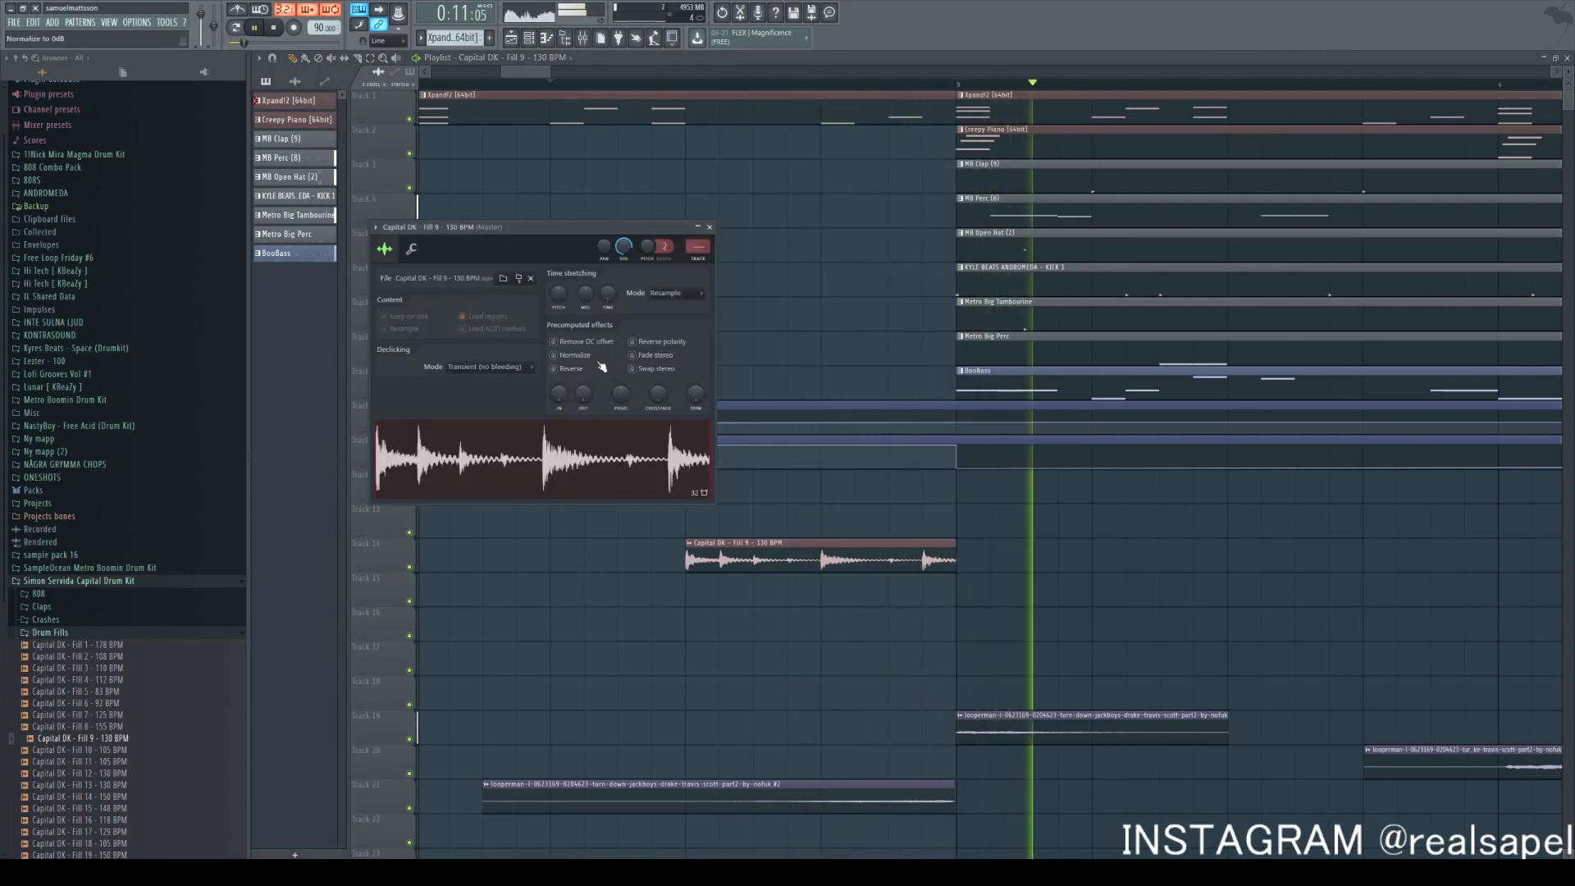
{"action": "key", "text": "space"}
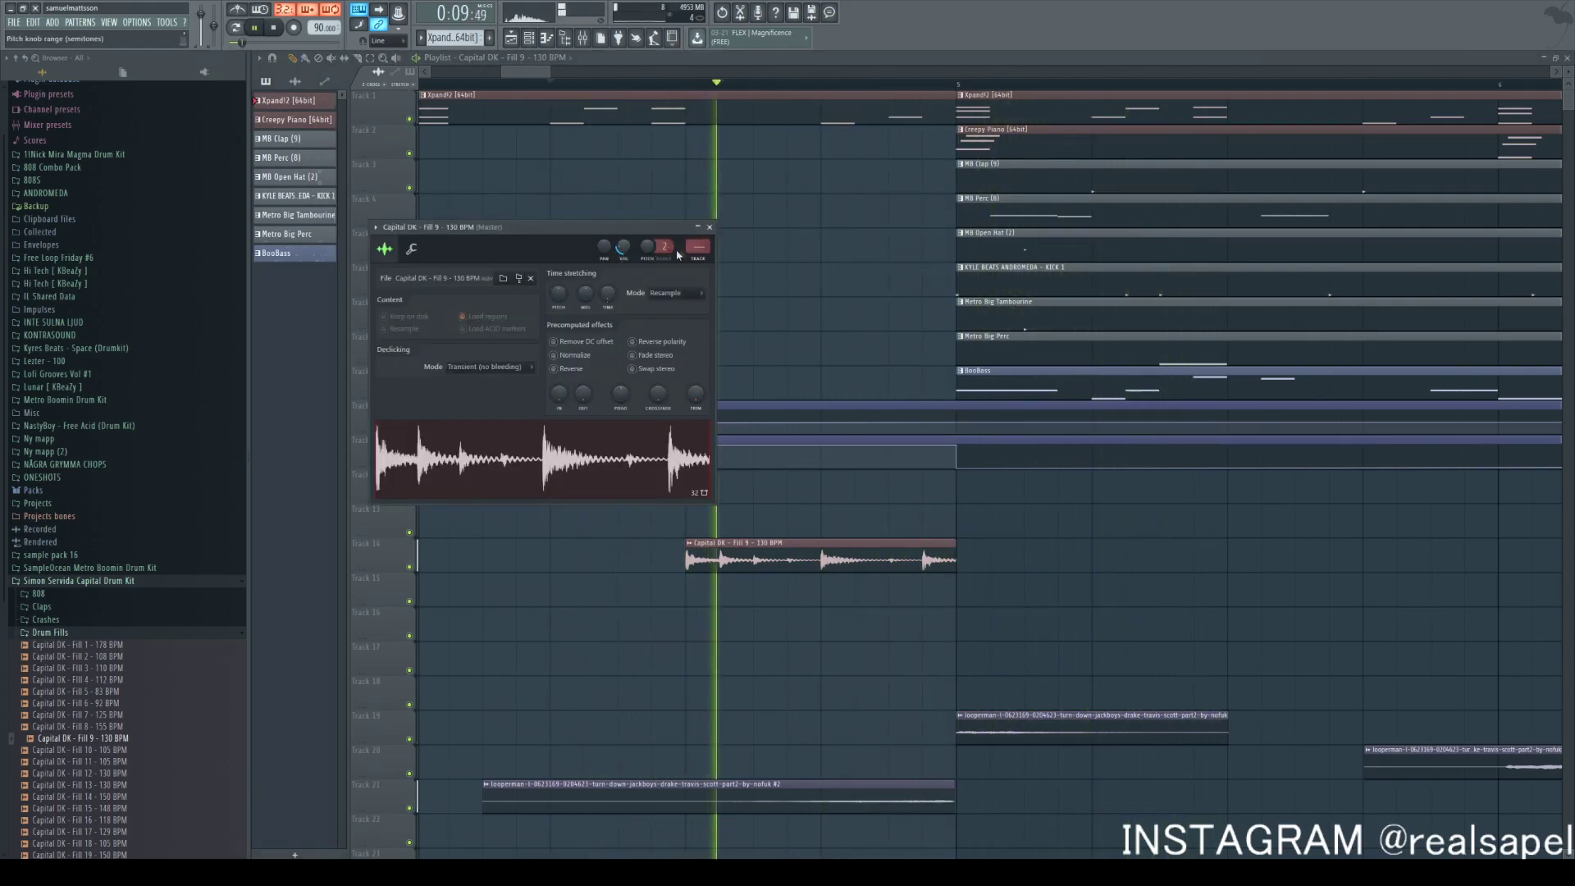
{"action": "left_click", "coordinate": [710, 226]}
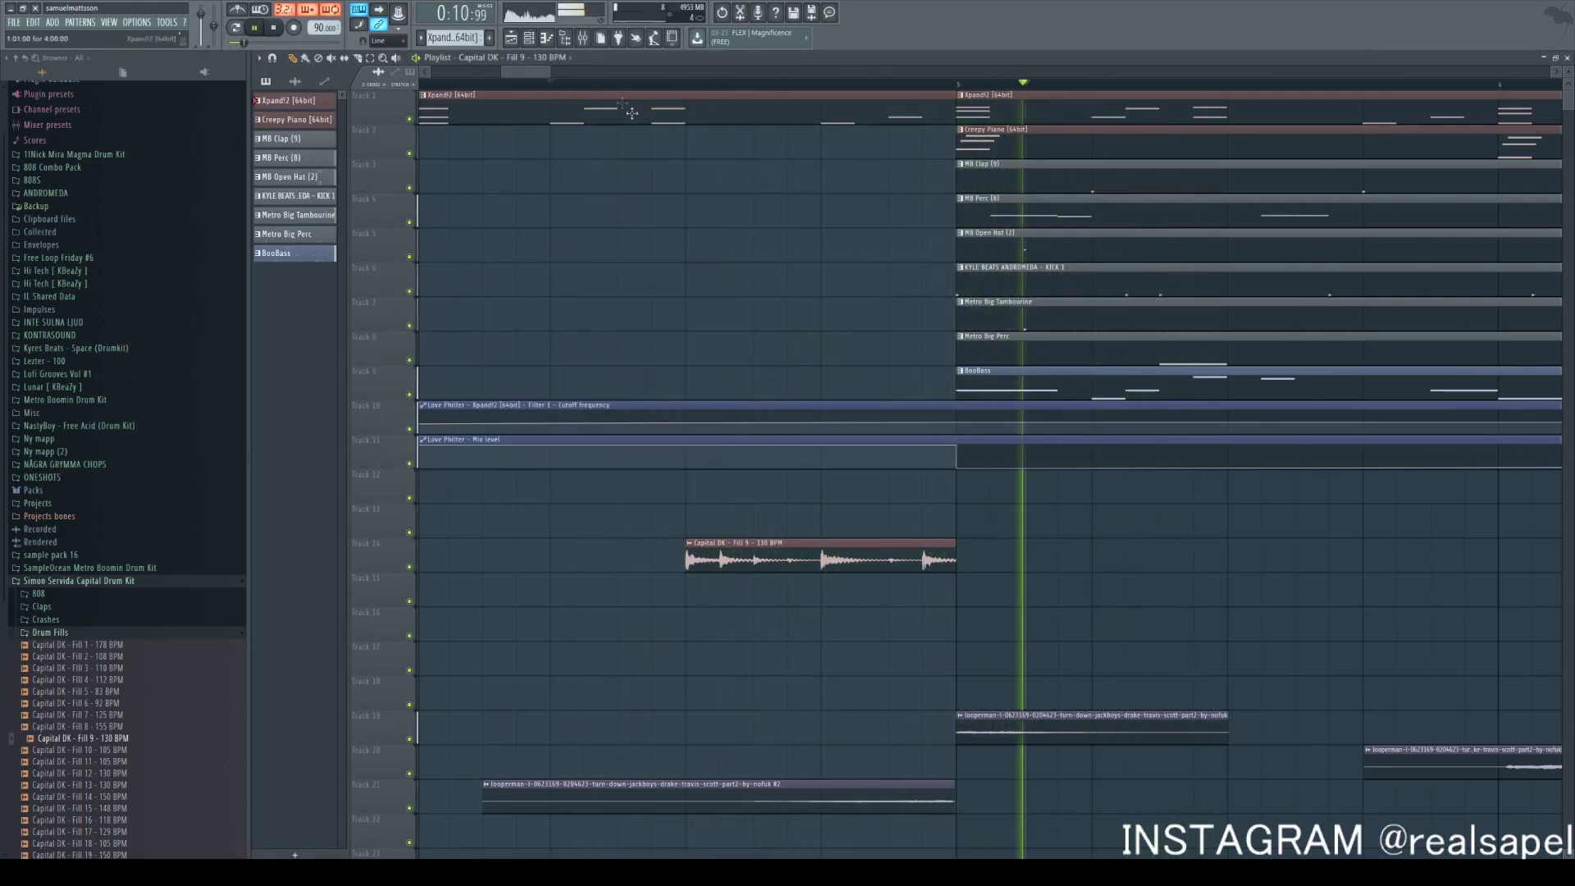
{"action": "left_click", "coordinate": [584, 39]}
{"action": "key", "text": "space"}
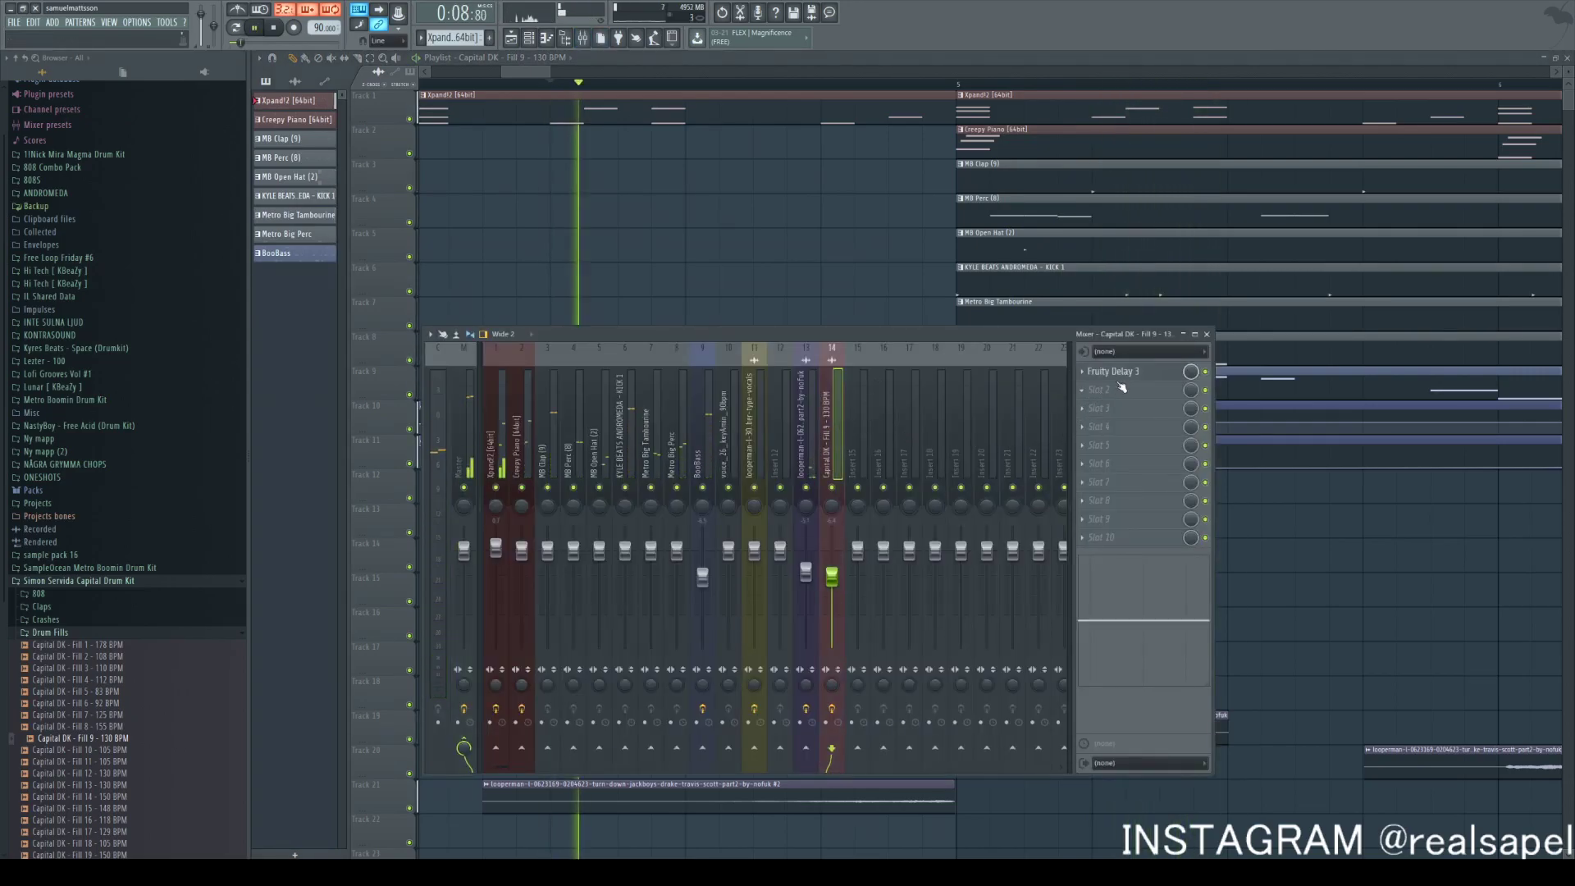
{"action": "key", "text": "ctrl+z"}
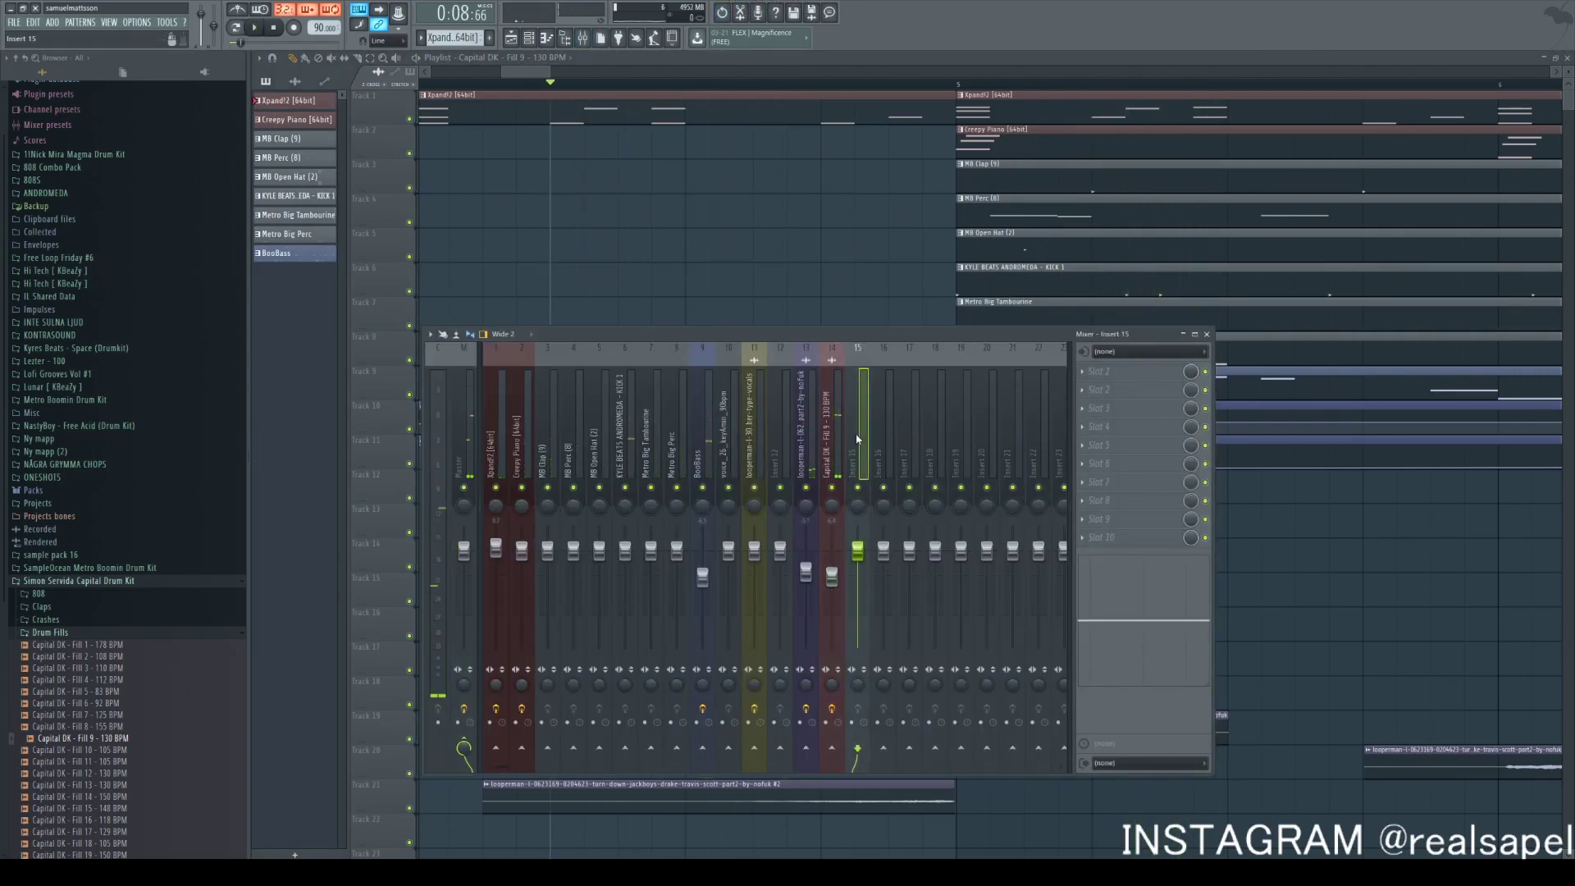
{"action": "key", "text": "space"}
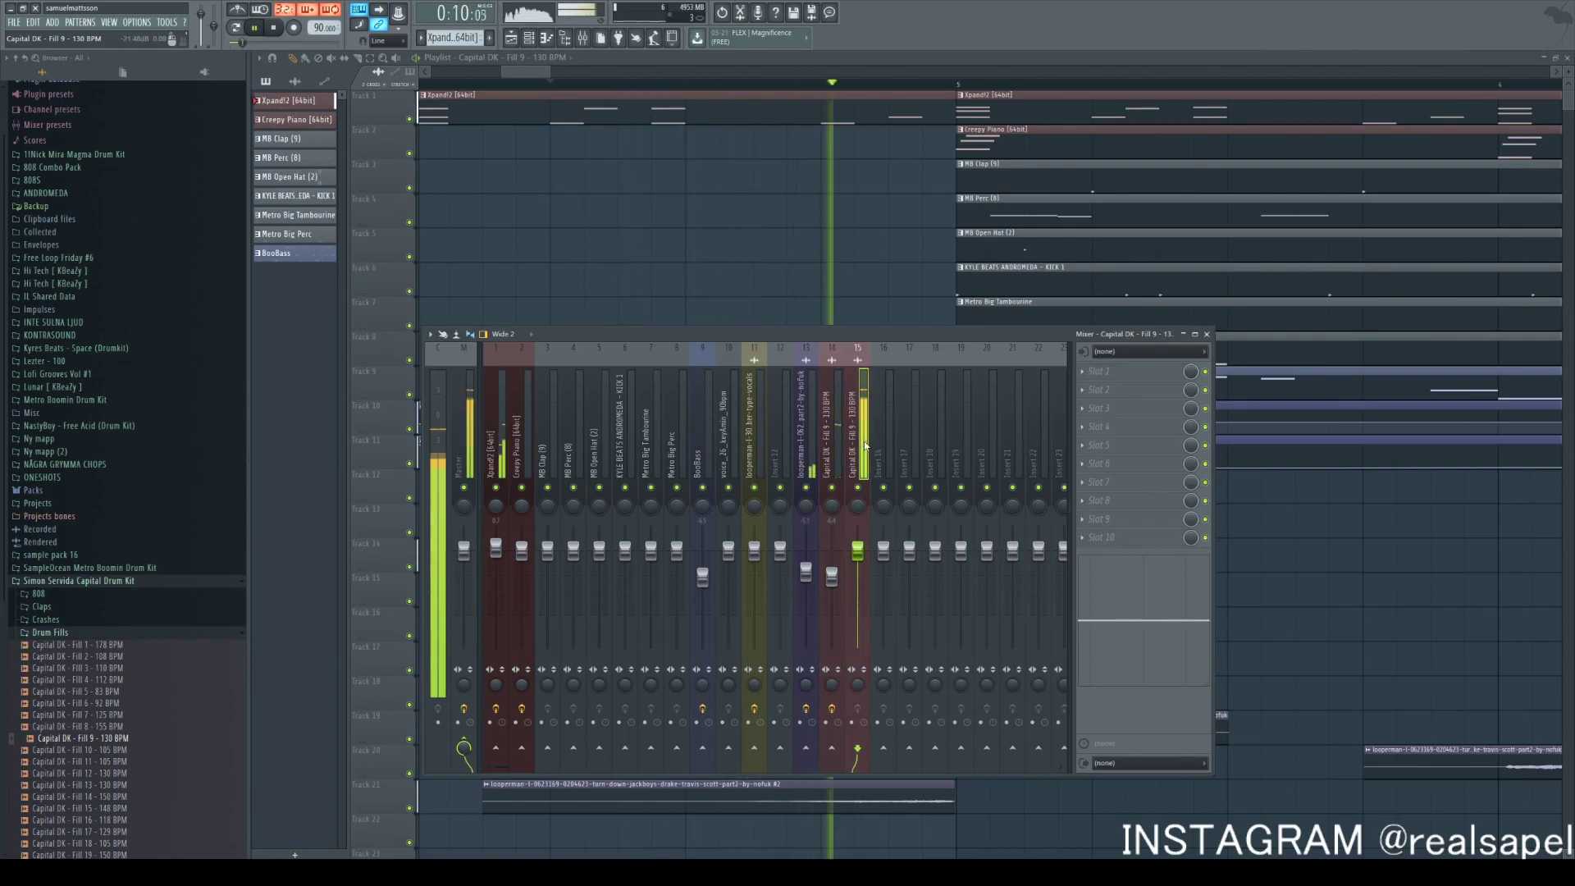
Add Fruity parametric EQ 2 to the drum fill's insert, cut its low frequencies and lower the fader
{"action": "left_click", "coordinate": [1100, 371]}
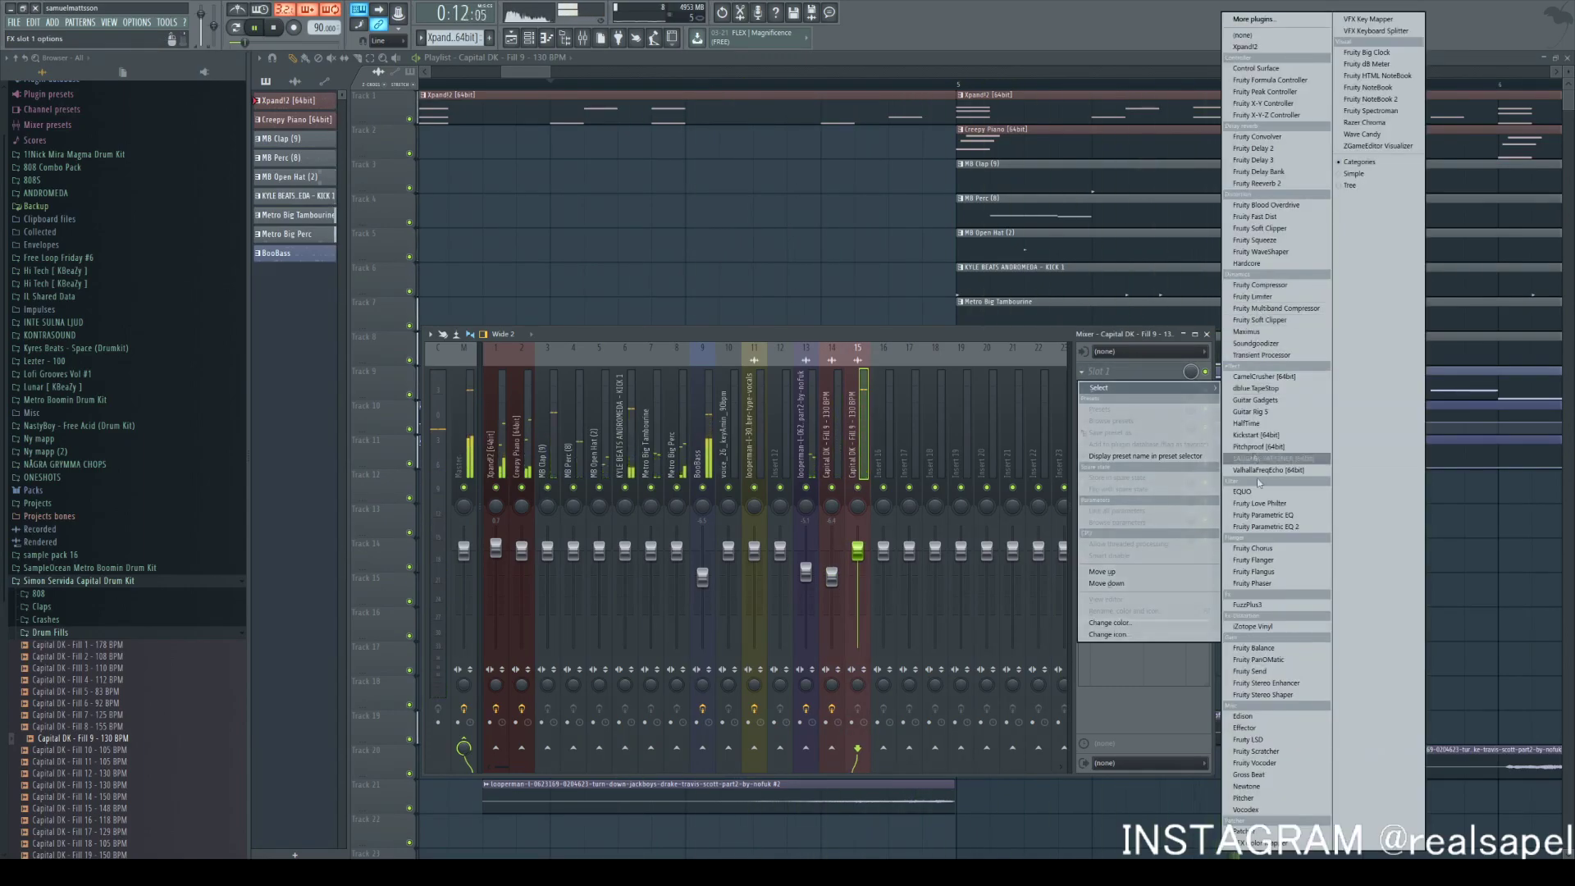
{"action": "left_click", "coordinate": [1277, 526]}
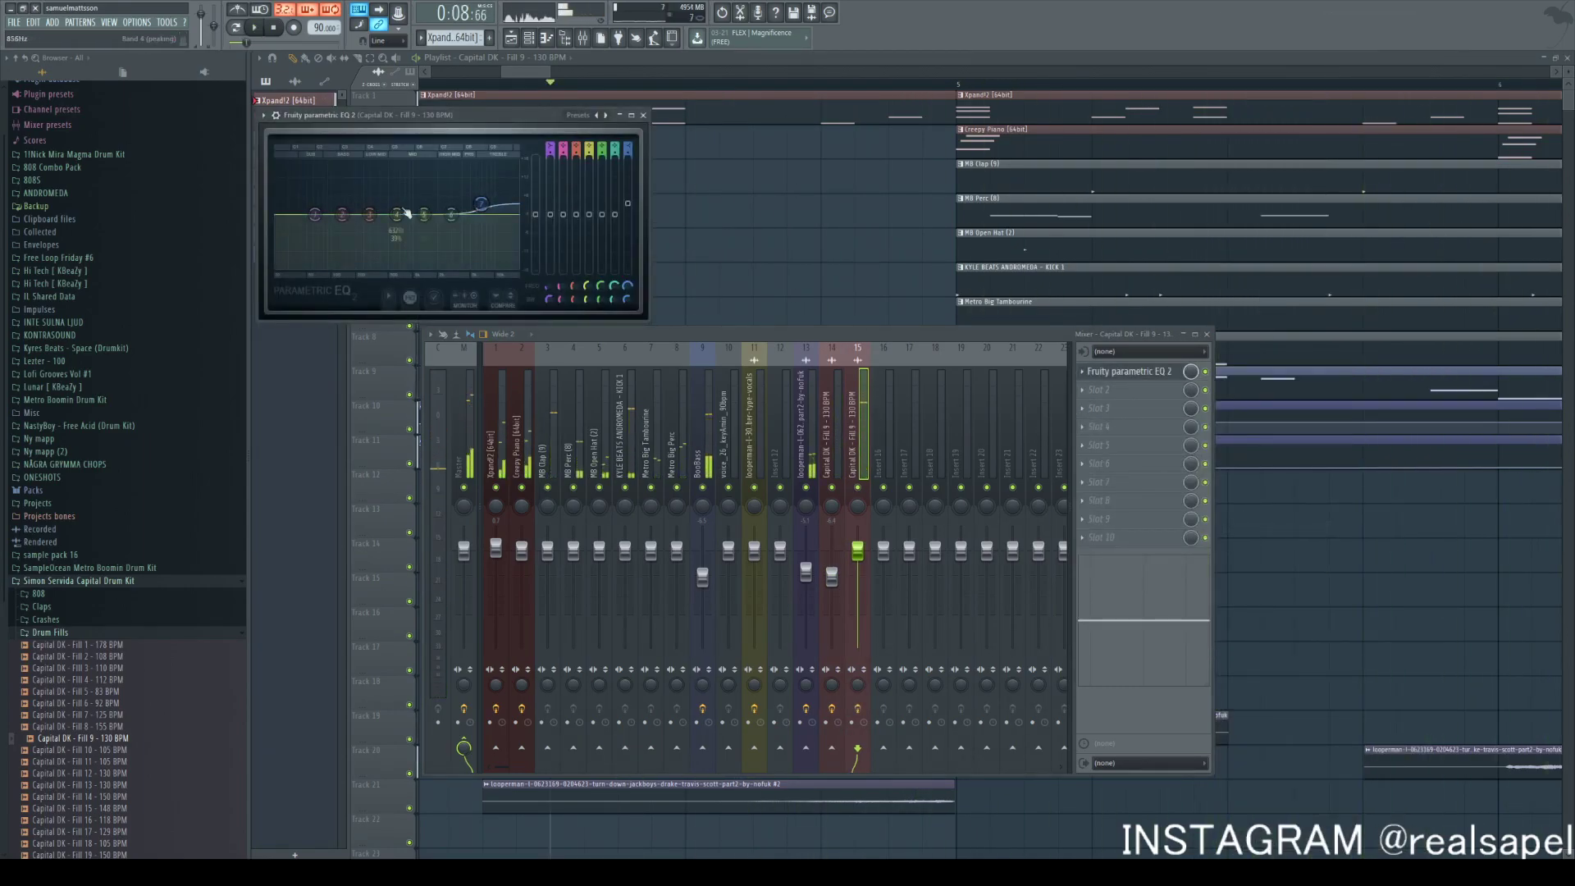
{"action": "left_click_drag", "start_coordinate": [379, 267], "coordinate": [356, 267]}
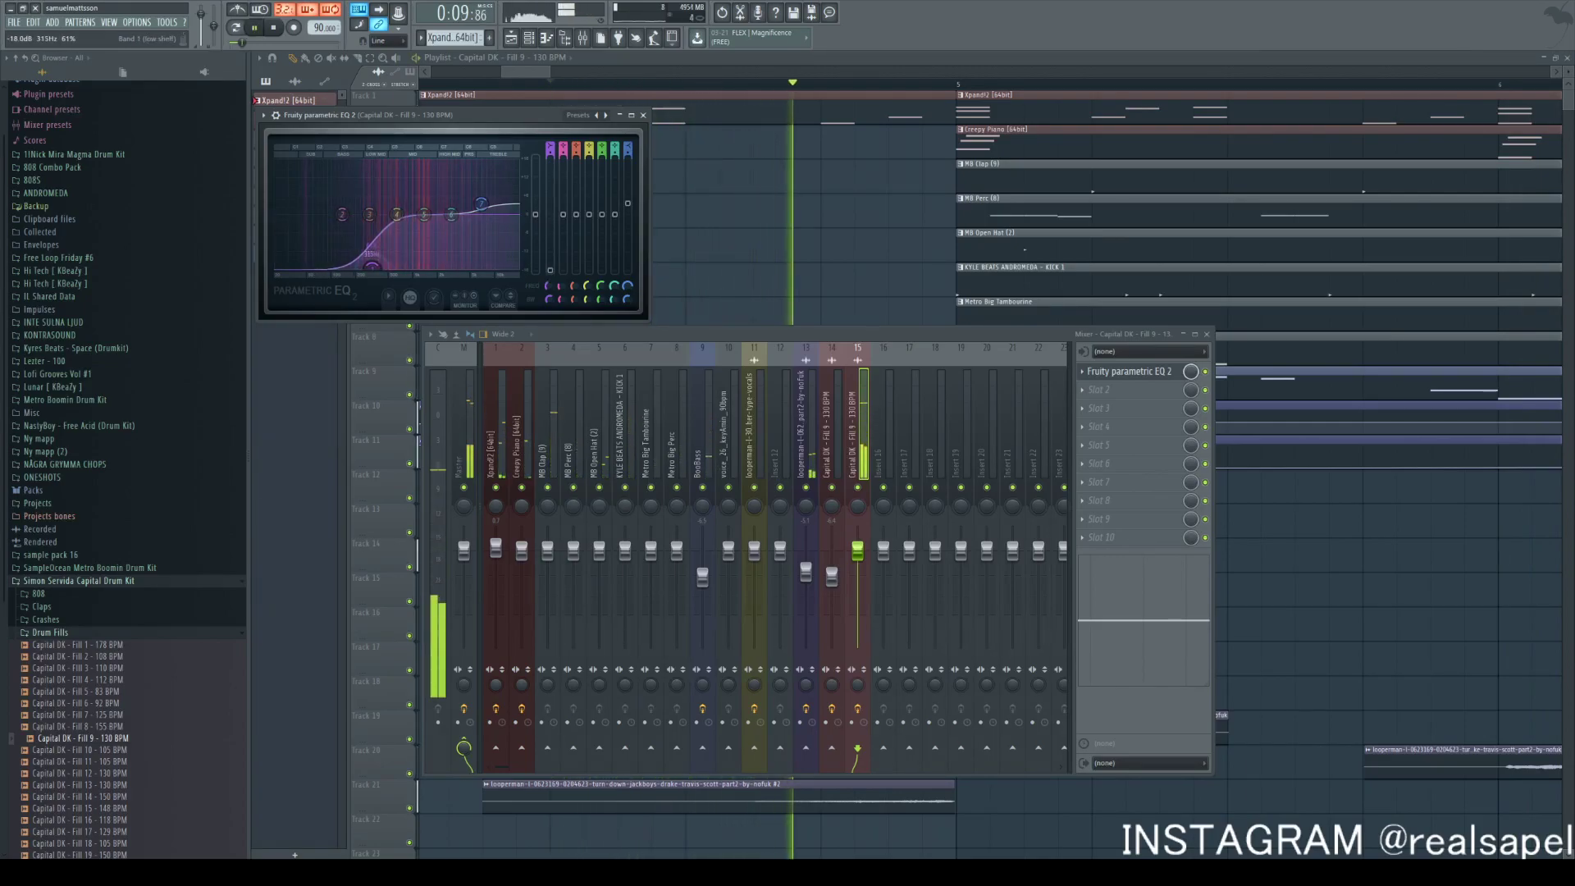
{"action": "left_click_drag", "start_coordinate": [864, 567], "coordinate": [865, 591]}
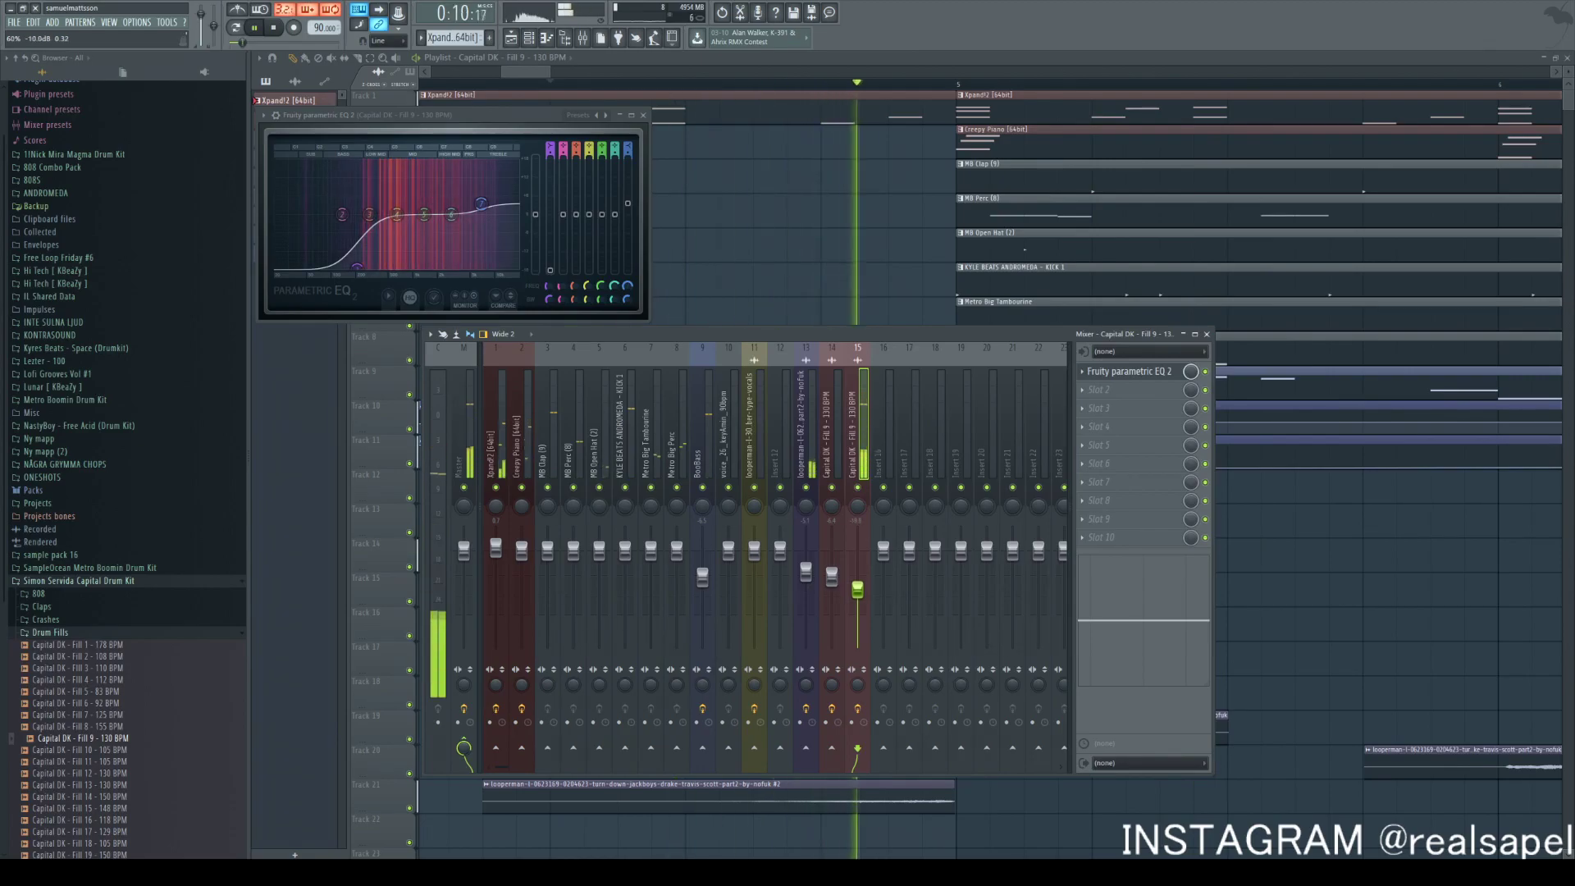
Place Snare [Rush] from the Kyres Beats - Space drum kit on track 16 at bar 4 and open its channel settings
{"action": "right_click", "coordinate": [776, 202]}
{"action": "scroll", "coordinate": [722, 377], "scroll_direction": "down", "scroll_amount": 5}
{"action": "key", "text": "space"}
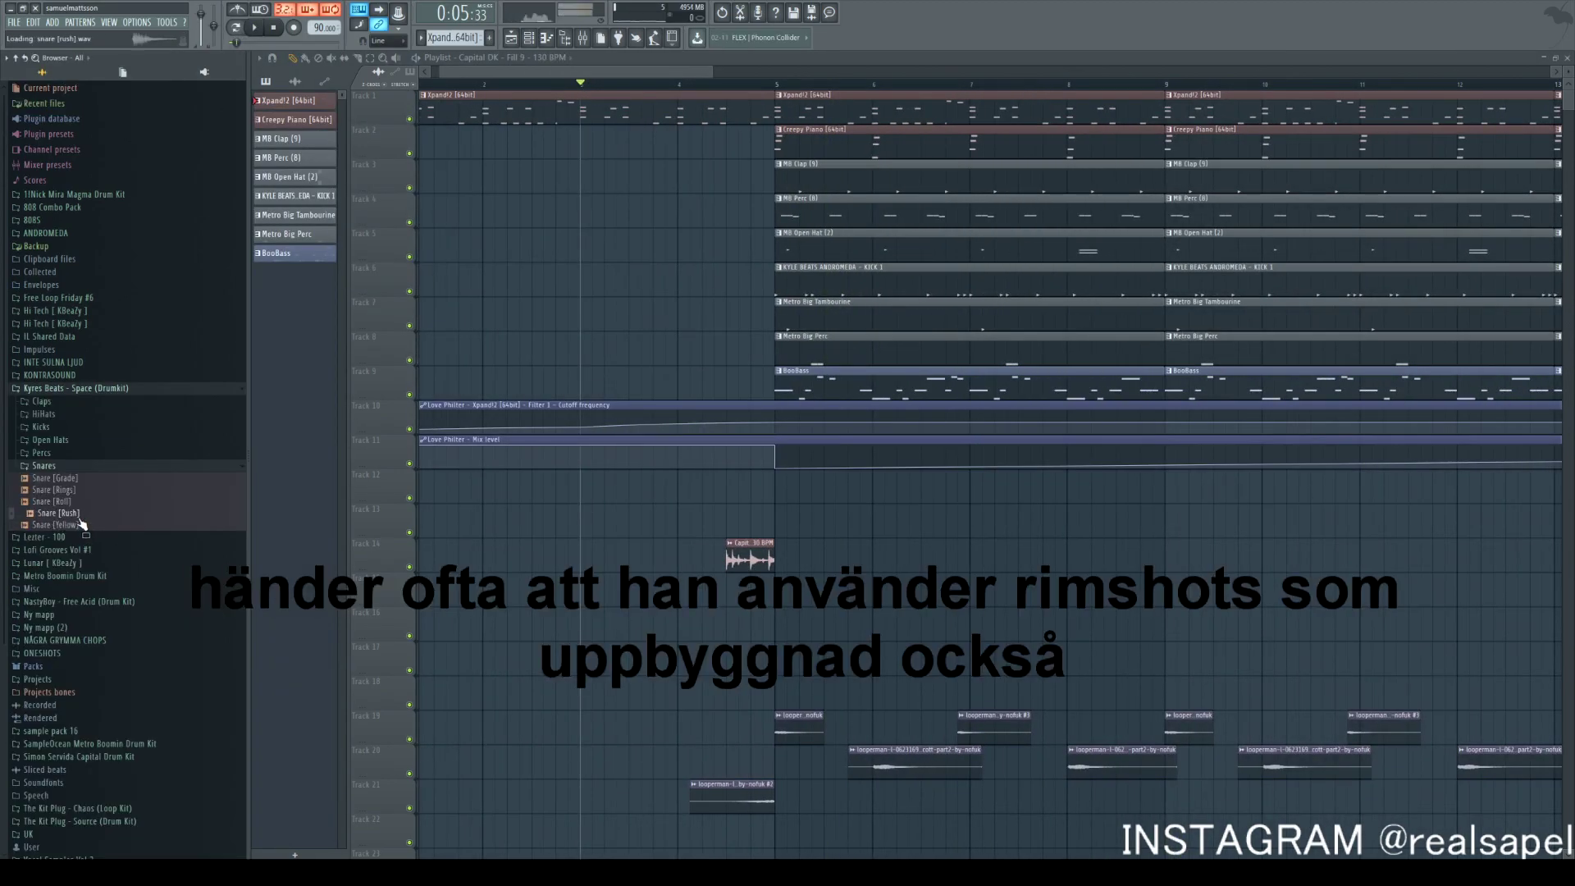
{"action": "scroll", "coordinate": [688, 644], "scroll_direction": "up", "scroll_amount": 2}
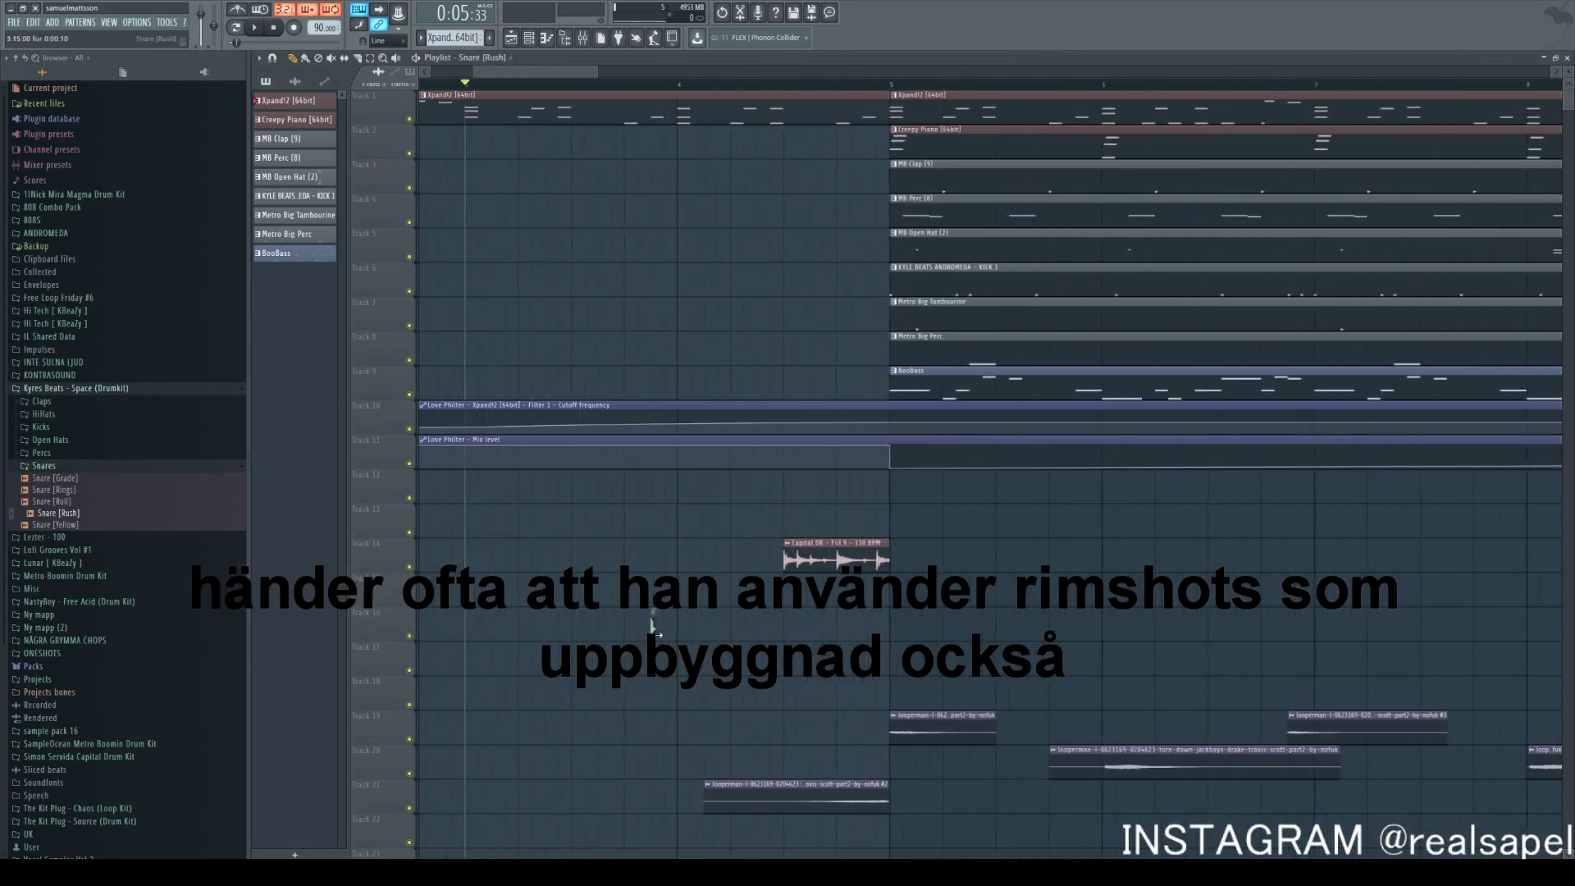
{"action": "double_click", "coordinate": [680, 639]}
{"action": "key", "text": "space"}
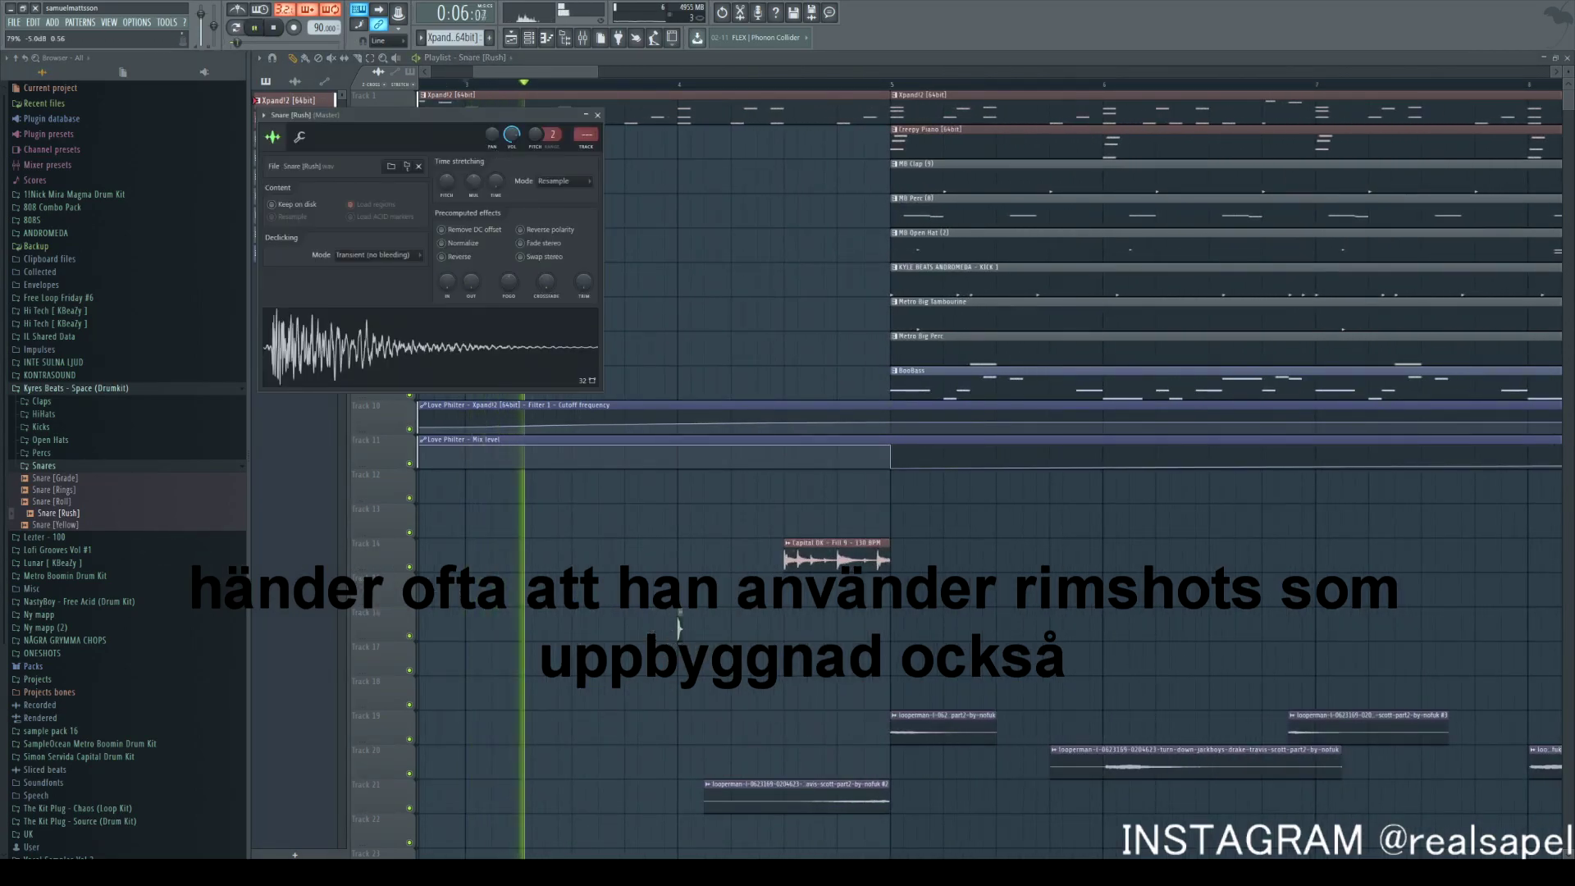
Add two more Snare [Rush] hits on beats 2 and 3 of bar 4 and listen to the build-up
{"action": "key", "text": "Escape"}
{"action": "left_click", "coordinate": [733, 629]}
{"action": "left_click", "coordinate": [786, 630]}
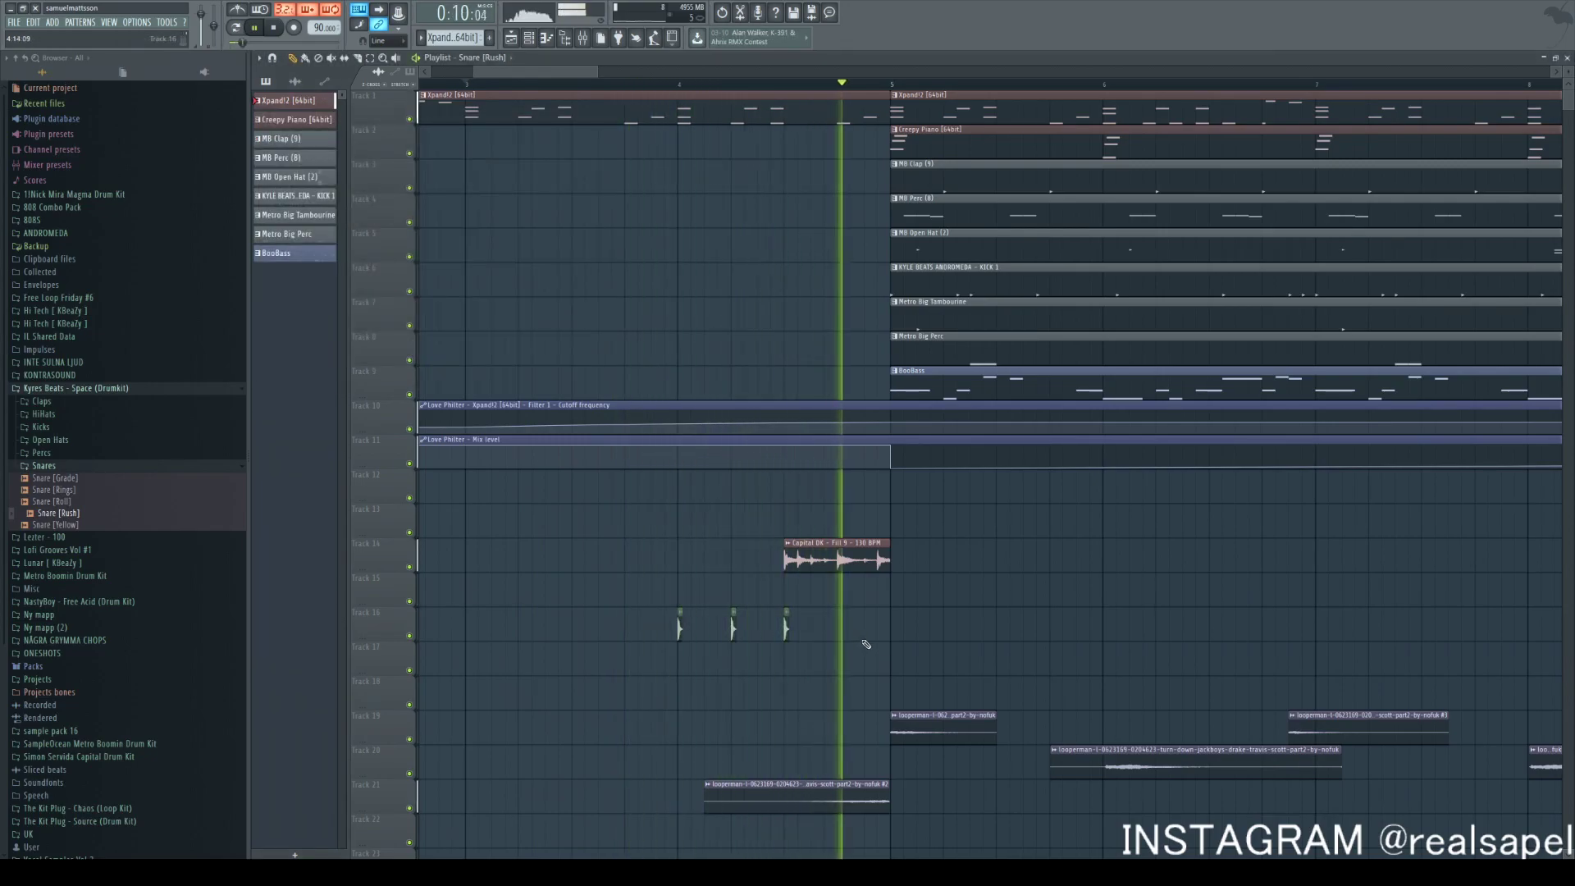
{"action": "scroll", "coordinate": [877, 589], "scroll_direction": "down", "scroll_amount": 2}
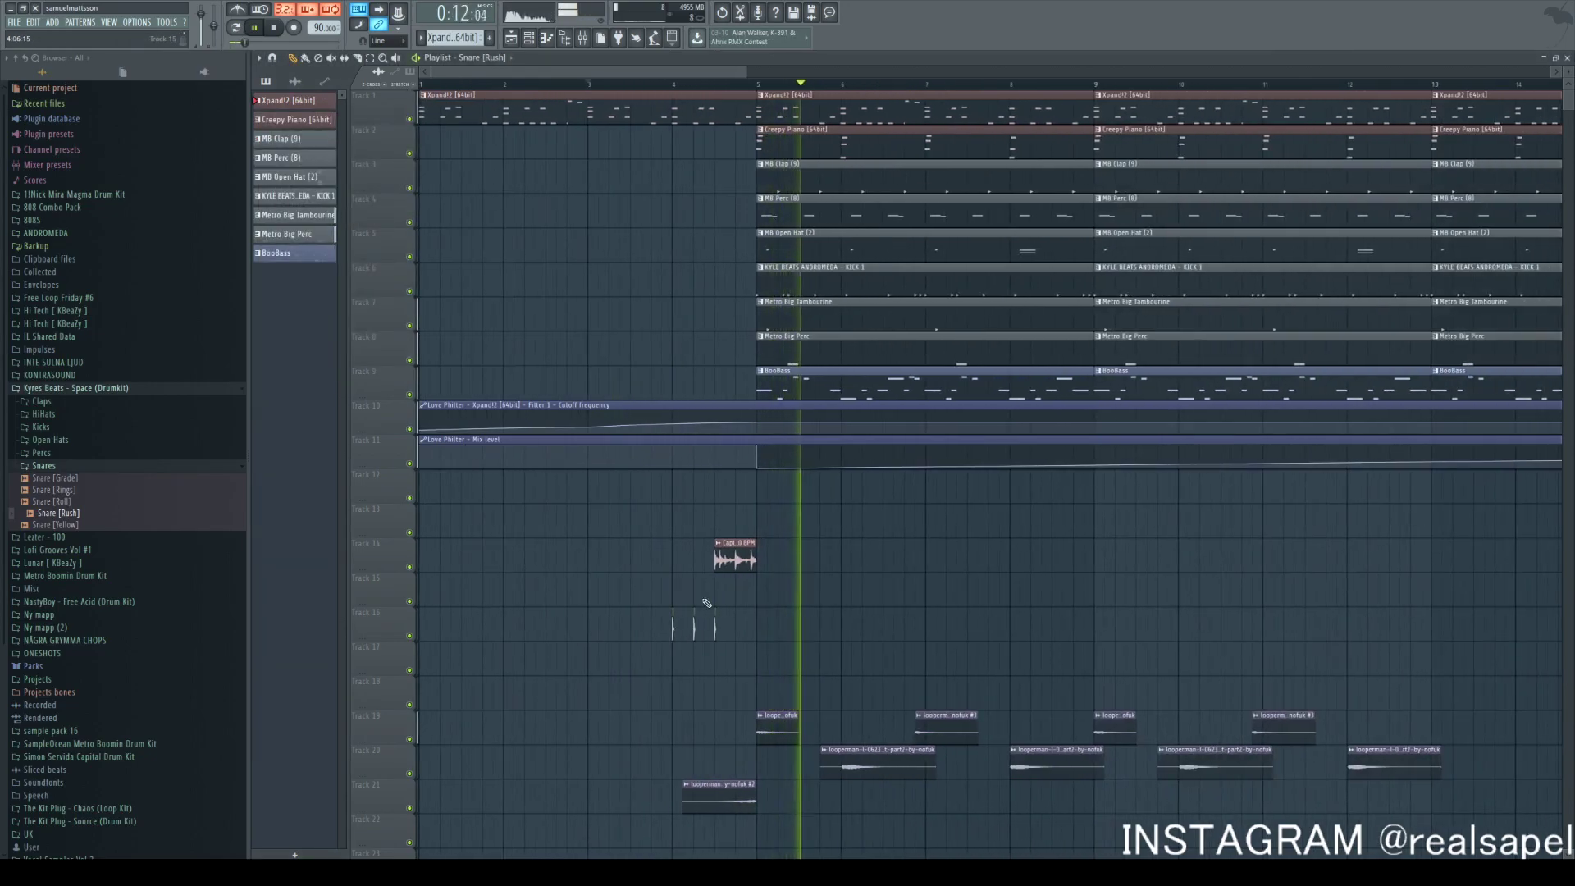
Place M - AH VOX from the UK kit's VOX'S folder on track 15 at beat 4 of bar 4 and audition it
{"action": "scroll", "coordinate": [703, 605], "scroll_direction": "down", "scroll_amount": 3}
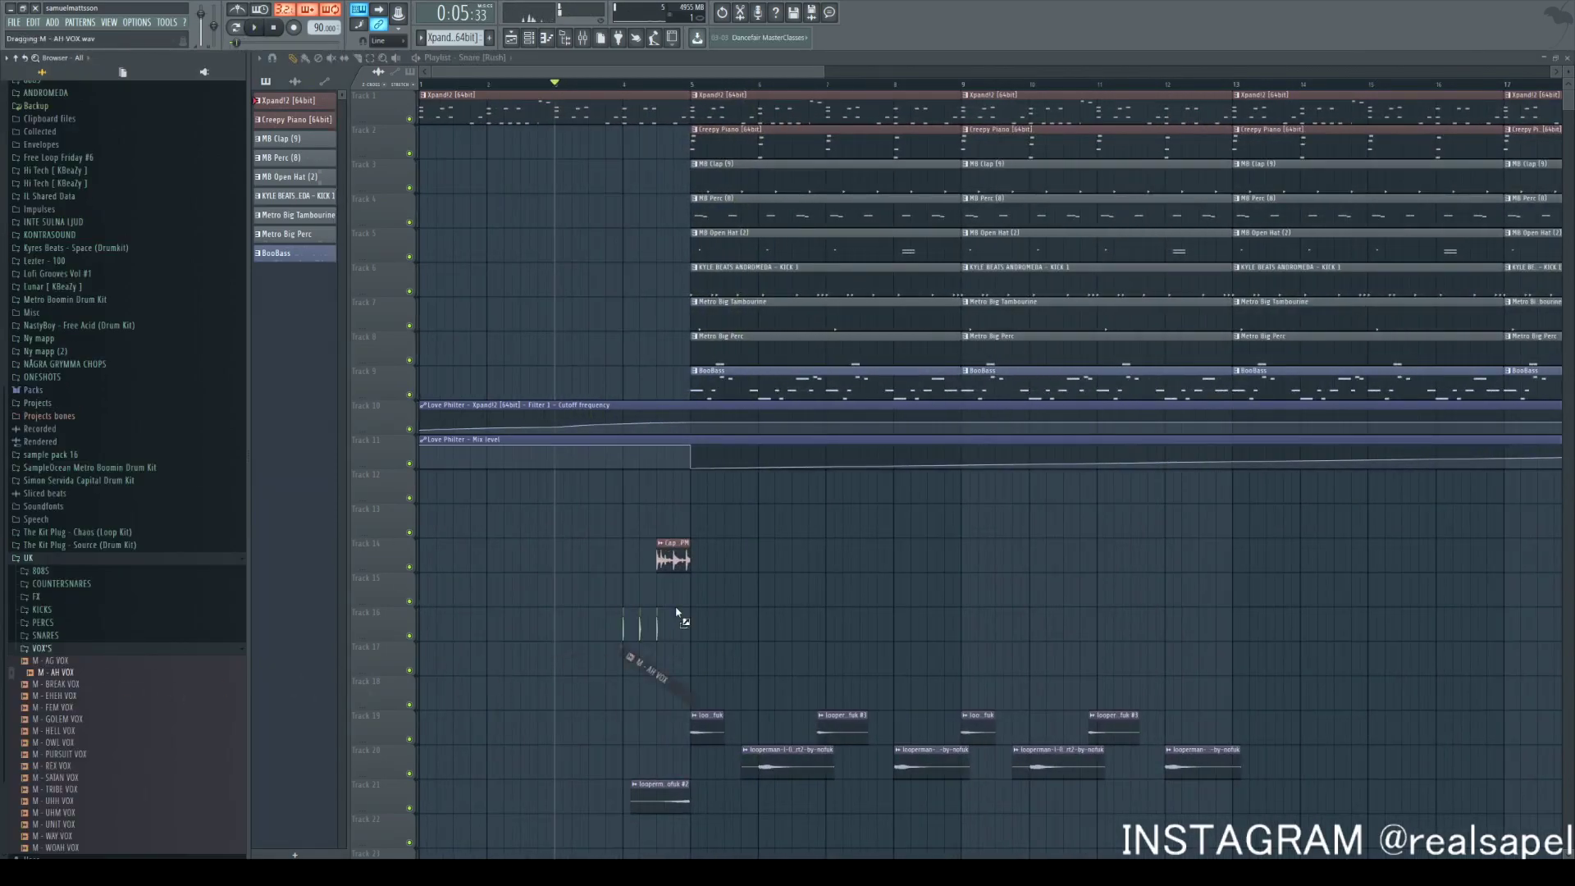
{"action": "scroll", "coordinate": [679, 622], "scroll_direction": "up", "scroll_amount": 2}
{"action": "left_click_drag", "start_coordinate": [703, 630], "coordinate": [661, 594]}
{"action": "double_click", "coordinate": [661, 594]}
{"action": "key", "text": "space"}
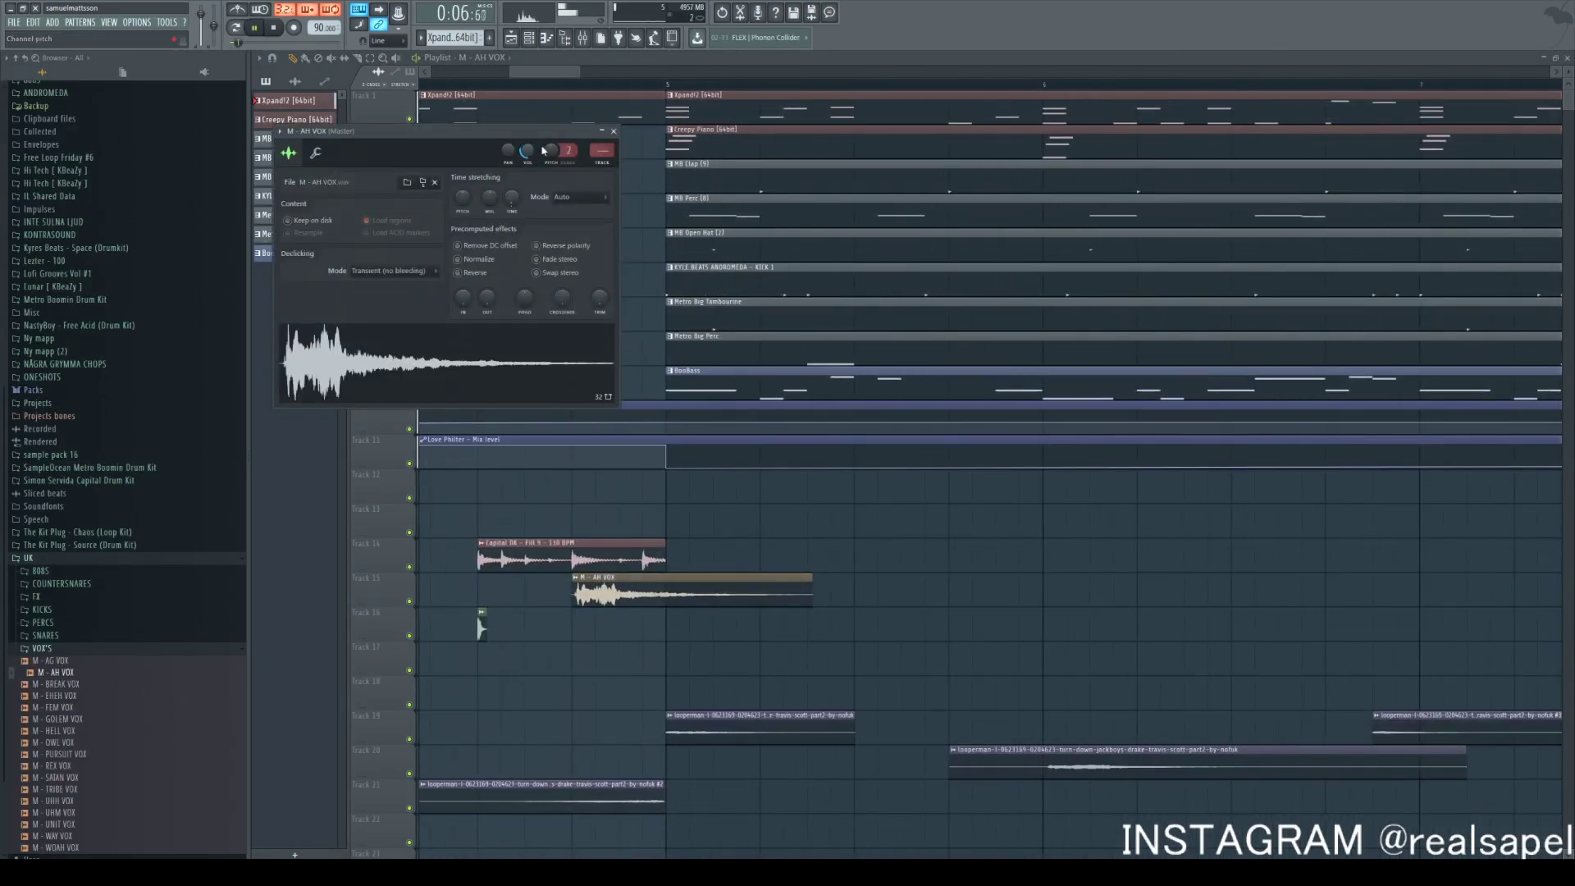
{"action": "left_click", "coordinate": [613, 131]}
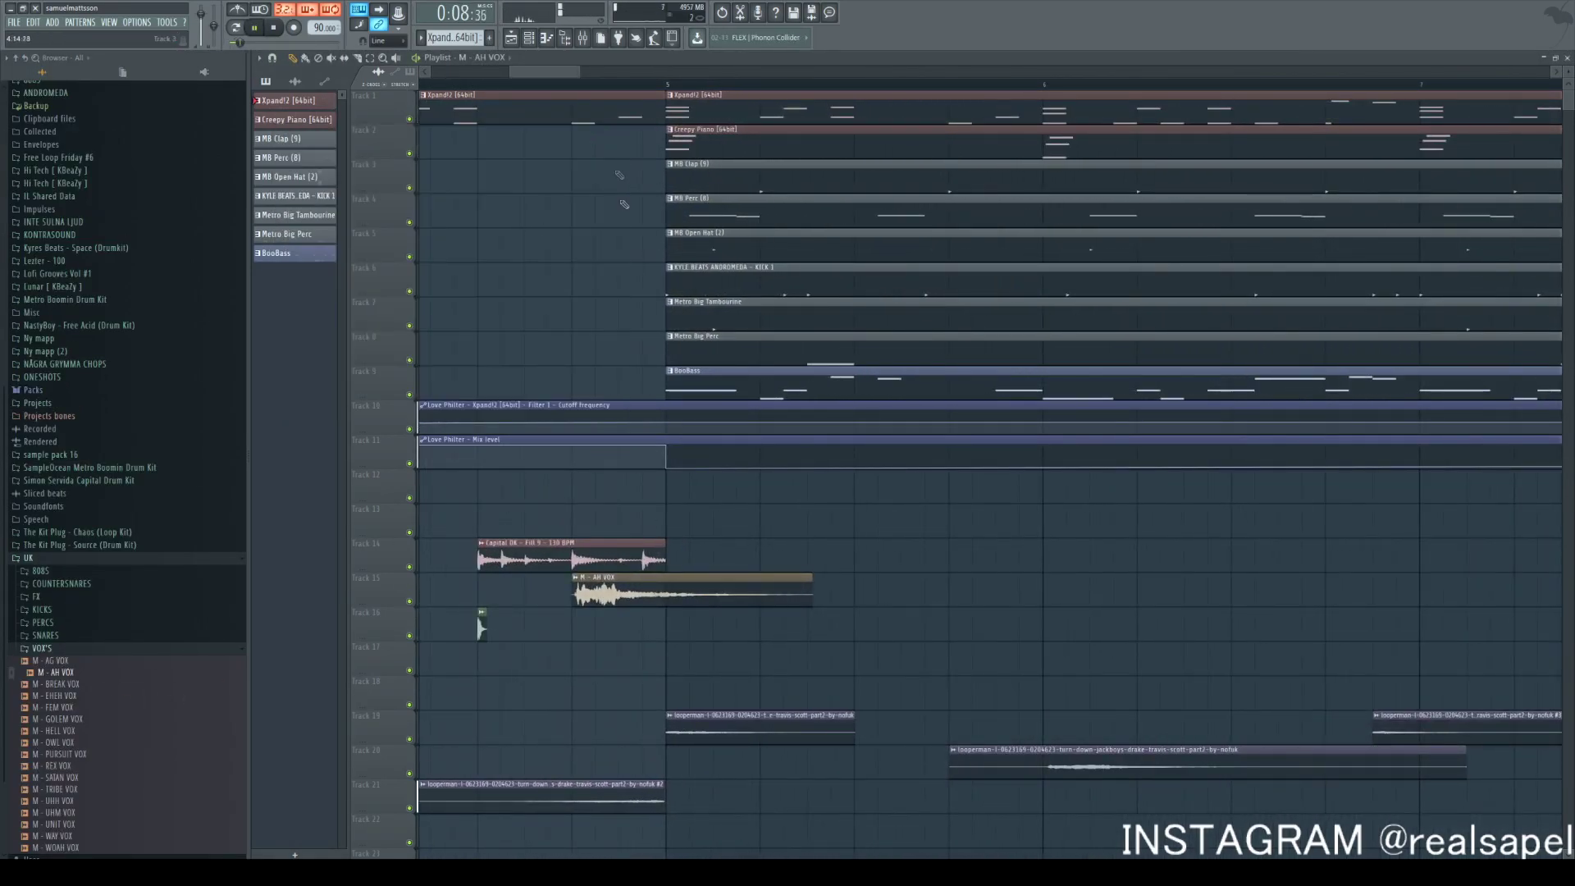
Route the M - AH VOX sample to mixer insert 16 and add Fruity parametric EQ 2, cutting its low and high frequencies
{"action": "double_click", "coordinate": [658, 594]}
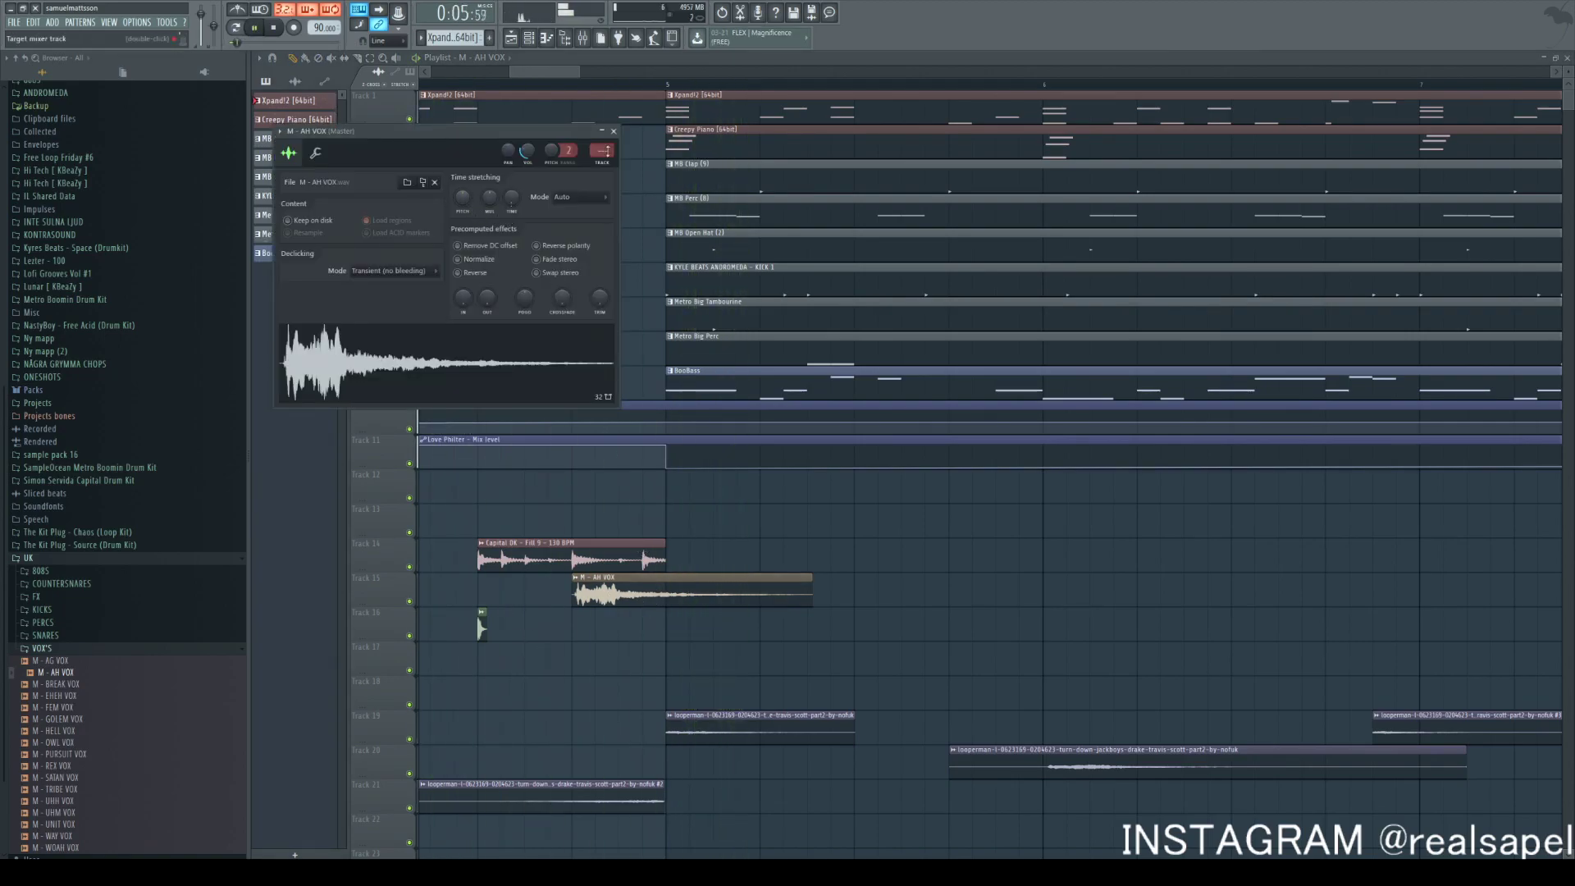
{"action": "left_click", "coordinate": [582, 39]}
{"action": "left_click", "coordinate": [1110, 364]}
{"action": "left_click", "coordinate": [1272, 518]}
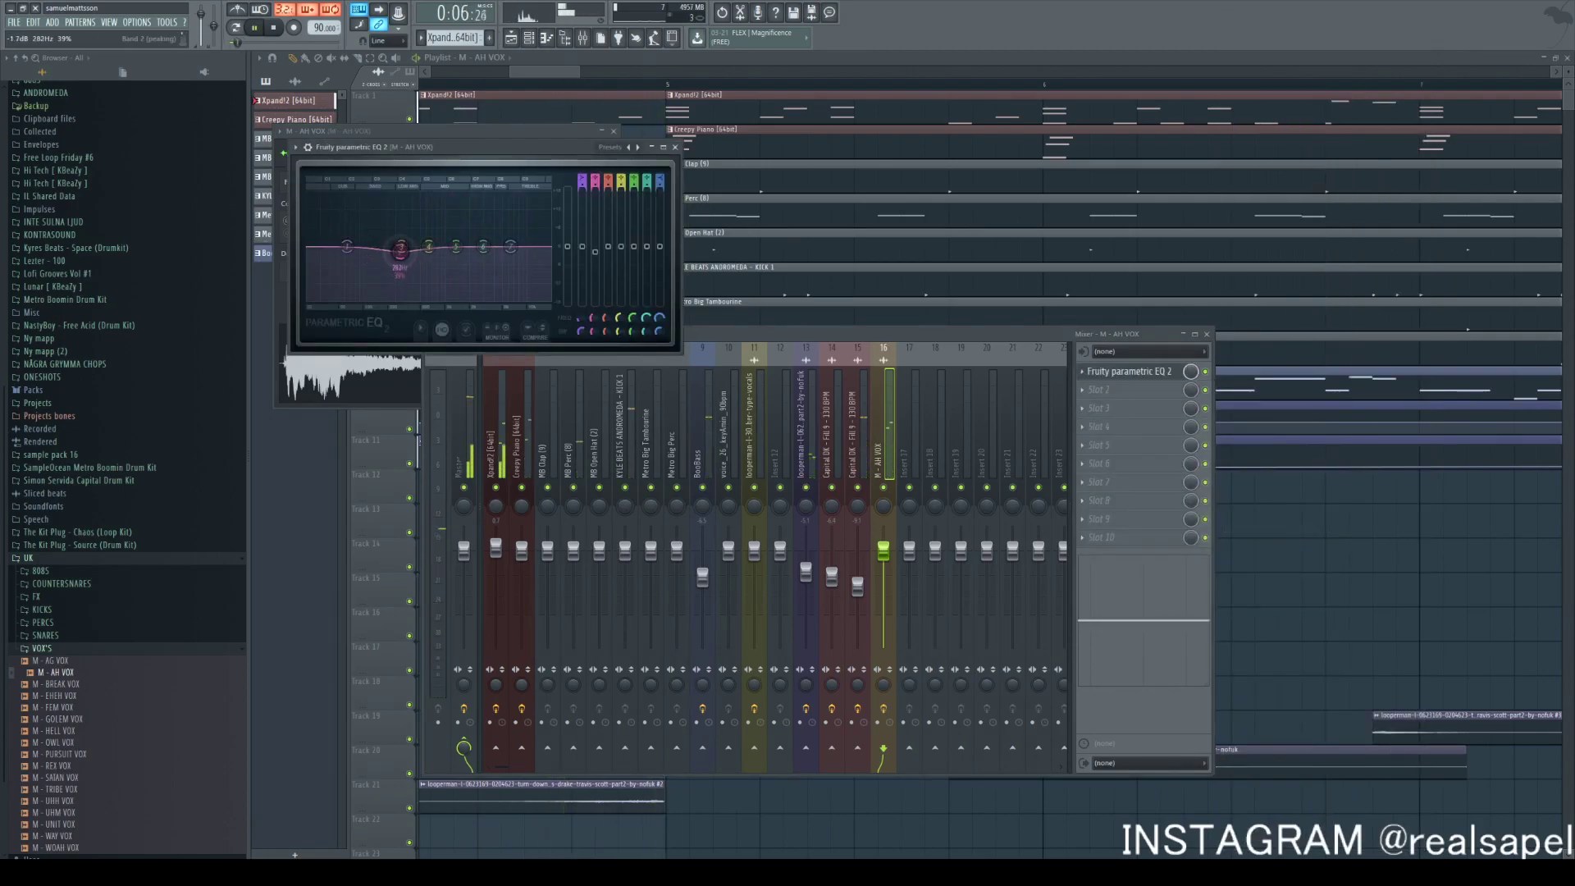
Add Fruity Reeverb 2 and Fruity Delay 3 to the M - AH VOX insert and lower its fader
{"action": "left_click", "coordinate": [1100, 390]}
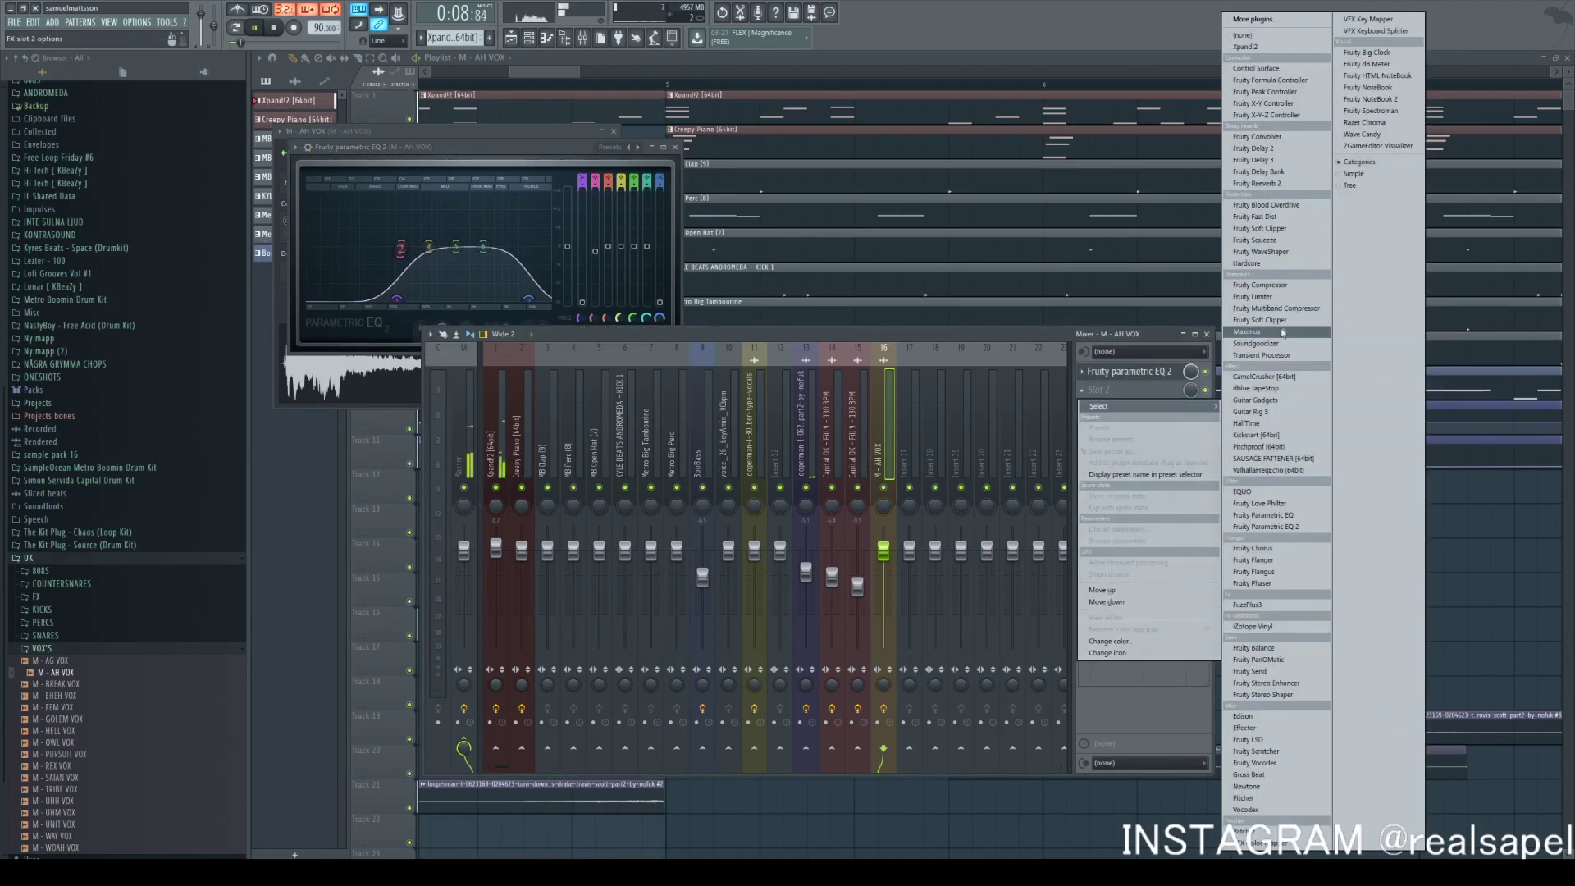
{"action": "left_click", "coordinate": [1292, 182]}
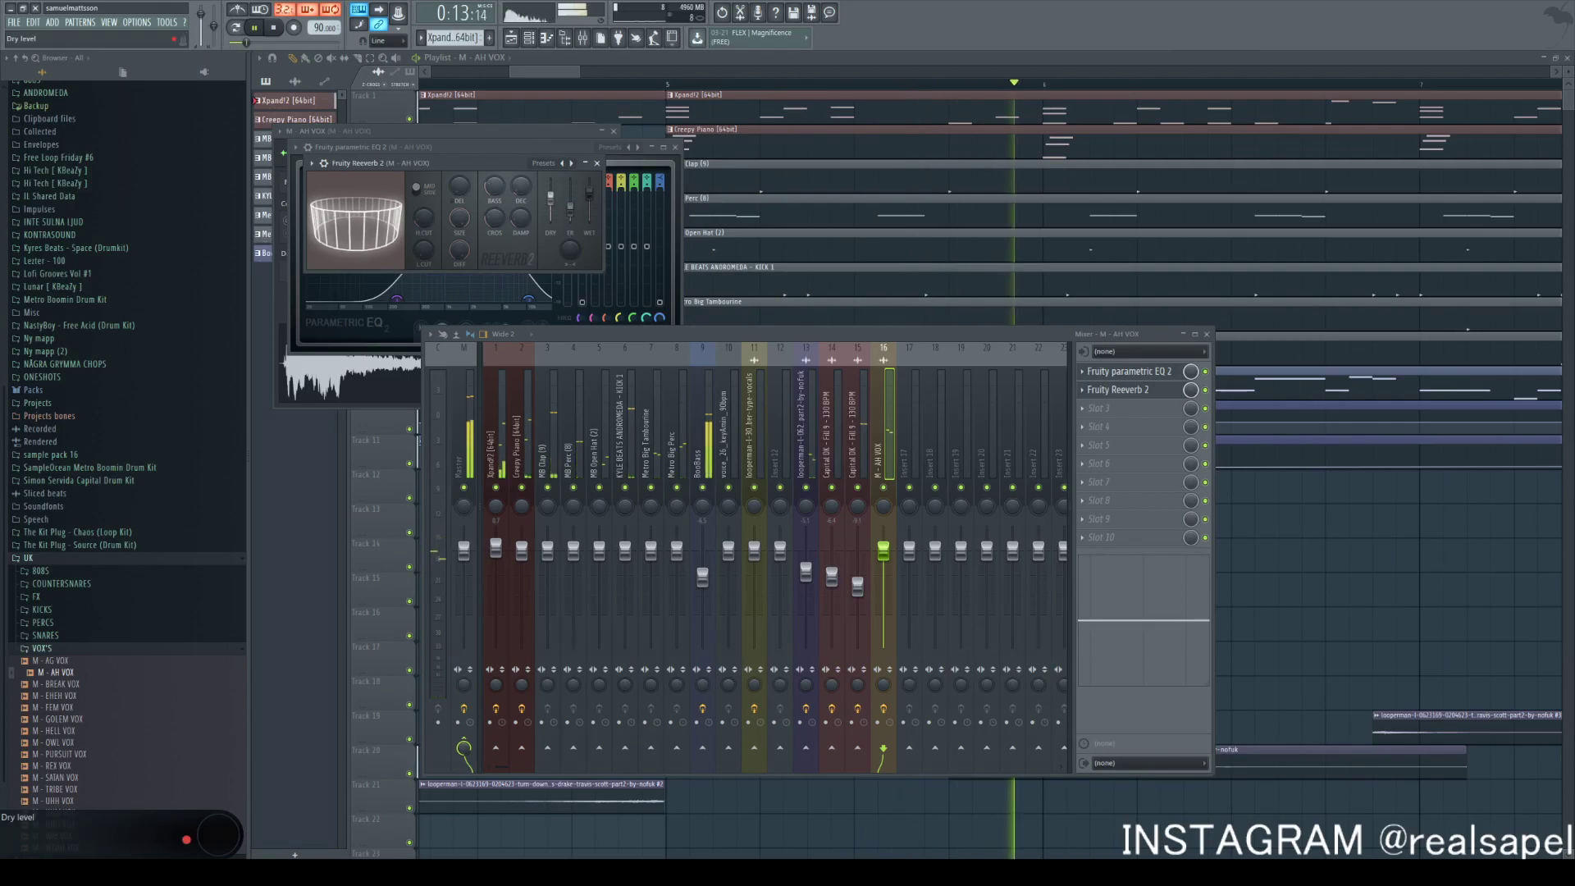
{"action": "left_click", "coordinate": [1104, 408]}
{"action": "left_click", "coordinate": [1260, 160]}
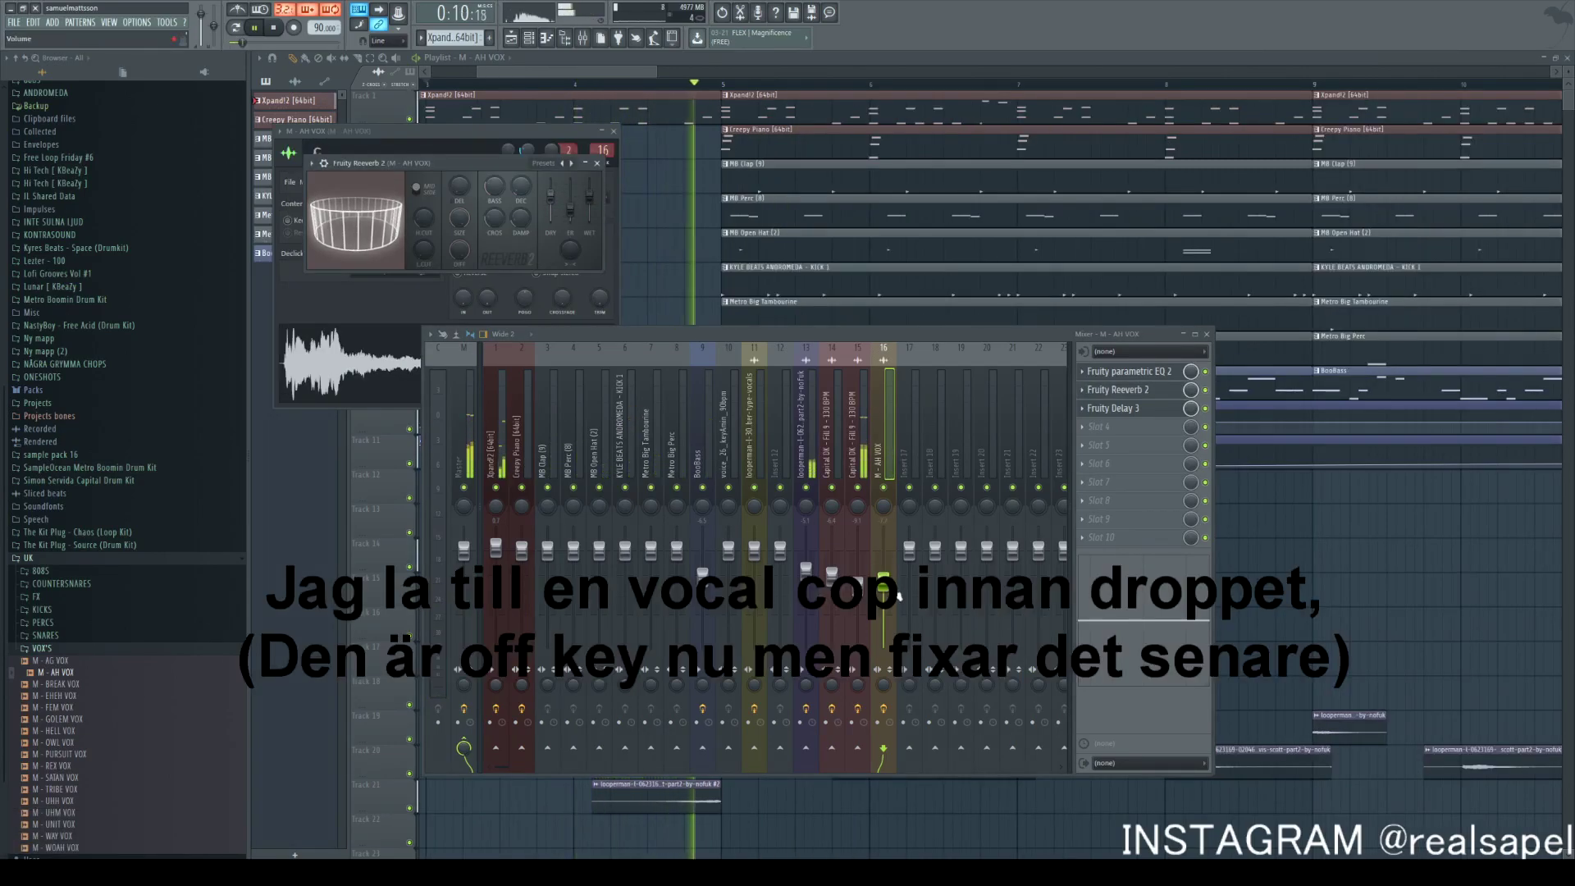
{"action": "left_click_drag", "start_coordinate": [889, 585], "coordinate": [889, 597]}
{"action": "key", "text": "F5"}
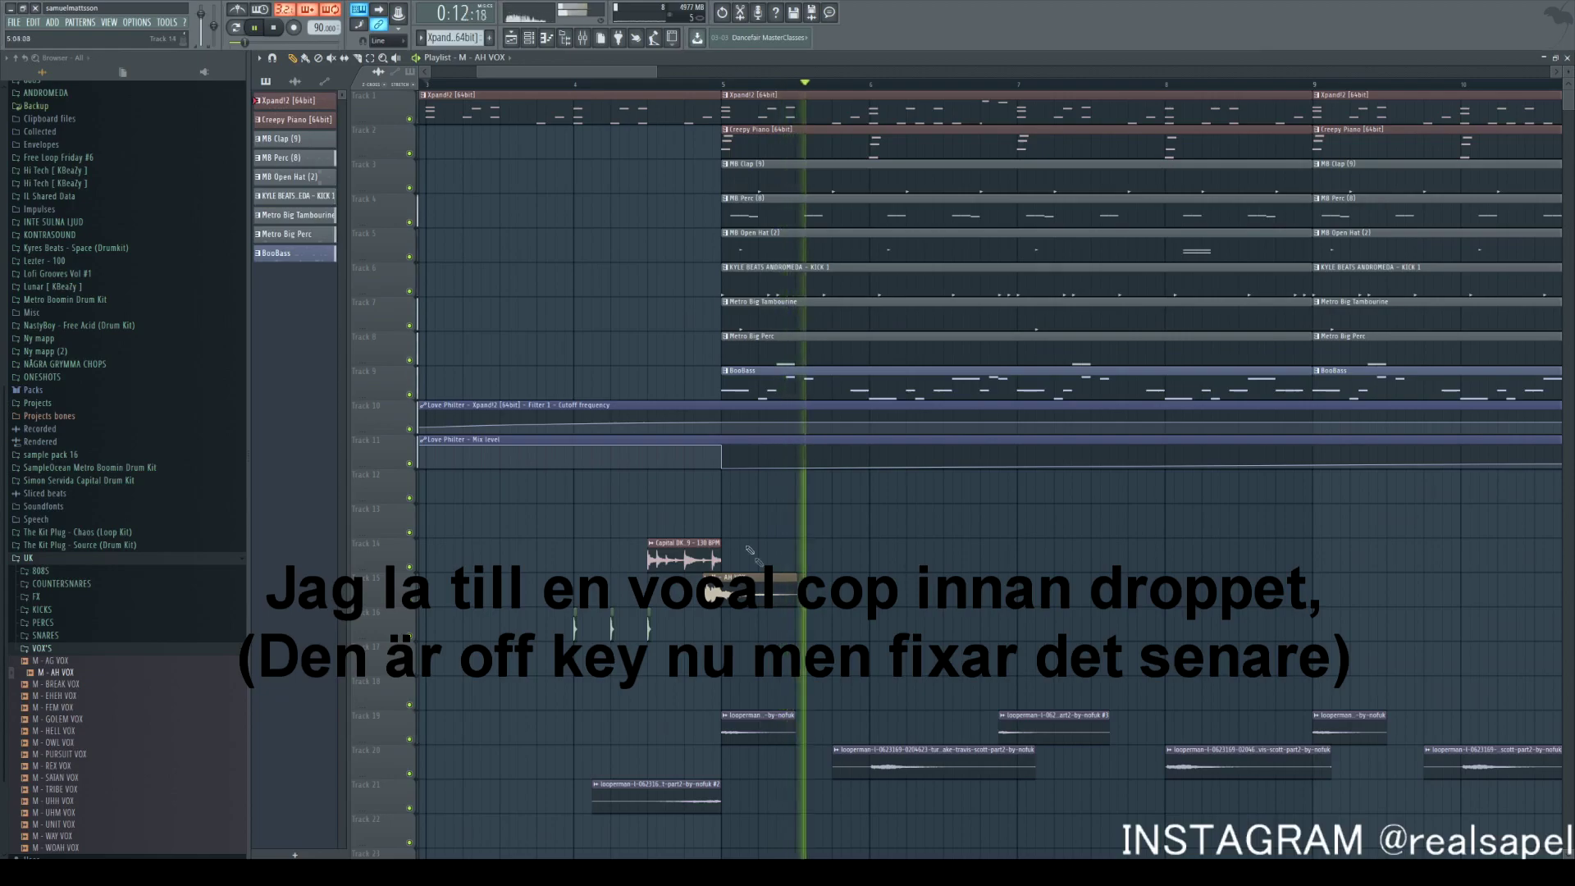
Lower the BooBass insert's fader slightly and open the effect choices for its third slot
{"action": "scroll", "coordinate": [813, 632], "scroll_direction": "down", "scroll_amount": 2}
{"action": "scroll", "coordinate": [813, 632], "scroll_direction": "down", "scroll_amount": 5}
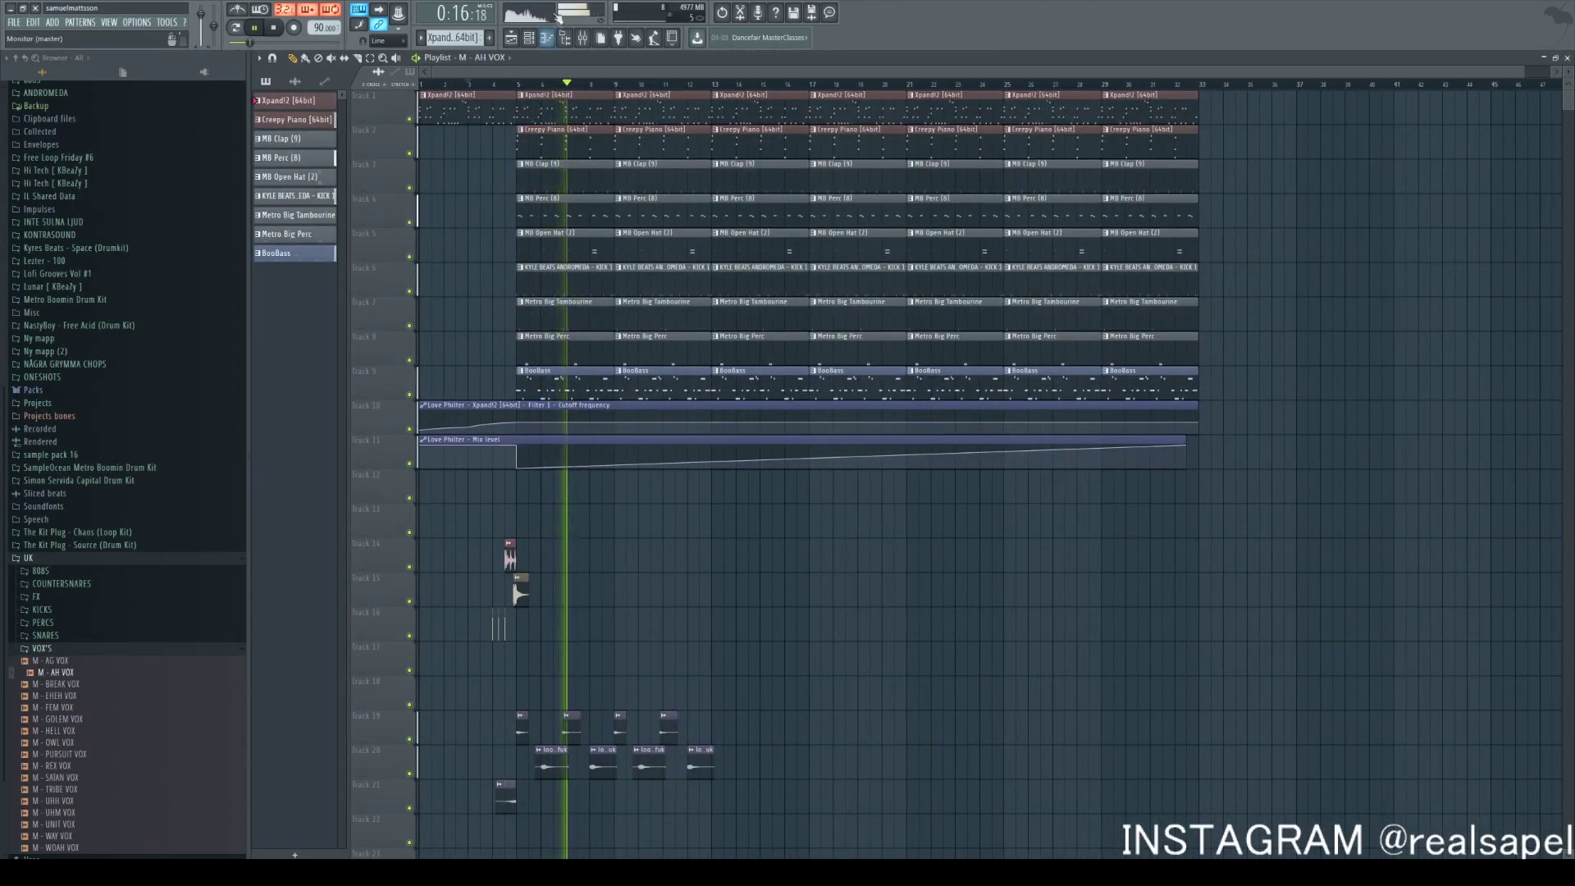
{"action": "left_click", "coordinate": [583, 38]}
{"action": "left_click", "coordinate": [703, 578]}
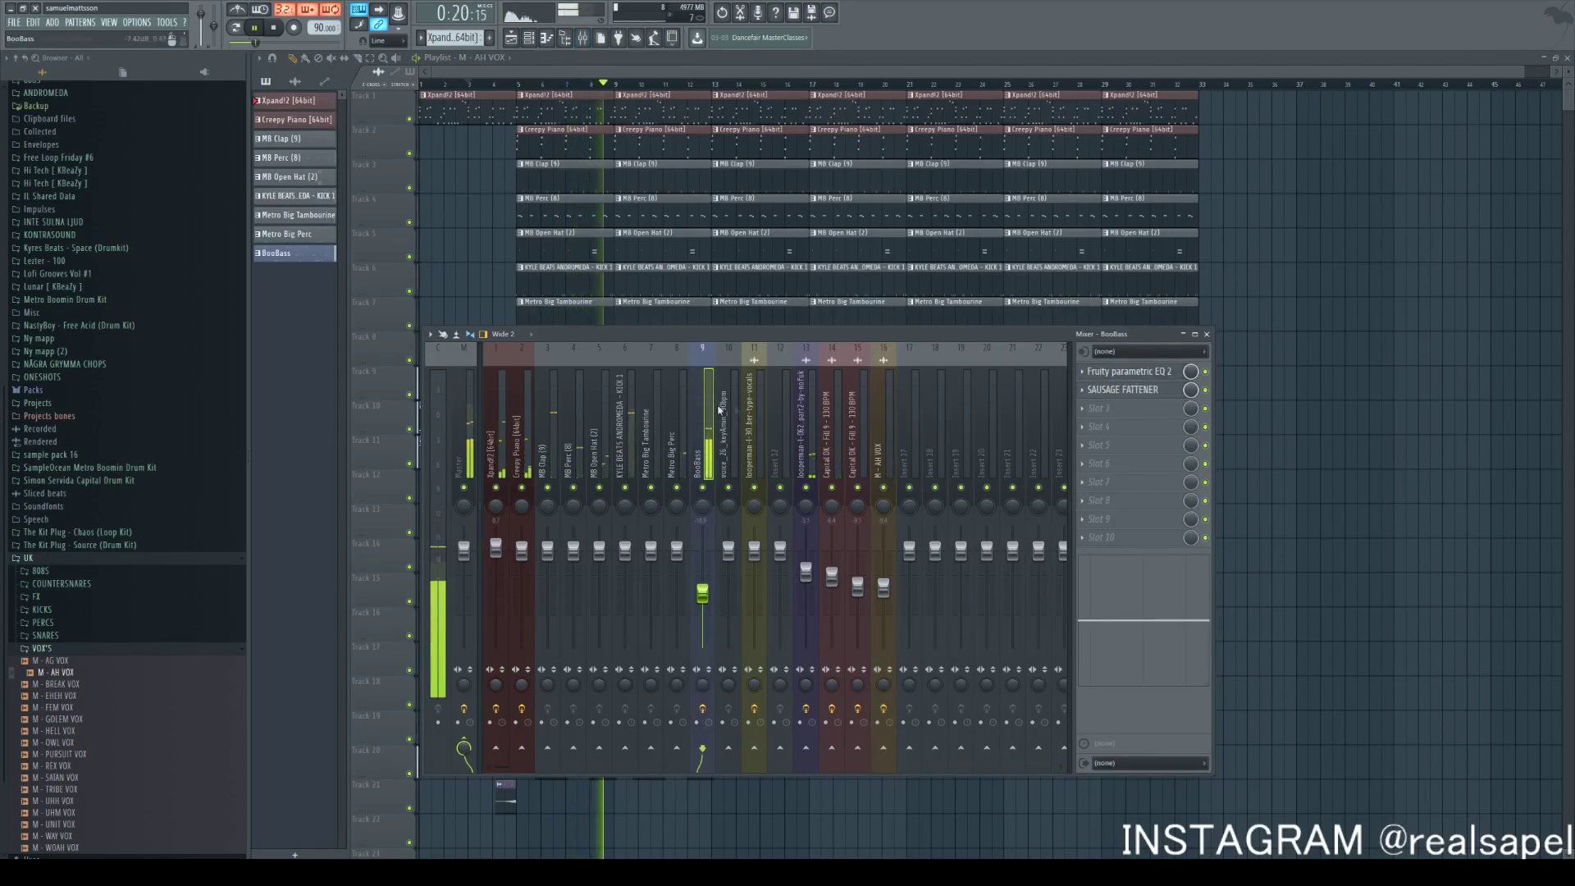
{"action": "left_click", "coordinate": [1136, 408]}
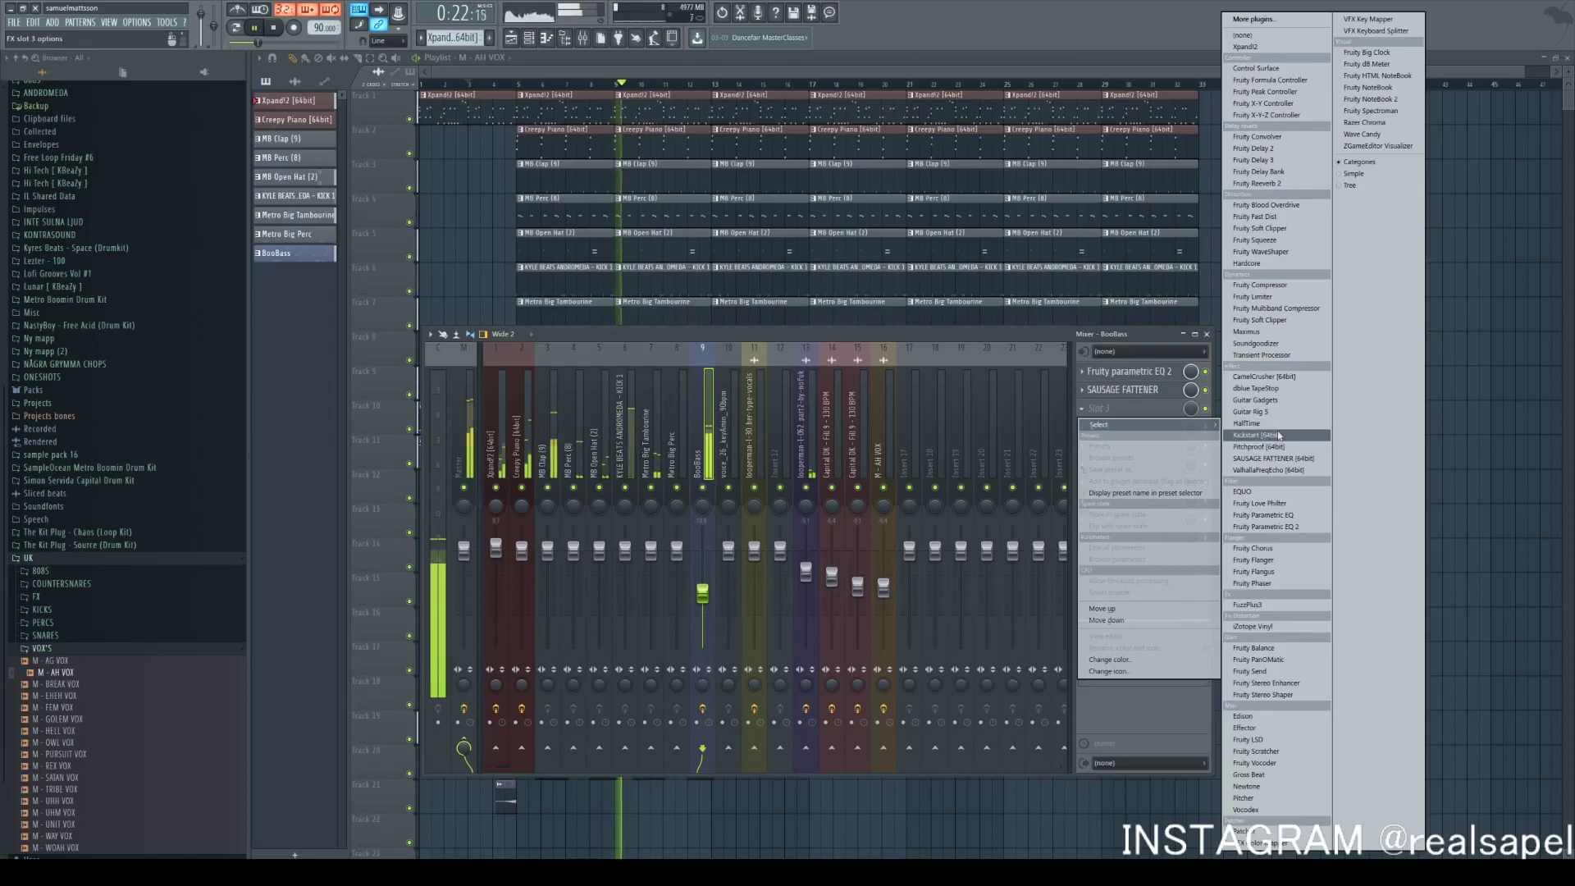
Load SAUSAGE FATTENER into the BooBass mixer insert's third effect slot beneath Fruity Parametric EQ 2 and close its plugin window
{"action": "left_click", "coordinate": [1260, 458]}
{"action": "left_click", "coordinate": [1124, 389]}
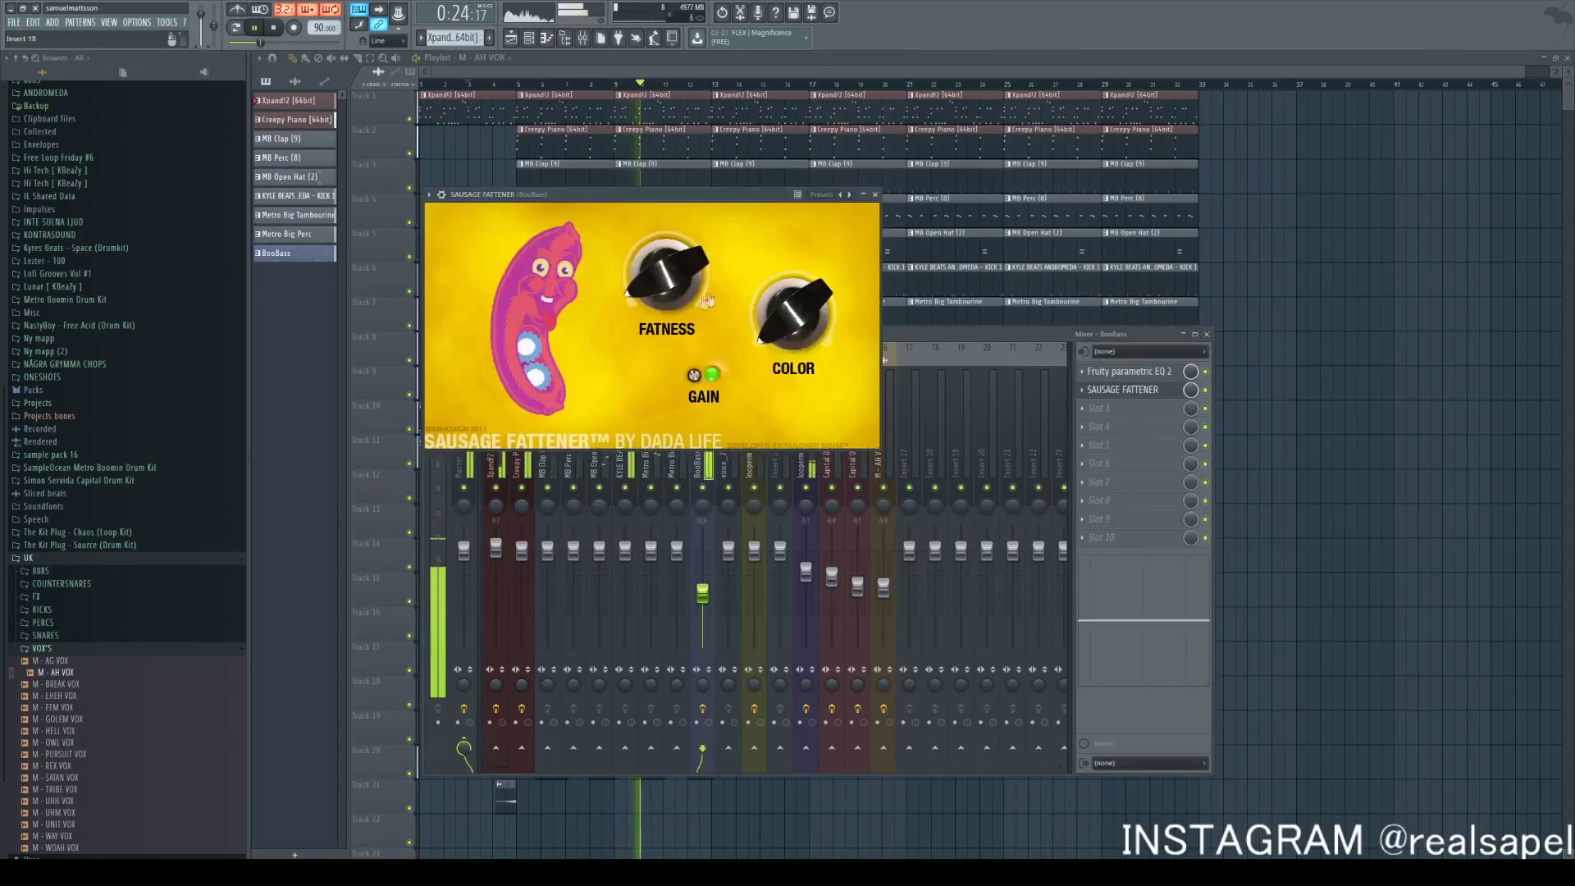
{"action": "left_click", "coordinate": [875, 194]}
Lower the end point of the Love Philter mix level automation so it stays flat from bar 5 onward
{"action": "scroll", "coordinate": [1264, 435], "scroll_direction": "down", "scroll_amount": 2}
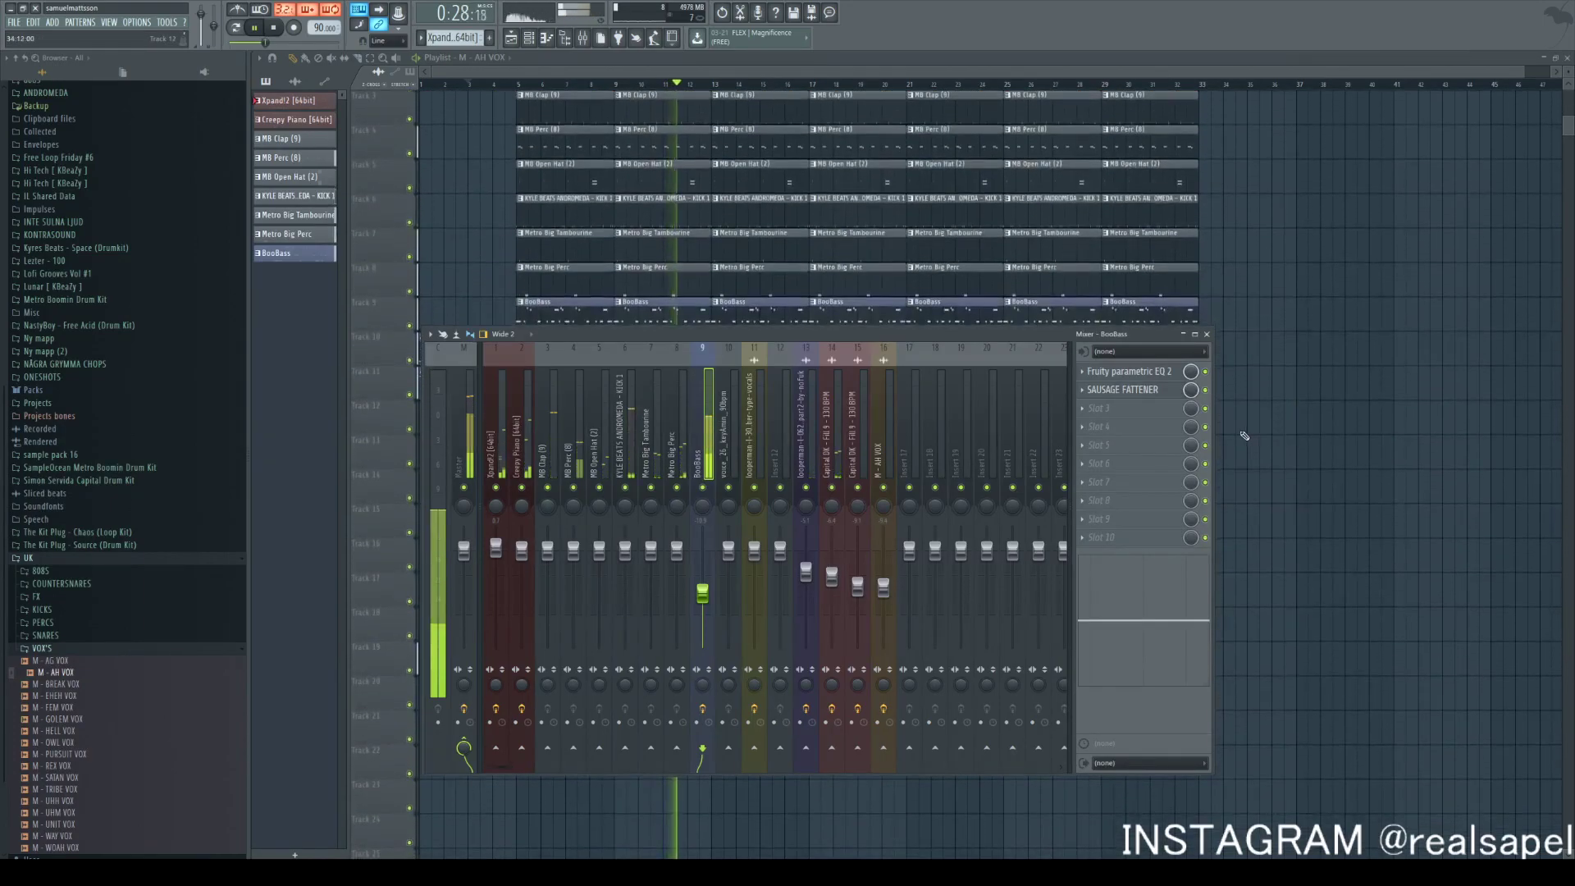
{"action": "scroll", "coordinate": [1160, 246], "scroll_direction": "down", "scroll_amount": 4}
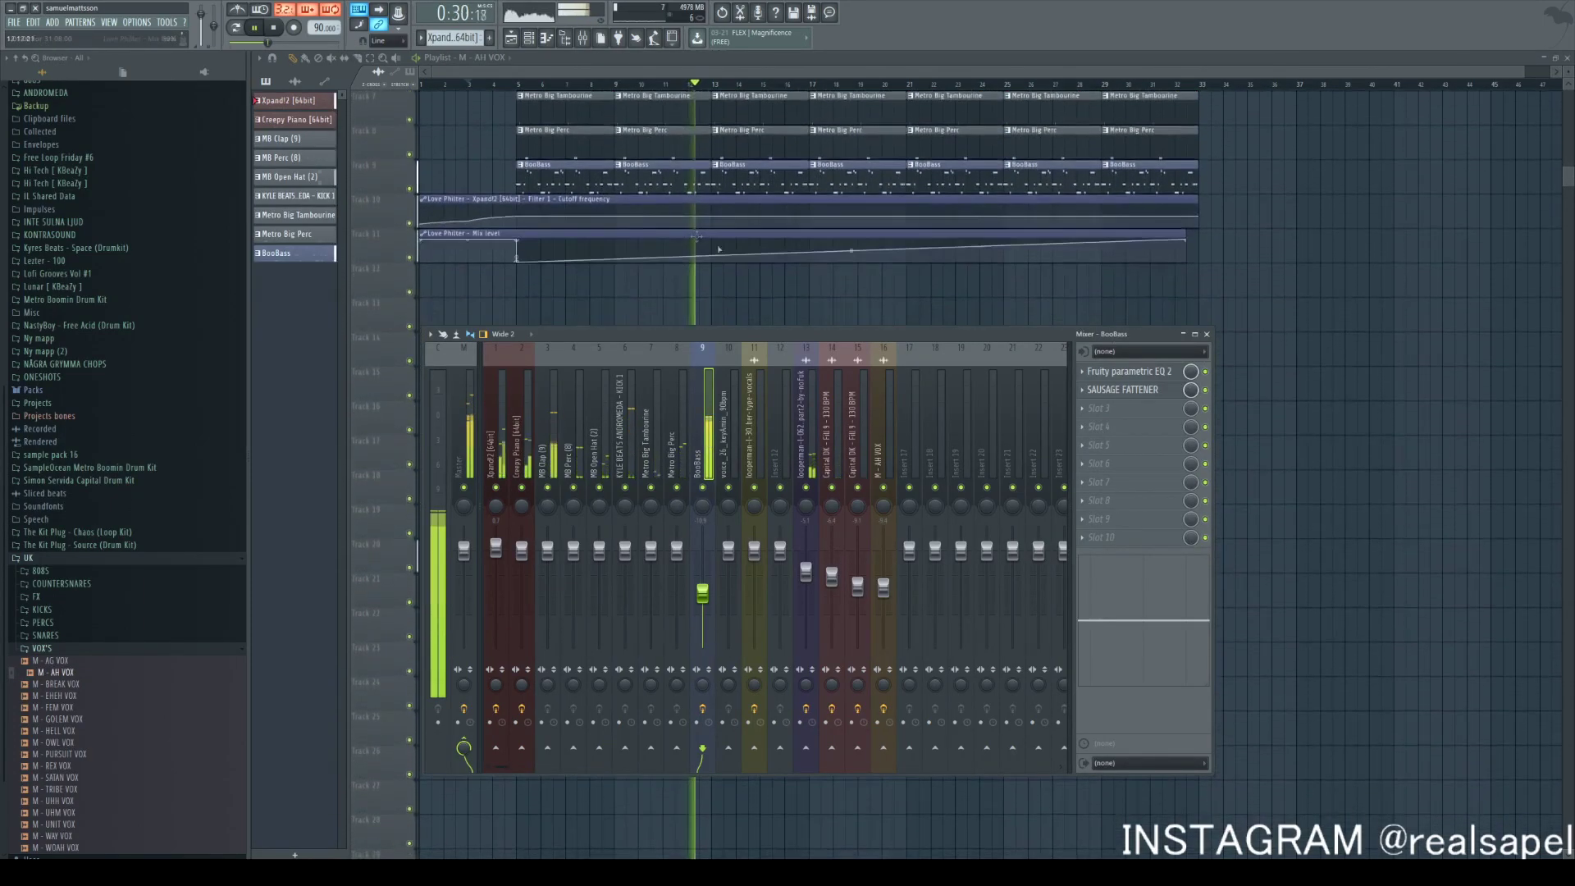
{"action": "left_click_drag", "start_coordinate": [1184, 246], "coordinate": [1199, 254]}
{"action": "scroll", "coordinate": [650, 345], "scroll_direction": "up", "scroll_amount": 2}
{"action": "scroll", "coordinate": [657, 394], "scroll_direction": "down", "scroll_amount": 2}
{"action": "scroll", "coordinate": [693, 459], "scroll_direction": "up", "scroll_amount": 6}
Copy the vocal clips of bars 9 to 12 on tracks 19 and 20 so the copies start at bar 13
{"action": "left_click_drag", "start_coordinate": [739, 847], "coordinate": [611, 675]}
{"action": "left_click_drag", "start_coordinate": [618, 733], "coordinate": [701, 734]}
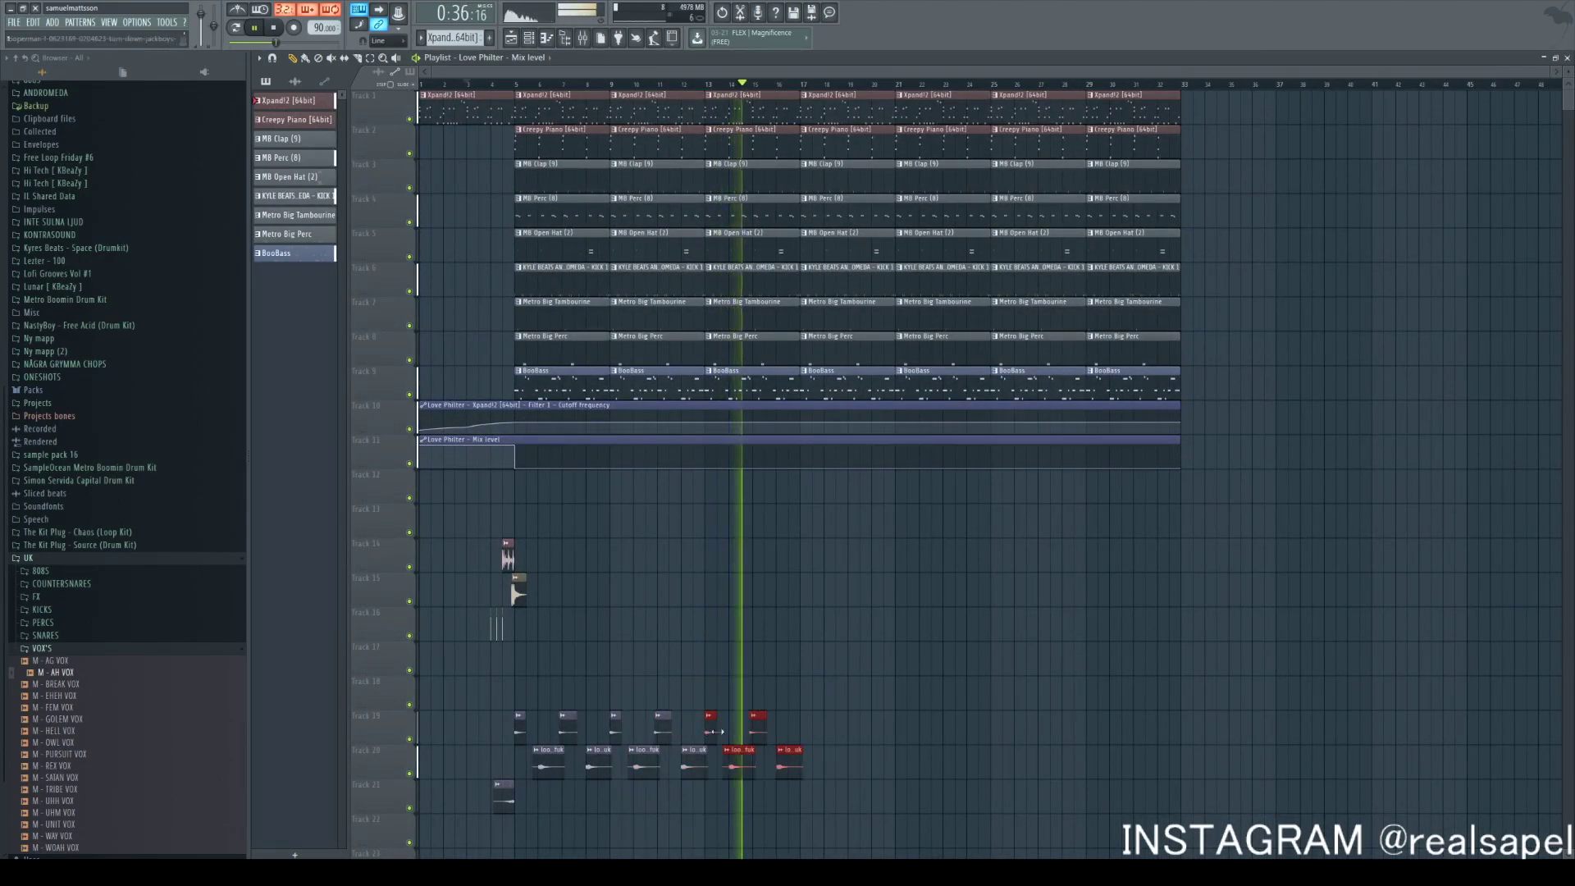
{"action": "scroll", "coordinate": [825, 566], "scroll_direction": "down", "scroll_amount": 4}
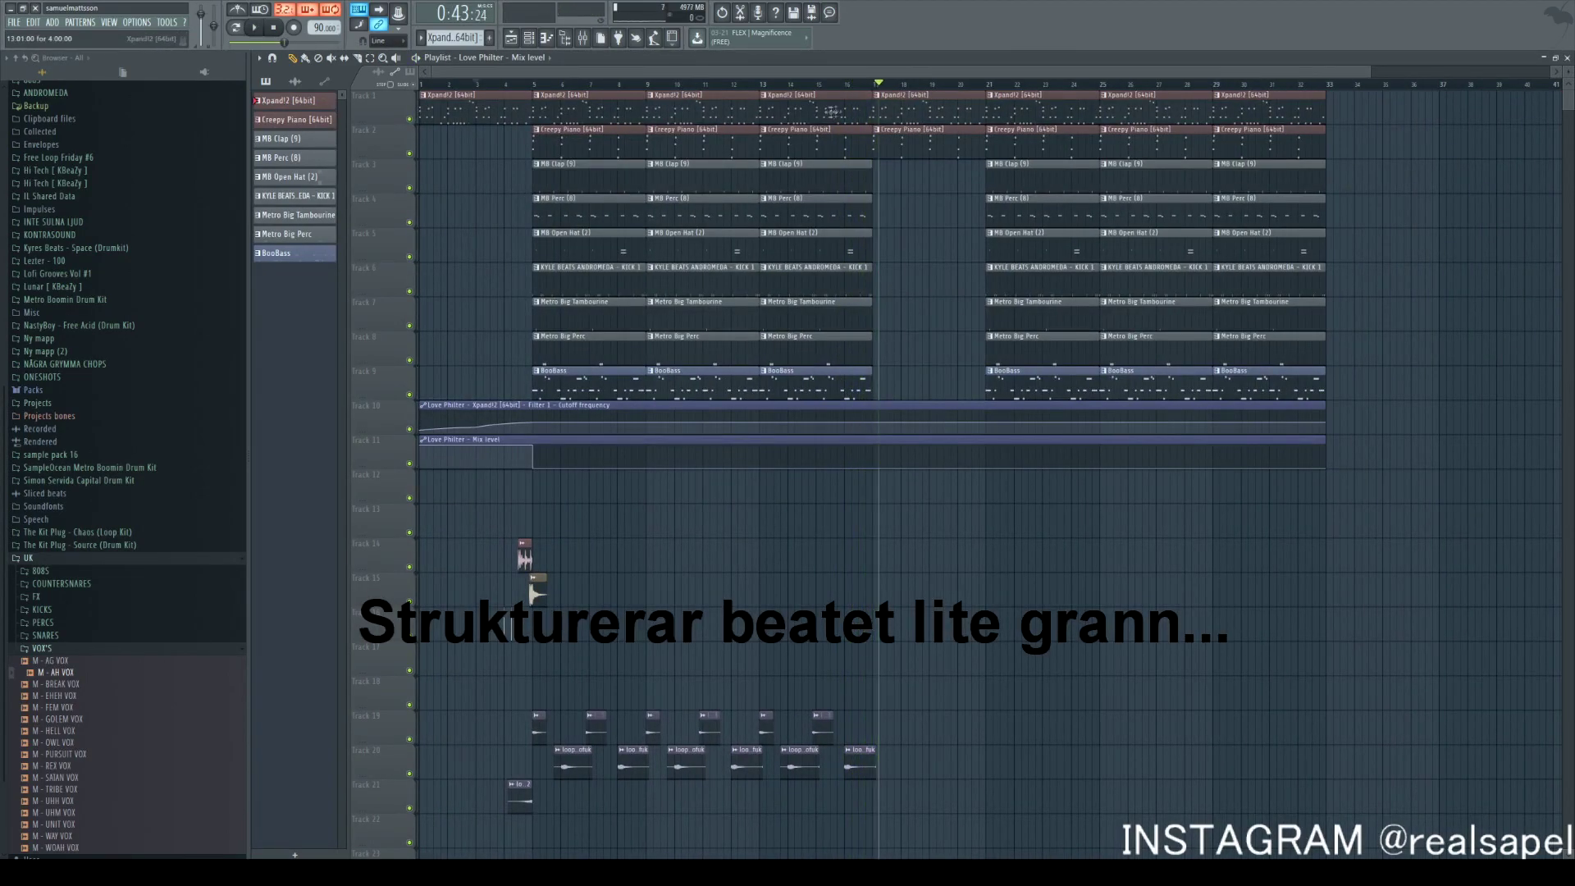
Play the arrangement from bar 17 and delete the Creepy Piano clip between bars 17 and 21
{"action": "scroll", "coordinate": [914, 353], "scroll_direction": "down", "scroll_amount": 1}
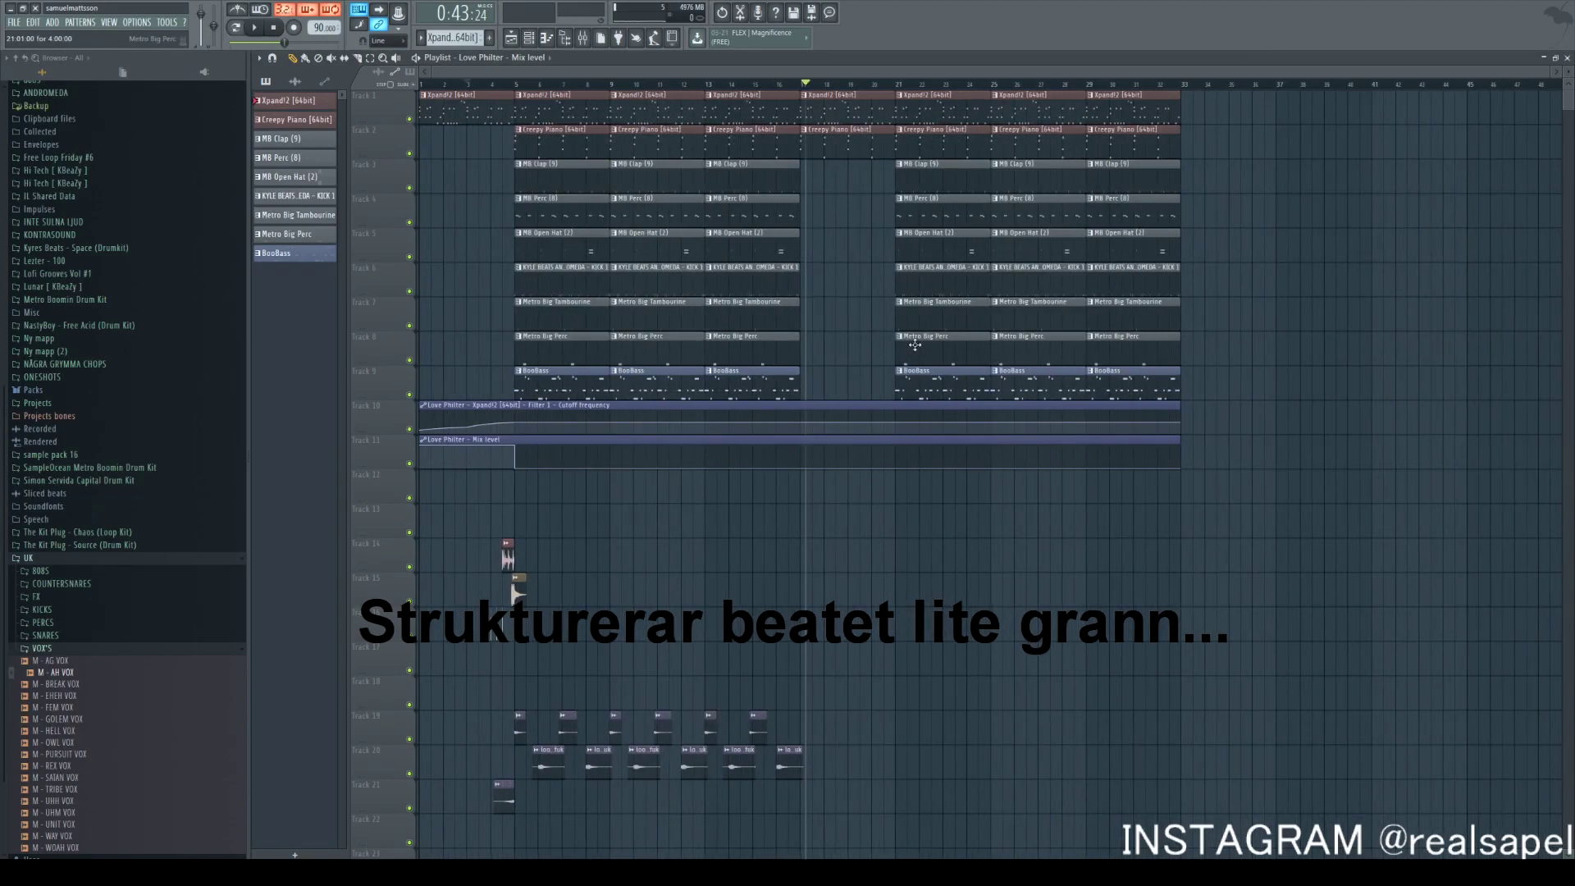
{"action": "left_click", "coordinate": [801, 86]}
{"action": "scroll", "coordinate": [827, 197], "scroll_direction": "up", "scroll_amount": 5}
{"action": "key", "text": "space"}
{"action": "key", "text": "space"}
{"action": "right_click", "coordinate": [767, 130]}
{"action": "right_click", "coordinate": [1026, 148], "text": "ctrl"}
{"action": "right_click", "coordinate": [1027, 147]}
{"action": "key", "text": "space"}
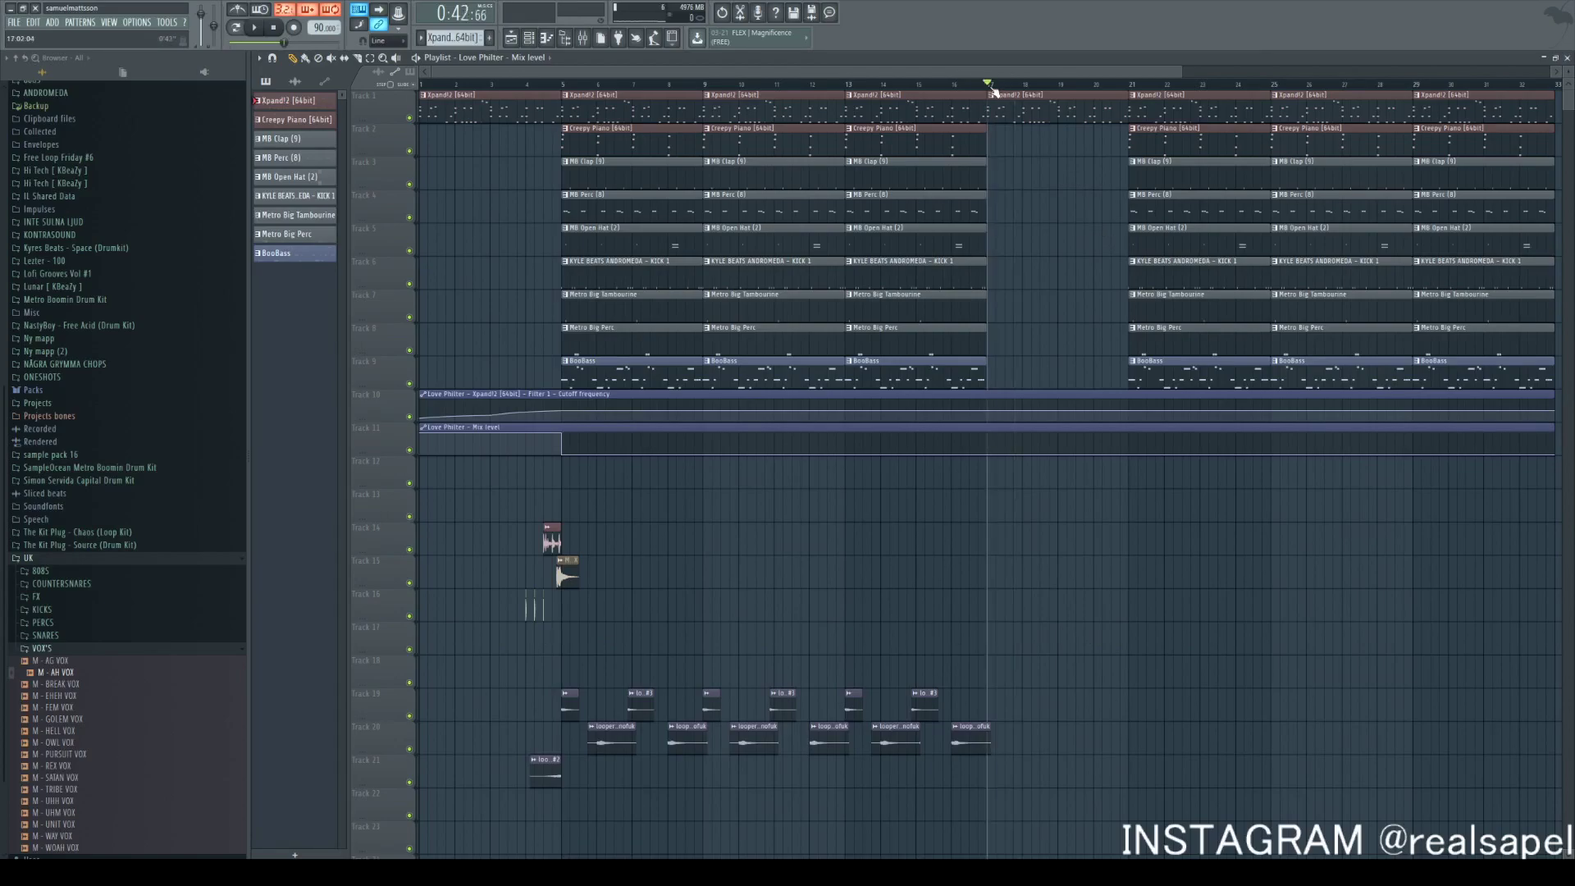
Place an MB Perc clip on track 4 starting halfway through bar 17 and play it back
{"action": "scroll", "coordinate": [993, 92], "scroll_direction": "up", "scroll_amount": 2}
{"action": "left_click", "coordinate": [957, 199]}
{"action": "key", "text": "space"}
{"action": "scroll", "coordinate": [952, 233], "scroll_direction": "up", "scroll_amount": 4}
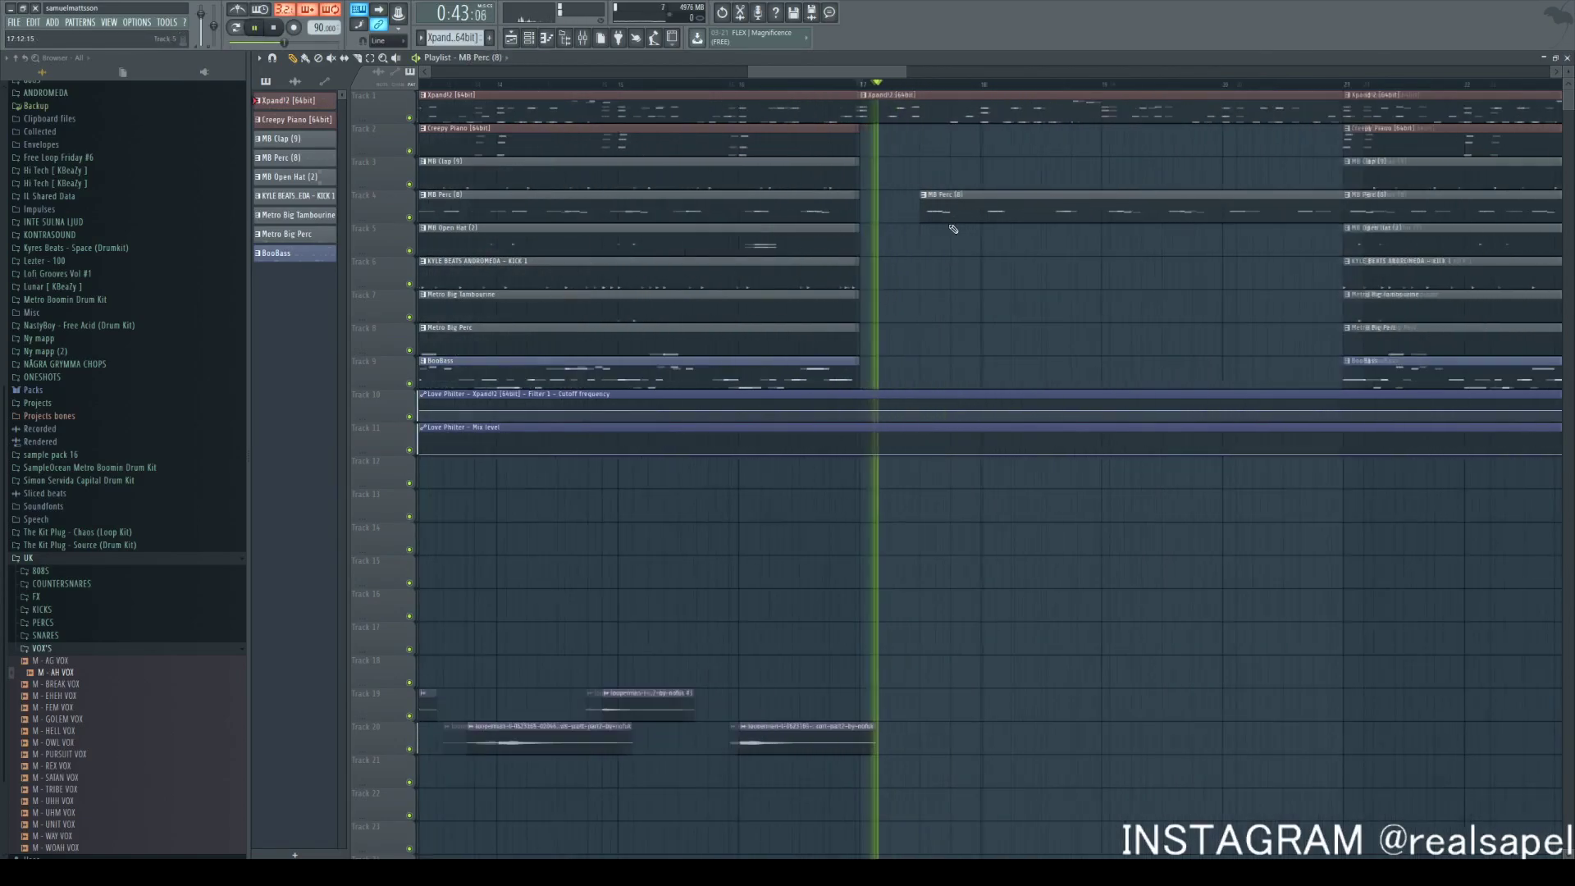
{"action": "key", "text": "space"}
Make the new MB Perc clip a unique pattern and add four descending, progressively softer notes after its first three hits
{"action": "left_click", "coordinate": [893, 196]}
{"action": "left_click", "coordinate": [918, 234]}
{"action": "double_click", "coordinate": [1002, 231]}
{"action": "scroll", "coordinate": [308, 387], "scroll_direction": "up", "scroll_amount": 4}
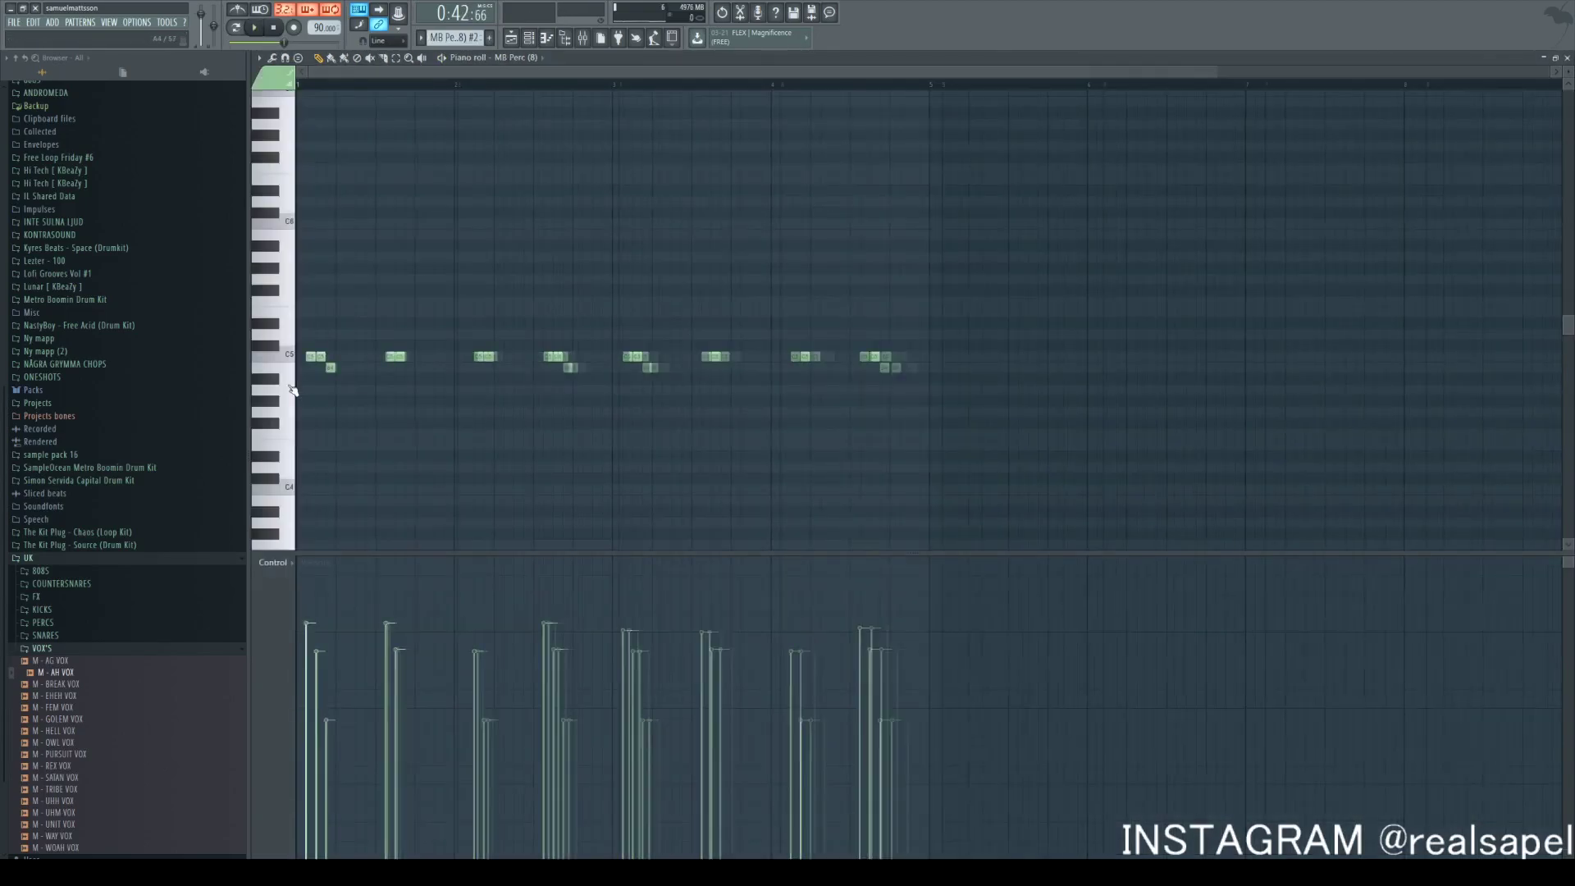
{"action": "left_click", "coordinate": [417, 390]}
{"action": "left_click_drag", "start_coordinate": [396, 376], "coordinate": [525, 469]}
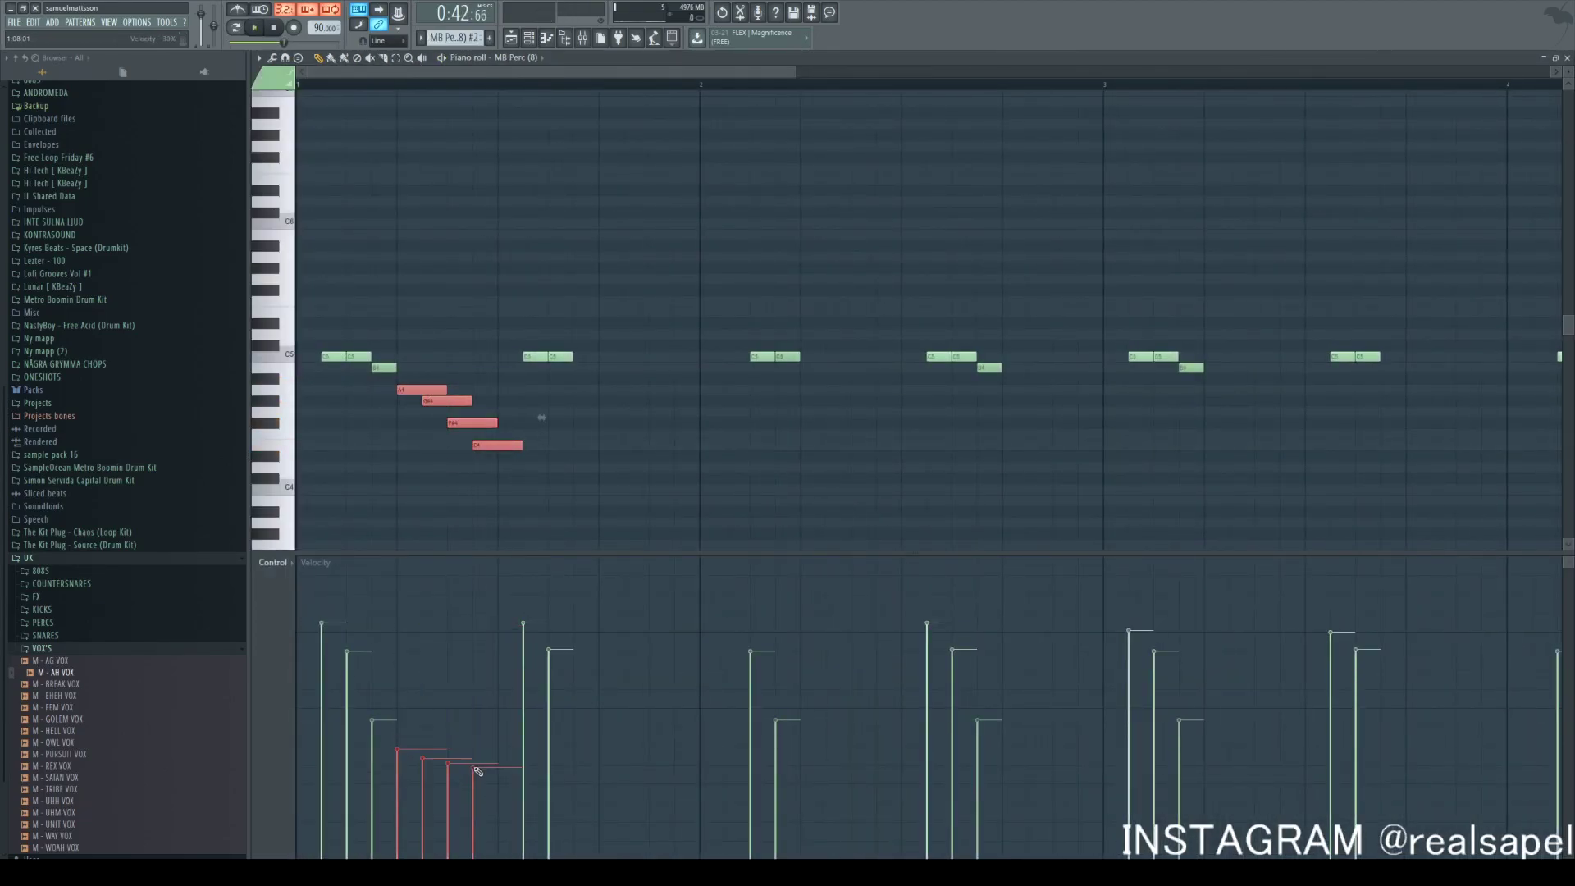
{"action": "left_click", "coordinate": [661, 341], "text": "ctrl"}
{"action": "key", "text": "space"}
{"action": "key", "text": "Escape"}
{"action": "scroll", "coordinate": [678, 292], "scroll_direction": "down", "scroll_amount": 4}
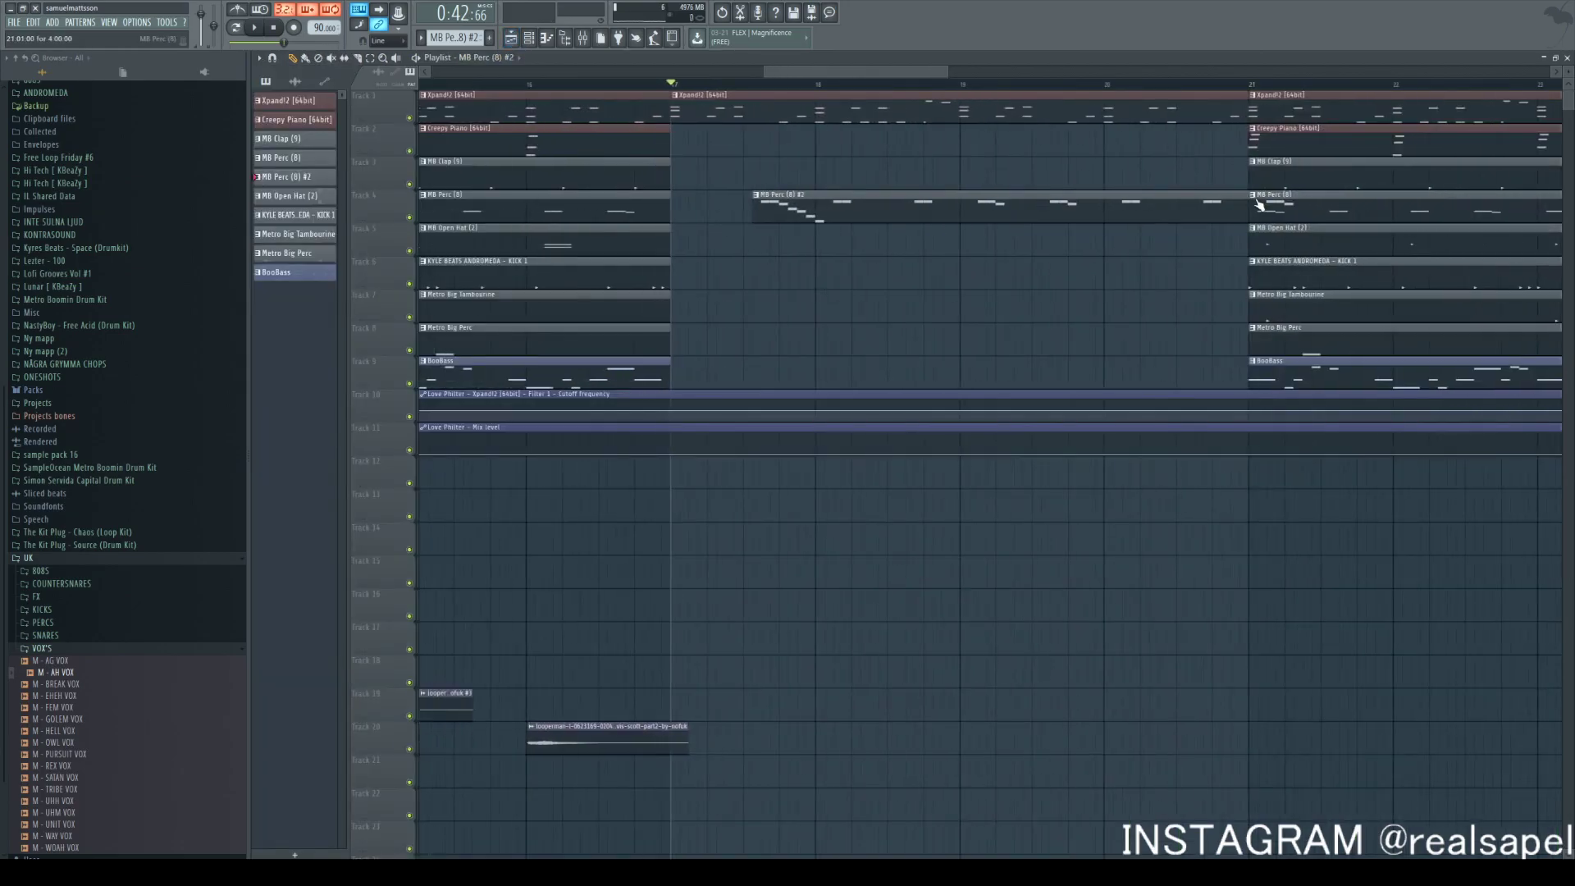
Trim the MB Perc fill clip so it ends at bar 18 and play the fill
{"action": "left_click_drag", "start_coordinate": [1327, 204], "coordinate": [1002, 222]}
{"action": "left_click", "coordinate": [754, 84]}
{"action": "key", "text": "space"}
{"action": "key", "text": "space"}
Copy the drum clips from bar 21 into the gap at bar 17 and trim their starts to bar 18
{"action": "scroll", "coordinate": [1194, 328], "scroll_direction": "down", "scroll_amount": 3}
{"action": "left_click", "coordinate": [1290, 369], "text": "ctrl"}
{"action": "left_click_drag", "start_coordinate": [1290, 369], "coordinate": [1024, 367]}
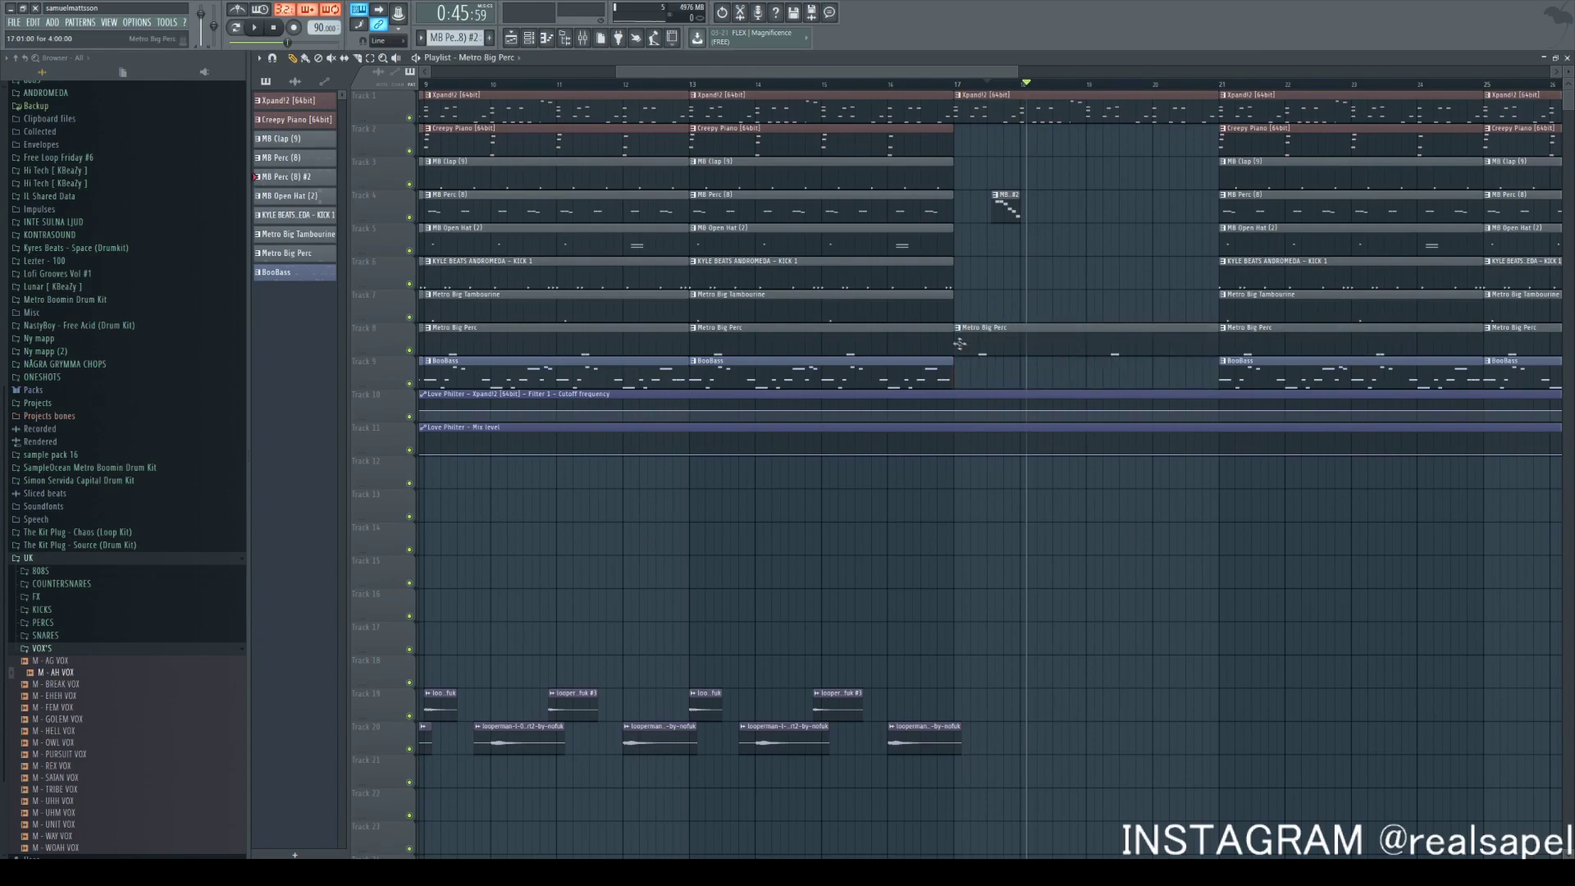
{"action": "scroll", "coordinate": [1207, 303], "scroll_direction": "up", "scroll_amount": 3}
{"action": "mouse_move", "coordinate": [1259, 312]}
{"action": "left_mouse_down"}
{"action": "mouse_move", "coordinate": [1272, 168]}
{"action": "mouse_move", "coordinate": [839, 169]}
{"action": "left_mouse_up"}
{"action": "left_click_drag", "start_coordinate": [804, 173], "coordinate": [909, 172]}
{"action": "scroll", "coordinate": [898, 148], "scroll_direction": "left", "scroll_amount": 1}
Play the transition around bars 17 and 18 and try ending the MB Perc fill clip one step earlier
{"action": "key", "text": "space"}
{"action": "left_click", "coordinate": [1107, 583]}
{"action": "scroll", "coordinate": [1033, 197], "scroll_direction": "down", "scroll_amount": 4}
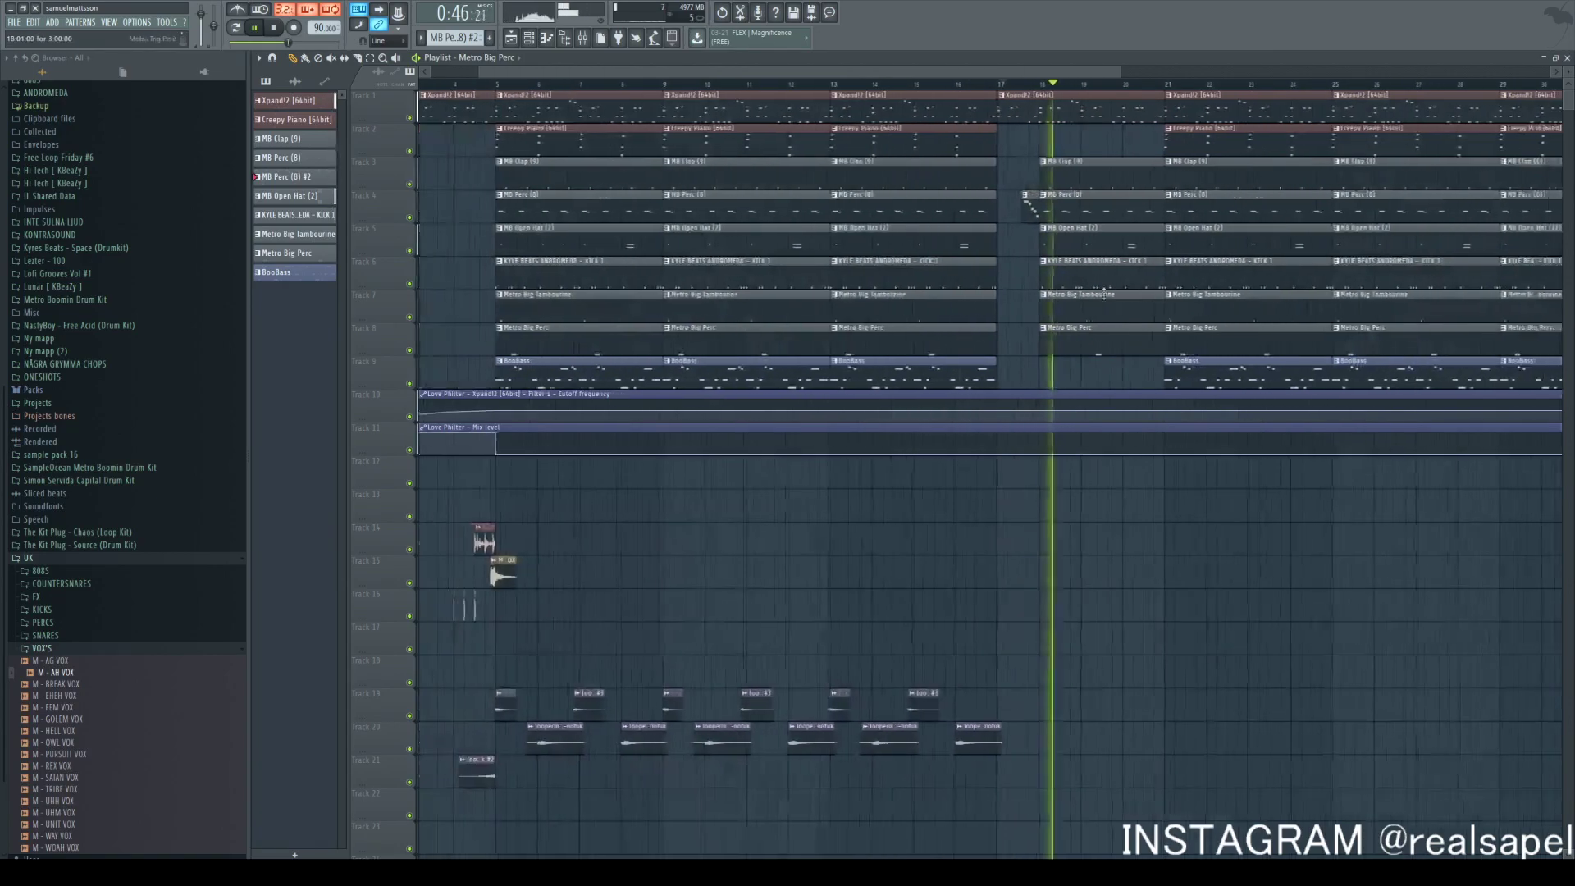
{"action": "scroll", "coordinate": [1066, 246], "scroll_direction": "up", "scroll_amount": 5}
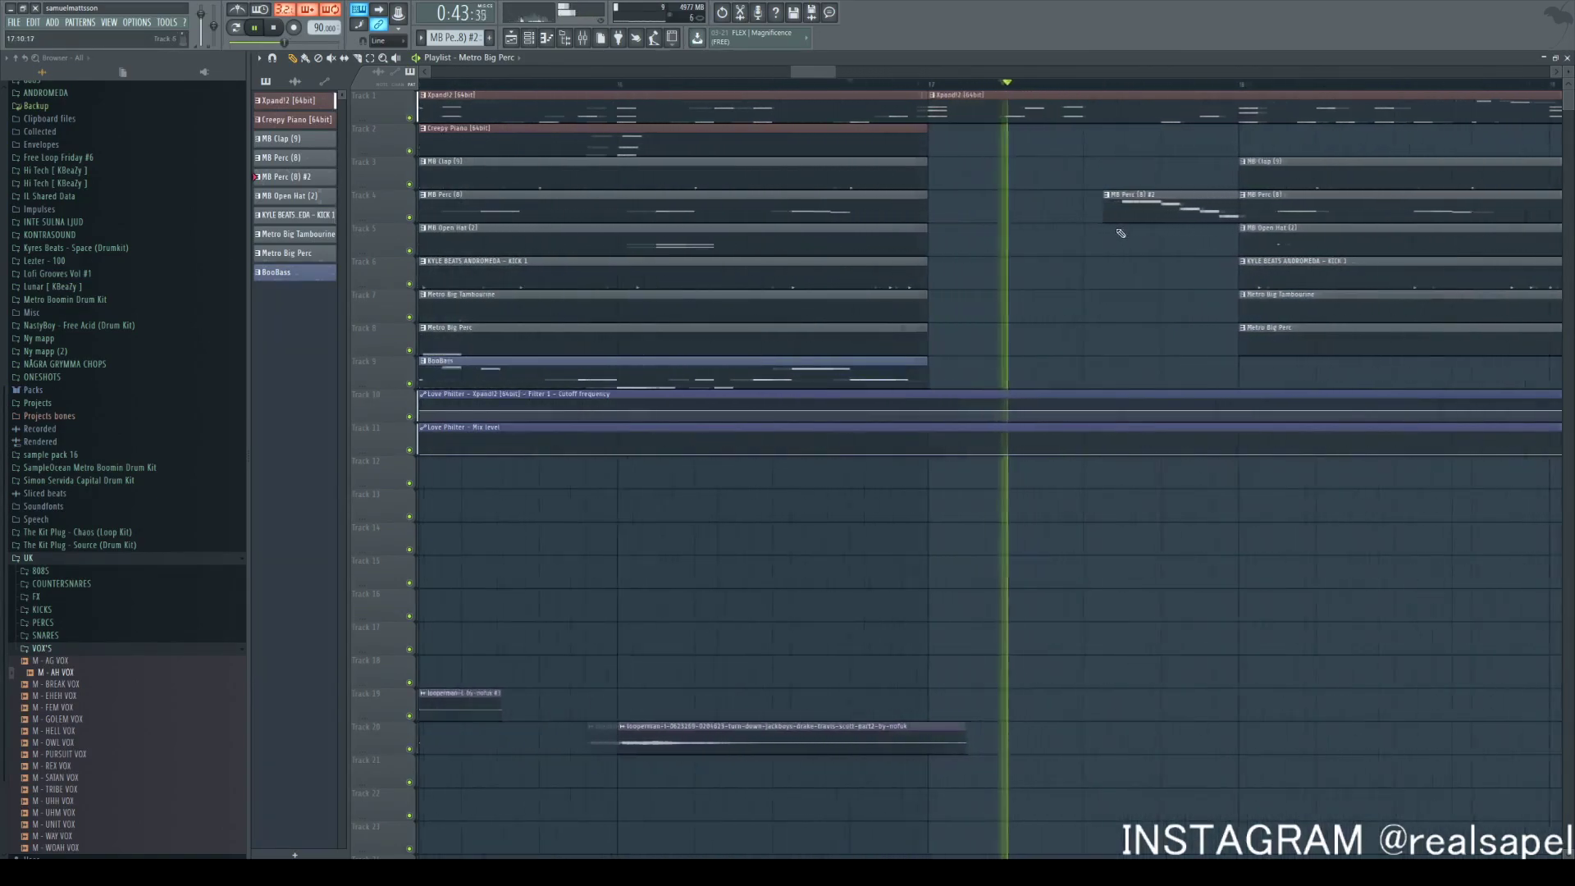
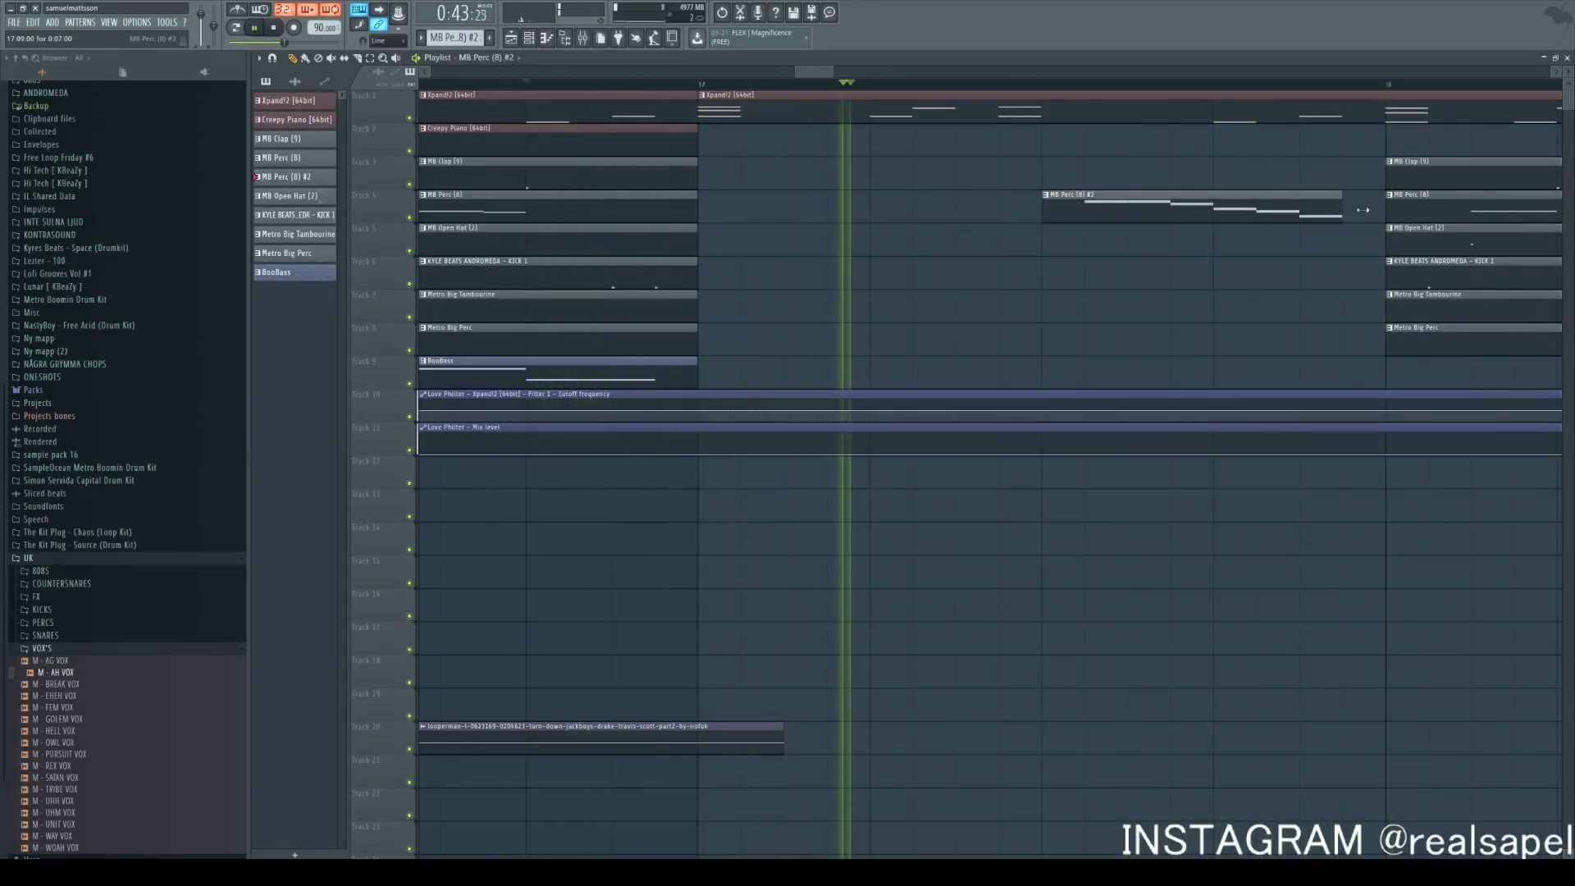
{"action": "left_click", "coordinate": [1210, 429], "text": "ctrl"}
{"action": "left_click", "coordinate": [1268, 525], "text": "ctrl"}
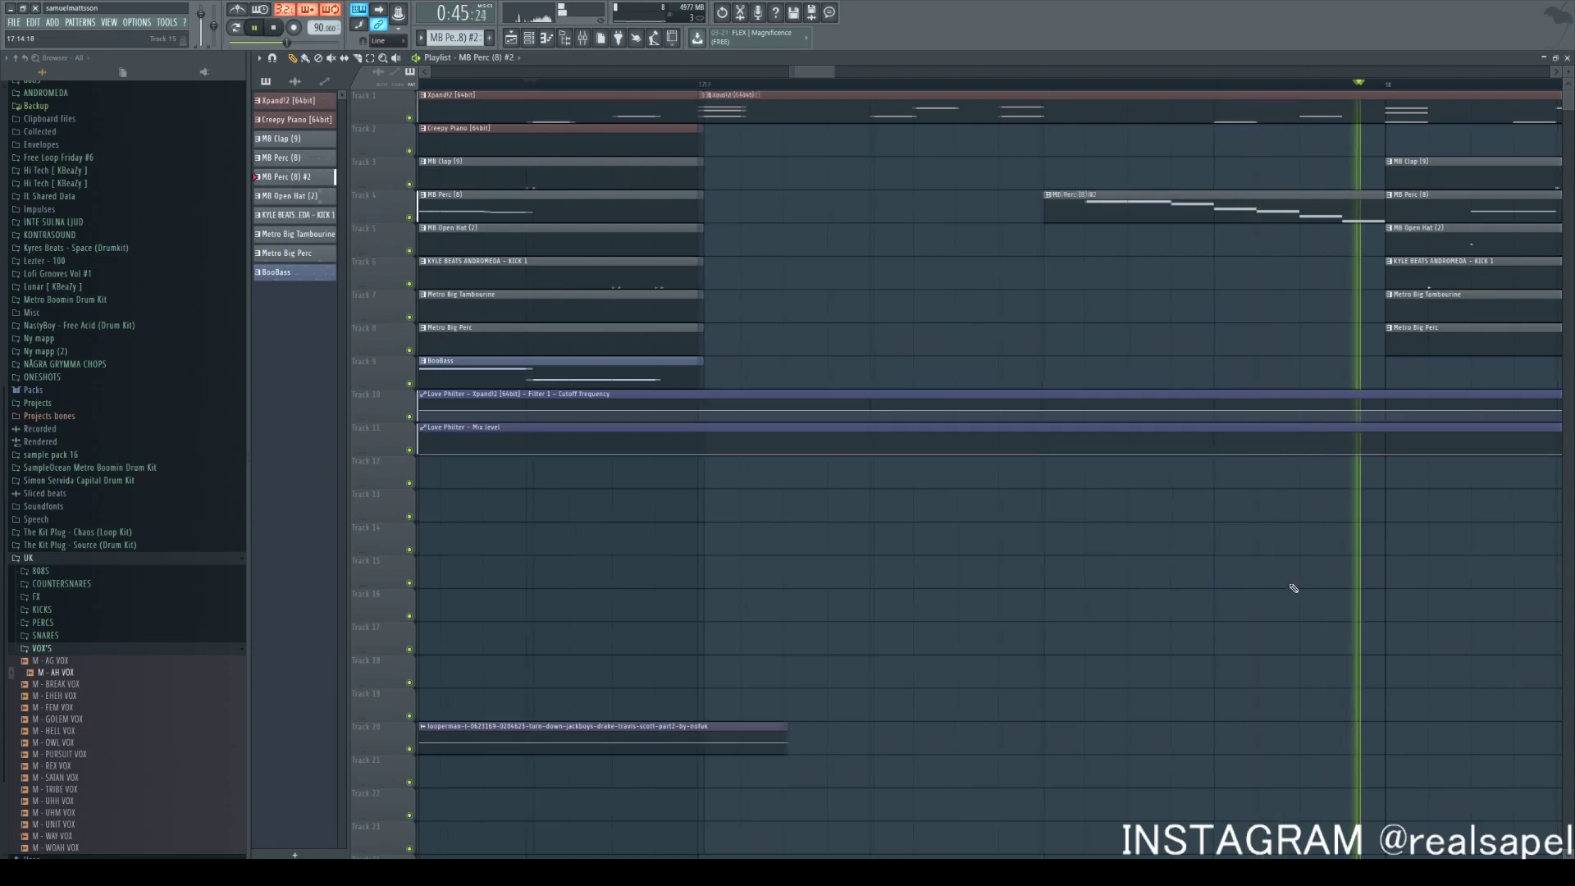
{"action": "scroll", "coordinate": [1294, 590], "scroll_direction": "down", "scroll_amount": 5}
{"action": "scroll", "coordinate": [1228, 457], "scroll_direction": "down", "scroll_amount": 3}
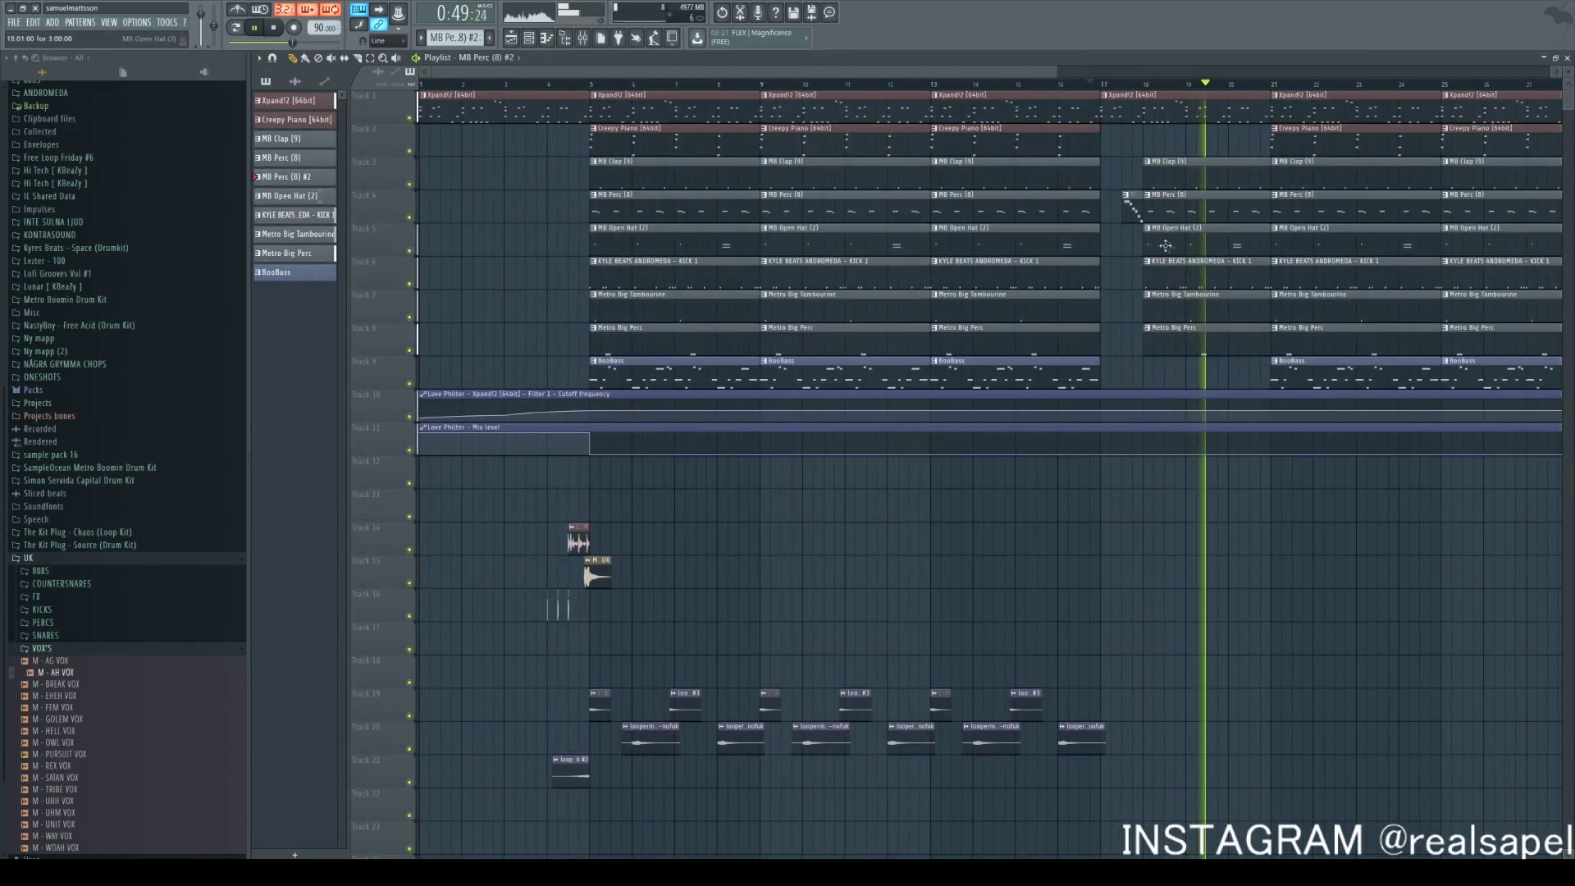
Review the MB Perc fill's notes in the piano roll and return to the playlist
{"action": "double_click", "coordinate": [1132, 201]}
{"action": "scroll", "coordinate": [886, 341], "scroll_direction": "down", "scroll_amount": 3}
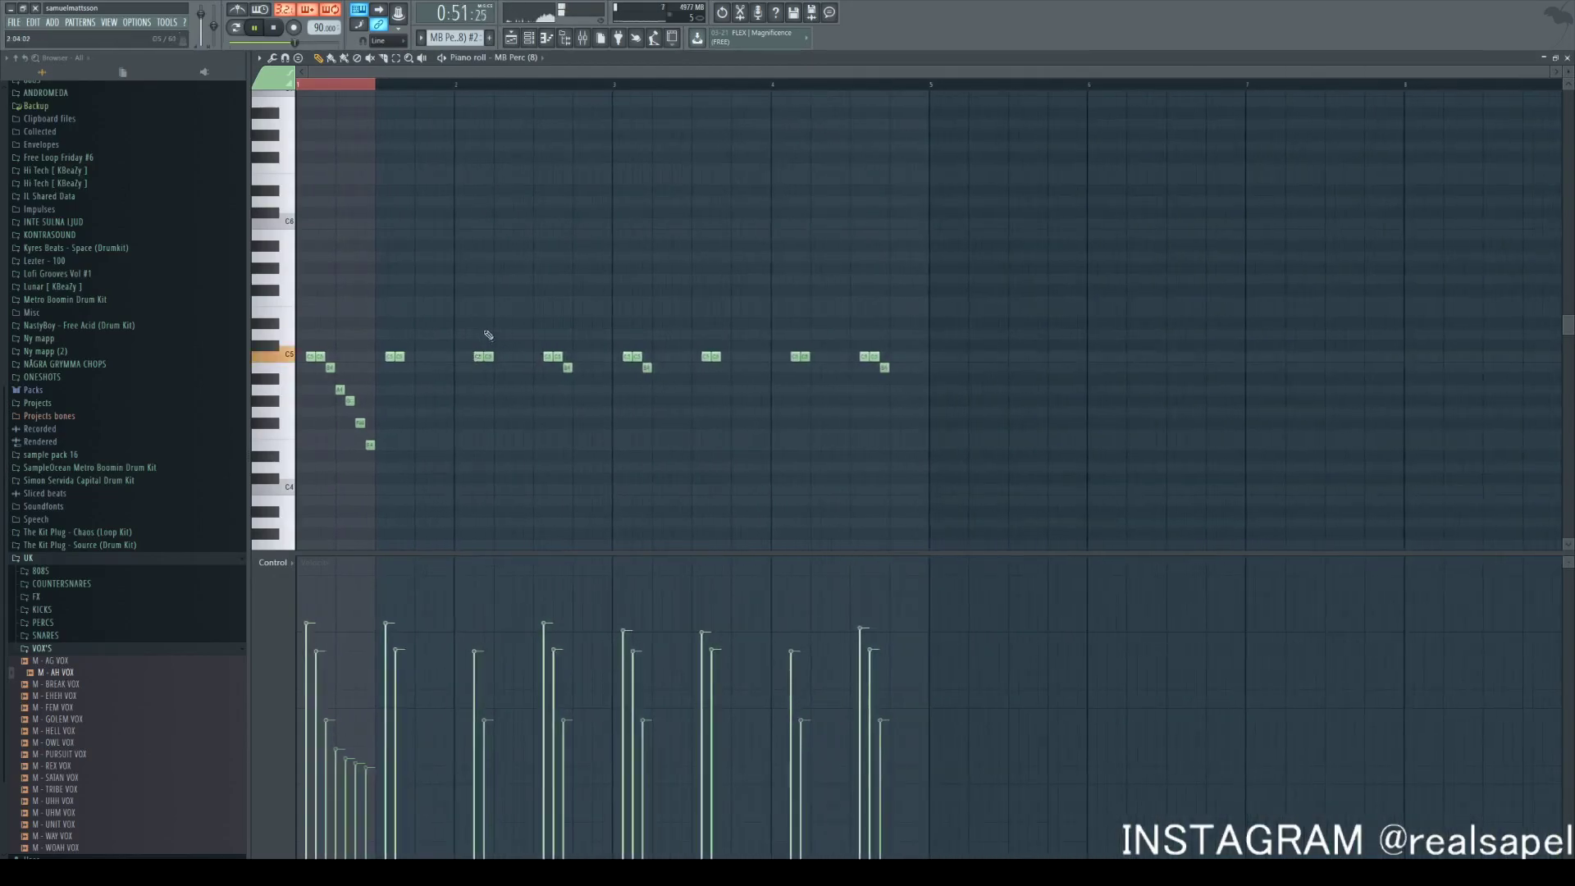
{"action": "left_click", "coordinate": [521, 38]}
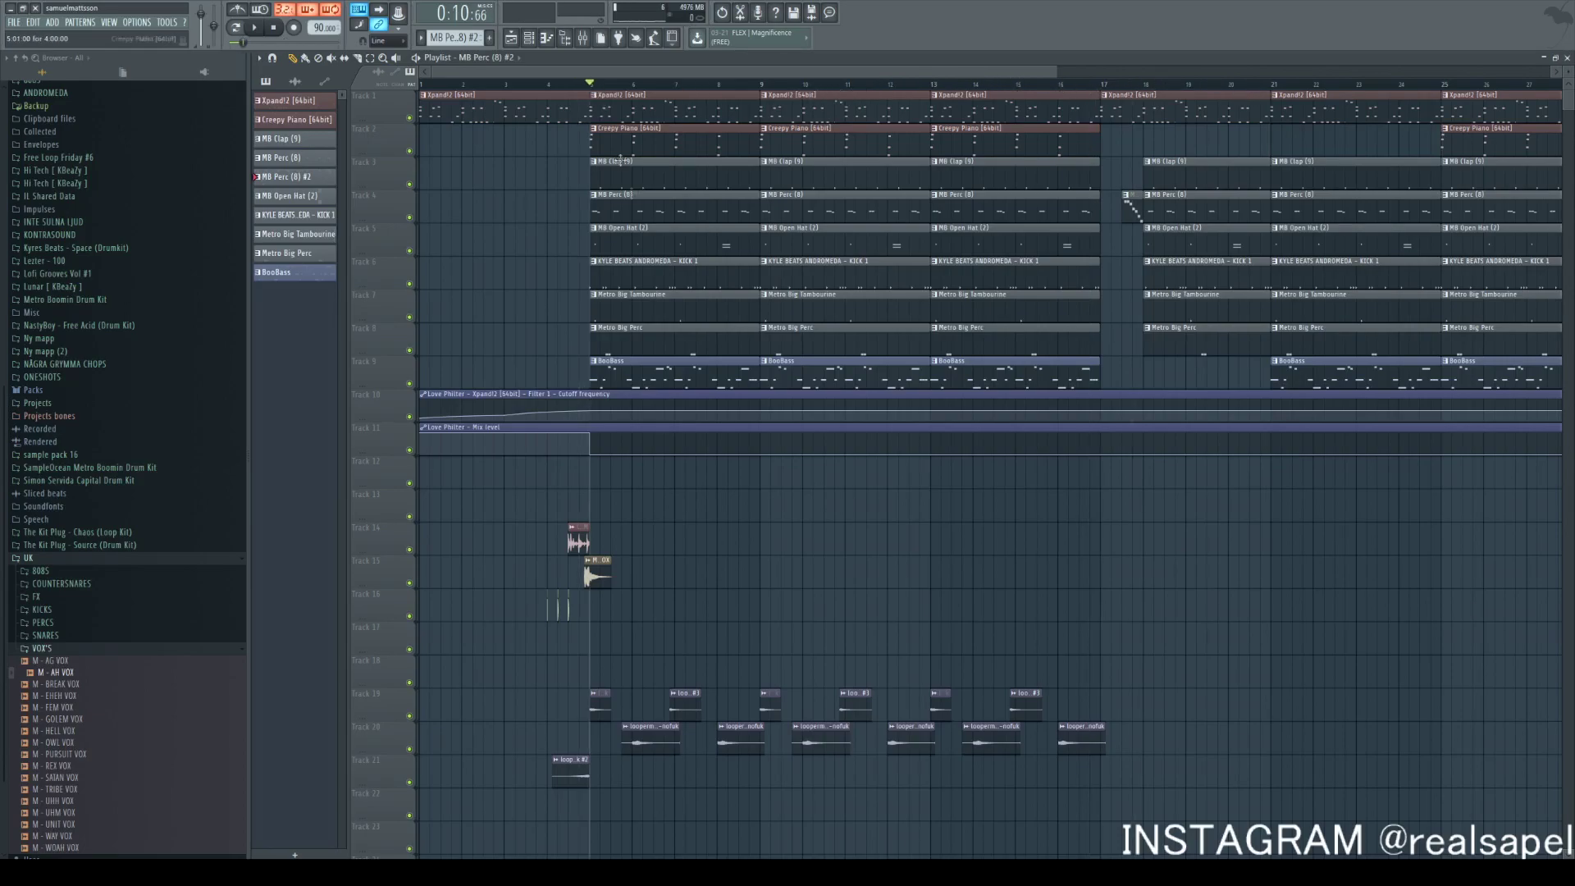
Move both Love Philter automation clips down one track to tracks 11 and 12
{"action": "scroll", "coordinate": [443, 495], "scroll_direction": "down", "scroll_amount": 3}
{"action": "left_click_drag", "start_coordinate": [482, 366], "coordinate": [475, 402]}
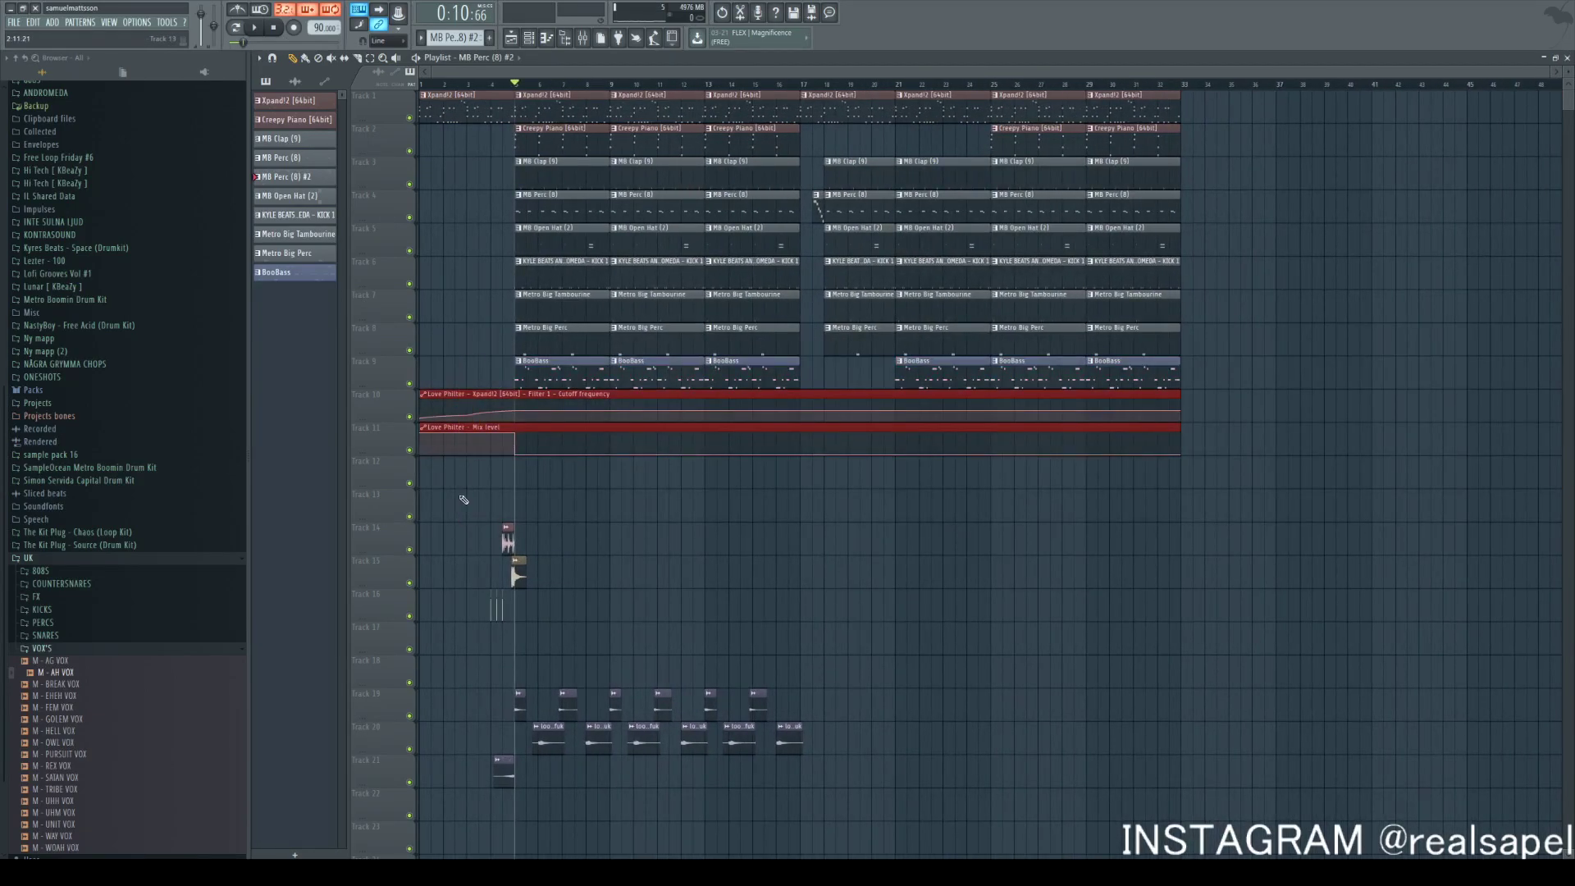
{"action": "key", "text": "shift+Down"}
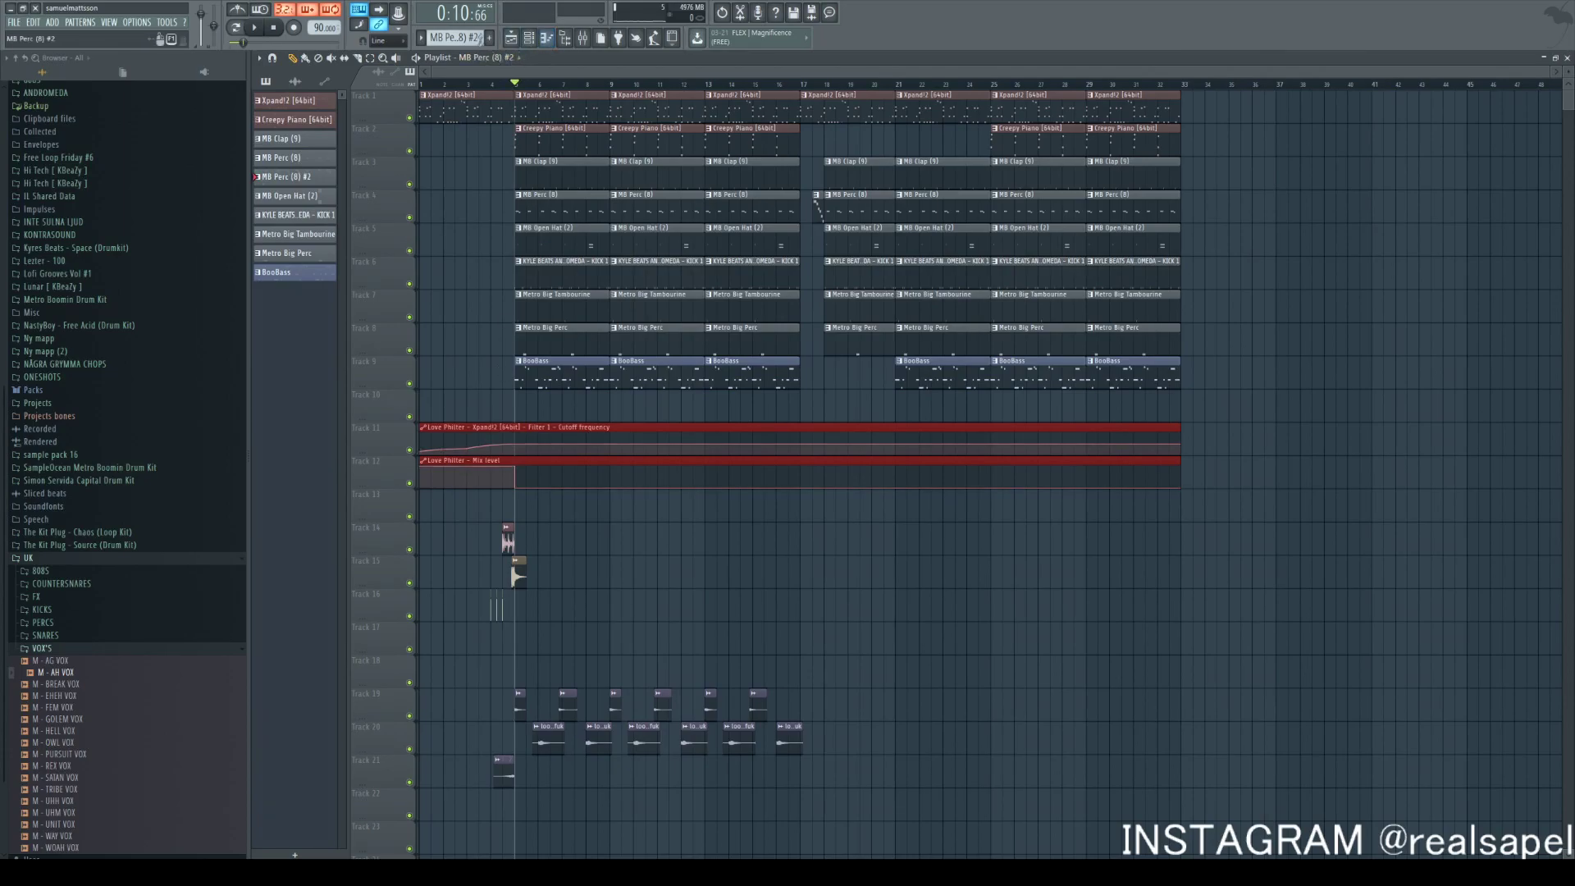
Create a new pattern, place it on track 10 at bar 5, and set the playback selection to bars 5 through 8
{"action": "key", "text": "Return"}
{"action": "left_click", "coordinate": [528, 405]}
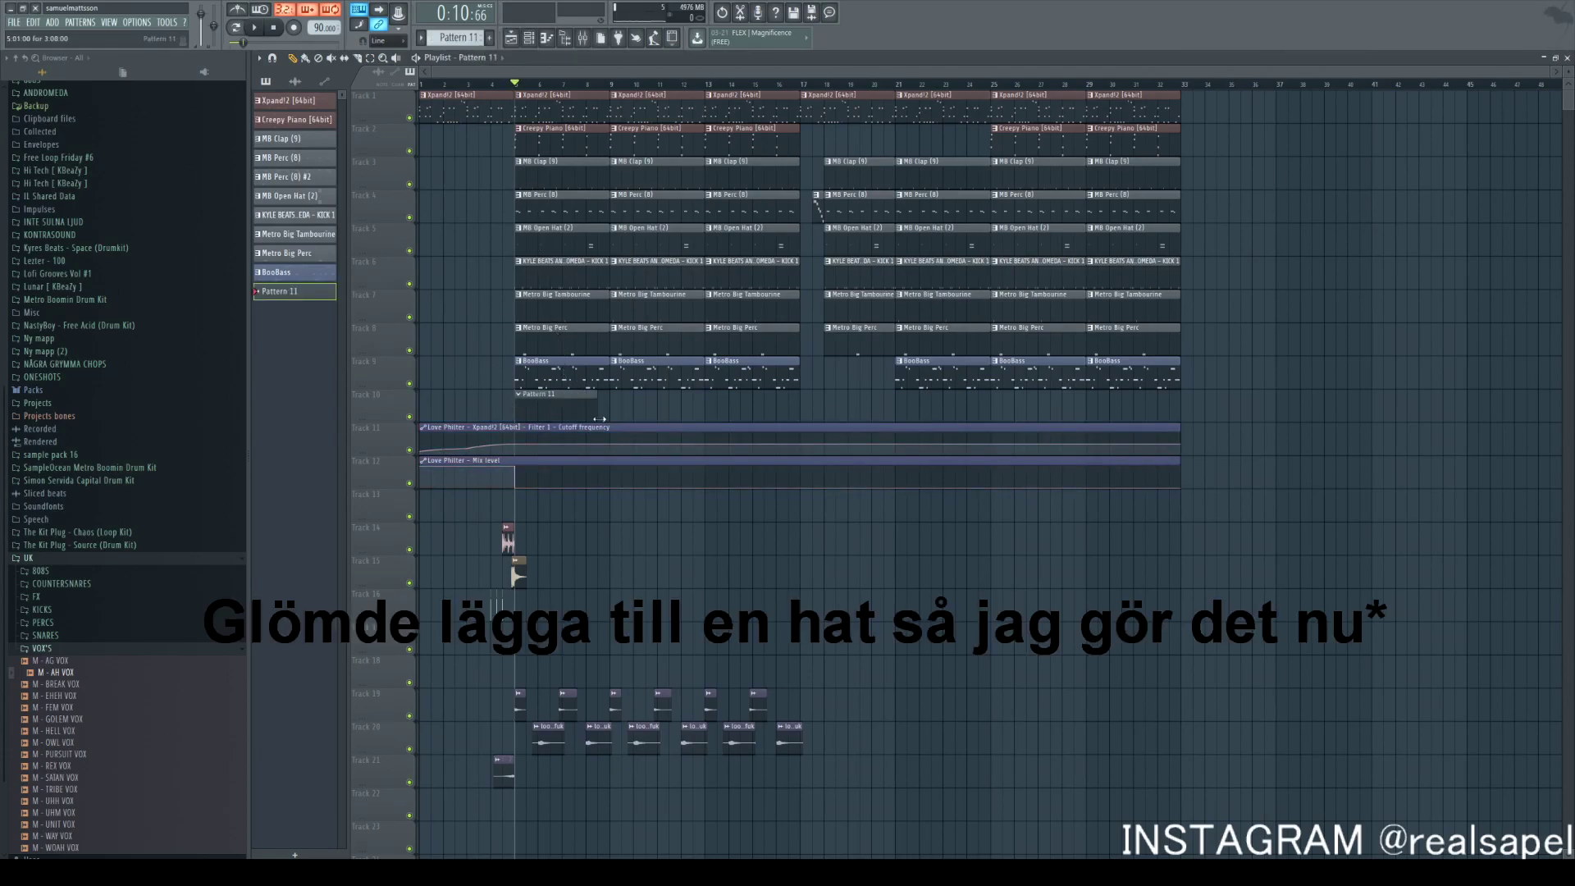
{"action": "left_click_drag", "start_coordinate": [611, 85], "coordinate": [515, 84]}
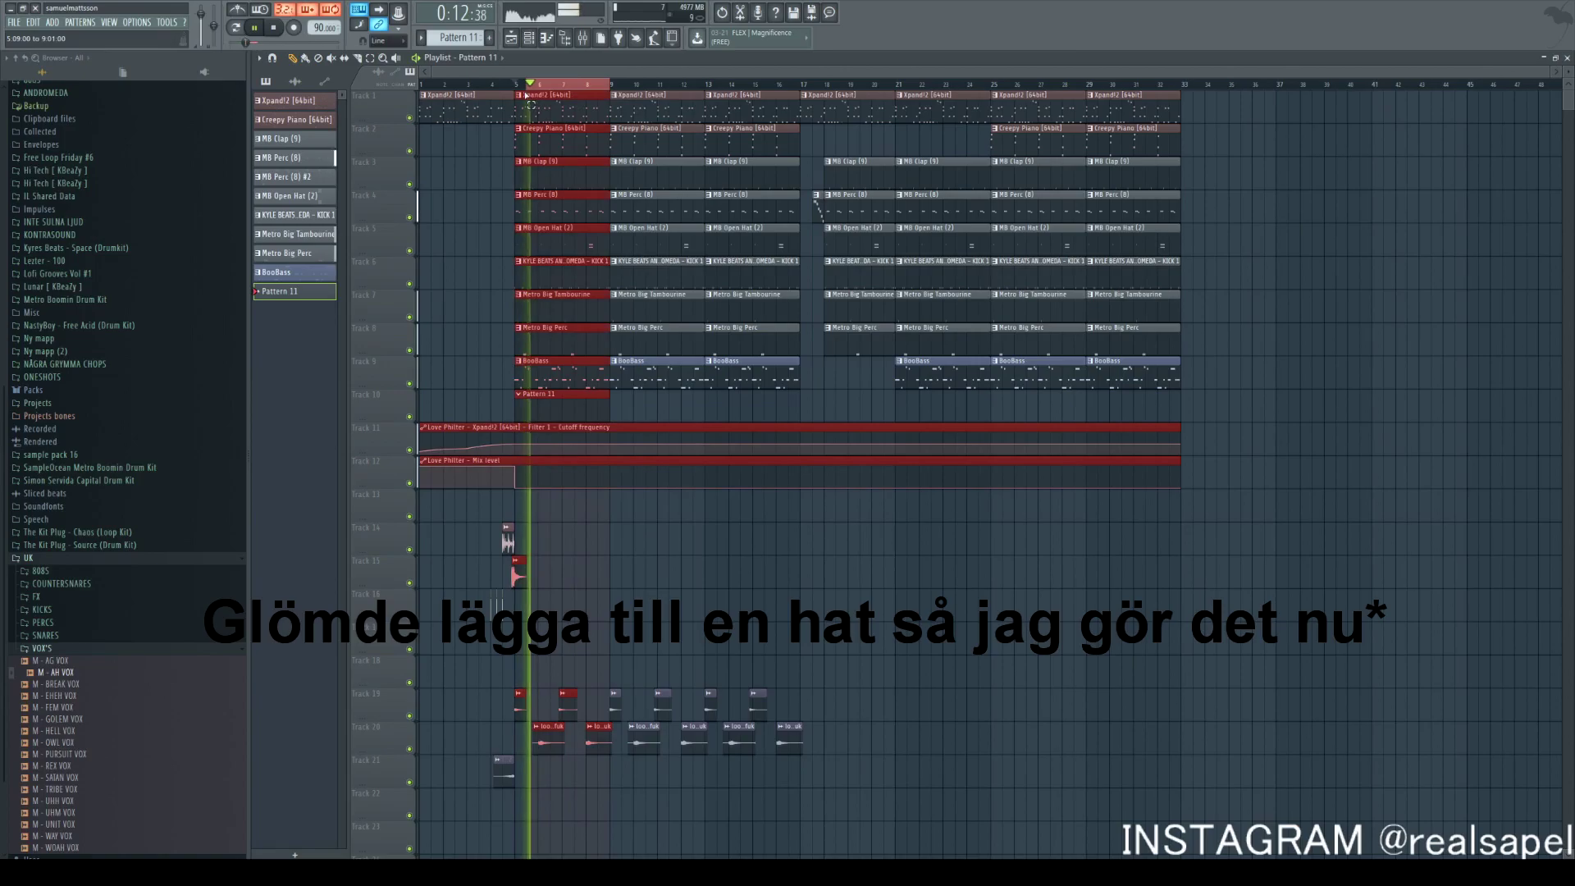
Add the MB Hi Hat (8) sample from the Metro Boomin Drum Kit as a new channel in the channel rack
{"action": "key", "text": "F6"}
{"action": "left_click", "coordinate": [74, 575]}
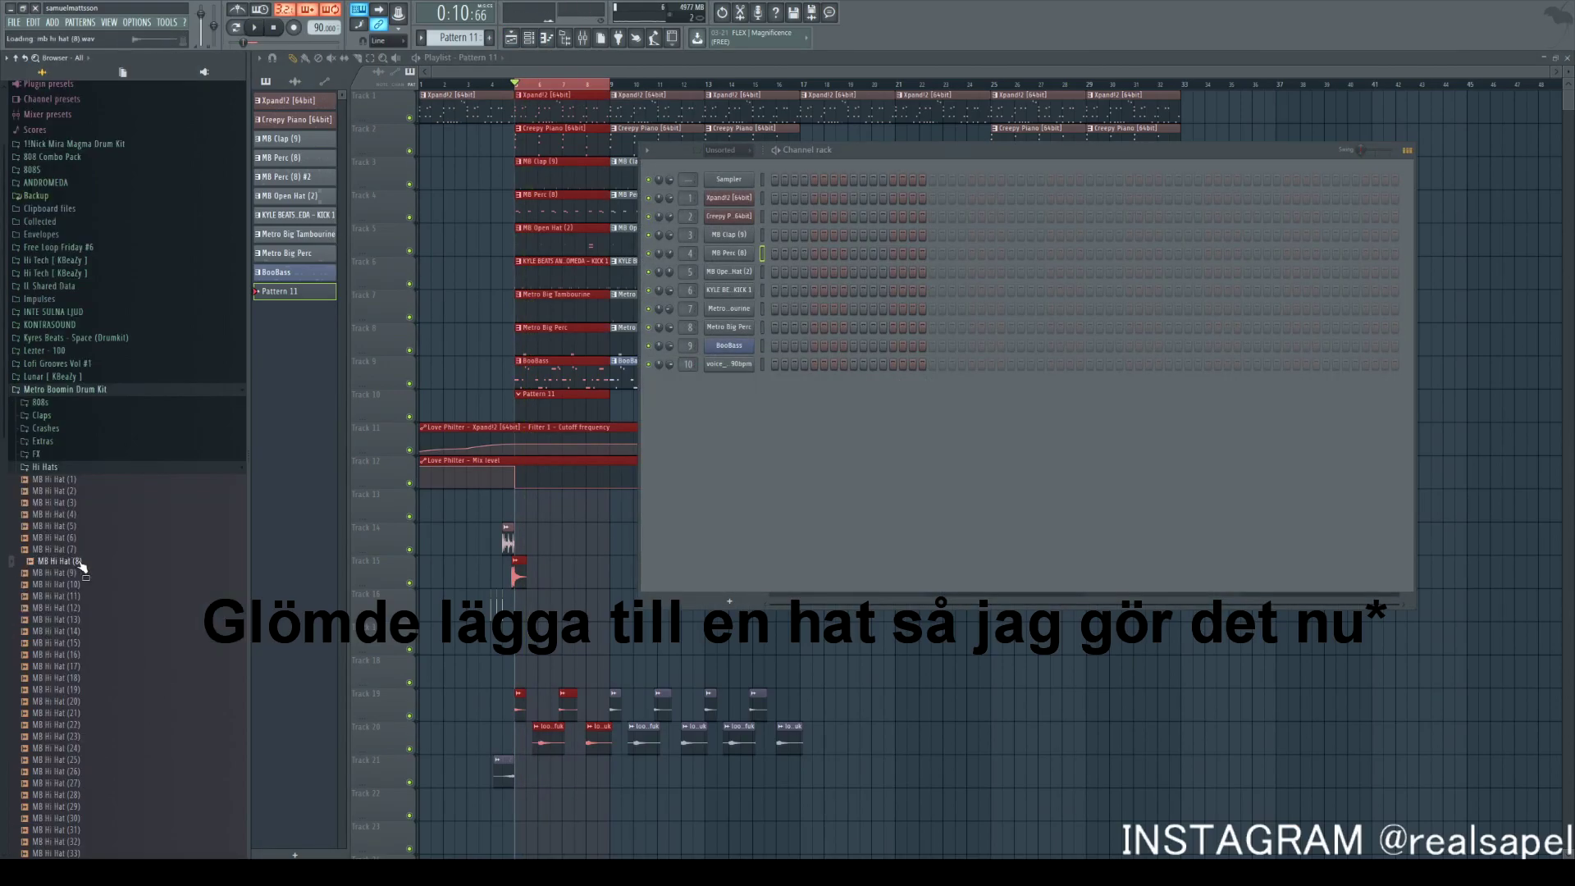
{"action": "left_click_drag", "start_coordinate": [230, 545], "coordinate": [723, 402]}
Open the piano roll of the MB Hi Hat (8) channel
{"action": "right_click", "coordinate": [741, 383]}
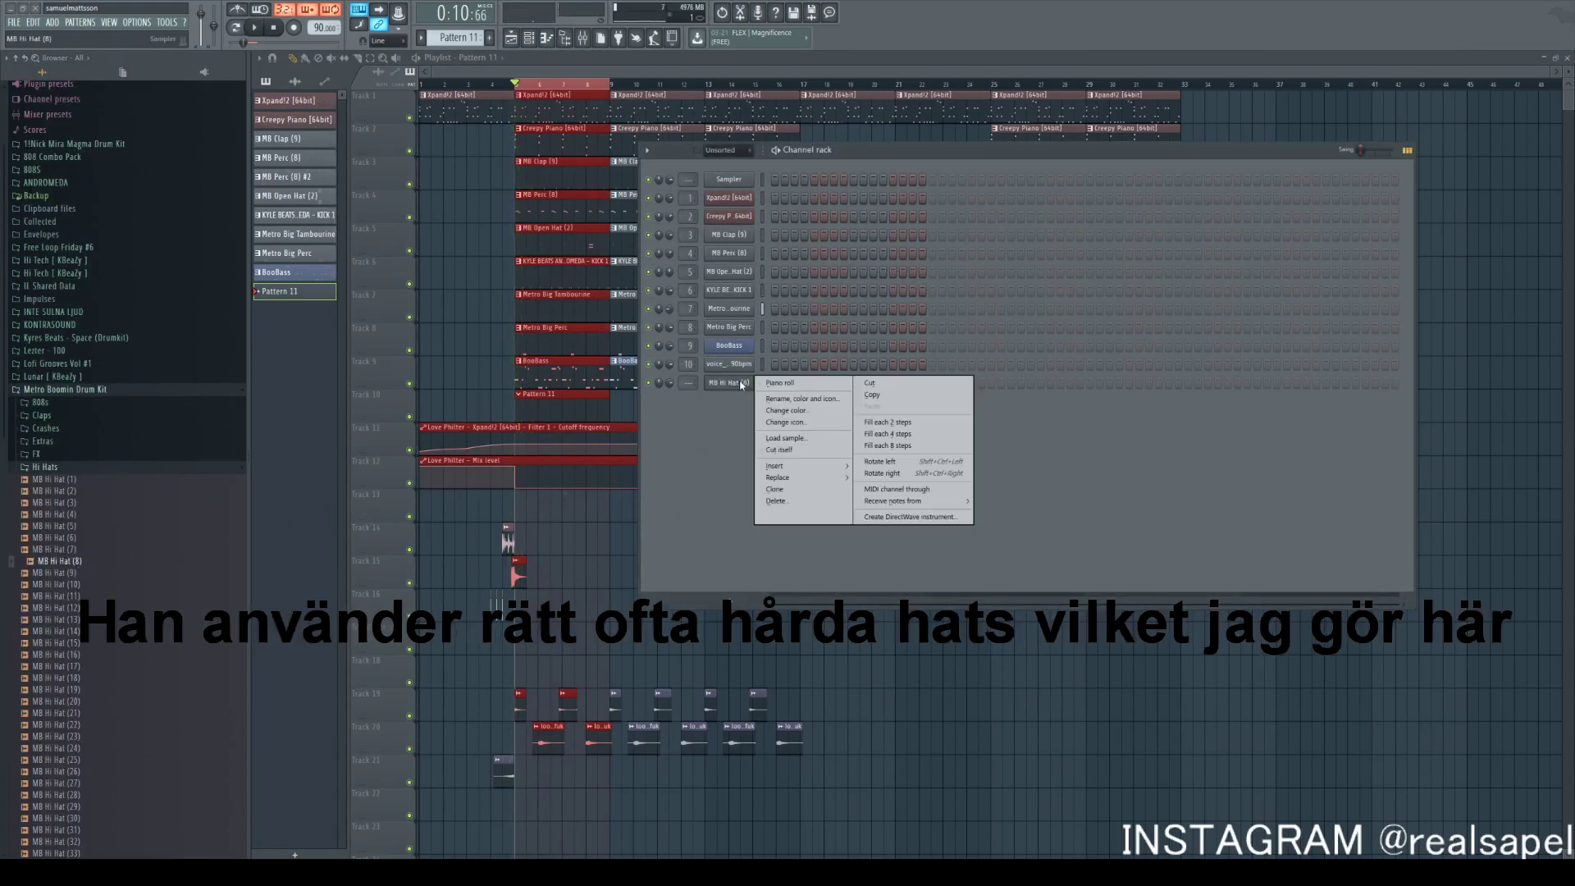
{"action": "left_click", "coordinate": [771, 384]}
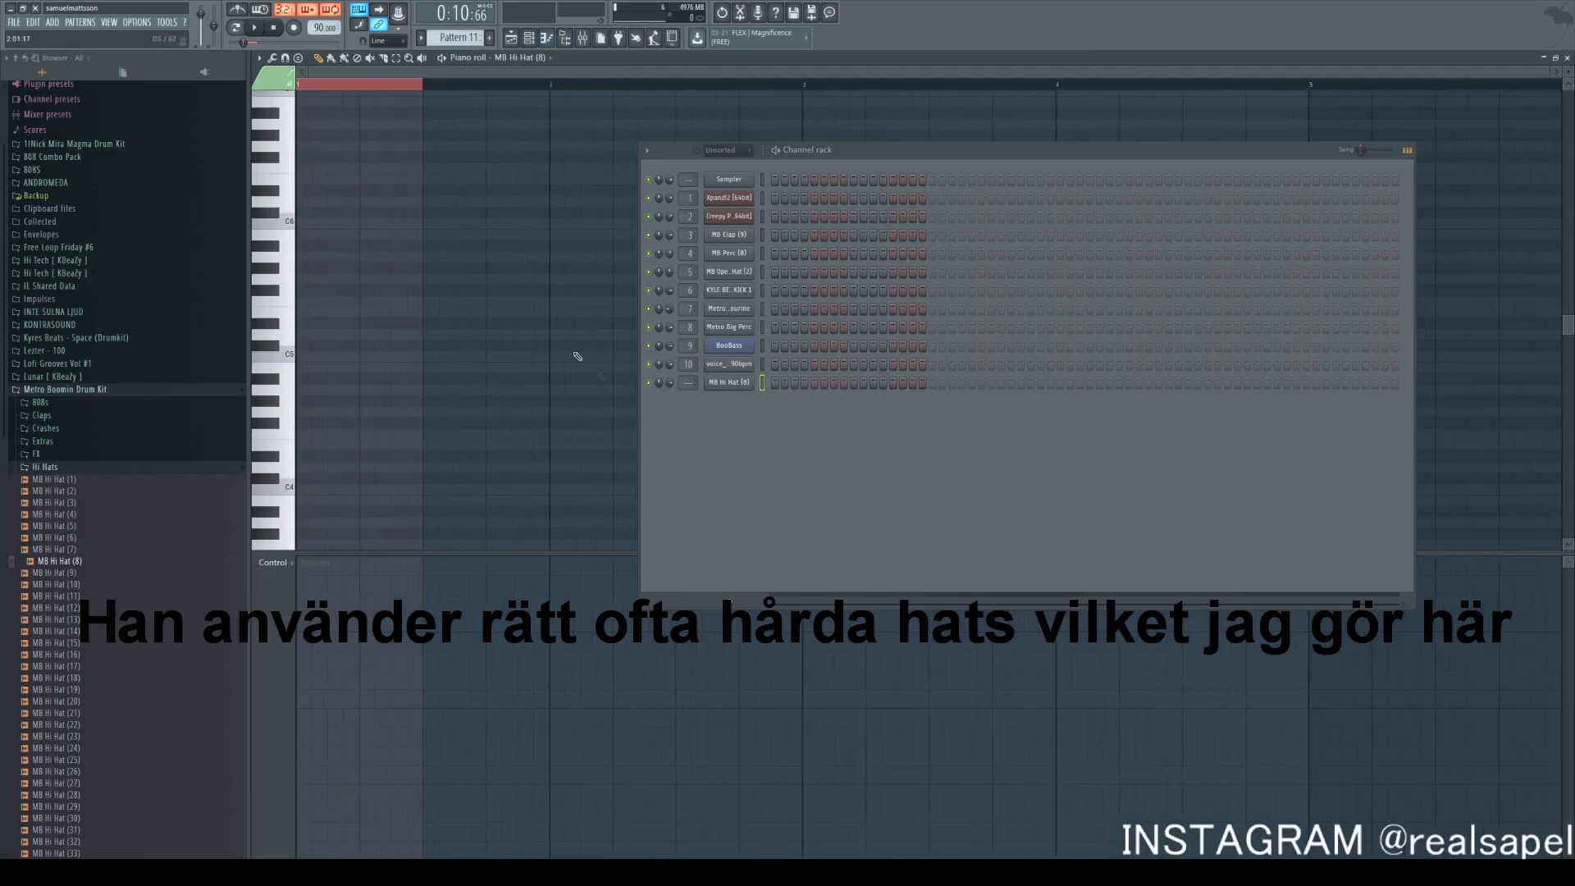
{"action": "right_click", "coordinate": [741, 384]}
{"action": "left_click", "coordinate": [783, 386]}
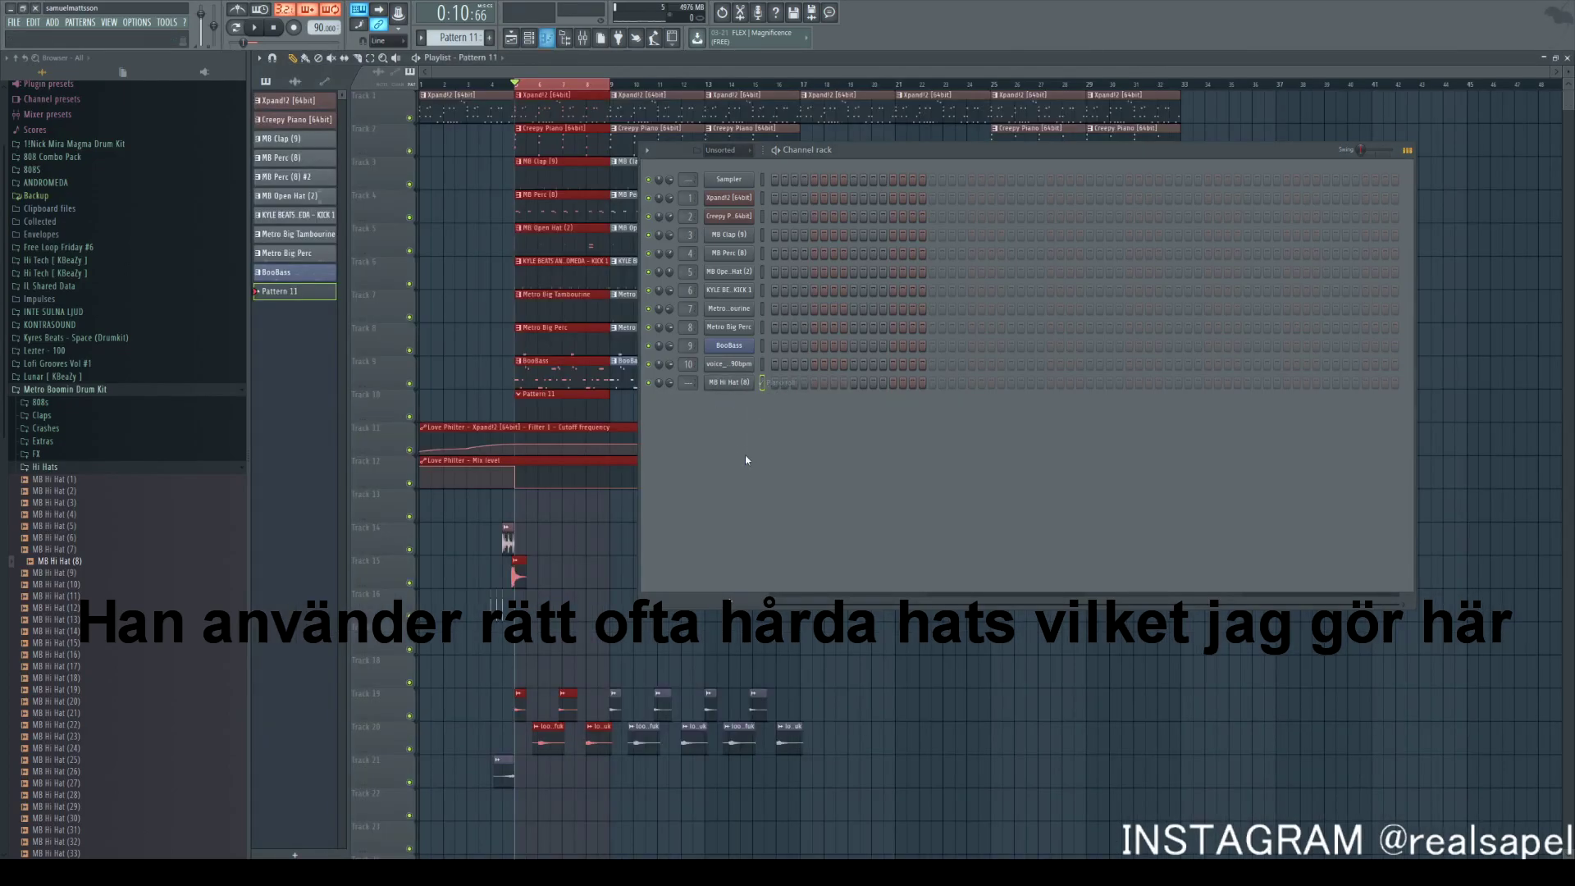
{"action": "right_click", "coordinate": [741, 384]}
{"action": "left_click", "coordinate": [771, 384]}
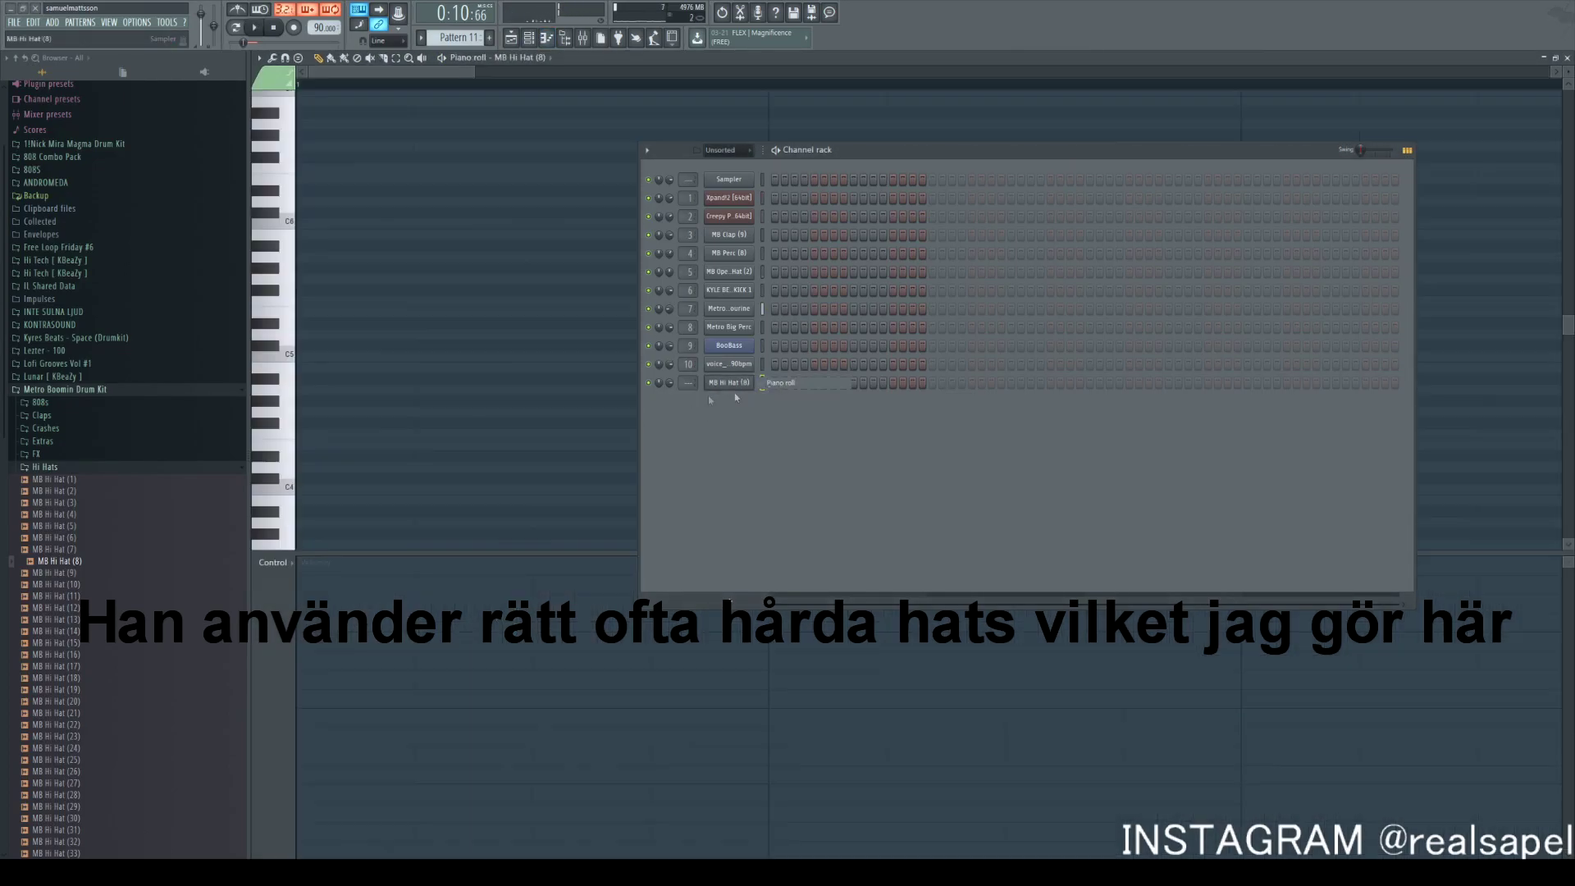
Place C5 hi-hat notes from the pattern's start, raise their velocity, and chop the third note into a roll
{"action": "left_click_drag", "start_coordinate": [306, 352], "coordinate": [312, 224]}
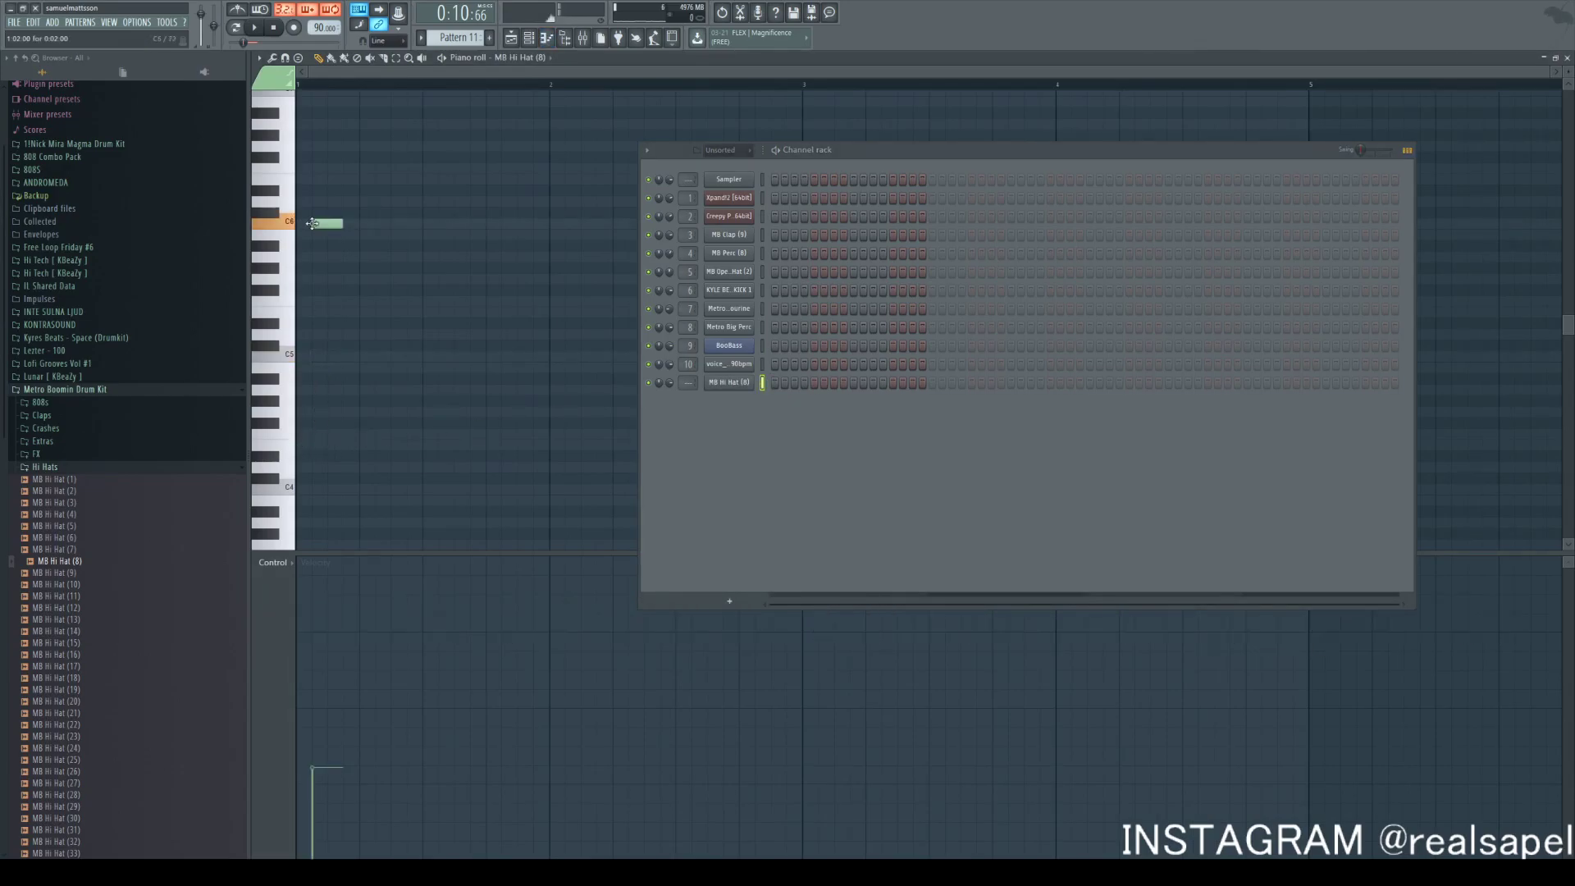
{"action": "left_click_drag", "start_coordinate": [312, 364], "coordinate": [302, 356]}
{"action": "left_click", "coordinate": [302, 640]}
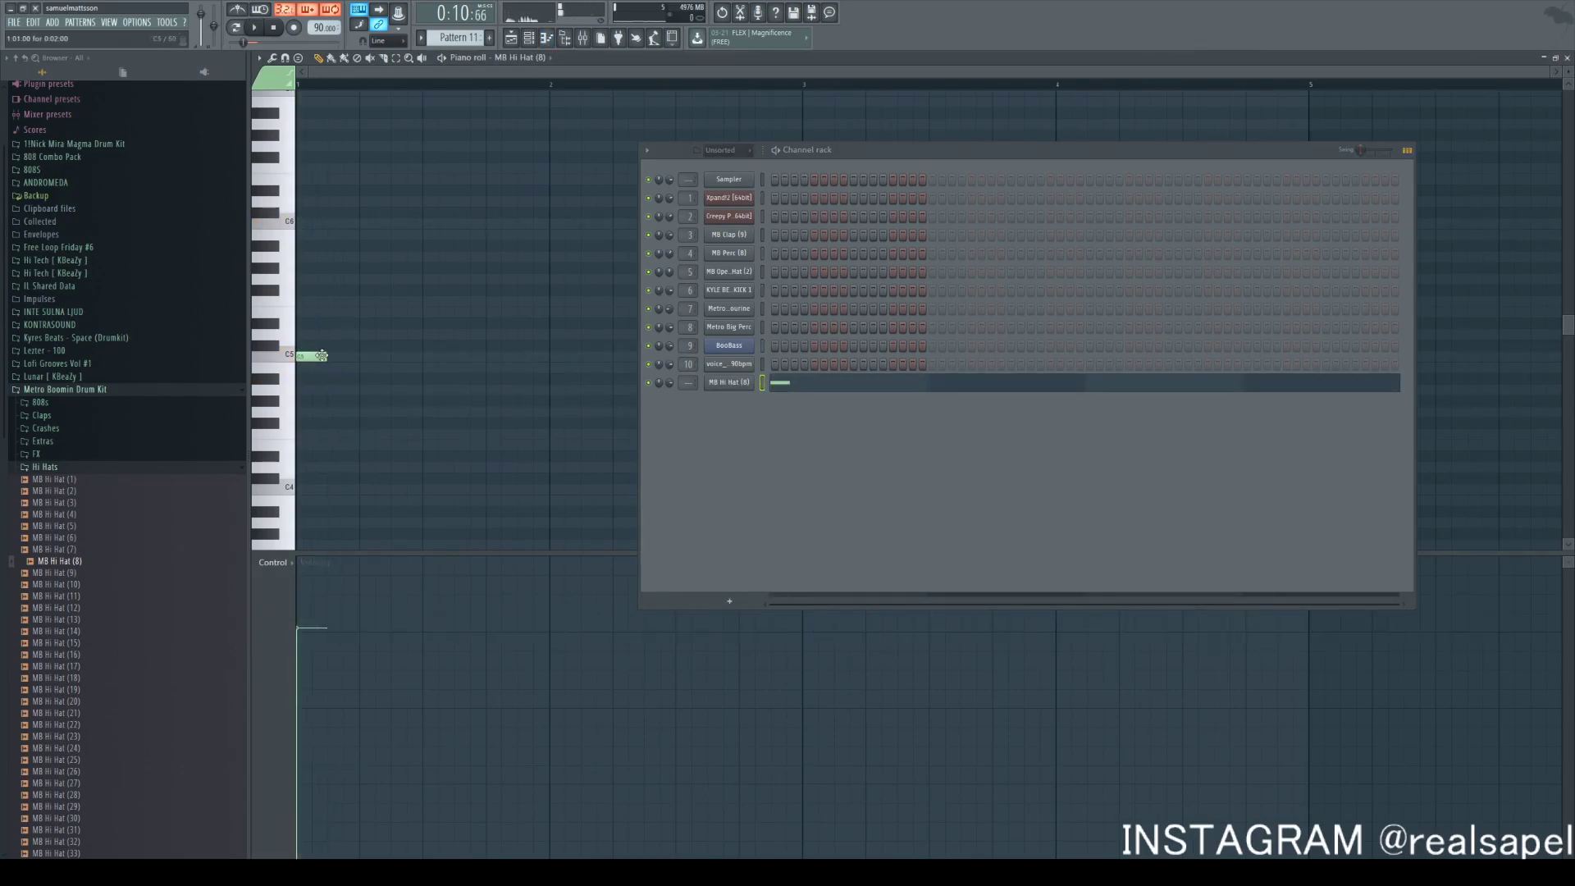
{"action": "key", "text": "alt+u"}
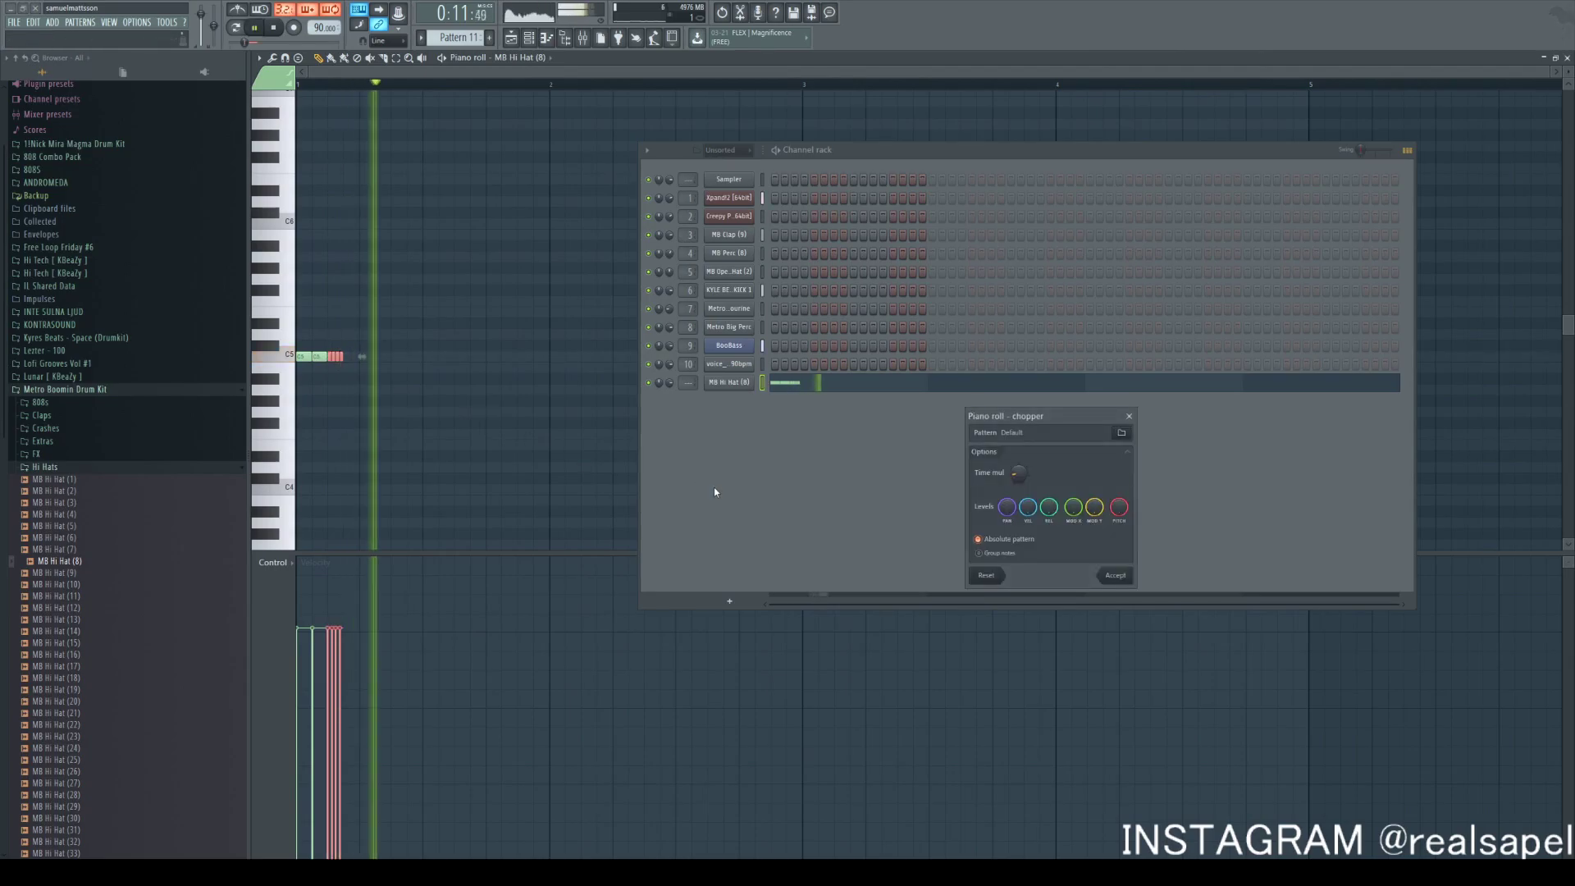
{"action": "left_click", "coordinate": [1084, 584]}
Add more spaced C5 hi-hat notes after the roll in the first bar, checking their timing with playback
{"action": "left_click", "coordinate": [382, 356]}
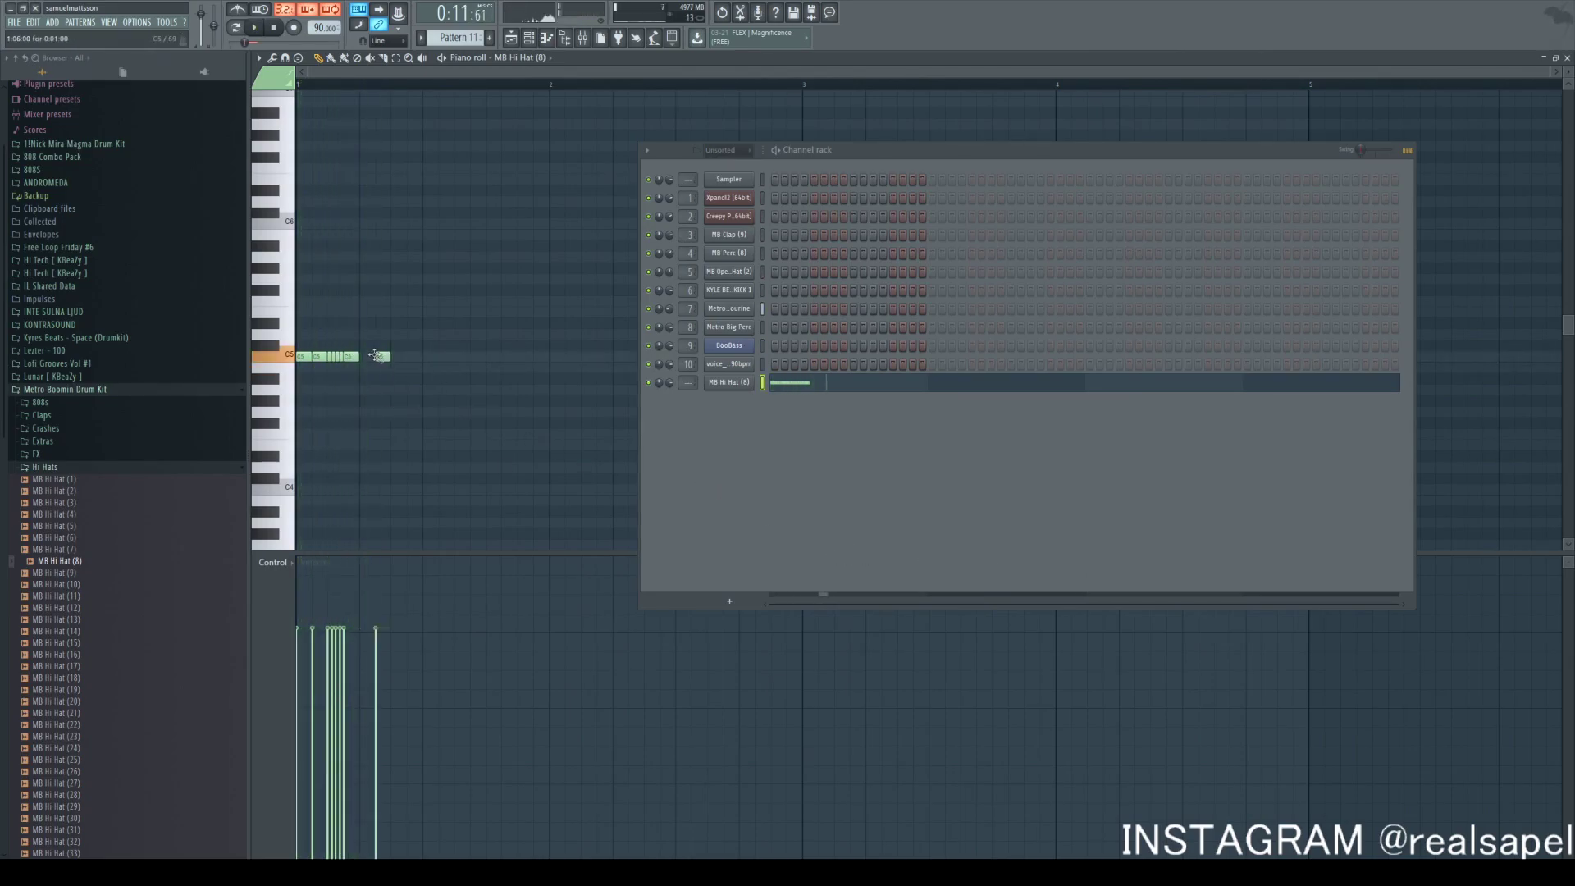
{"action": "left_click_drag", "start_coordinate": [381, 356], "coordinate": [366, 357]}
{"action": "key", "text": "space"}
{"action": "key", "text": "space"}
{"action": "key", "text": "space"}
{"action": "key", "text": "space"}
{"action": "left_click", "coordinate": [411, 358]}
{"action": "key", "text": "space"}
{"action": "key", "text": "space"}
{"action": "left_click", "coordinate": [445, 356]}
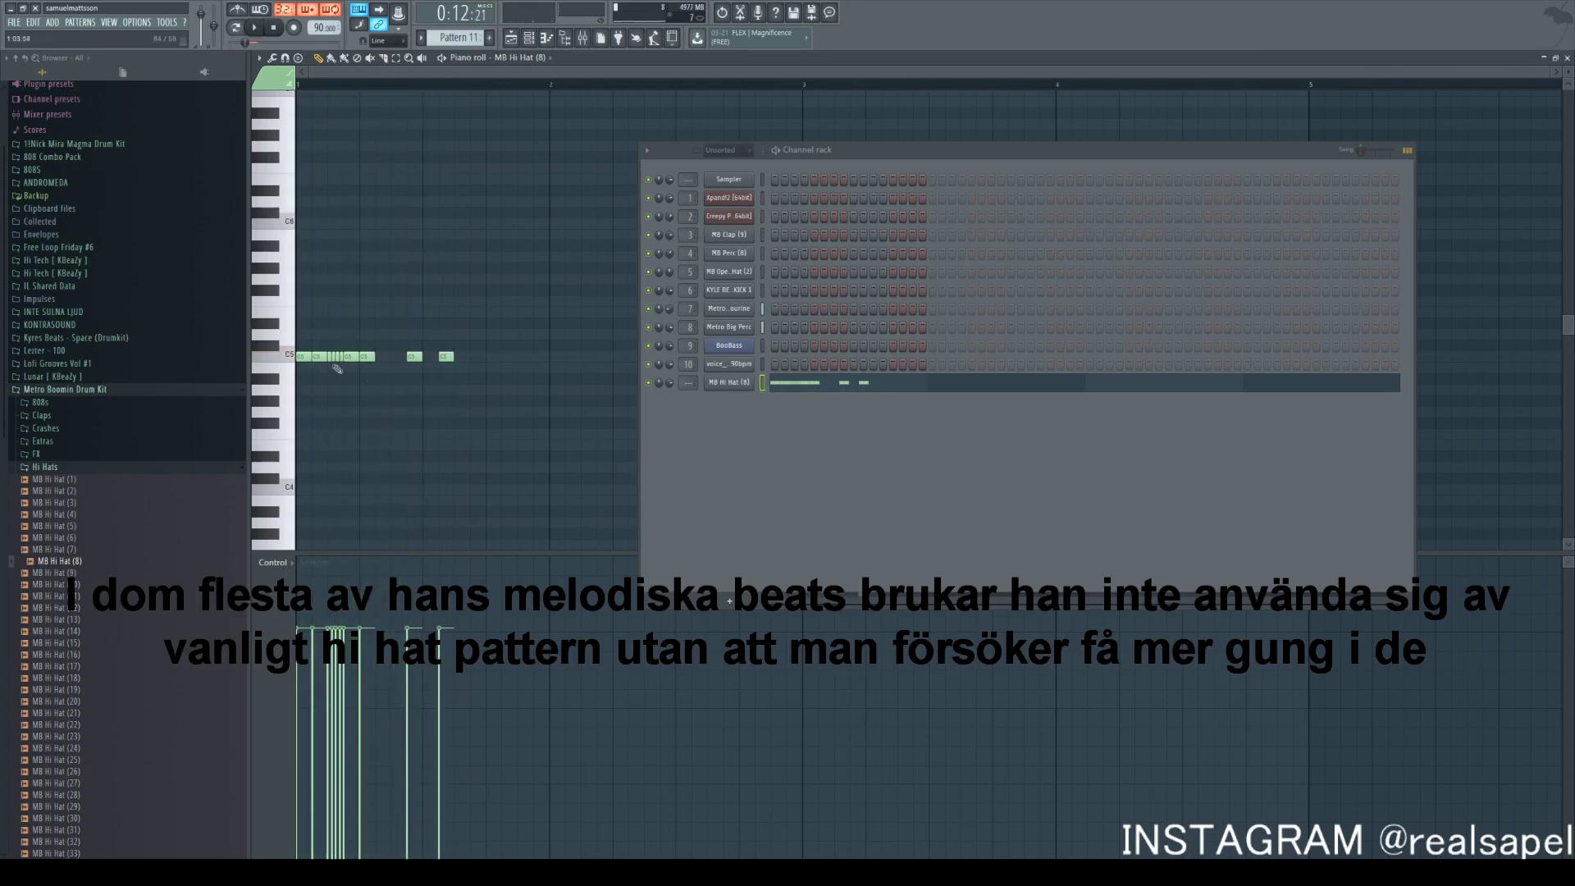
Complete the first bar with a second hi-hat roll near its end and lower the note following each roll to B4
{"action": "left_click_drag", "start_coordinate": [332, 366], "coordinate": [331, 363]}
{"action": "key", "text": "space"}
{"action": "mouse_move", "coordinate": [349, 357]}
{"action": "left_mouse_down"}
{"action": "mouse_move", "coordinate": [507, 356]}
{"action": "mouse_move", "coordinate": [352, 367]}
{"action": "left_mouse_up"}
{"action": "left_click", "coordinate": [559, 383], "text": "ctrl"}
{"action": "key", "text": "space"}
{"action": "left_click", "coordinate": [517, 390], "text": "ctrl"}
{"action": "key", "text": "space"}
{"action": "key", "text": "space"}
{"action": "key", "text": "space"}
Copy the first bar's hi-hat notes into bar 2, one semitone lower
{"action": "left_click_drag", "start_coordinate": [538, 279], "coordinate": [302, 390]}
{"action": "left_click_drag", "start_coordinate": [333, 357], "coordinate": [586, 368]}
{"action": "key", "text": "space"}
{"action": "left_click", "coordinate": [597, 340], "text": "ctrl"}
Copy the two-bar hi-hat pattern into bars 3 and 4 and add one much lower note in bar 3
{"action": "key", "text": "F6"}
{"action": "left_click_drag", "start_coordinate": [929, 287], "coordinate": [300, 411]}
{"action": "key", "text": "space"}
{"action": "left_click_drag", "start_coordinate": [335, 357], "coordinate": [841, 357]}
{"action": "key", "text": "space"}
{"action": "left_click", "coordinate": [905, 456]}
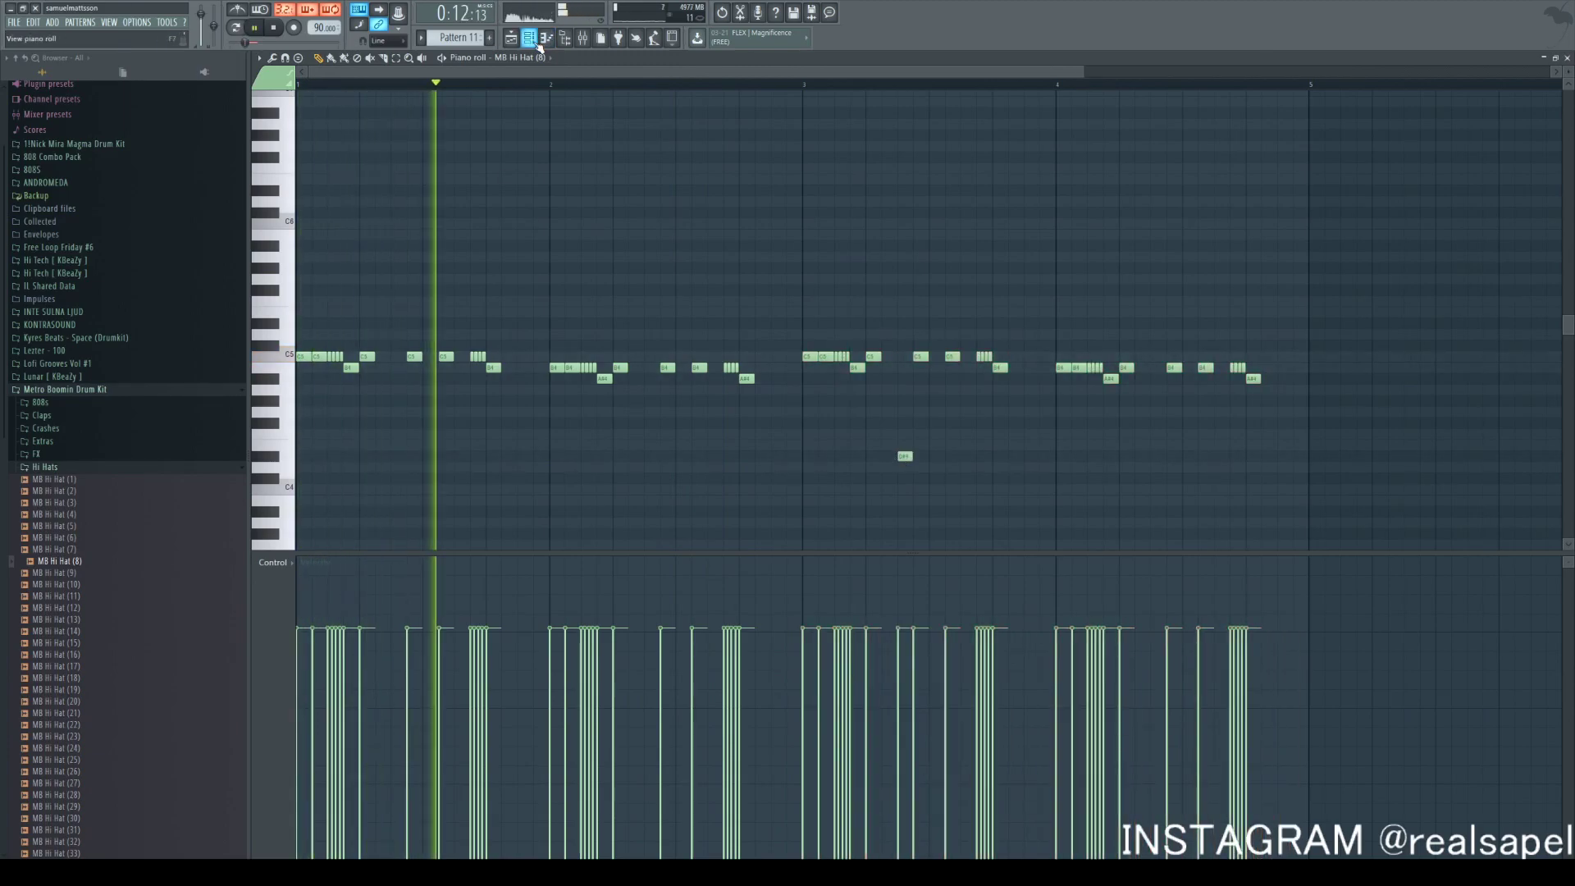
{"action": "key", "text": "F6"}
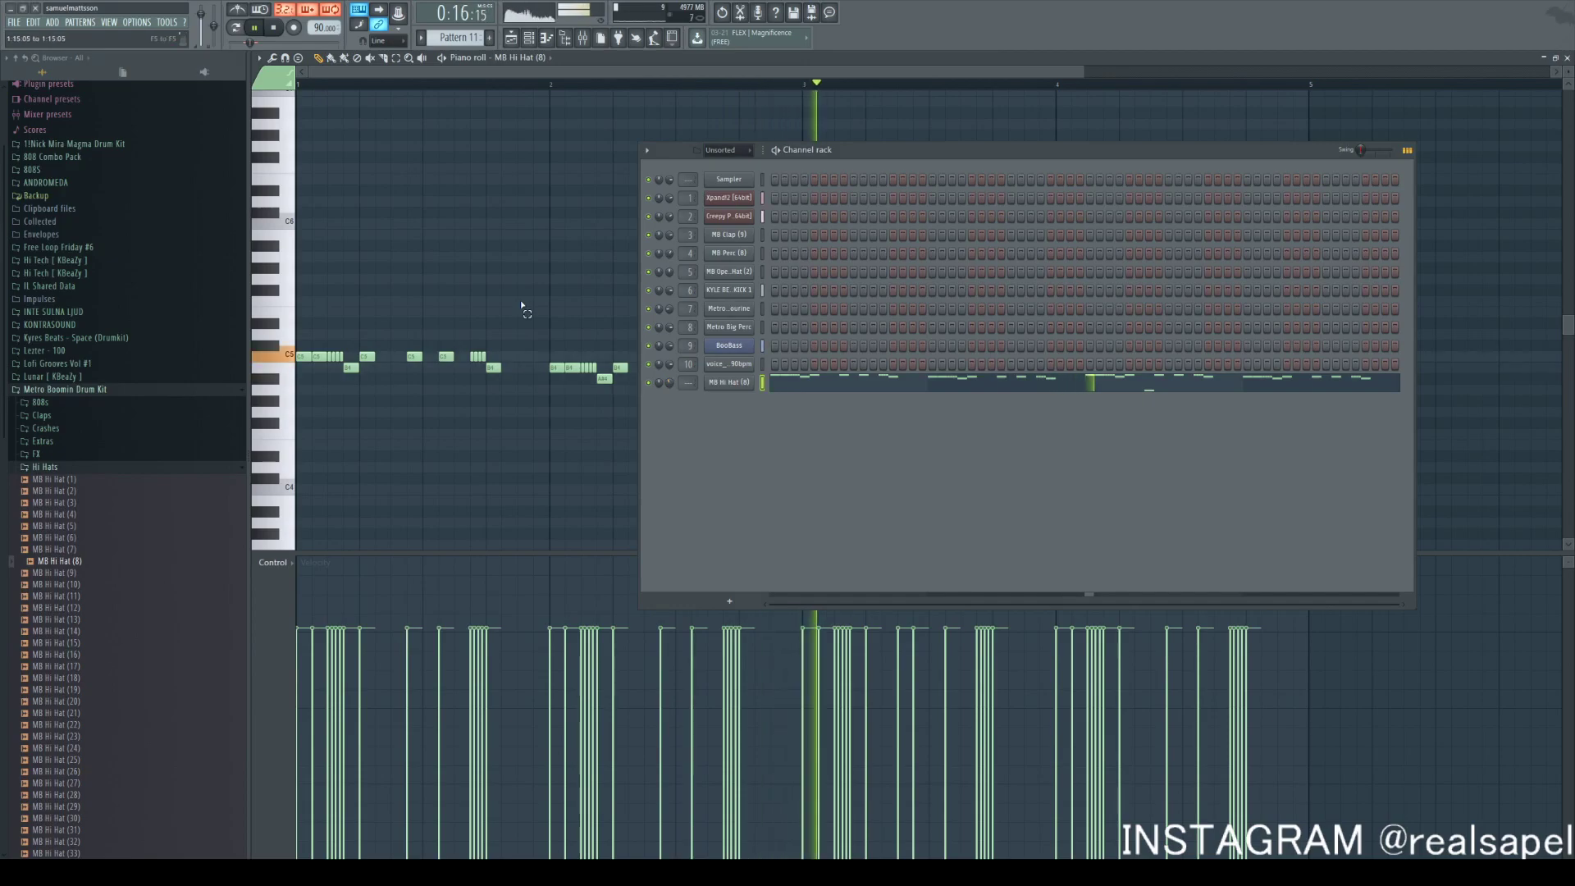
Repeat the Pattern 11 hi-hat clip on Track 10 at bars 9 and 13, and clear the playlist's time selection
{"action": "left_click", "coordinate": [512, 39]}
{"action": "key", "text": "F6"}
{"action": "right_click", "coordinate": [682, 495]}
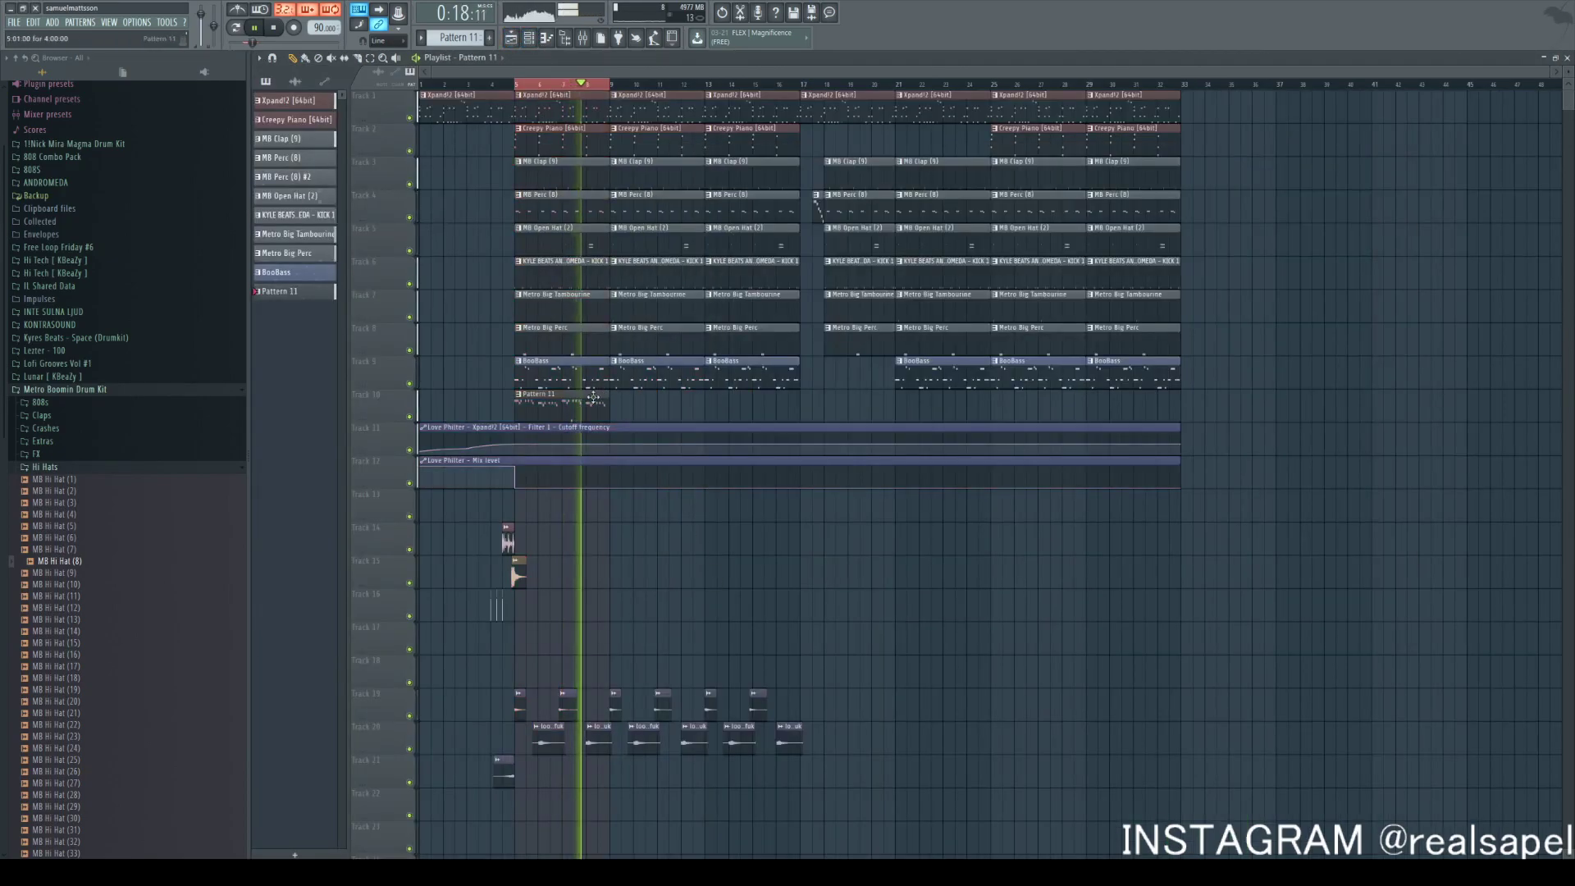
{"action": "left_click", "coordinate": [865, 486]}
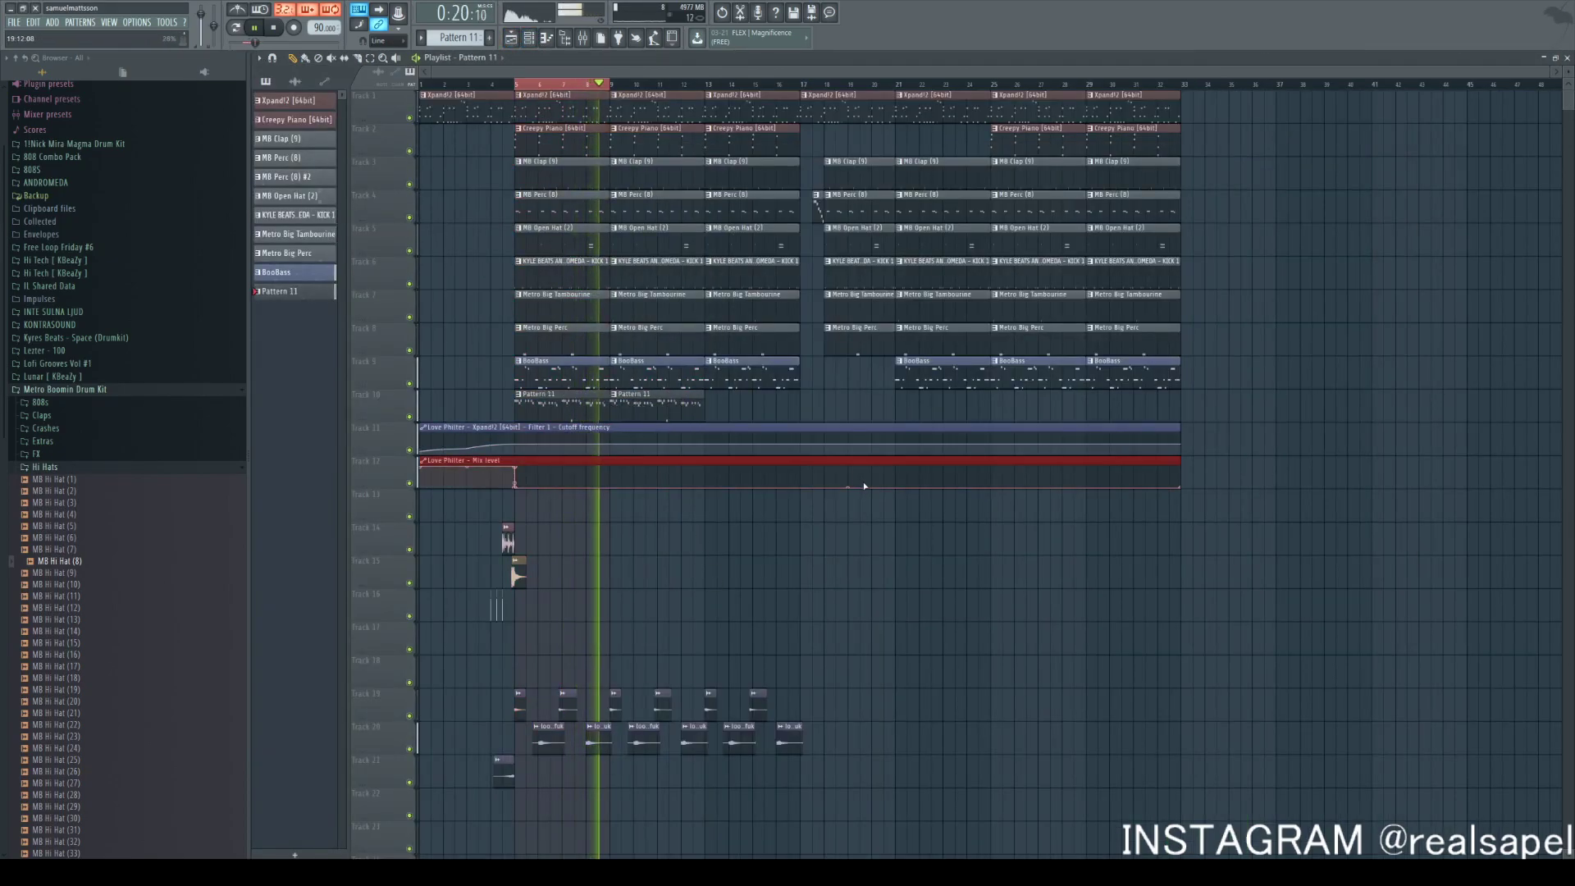
{"action": "left_click", "coordinate": [857, 583], "text": "ctrl"}
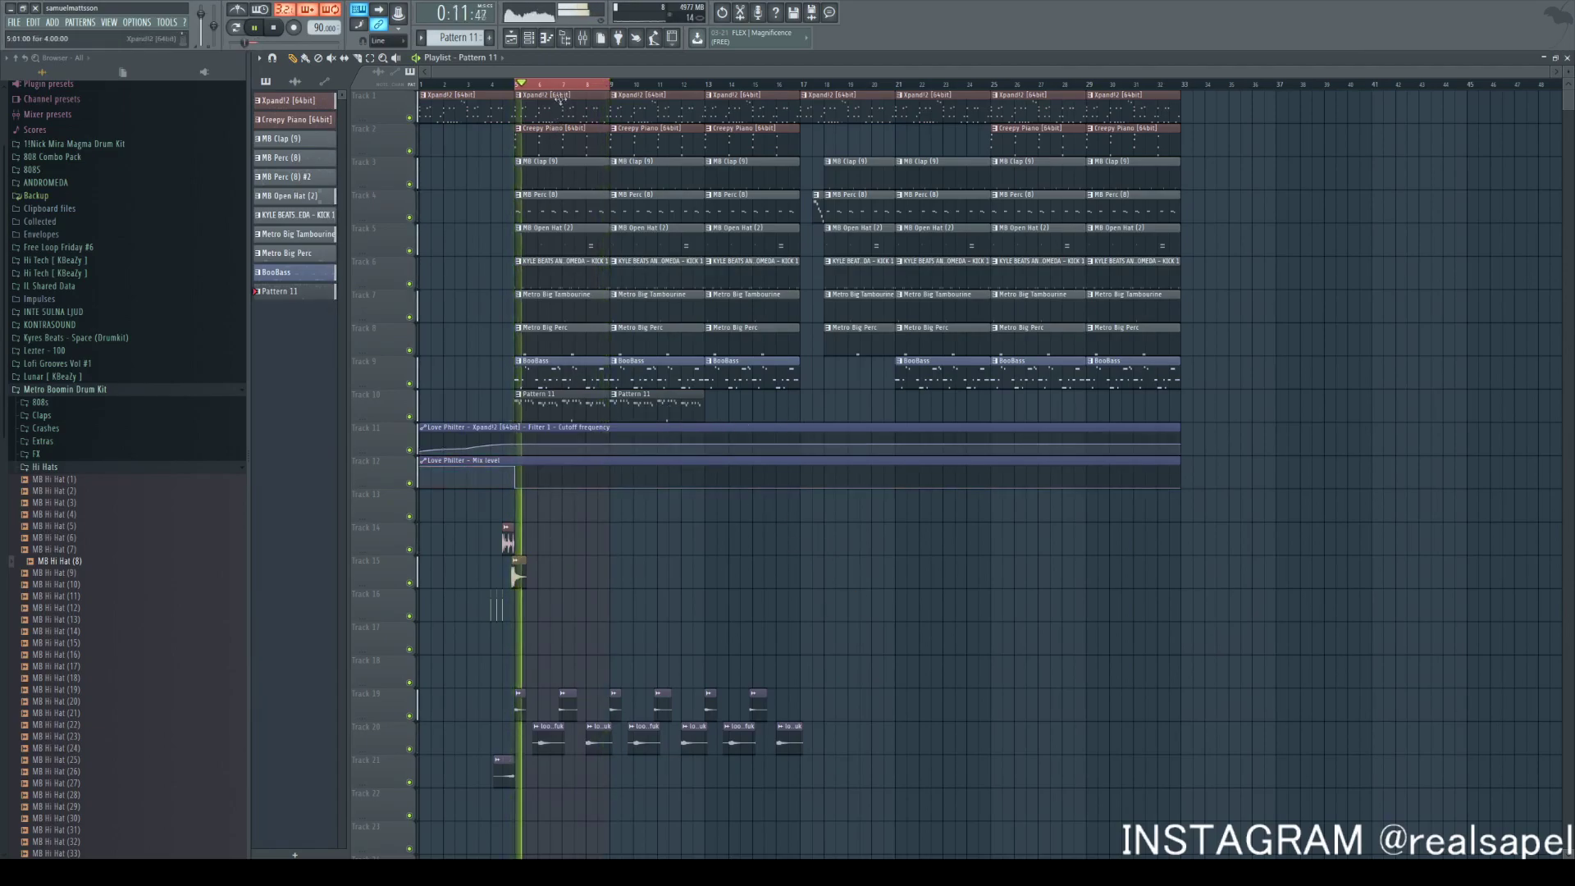
{"action": "right_click", "coordinate": [559, 88]}
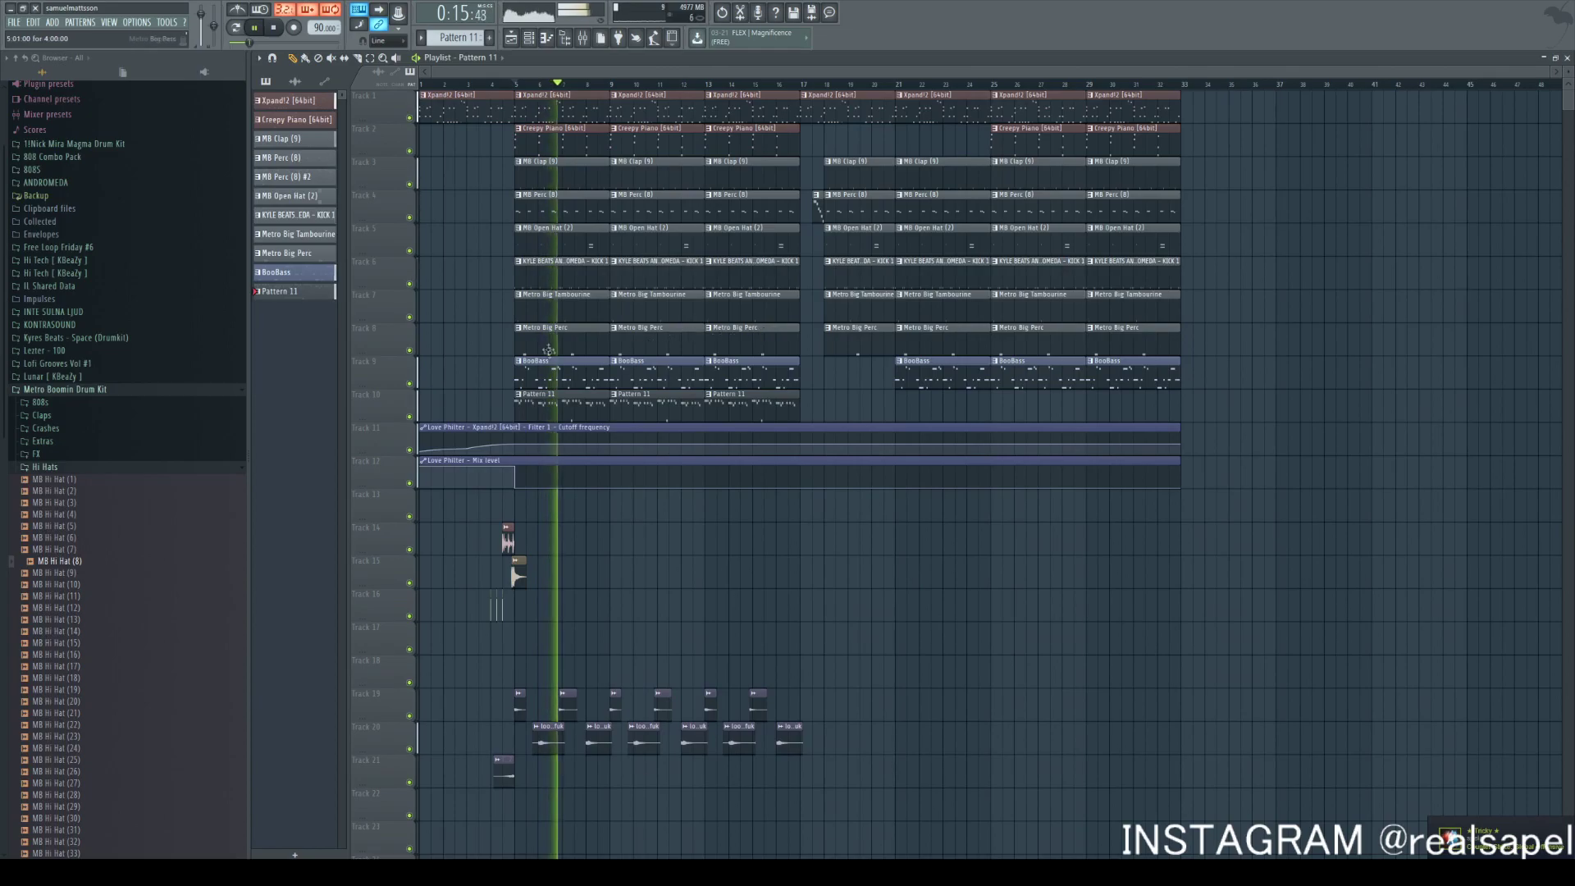
{"action": "key", "text": "space"}
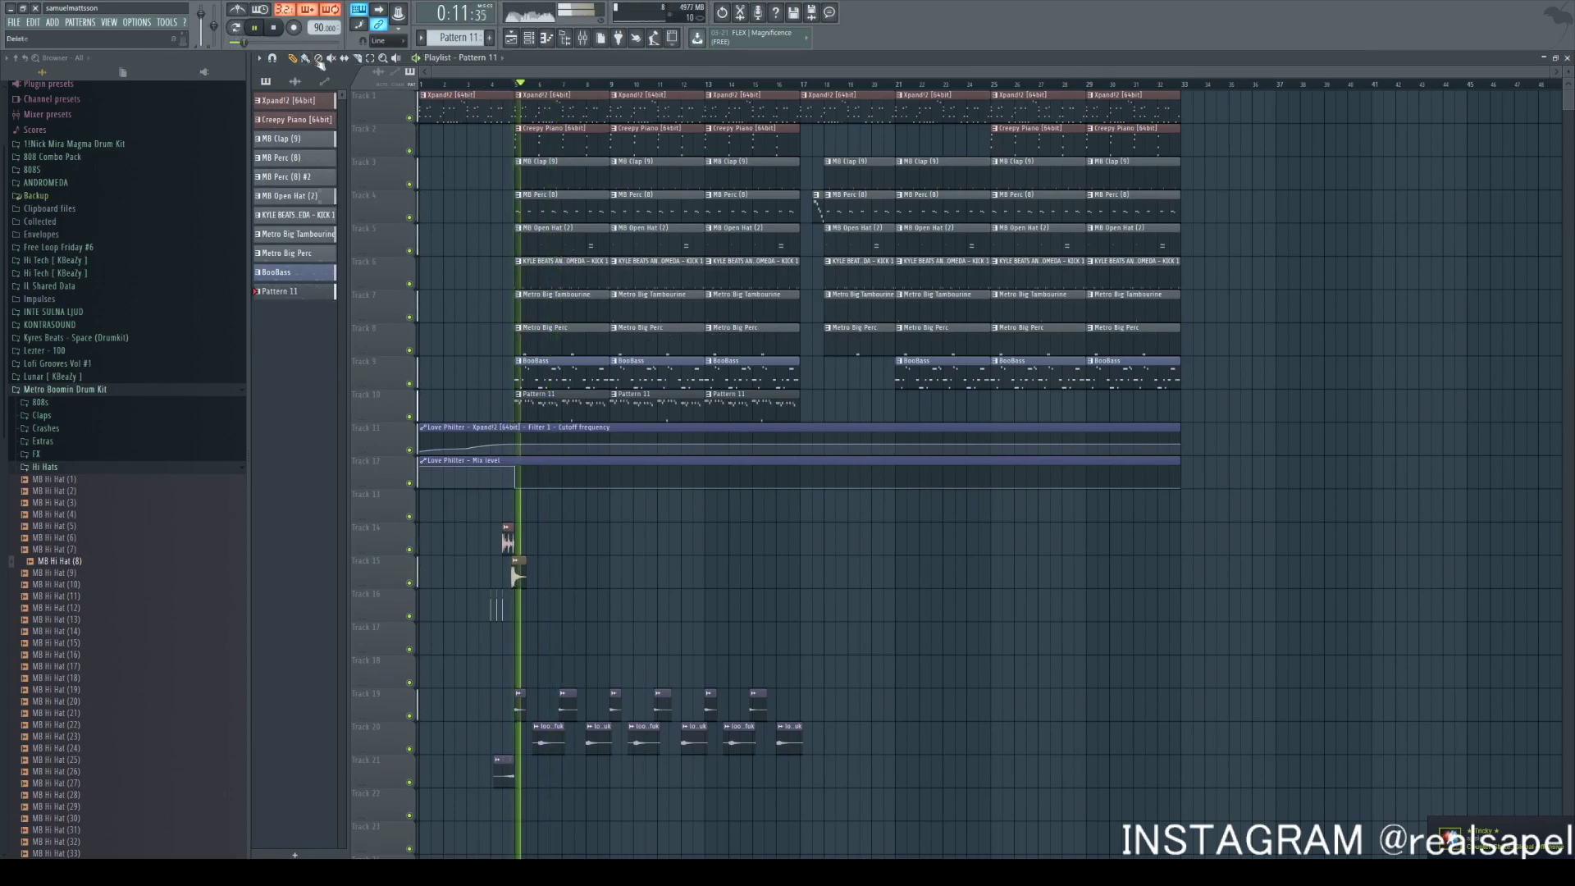
Slice the percussion, kick, bass and hi-hat clips at beat 4 of bar 5, delete that last-beat segment, and play the drop
{"action": "scroll", "coordinate": [487, 381], "scroll_direction": "up", "scroll_amount": 5}
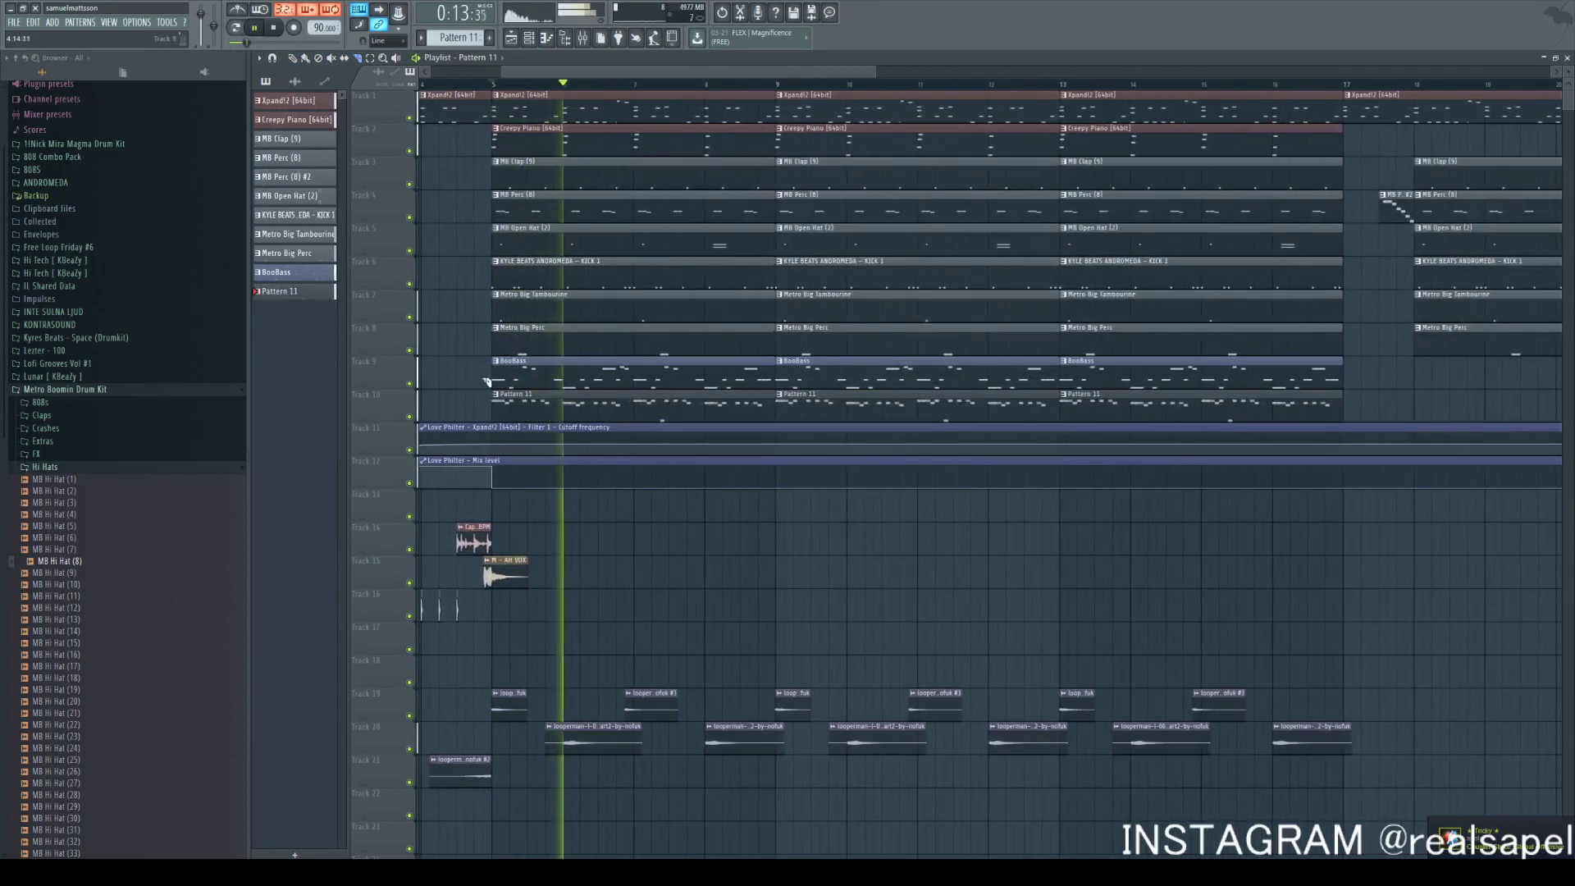
{"action": "key", "text": "space"}
{"action": "key", "text": "space"}
{"action": "scroll", "coordinate": [513, 81], "scroll_direction": "up", "scroll_amount": 3}
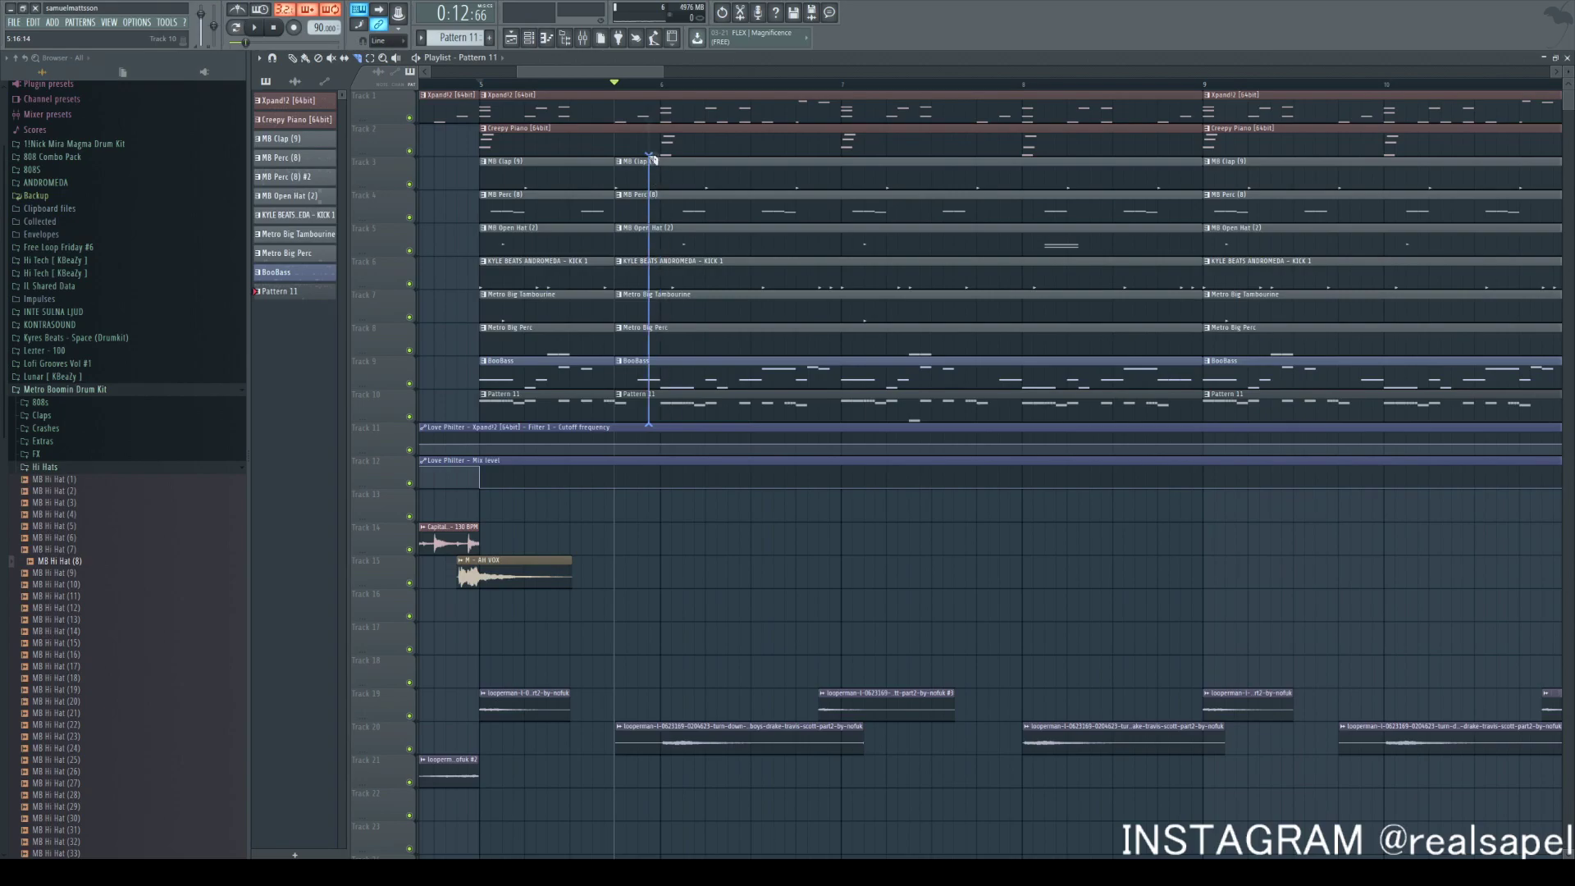
{"action": "key", "text": "Delete"}
{"action": "left_click", "coordinate": [481, 84]}
{"action": "key", "text": "space"}
{"action": "scroll", "coordinate": [795, 509], "scroll_direction": "down", "scroll_amount": 3}
Cut a matching last-beat gap in bar 7 and copy the edited four-bar section over bars 13 to 16
{"action": "left_click_drag", "start_coordinate": [1005, 545], "coordinate": [1008, 555]}
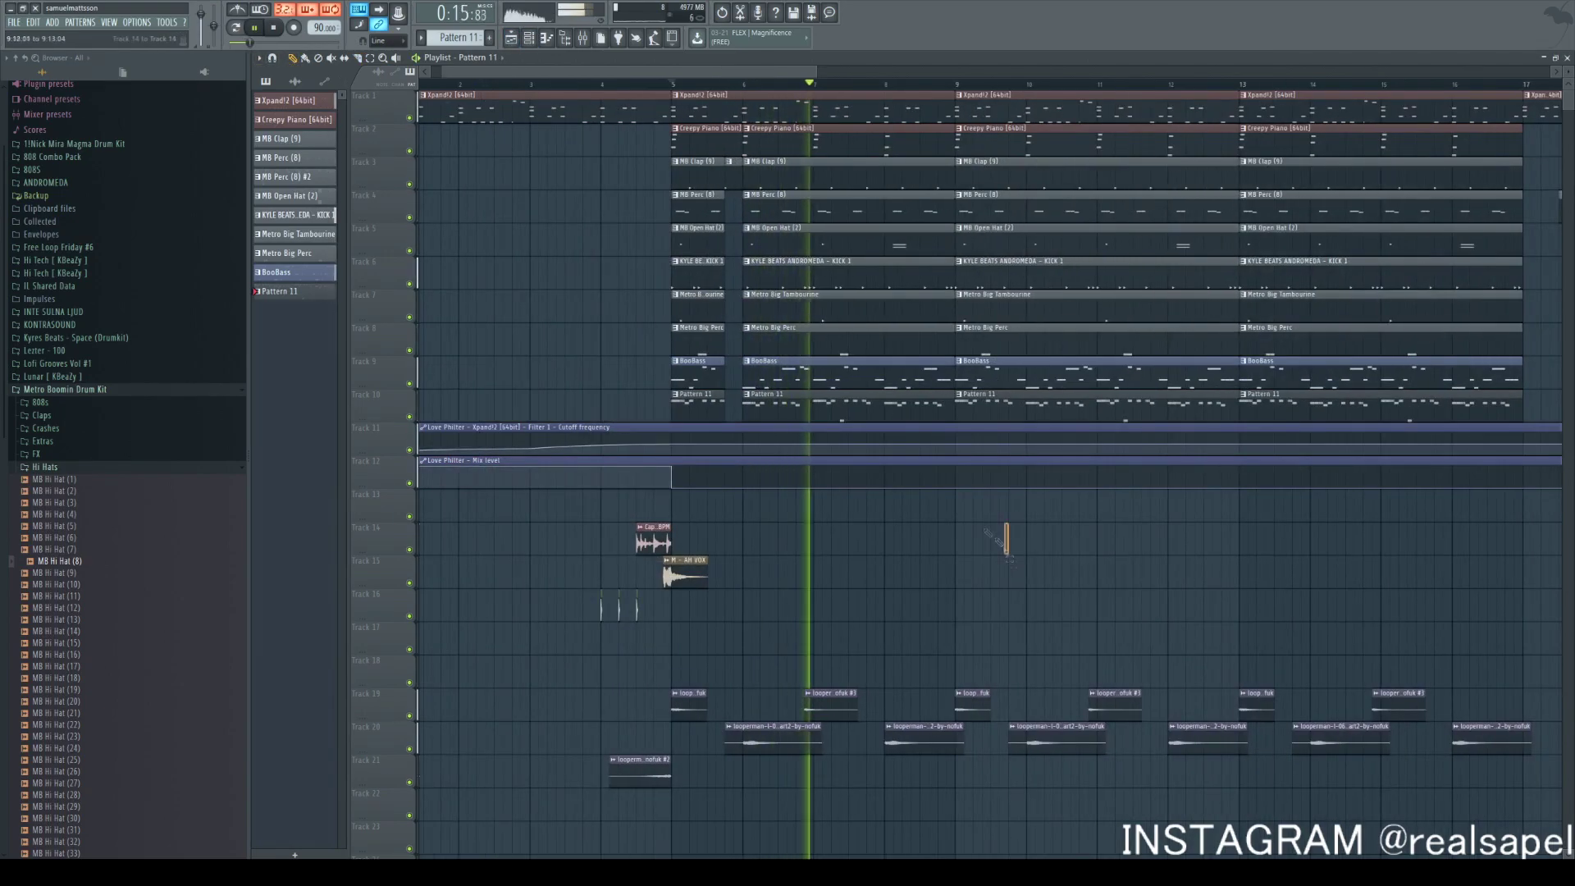
{"action": "scroll", "coordinate": [835, 427], "scroll_direction": "up", "scroll_amount": 3}
{"action": "key", "text": "space"}
{"action": "key", "text": "space"}
{"action": "scroll", "coordinate": [502, 567], "scroll_direction": "down", "scroll_amount": 5}
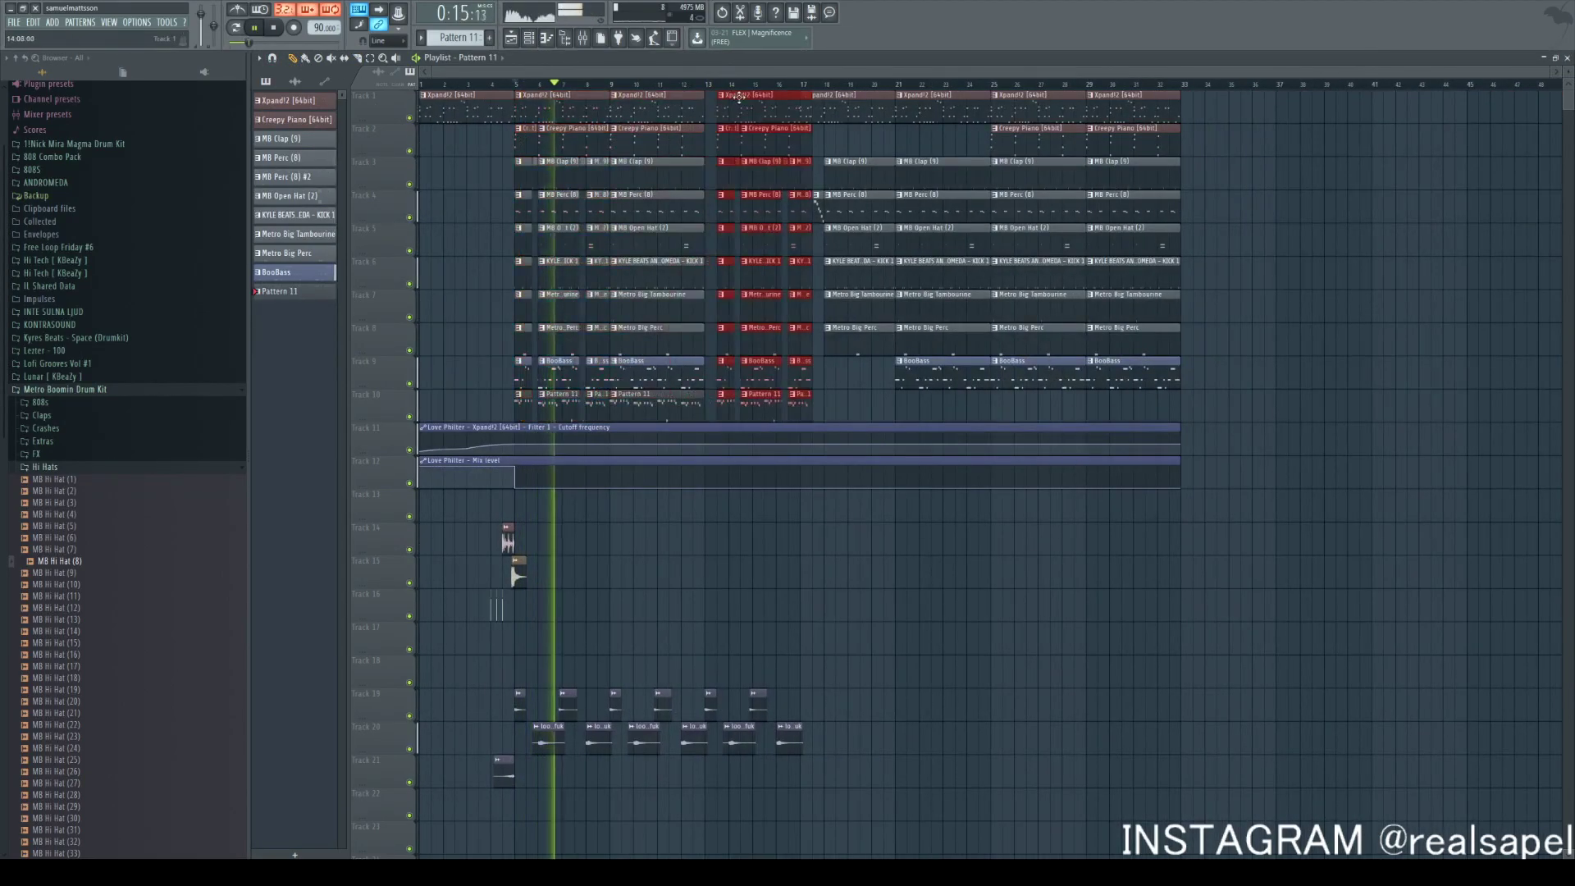
{"action": "scroll", "coordinate": [780, 204], "scroll_direction": "up", "scroll_amount": 3}
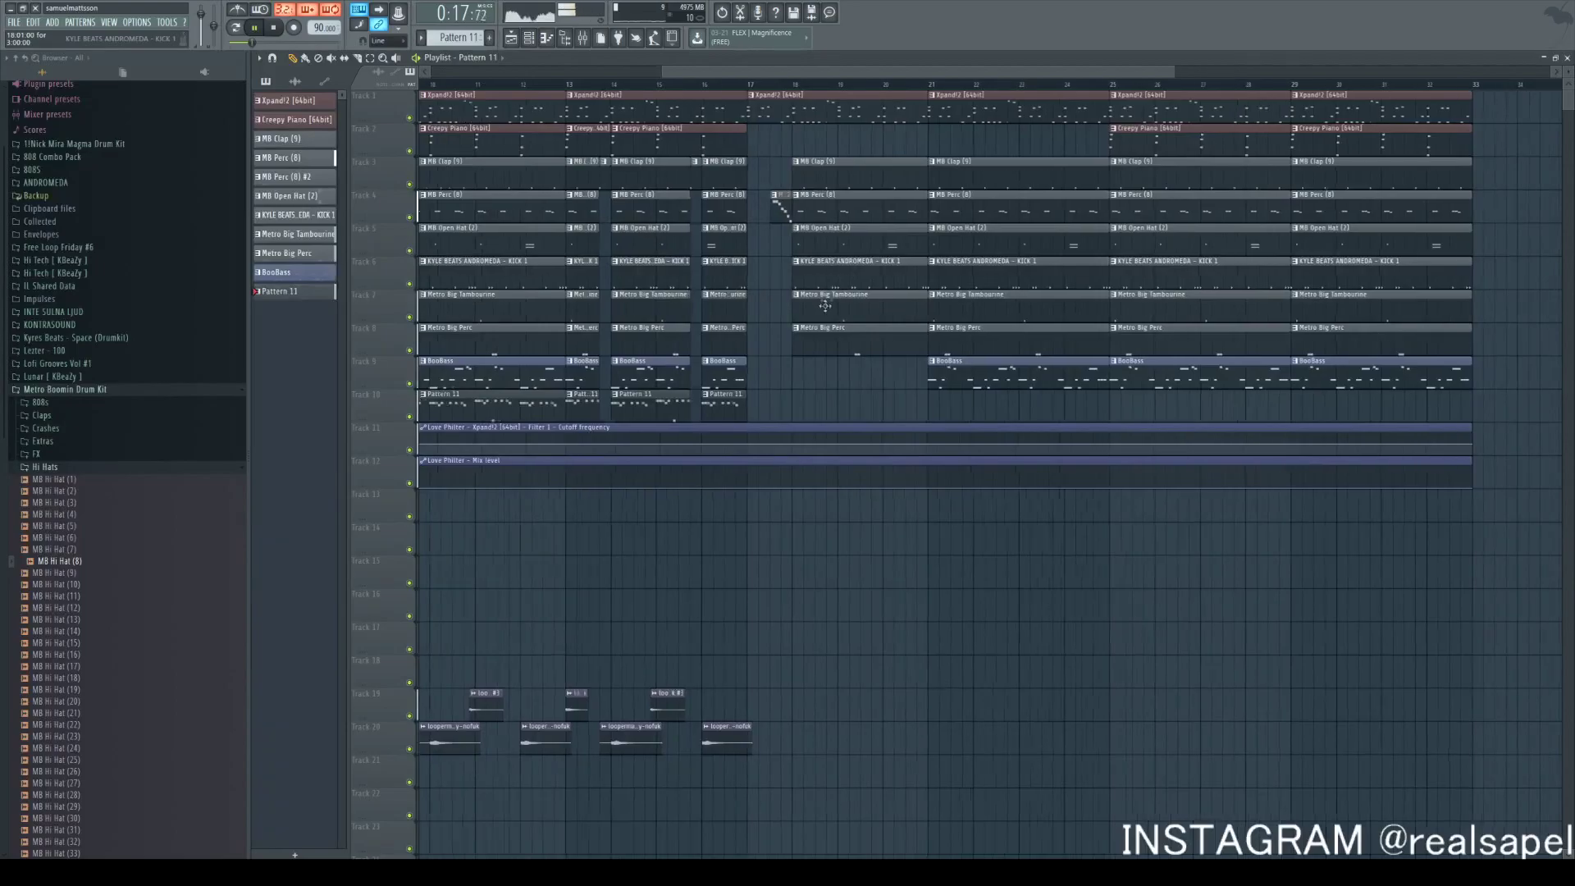
Delete the tambourine and Metro Big Perc clips at bar 18, and the tambourine and BooBass clips at bar 21
{"action": "scroll", "coordinate": [821, 312], "scroll_direction": "down", "scroll_amount": 2}
{"action": "scroll", "coordinate": [777, 392], "scroll_direction": "up", "scroll_amount": 3}
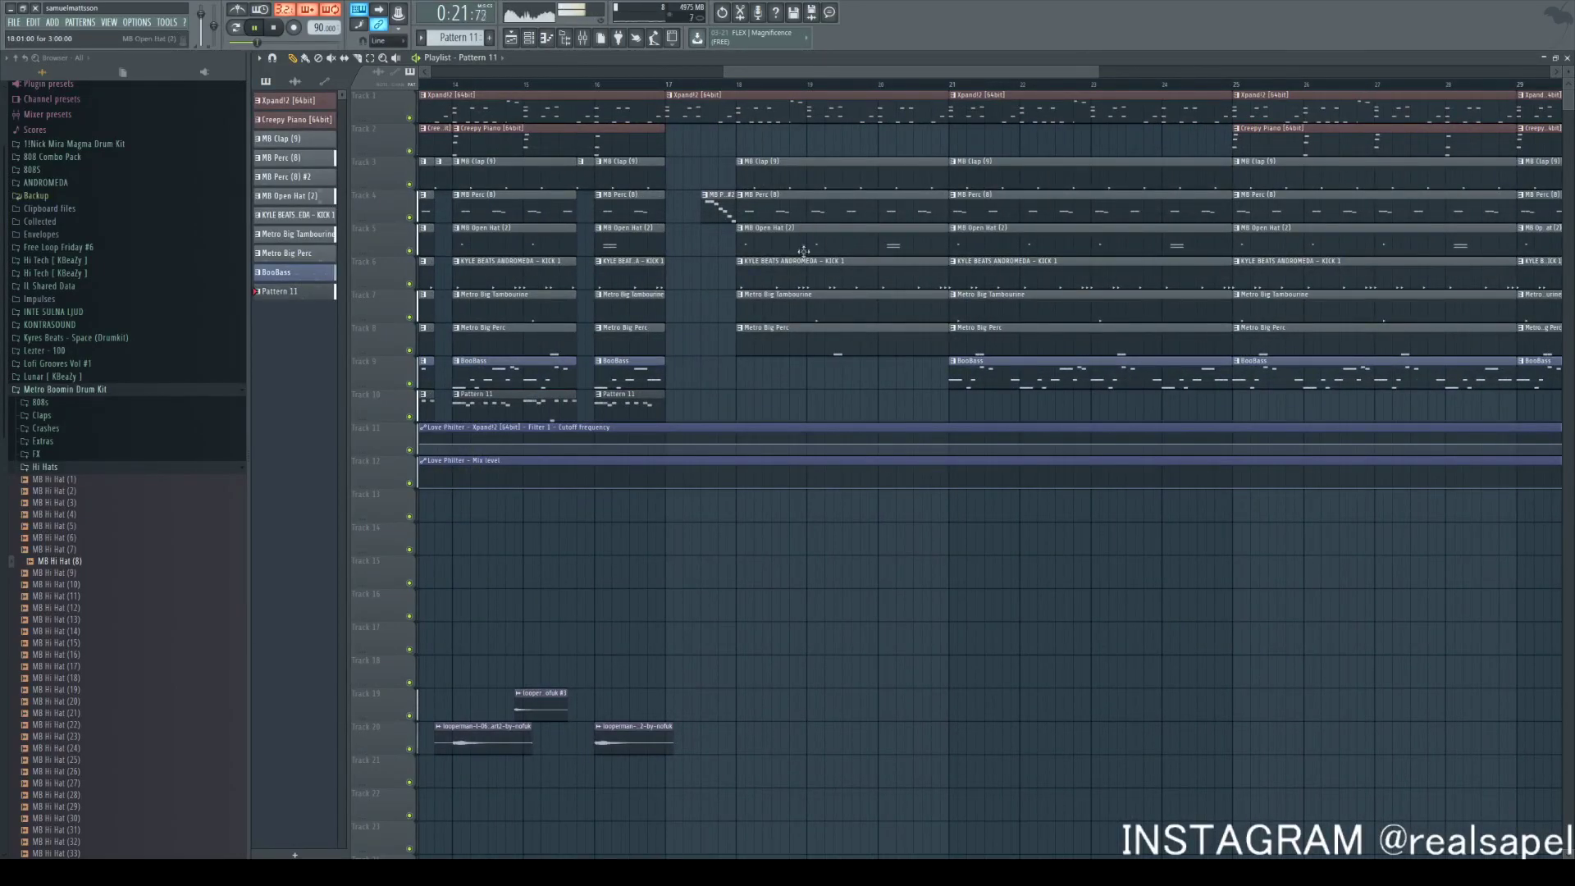
{"action": "right_click", "coordinate": [807, 295]}
{"action": "right_click", "coordinate": [811, 336]}
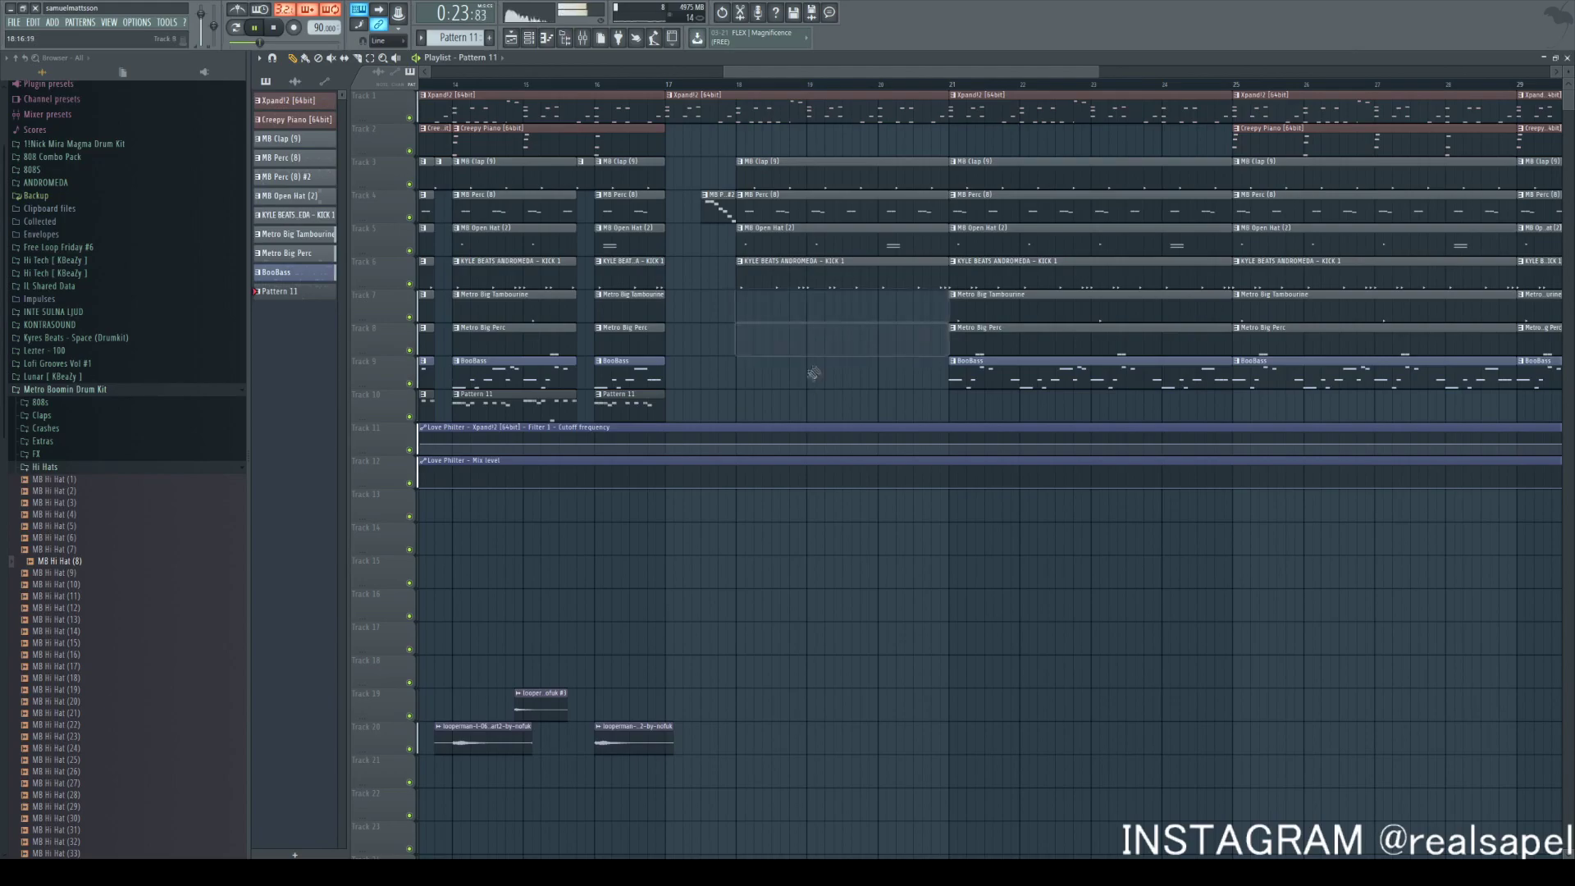
{"action": "right_click", "coordinate": [1016, 308]}
{"action": "right_click", "coordinate": [1009, 379]}
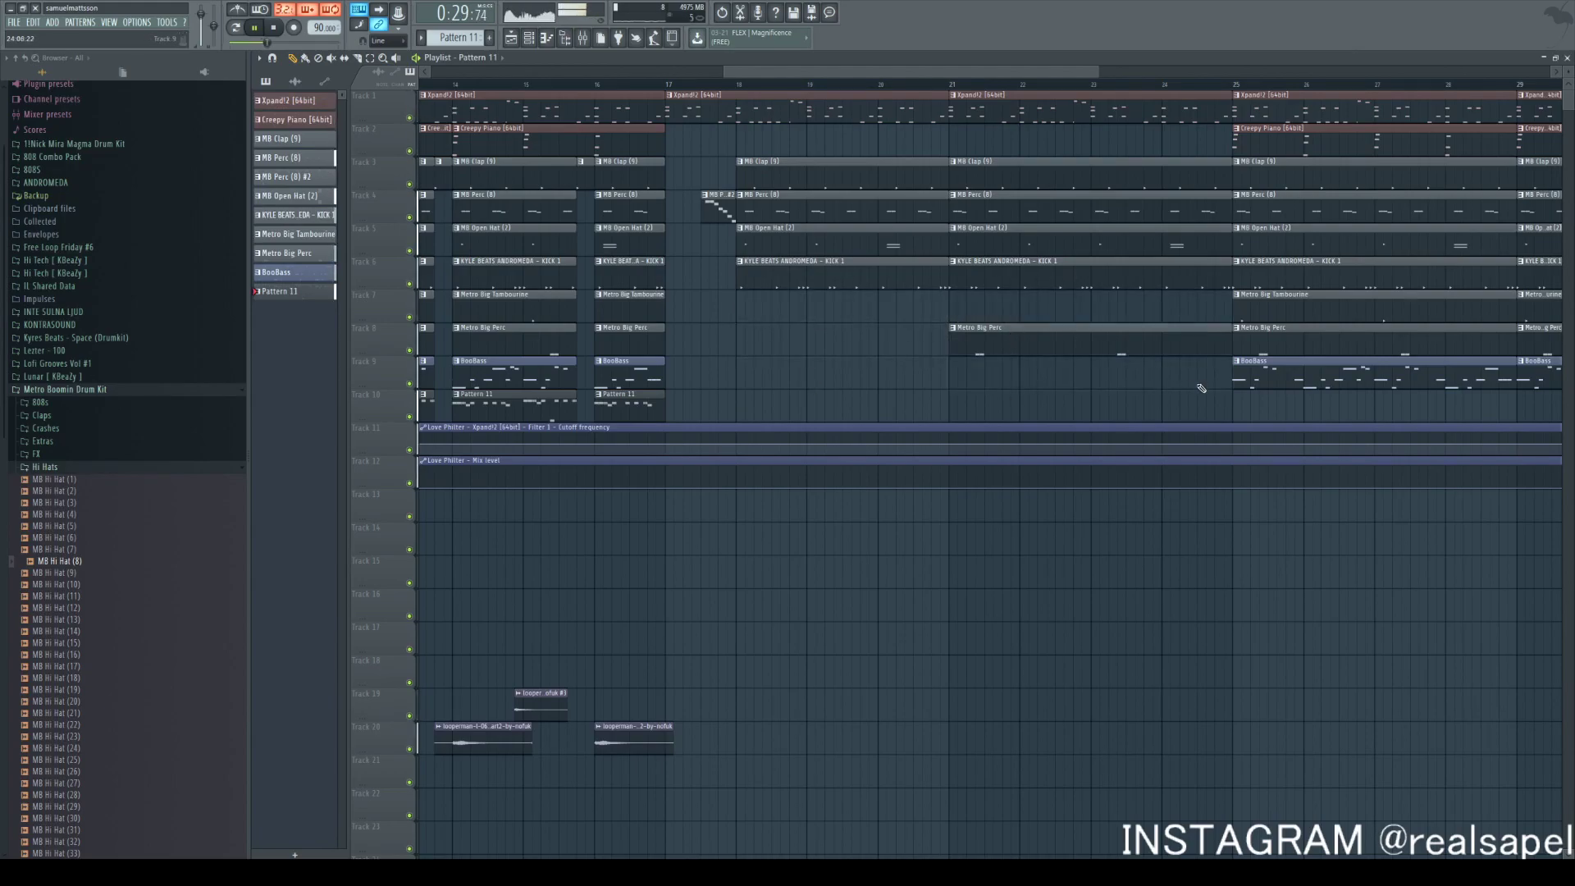
Remove the Creepy Piano and BooBass clips at bar 25, and shorten the drum clips before it by one beat
{"action": "scroll", "coordinate": [1214, 391], "scroll_direction": "down", "scroll_amount": 4}
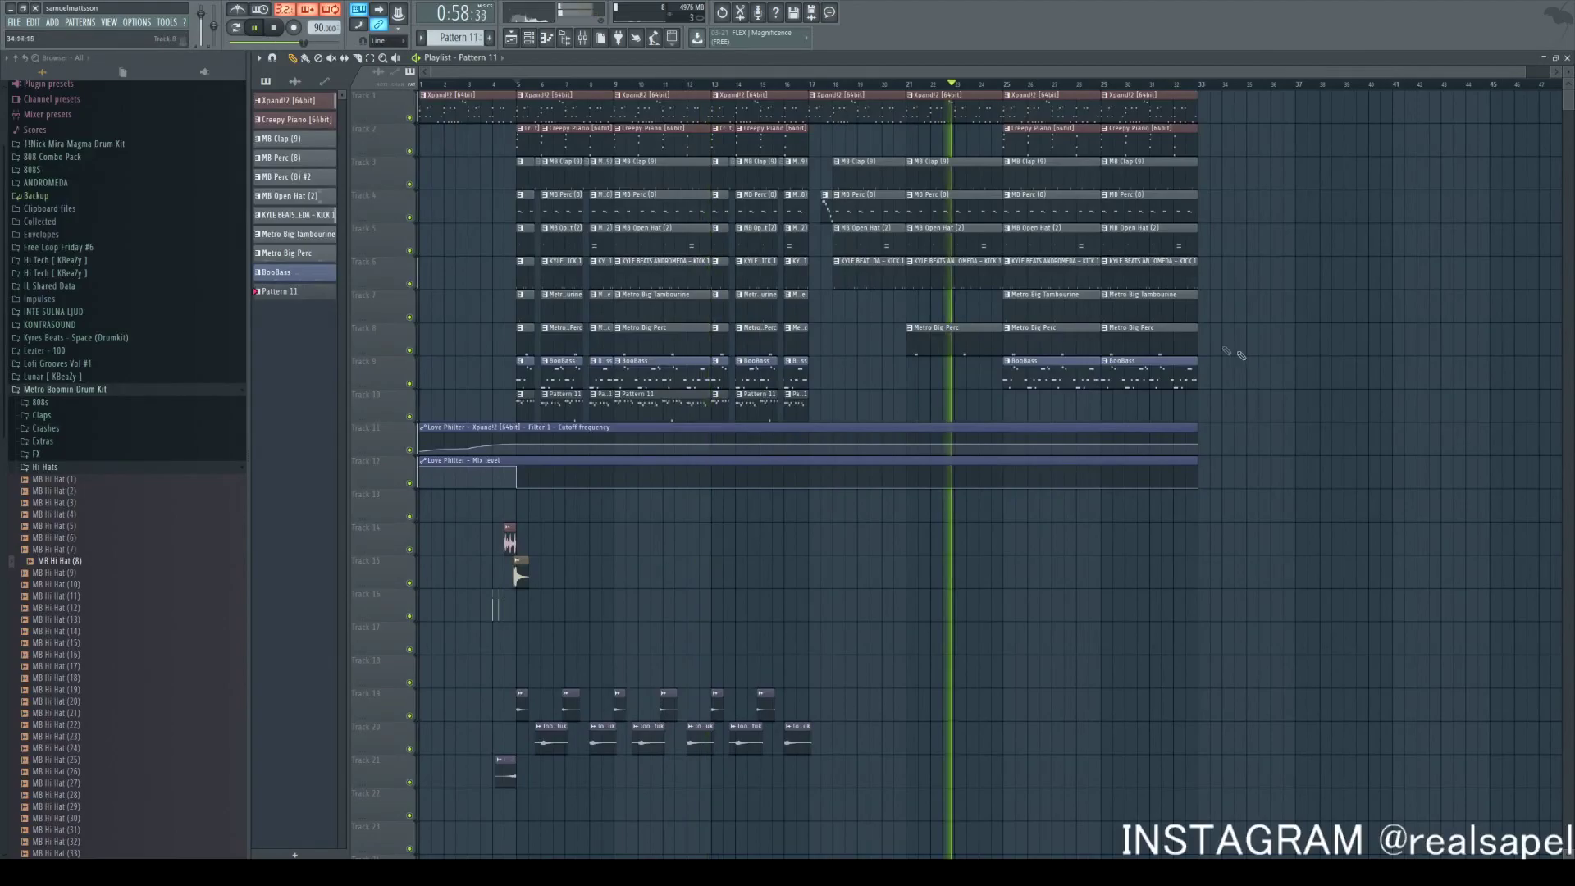
{"action": "scroll", "coordinate": [1041, 283], "scroll_direction": "up", "scroll_amount": 4}
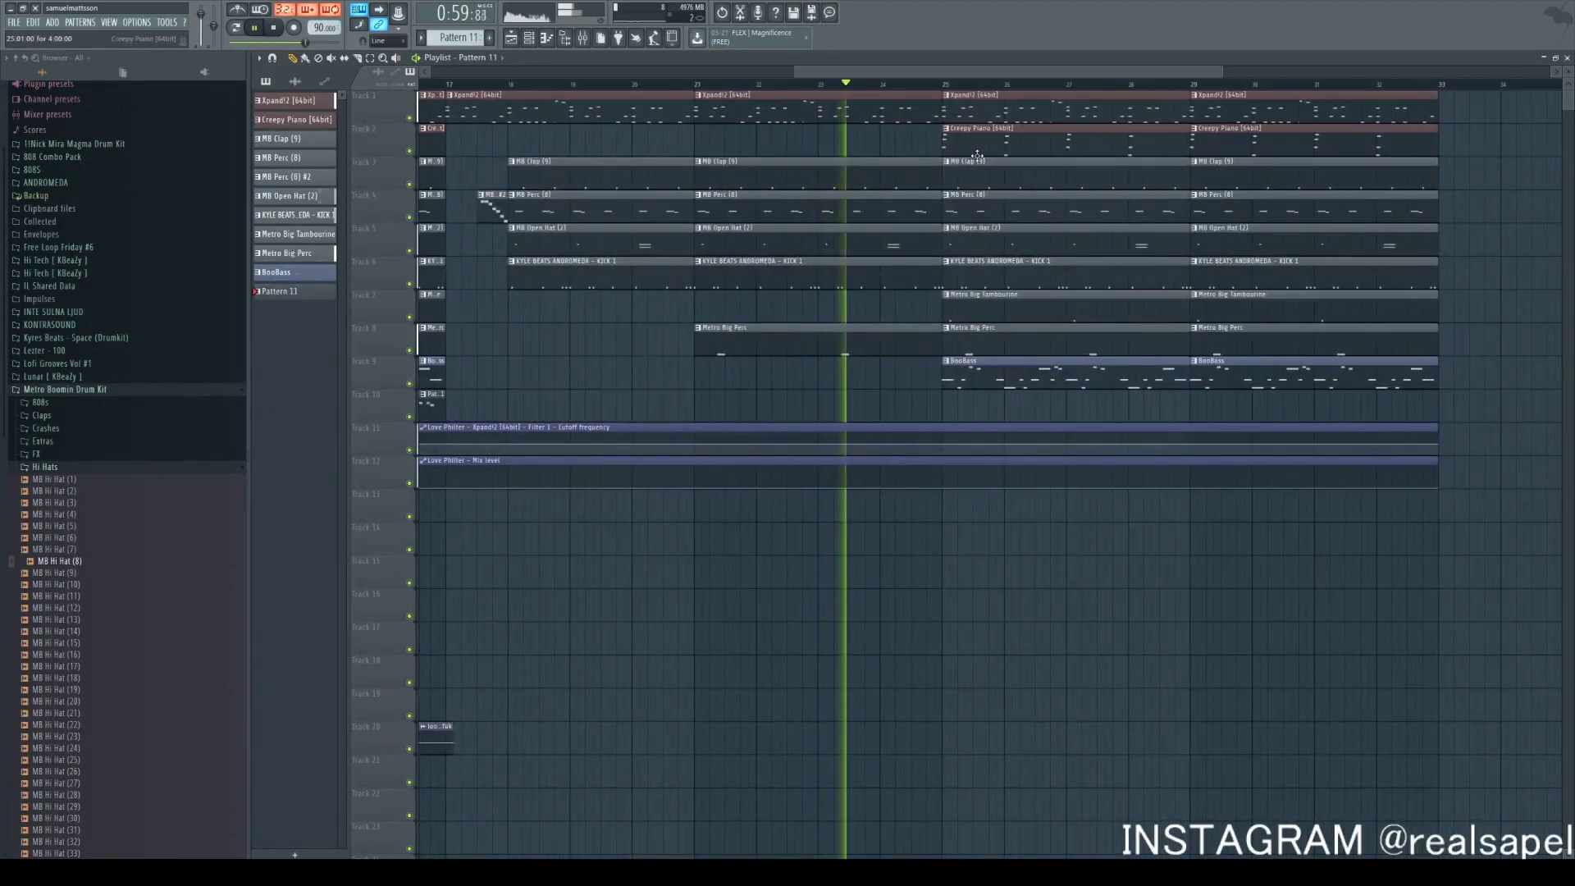
{"action": "right_click", "coordinate": [983, 139]}
{"action": "left_click_drag", "start_coordinate": [921, 416], "coordinate": [923, 186]}
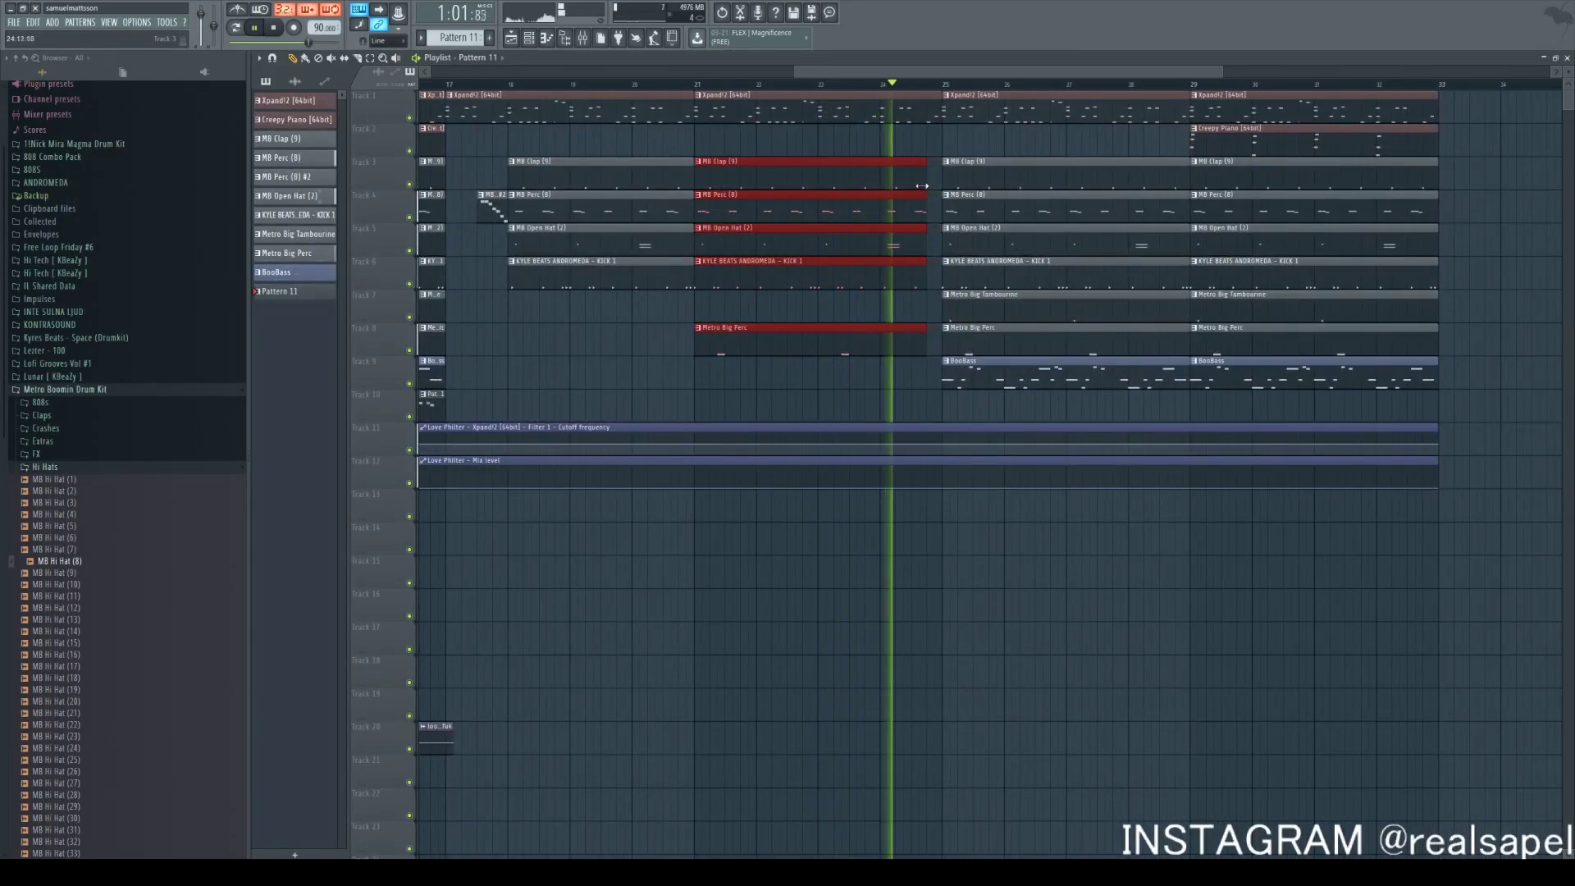
{"action": "left_click", "coordinate": [982, 145], "text": "ctrl"}
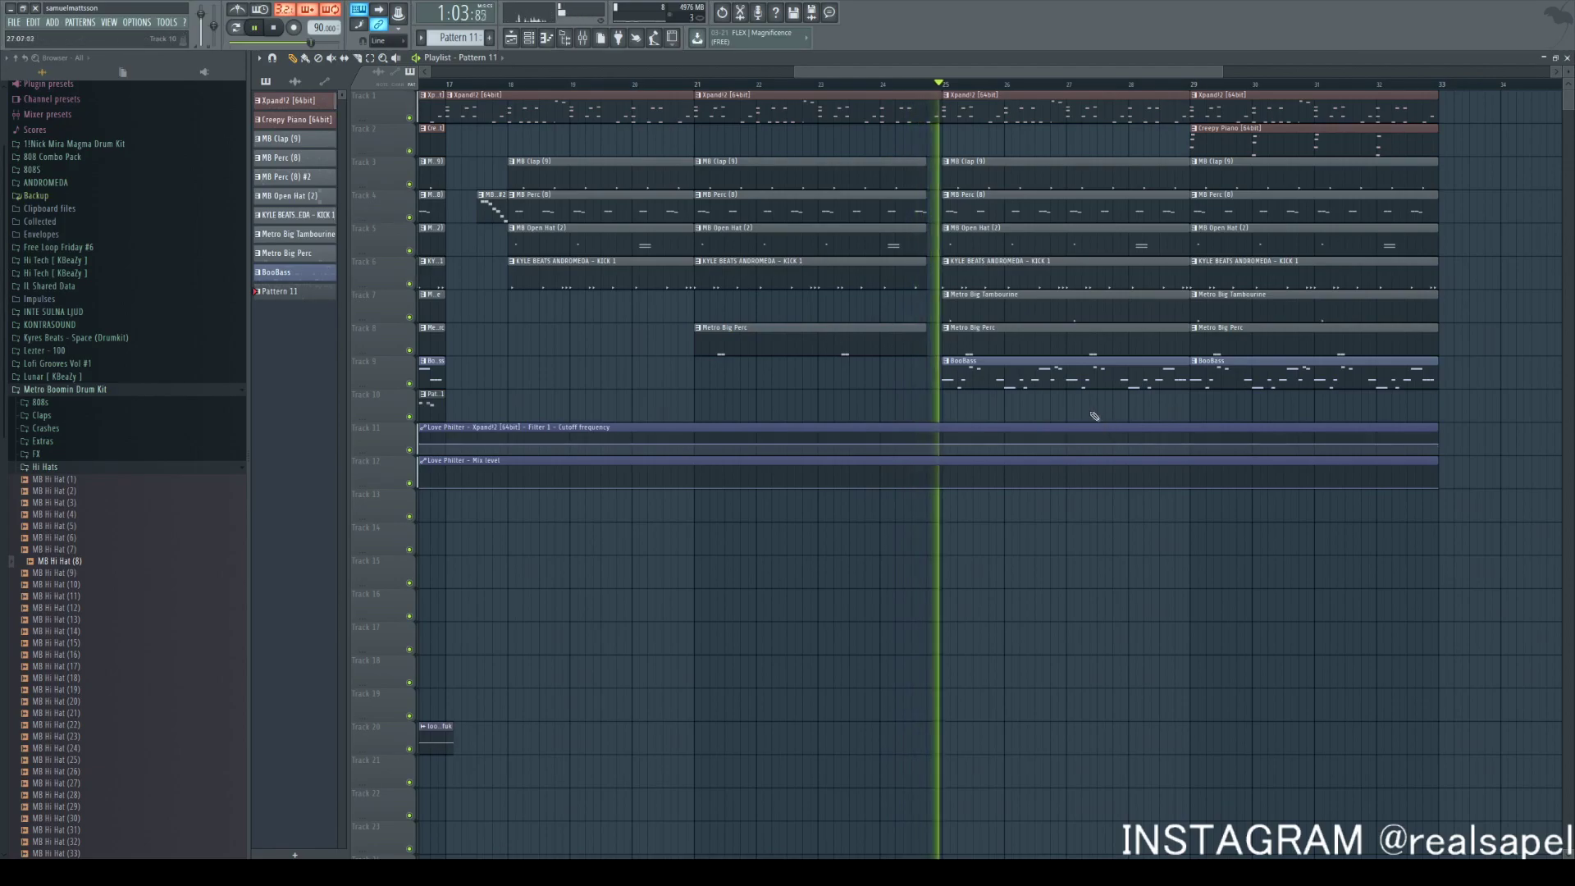
{"action": "right_click", "coordinate": [1015, 384]}
Select bars 25 to 28 for looping and audition 808 samples from the Metro Boomin Drum Kit
{"action": "key", "text": "space"}
{"action": "left_click_drag", "start_coordinate": [942, 82], "coordinate": [1192, 85]}
{"action": "left_click", "coordinate": [142, 464]}
{"action": "left_click", "coordinate": [120, 402]}
{"action": "left_click", "coordinate": [111, 673]}
{"action": "left_click", "coordinate": [103, 648]}
{"action": "left_click", "coordinate": [100, 635]}
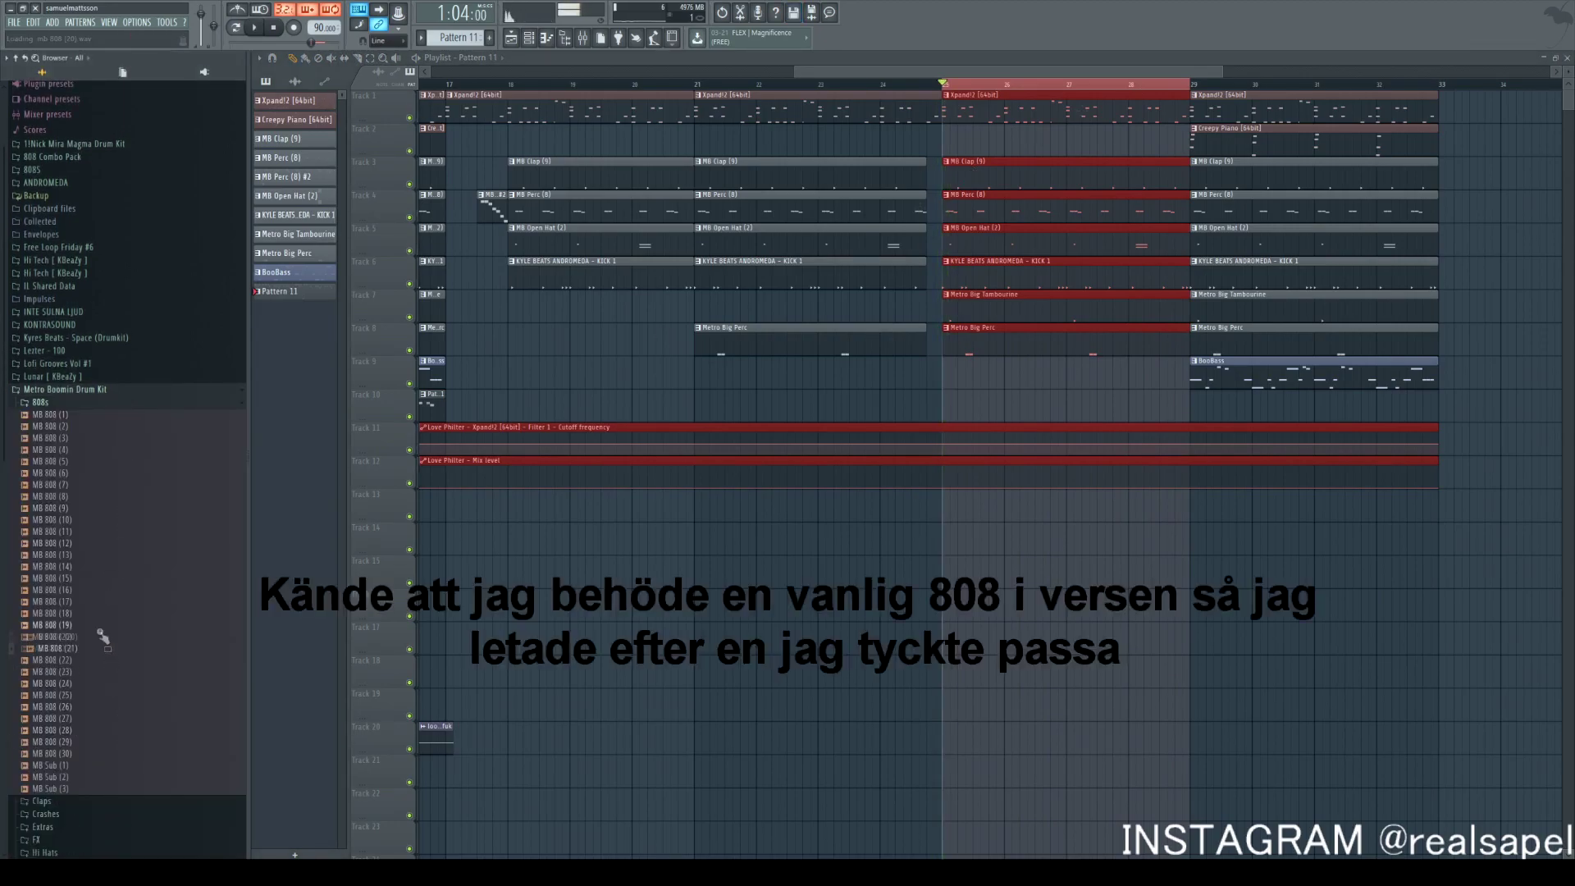
Place a Pattern 12 clip at bar 25 on Track 14 and load MB 808 (20) as a channel, ready for note entry
{"action": "left_click", "coordinate": [1001, 545]}
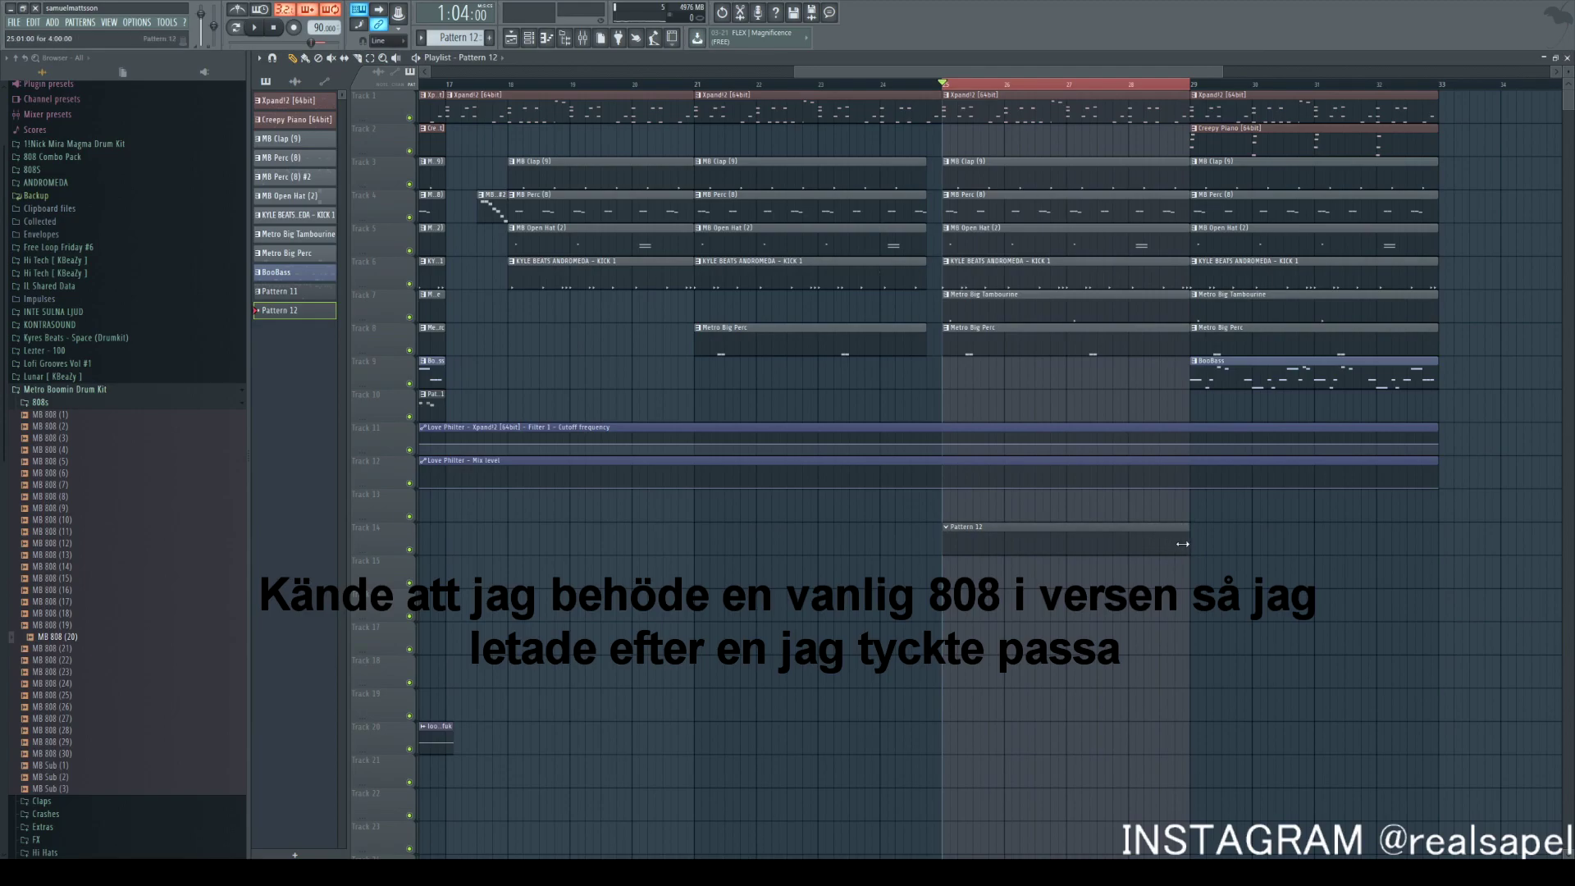
{"action": "left_click", "coordinate": [512, 39]}
{"action": "left_click_drag", "start_coordinate": [714, 474], "coordinate": [722, 455]}
{"action": "right_click", "coordinate": [733, 401]}
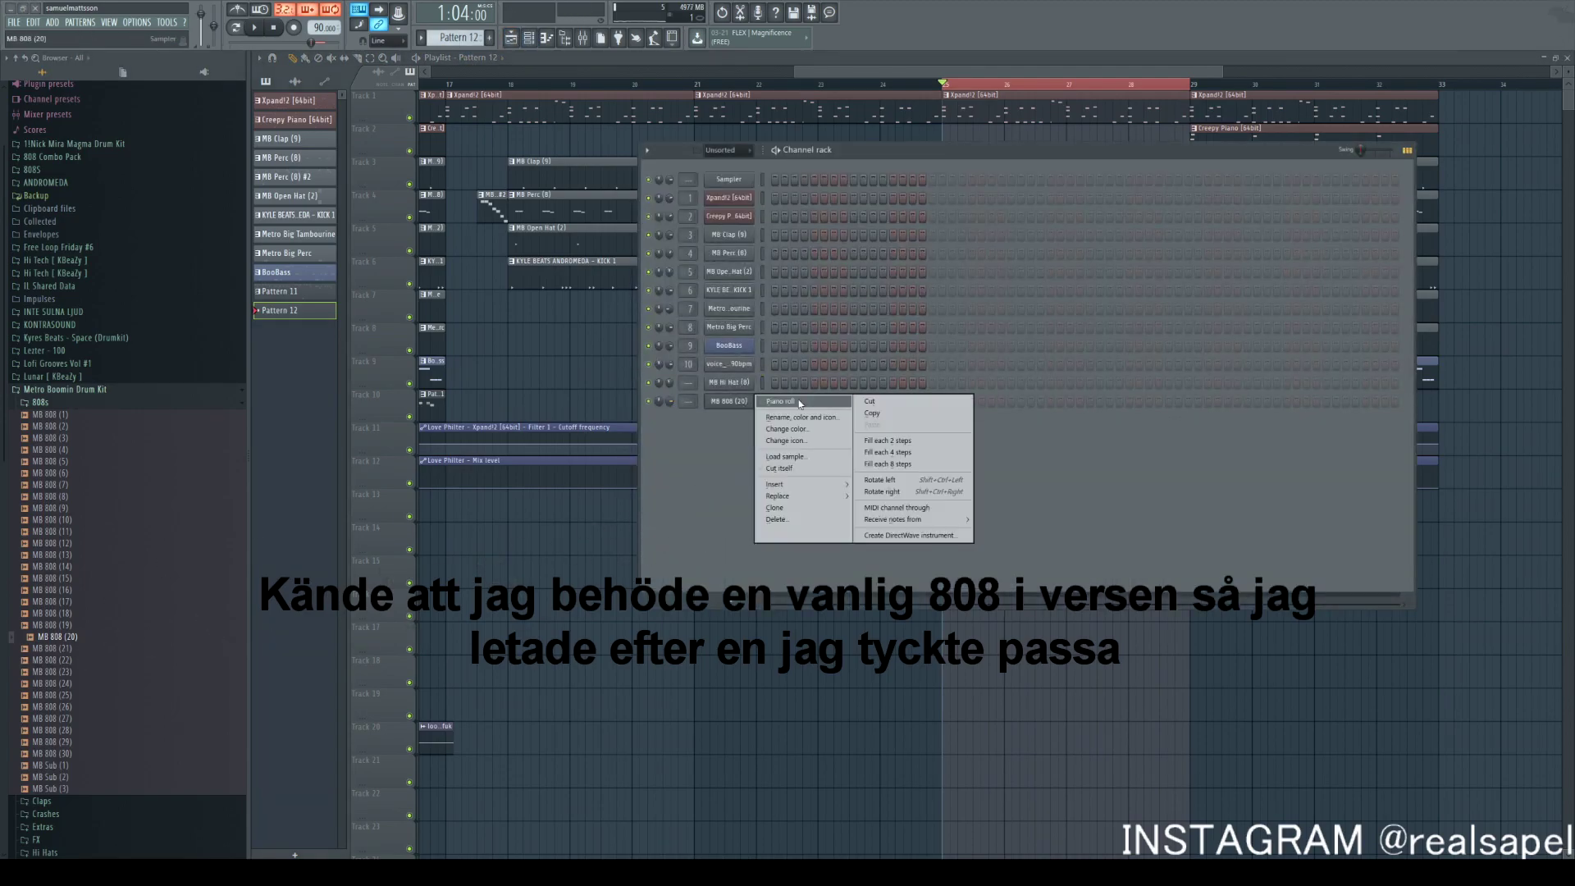
{"action": "left_click", "coordinate": [776, 401]}
Place a short A7 note at bar 1 and an E7 note at bar 2 for the 808, checking them against playback
{"action": "left_click_drag", "start_coordinate": [332, 175], "coordinate": [303, 125]}
{"action": "scroll", "coordinate": [375, 303], "scroll_direction": "up", "scroll_amount": 4}
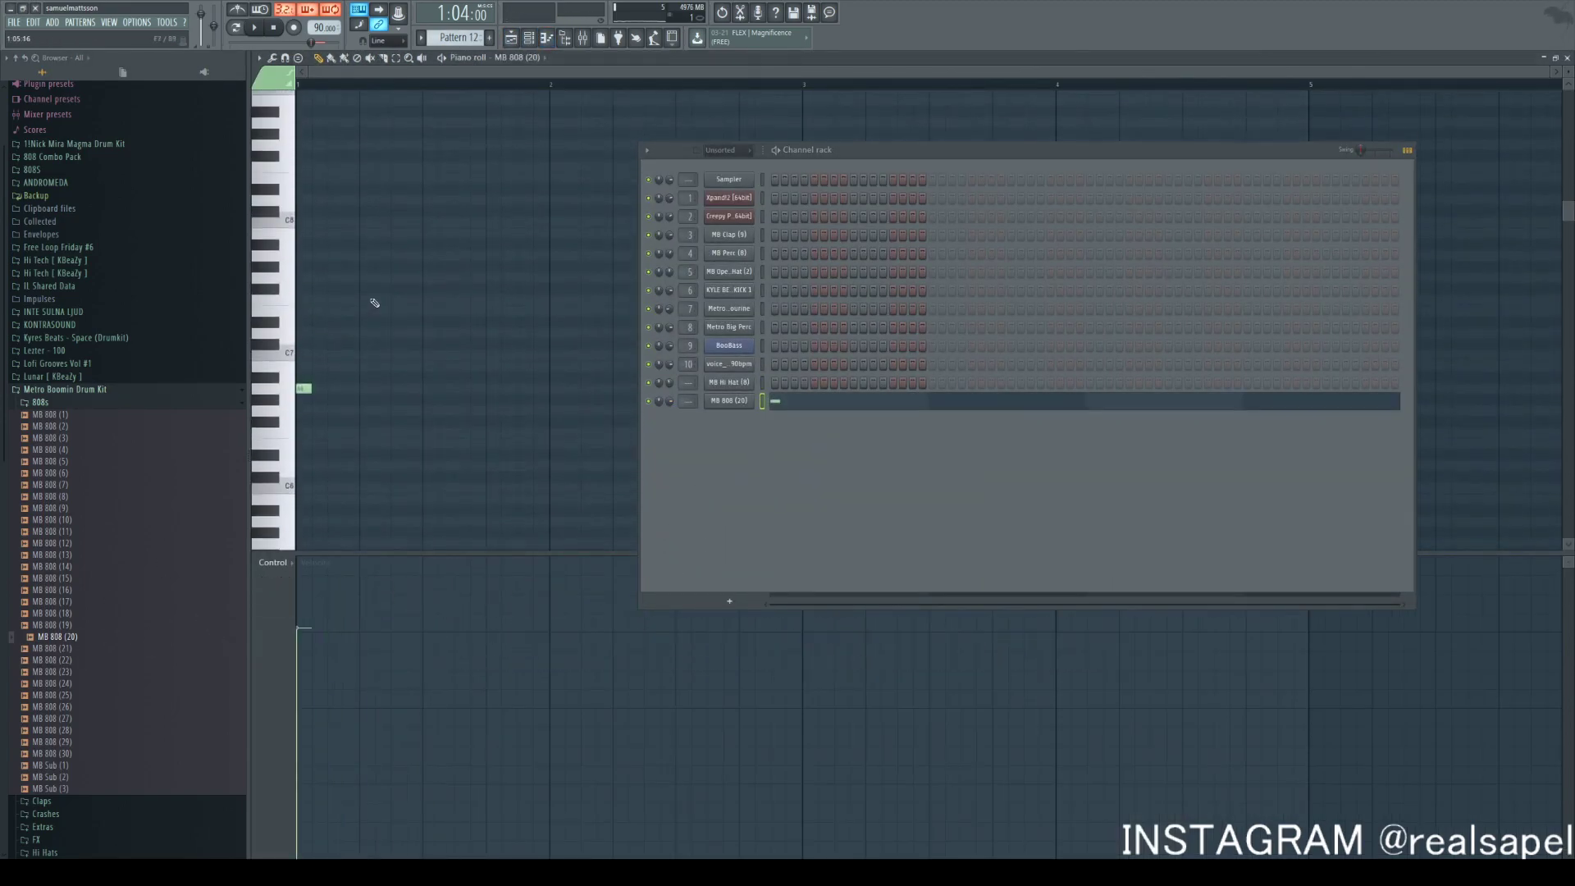
{"action": "left_click", "coordinate": [752, 401]}
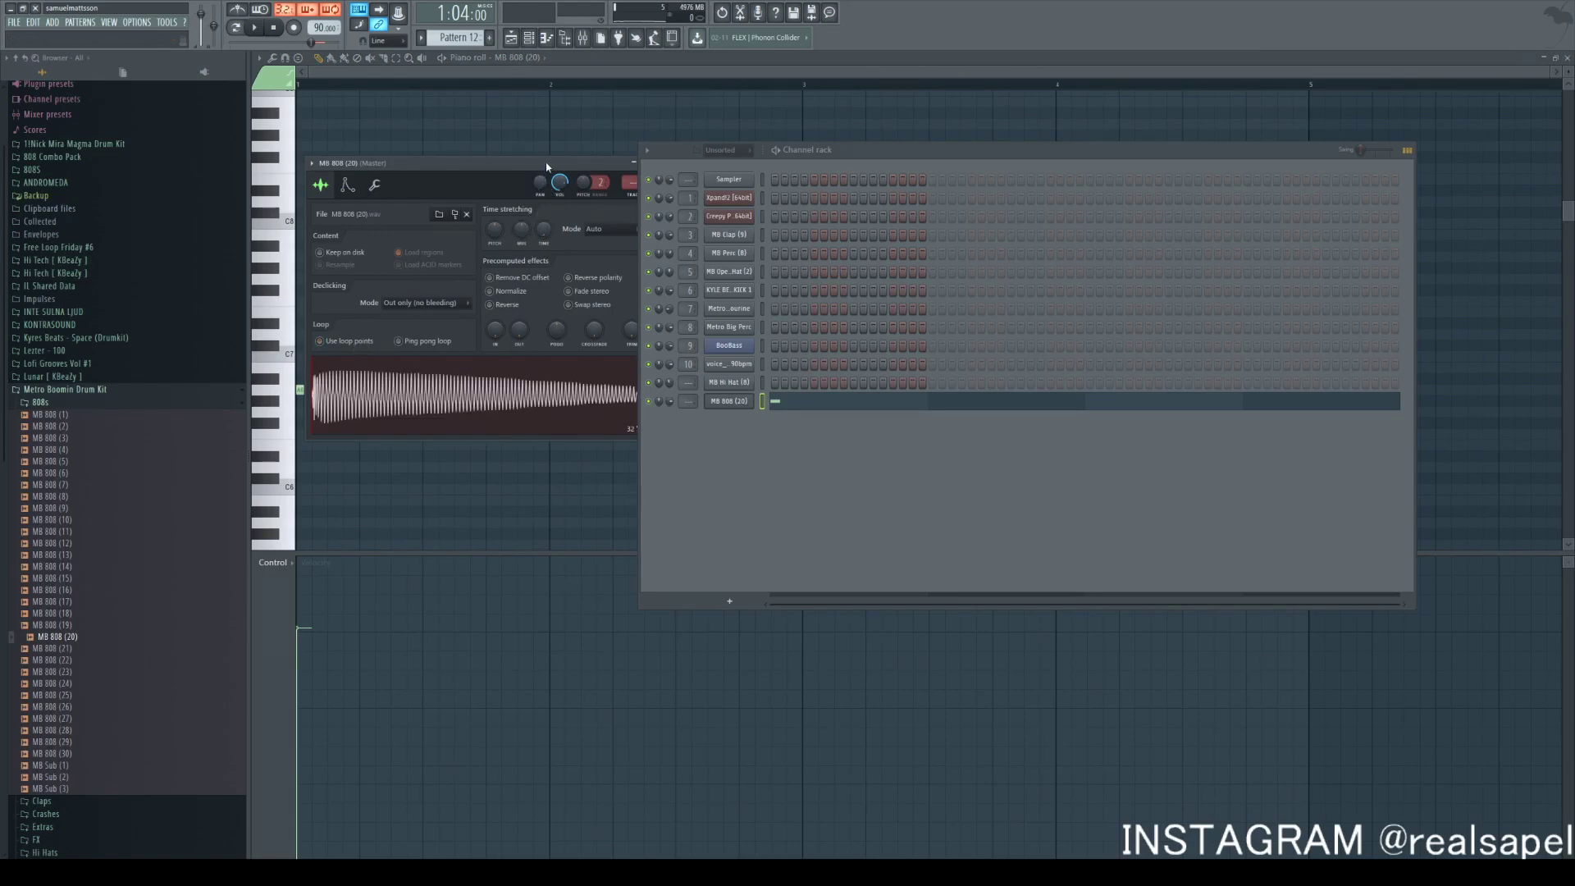
{"action": "left_click_drag", "start_coordinate": [546, 167], "coordinate": [448, 268]}
{"action": "left_click", "coordinate": [552, 265]}
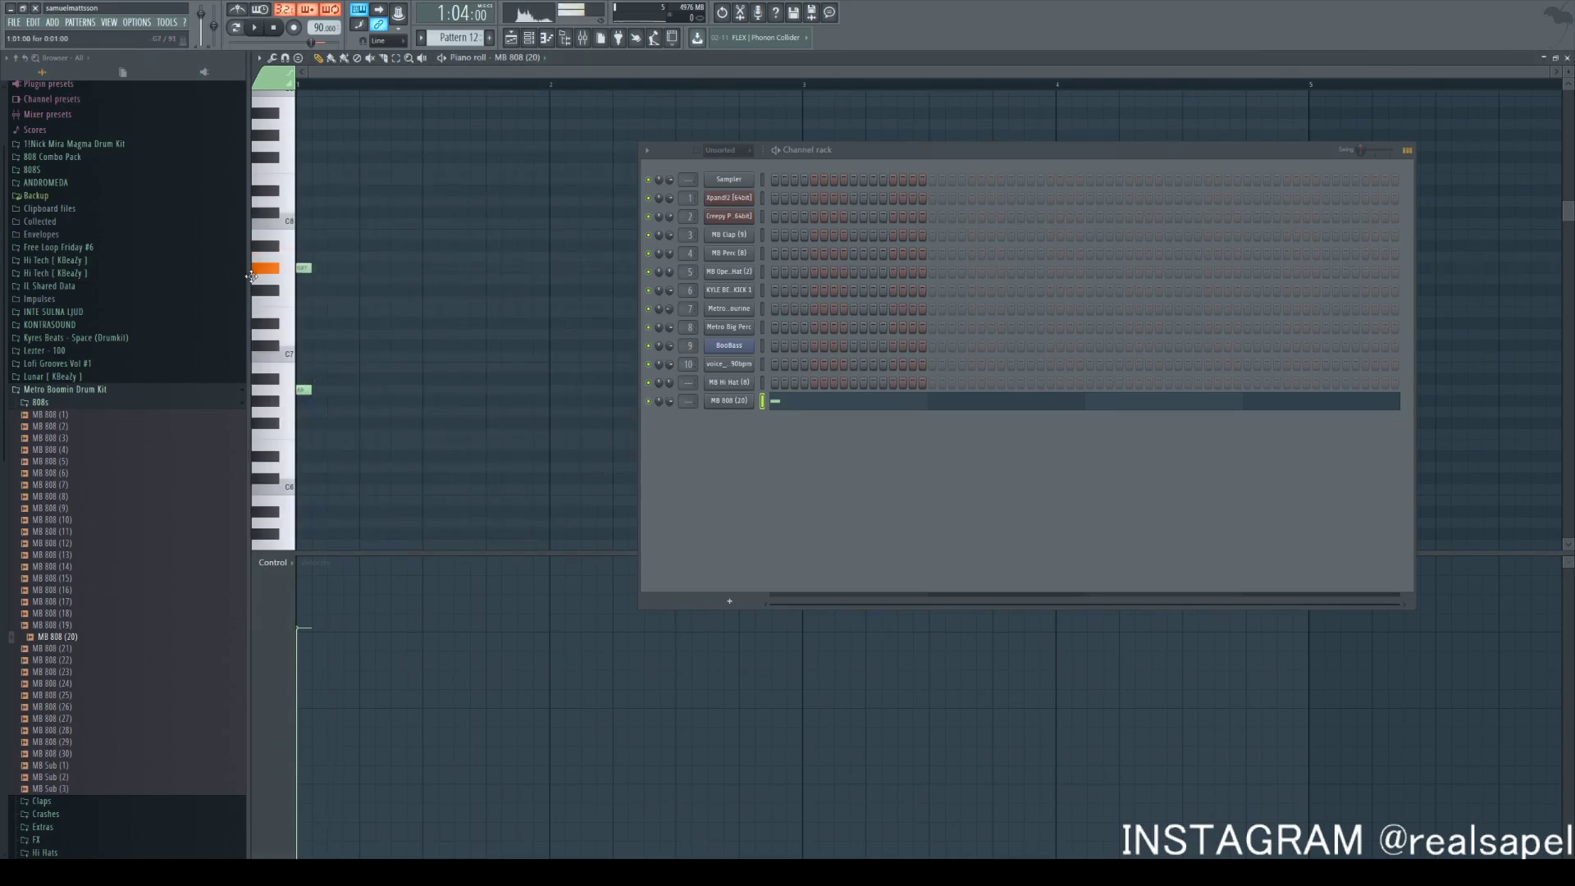
{"action": "key", "text": "space"}
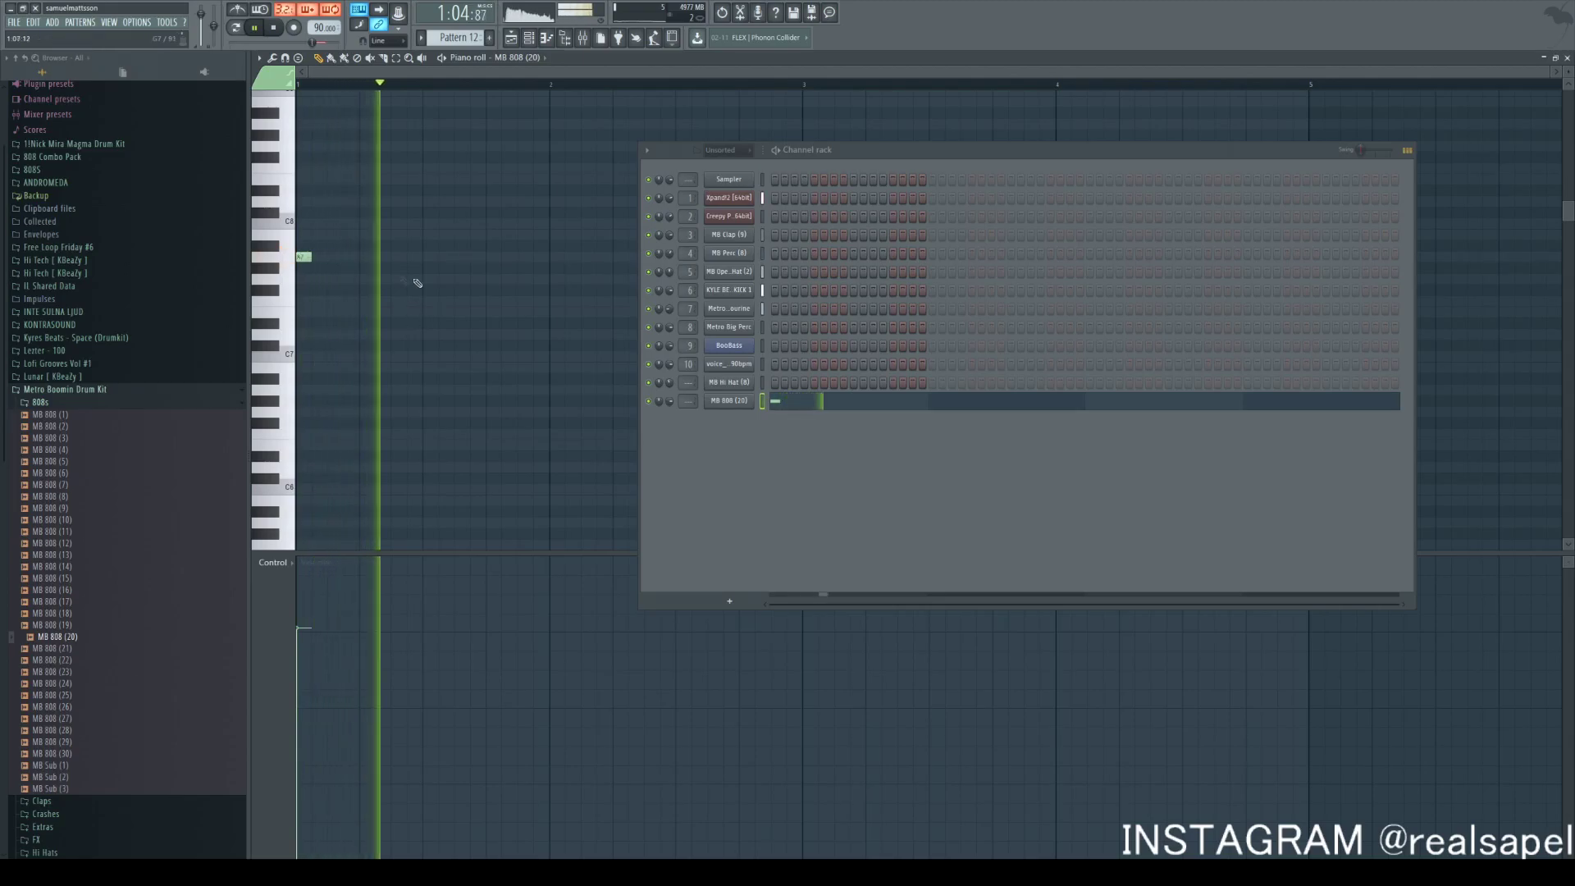
{"action": "left_click", "coordinate": [548, 312]}
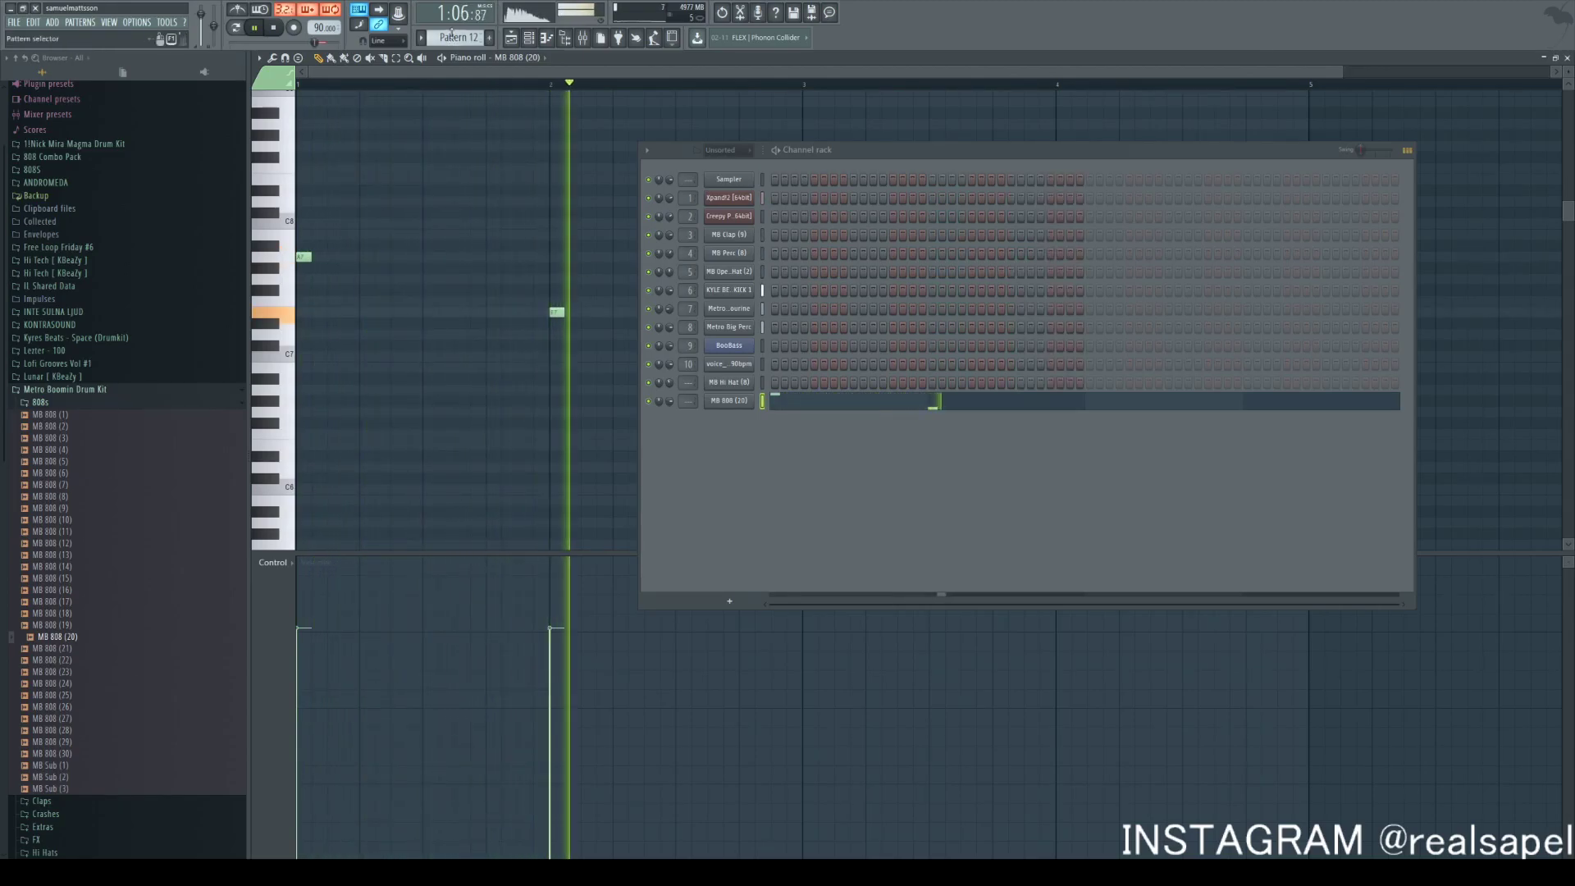
Lengthen both 808 notes to a full bar and duplicate the pair into bars 3 and 4
{"action": "key", "text": "F6"}
{"action": "key", "text": "space"}
{"action": "key", "text": "ctrl+a"}
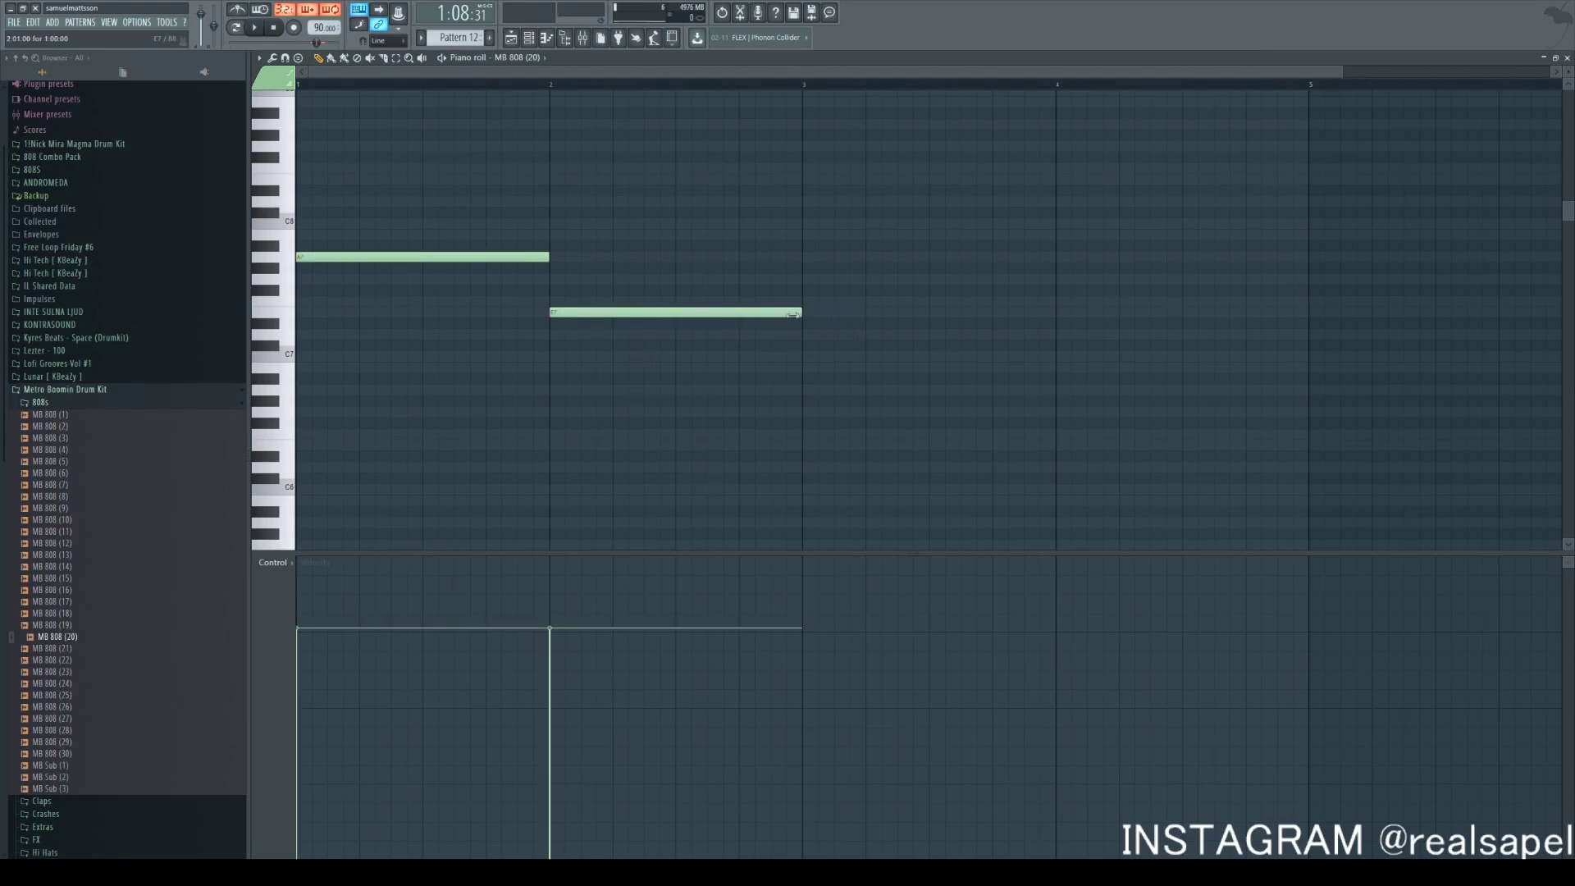
{"action": "key", "text": "ctrl+n"}
{"action": "key", "text": "Escape"}
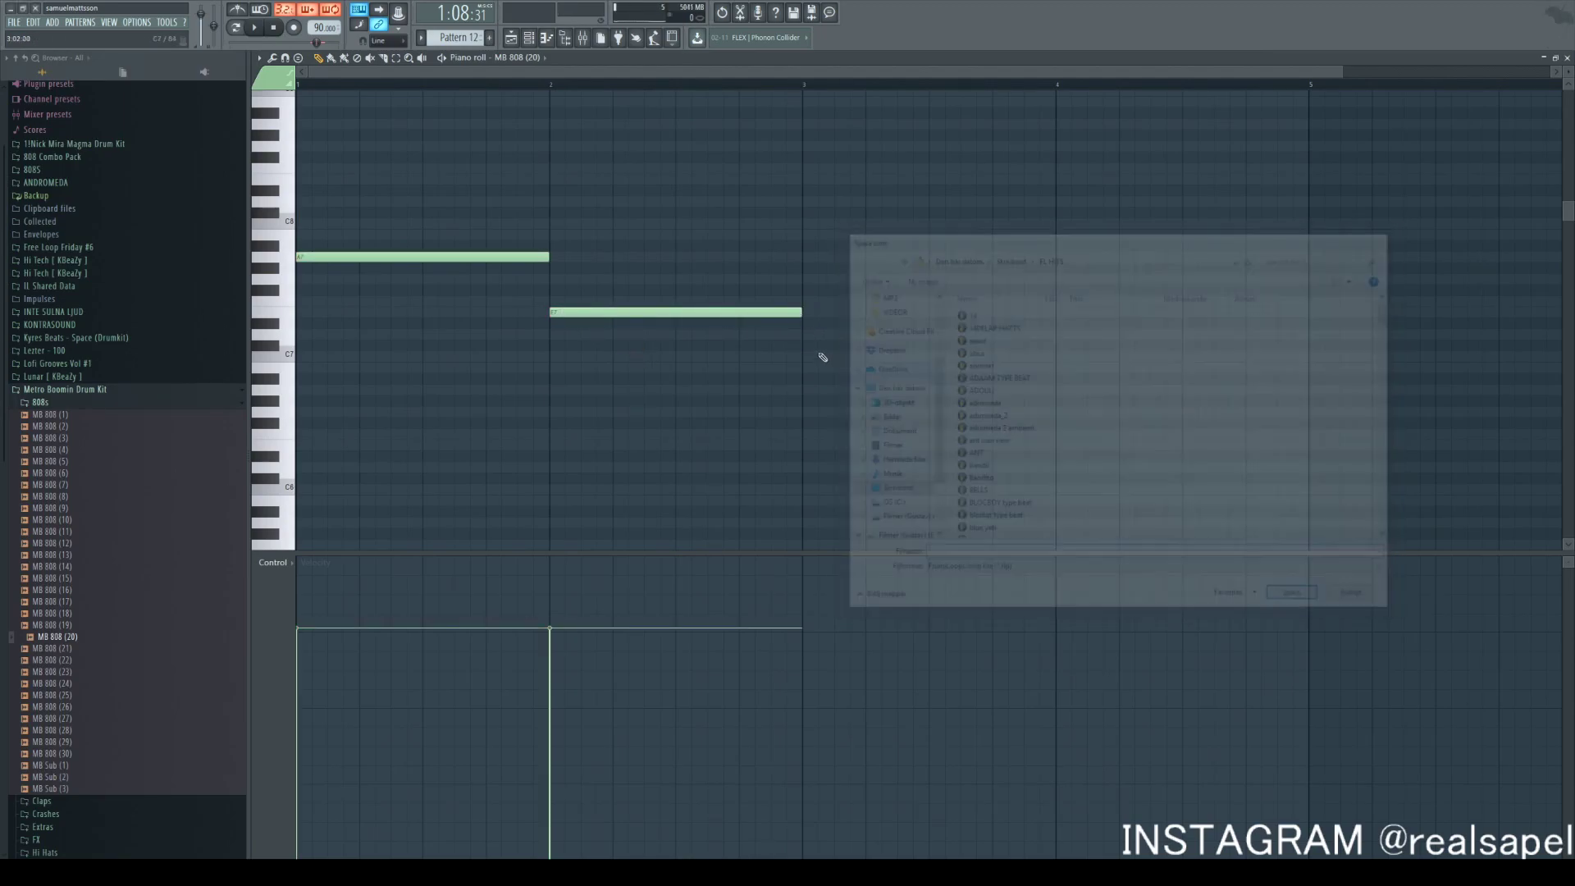
{"action": "key", "text": "ctrl+b"}
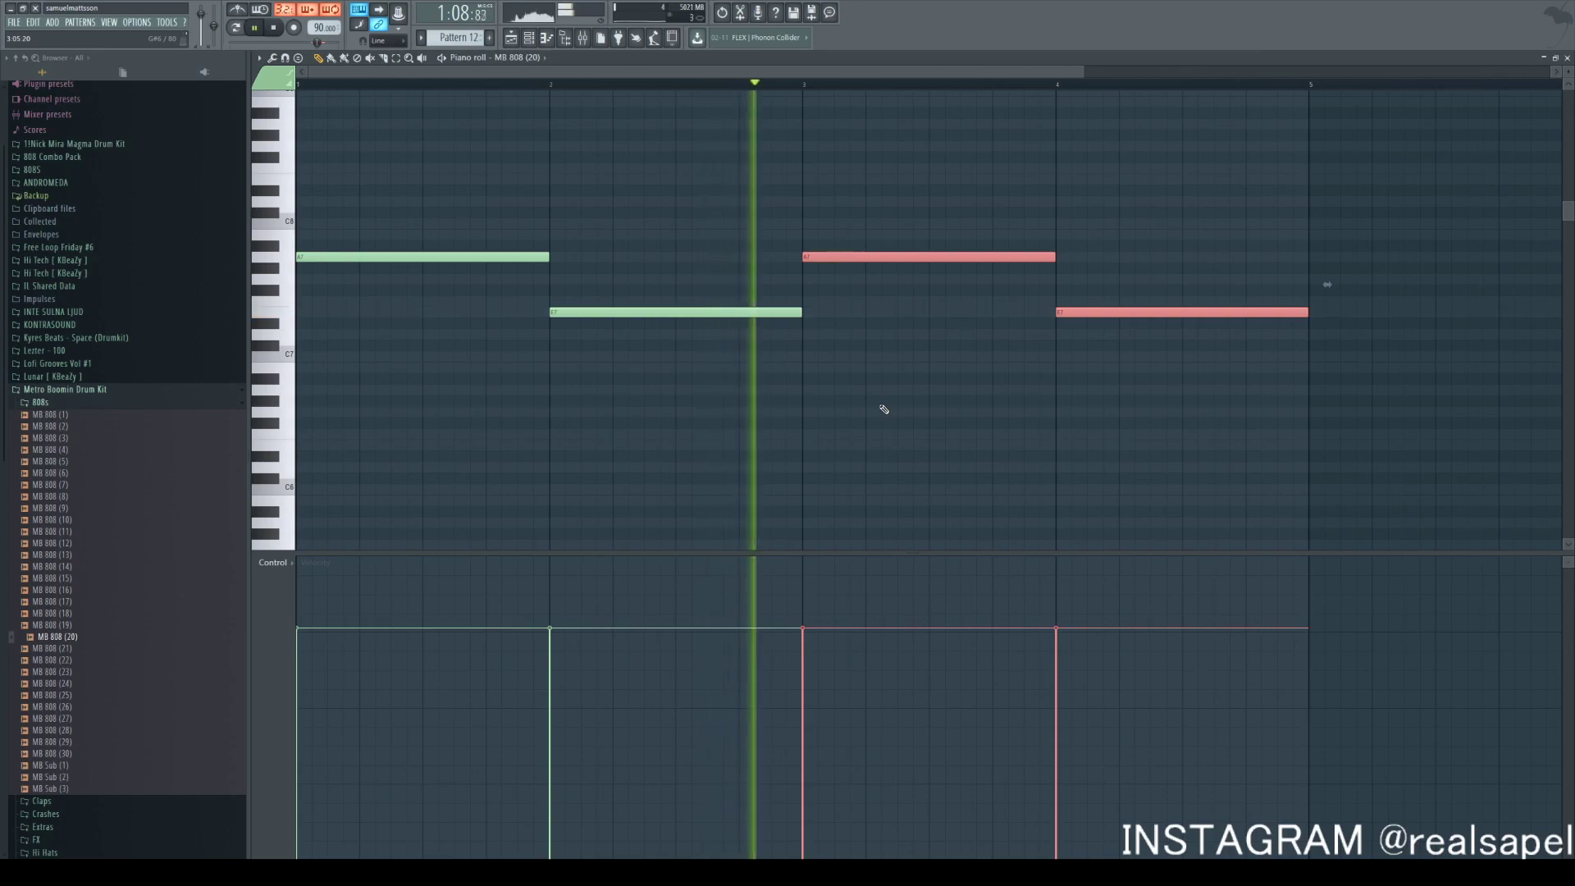
Transpose all four 808 notes down three octaves to alternating A4 and E4, checking the pitch with playback
{"action": "key", "text": "space"}
{"action": "key", "text": "ctrl+d"}
{"action": "key", "text": "ctrl+Down"}
{"action": "key", "text": "ctrl+Down"}
{"action": "key", "text": "space"}
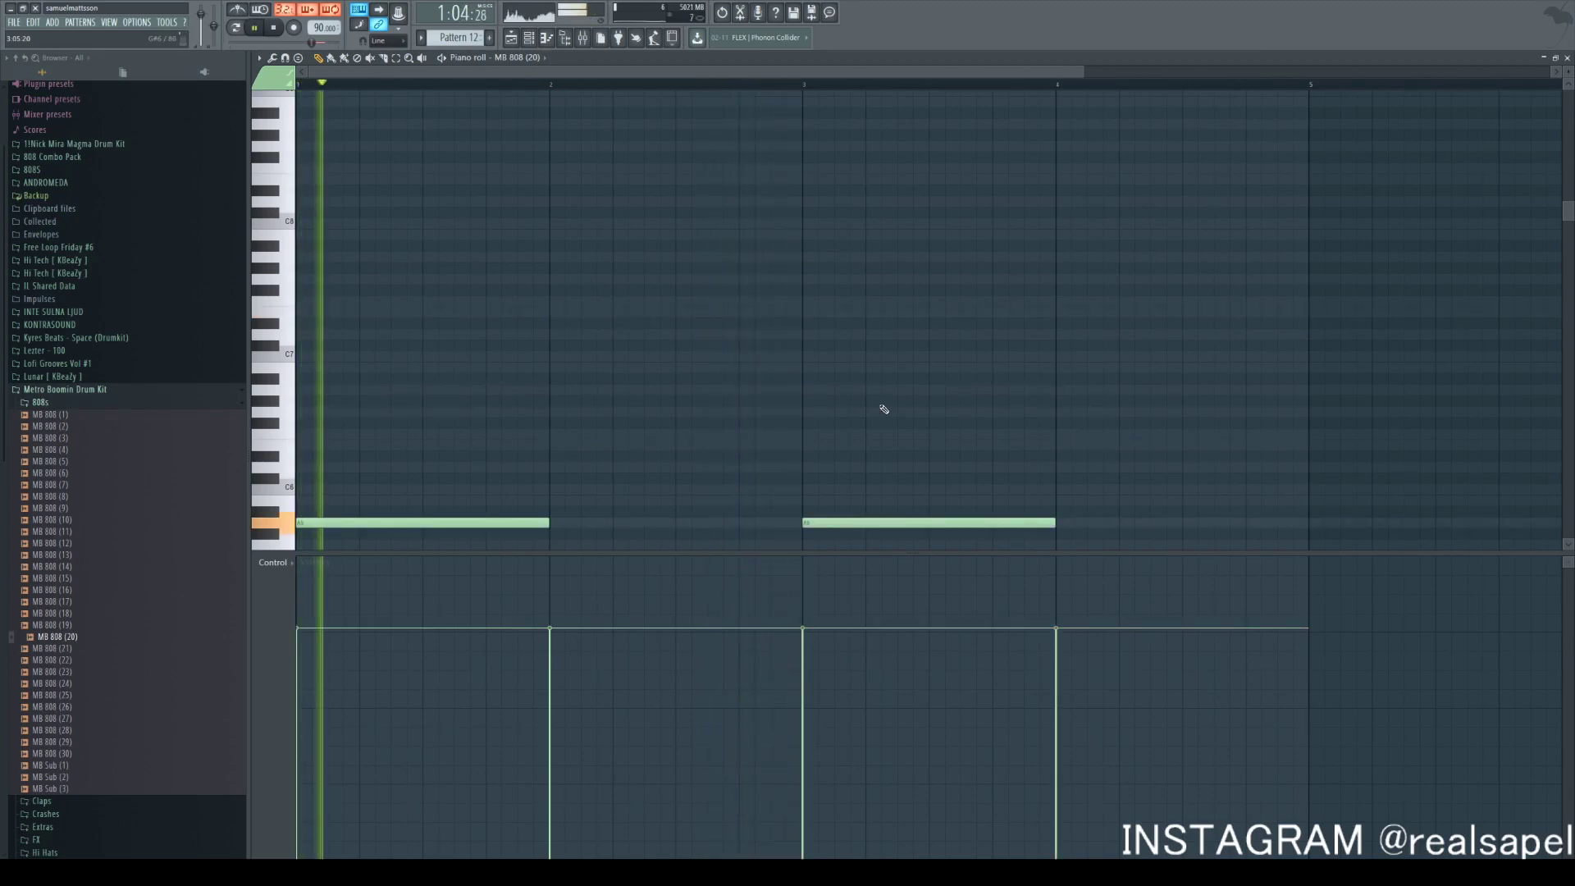
{"action": "key", "text": "space"}
{"action": "scroll", "coordinate": [862, 389], "scroll_direction": "down", "scroll_amount": 4}
{"action": "left_click", "coordinate": [634, 445], "text": "ctrl"}
{"action": "key", "text": "ctrl+d"}
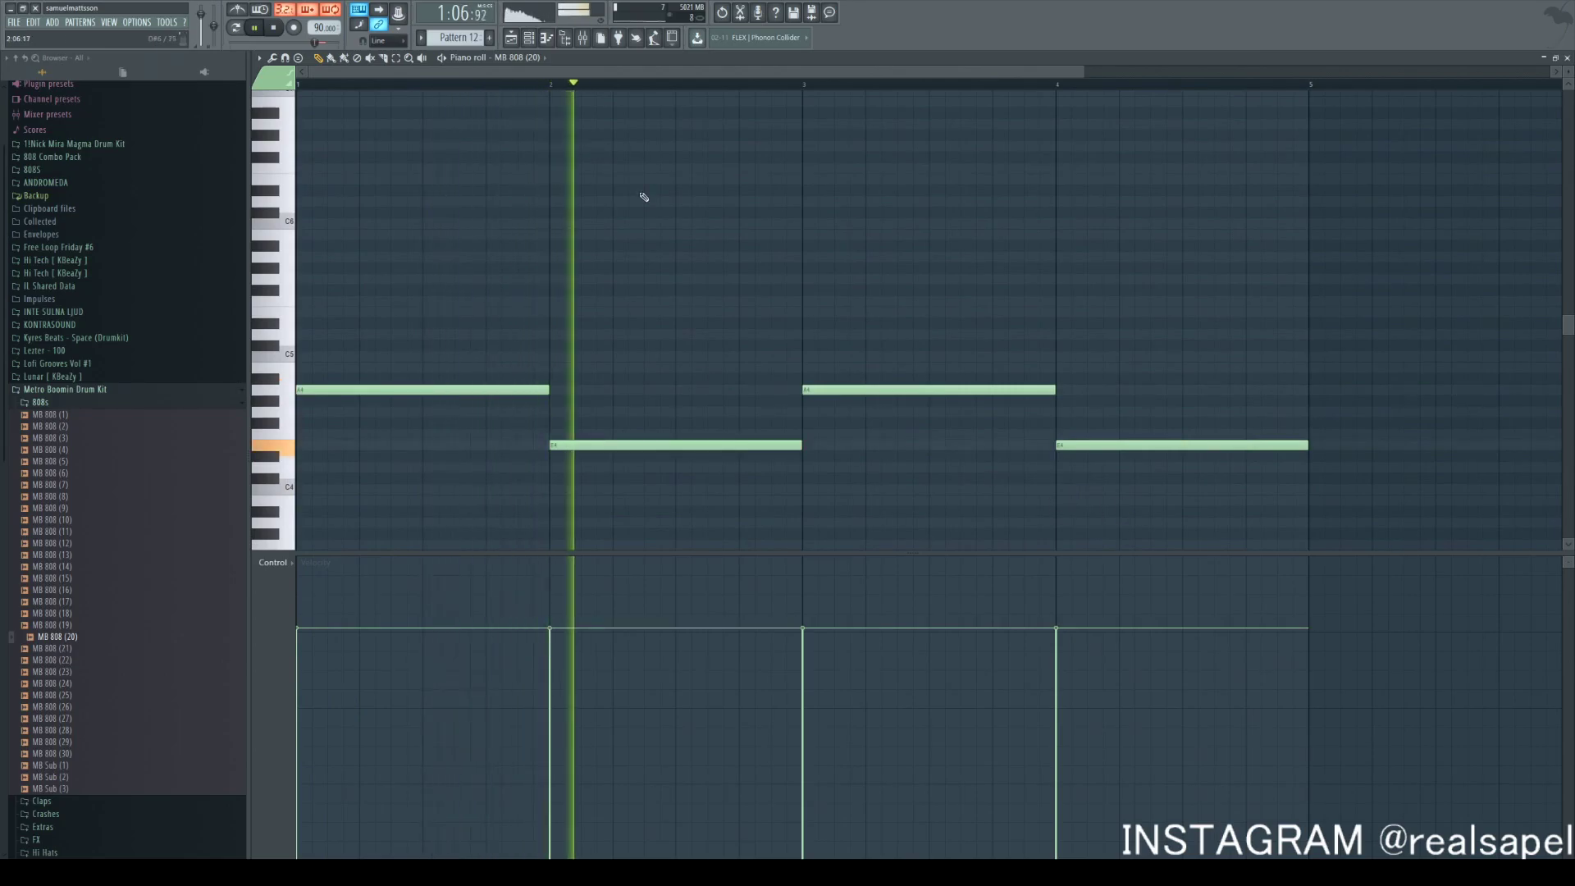
Replace the 808 channel's sample with MB 808 (19) and play it with the beat
{"action": "key", "text": "F6"}
{"action": "left_click", "coordinate": [732, 402]}
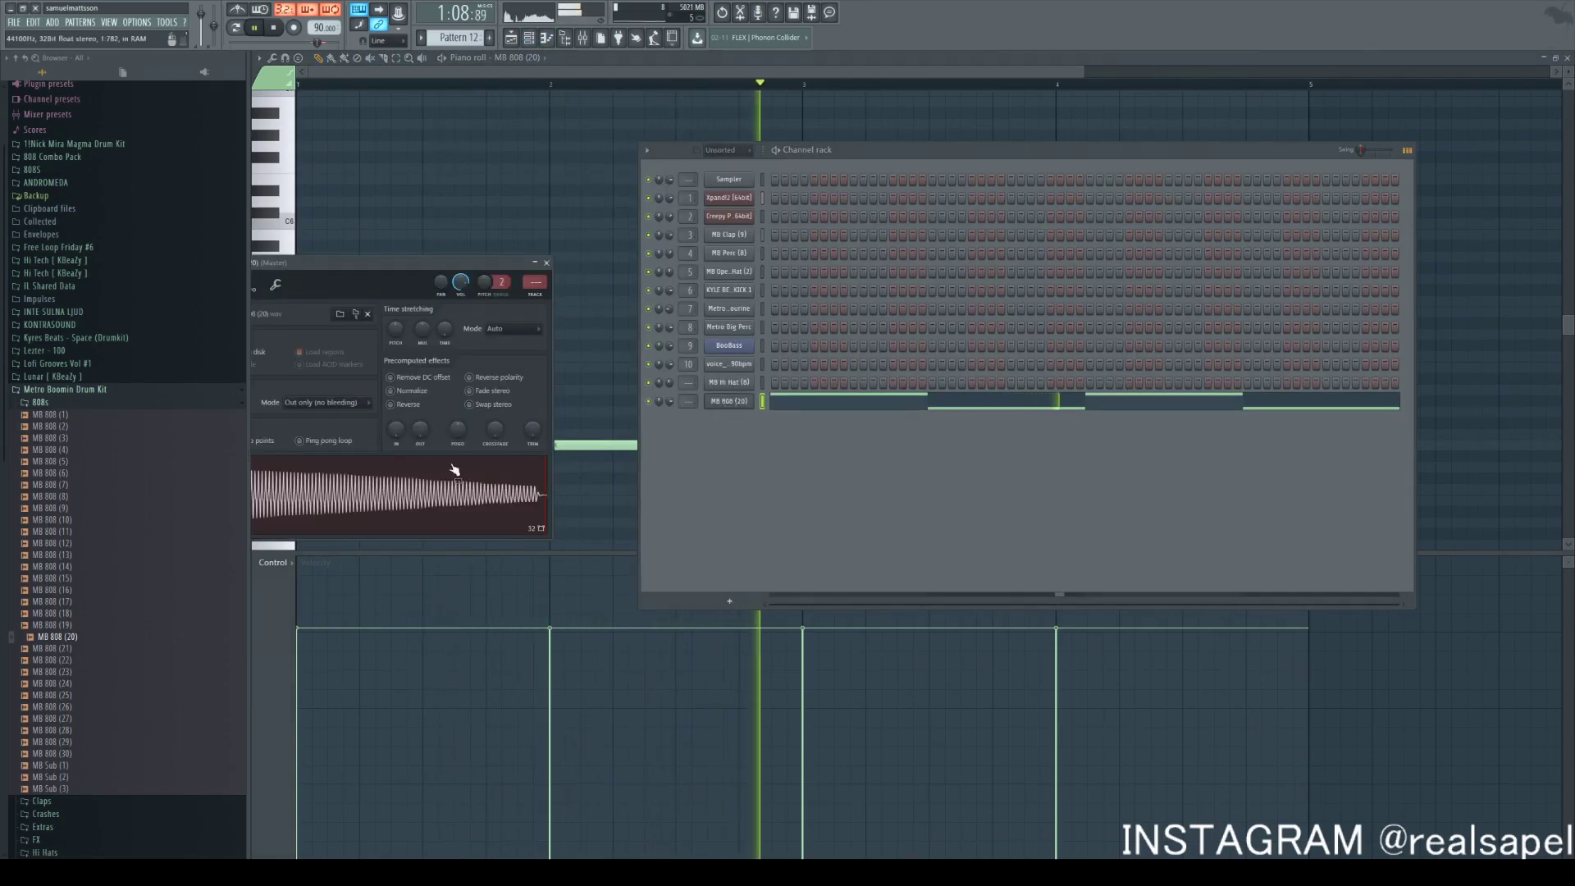
{"action": "left_click_drag", "start_coordinate": [410, 265], "coordinate": [497, 167]}
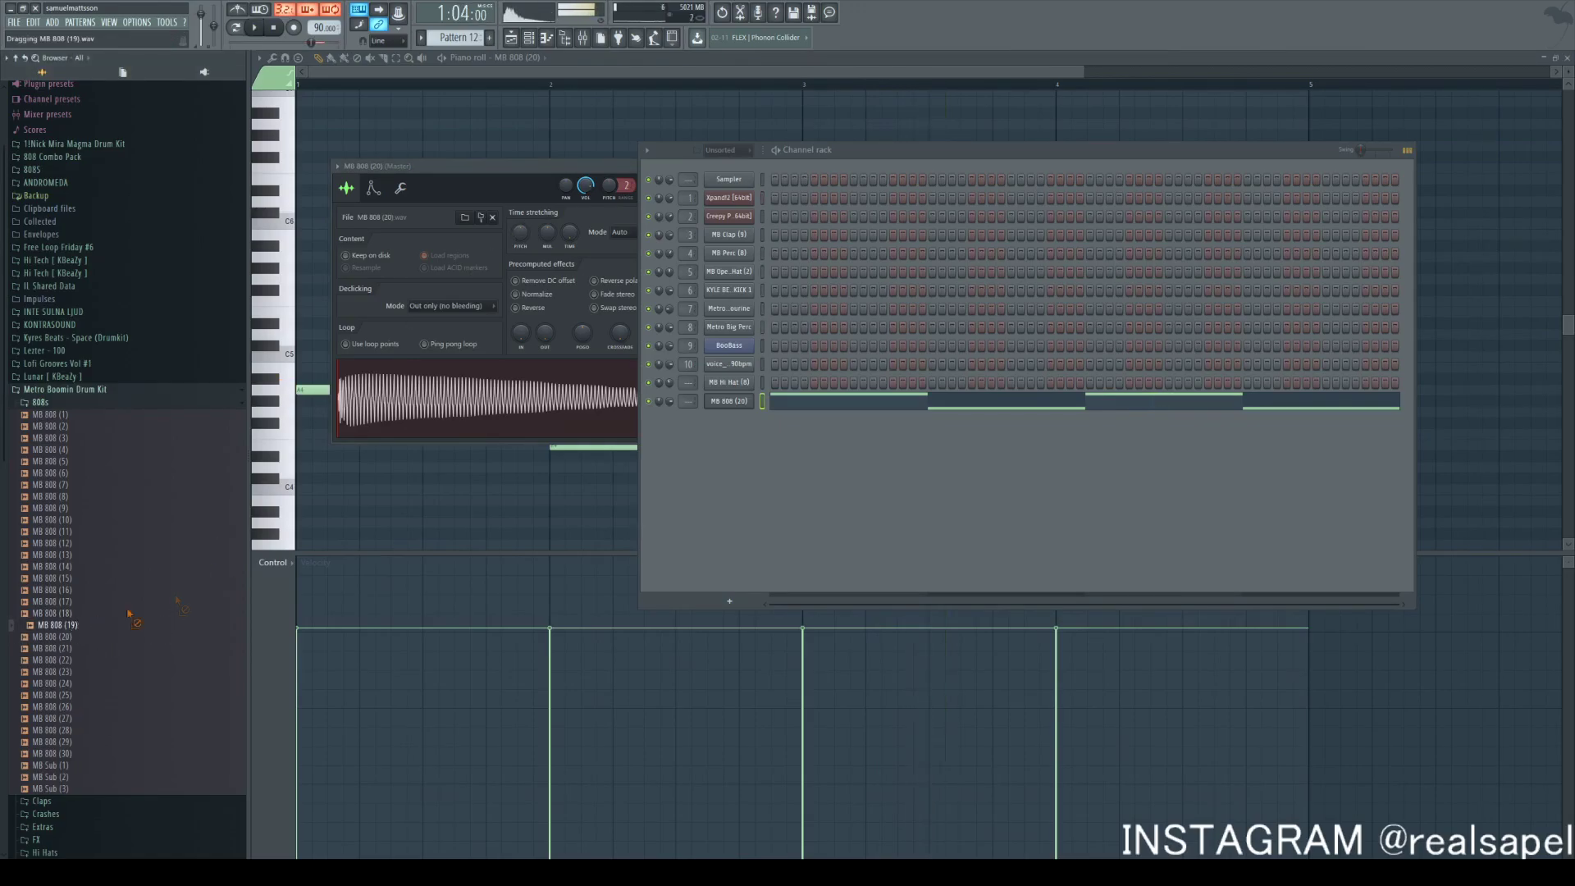
{"action": "left_click_drag", "start_coordinate": [693, 417], "coordinate": [724, 402]}
{"action": "left_click", "coordinate": [725, 402]}
{"action": "key", "text": "space"}
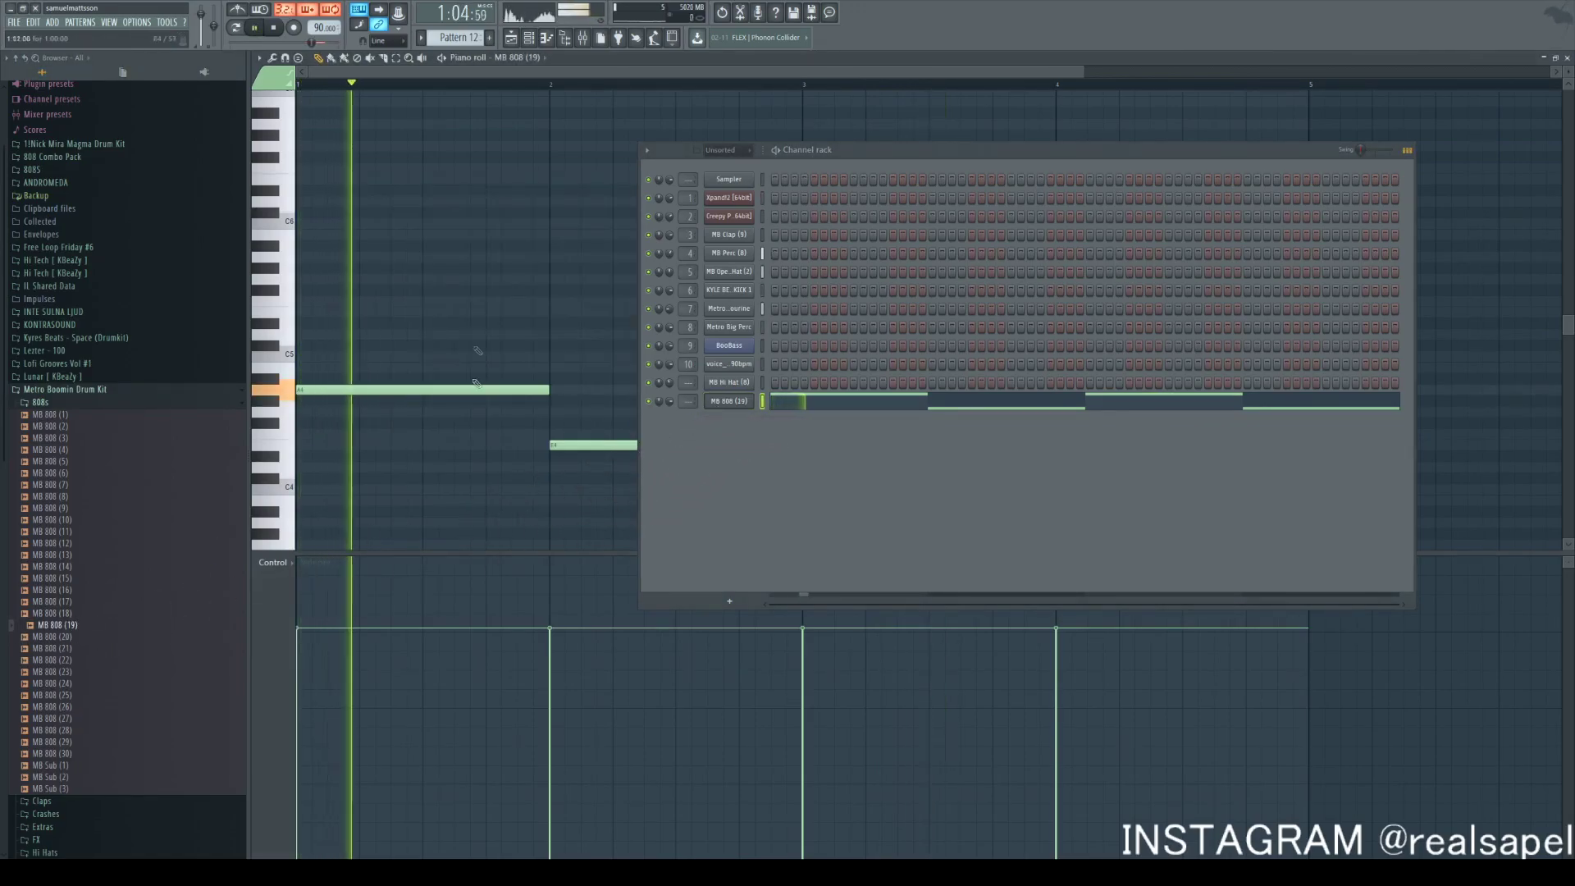
Route the 808 channel to mixer insert 17 and load Fruity Parametric EQ 2 in its first slot
{"action": "left_click", "coordinate": [582, 37]}
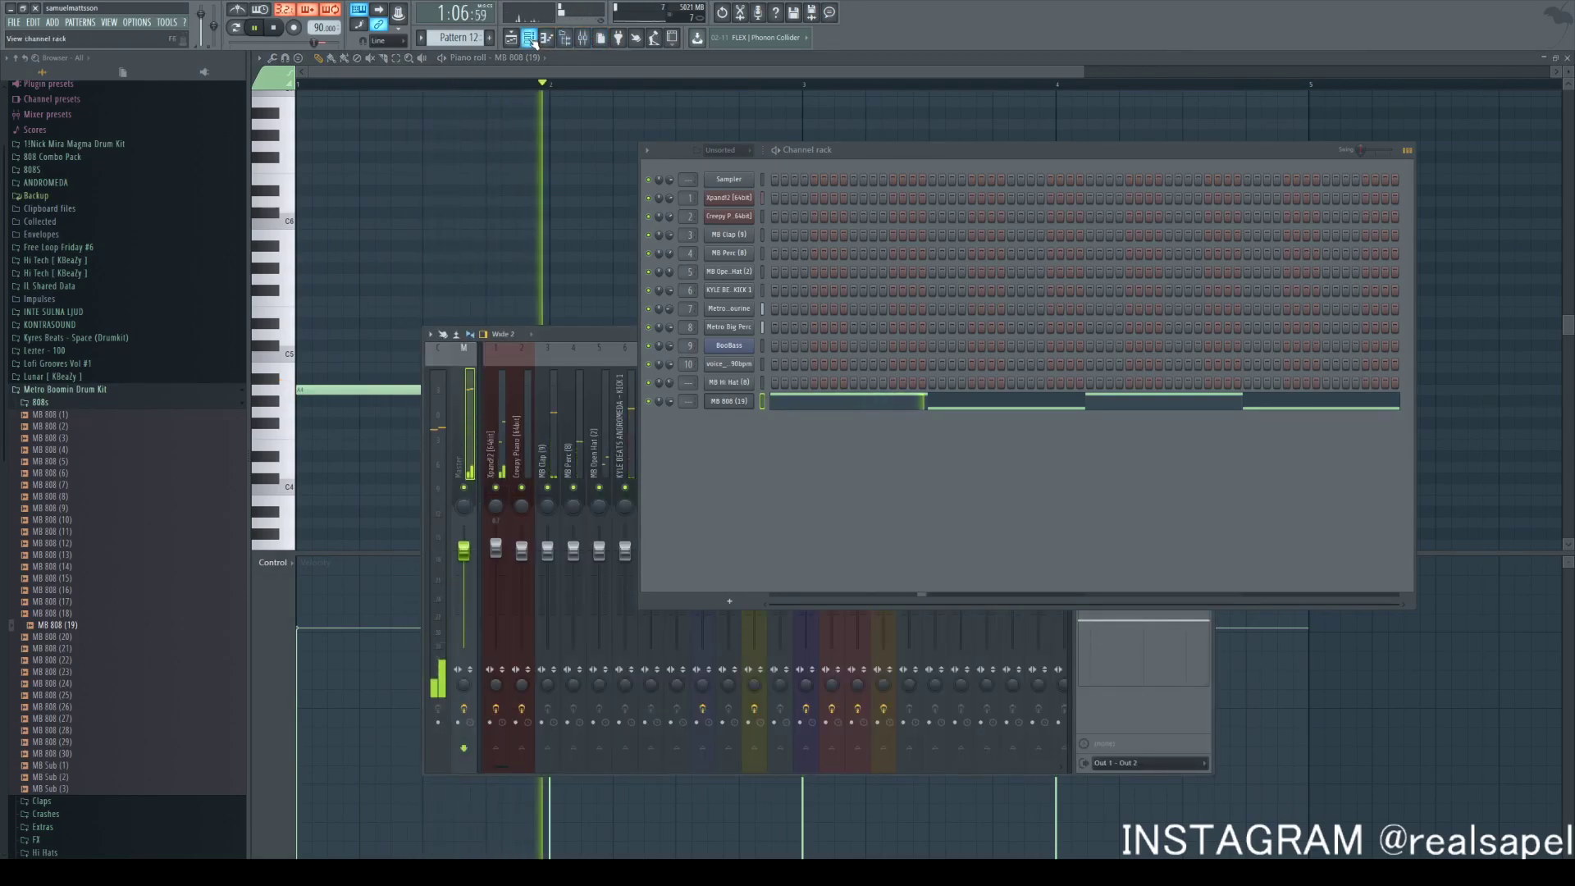
{"action": "left_click", "coordinate": [582, 38]}
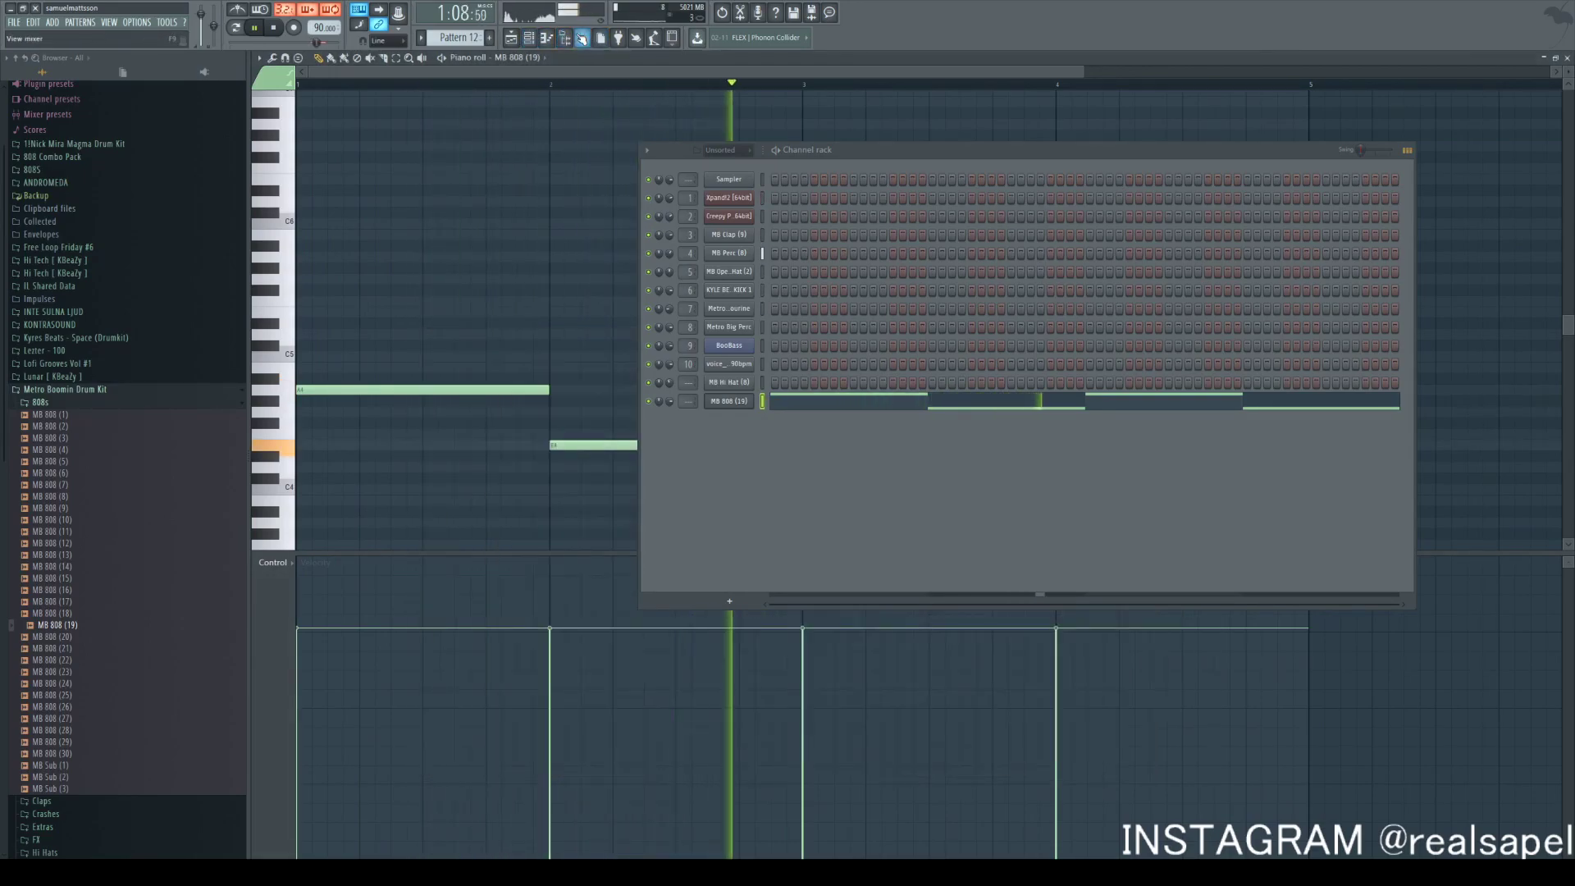
{"action": "left_click", "coordinate": [583, 39]}
{"action": "left_click", "coordinate": [546, 39]}
{"action": "left_click", "coordinate": [911, 425]}
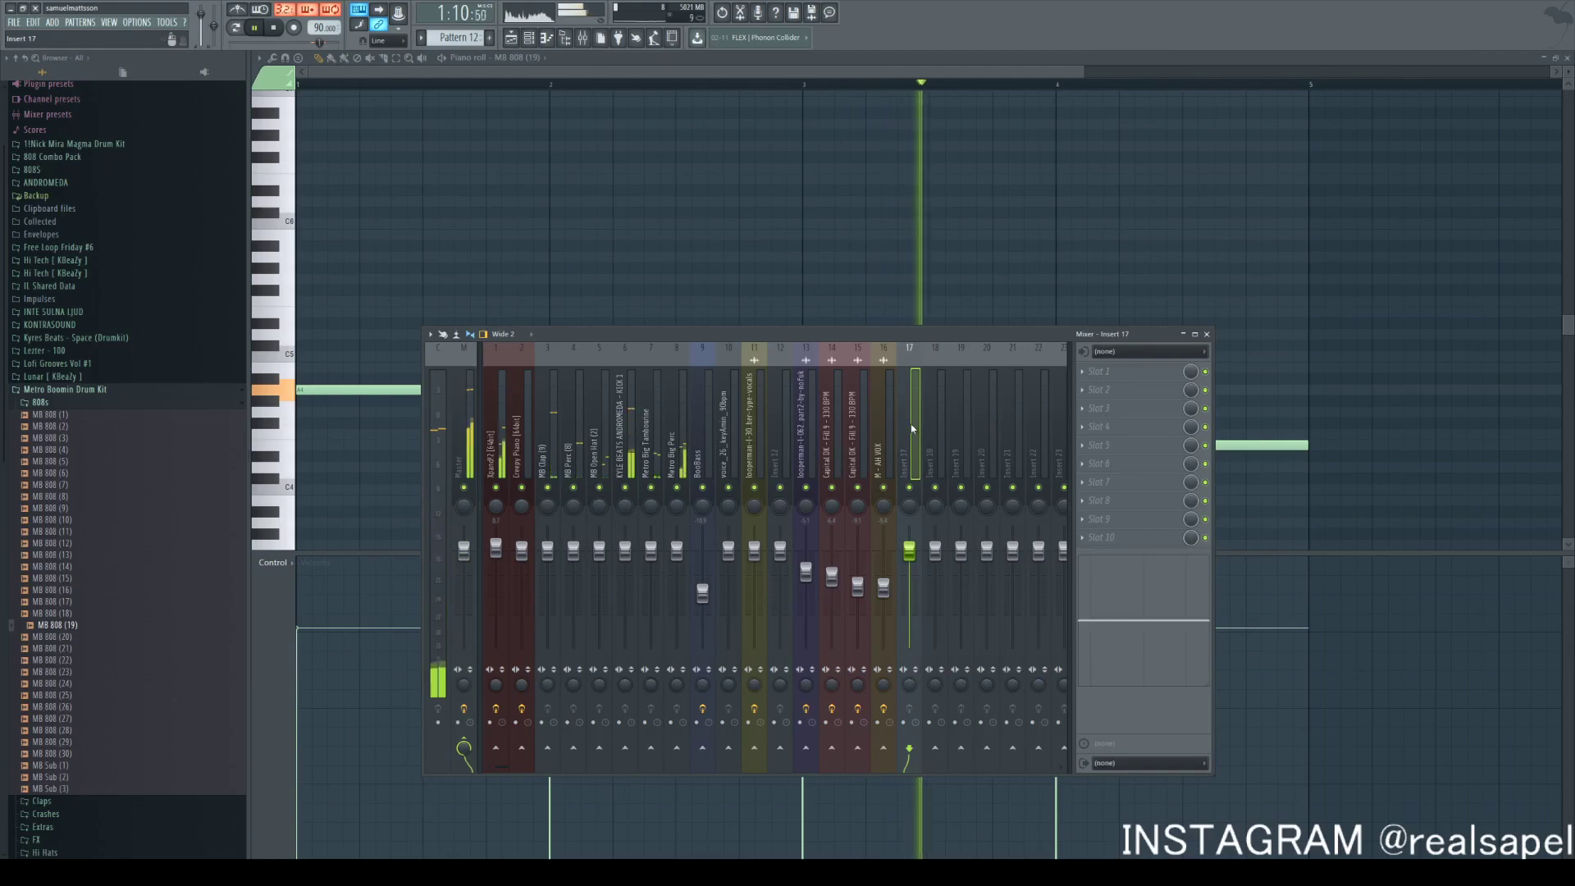
{"action": "left_click", "coordinate": [1133, 371]}
{"action": "left_click", "coordinate": [1271, 525]}
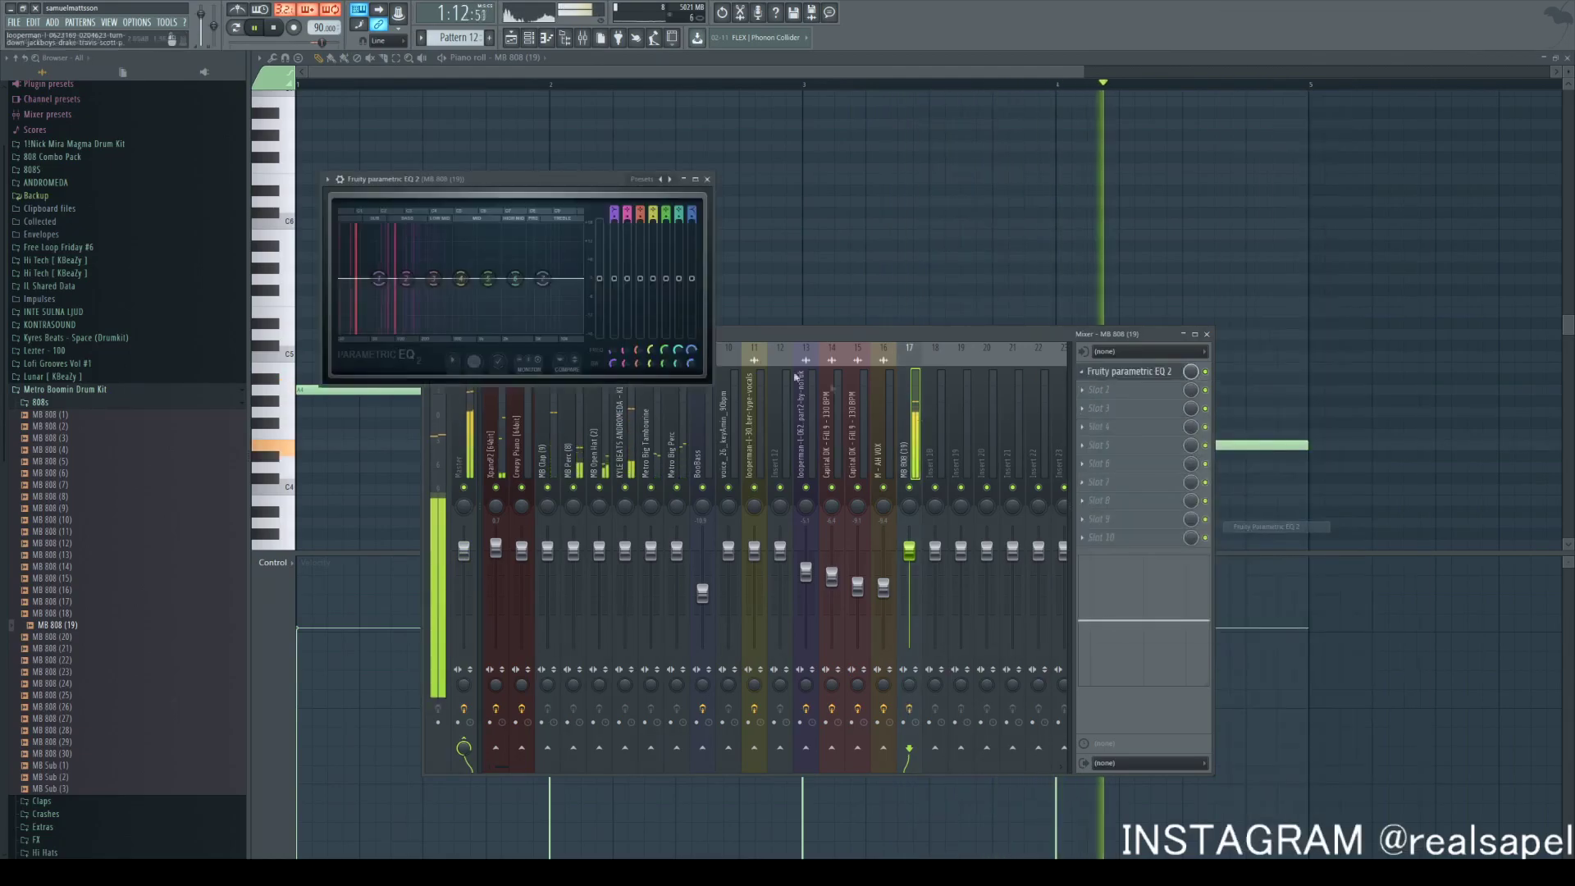
Cut the 808's highs with the EQ's top band and lower the second band slightly at the lowest frequencies
{"action": "left_click_drag", "start_coordinate": [542, 279], "coordinate": [487, 332]}
{"action": "key", "text": "space"}
{"action": "left_click_drag", "start_coordinate": [407, 279], "coordinate": [345, 294]}
{"action": "right_click", "coordinate": [775, 195]}
{"action": "key", "text": "space"}
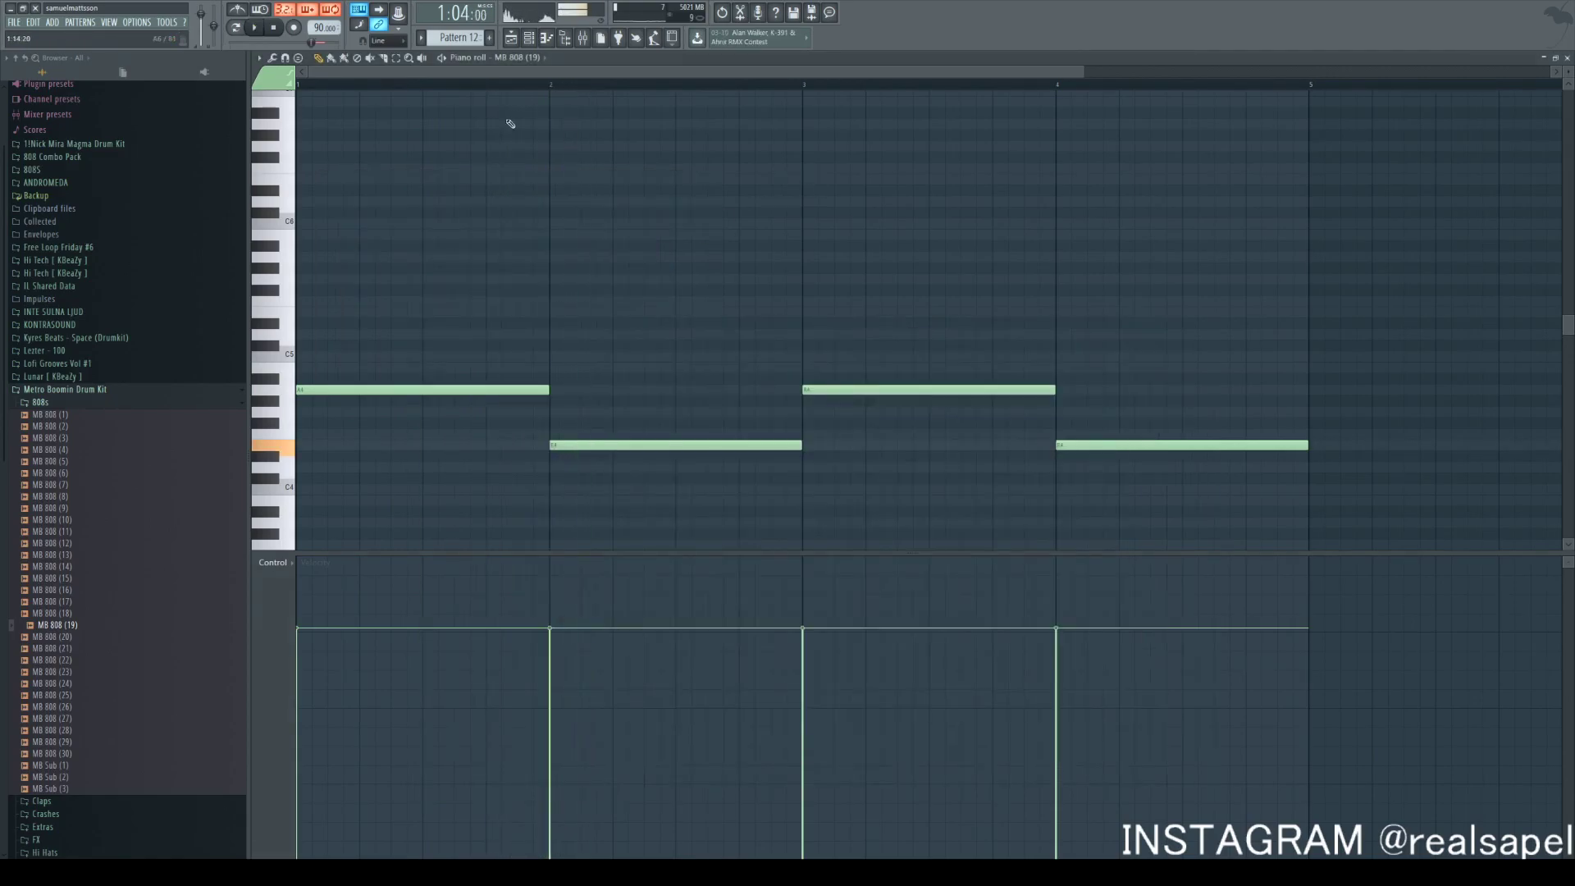
Shorten the first A4 808 note to ten steps and fill the rest of bar 1 with a second A4 note
{"action": "key", "text": "space"}
{"action": "left_click_drag", "start_coordinate": [548, 390], "coordinate": [453, 389]}
{"action": "left_click", "coordinate": [459, 389]}
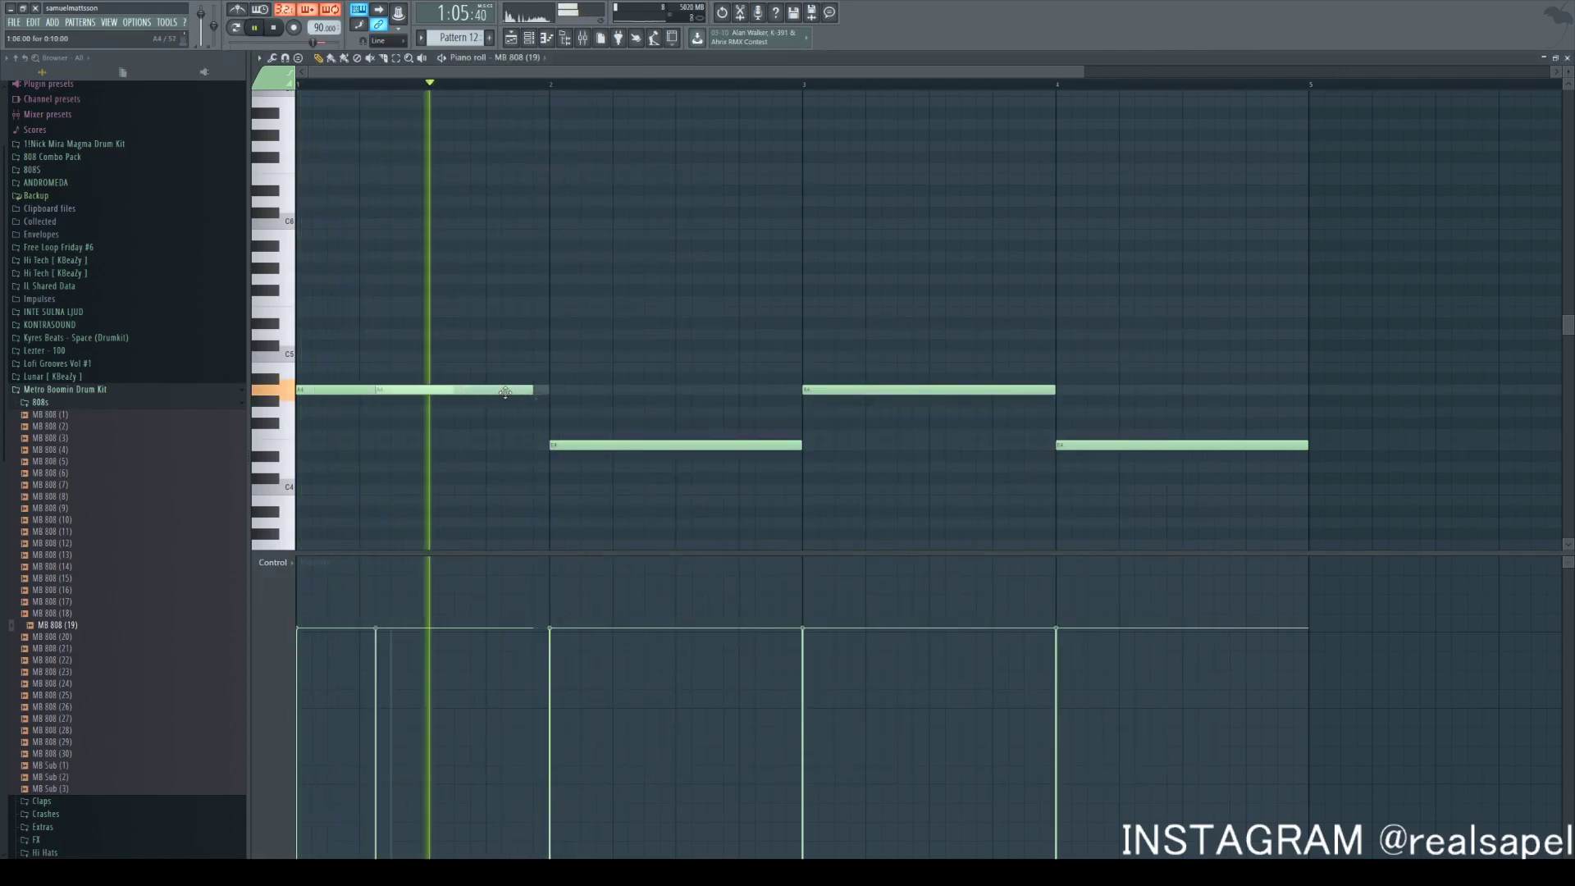
{"action": "left_click_drag", "start_coordinate": [610, 390], "coordinate": [549, 390]}
{"action": "key", "text": "space"}
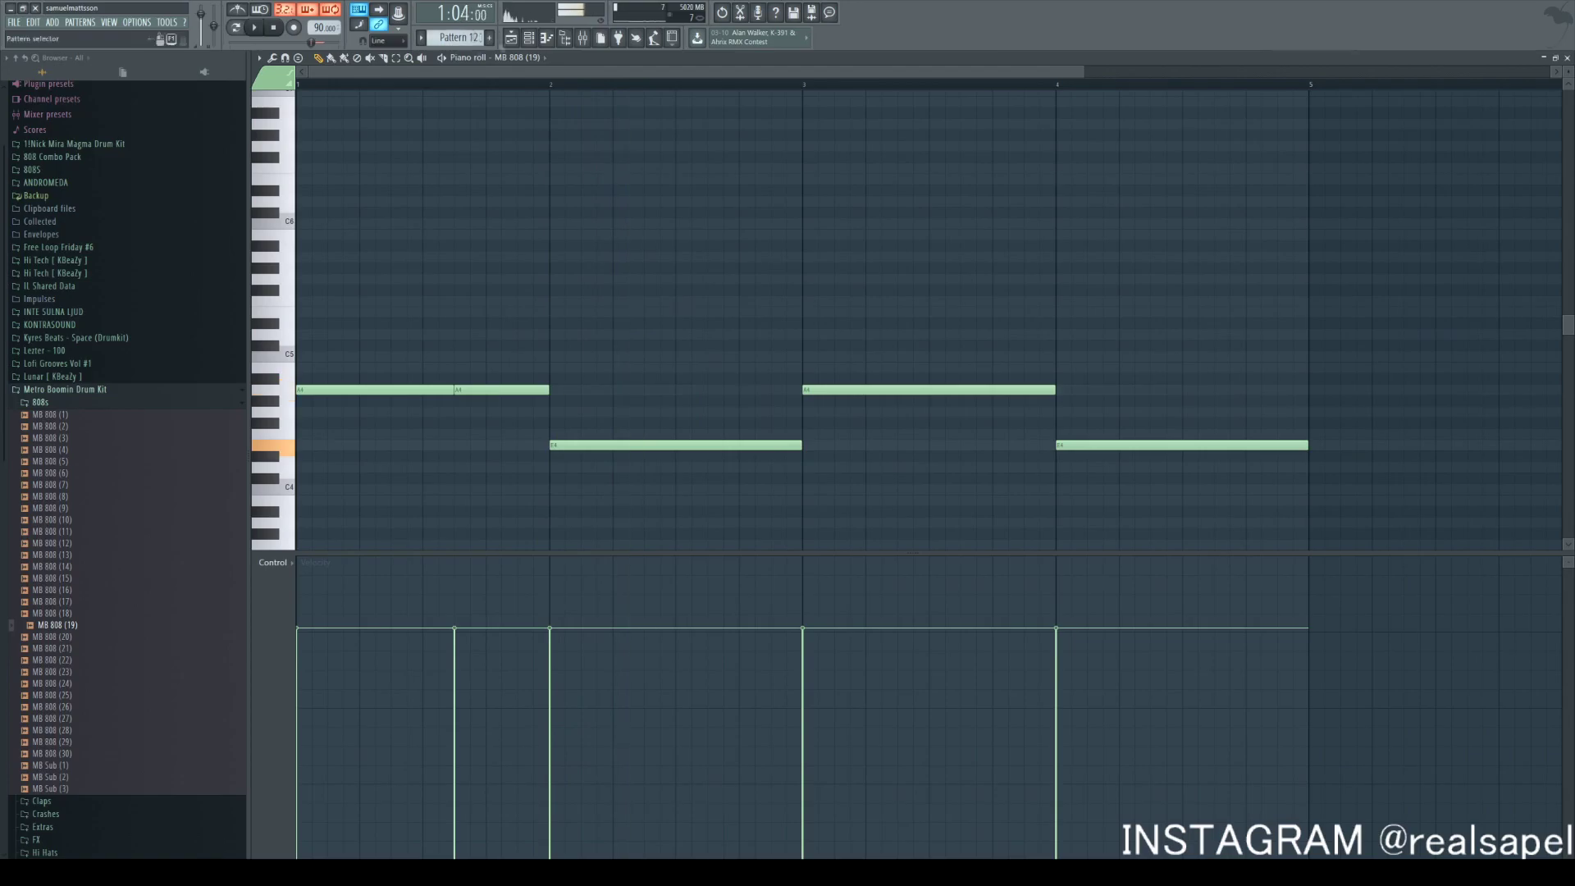
Lower the 808's mixer track volume while the pattern plays
{"action": "key", "text": "F6"}
{"action": "right_click", "coordinate": [746, 401]}
{"action": "key", "text": "Escape"}
{"action": "key", "text": "space"}
{"action": "key", "text": "F9"}
{"action": "key", "text": "F6"}
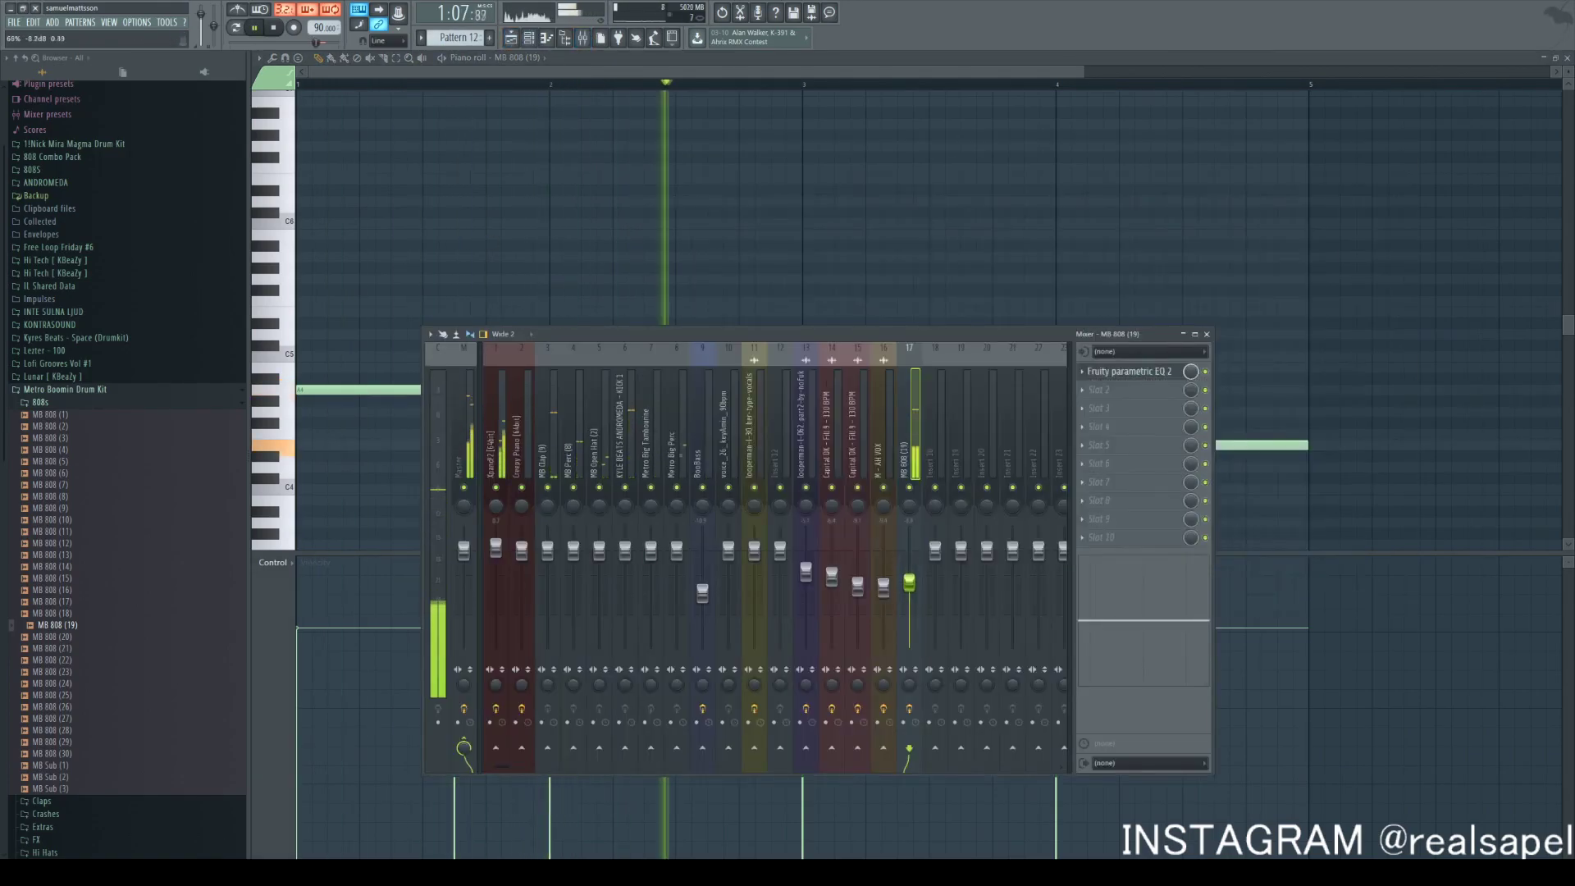
{"action": "key", "text": "F9"}
Duplicate the first two 808 bars into bars 3 and 4 and divide bar 3 into A4 notes of 6, 6 and 4 steps
{"action": "right_click", "coordinate": [1294, 444]}
{"action": "right_click", "coordinate": [1017, 390]}
{"action": "left_click_drag", "start_coordinate": [939, 482], "coordinate": [591, 351], "text": "ctrl"}
{"action": "left_click", "coordinate": [423, 390]}
{"action": "key", "text": "ctrl+a"}
{"action": "key", "text": "ctrl+b"}
{"action": "right_click", "coordinate": [966, 390]}
{"action": "left_click_drag", "start_coordinate": [960, 390], "coordinate": [907, 394]}
{"action": "left_click", "coordinate": [908, 391]}
{"action": "left_click", "coordinate": [997, 390]}
Clear the bar 25 time selection, play the arrangement from there, and raise the 808's mixer track volume
{"action": "key", "text": "F5"}
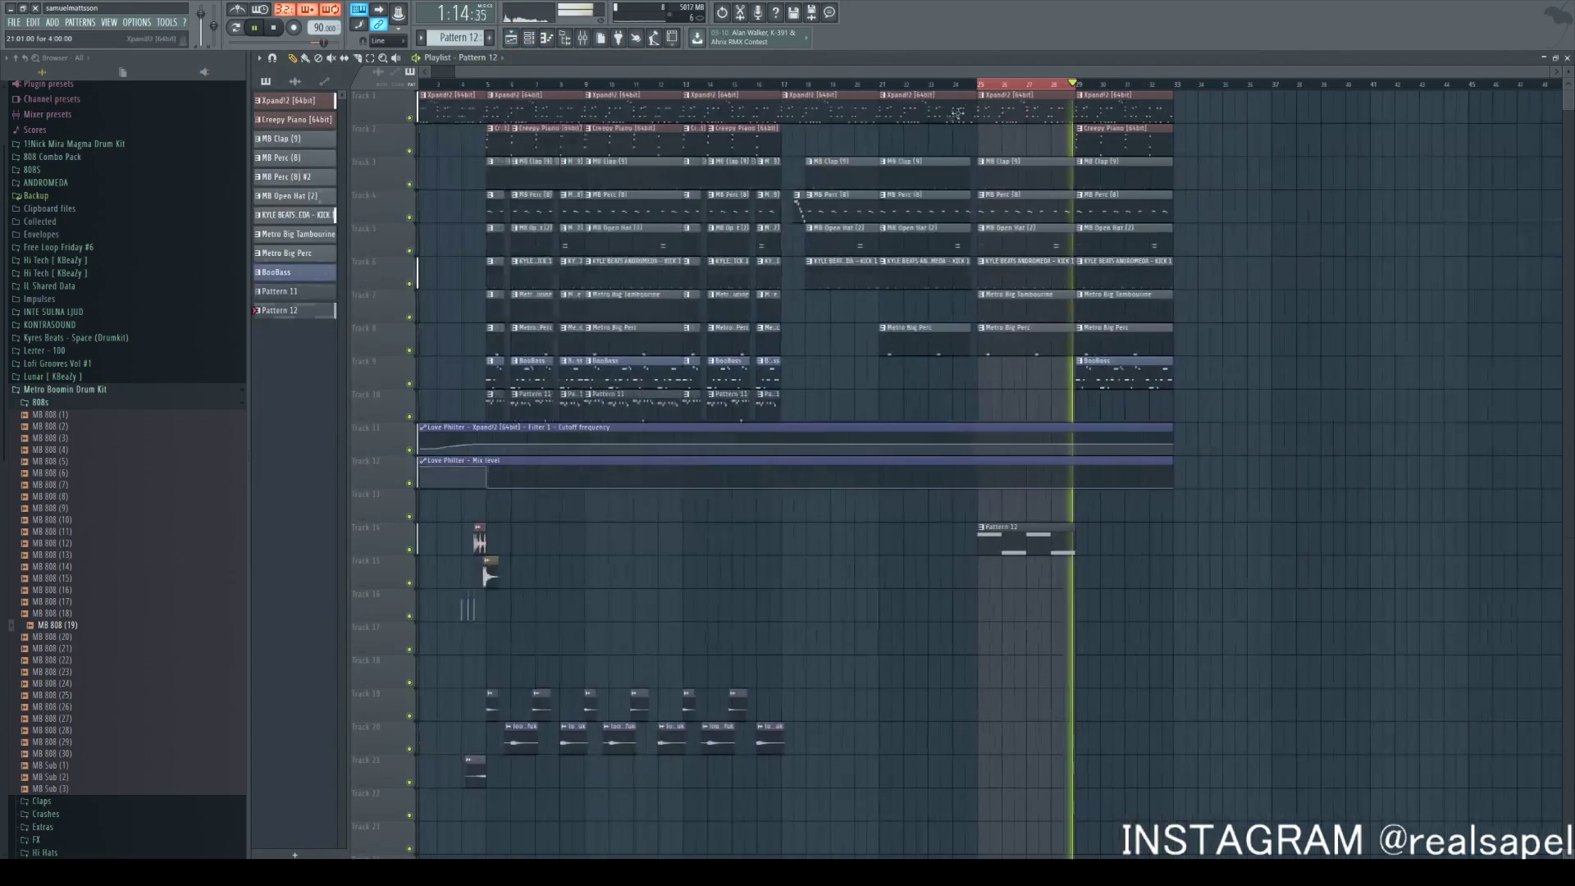
{"action": "left_click", "coordinate": [977, 87], "text": "ctrl"}
{"action": "left_click", "coordinate": [969, 87]}
{"action": "scroll", "coordinate": [968, 92], "scroll_direction": "up", "scroll_amount": 2}
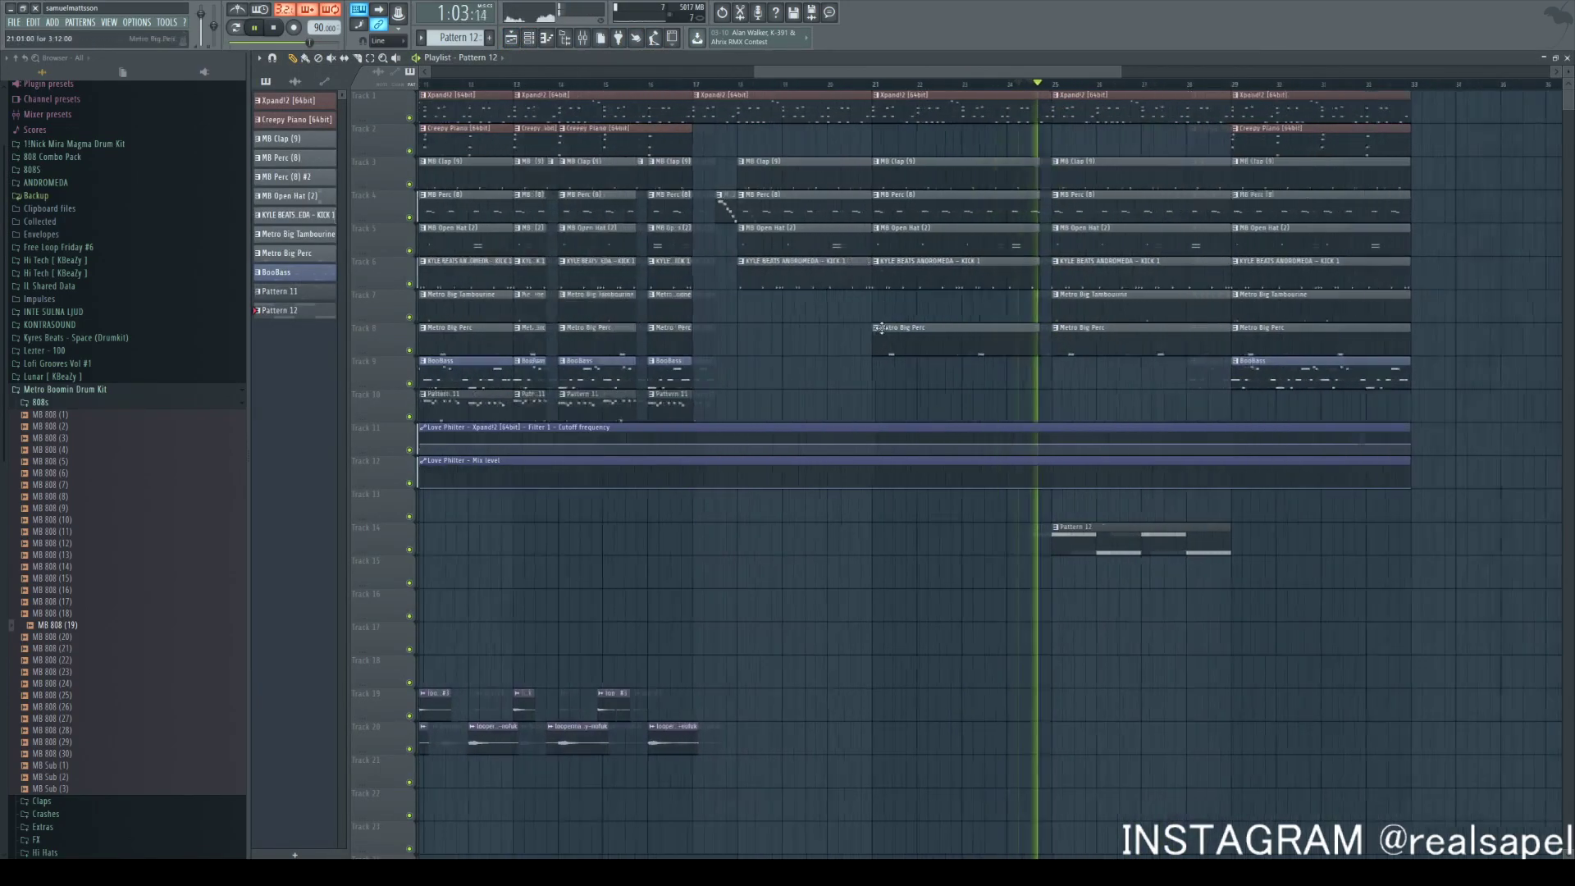
{"action": "scroll", "coordinate": [1262, 455], "scroll_direction": "down", "scroll_amount": 1}
{"action": "scroll", "coordinate": [1260, 456], "scroll_direction": "down", "scroll_amount": 4}
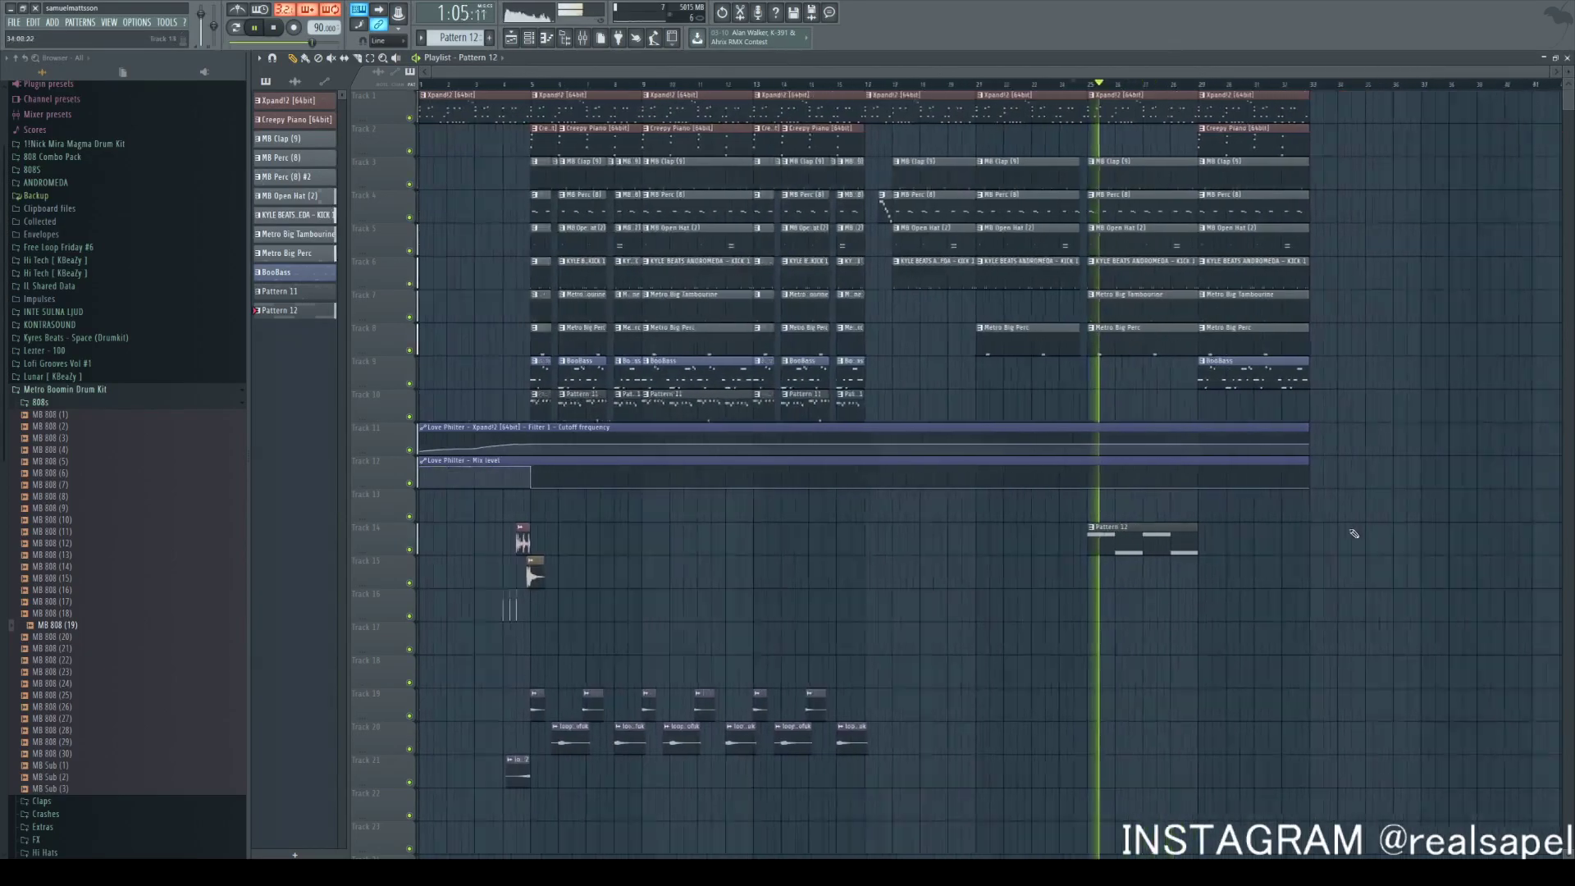
{"action": "key", "text": "F9"}
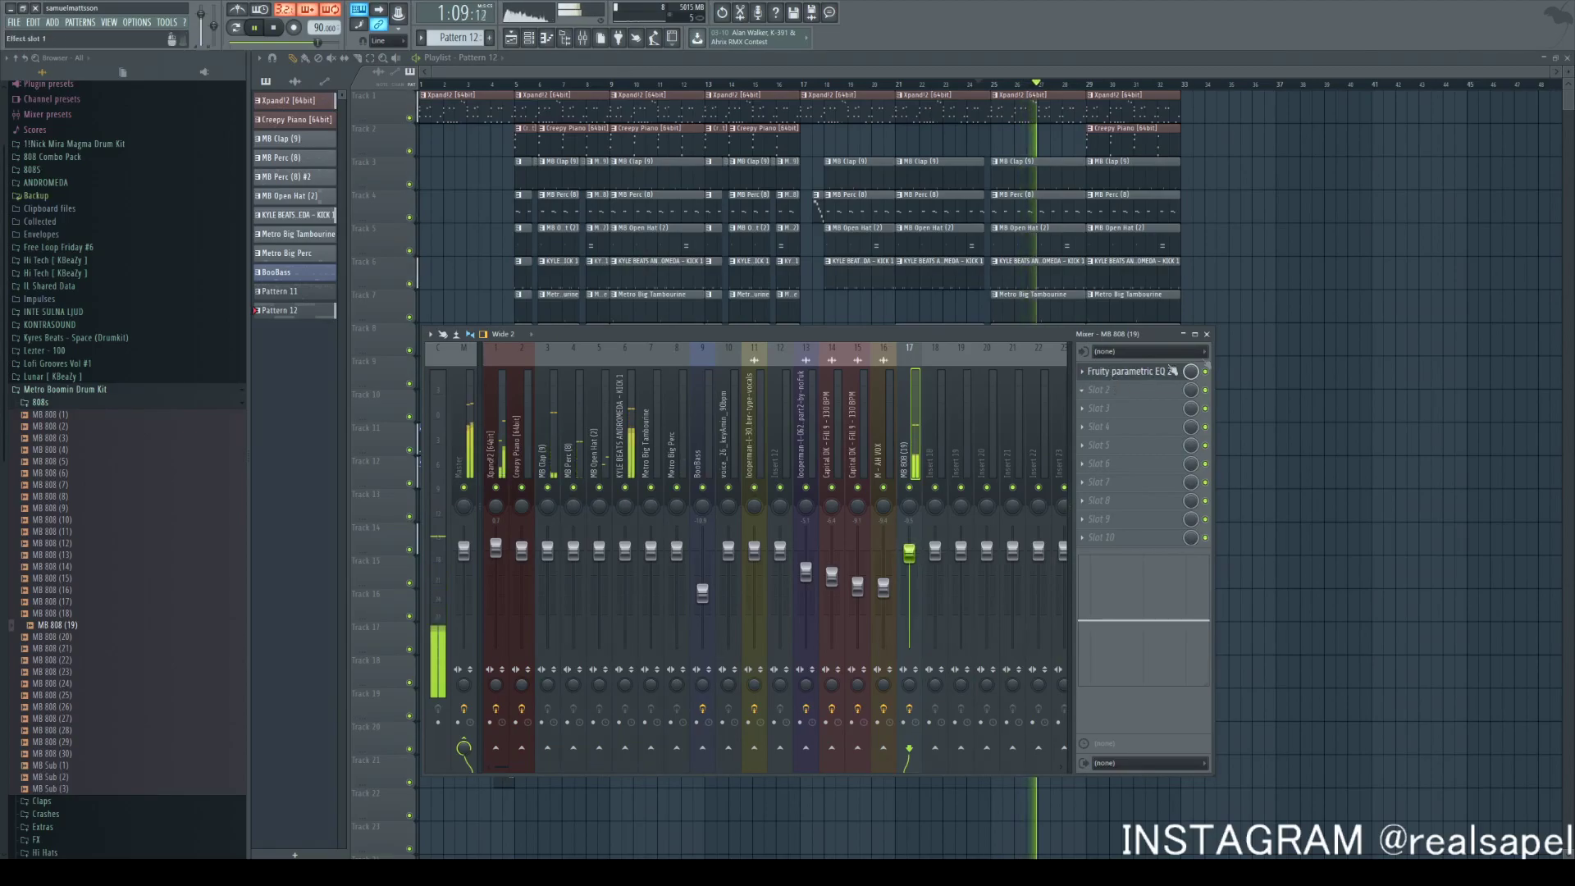
{"action": "key", "text": "F9"}
{"action": "key", "text": "space"}
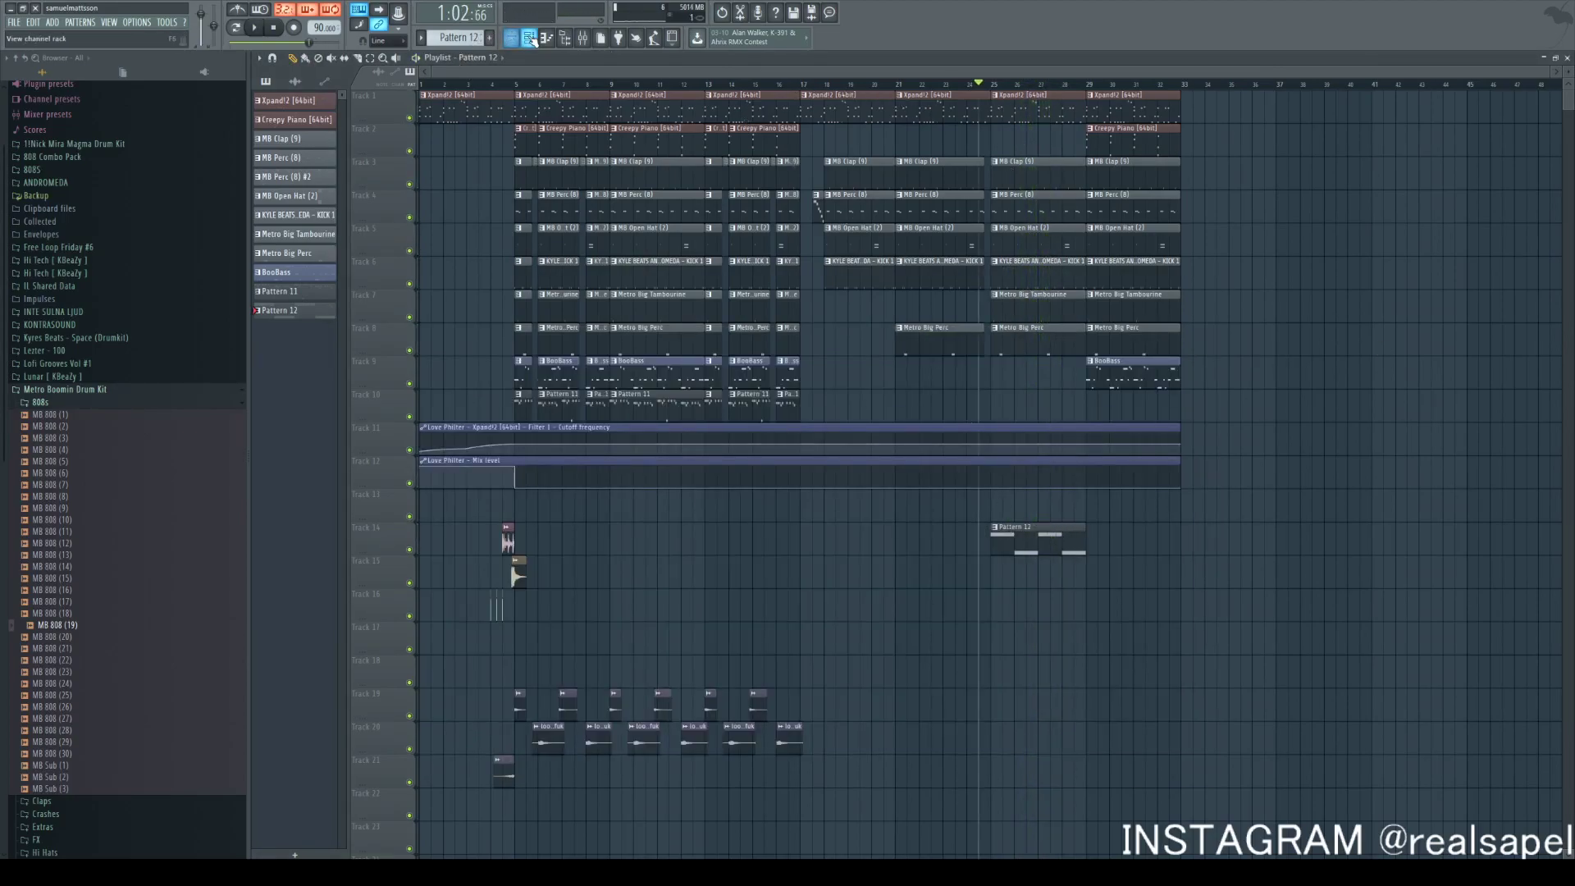
Enable the 808 channel's volume envelope and turn down its decay, sustain and release
{"action": "left_click", "coordinate": [529, 38]}
{"action": "key", "text": "space"}
{"action": "left_click", "coordinate": [728, 401]}
{"action": "left_click", "coordinate": [373, 188]}
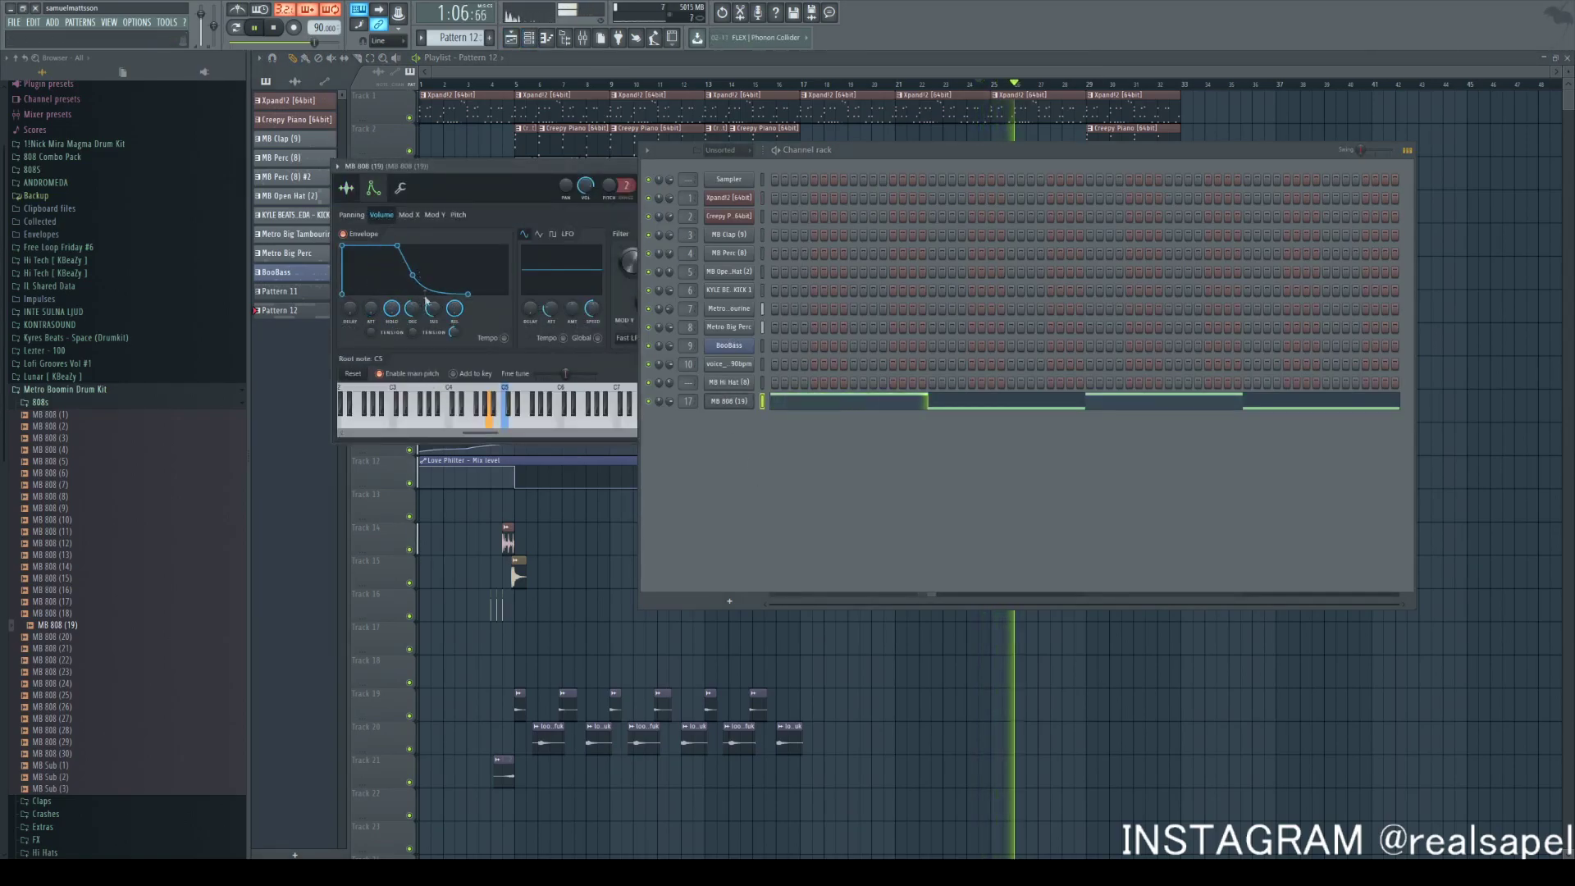
{"action": "left_click", "coordinate": [574, 153]}
{"action": "key", "text": "ctrl+z"}
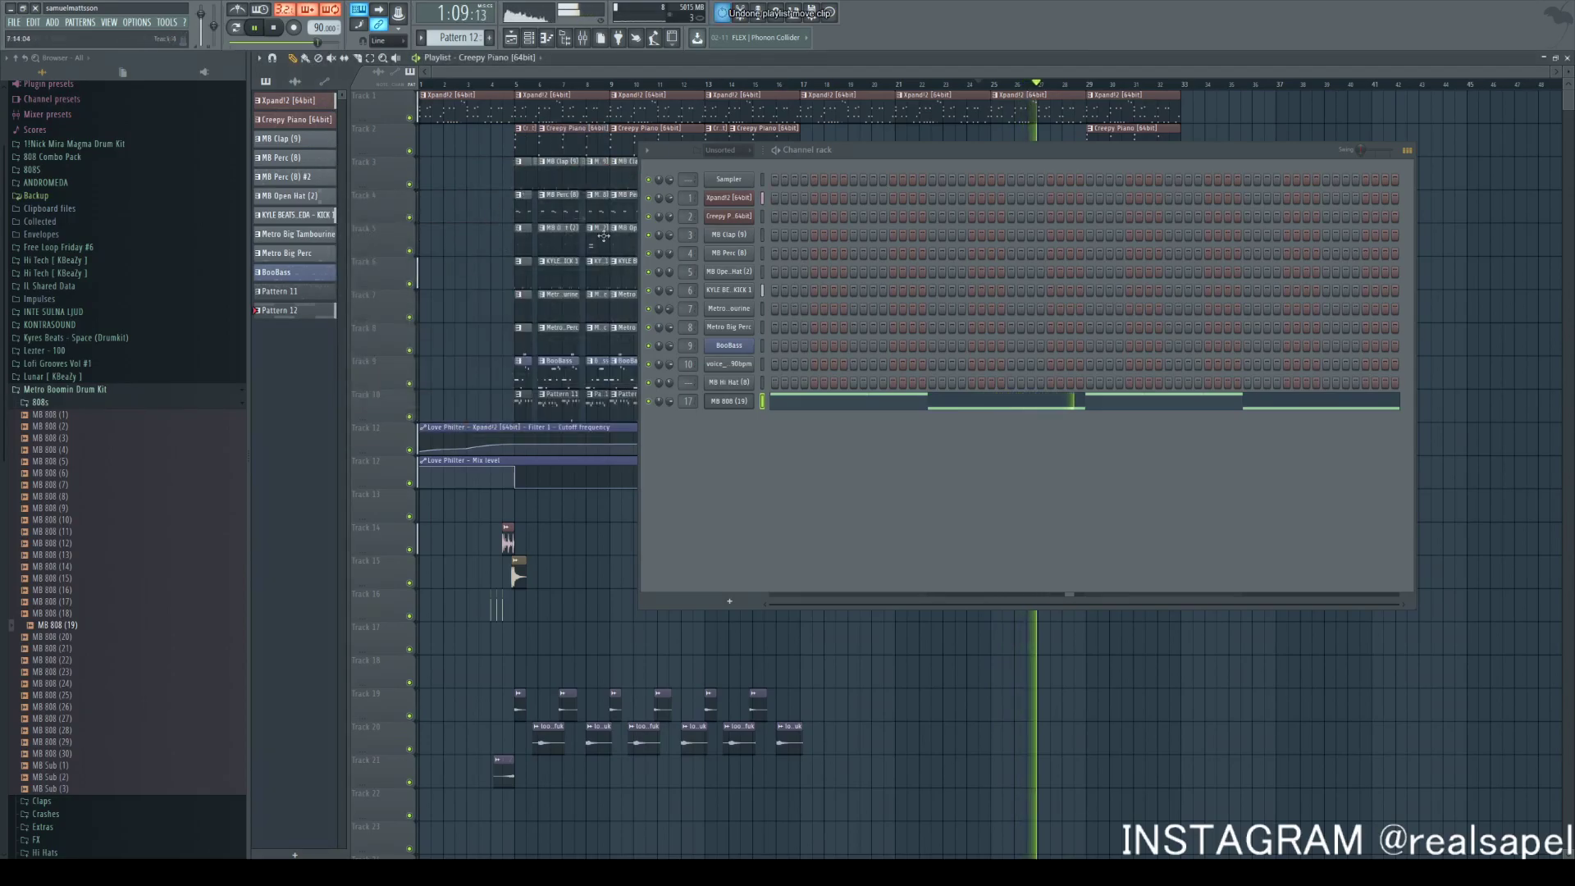
Open Pattern 12's 808 notes and shorten the first A4 note in bar 1 to three steps
{"action": "left_click", "coordinate": [539, 45]}
{"action": "double_click", "coordinate": [1061, 560]}
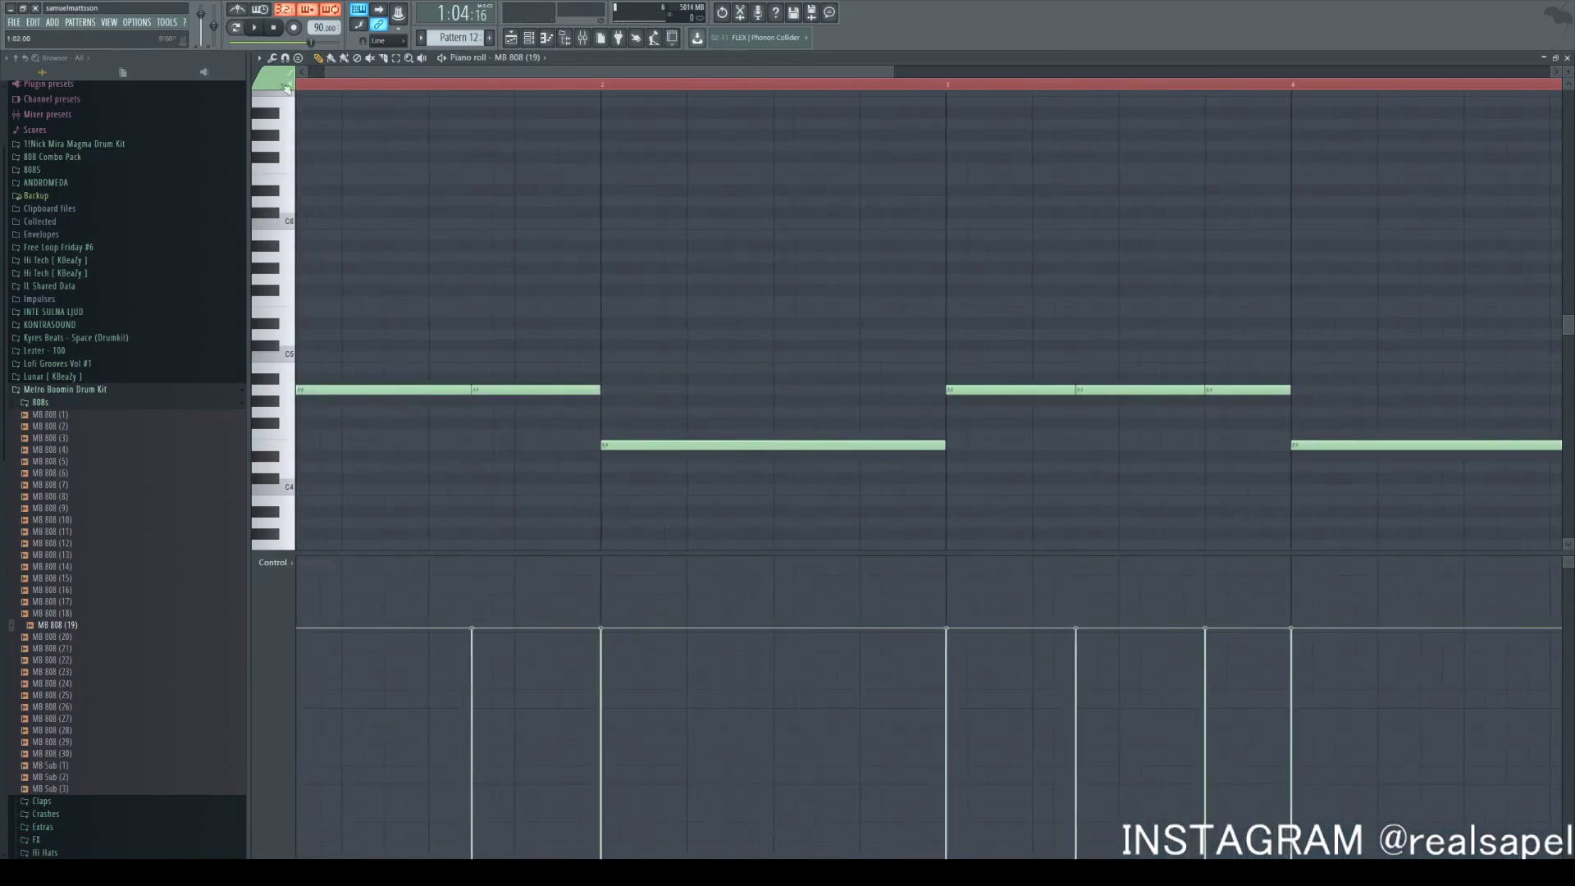
{"action": "left_click_drag", "start_coordinate": [507, 390], "coordinate": [360, 391]}
{"action": "key", "text": "space"}
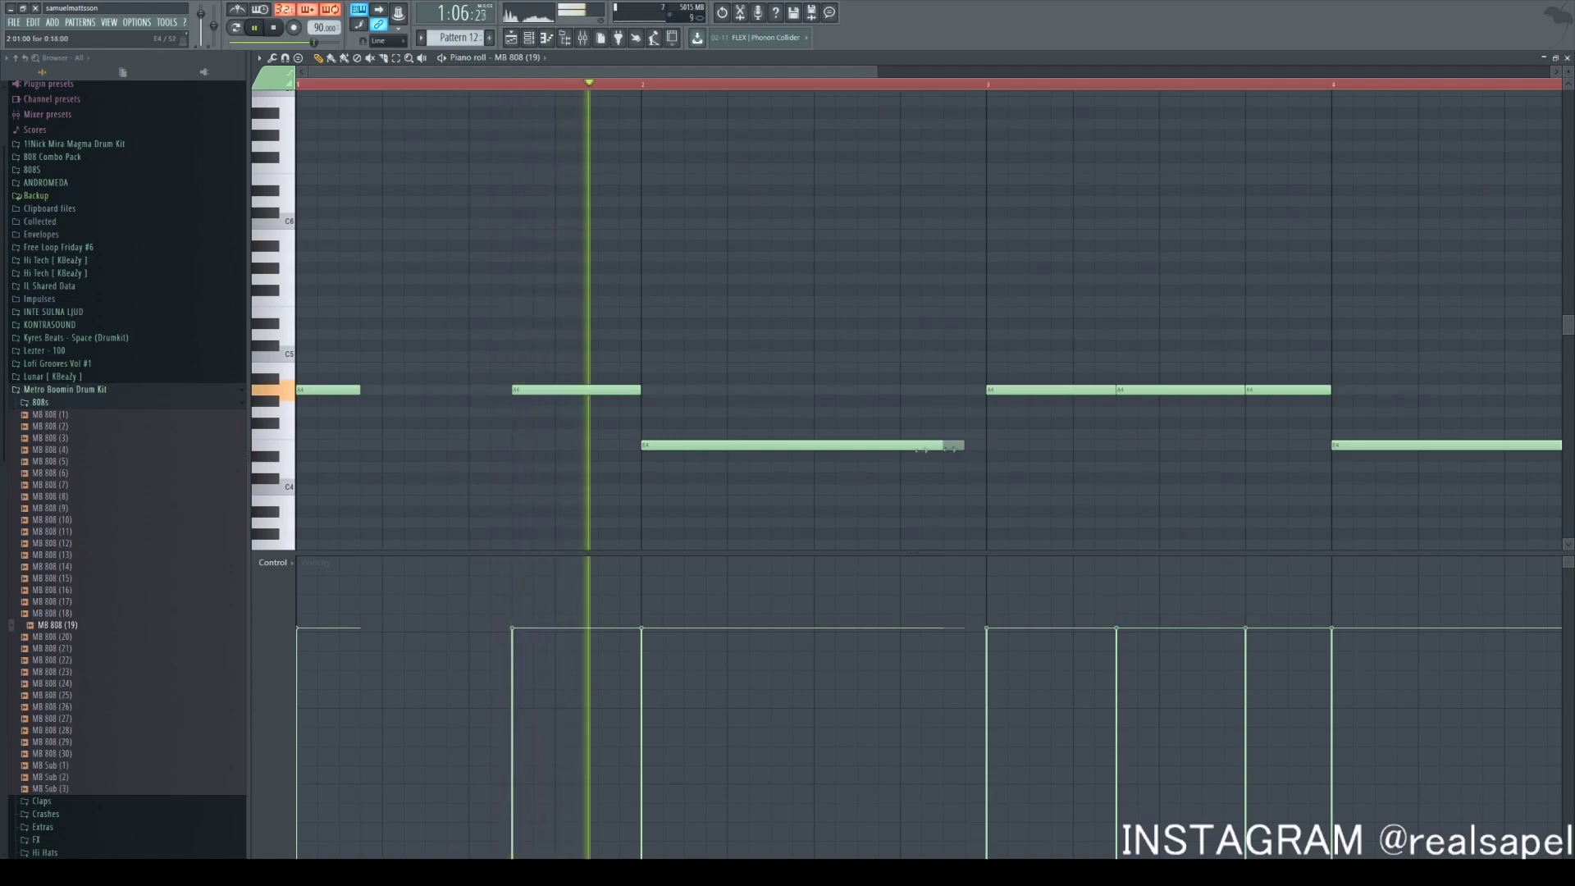
Shorten the E4 notes in bars 2 and 4 to three and five steps and add a six-step E4 ending bar 2
{"action": "left_click_drag", "start_coordinate": [969, 447], "coordinate": [705, 448]}
{"action": "left_click", "coordinate": [871, 447]}
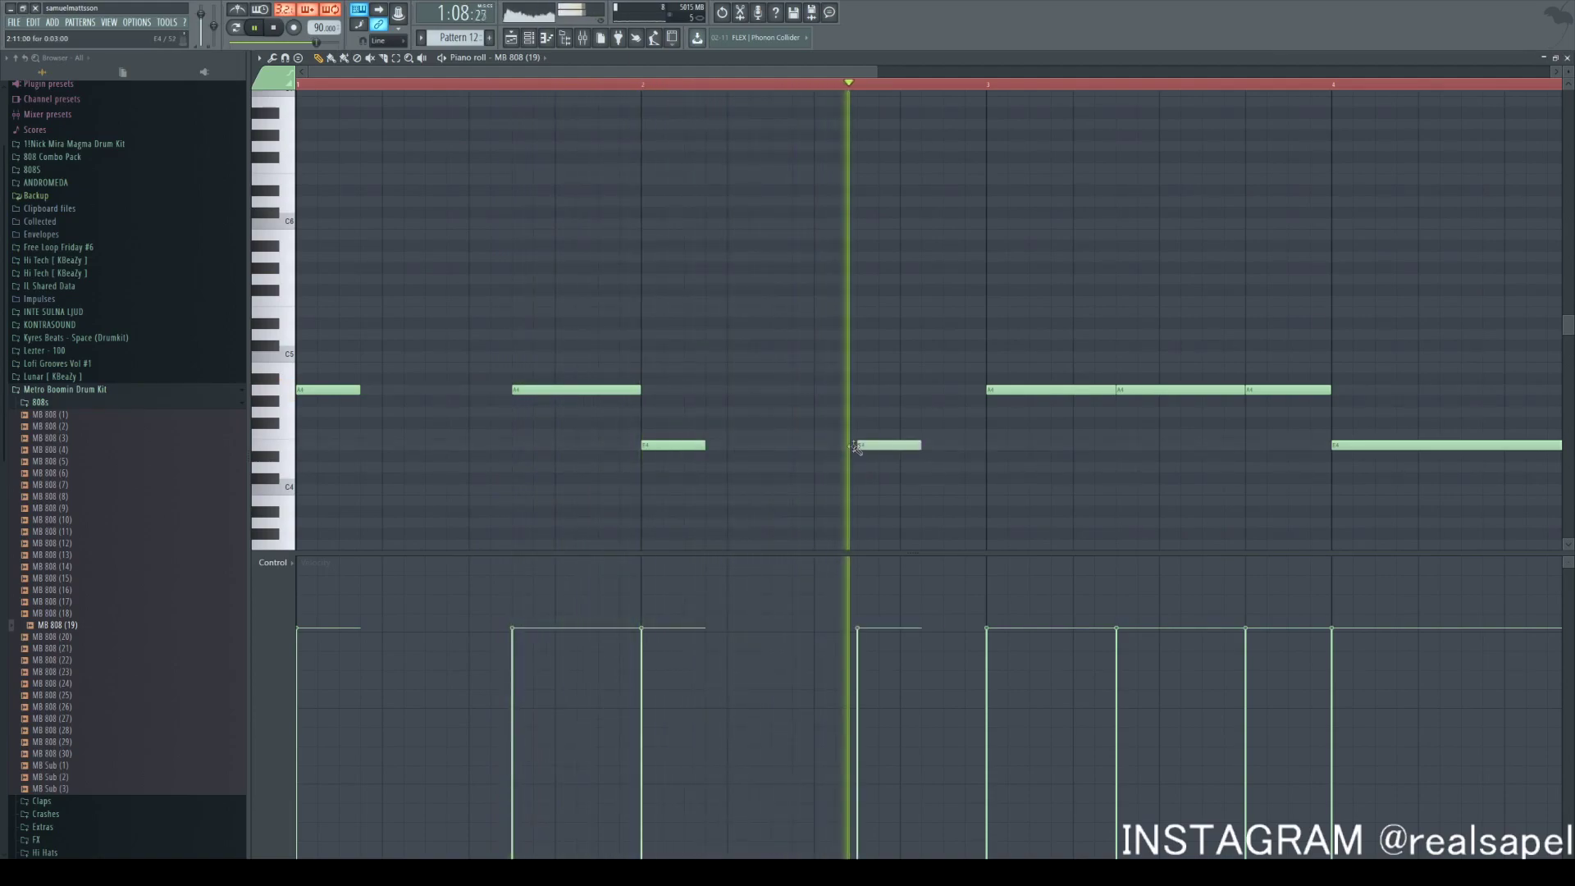
{"action": "left_click_drag", "start_coordinate": [927, 450], "coordinate": [819, 456]}
{"action": "scroll", "coordinate": [902, 472], "scroll_direction": "down", "scroll_amount": 3}
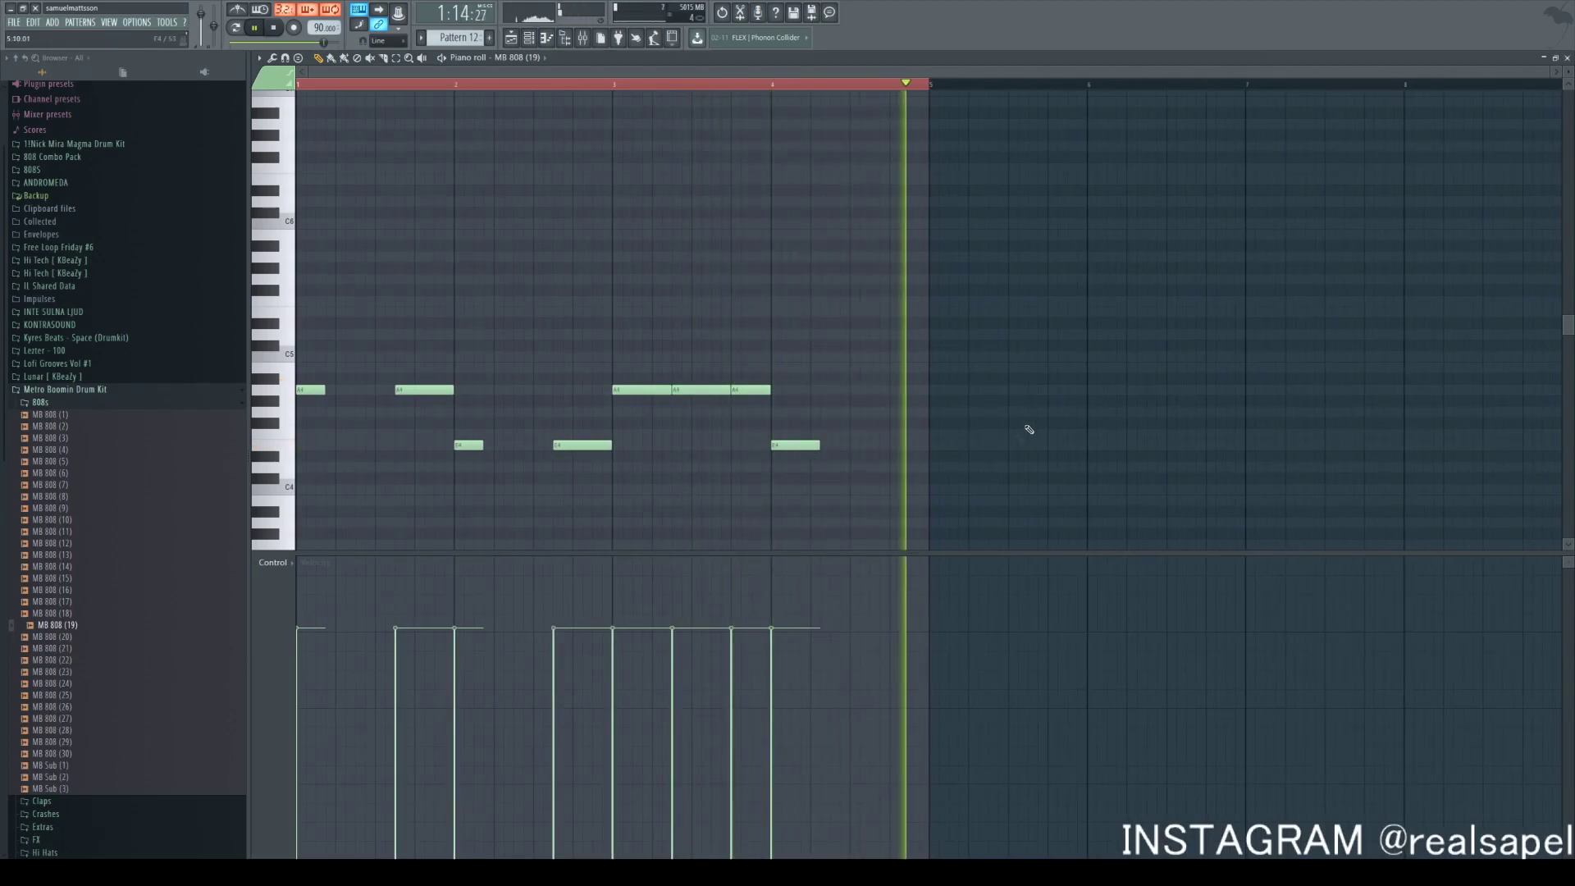
Delete the piano, drum and BooBass clips from bar 29 in the playlist, keeping only the Xpand!2 clip
{"action": "left_click", "coordinate": [511, 38]}
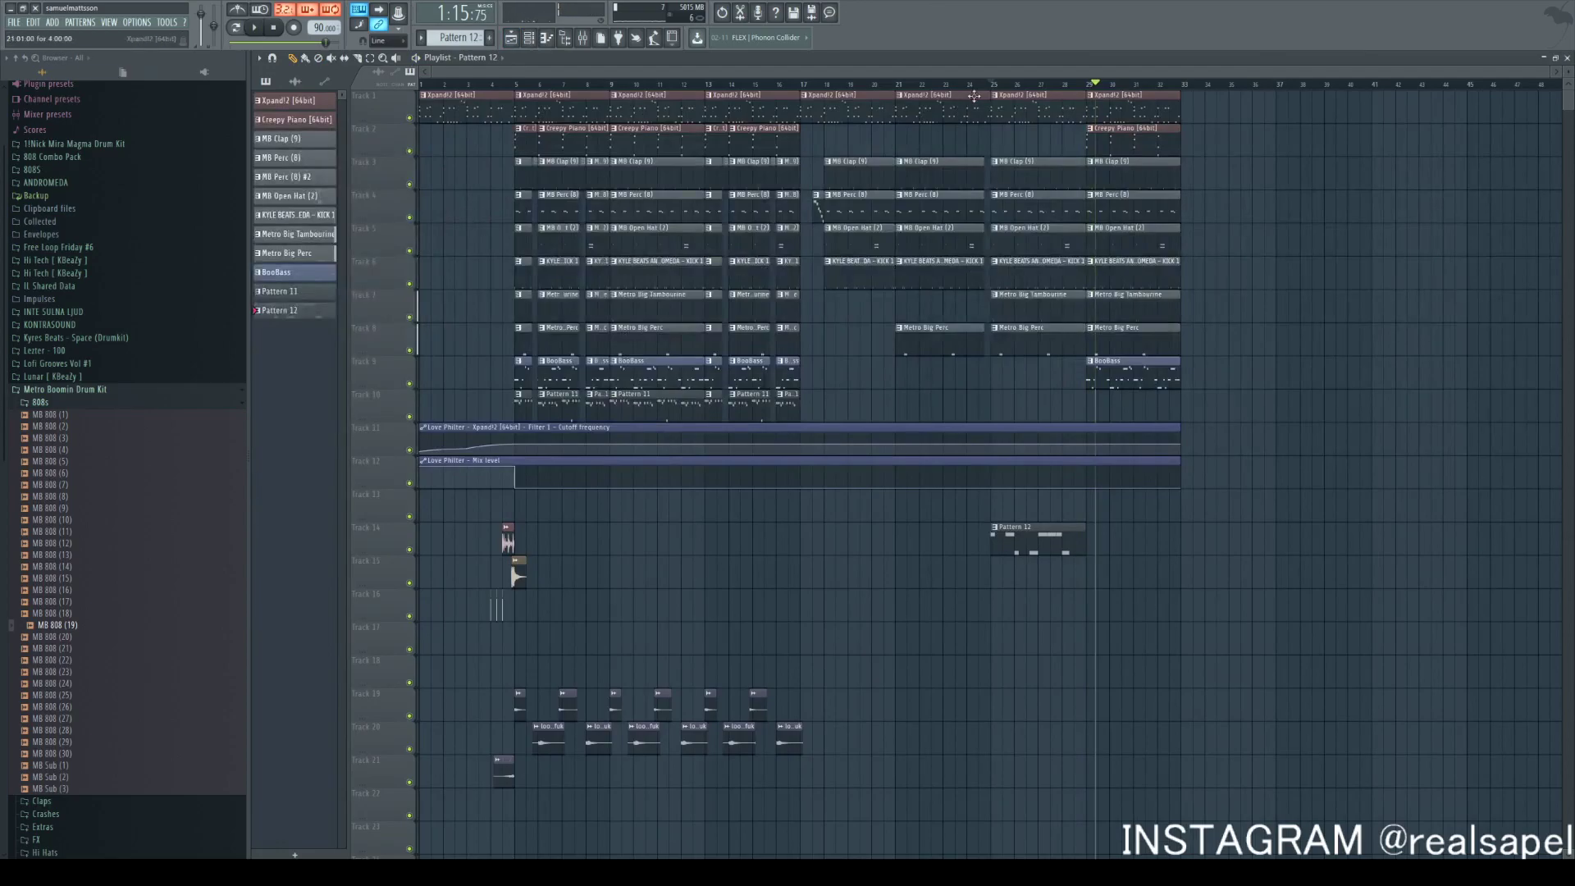
{"action": "right_click", "coordinate": [1157, 382]}
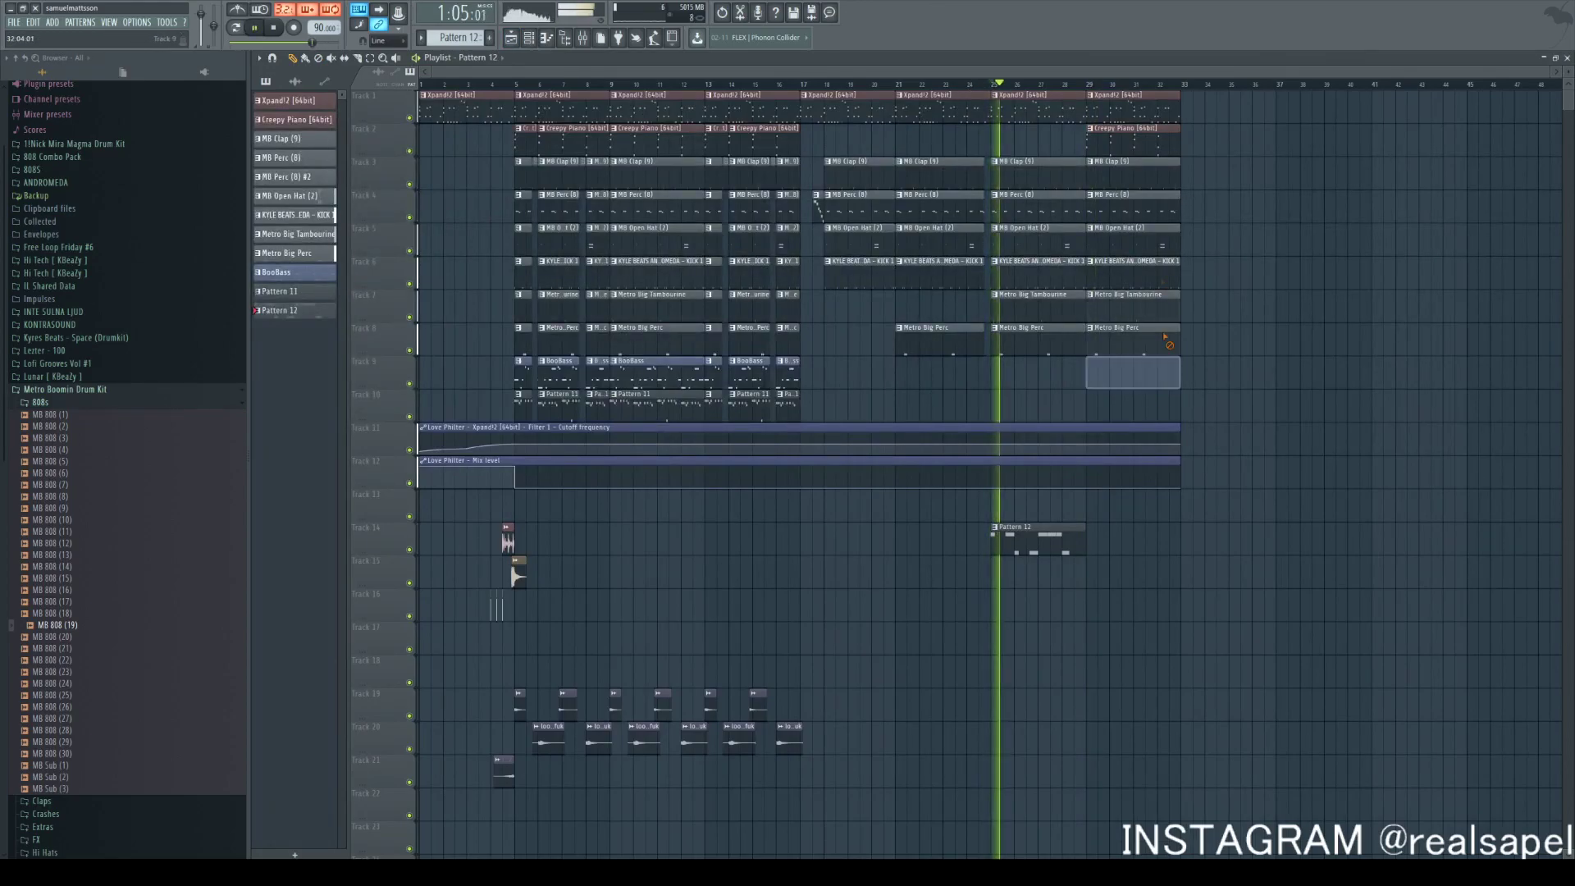
{"action": "left_click", "coordinate": [1120, 110]}
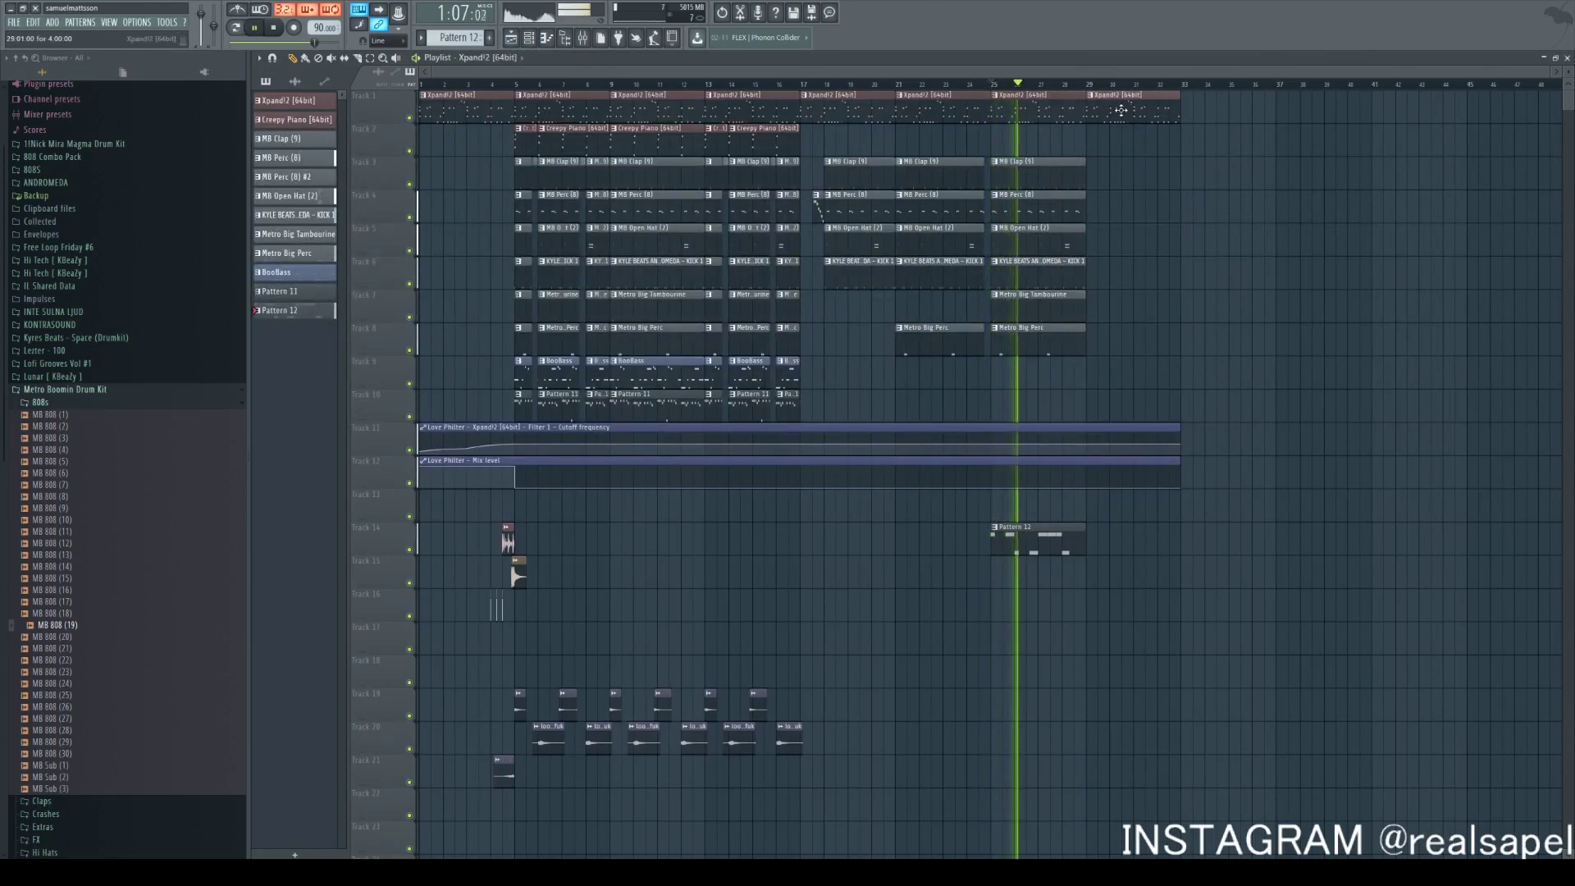
{"action": "scroll", "coordinate": [1158, 345], "scroll_direction": "up", "scroll_amount": 3, "text": "ctrl"}
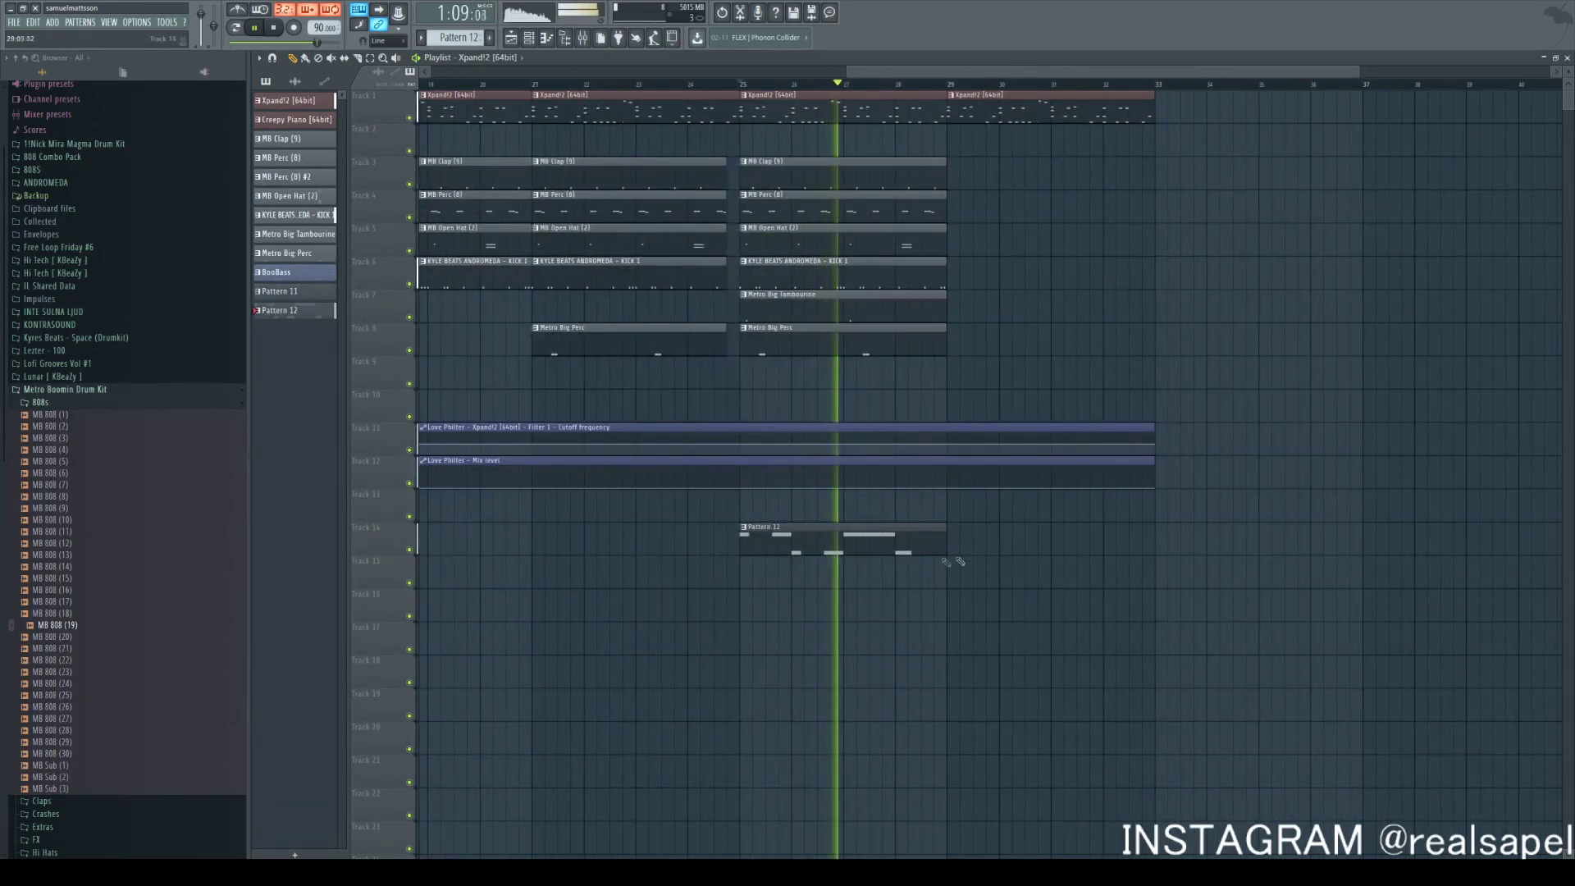
Add CamelCrusher with the British Clean patch to the 808's second mixer slot and lower the track to about -10.6 dB
{"action": "left_click", "coordinate": [596, 41]}
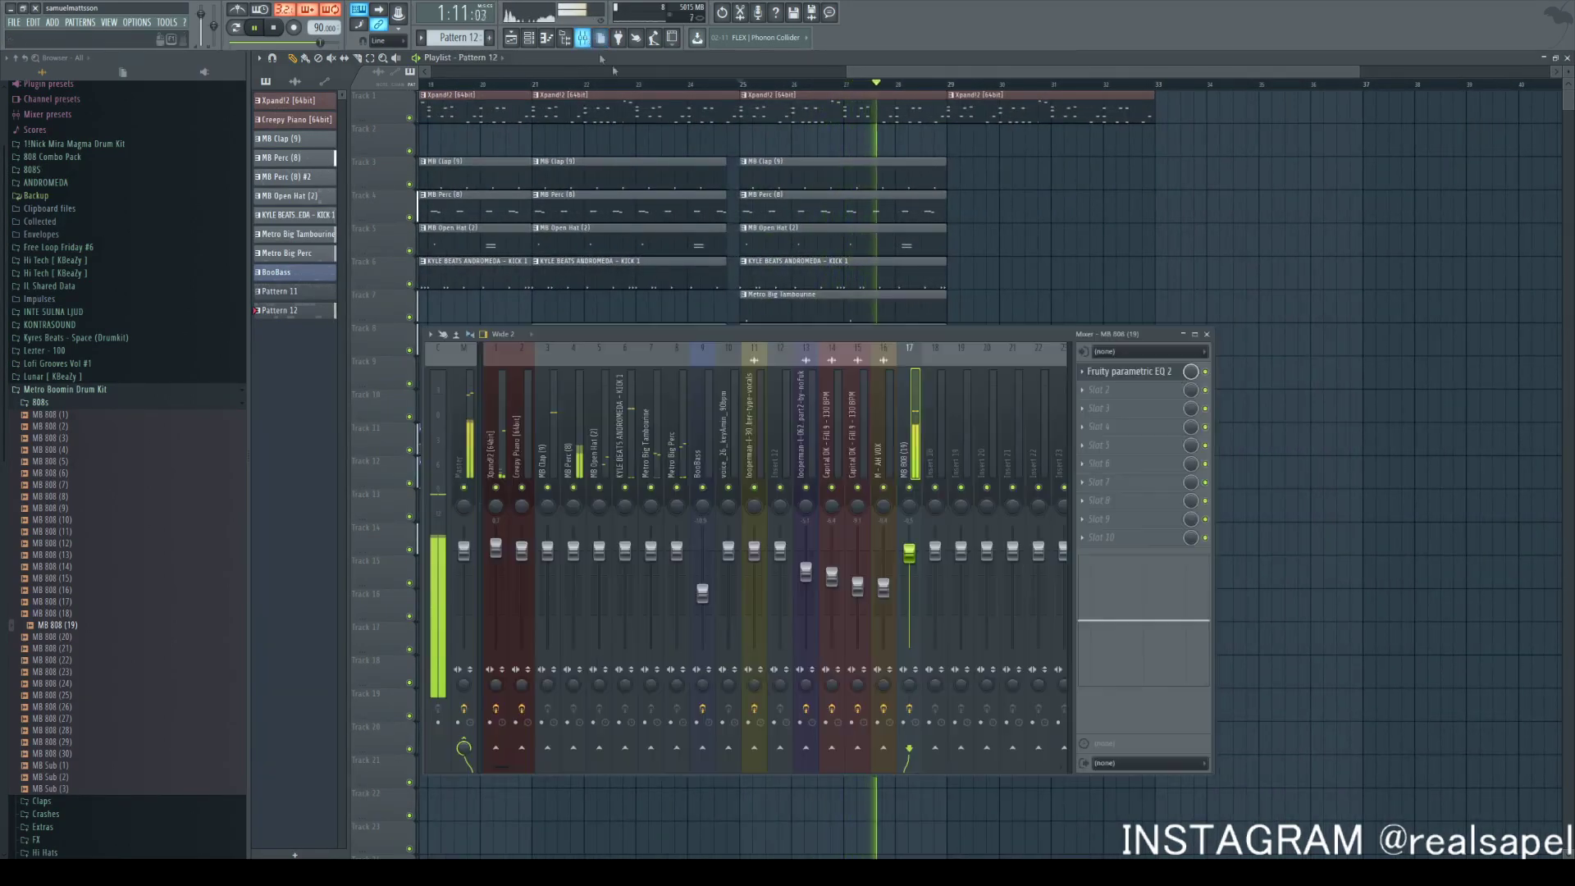
{"action": "left_click", "coordinate": [1115, 390]}
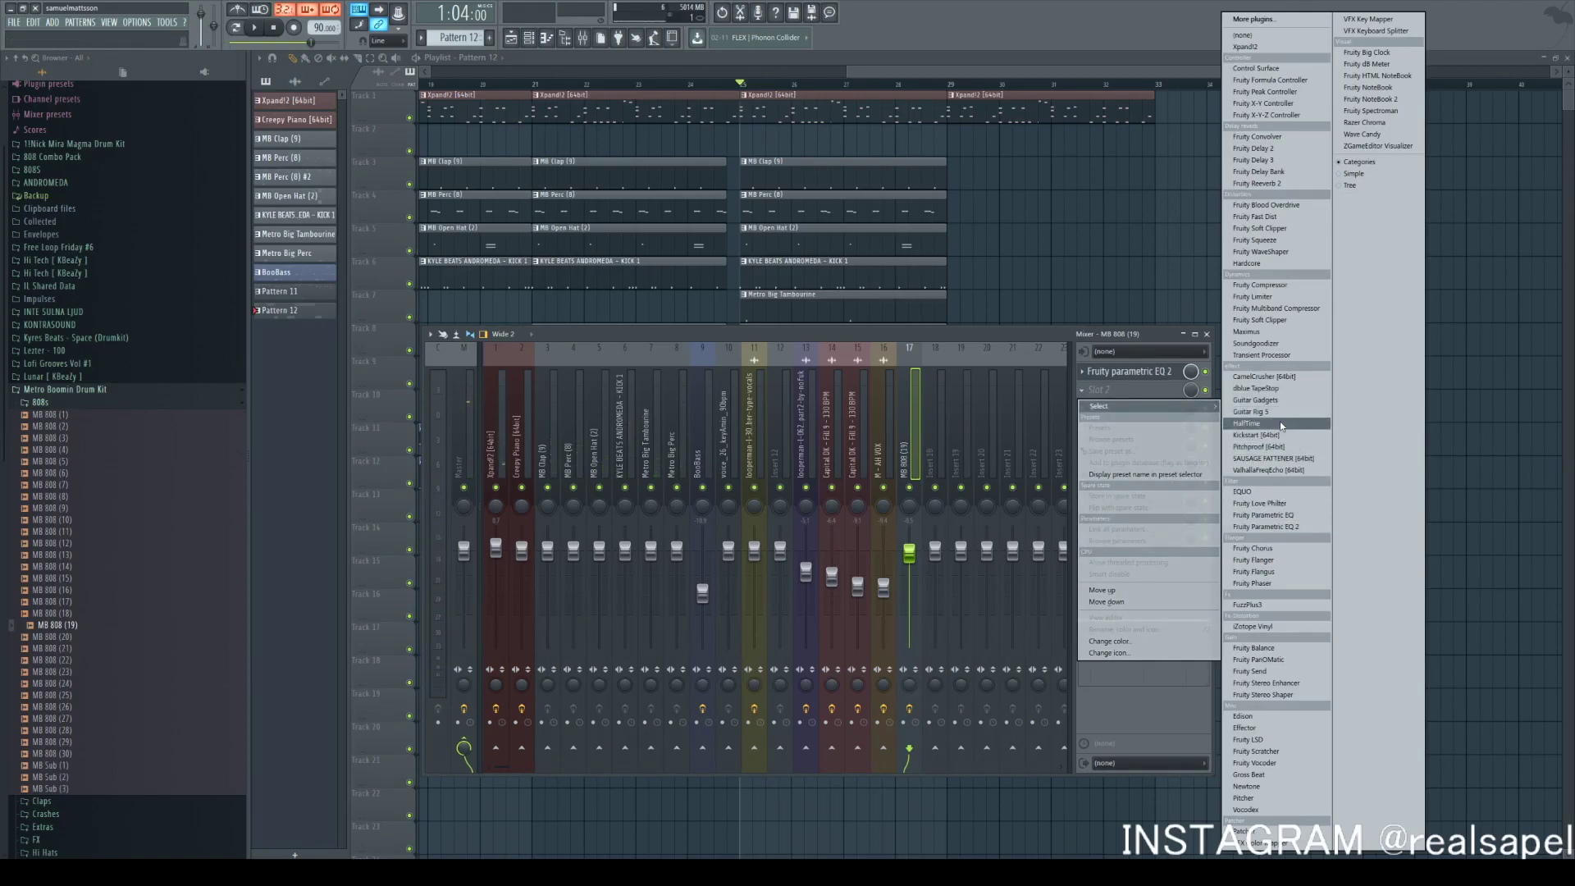
{"action": "left_click", "coordinate": [1271, 377]}
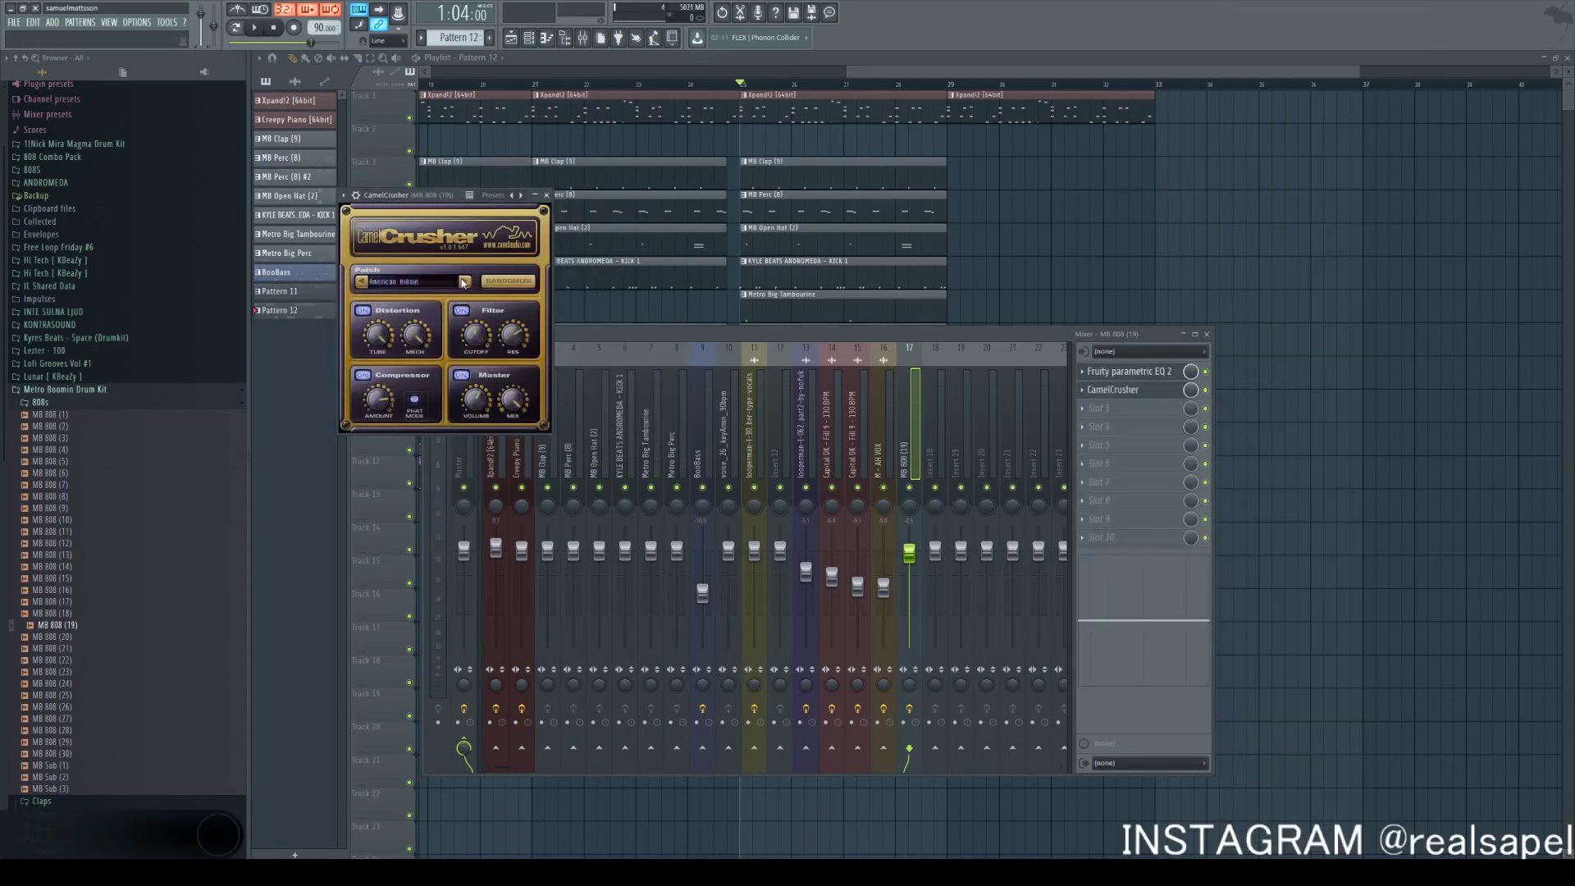
{"action": "key", "text": "space"}
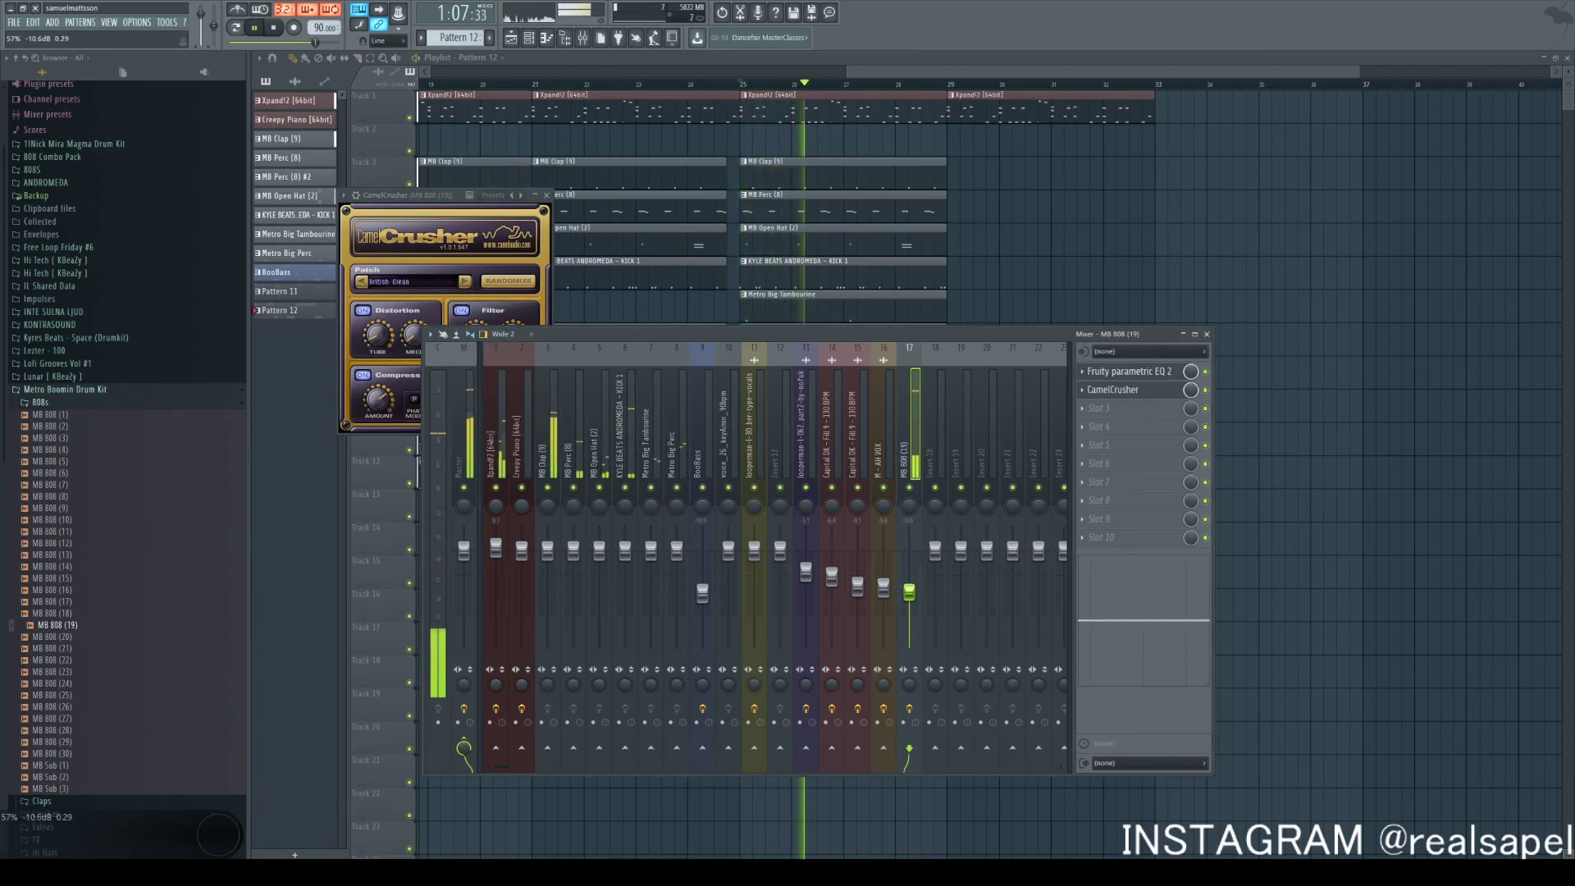
{"action": "key", "text": "F5"}
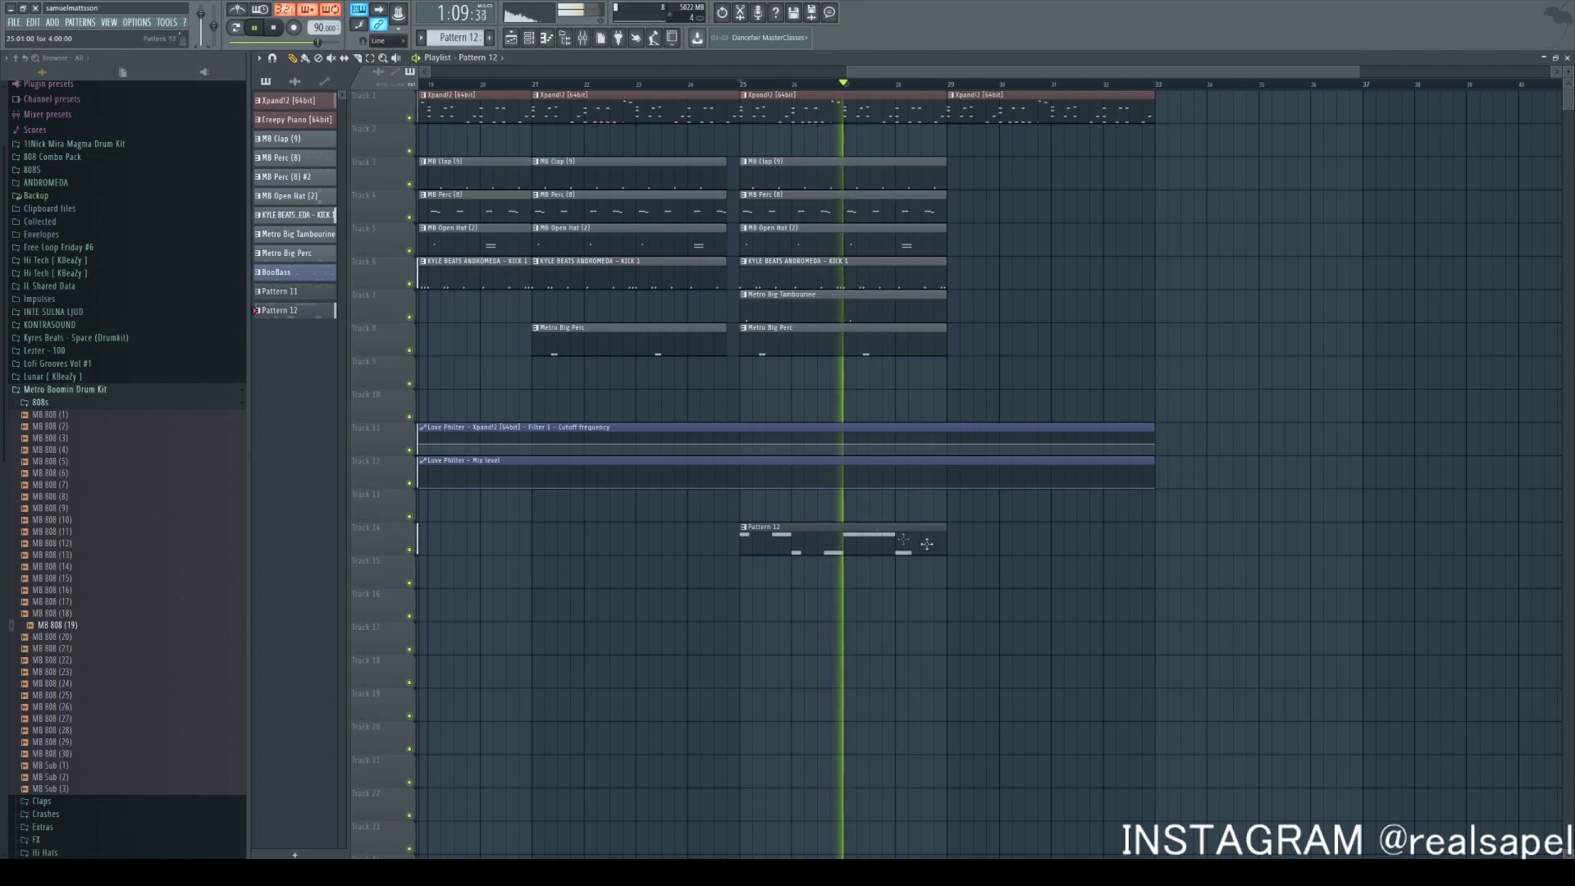
Open the 808 channel's MB 808 (19) sample in Edison from Pattern 12
{"action": "double_click", "coordinate": [834, 544]}
{"action": "key", "text": "space"}
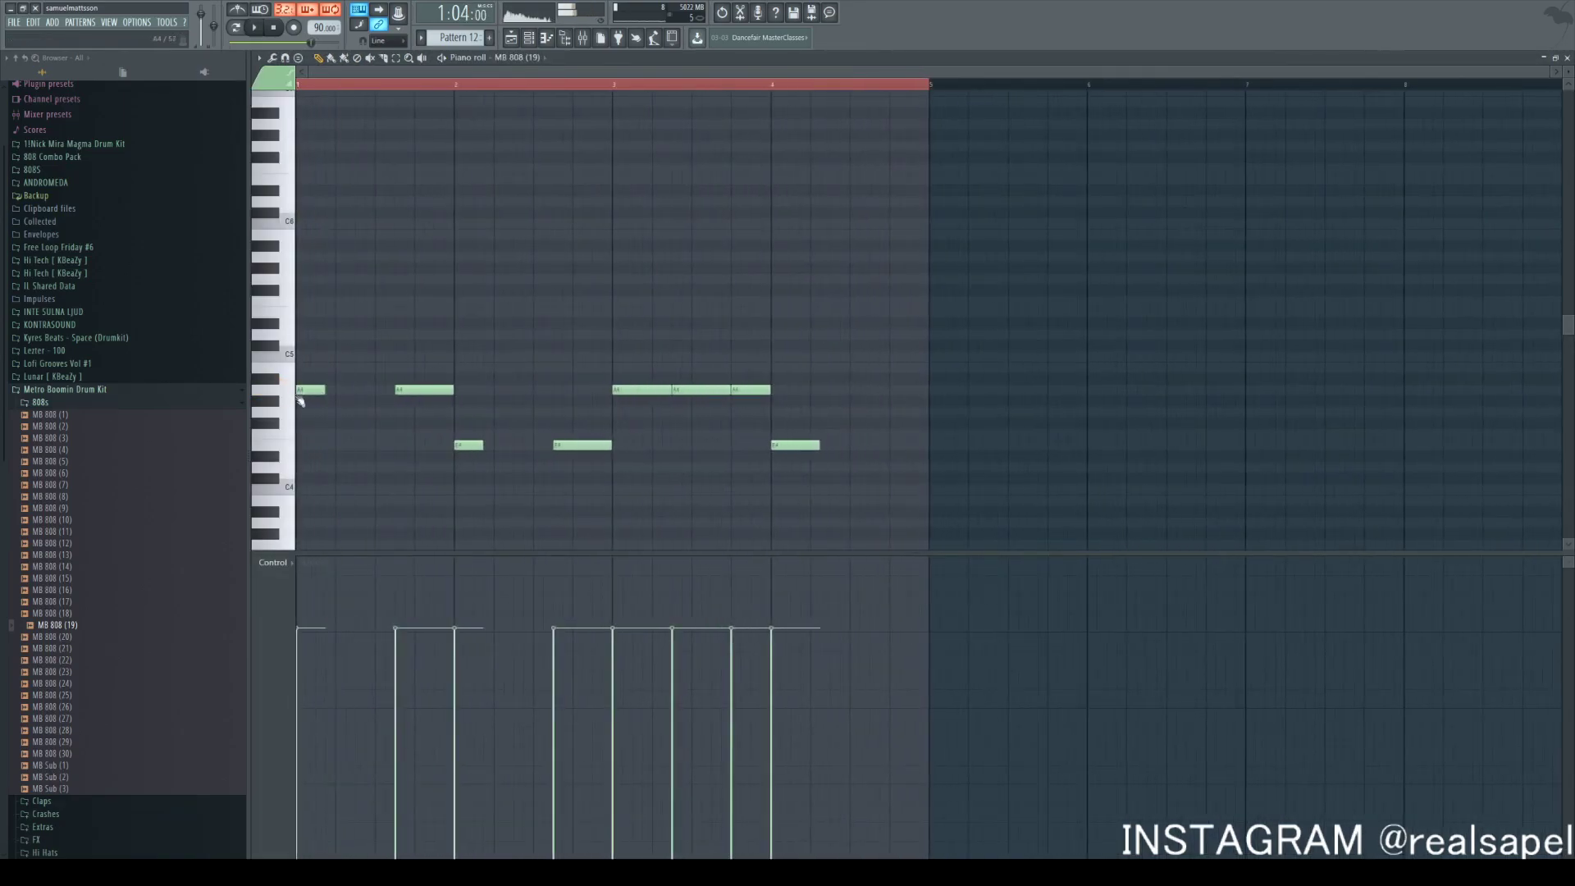
{"action": "key", "text": "F6"}
{"action": "left_click", "coordinate": [729, 400]}
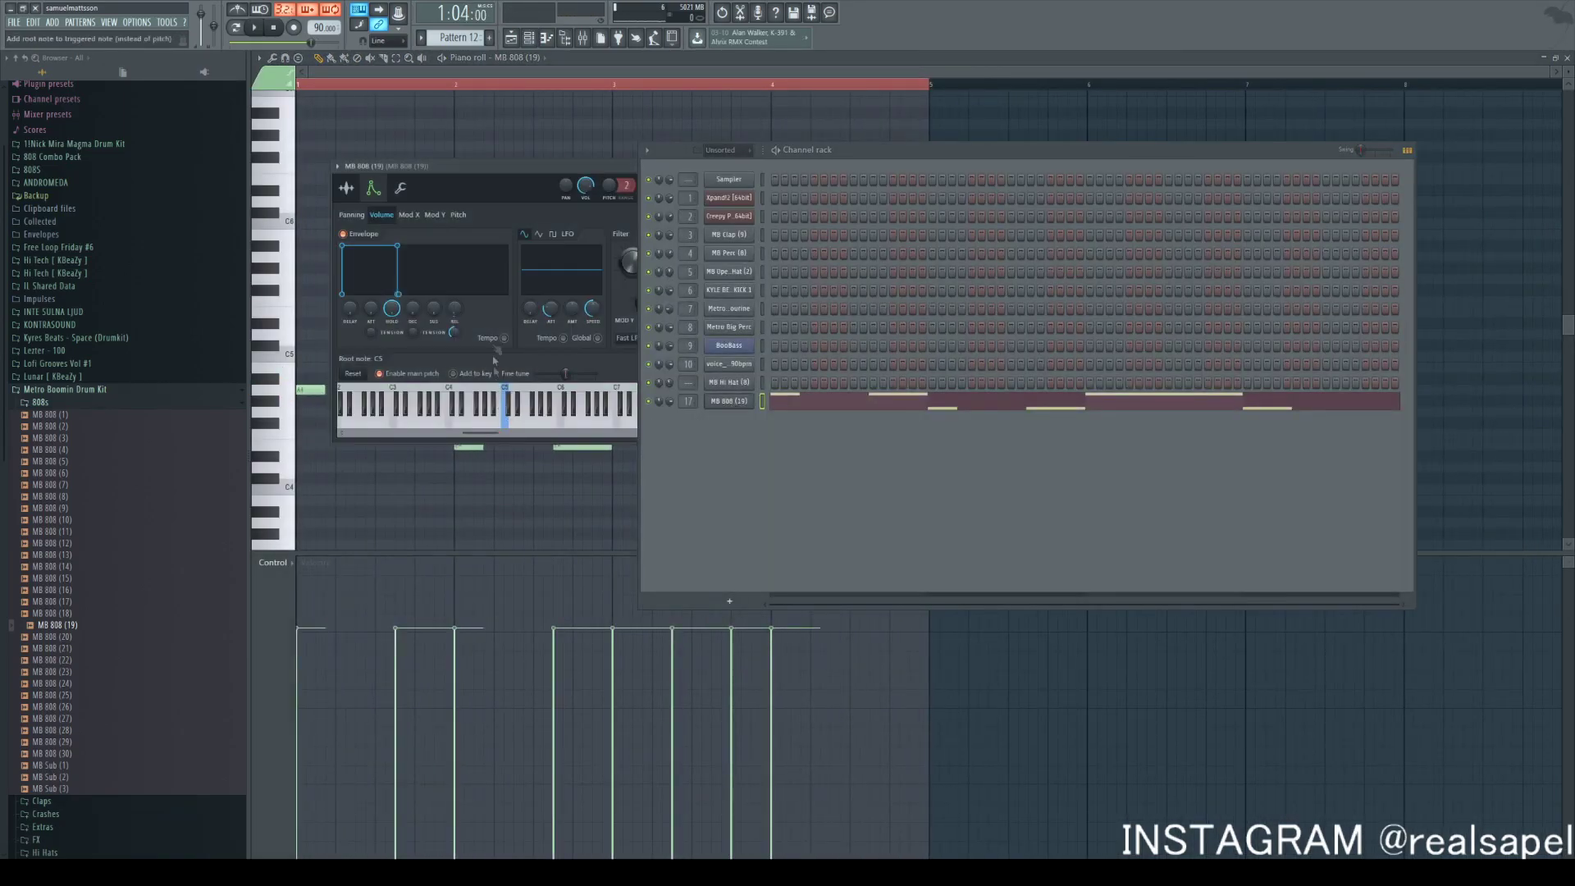
{"action": "right_click", "coordinate": [420, 382]}
{"action": "left_click", "coordinate": [458, 409]}
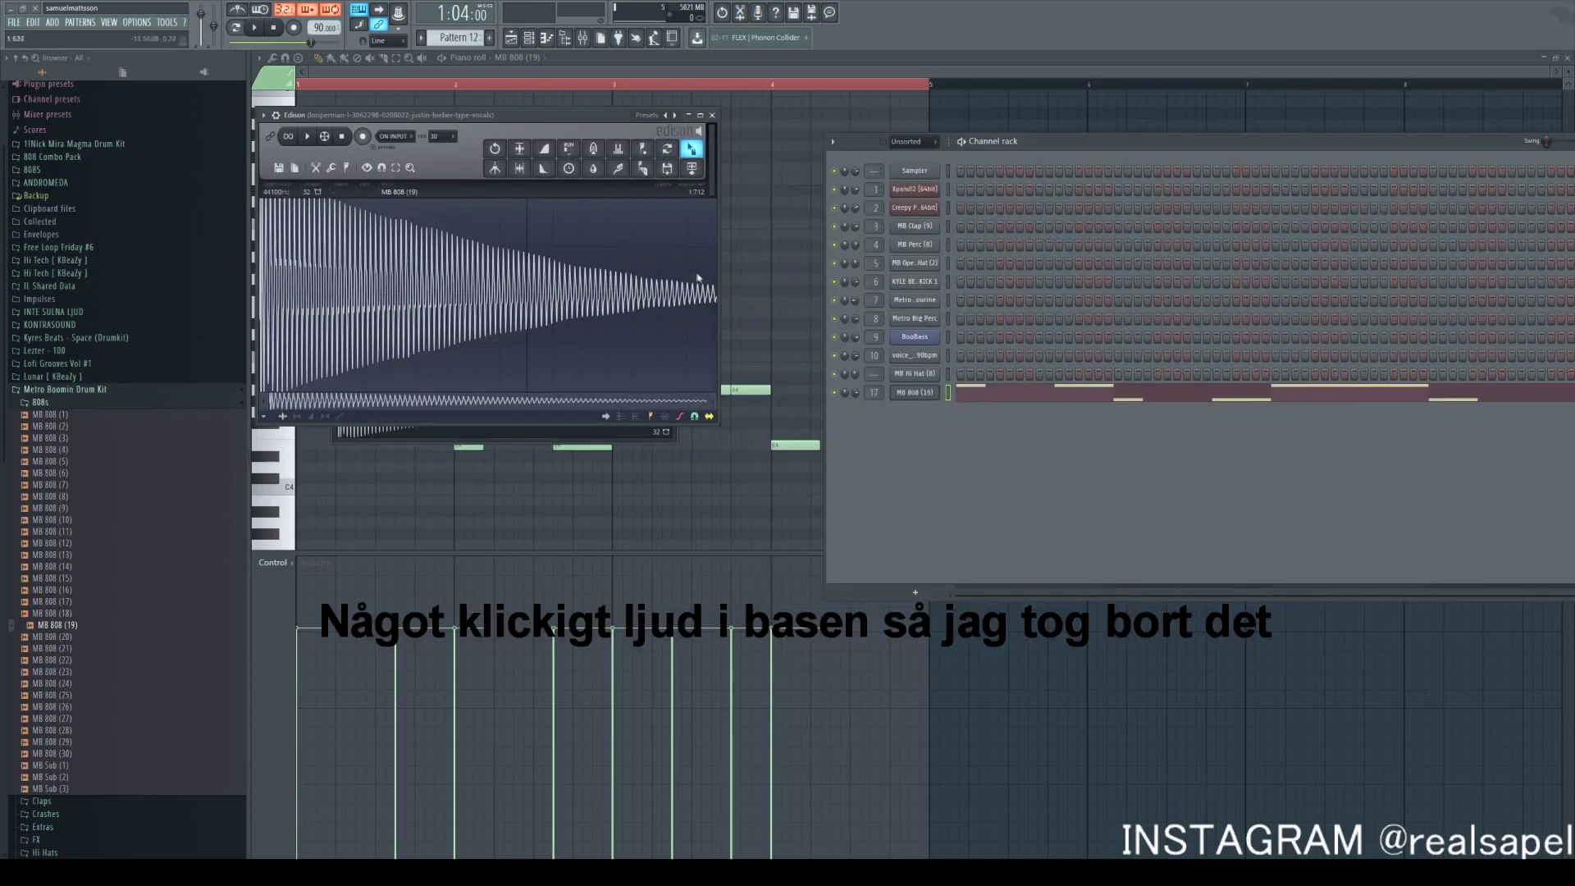
Remove the clicky sound from the 808 sample in Edison and load the edited sample back onto the 808 channel
{"action": "scroll", "coordinate": [283, 325], "scroll_direction": "up", "scroll_amount": 3}
{"action": "left_click_drag", "start_coordinate": [693, 150], "coordinate": [918, 391]}
{"action": "key", "text": "Escape"}
{"action": "key", "text": "Escape"}
{"action": "key", "text": "space"}
{"action": "left_click", "coordinate": [583, 38]}
{"action": "left_click", "coordinate": [583, 38]}
{"action": "left_click", "coordinate": [529, 39]}
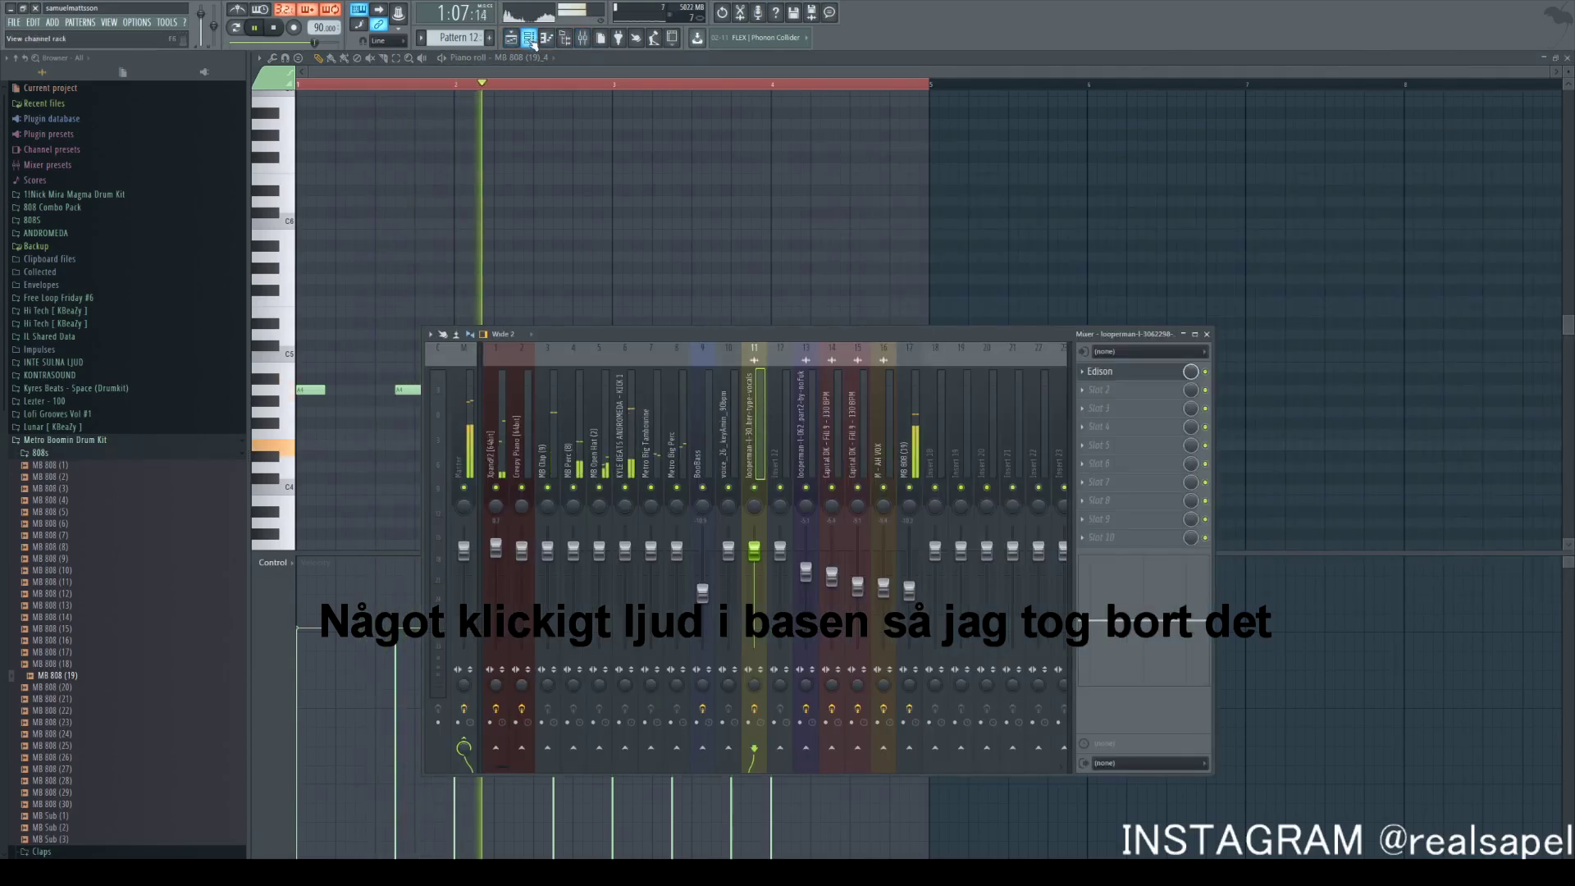
Audition the ANDROMEDA kit's kicks and add KYLE BEATS ANDROMEDA - KICK 2 as a new channel below the 808
{"action": "left_click", "coordinate": [106, 427]}
{"action": "left_click", "coordinate": [72, 234]}
{"action": "left_click", "coordinate": [72, 259]}
{"action": "left_click", "coordinate": [73, 308]}
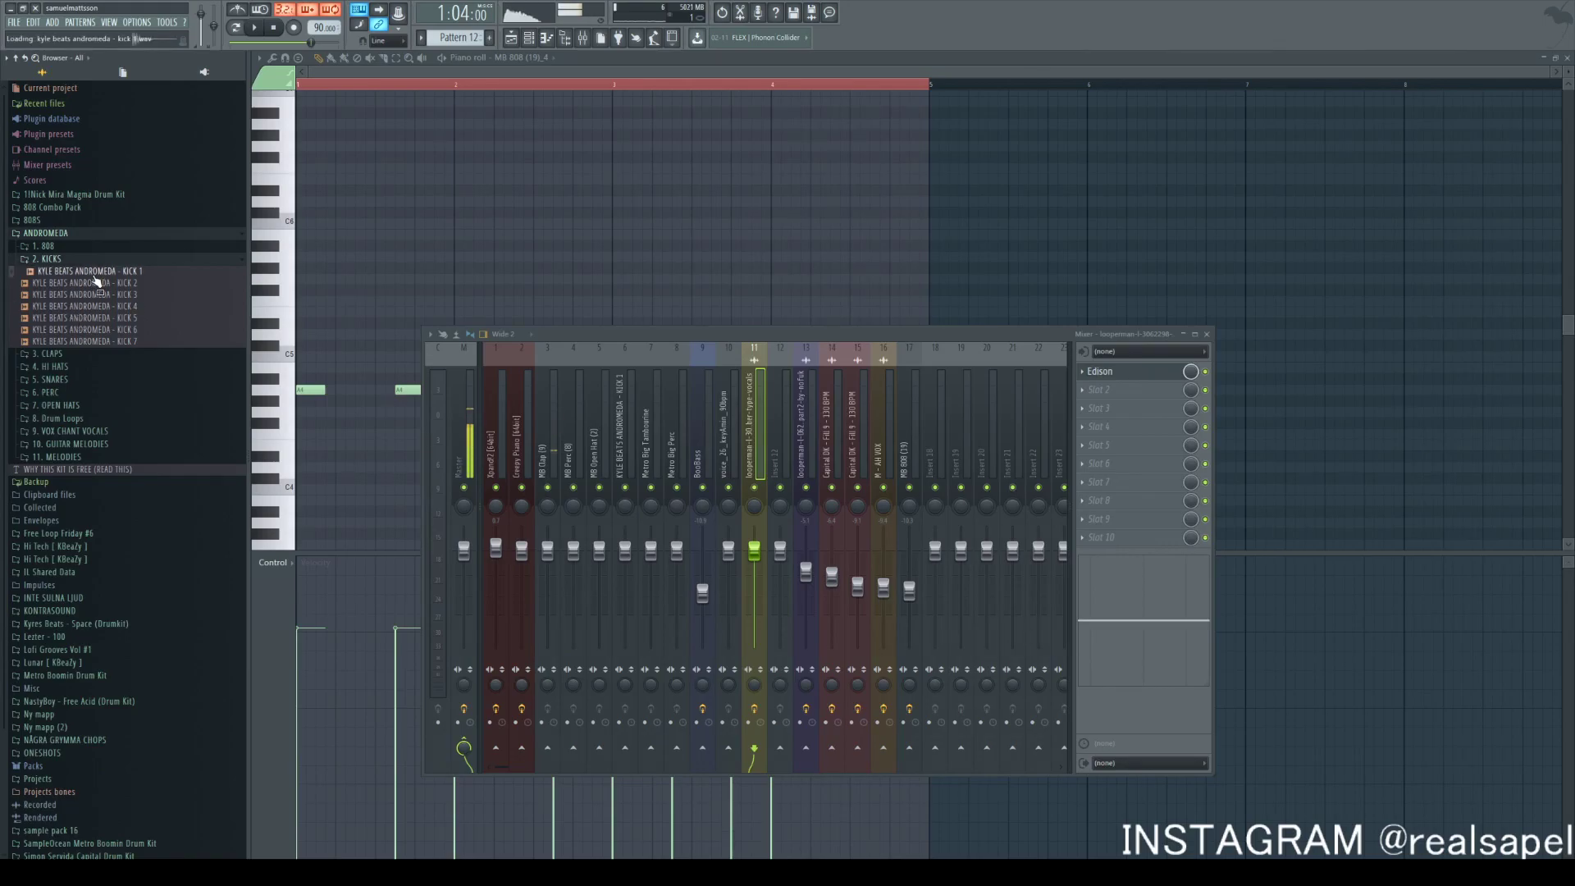
{"action": "left_click", "coordinate": [529, 38]}
{"action": "left_click", "coordinate": [128, 284]}
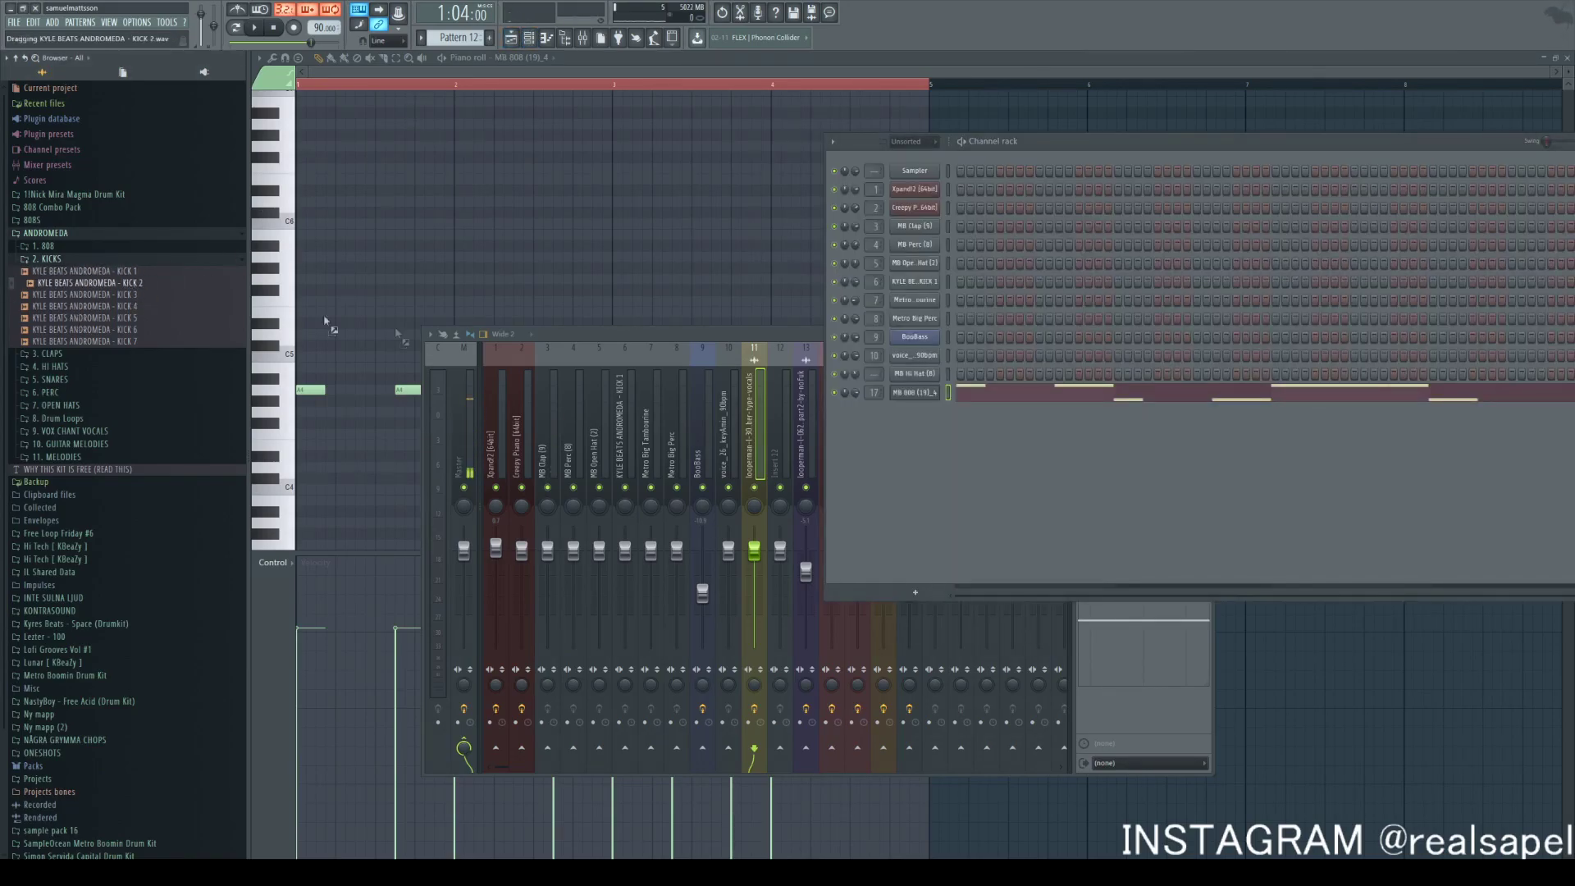
{"action": "left_click_drag", "start_coordinate": [930, 438], "coordinate": [932, 435]}
Copy the 808 channel's notes and paste them into the new KICK 2 channel
{"action": "left_click", "coordinate": [948, 391]}
{"action": "key", "text": "ctrl+c"}
{"action": "left_click", "coordinate": [948, 411]}
{"action": "key", "text": "ctrl+v"}
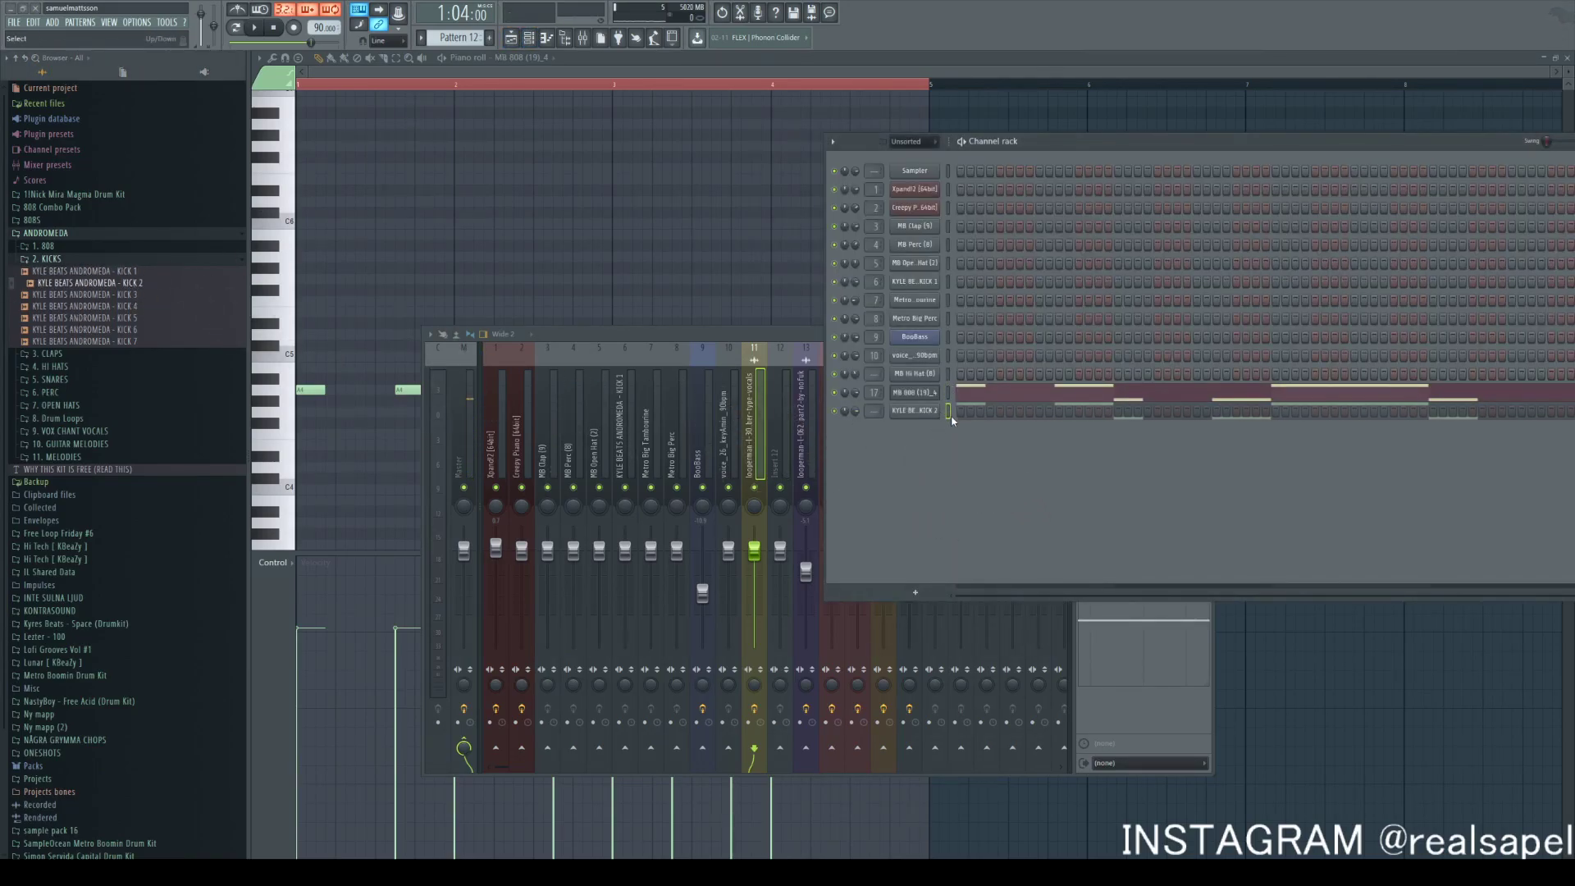
Play back Pattern 12 with the KICK 2 layer, check its notes in the piano roll and return to the playlist
{"action": "left_click_drag", "start_coordinate": [740, 254], "coordinate": [752, 265]}
{"action": "key", "text": "space"}
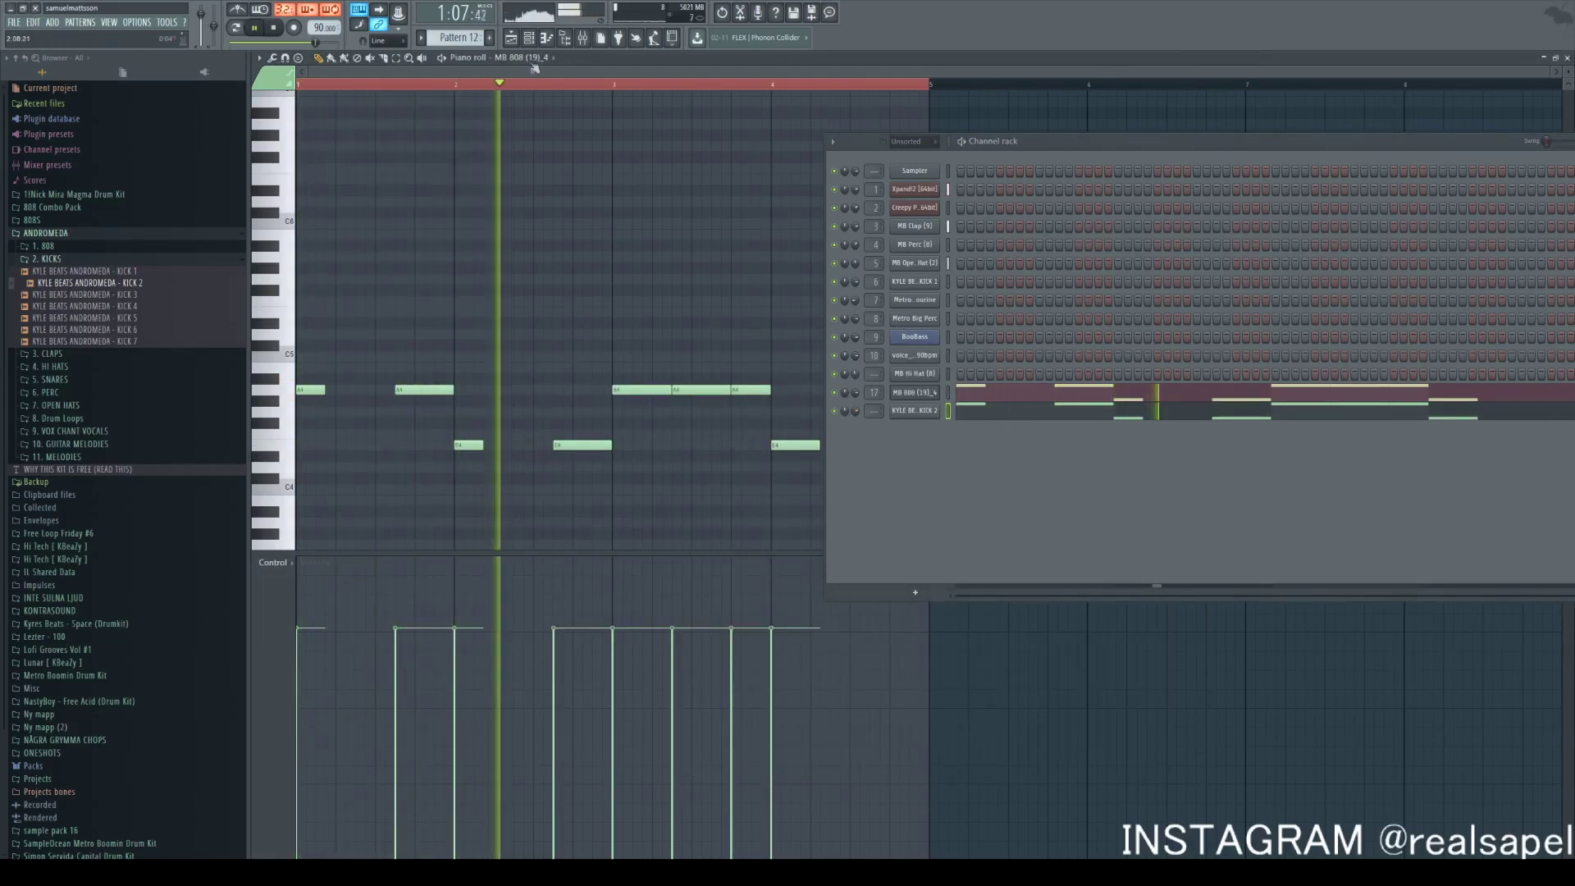
{"action": "left_click", "coordinate": [976, 414]}
{"action": "left_click", "coordinate": [976, 414]}
{"action": "left_click", "coordinate": [977, 415]}
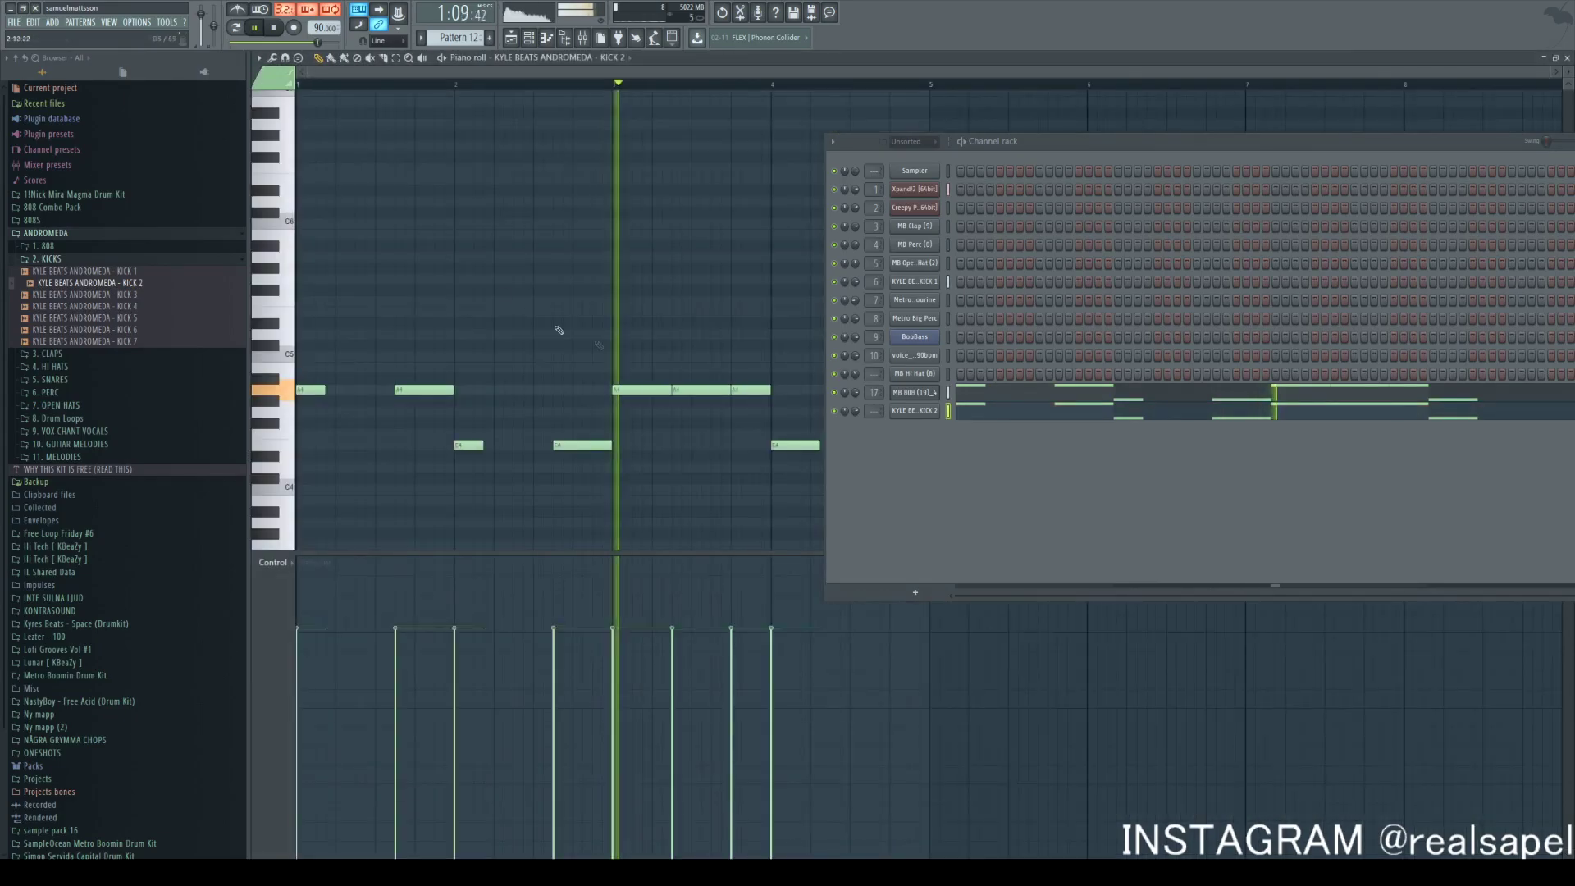
{"action": "key", "text": "alt+k"}
{"action": "left_click", "coordinate": [918, 534]}
{"action": "key", "text": "shift+d"}
{"action": "left_click", "coordinate": [512, 39]}
{"action": "left_click", "coordinate": [530, 38]}
Copy the Capital DK fill, AH VOX and the three track 16 hits from the first hook's lead-in to just before bar 33
{"action": "scroll", "coordinate": [697, 500], "scroll_direction": "down", "scroll_amount": 4}
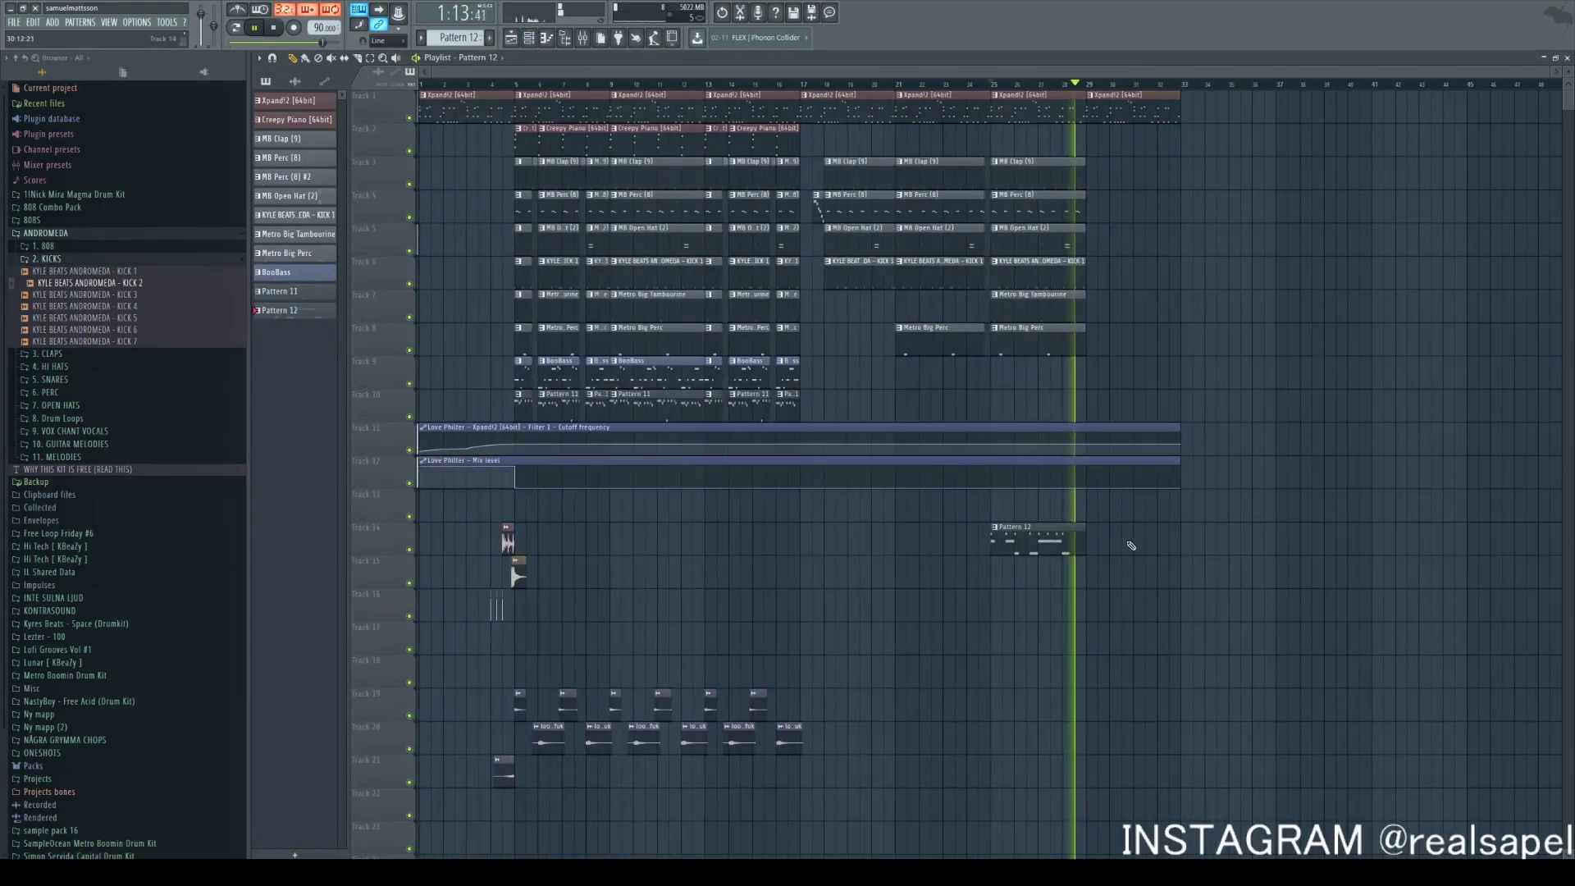
{"action": "scroll", "coordinate": [1219, 607], "scroll_direction": "up", "scroll_amount": 2}
{"action": "scroll", "coordinate": [1219, 607], "scroll_direction": "up", "scroll_amount": 1}
{"action": "scroll", "coordinate": [1069, 250], "scroll_direction": "down", "scroll_amount": 3}
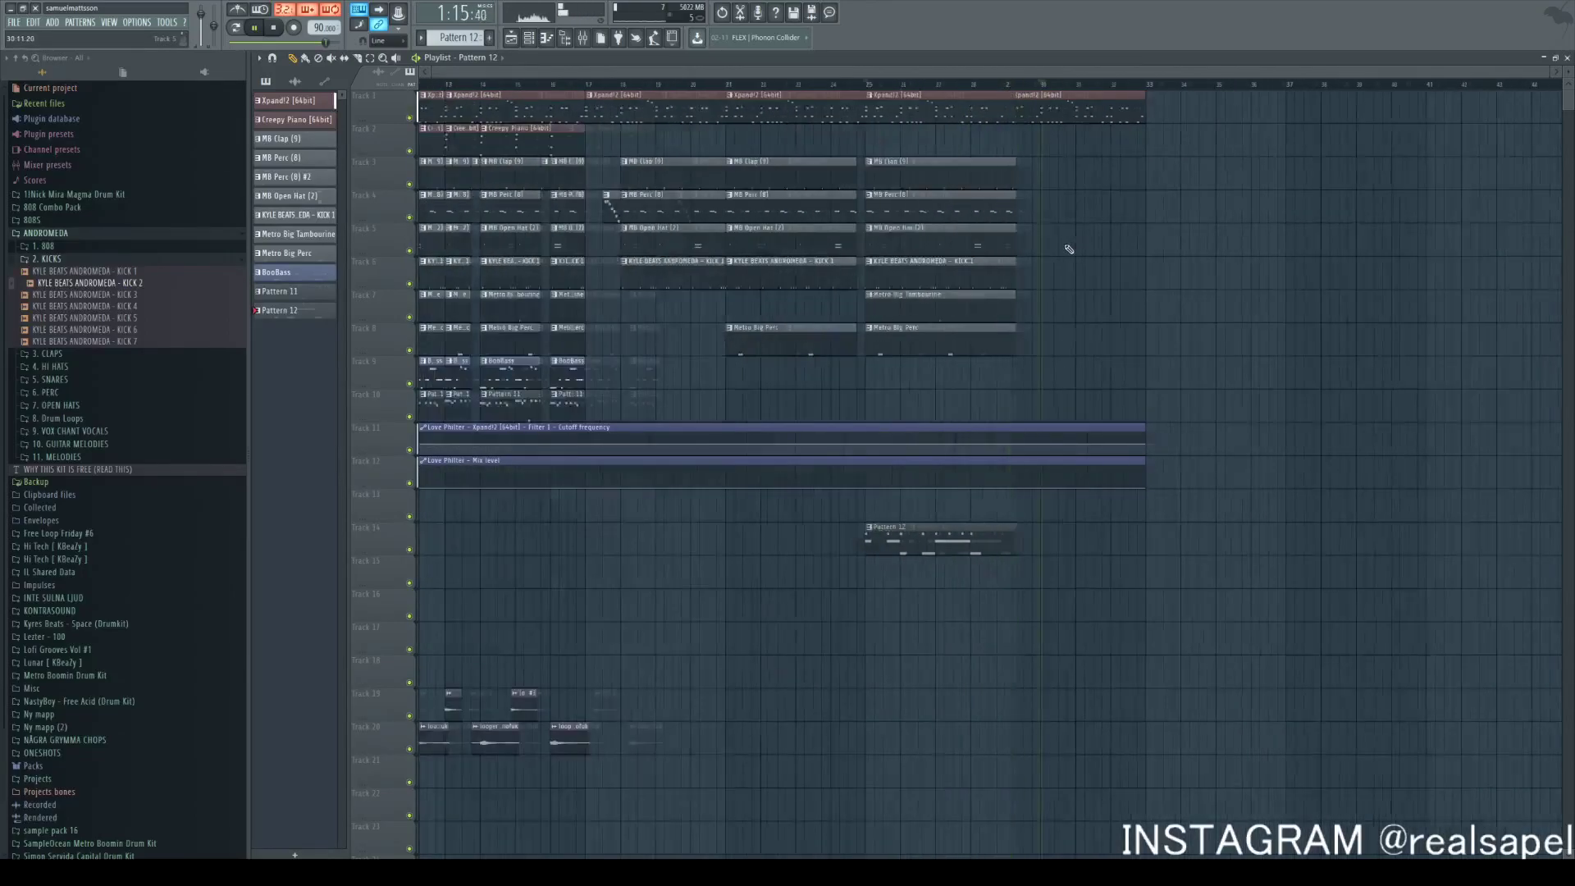
{"action": "left_click_drag", "start_coordinate": [566, 504], "coordinate": [468, 640]}
{"action": "left_click_drag", "start_coordinate": [508, 542], "coordinate": [1113, 576]}
{"action": "scroll", "coordinate": [1220, 578], "scroll_direction": "up", "scroll_amount": 3}
{"action": "left_click", "coordinate": [1210, 584], "text": "ctrl"}
{"action": "key", "text": "space"}
Copy the first hook's pattern clips on tracks 1 to 10 from bar 5 to bar 33
{"action": "scroll", "coordinate": [1210, 585], "scroll_direction": "down", "scroll_amount": 3}
{"action": "left_click_drag", "start_coordinate": [800, 418], "coordinate": [520, 85]}
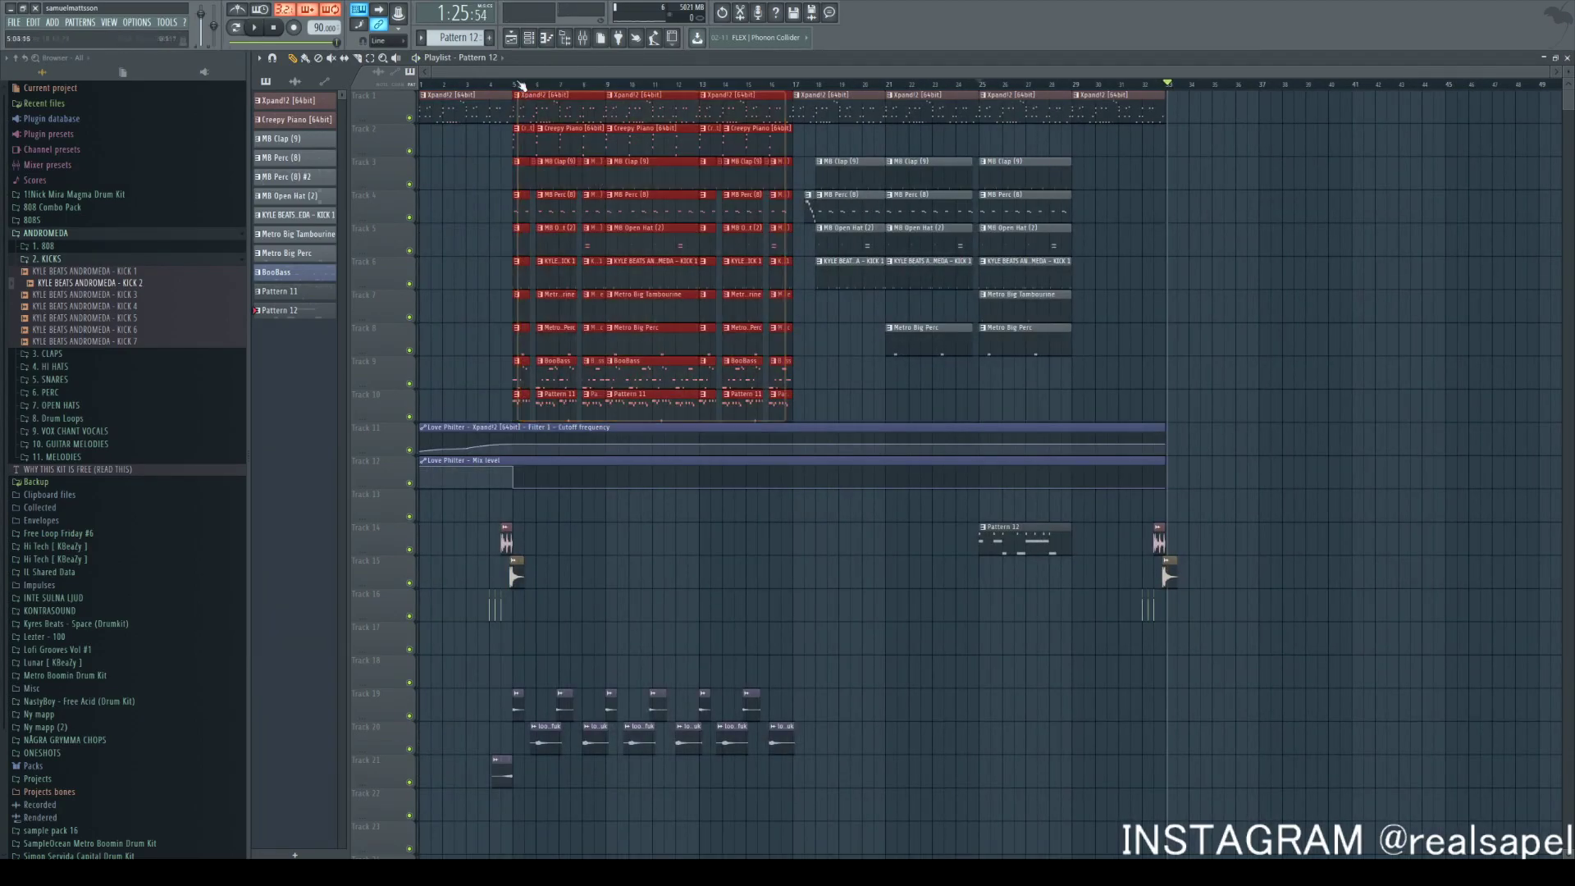
{"action": "left_click_drag", "start_coordinate": [534, 246], "coordinate": [1187, 246]}
{"action": "left_click", "coordinate": [1210, 584], "text": "ctrl"}
Audition the transition into the bar 33 hook and check the AH VOX sample's channel settings
{"action": "double_click", "coordinate": [1166, 577]}
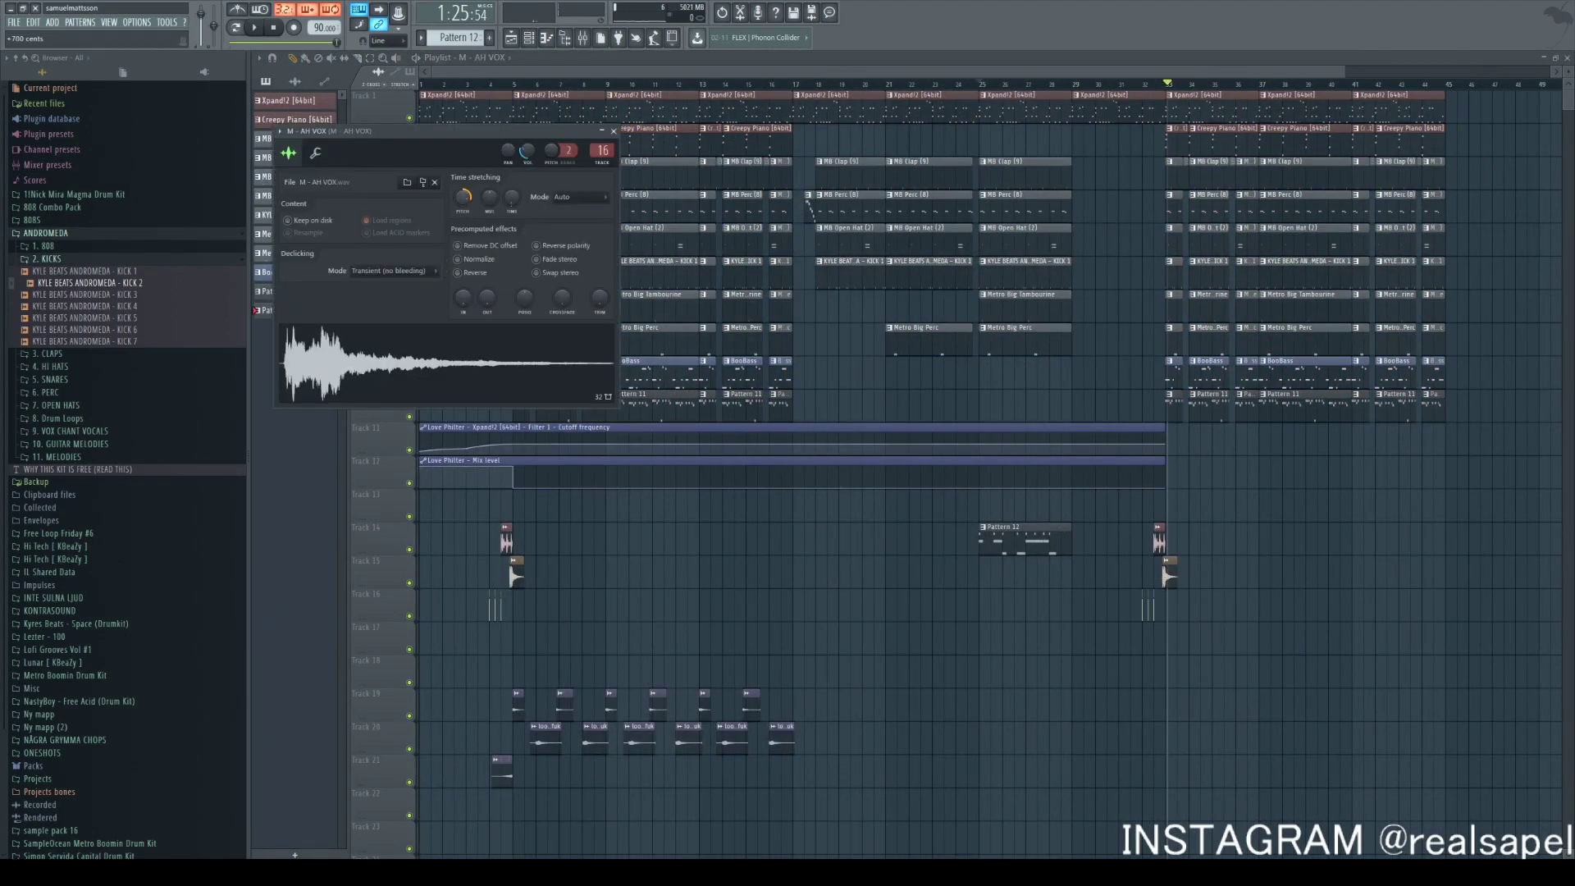
{"action": "key", "text": "space"}
{"action": "left_click", "coordinate": [614, 131]}
{"action": "left_click", "coordinate": [1120, 85]}
{"action": "key", "text": "space"}
{"action": "scroll", "coordinate": [1204, 525], "scroll_direction": "up", "scroll_amount": 4}
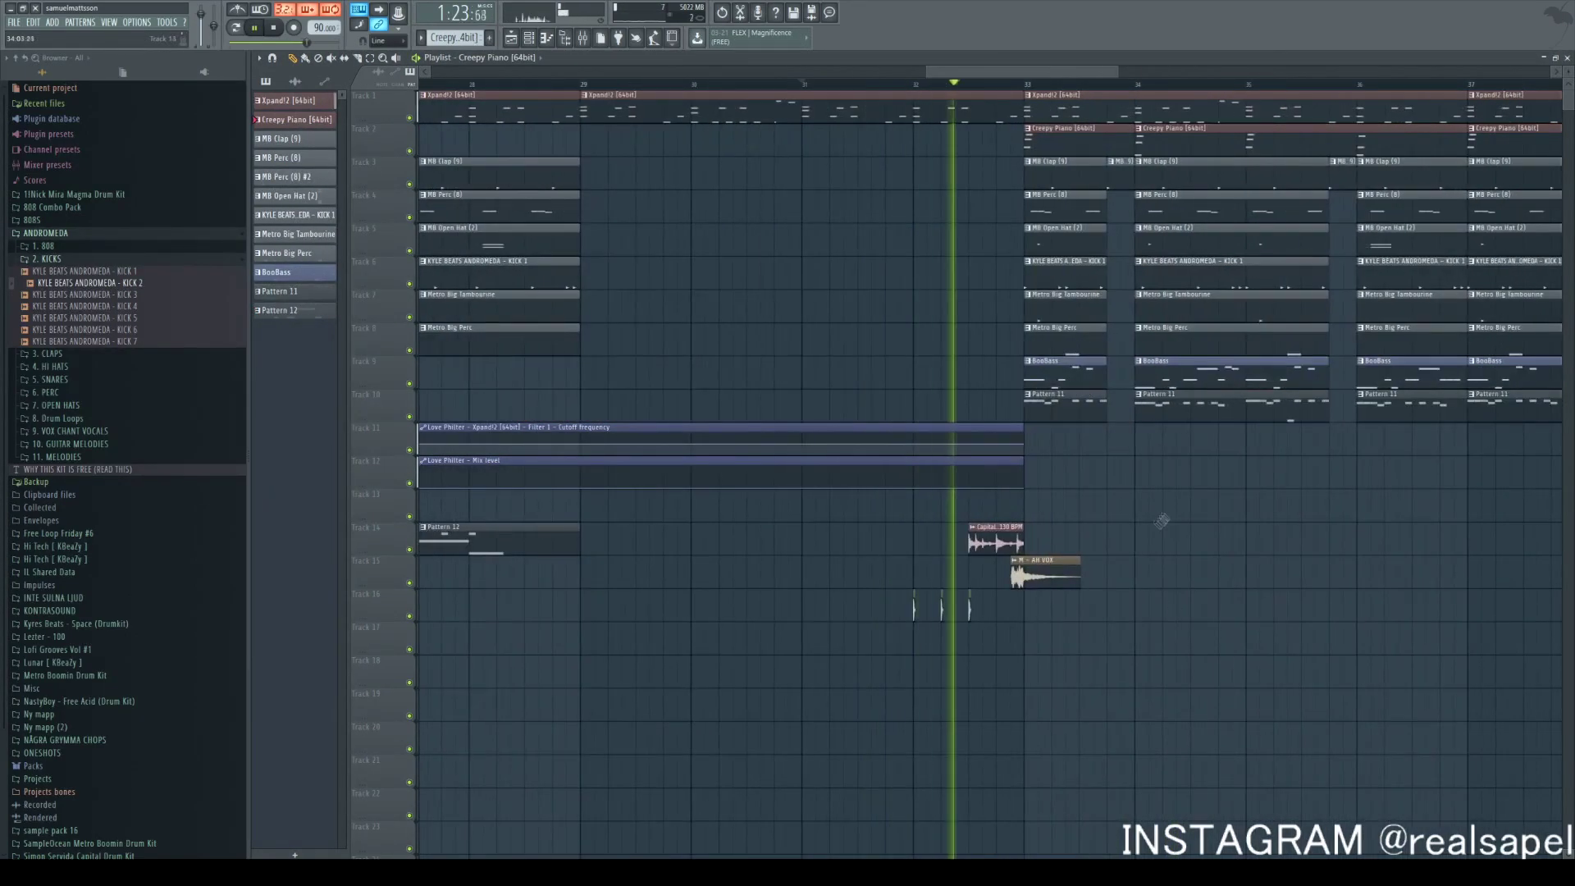
{"action": "key", "text": "space"}
{"action": "double_click", "coordinate": [1046, 578]}
{"action": "key", "text": "space"}
{"action": "key", "text": "Escape"}
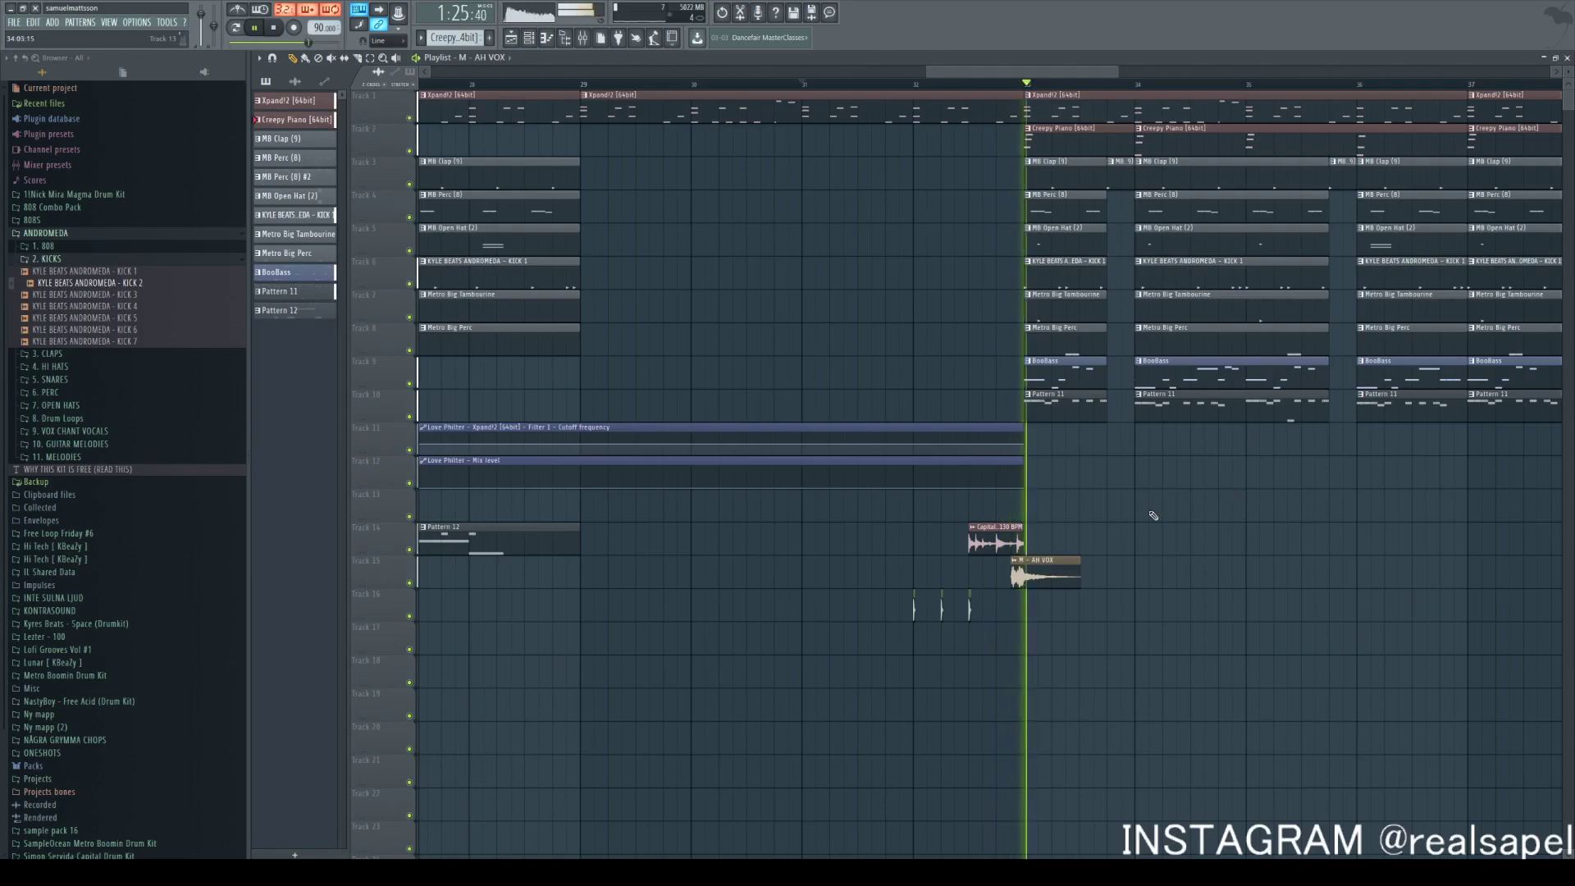
Copy the Looperman vocal clips on tracks 19 to 21 from the first hook to the bar 33 hook and play it
{"action": "scroll", "coordinate": [1163, 542], "scroll_direction": "down", "scroll_amount": 6}
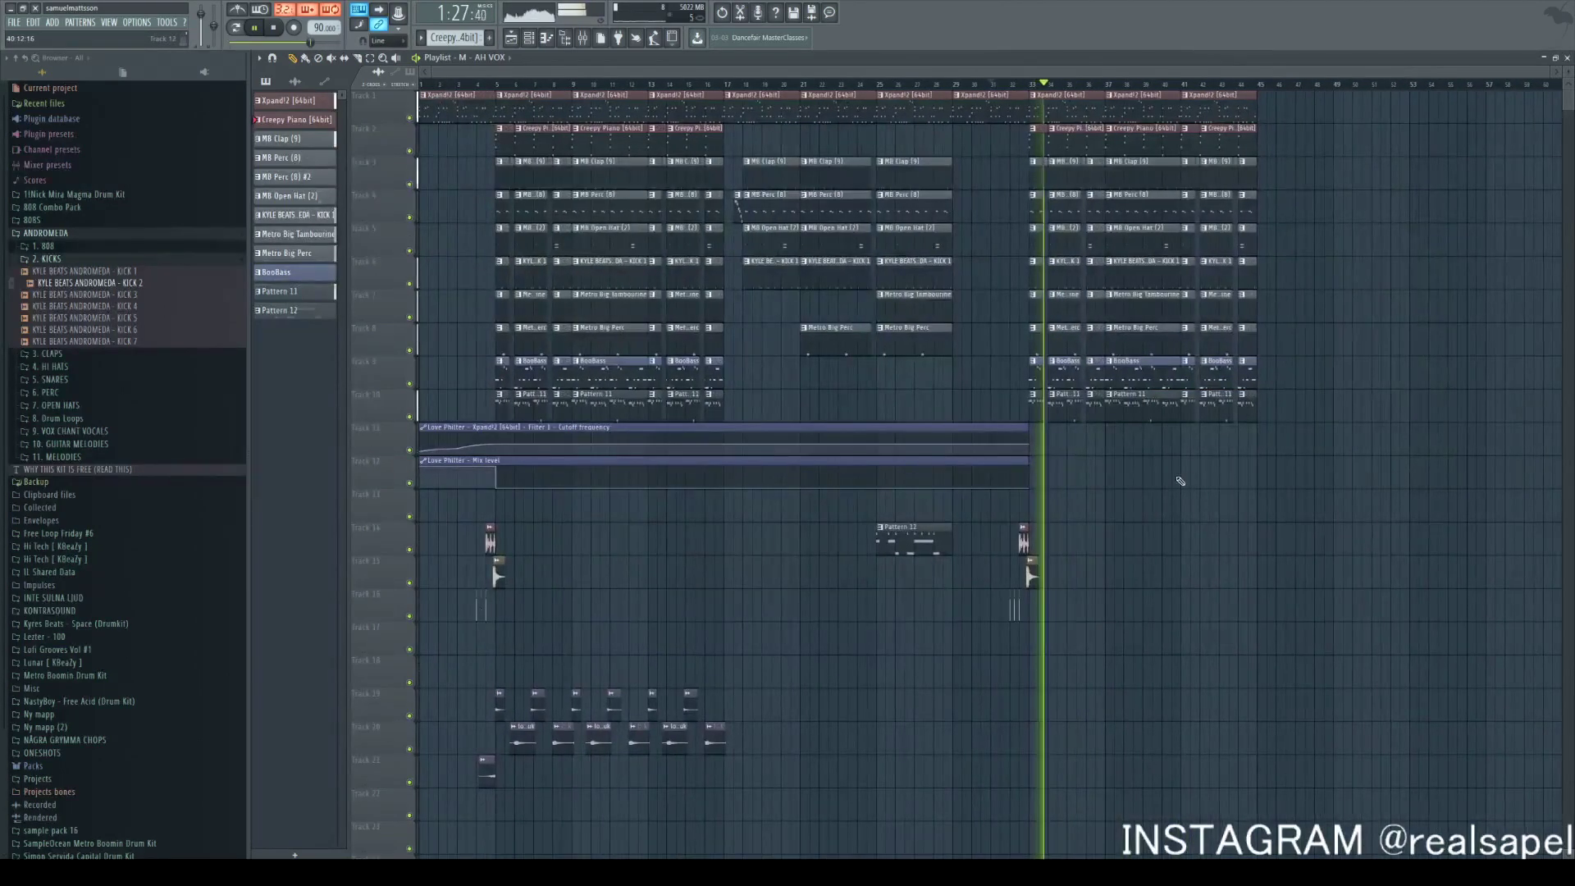
{"action": "left_click_drag", "start_coordinate": [765, 786], "coordinate": [1046, 707]}
{"action": "key", "text": "space"}
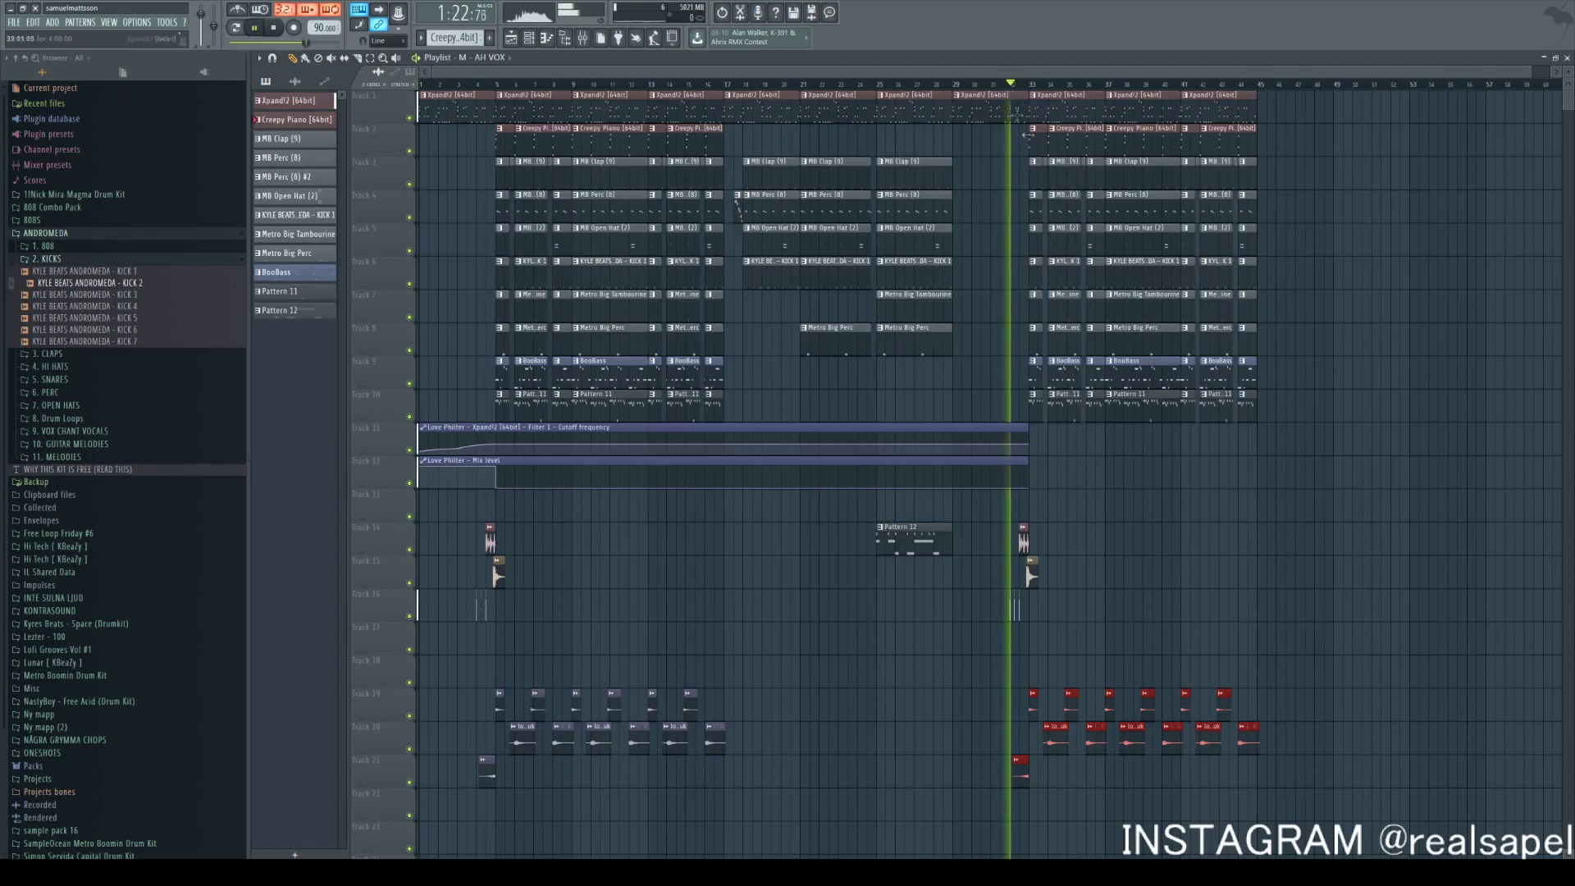
{"action": "scroll", "coordinate": [1109, 650], "scroll_direction": "up", "scroll_amount": 4}
{"action": "left_click", "coordinate": [1006, 629], "text": "ctrl"}
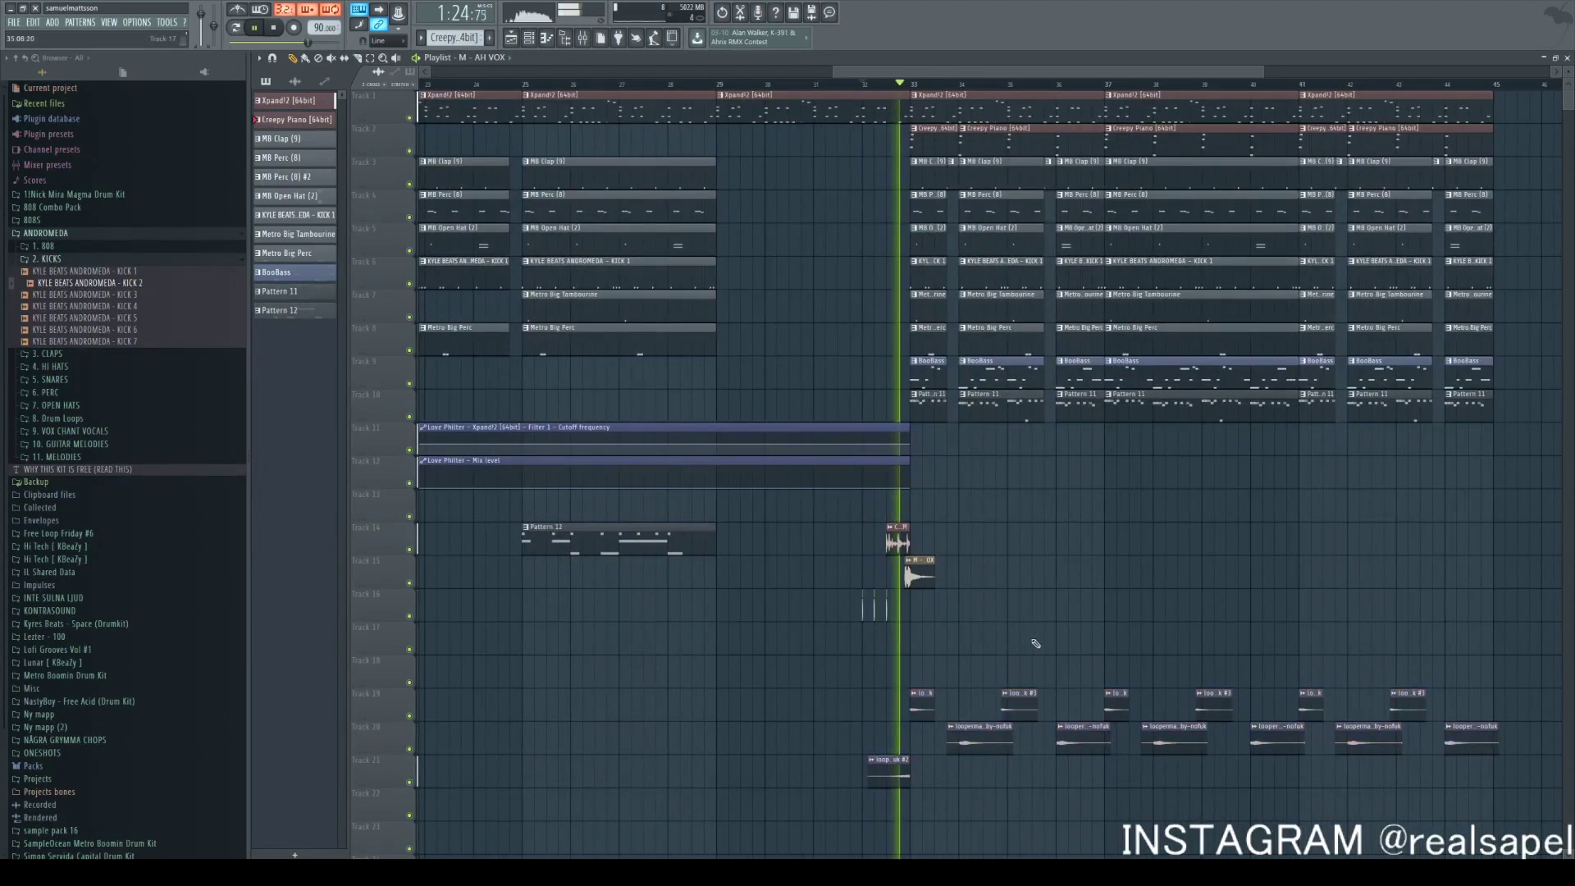
{"action": "scroll", "coordinate": [1058, 627], "scroll_direction": "down", "scroll_amount": 3}
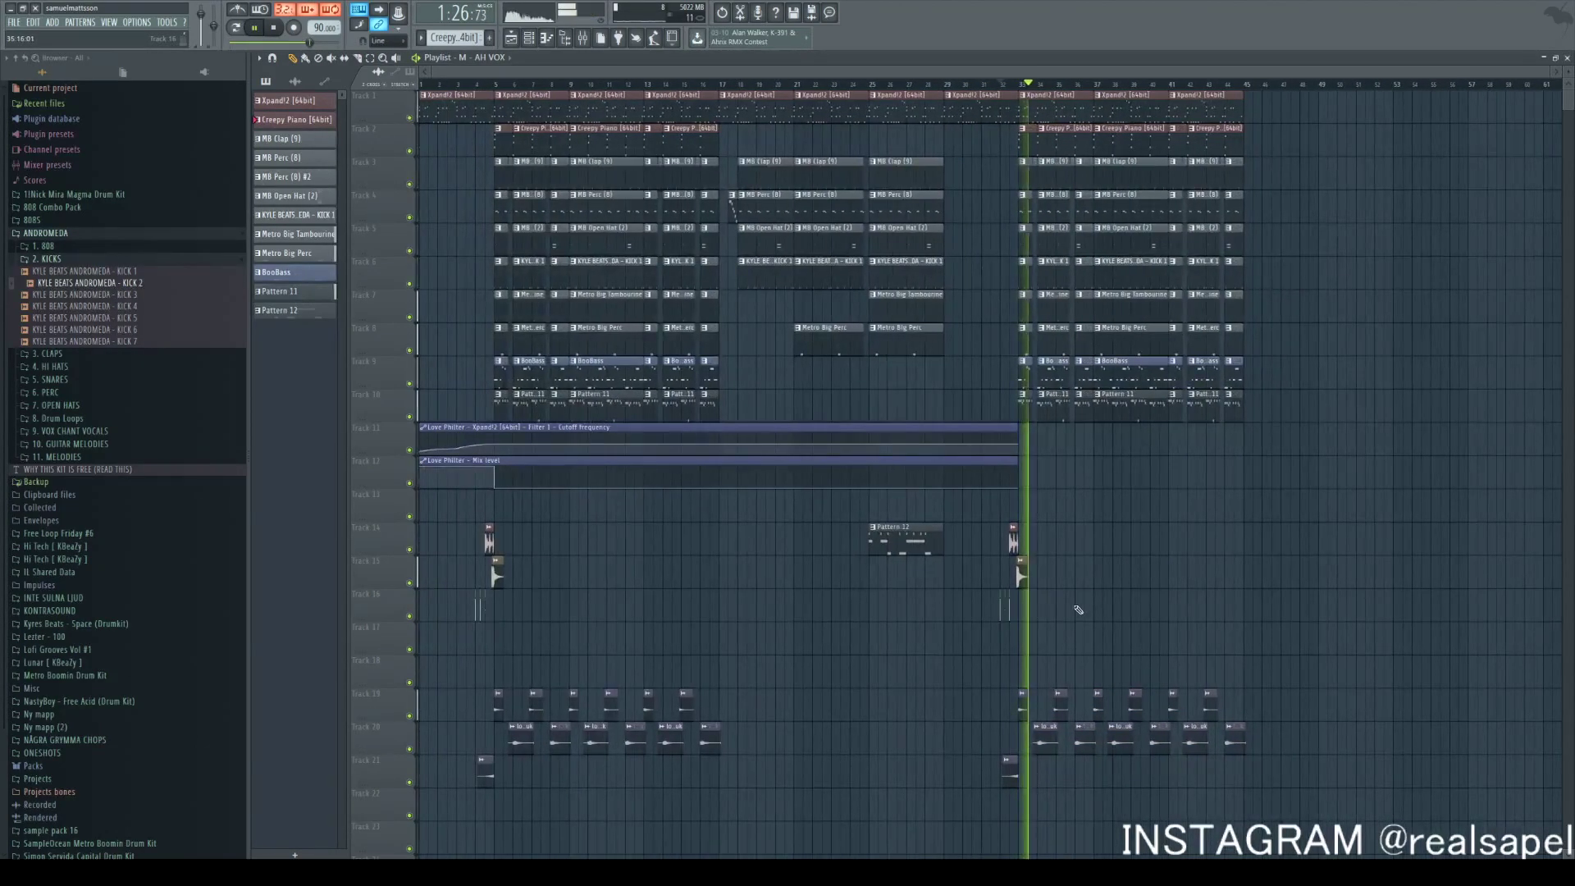
Add Fruity Reeverb 2 to the first effect slot of the MB Clap (9) mixer track
{"action": "left_click", "coordinate": [102, 235]}
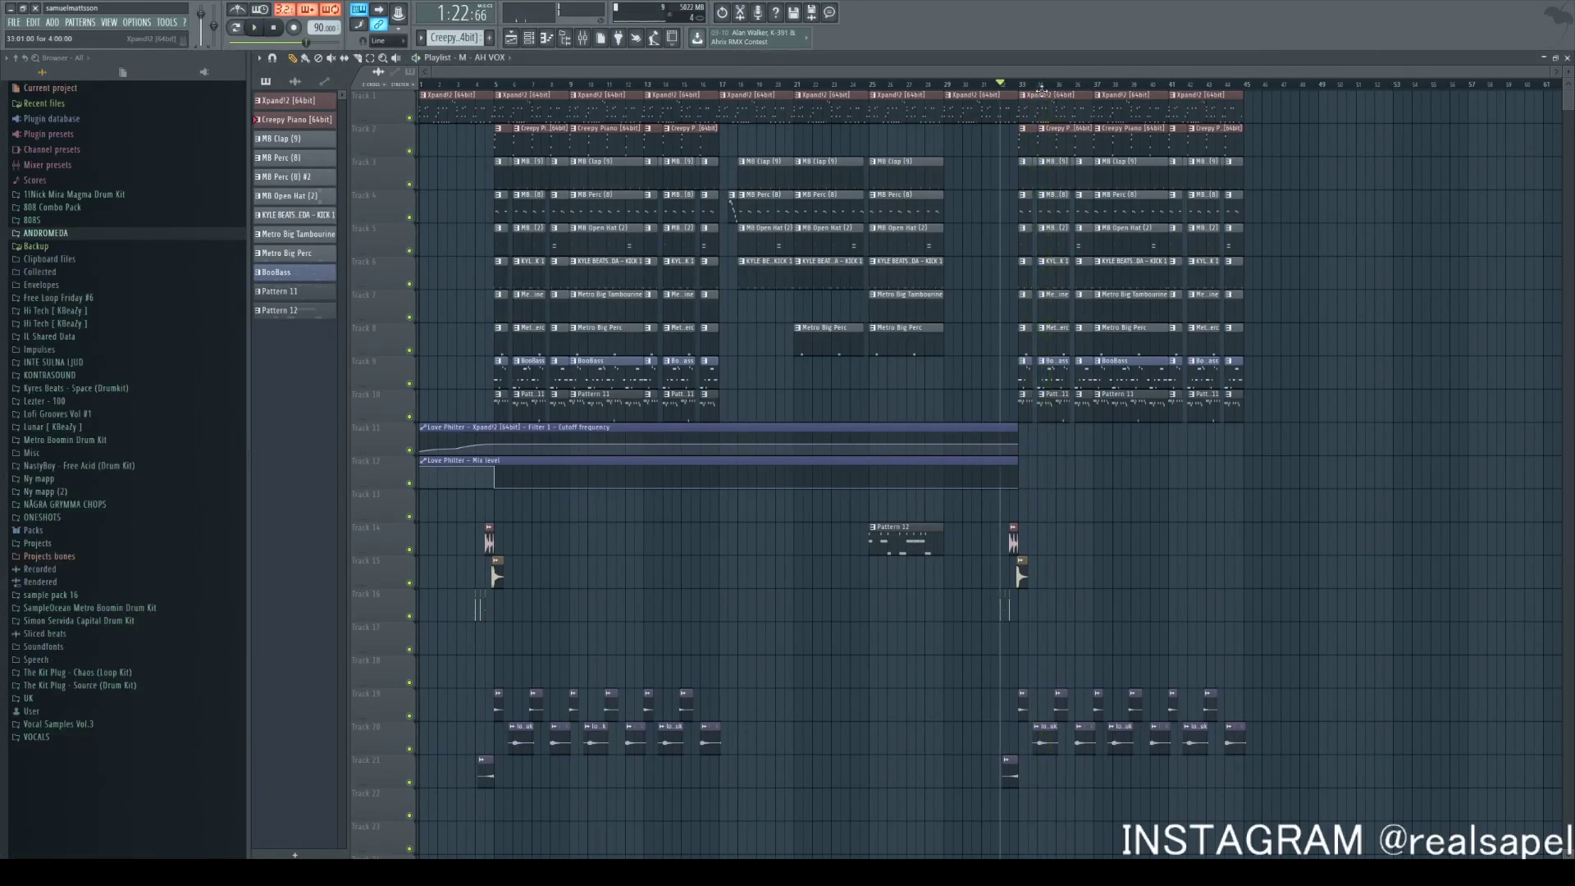
{"action": "scroll", "coordinate": [1059, 552], "scroll_direction": "up", "scroll_amount": 6}
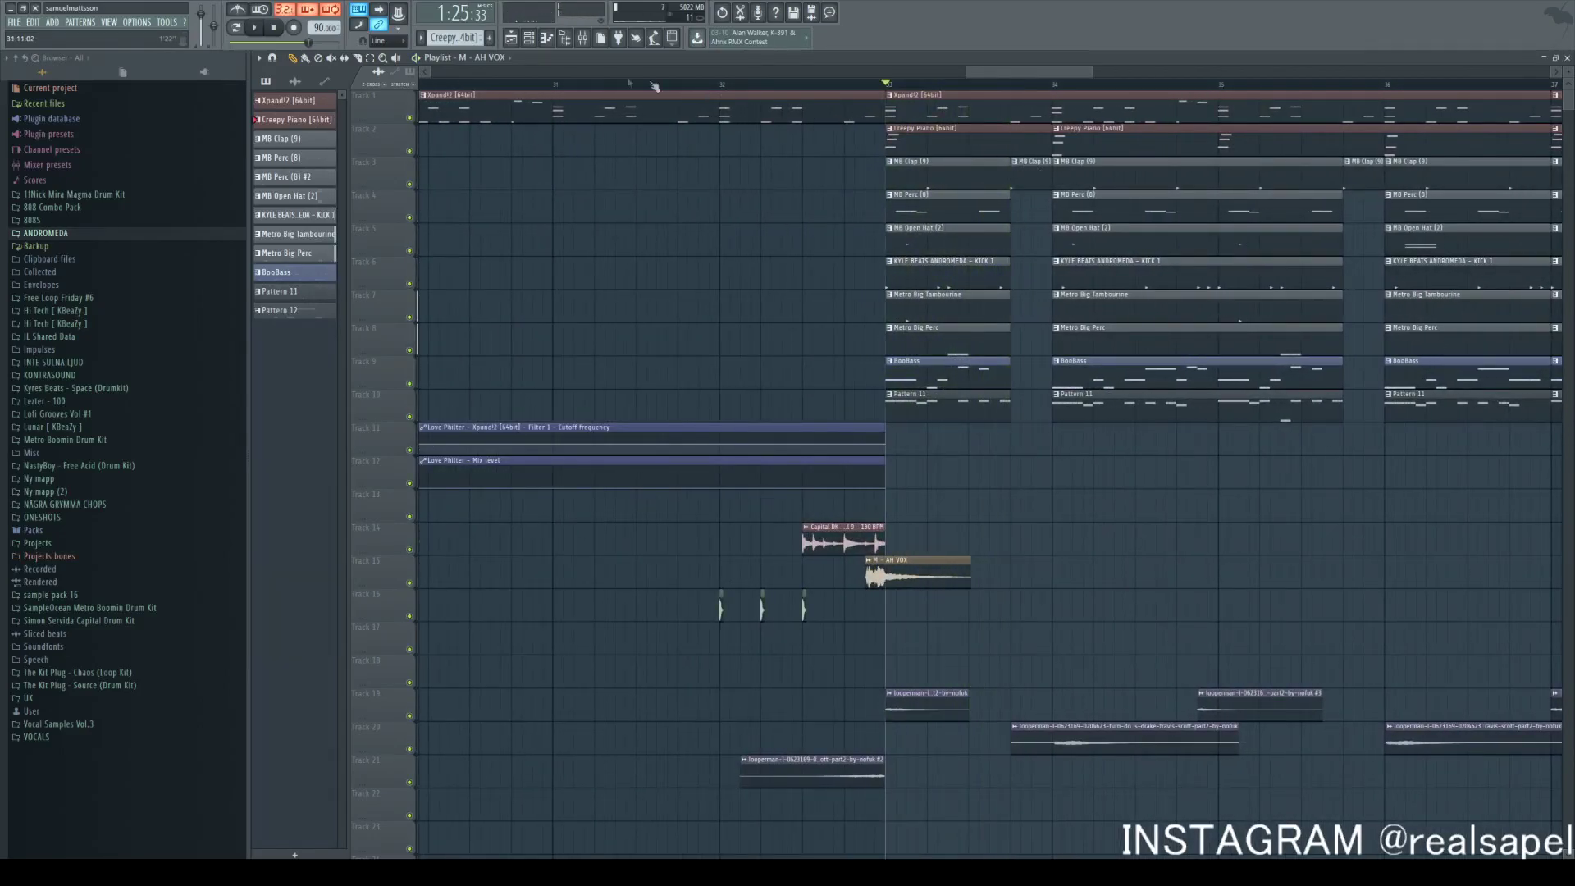
{"action": "left_click", "coordinate": [583, 39]}
{"action": "left_click", "coordinate": [547, 443]}
{"action": "left_click", "coordinate": [1124, 373]}
{"action": "mouse_move", "coordinate": [1137, 389]}
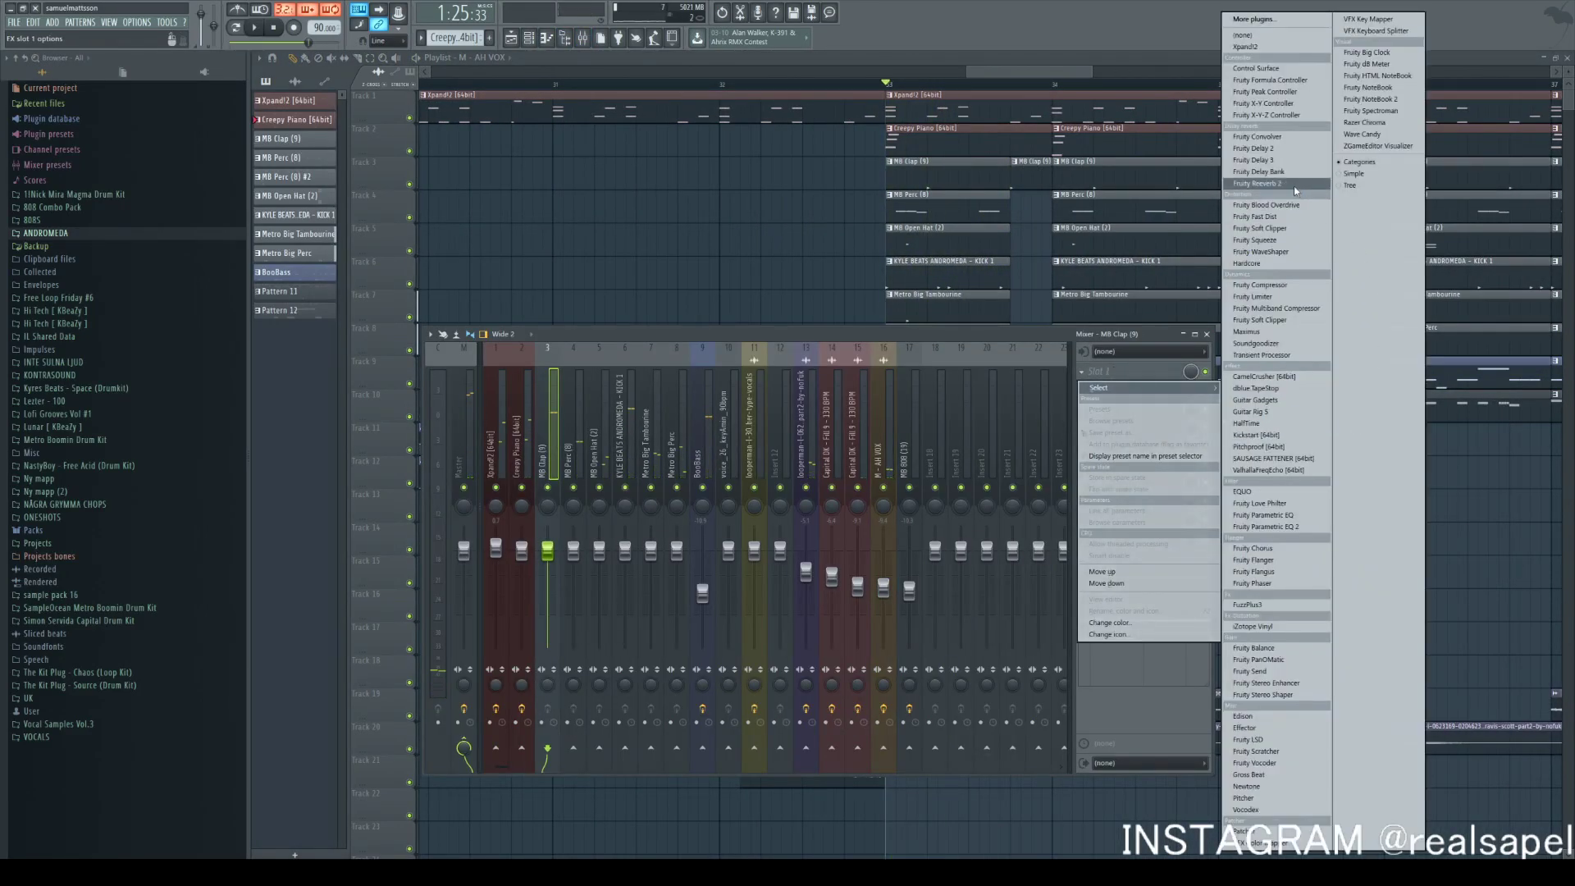
{"action": "left_click", "coordinate": [1267, 183]}
{"action": "left_click", "coordinate": [550, 114]}
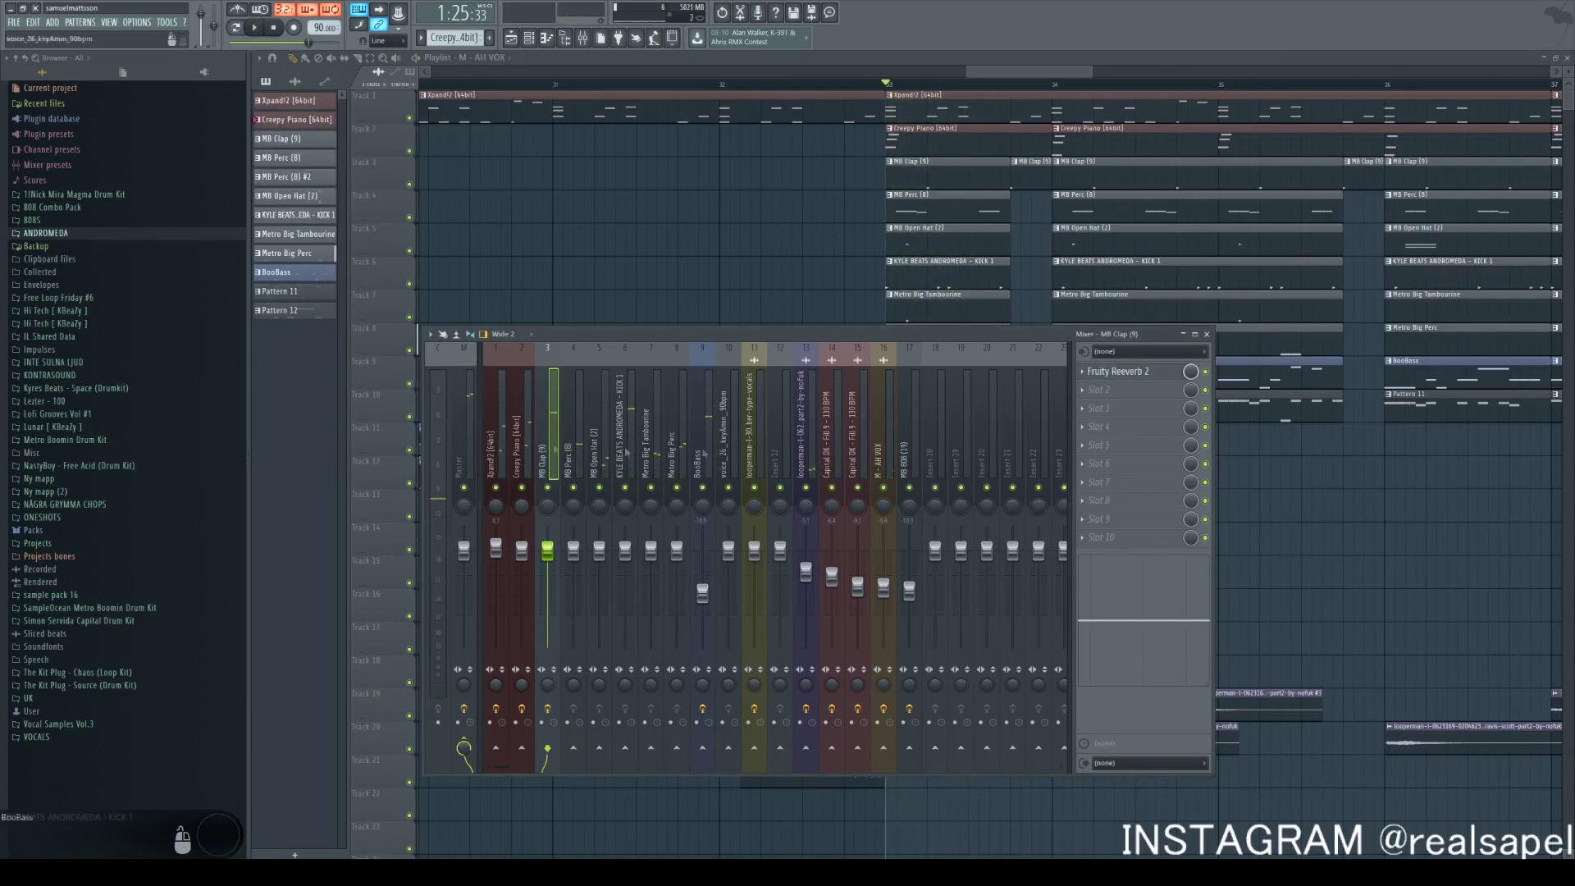
Audition the Metro Boomin Drum Kit's claps and place MB Clap (14) on track 13 in the drum gap of bar 33
{"action": "left_click", "coordinate": [66, 440]}
{"action": "left_click", "coordinate": [66, 466]}
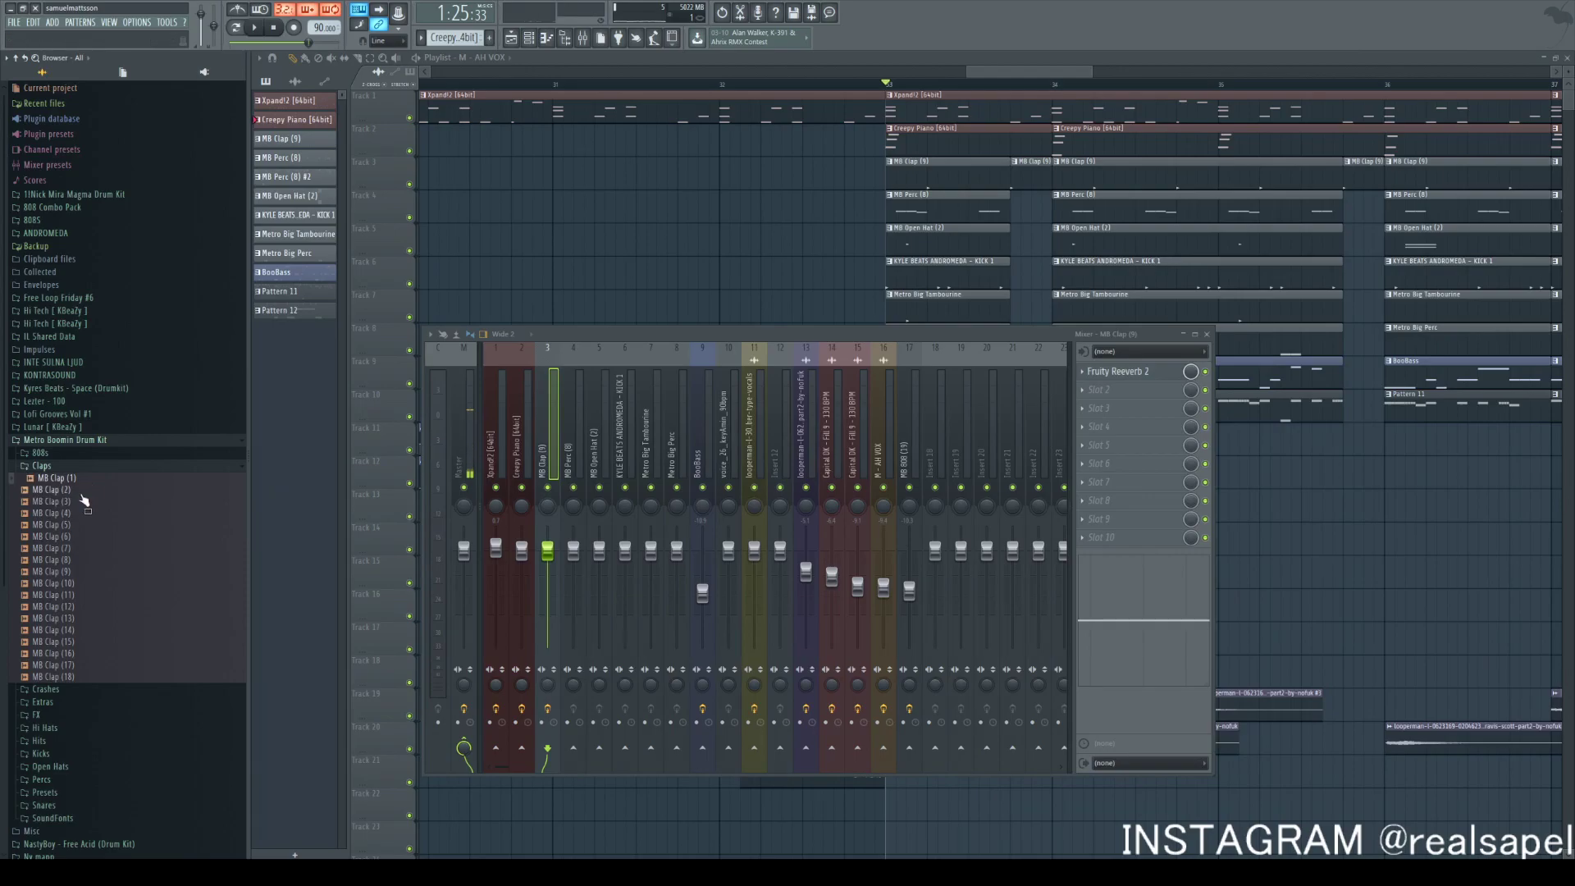
{"action": "key", "text": "space"}
{"action": "left_click_drag", "start_coordinate": [90, 638], "coordinate": [1120, 515]}
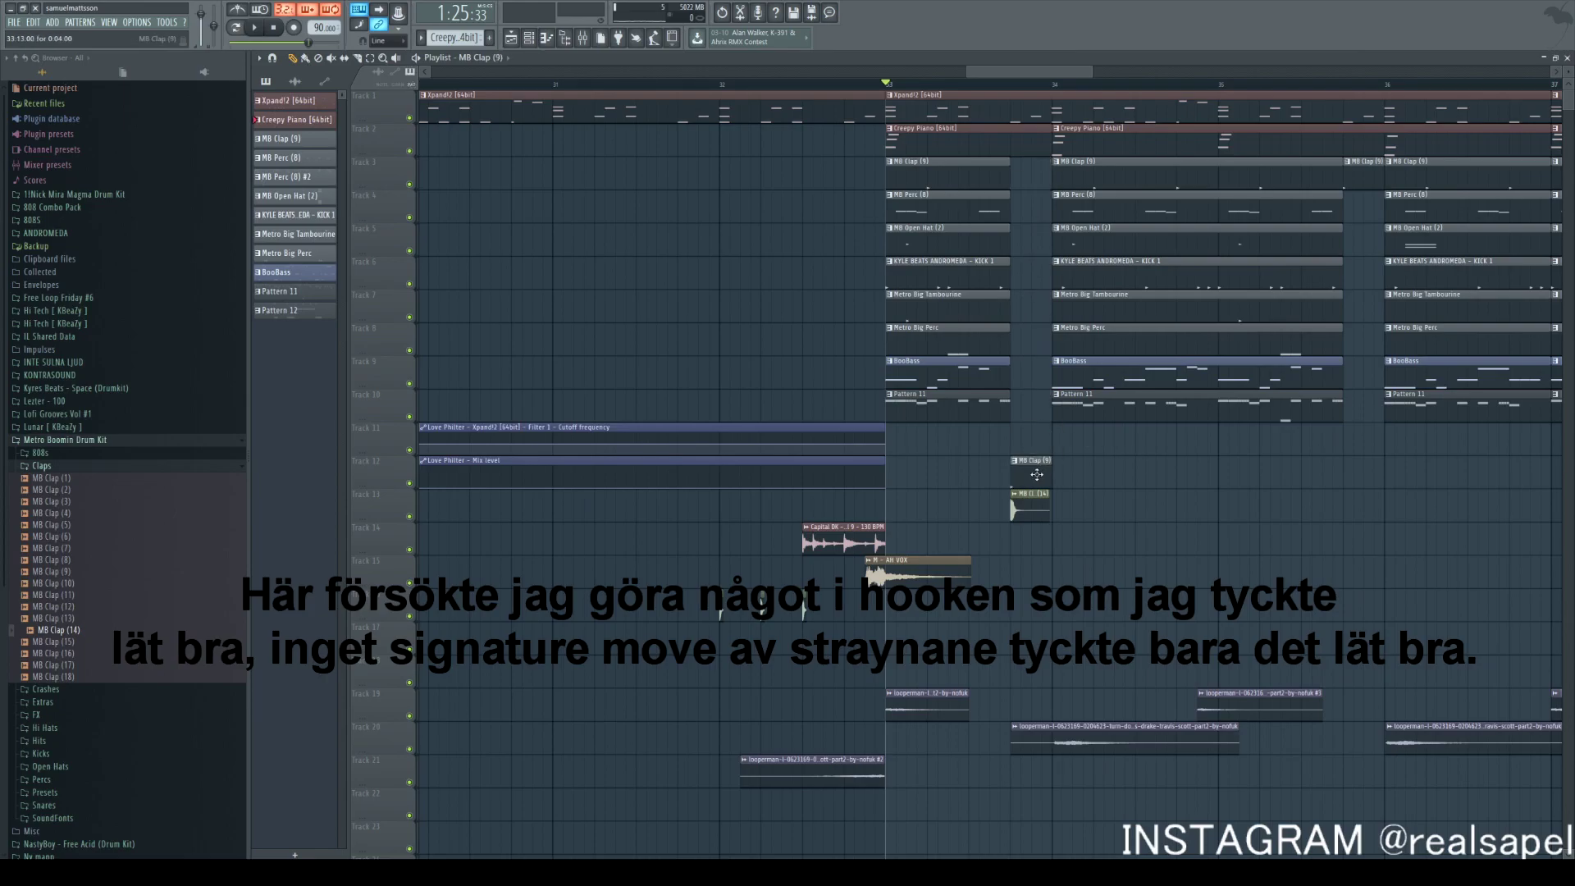
Create an automation clip for the mix level of Fruity Reeverb 2 on the MB Clap (9) mixer track
{"action": "left_click", "coordinate": [584, 38]}
{"action": "scroll", "coordinate": [1320, 374], "scroll_direction": "down", "scroll_amount": 5}
{"action": "right_click", "coordinate": [1187, 372]}
{"action": "left_click", "coordinate": [1231, 487]}
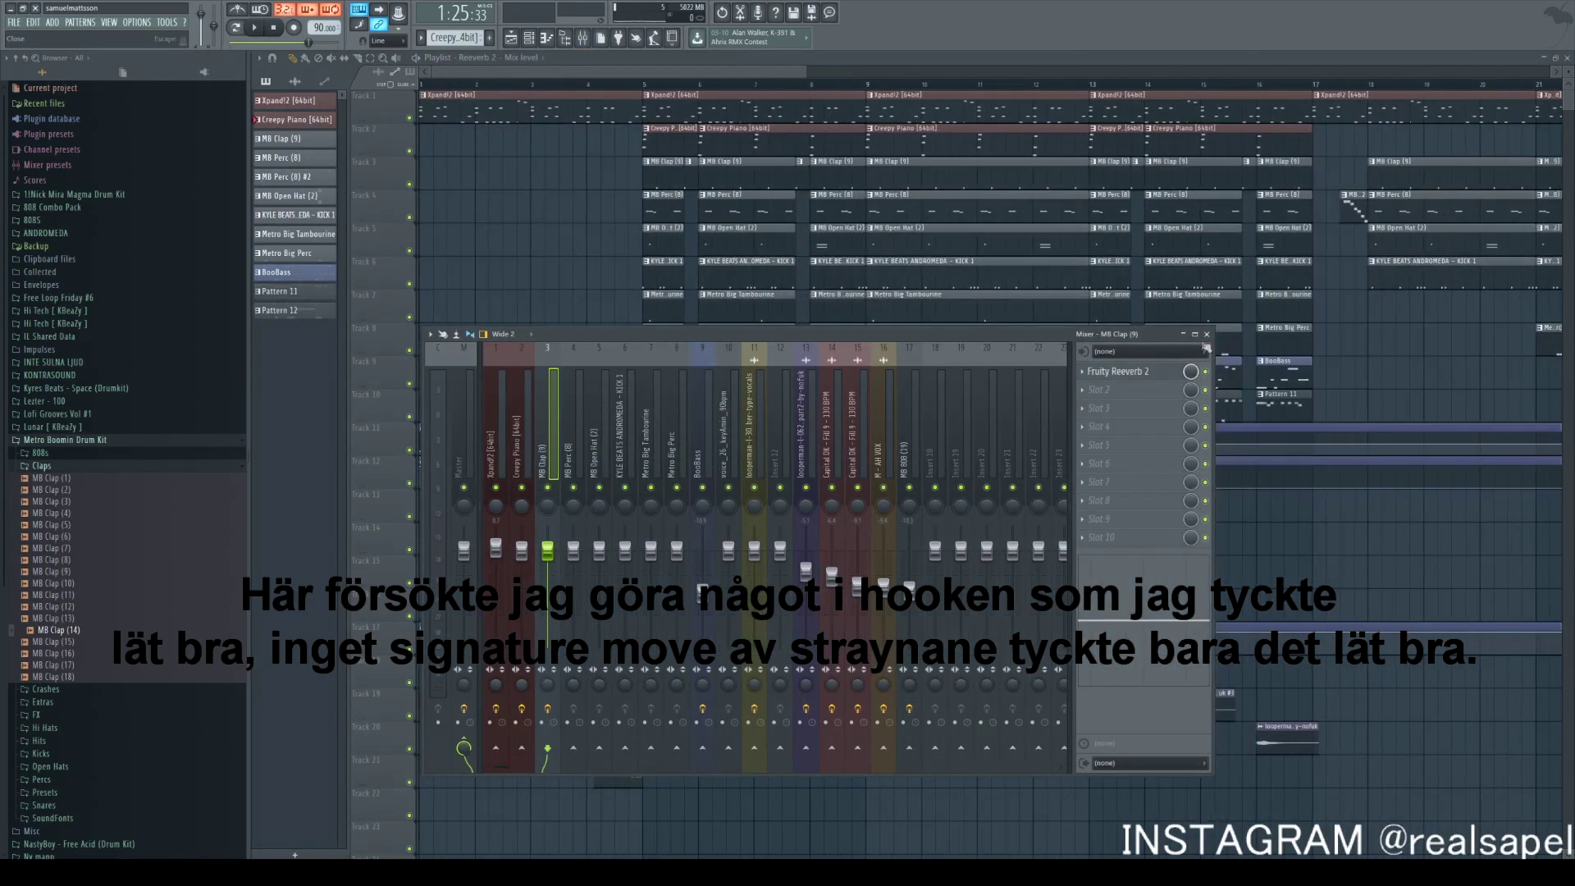
{"action": "left_click", "coordinate": [1209, 336]}
Move the Reeverb 2 mix level clip to track 23 and raise the automation only over the clap gap in bar 33
{"action": "scroll", "coordinate": [852, 616], "scroll_direction": "down", "scroll_amount": 3}
{"action": "left_click_drag", "start_coordinate": [828, 630], "coordinate": [937, 799]}
{"action": "scroll", "coordinate": [1010, 779], "scroll_direction": "up", "scroll_amount": 7}
{"action": "right_click", "coordinate": [1018, 779]}
{"action": "right_click", "coordinate": [1019, 799]}
{"action": "right_click", "coordinate": [920, 794]}
{"action": "key", "text": "space"}
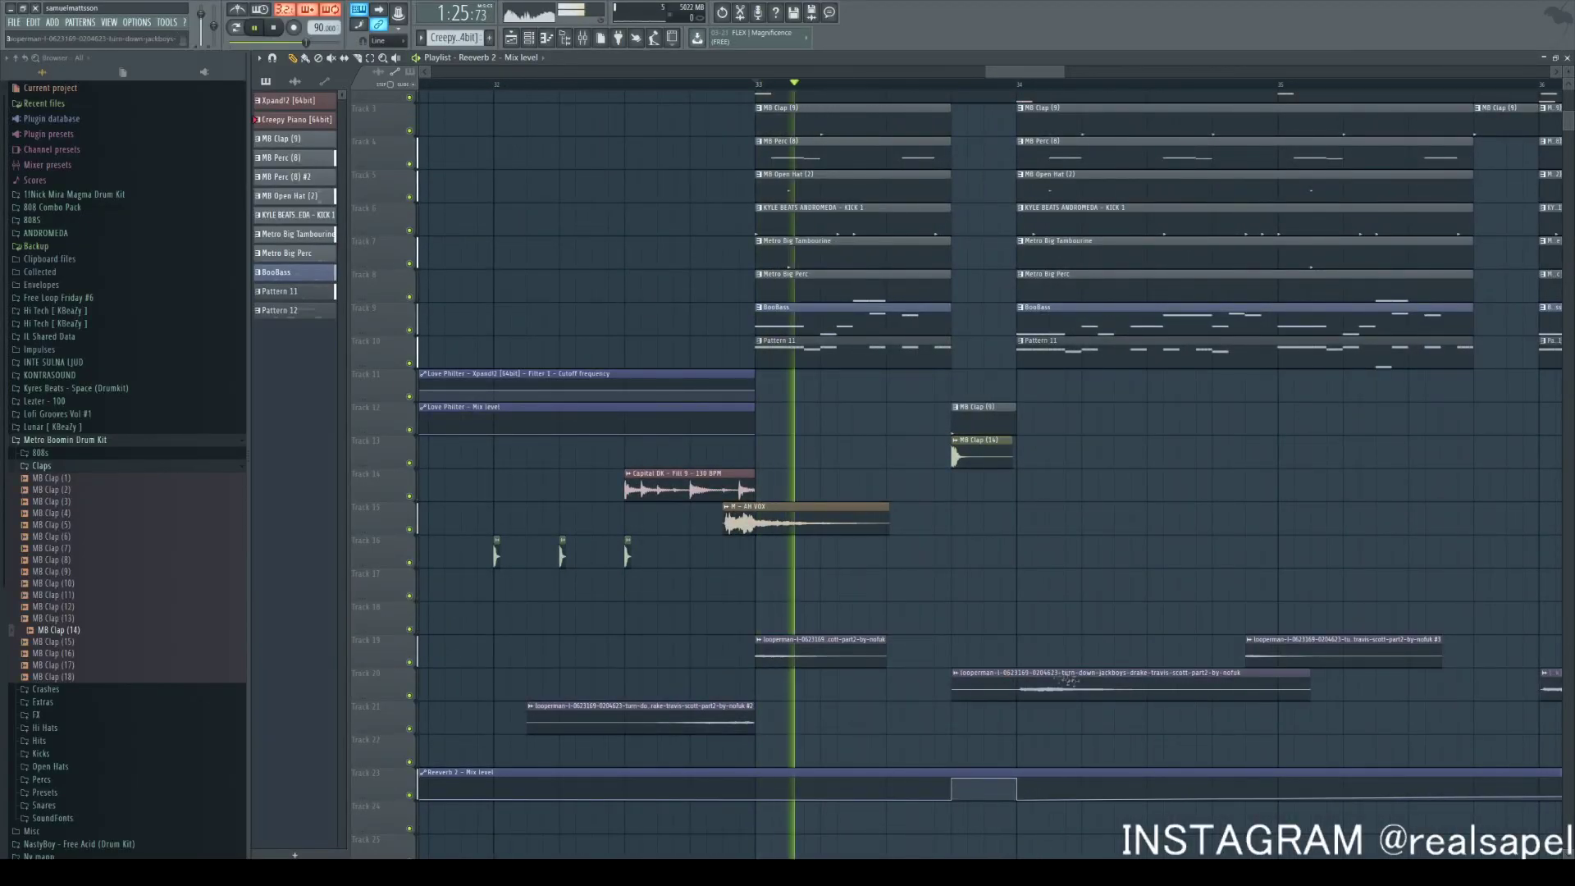
Trim the start and end of the Reeverb 2 mix level clip, ending it where the second hook ends
{"action": "scroll", "coordinate": [958, 771], "scroll_direction": "down", "scroll_amount": 7}
{"action": "left_click_drag", "start_coordinate": [446, 779], "coordinate": [383, 807]}
{"action": "left_click_drag", "start_coordinate": [1260, 778], "coordinate": [1258, 805]}
{"action": "key", "text": "space"}
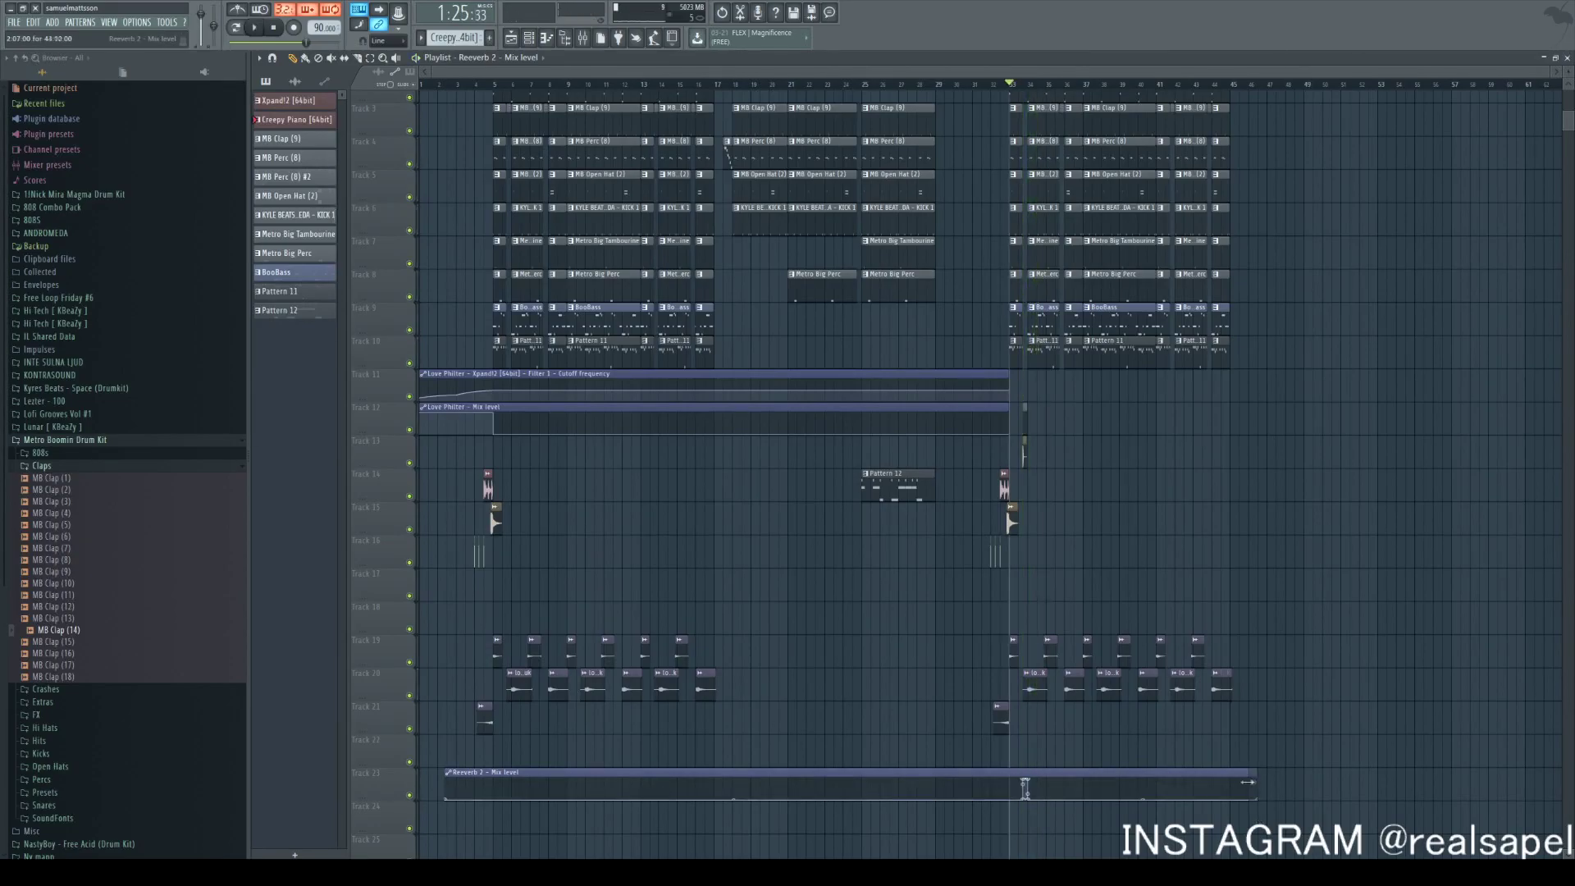
{"action": "key", "text": "space"}
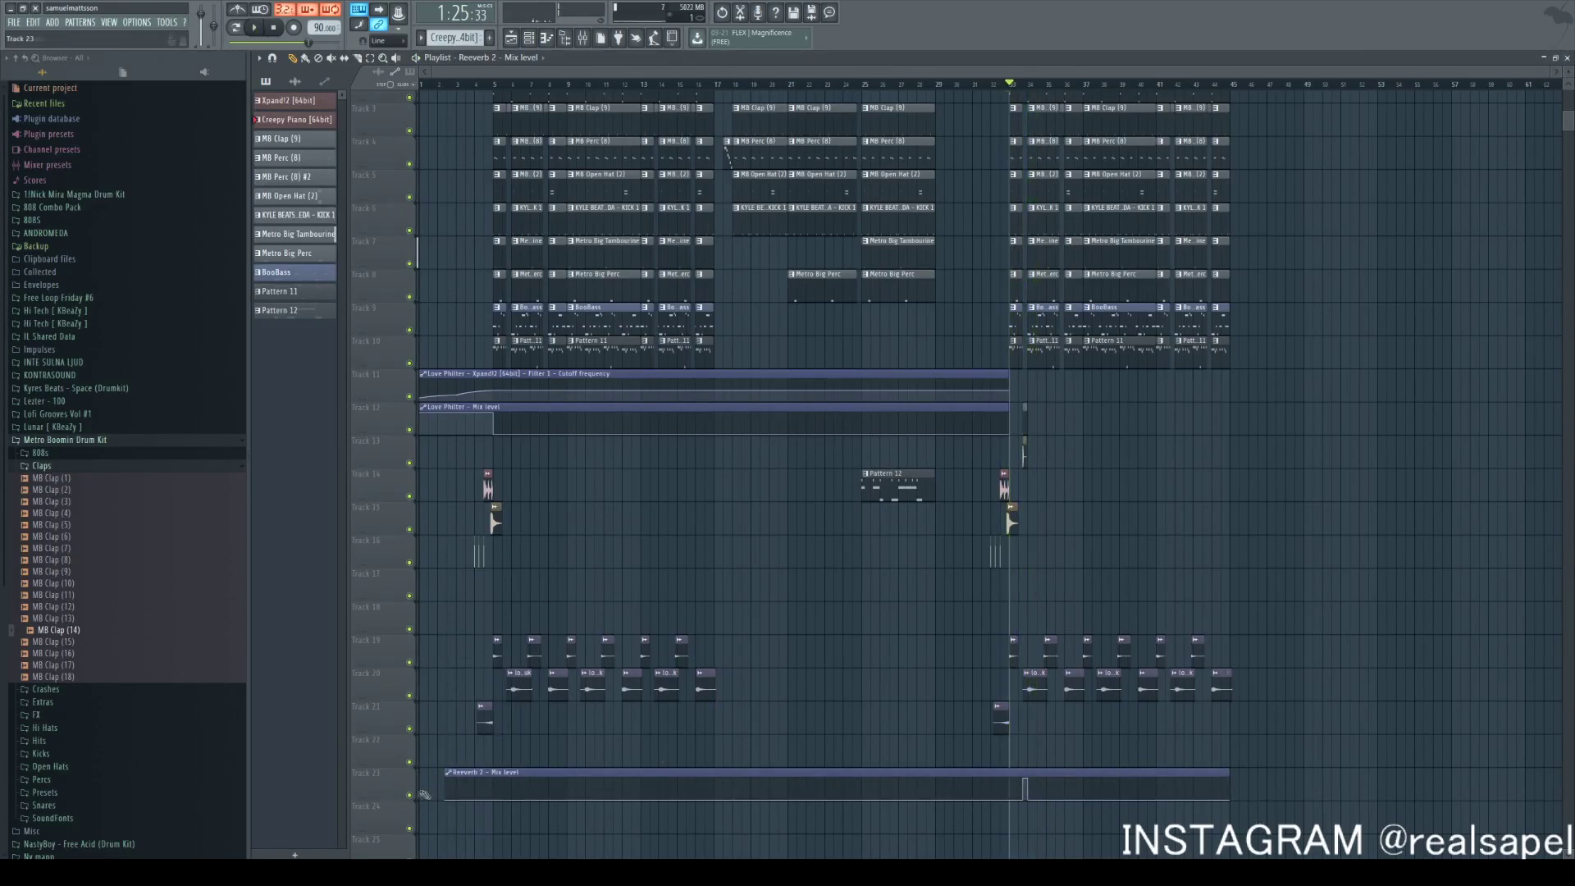
Trim the BASS LEAd clip on track 17 so that it ends where MB Clap (14) starts
{"action": "scroll", "coordinate": [1016, 611], "scroll_direction": "up", "scroll_amount": 5}
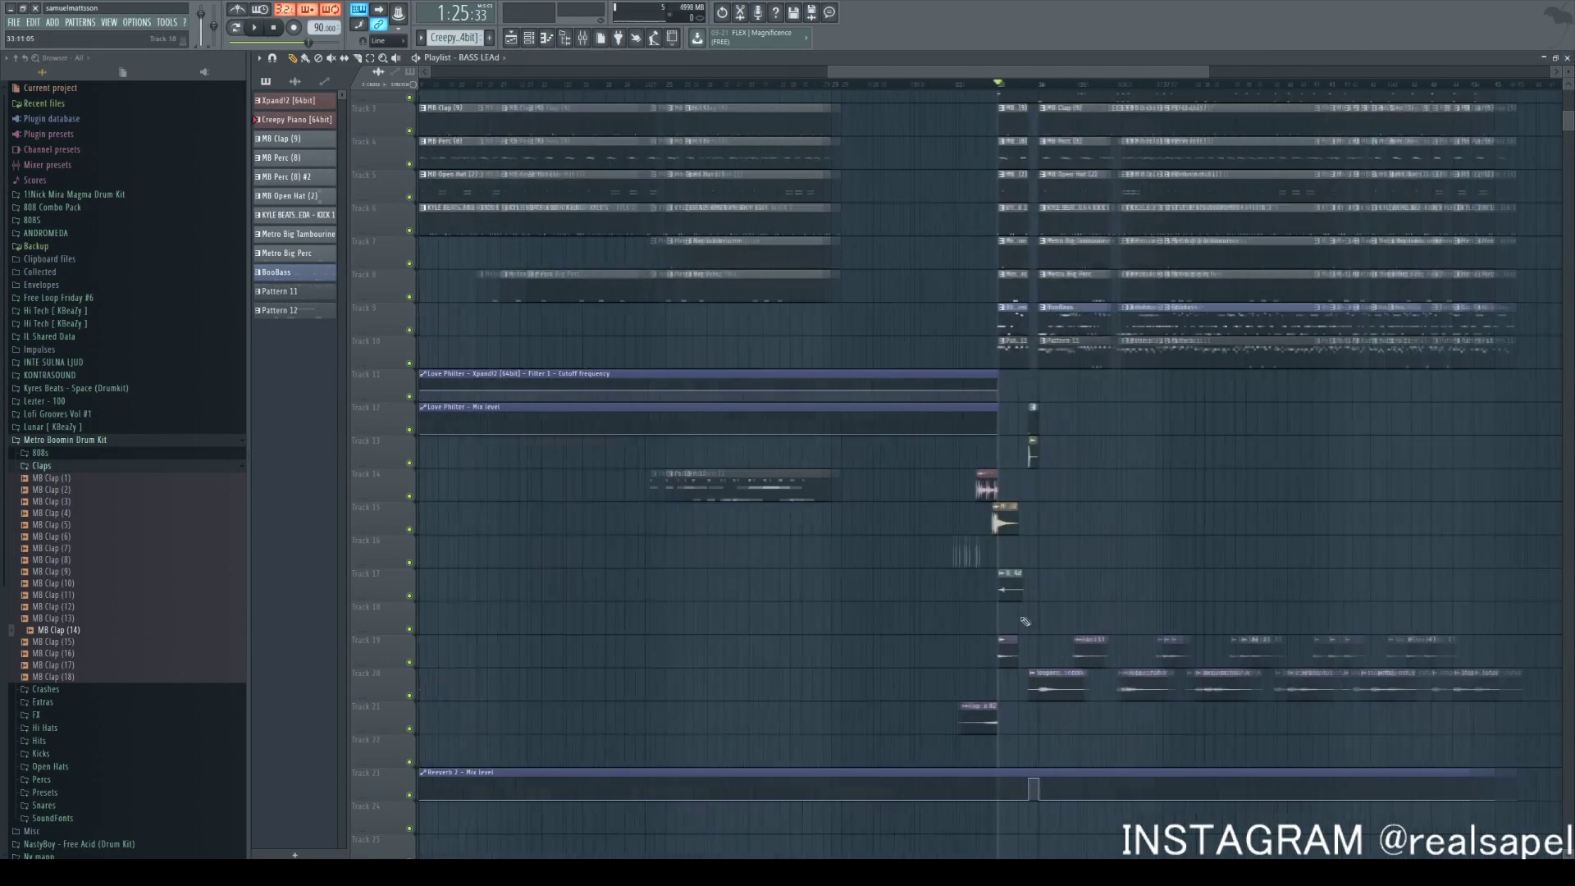
{"action": "scroll", "coordinate": [1104, 593], "scroll_direction": "up", "scroll_amount": 4}
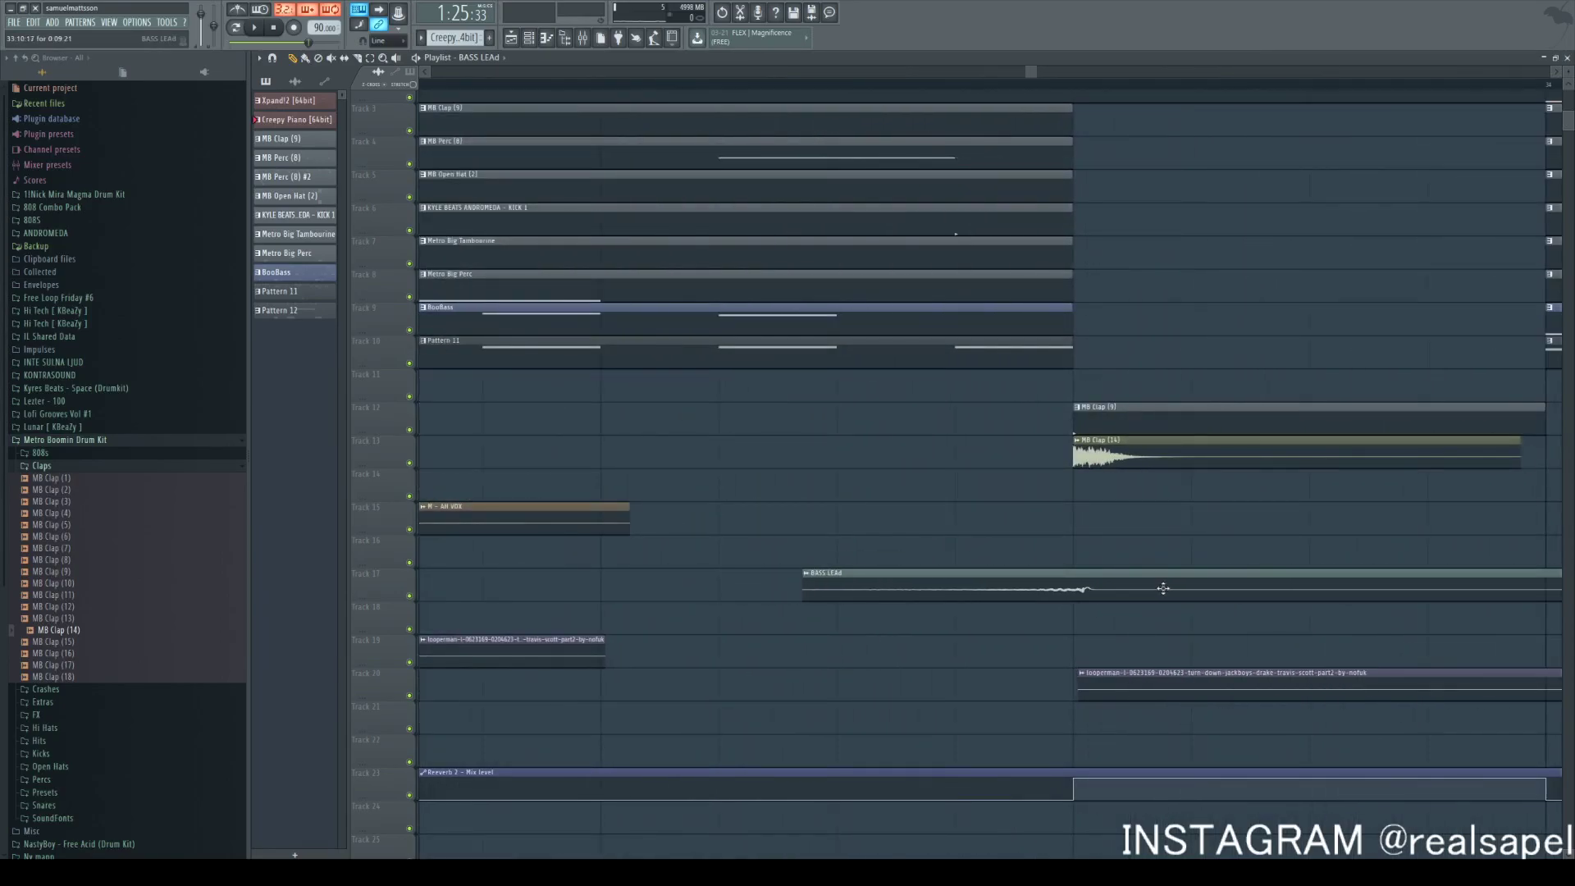
{"action": "scroll", "coordinate": [1175, 588], "scroll_direction": "down", "scroll_amount": 4}
{"action": "scroll", "coordinate": [1166, 611], "scroll_direction": "up", "scroll_amount": 4}
{"action": "left_click_drag", "start_coordinate": [1262, 589], "coordinate": [1165, 590]}
{"action": "key", "text": "space"}
Check the channel settings of the MB Clap (14) and BASS LEAd samples while playing the bar 33 hook
{"action": "double_click", "coordinate": [1235, 448]}
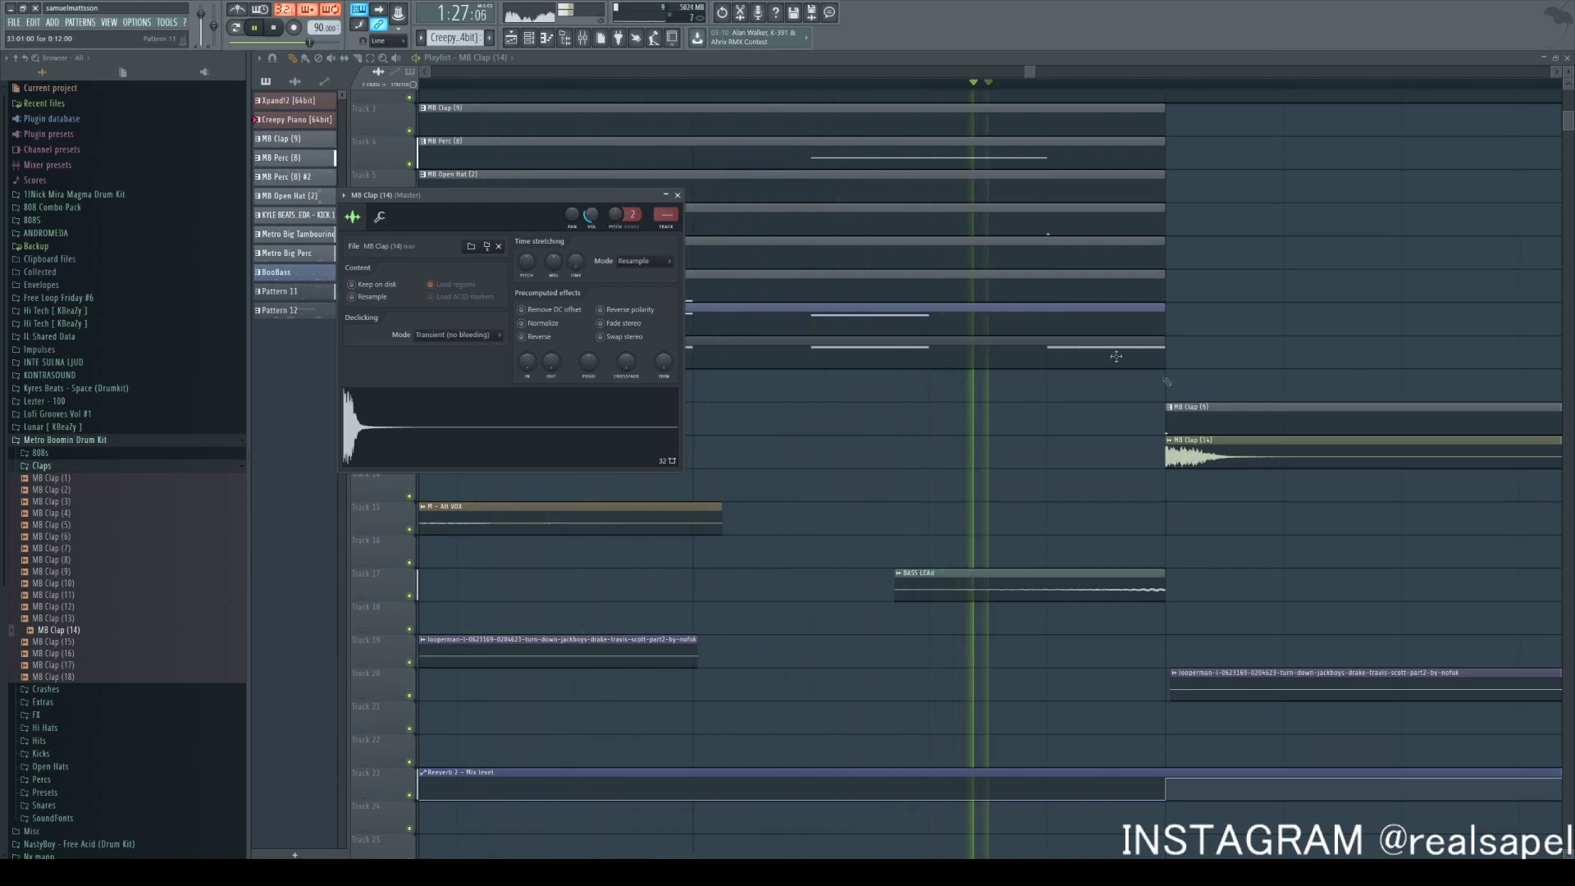
{"action": "left_click", "coordinate": [584, 39]}
{"action": "left_click", "coordinate": [1235, 231], "text": "ctrl"}
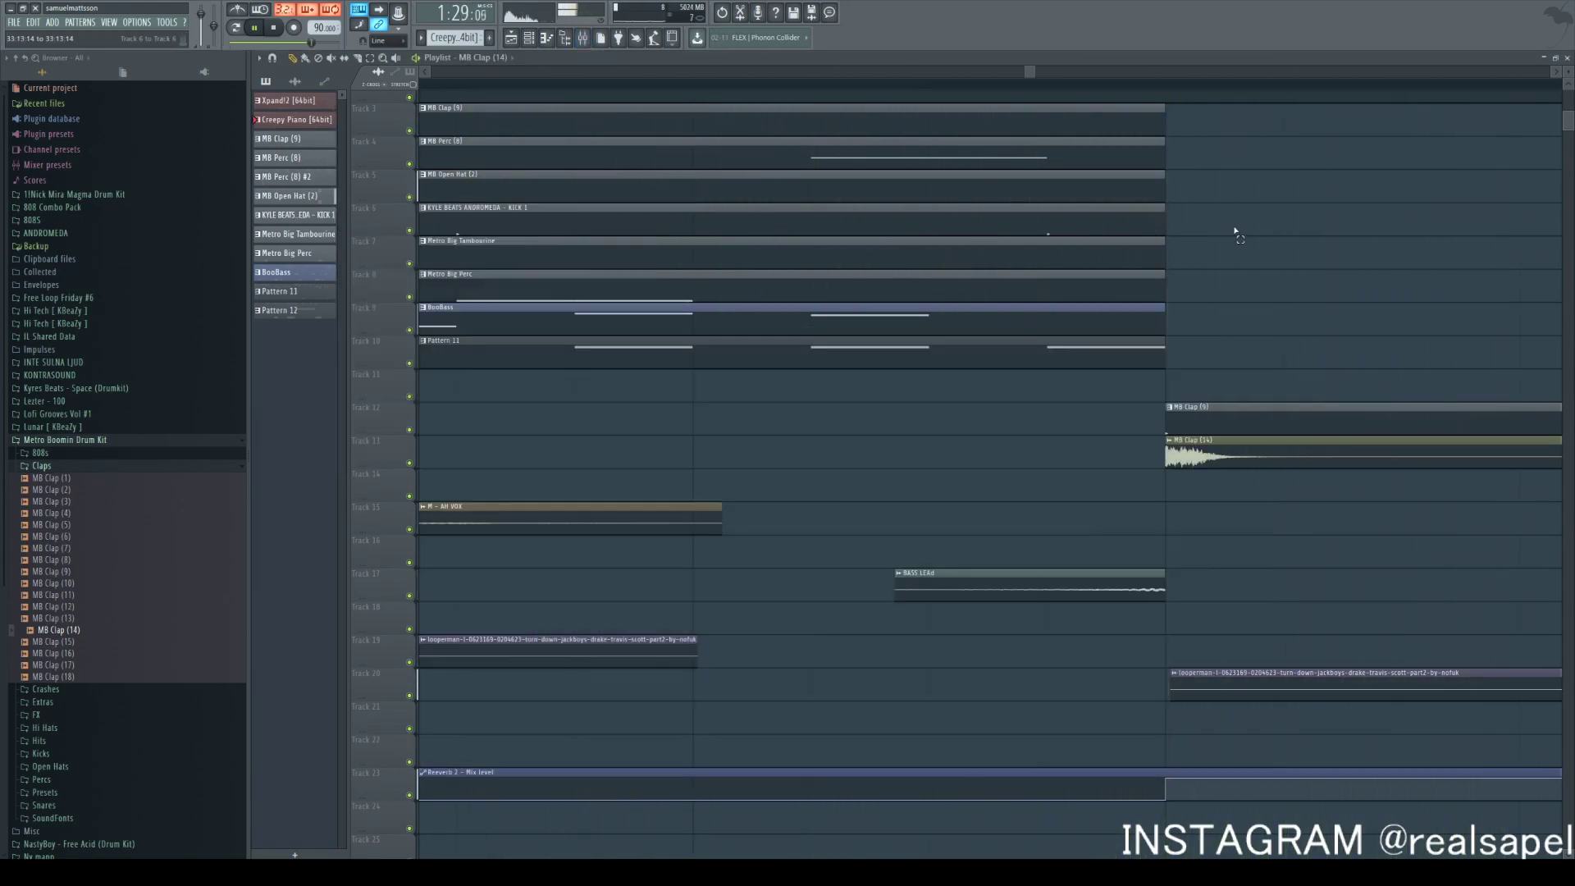
{"action": "double_click", "coordinate": [1122, 590]}
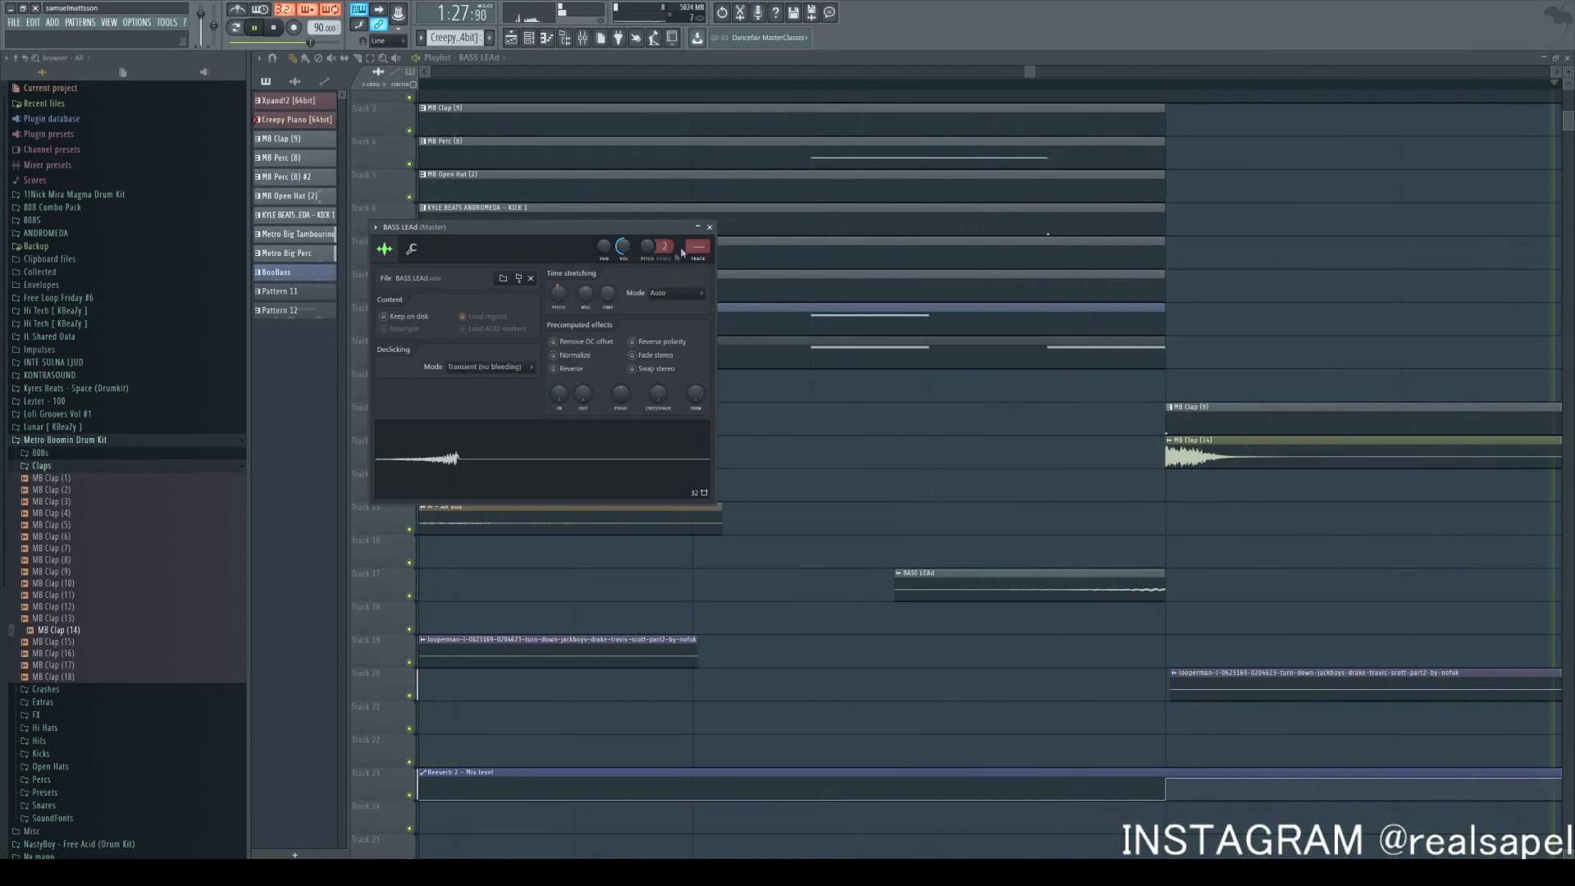
{"action": "left_click", "coordinate": [709, 228]}
Copy the MB Clap (9) and MB Clap (14) clips to tracks 14 and 15 in the drum gap of bar 5
{"action": "scroll", "coordinate": [718, 230], "scroll_direction": "down", "scroll_amount": 8}
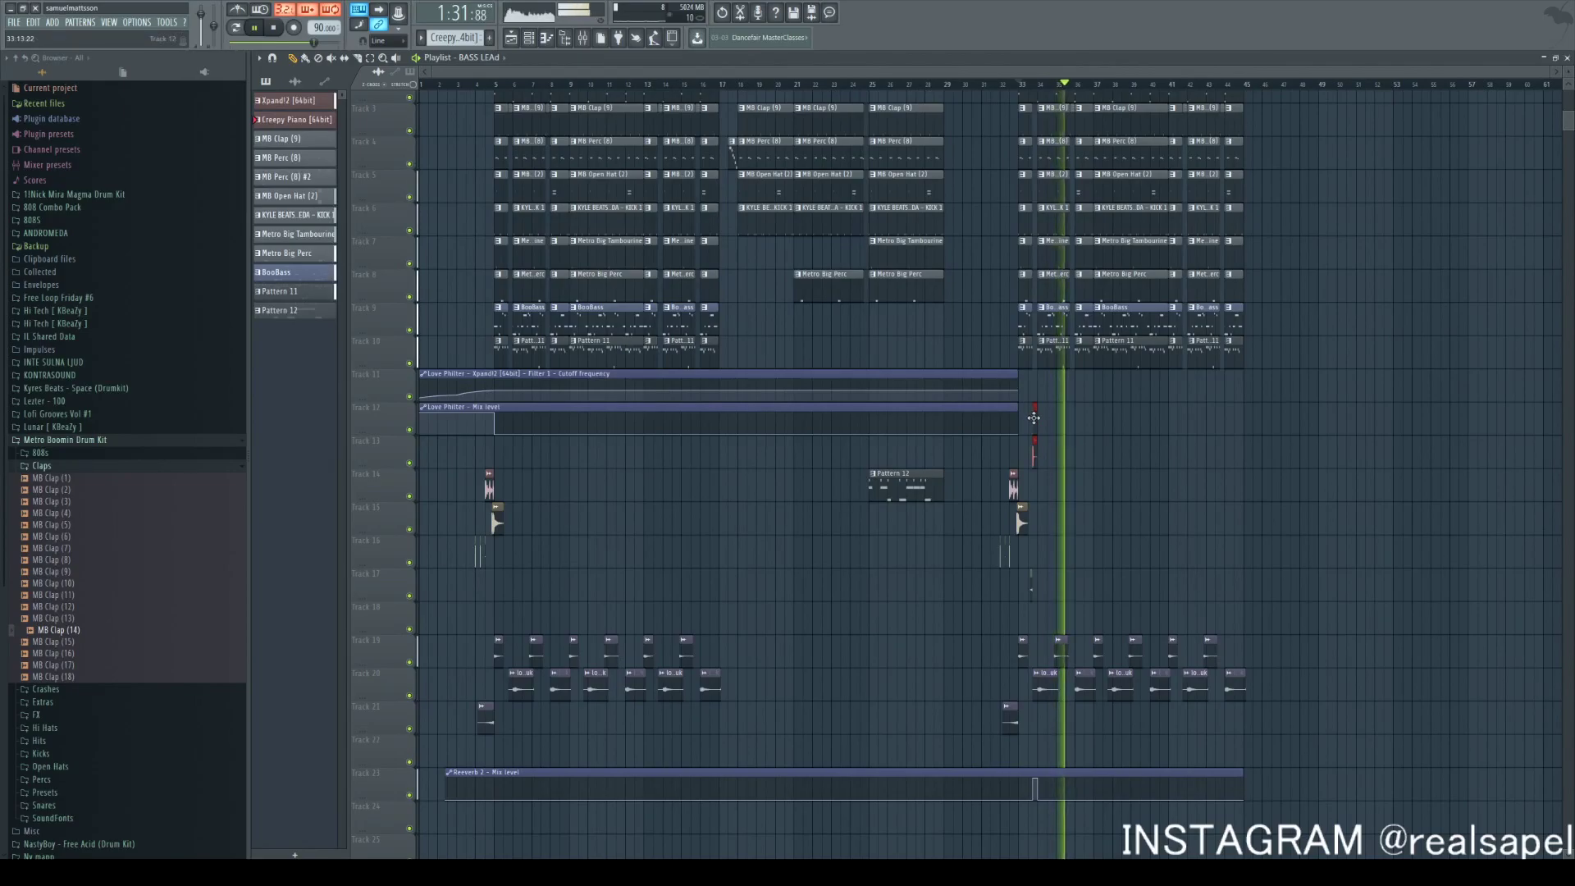
{"action": "left_click_drag", "start_coordinate": [575, 521], "coordinate": [535, 488]}
{"action": "scroll", "coordinate": [535, 501], "scroll_direction": "up", "scroll_amount": 7}
{"action": "left_click_drag", "start_coordinate": [1268, 521], "coordinate": [1074, 521]}
{"action": "scroll", "coordinate": [1108, 556], "scroll_direction": "down", "scroll_amount": 6}
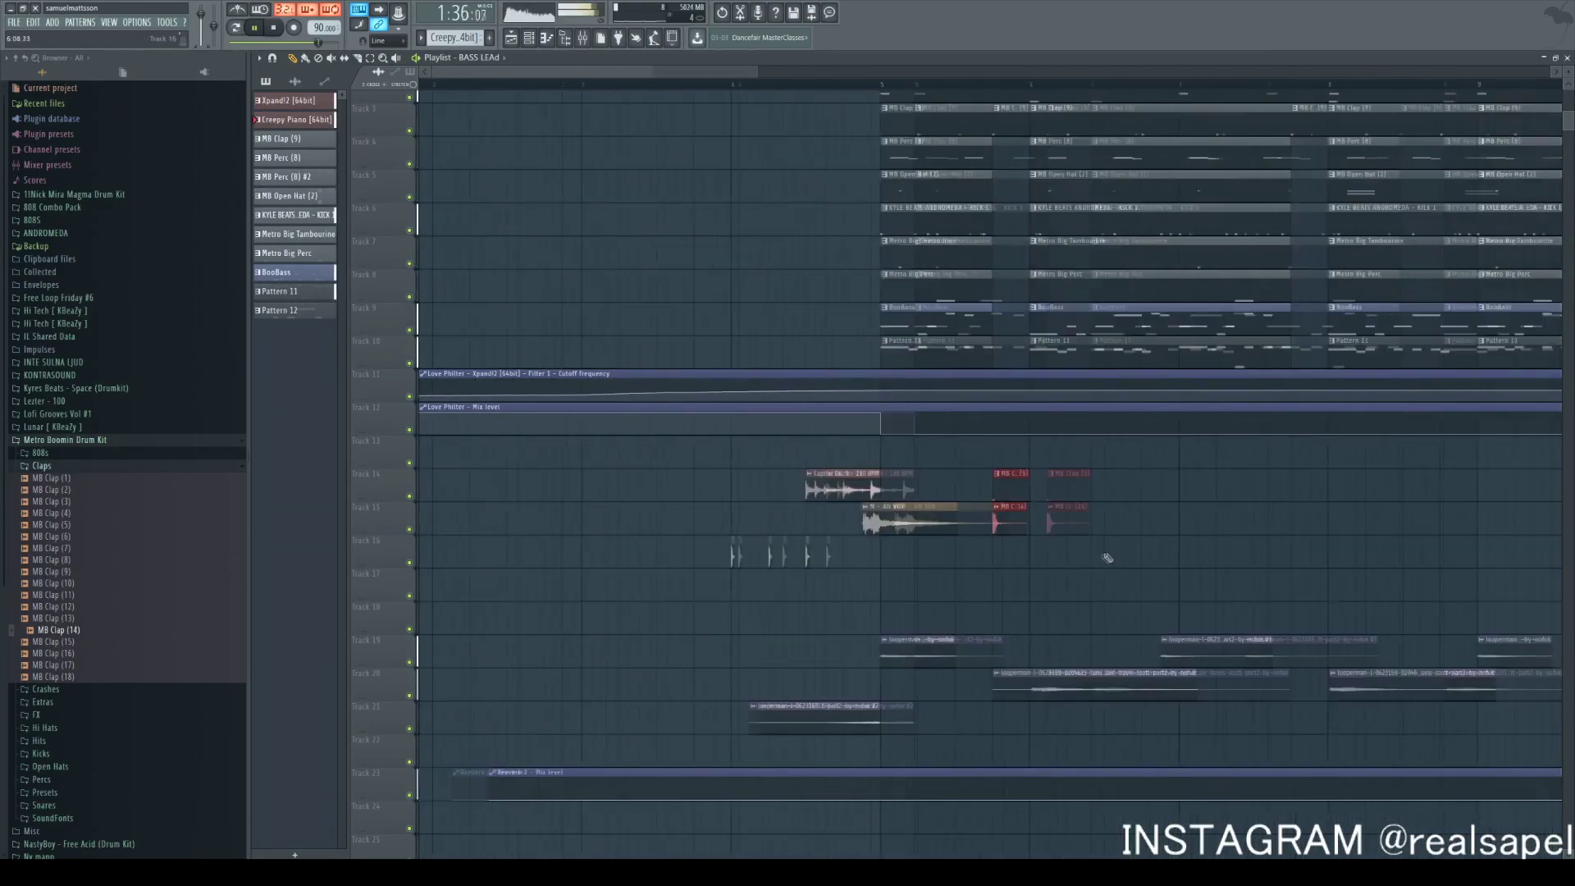
Extend the Reeverb 2 mix level clip back to bar 1 and raise its automation over the clap gap in bar 5
{"action": "left_click_drag", "start_coordinate": [454, 786], "coordinate": [420, 786]}
{"action": "scroll", "coordinate": [1231, 787], "scroll_direction": "up", "scroll_amount": 7}
{"action": "key", "text": "space"}
{"action": "left_click_drag", "start_coordinate": [819, 799], "coordinate": [1003, 799]}
{"action": "scroll", "coordinate": [1004, 795], "scroll_direction": "down", "scroll_amount": 8}
{"action": "scroll", "coordinate": [494, 796], "scroll_direction": "up", "scroll_amount": 7}
{"action": "right_click", "coordinate": [806, 799]}
{"action": "right_click", "coordinate": [806, 780]}
{"action": "right_click", "coordinate": [923, 780]}
{"action": "right_click", "coordinate": [922, 799]}
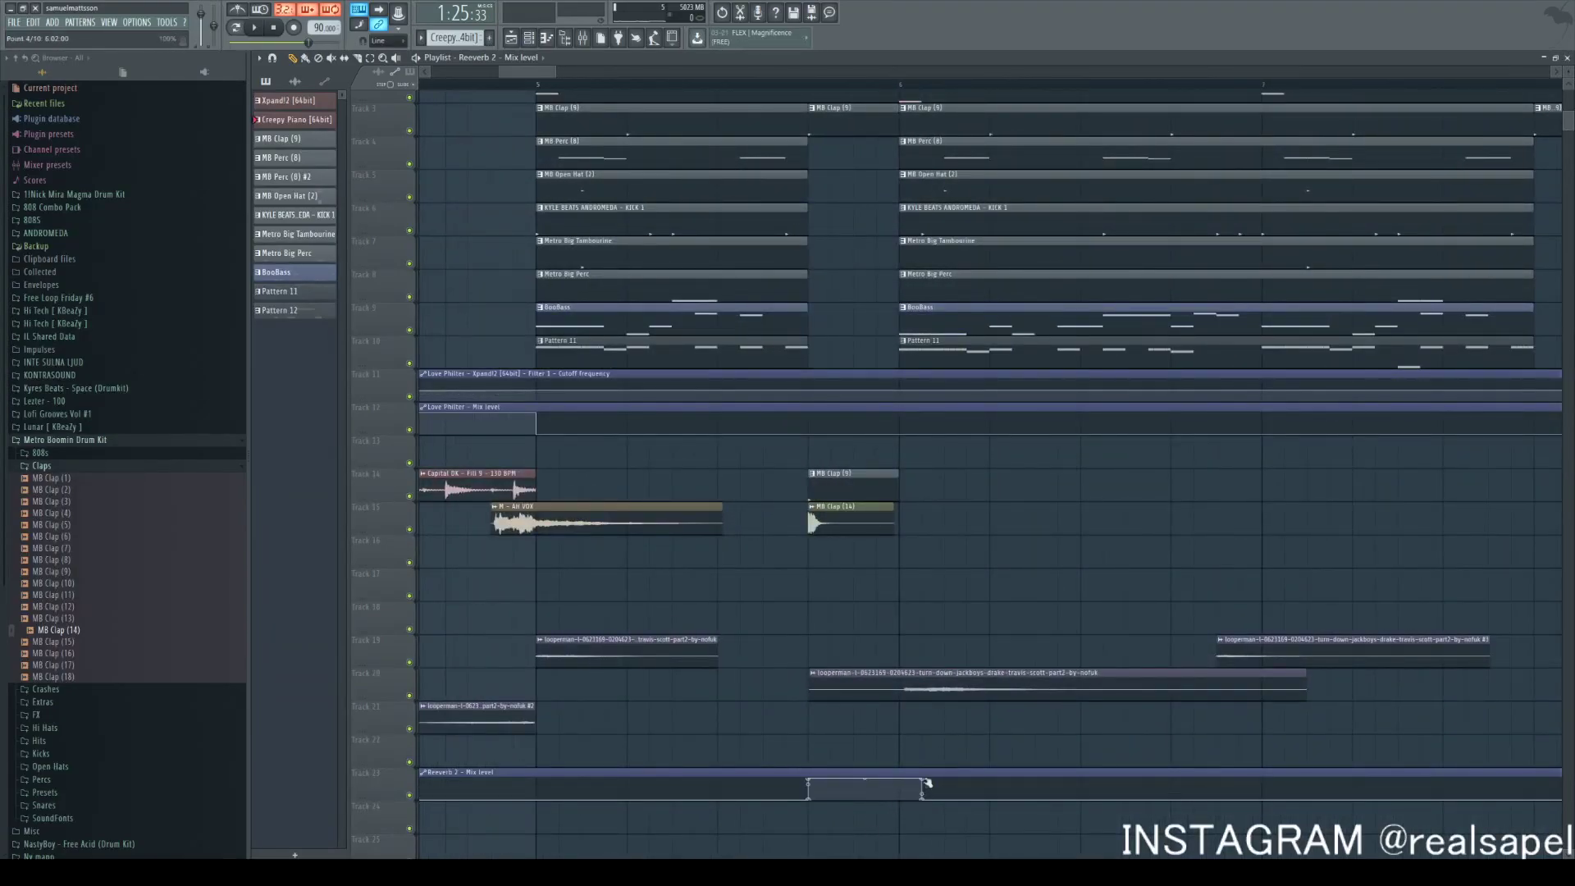
Review the whole arrangement and play it from the start
{"action": "scroll", "coordinate": [925, 789], "scroll_direction": "down", "scroll_amount": 8}
{"action": "scroll", "coordinate": [1220, 796], "scroll_direction": "up", "scroll_amount": 1}
{"action": "scroll", "coordinate": [1015, 794], "scroll_direction": "up", "scroll_amount": 7}
{"action": "scroll", "coordinate": [871, 791], "scroll_direction": "down", "scroll_amount": 7}
{"action": "left_click", "coordinate": [421, 84]}
{"action": "key", "text": "space"}
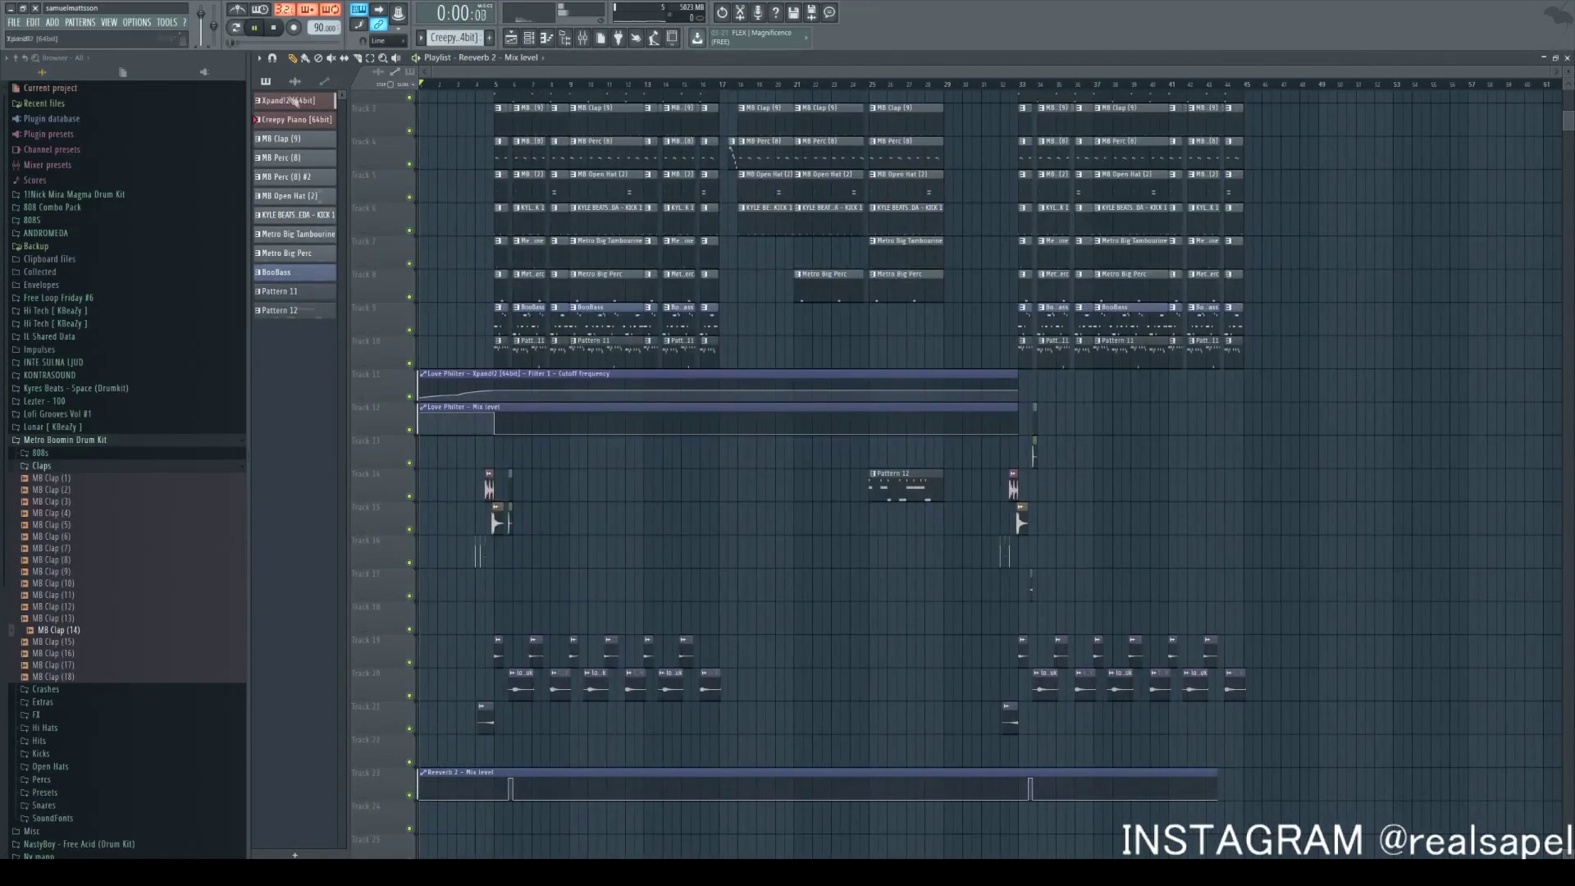
{"action": "scroll", "coordinate": [435, 426], "scroll_direction": "up", "scroll_amount": 3}
{"action": "scroll", "coordinate": [409, 430], "scroll_direction": "down", "scroll_amount": 4}
Move the two Love Philter automation clips down to tracks 24 and 25, below the Reeverb 2 automation
{"action": "left_click_drag", "start_coordinate": [944, 471], "coordinate": [791, 392]}
{"action": "key", "text": "shift+Down"}
{"action": "key", "text": "shift+Down"}
{"action": "key", "text": "shift+Down"}
{"action": "key", "text": "shift+Down"}
{"action": "key", "text": "shift+Down"}
{"action": "key", "text": "shift+Down"}
{"action": "key", "text": "shift+Down"}
{"action": "key", "text": "shift+Down"}
{"action": "key", "text": "shift+Down"}
{"action": "key", "text": "shift+Down"}
{"action": "key", "text": "shift+Down"}
{"action": "key", "text": "shift+Down"}
{"action": "key", "text": "shift+Down"}
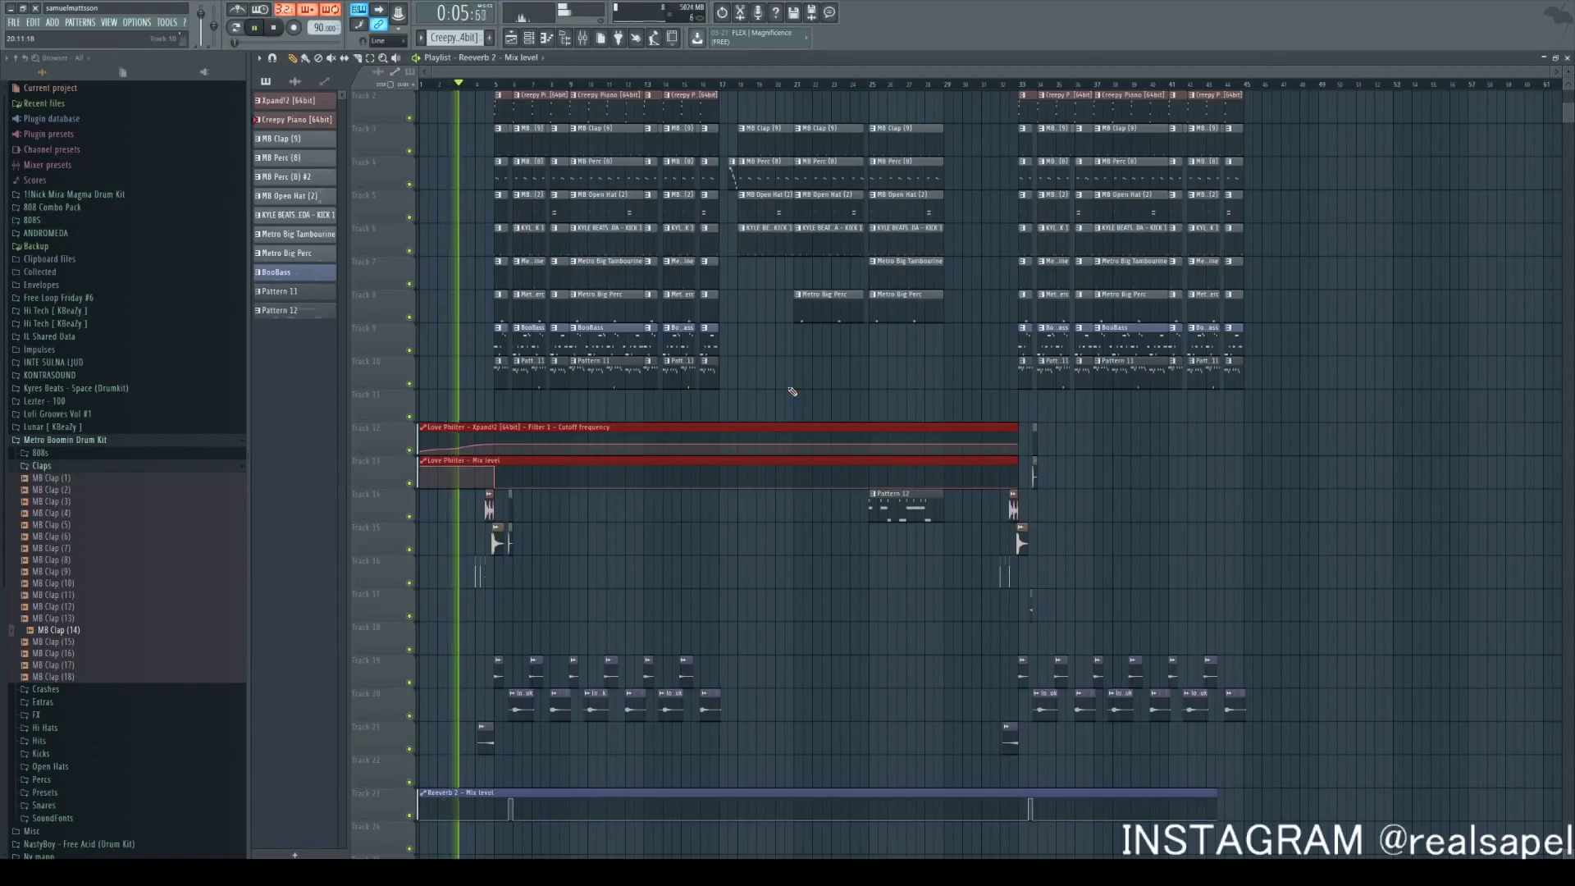
{"action": "scroll", "coordinate": [792, 391], "scroll_direction": "down", "scroll_amount": 2}
{"action": "left_click", "coordinate": [1033, 793], "text": "ctrl"}
Adjust the Capital DK fill's channel volume before the first hook and review the MB Clap (14) channel settings
{"action": "scroll", "coordinate": [686, 482], "scroll_direction": "up", "scroll_amount": 3}
{"action": "scroll", "coordinate": [495, 538], "scroll_direction": "up", "scroll_amount": 3}
{"action": "double_click", "coordinate": [483, 537]}
{"action": "left_click_drag", "start_coordinate": [623, 247], "coordinate": [592, 226]}
{"action": "left_click", "coordinate": [710, 228]}
{"action": "left_click", "coordinate": [453, 85]}
{"action": "scroll", "coordinate": [435, 460], "scroll_direction": "up", "scroll_amount": 3}
{"action": "double_click", "coordinate": [768, 574]}
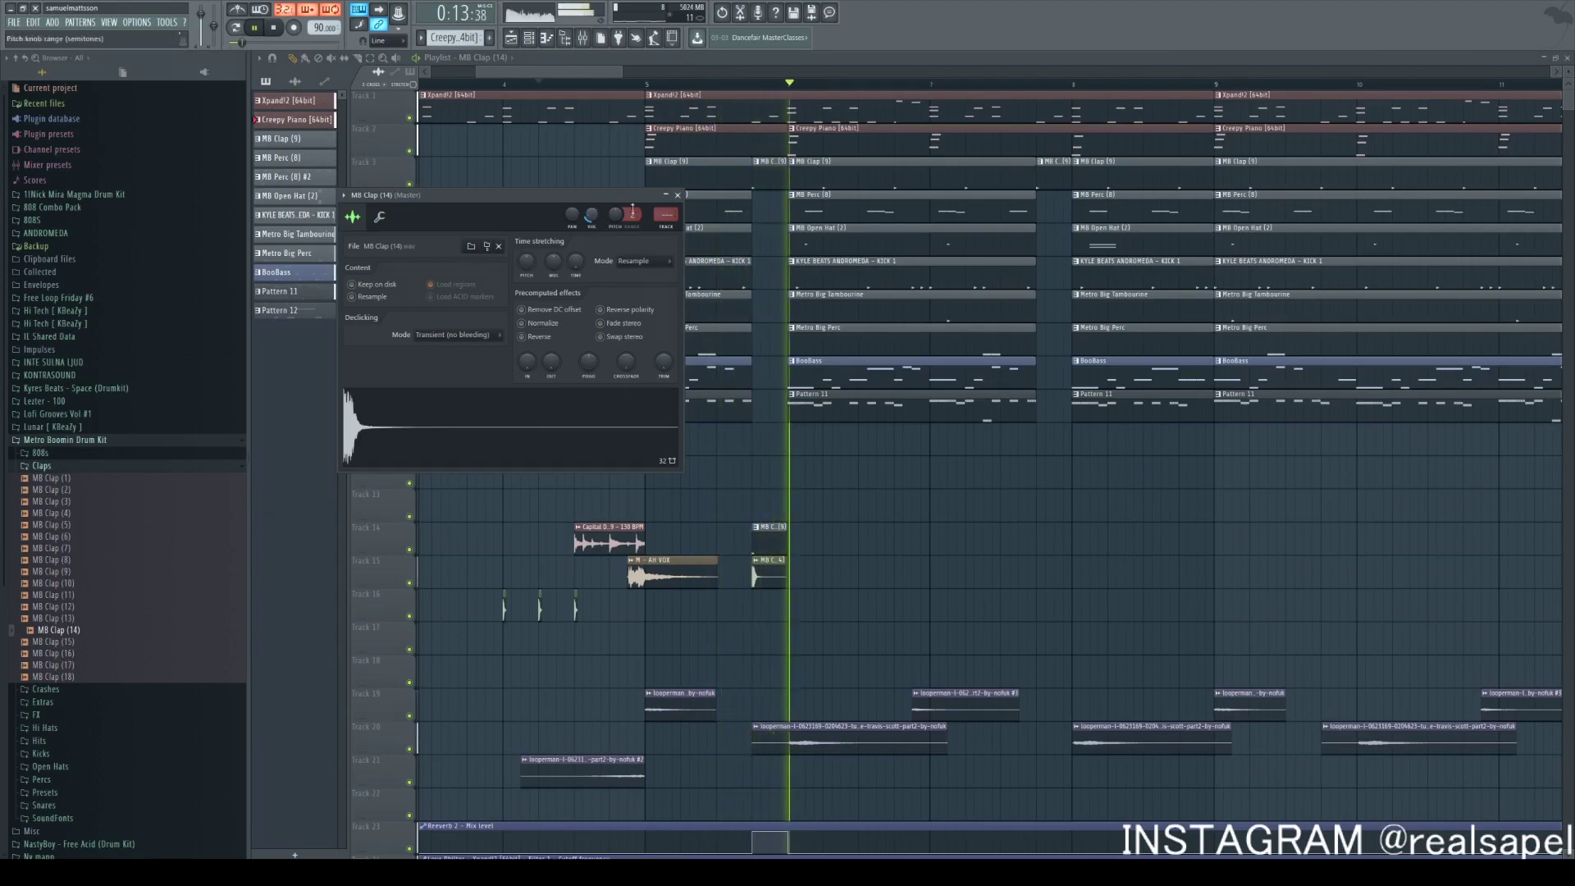
{"action": "left_click", "coordinate": [678, 195]}
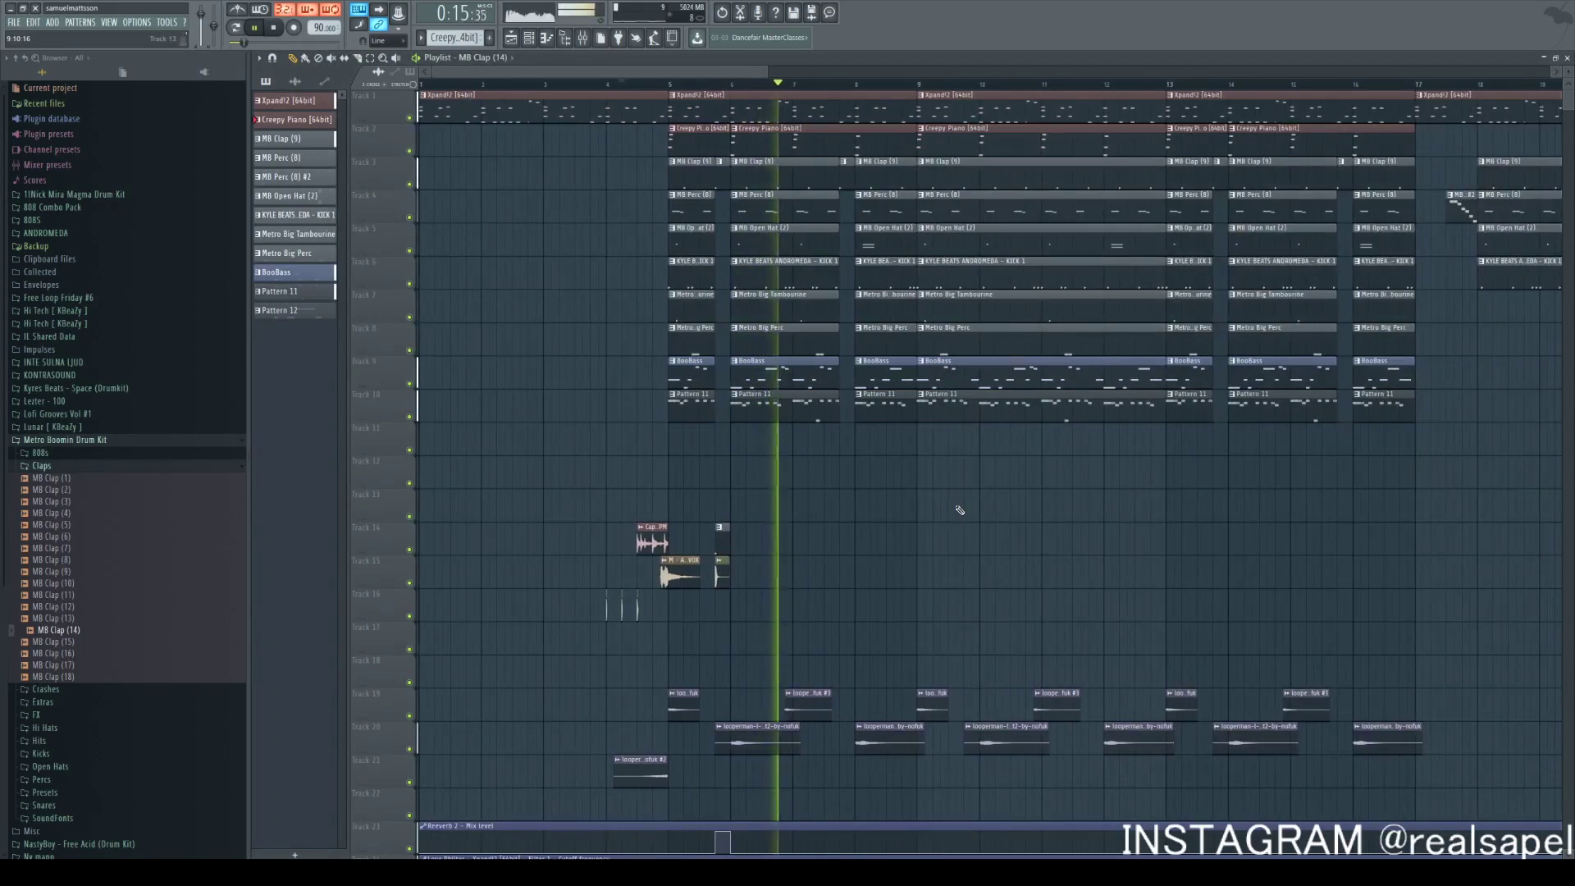
Copy the verse's pattern clips to follow the second hook and the second hook's pattern clips to bar 61
{"action": "left_click_drag", "start_coordinate": [1010, 418], "coordinate": [727, 104]}
{"action": "left_click_drag", "start_coordinate": [749, 105], "coordinate": [1262, 102]}
{"action": "scroll", "coordinate": [1337, 449], "scroll_direction": "down", "scroll_amount": 2}
{"action": "left_click_drag", "start_coordinate": [1071, 416], "coordinate": [908, 89]}
{"action": "left_click_drag", "start_coordinate": [906, 215], "coordinate": [1307, 215]}
{"action": "left_click", "coordinate": [1301, 263], "text": "ctrl"}
Copy the vocal clips on tracks 19 to 21 from the bar 33 hook to the bar 61 hook
{"action": "scroll", "coordinate": [1297, 361], "scroll_direction": "down", "scroll_amount": 1}
{"action": "scroll", "coordinate": [1194, 534], "scroll_direction": "down", "scroll_amount": 4}
{"action": "left_click_drag", "start_coordinate": [1129, 640], "coordinate": [830, 548]}
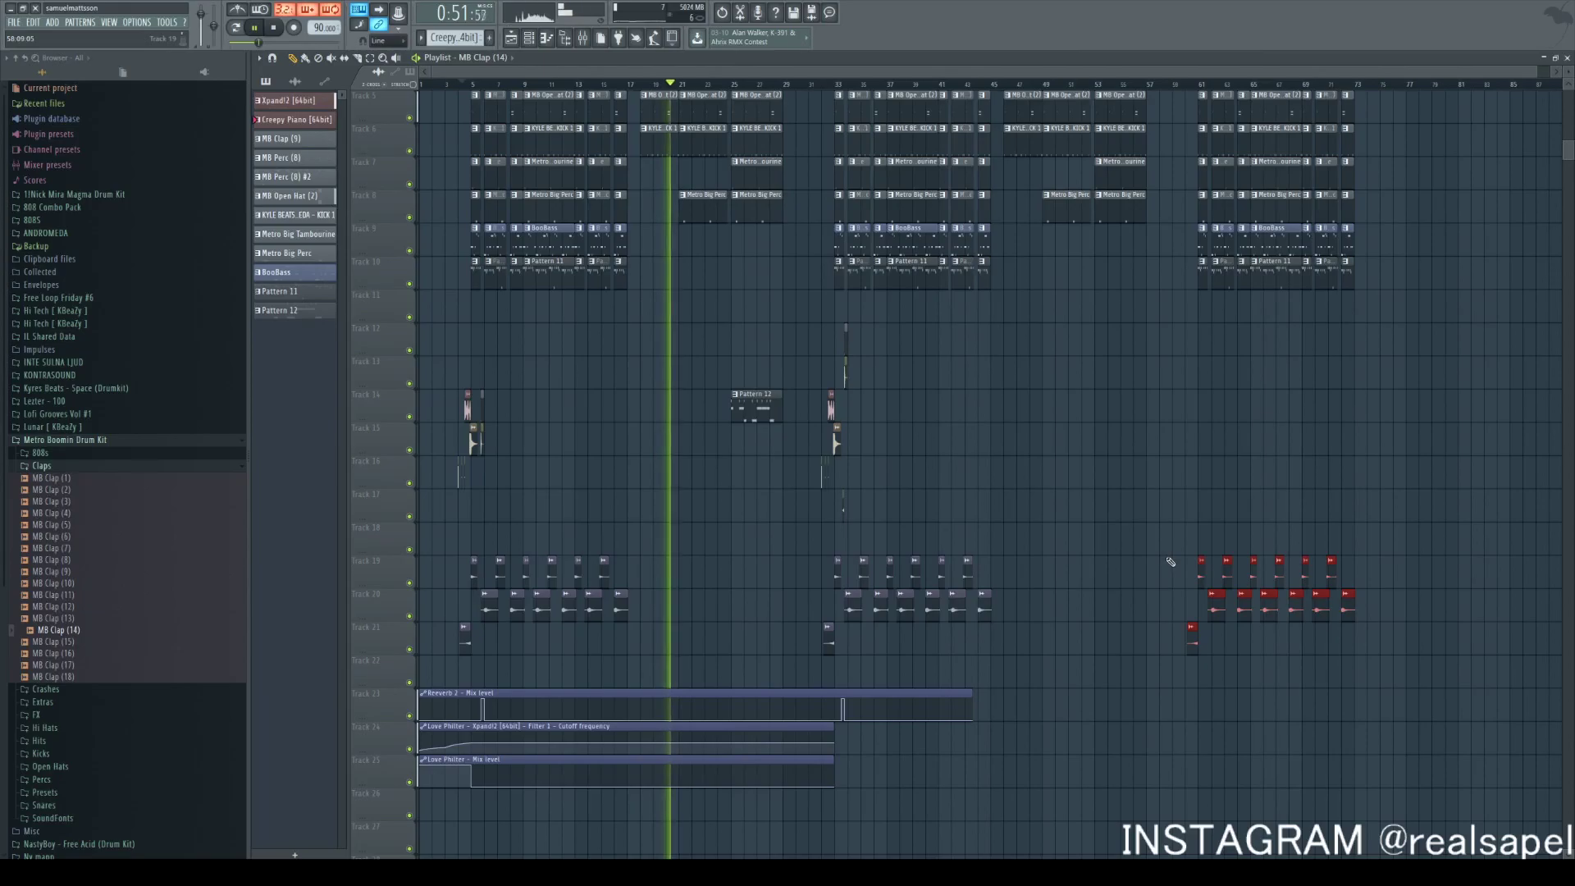
Copy the transition clips on tracks 12 to 17 from the start of the bar 33 hook to the bar 61 hook
{"action": "left_click_drag", "start_coordinate": [905, 499], "coordinate": [826, 333]}
{"action": "scroll", "coordinate": [848, 433], "scroll_direction": "up", "scroll_amount": 5}
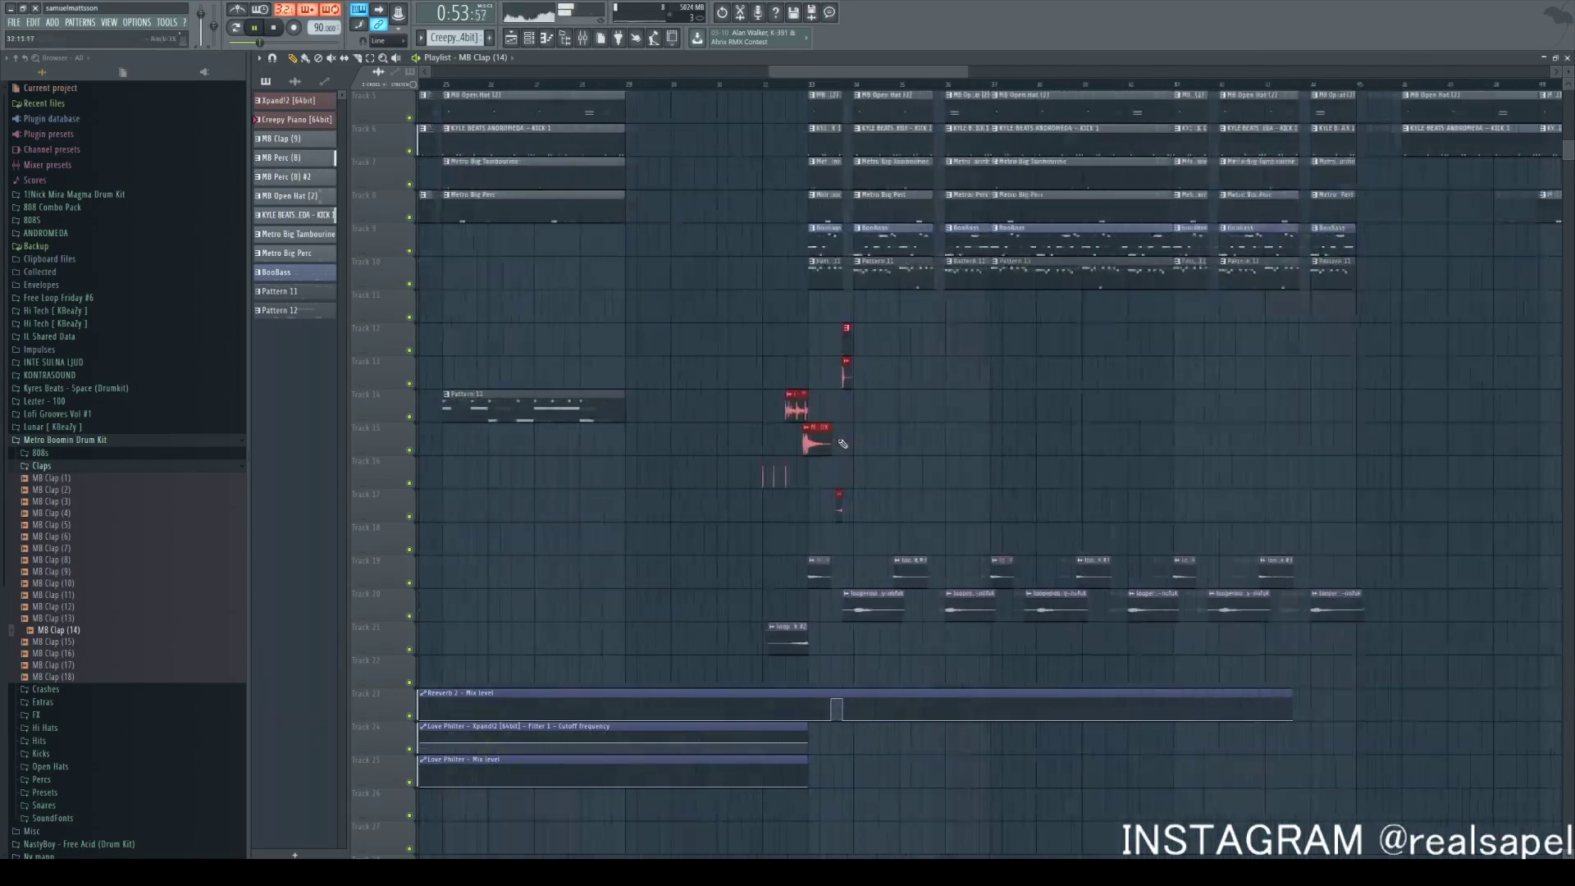
{"action": "scroll", "coordinate": [1498, 423], "scroll_direction": "down", "scroll_amount": 5}
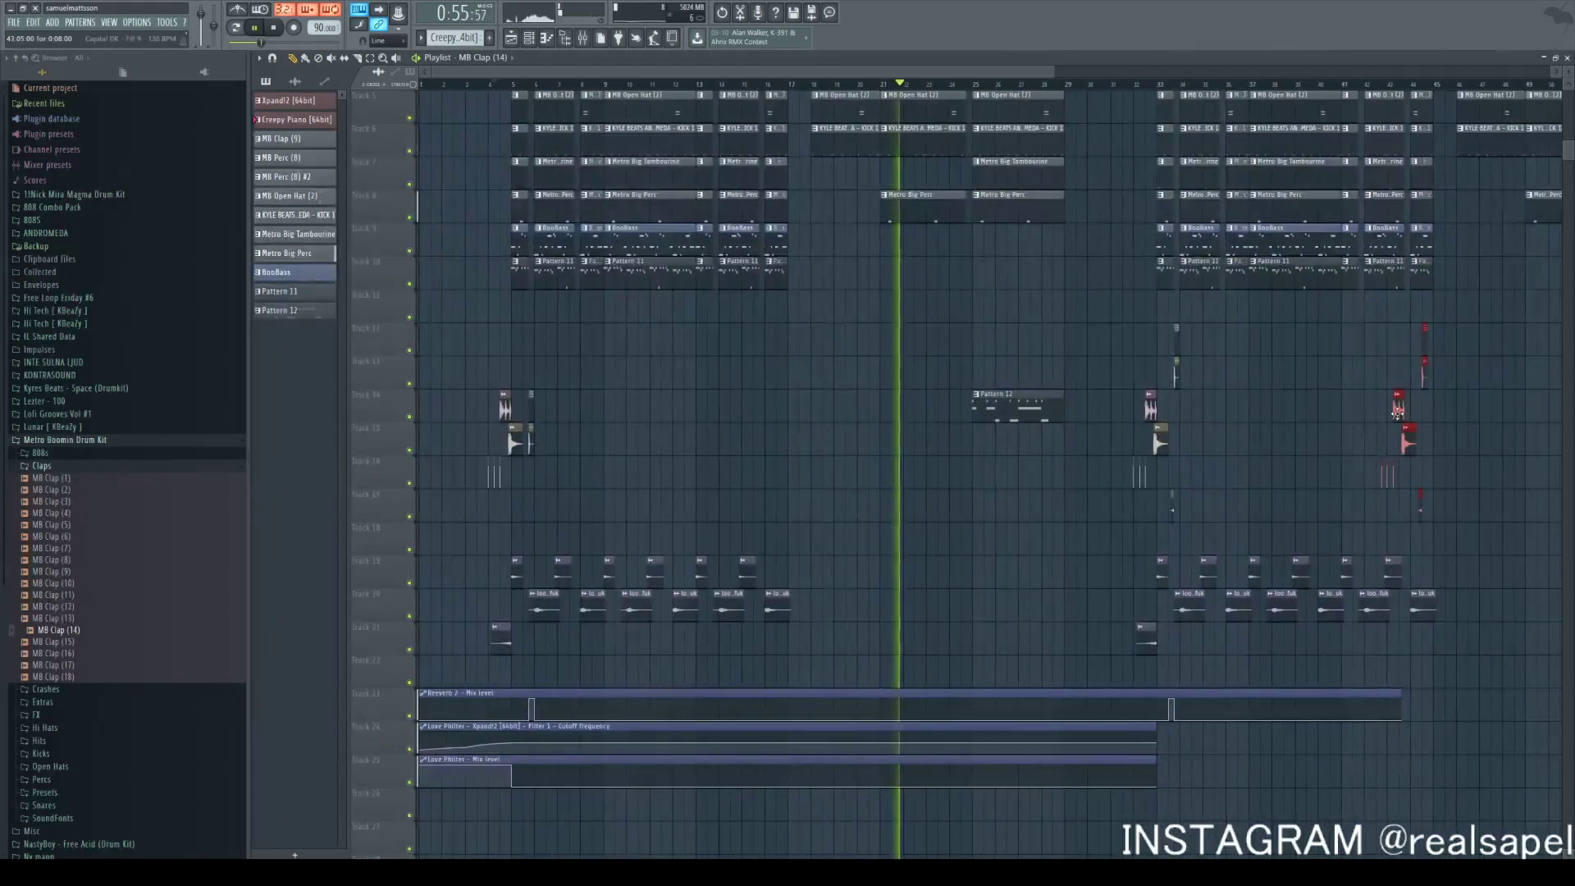
{"action": "scroll", "coordinate": [1402, 410], "scroll_direction": "down", "scroll_amount": 3}
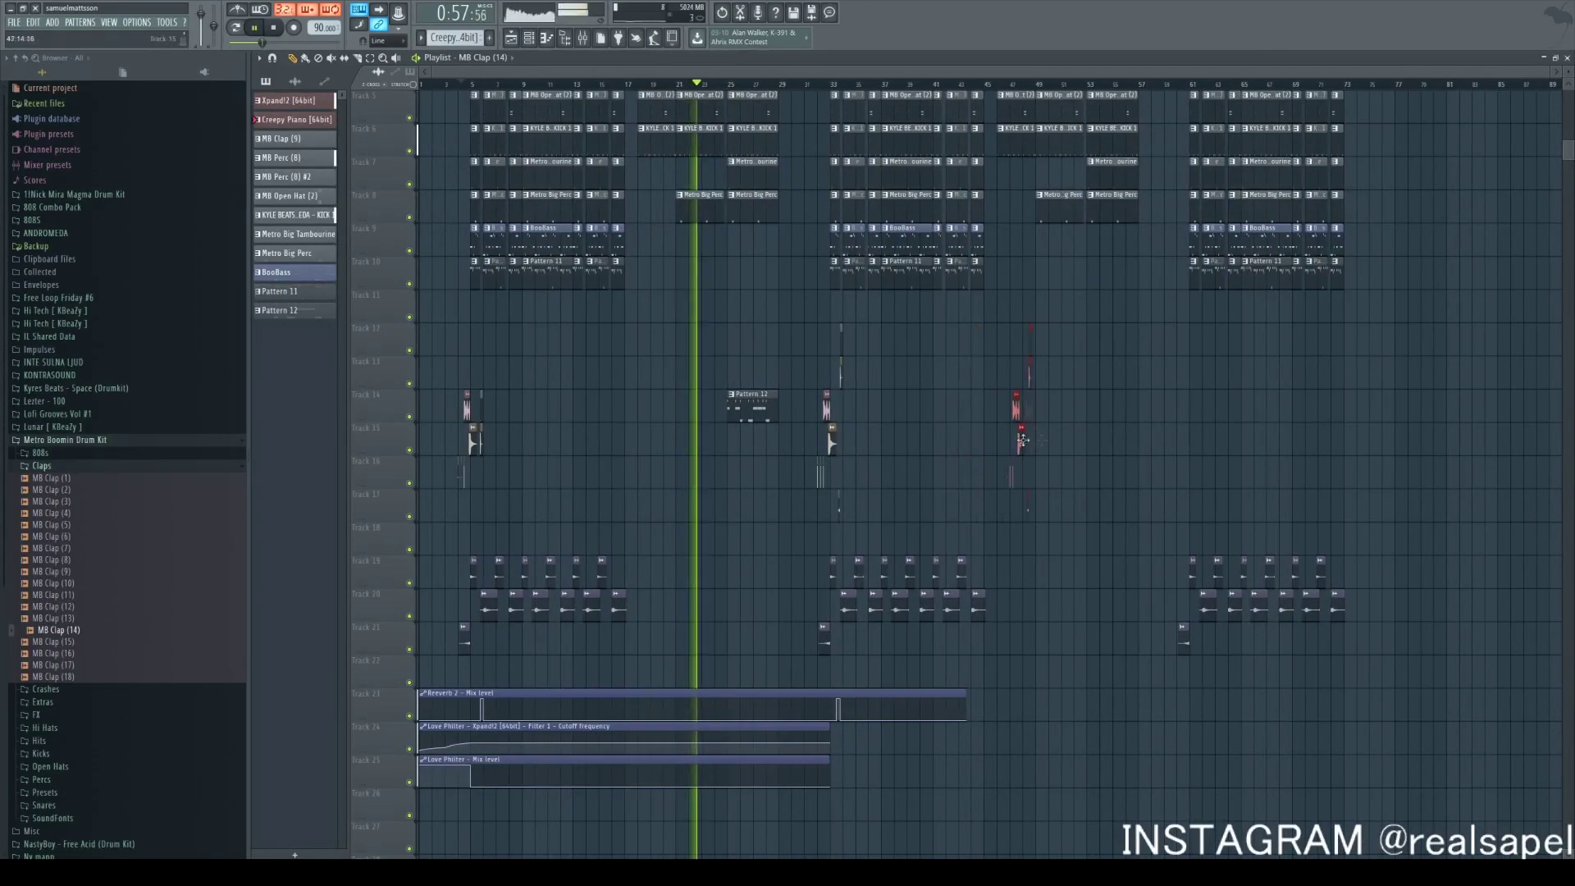
{"action": "scroll", "coordinate": [1185, 444], "scroll_direction": "up", "scroll_amount": 6}
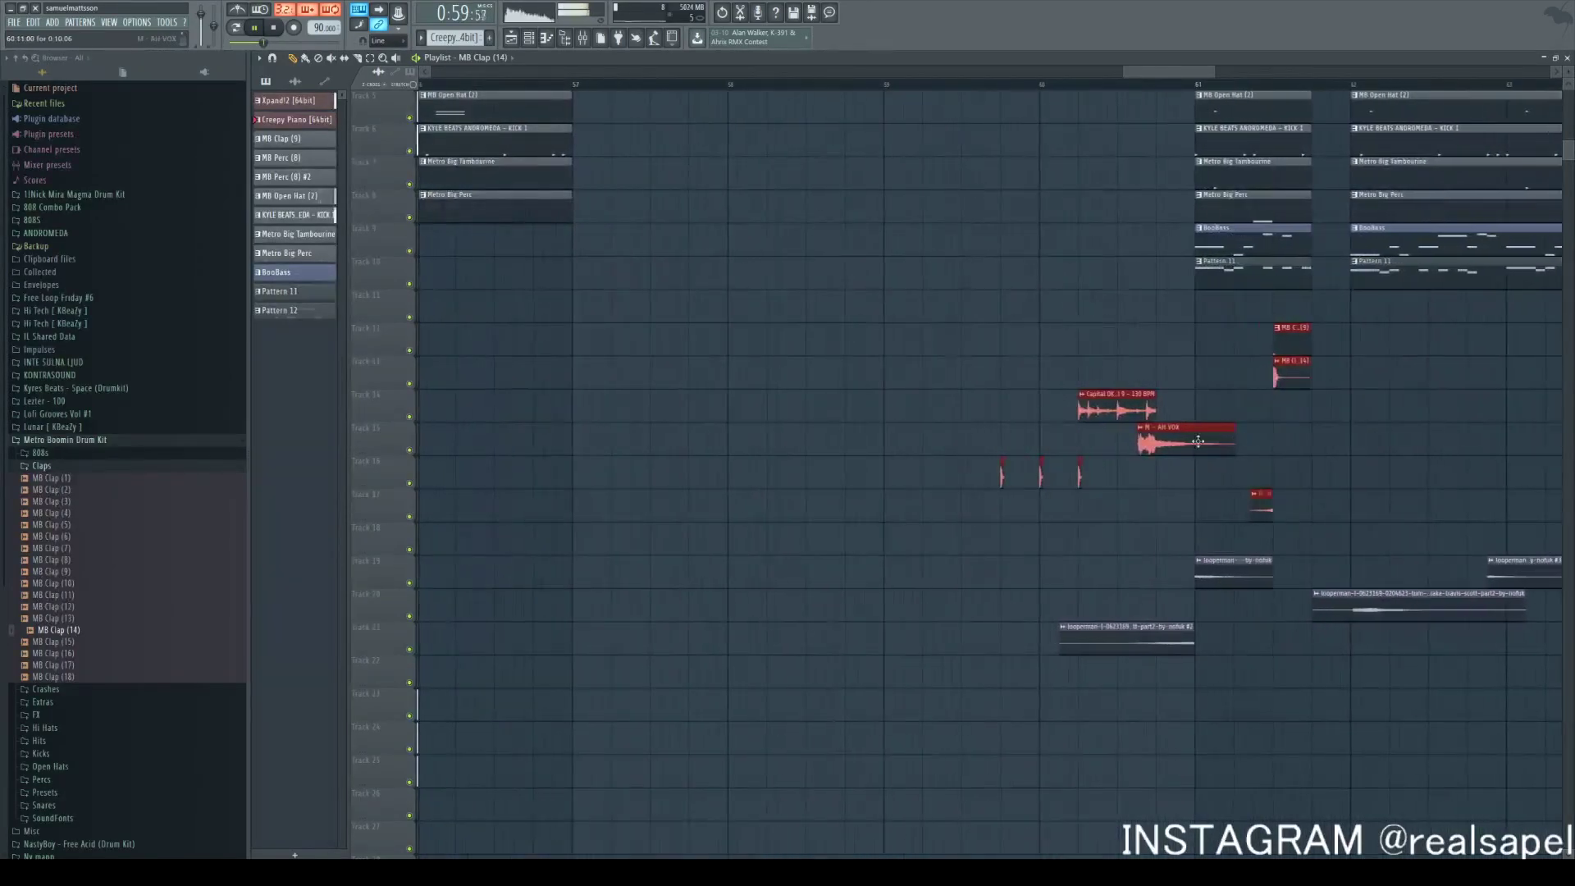
{"action": "scroll", "coordinate": [1252, 456], "scroll_direction": "down", "scroll_amount": 6}
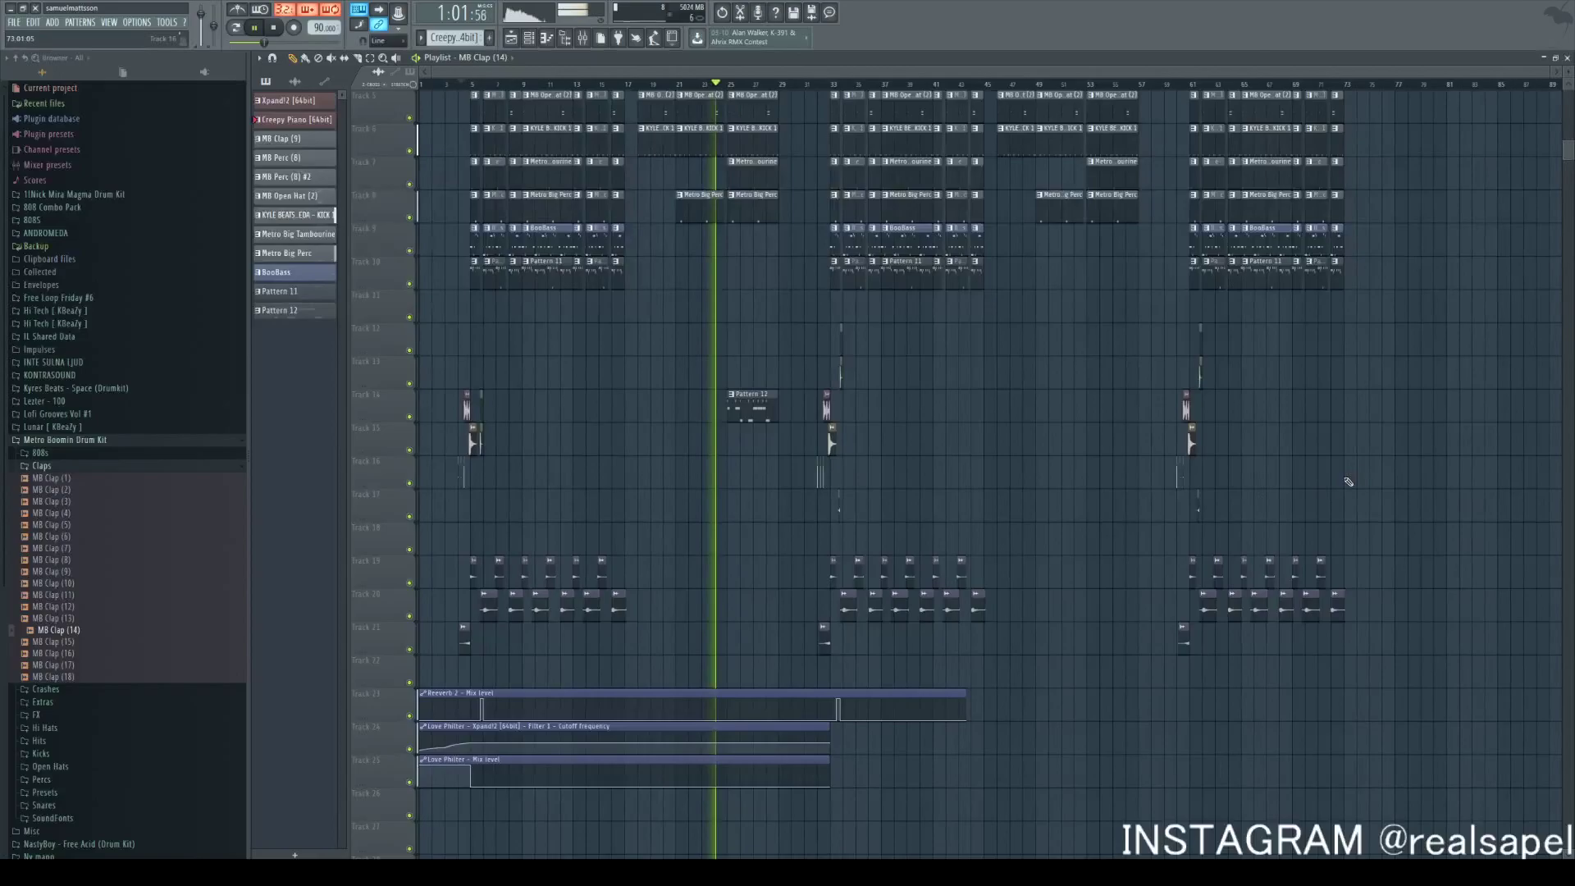
Add two consecutive copies of the Pattern 12 clip on track 14 in the second verse, at bars 49 and 53
{"action": "scroll", "coordinate": [1334, 443], "scroll_direction": "up", "scroll_amount": 4}
{"action": "scroll", "coordinate": [681, 464], "scroll_direction": "up", "scroll_amount": 3}
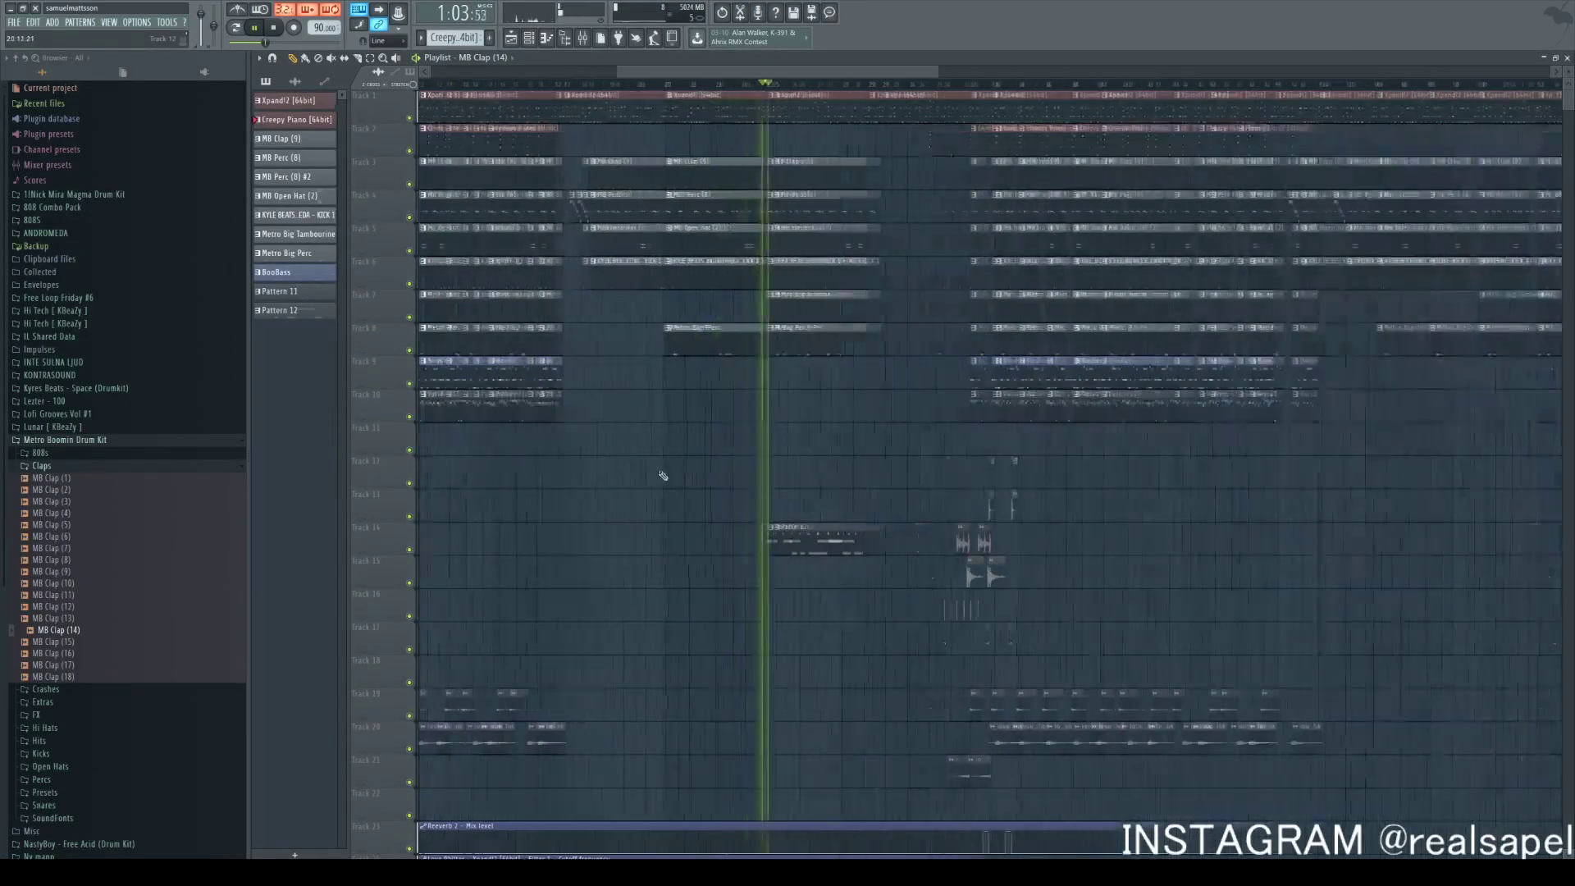
{"action": "scroll", "coordinate": [832, 444], "scroll_direction": "down", "scroll_amount": 3}
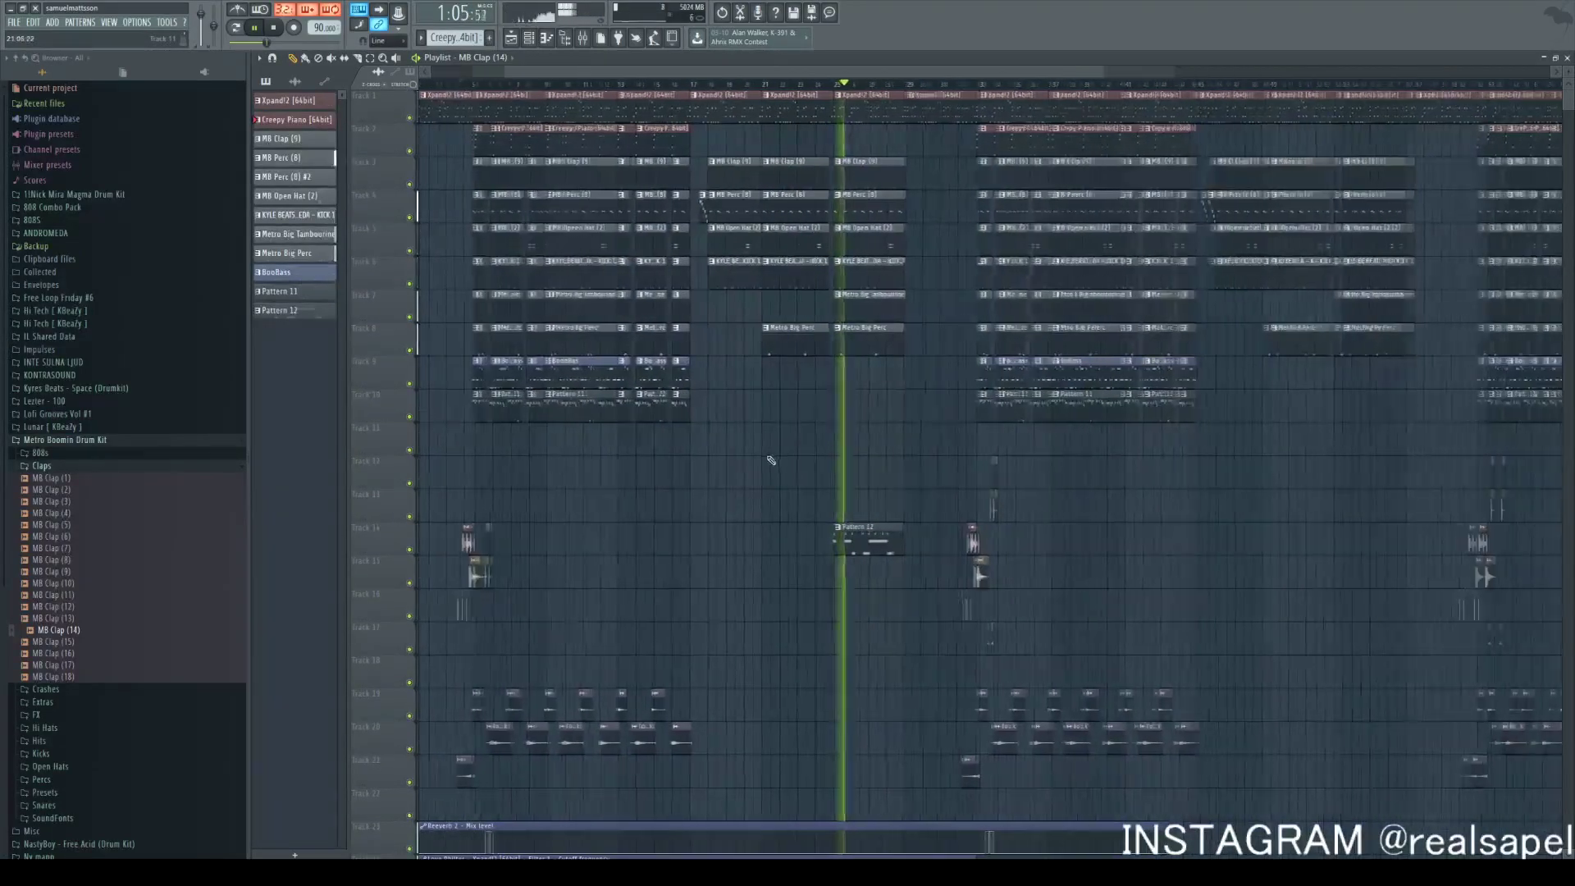
{"action": "scroll", "coordinate": [775, 457], "scroll_direction": "up", "scroll_amount": 3}
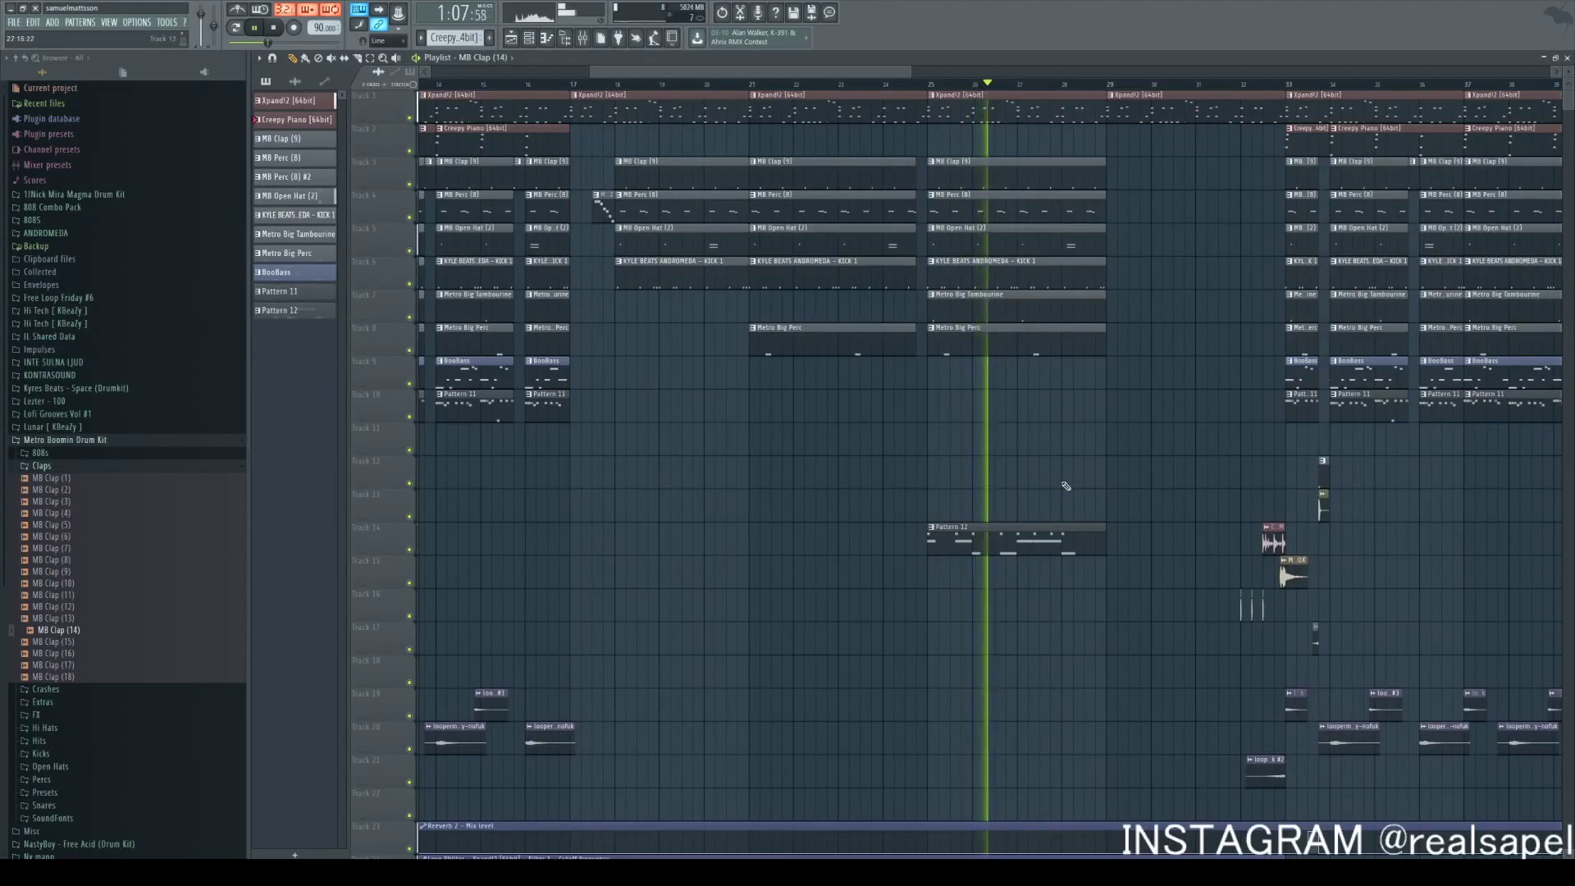
{"action": "scroll", "coordinate": [1052, 498], "scroll_direction": "down", "scroll_amount": 2}
{"action": "scroll", "coordinate": [922, 552], "scroll_direction": "down", "scroll_amount": 2}
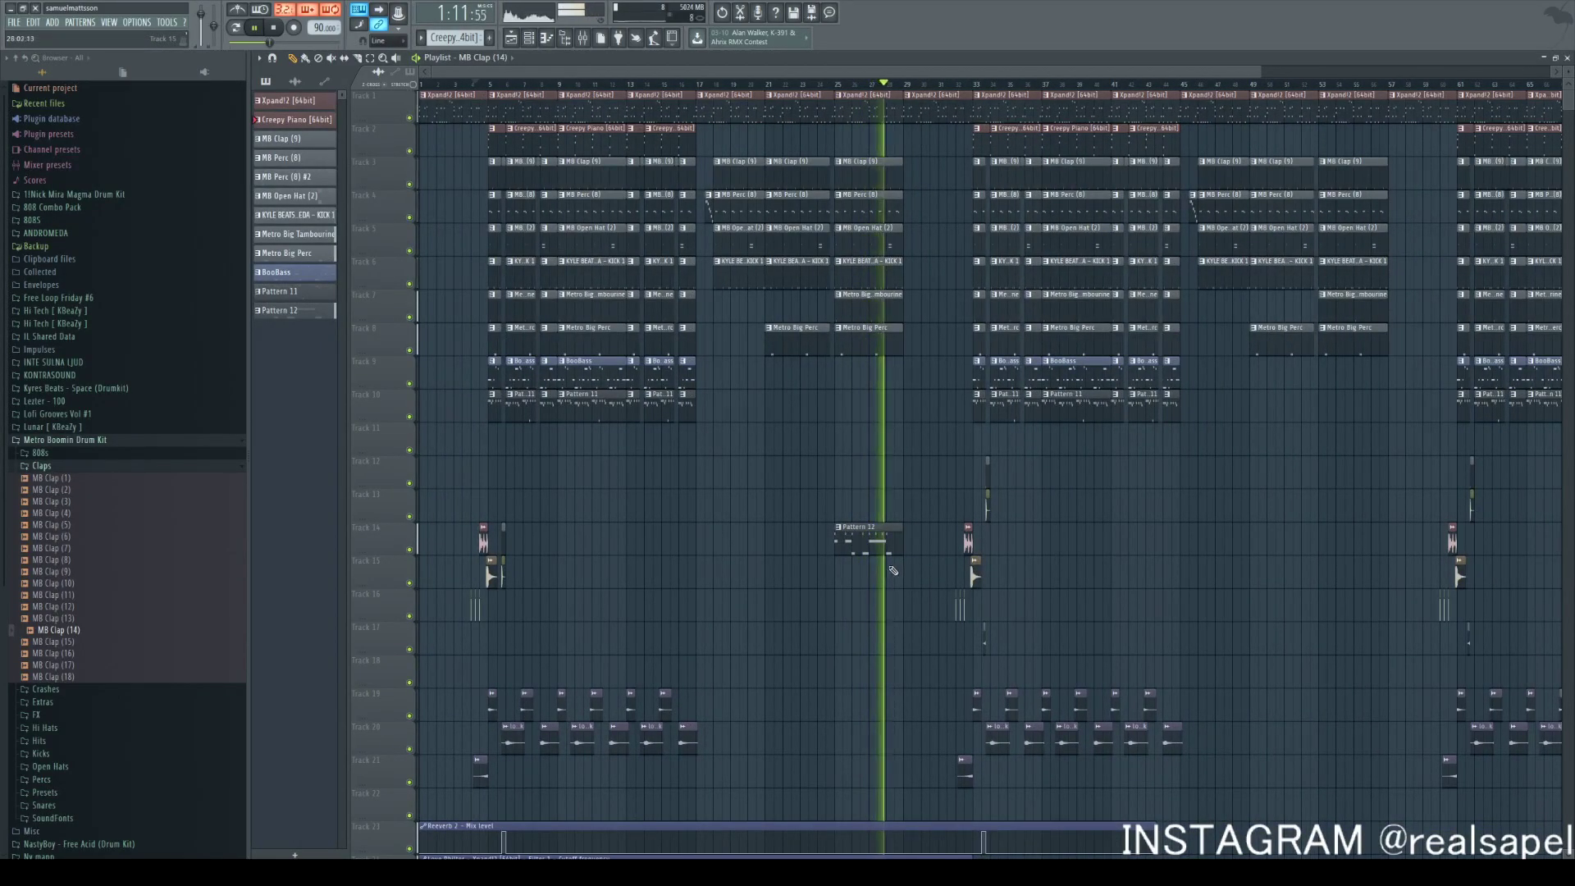
{"action": "scroll", "coordinate": [867, 563], "scroll_direction": "down", "scroll_amount": 2}
{"action": "mouse_move", "coordinate": [752, 546]}
{"action": "left_mouse_down"}
{"action": "mouse_move", "coordinate": [1105, 539]}
{"action": "mouse_move", "coordinate": [1063, 541]}
{"action": "left_mouse_up"}
{"action": "left_click_drag", "start_coordinate": [1063, 541], "coordinate": [1115, 543]}
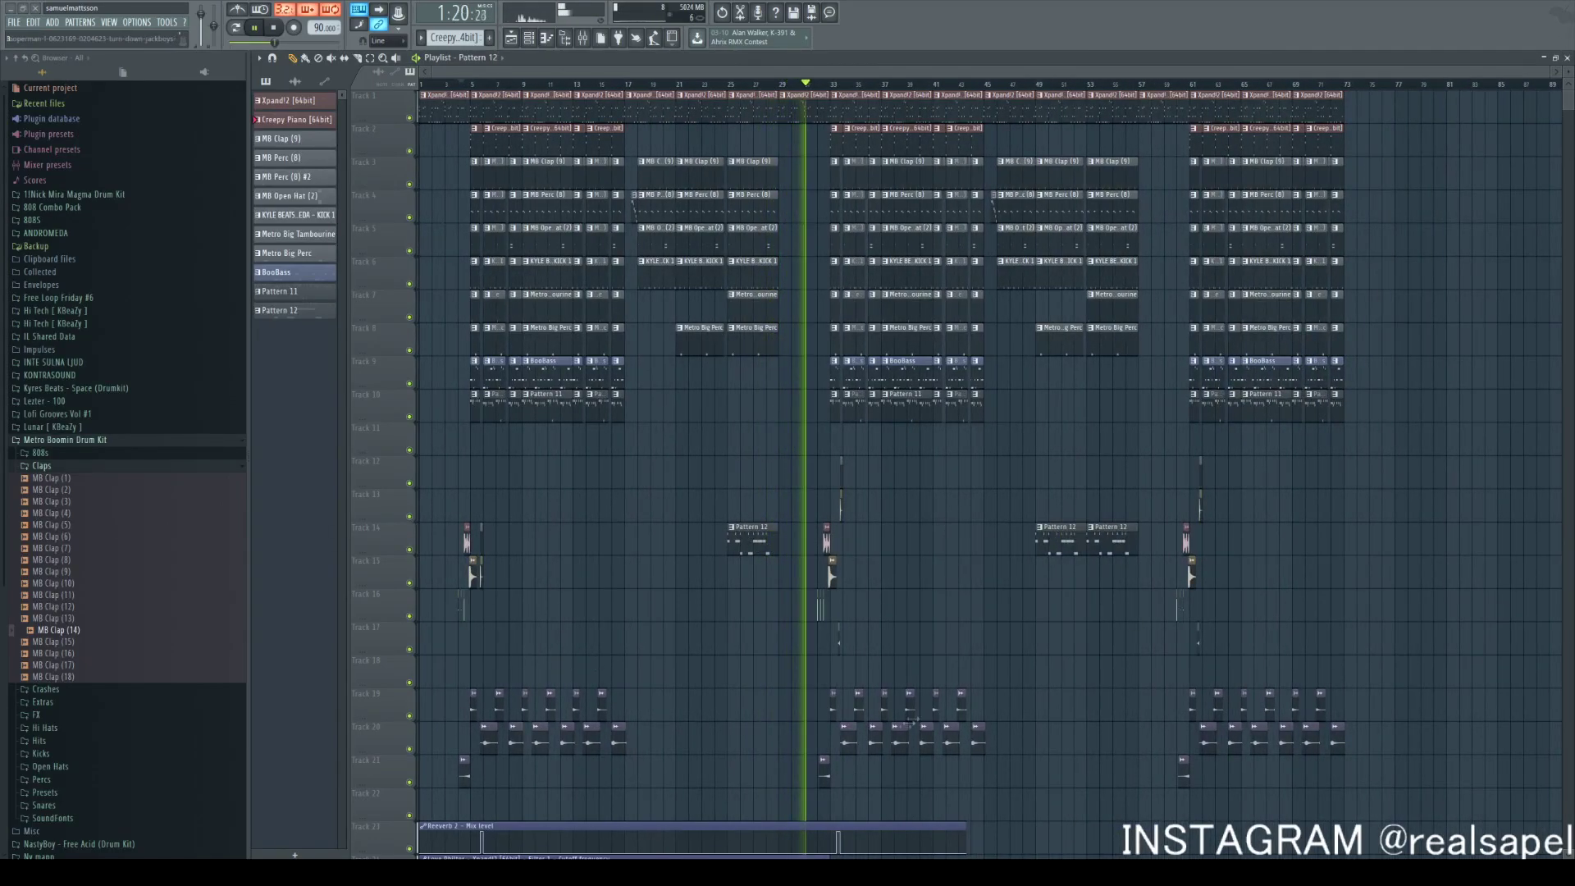
{"action": "key", "text": "space"}
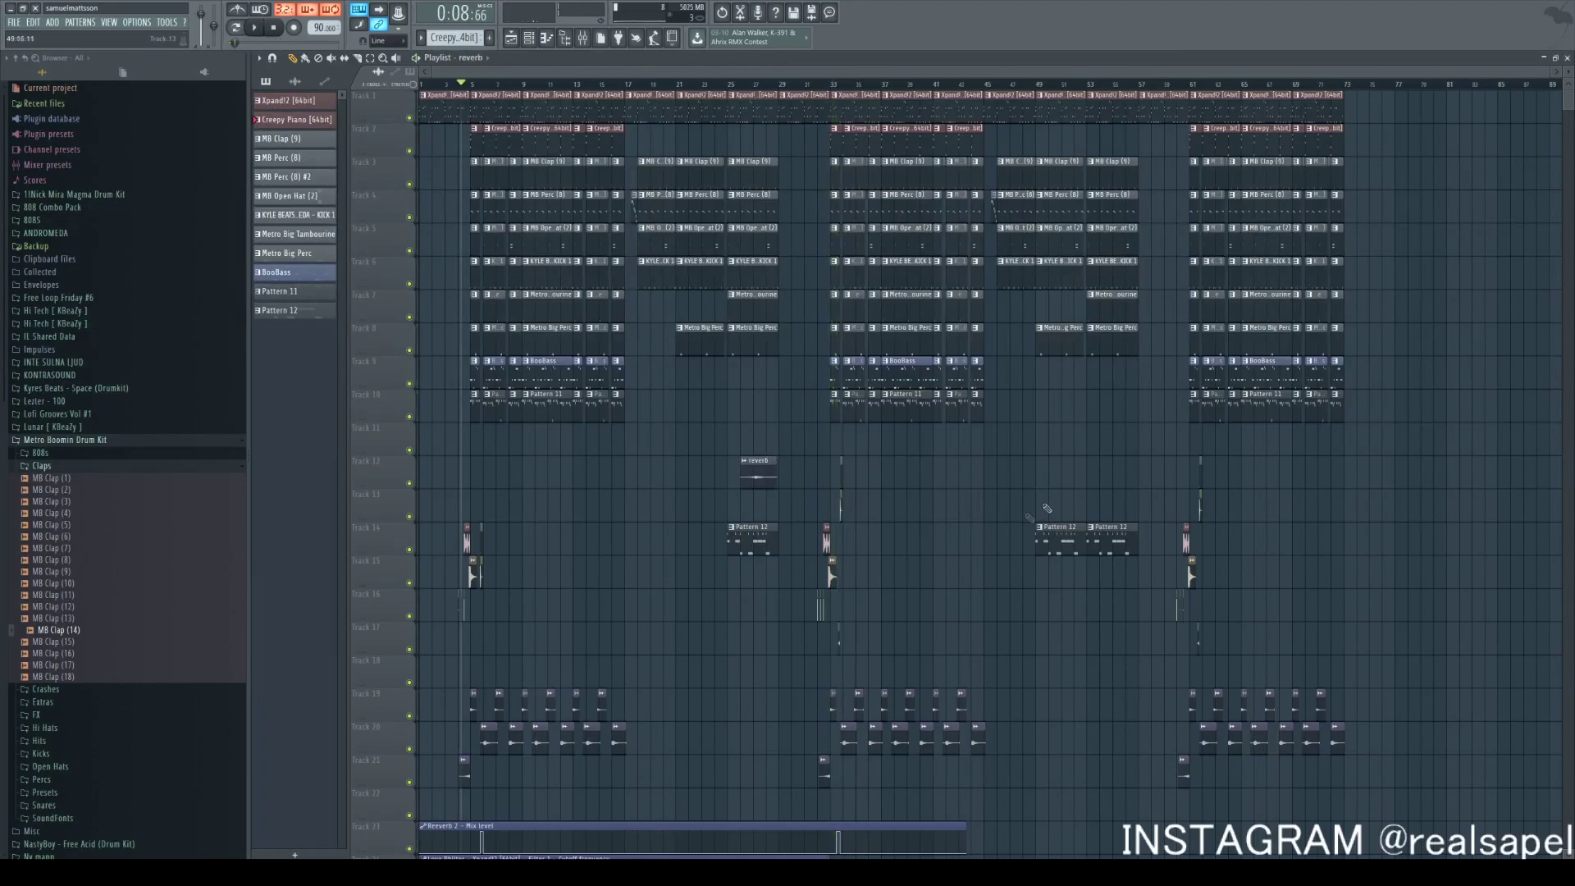
Create an automation clip for the panning of the Capital DK fill's mixer track 15
{"action": "double_click", "coordinate": [826, 544]}
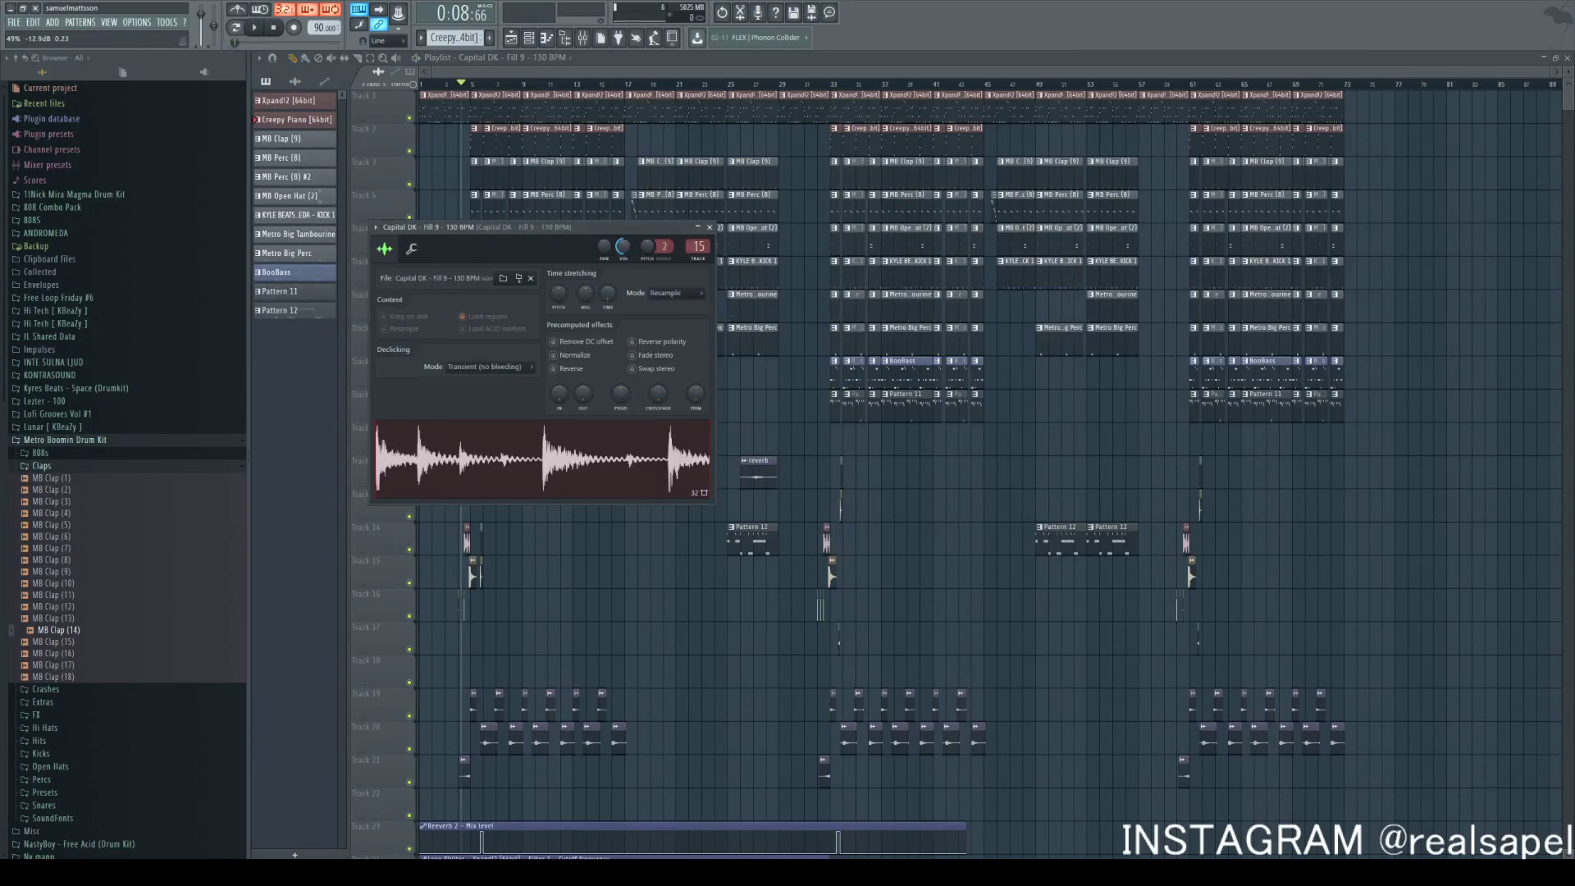
{"action": "left_click", "coordinate": [709, 227]}
{"action": "scroll", "coordinate": [457, 464], "scroll_direction": "up", "scroll_amount": 6}
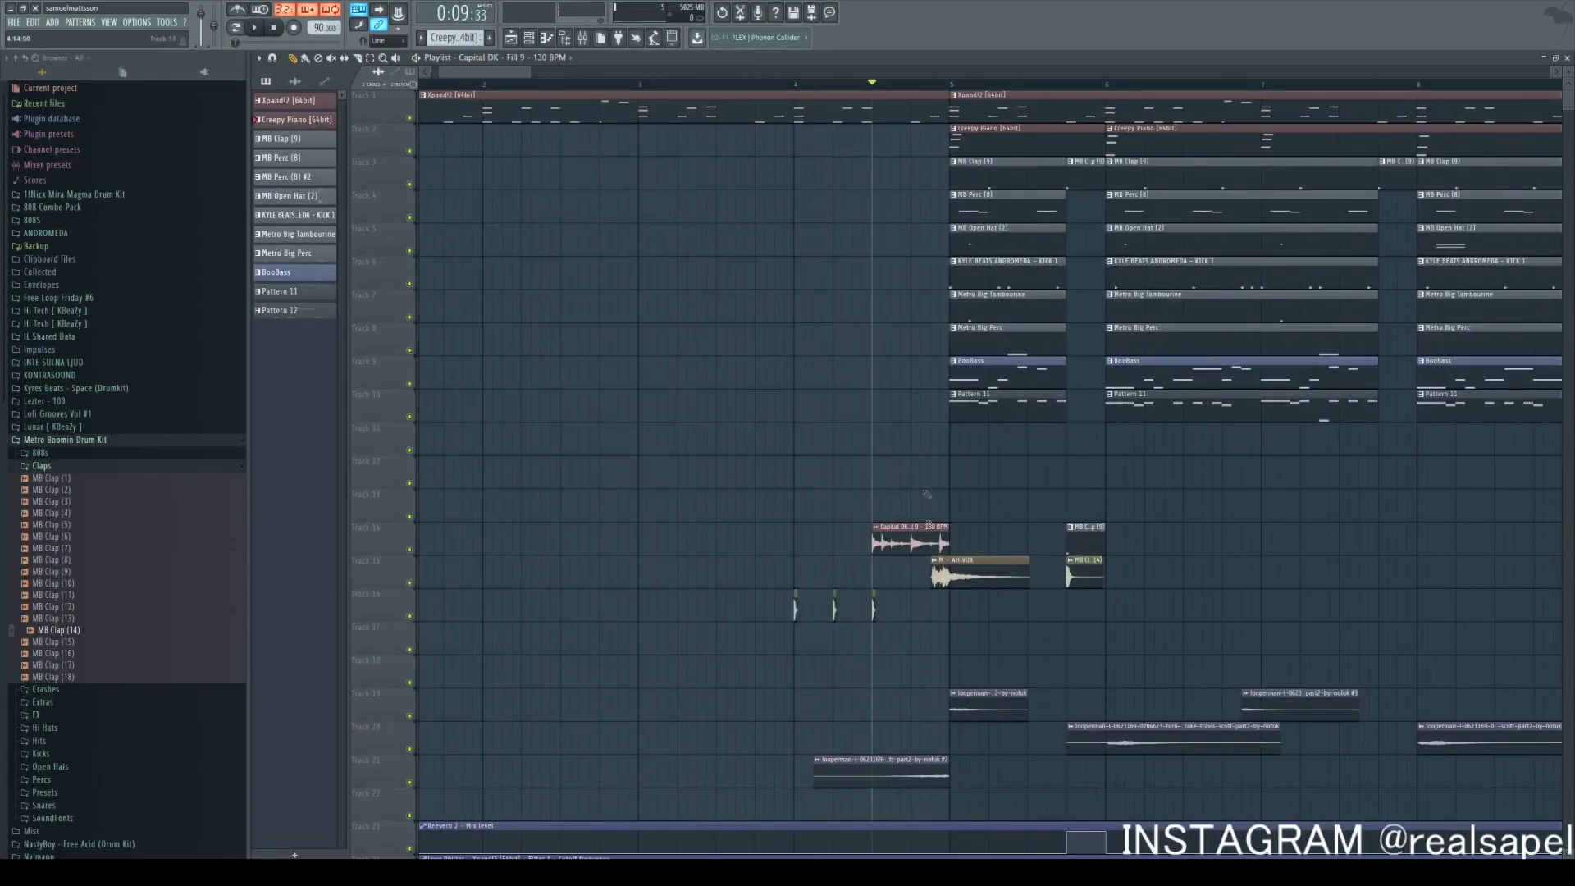
{"action": "left_click", "coordinate": [584, 38]}
{"action": "key", "text": "space"}
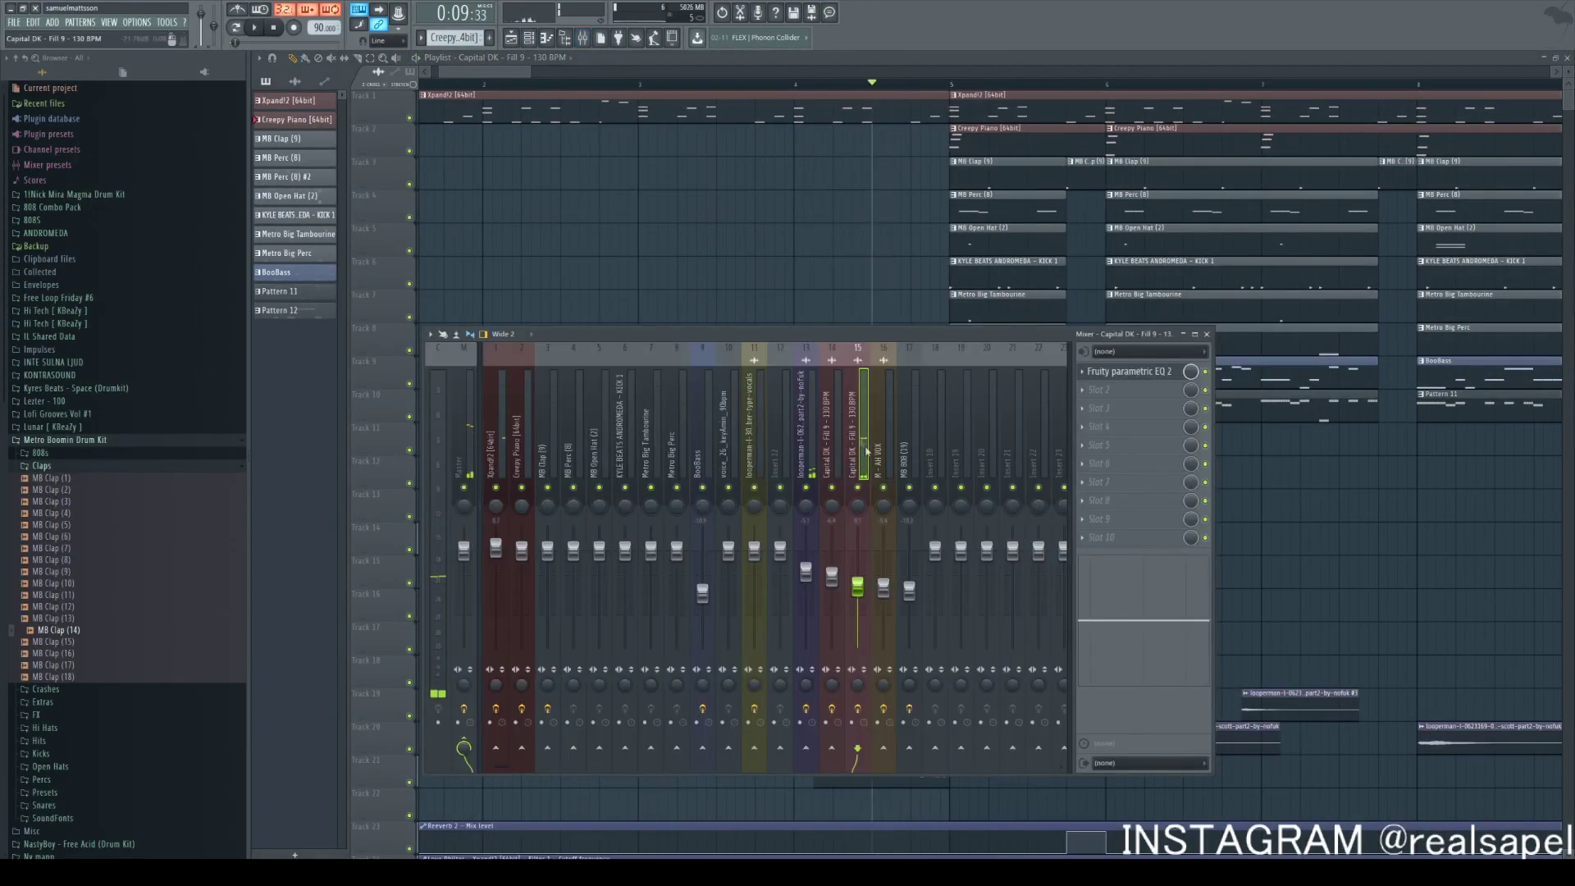
{"action": "right_click", "coordinate": [858, 502]}
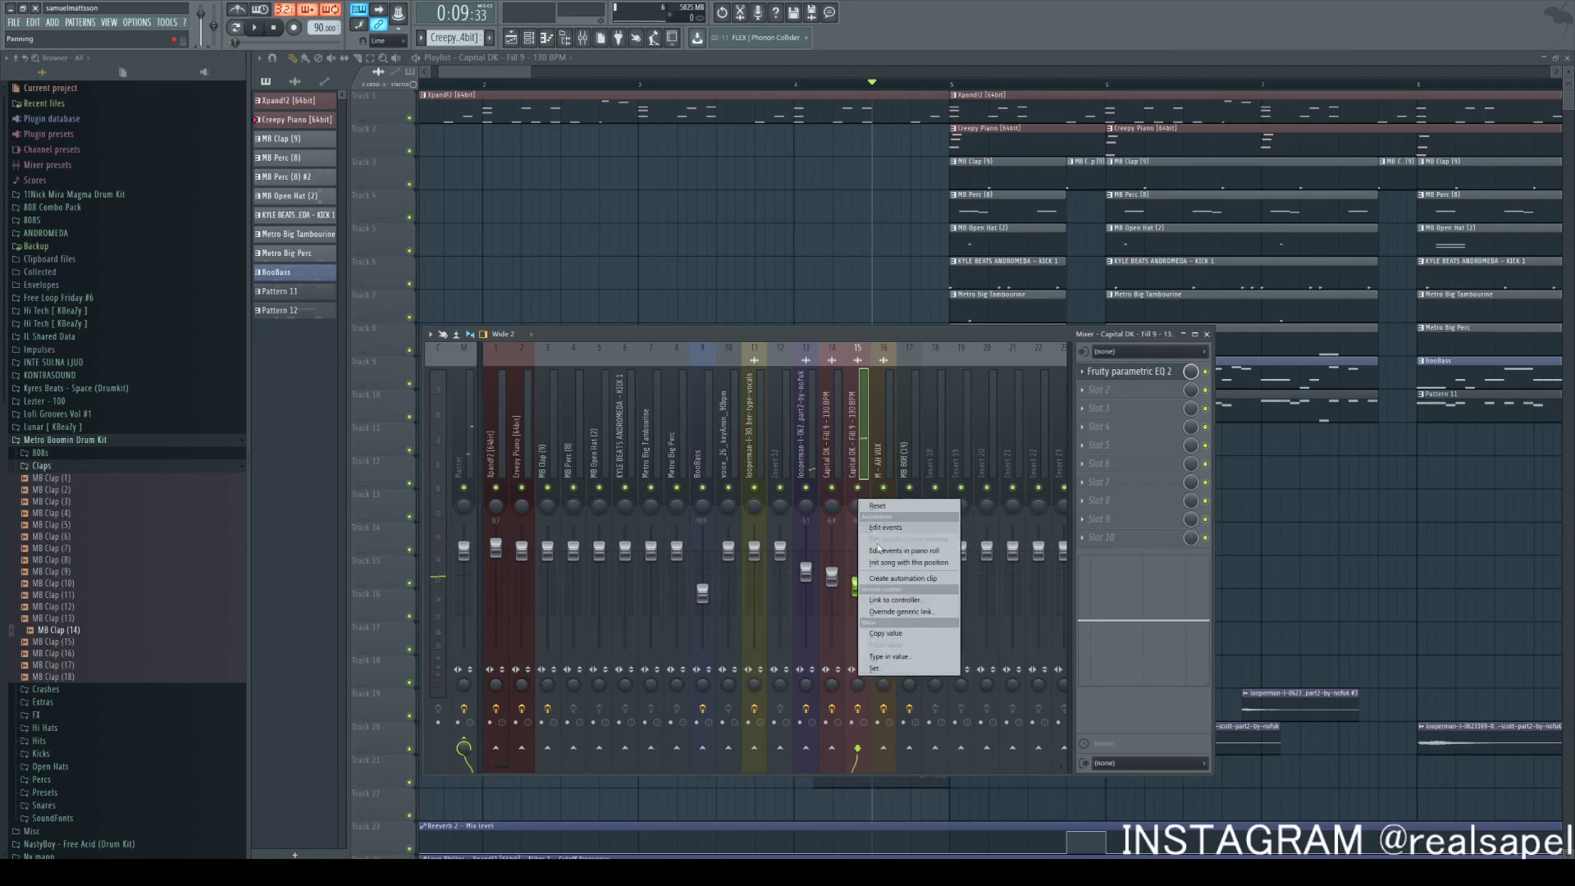
{"action": "left_click", "coordinate": [905, 580]}
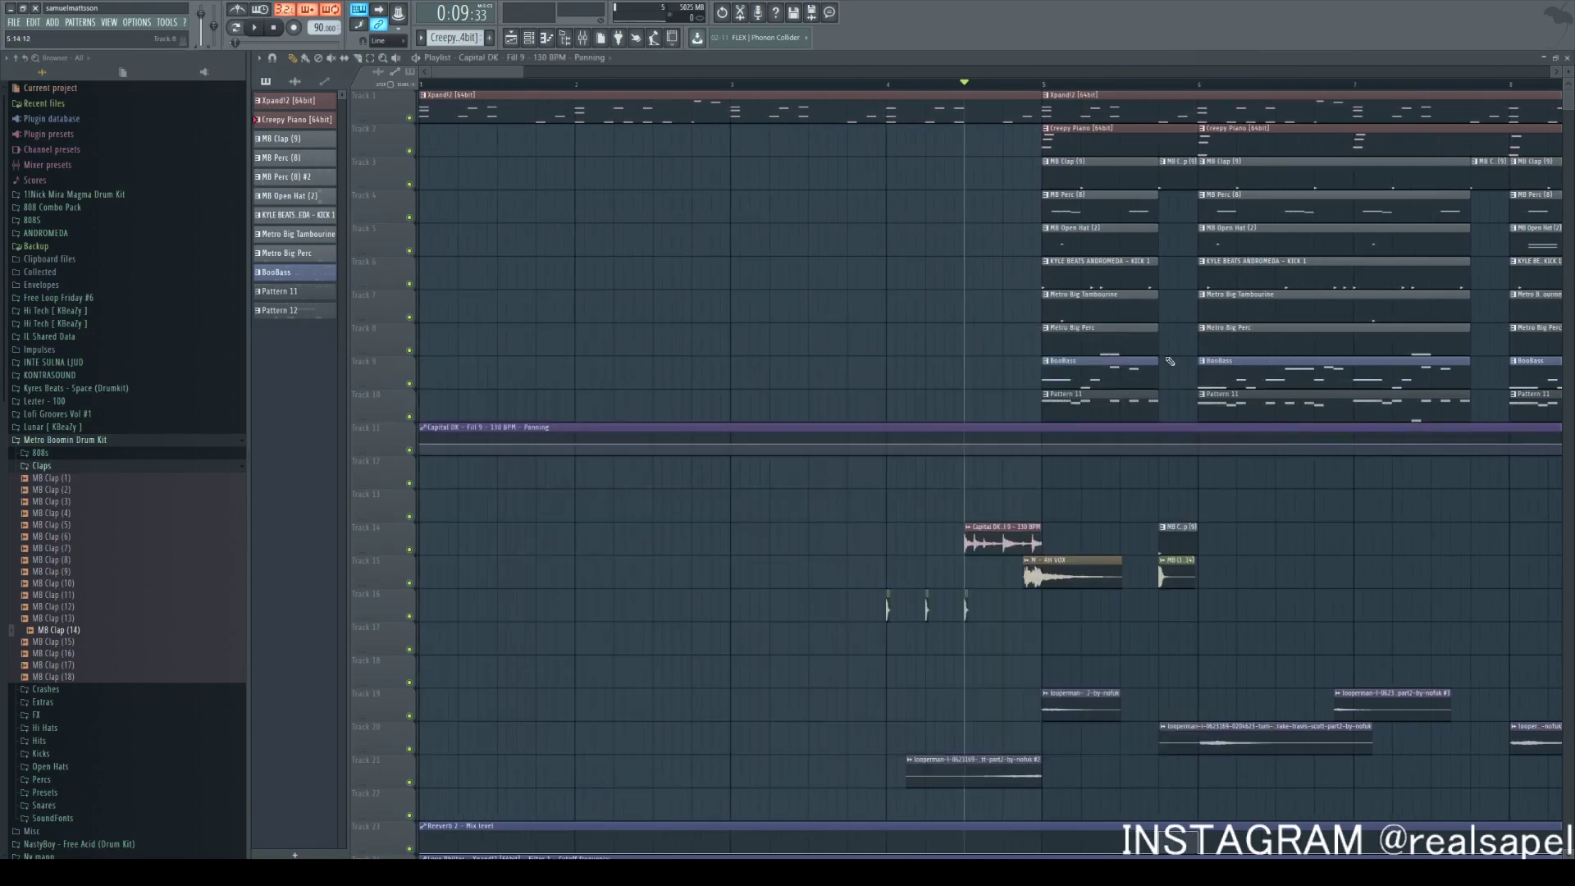
Trim the panning automation clip on track 11 at both ends to match the Capital DK fill before the first hook
{"action": "right_click", "coordinate": [422, 444]}
{"action": "left_click", "coordinate": [476, 642]}
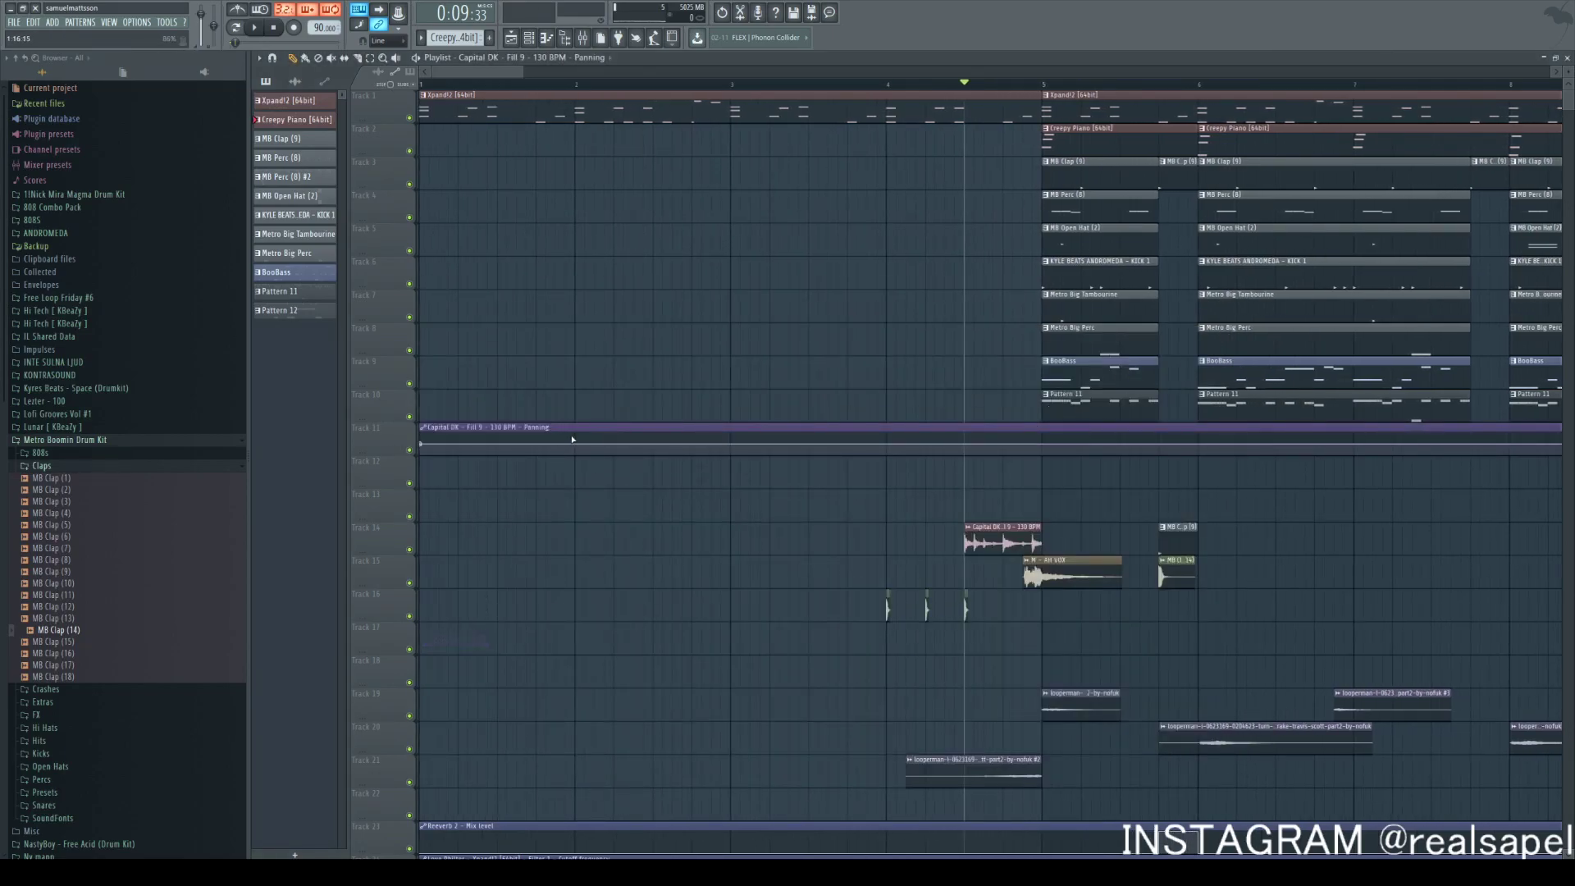
{"action": "left_click_drag", "start_coordinate": [416, 428], "coordinate": [954, 430]}
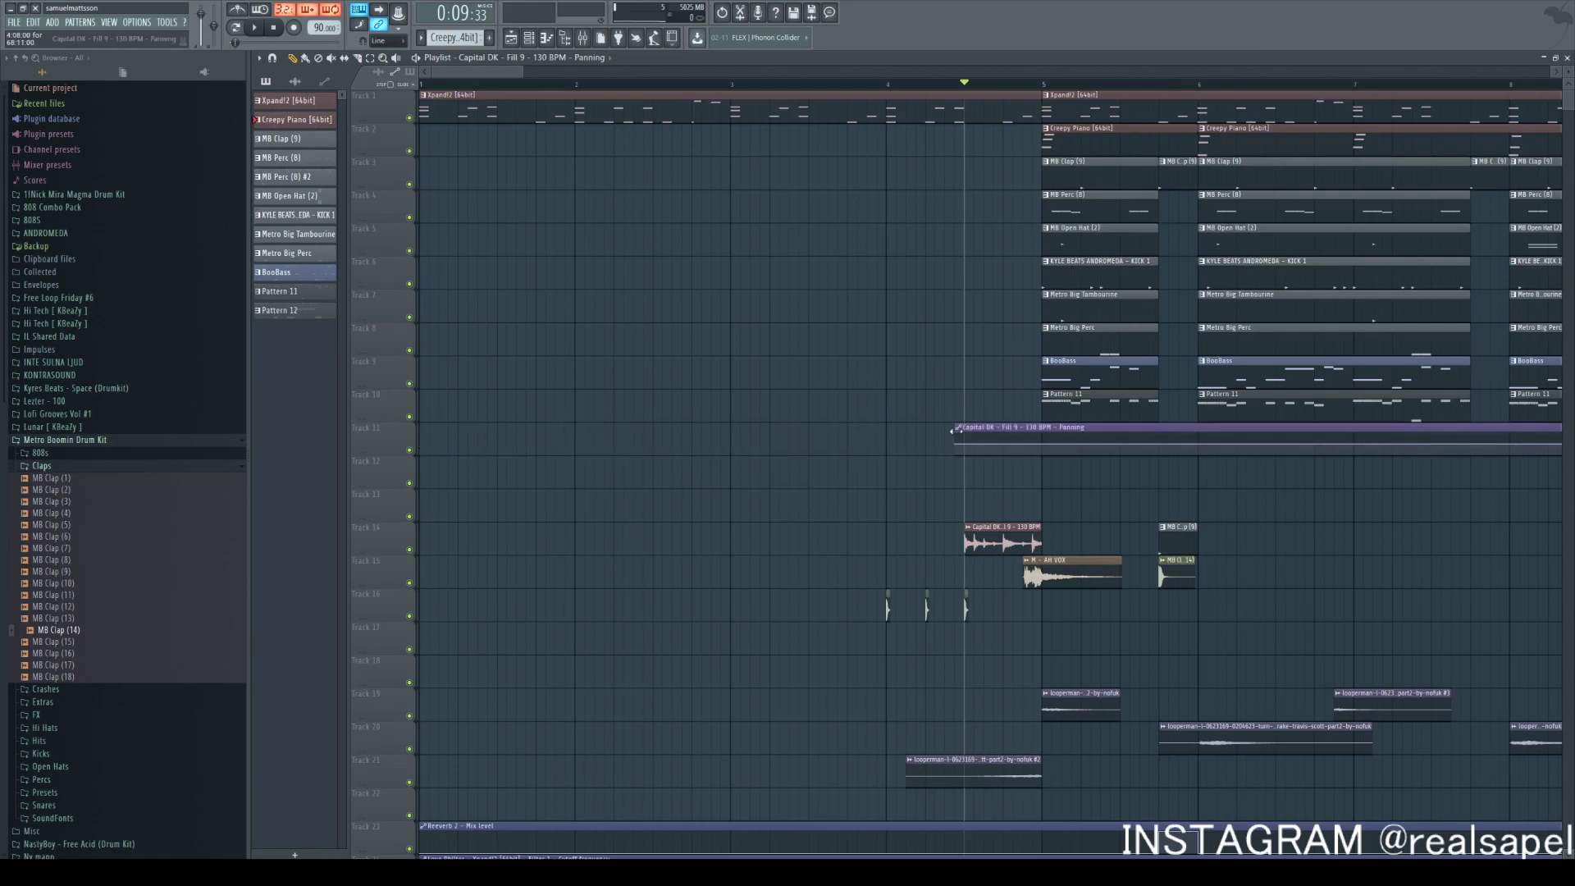
{"action": "scroll", "coordinate": [1056, 483], "scroll_direction": "down", "scroll_amount": 3}
{"action": "scroll", "coordinate": [1432, 466], "scroll_direction": "down", "scroll_amount": 3}
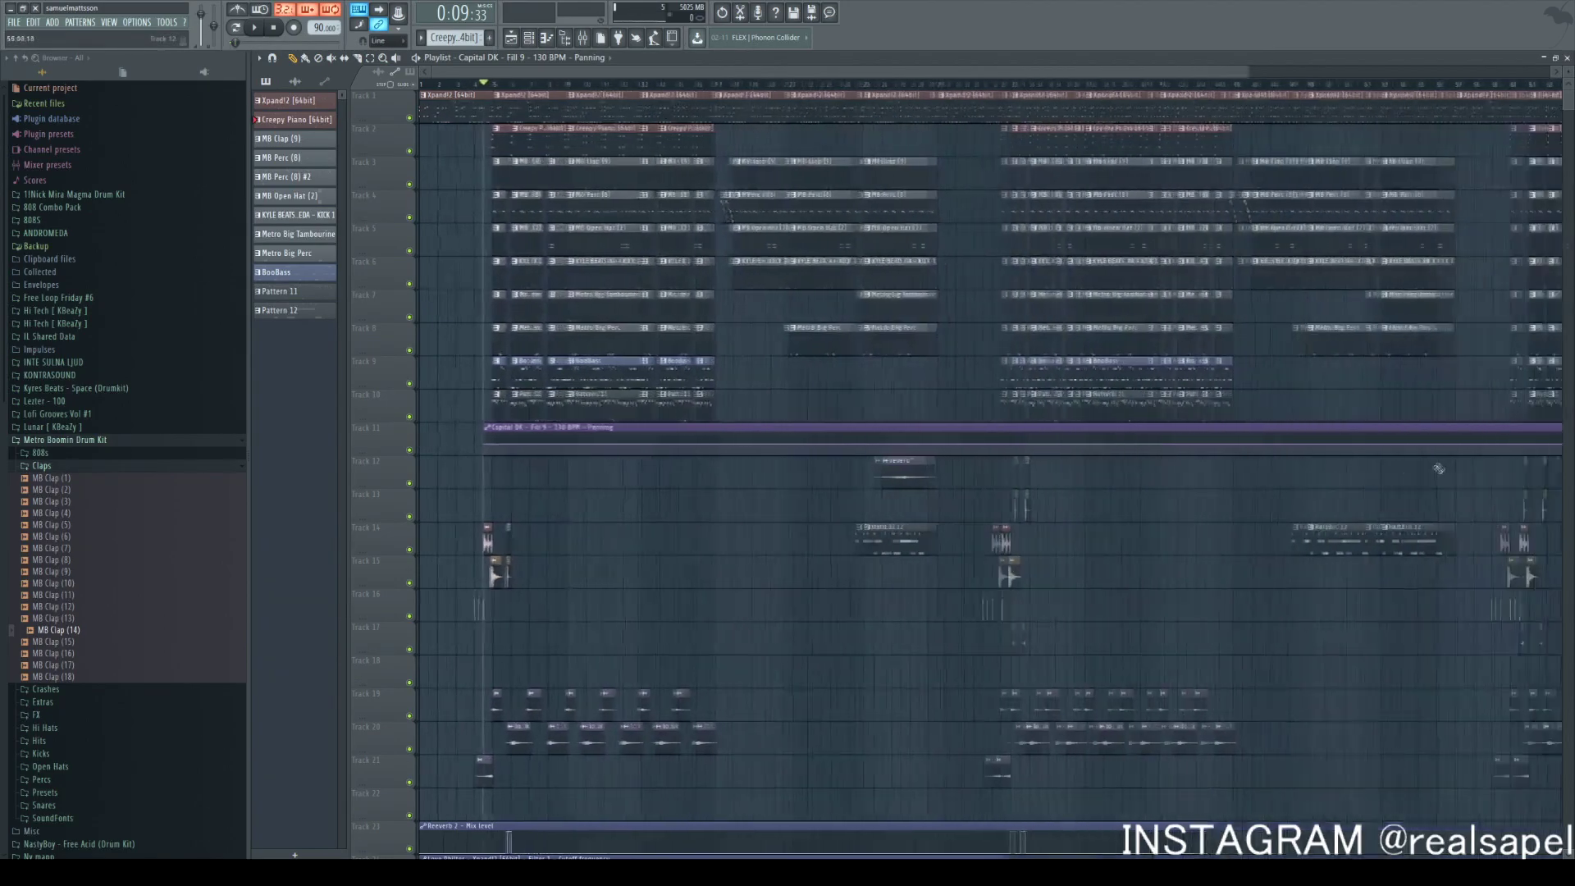
{"action": "left_click_drag", "start_coordinate": [1438, 431], "coordinate": [580, 428]}
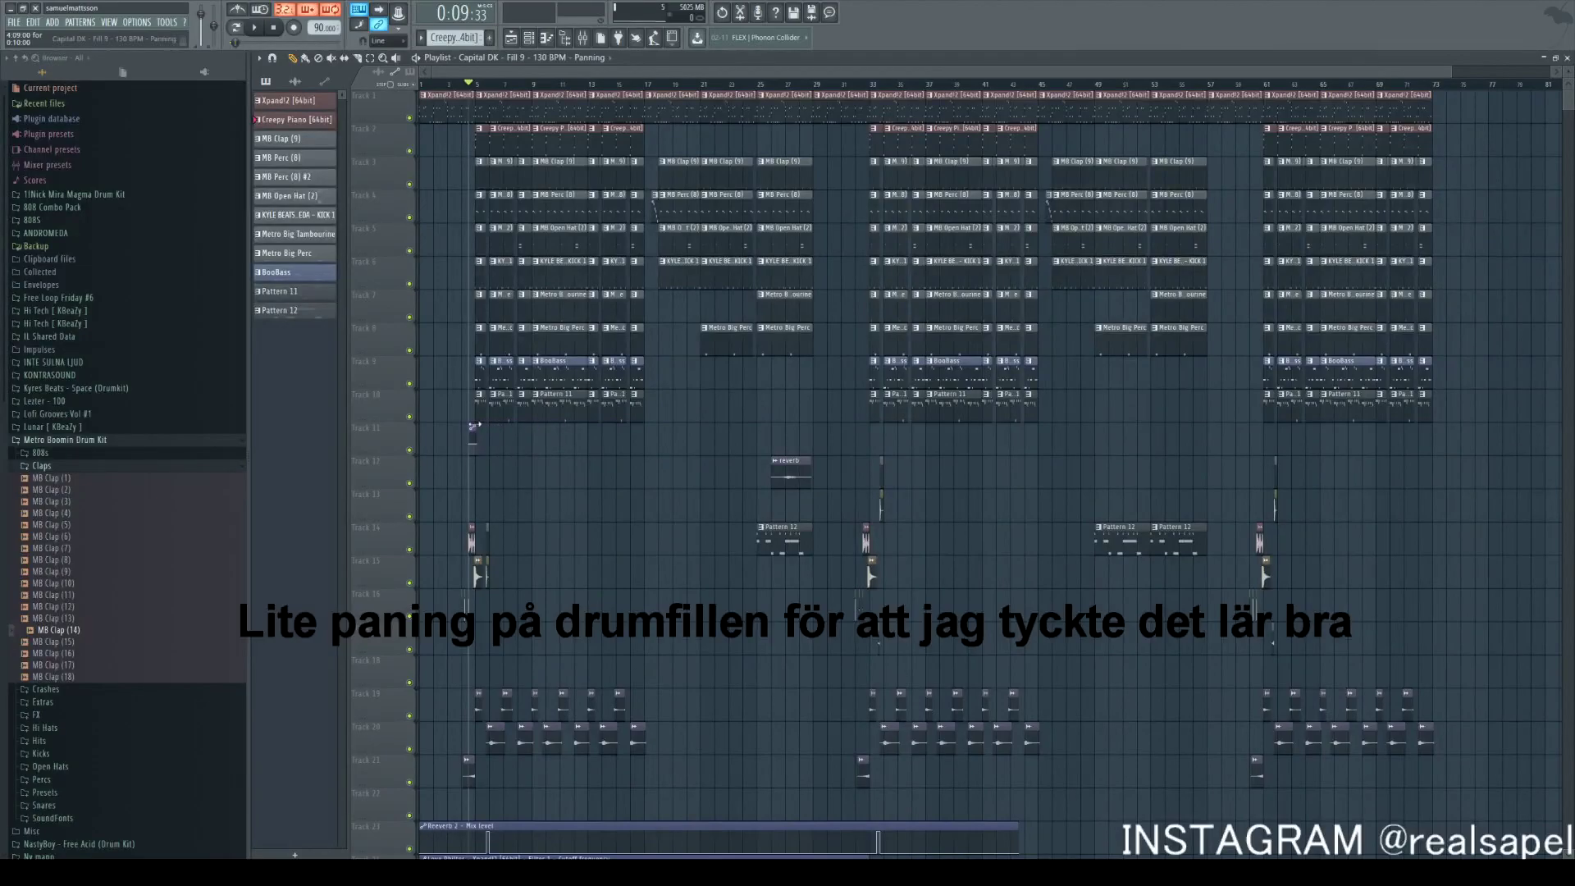
{"action": "scroll", "coordinate": [474, 427], "scroll_direction": "up", "scroll_amount": 5}
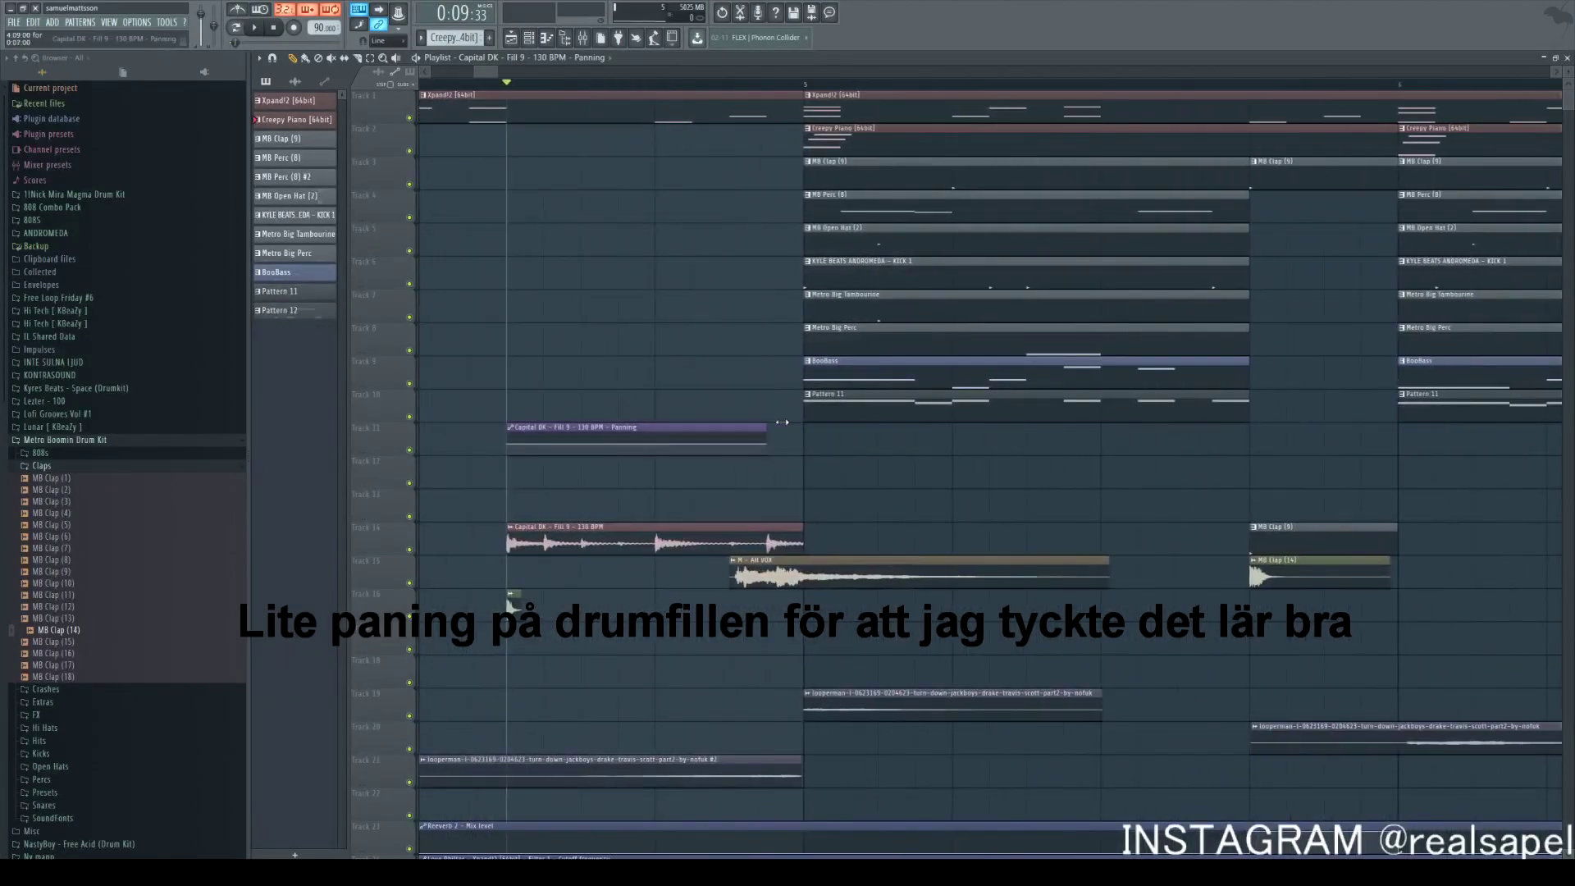
{"action": "scroll", "coordinate": [463, 465], "scroll_direction": "up", "scroll_amount": 3}
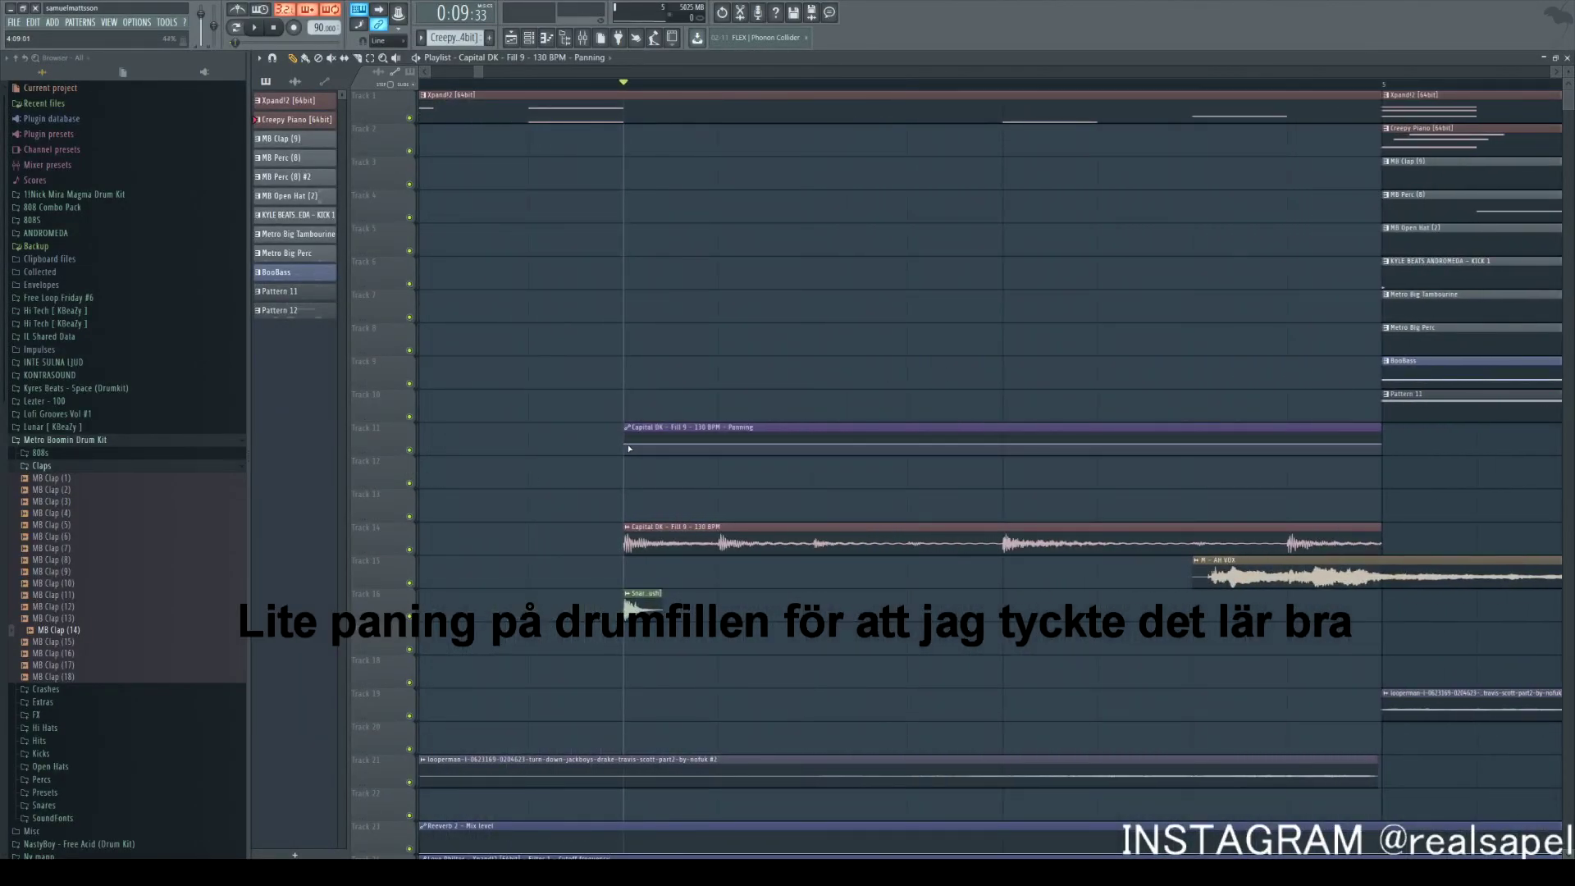
Shape the fill's panning automation into a zigzag that swings twice between high and low, starting and ending high, and play it back
{"action": "left_click_drag", "start_coordinate": [626, 444], "coordinate": [626, 433]}
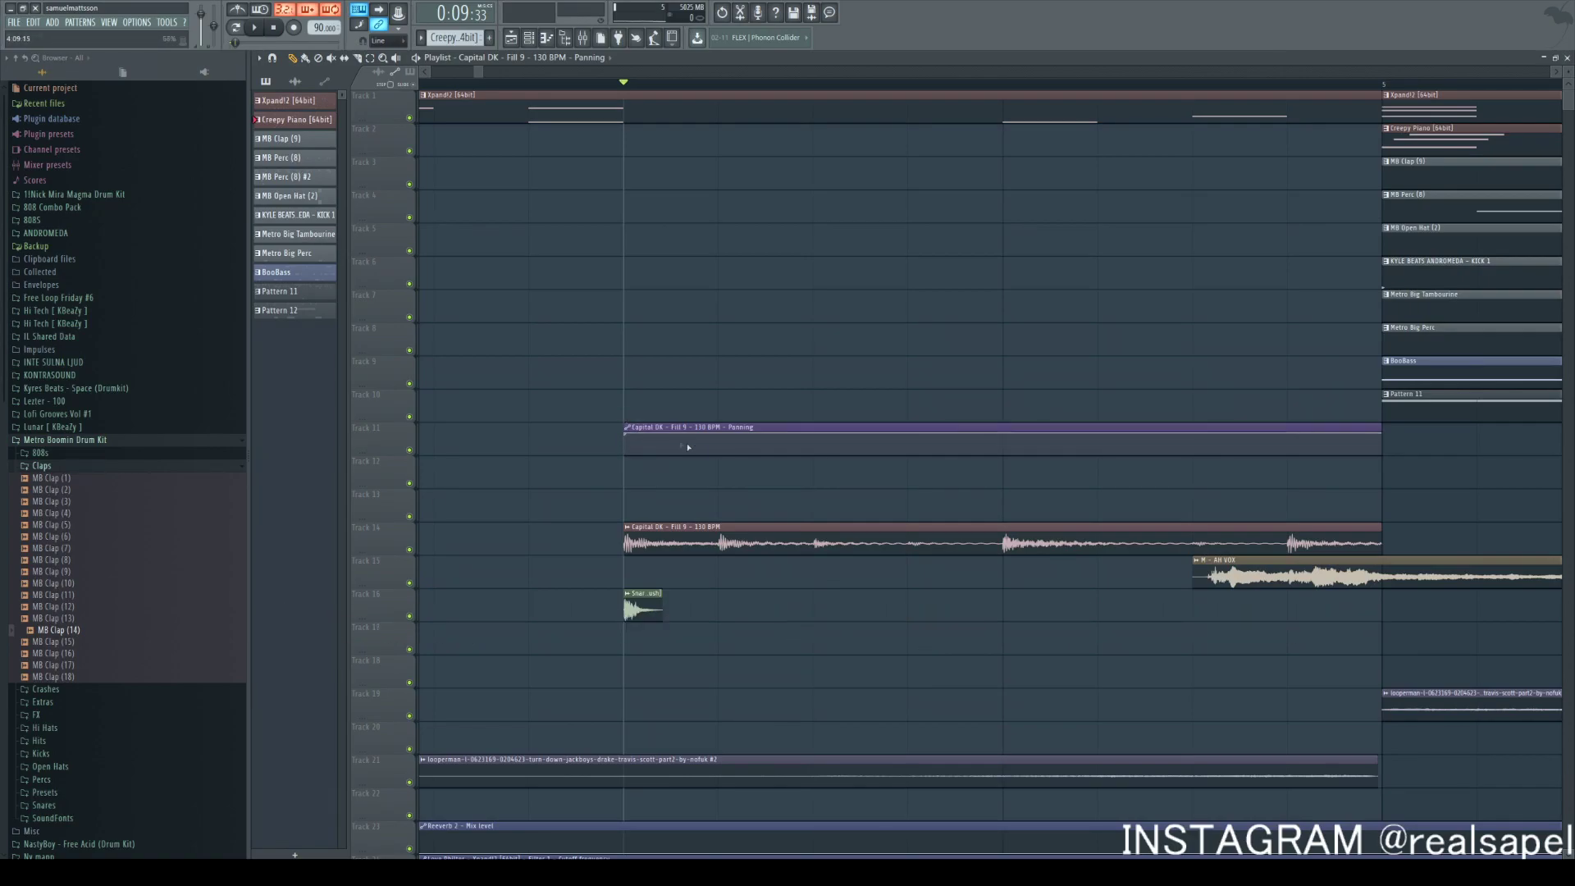
{"action": "right_click", "coordinate": [811, 451]}
{"action": "key", "text": "space"}
{"action": "right_click", "coordinate": [1004, 444]}
{"action": "key", "text": "space"}
{"action": "left_click_drag", "start_coordinate": [1188, 446], "coordinate": [1354, 461]}
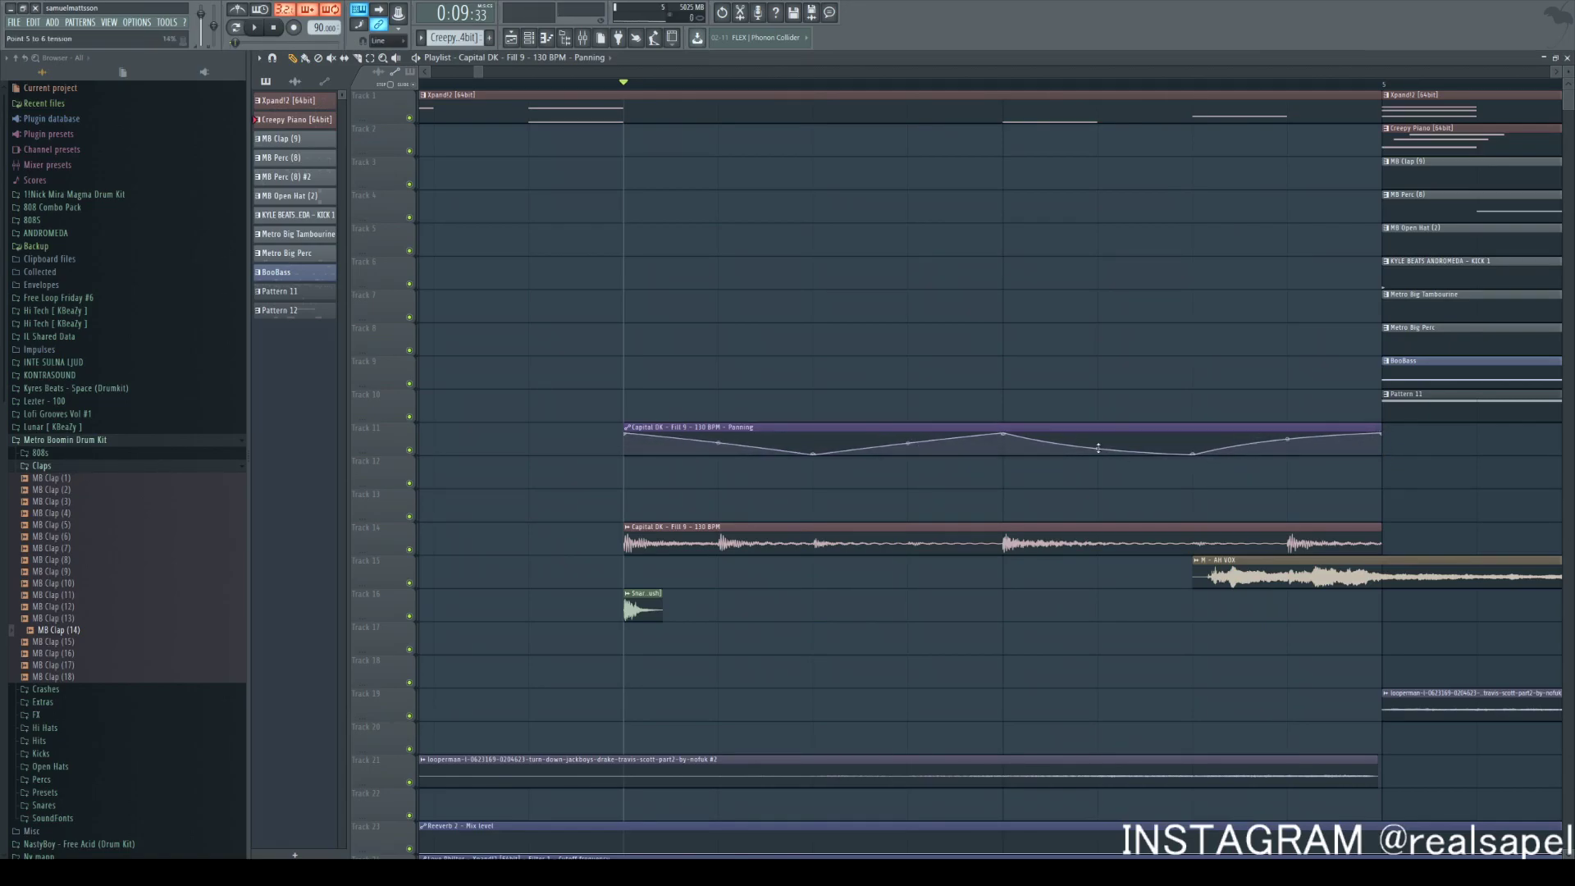
{"action": "key", "text": "space"}
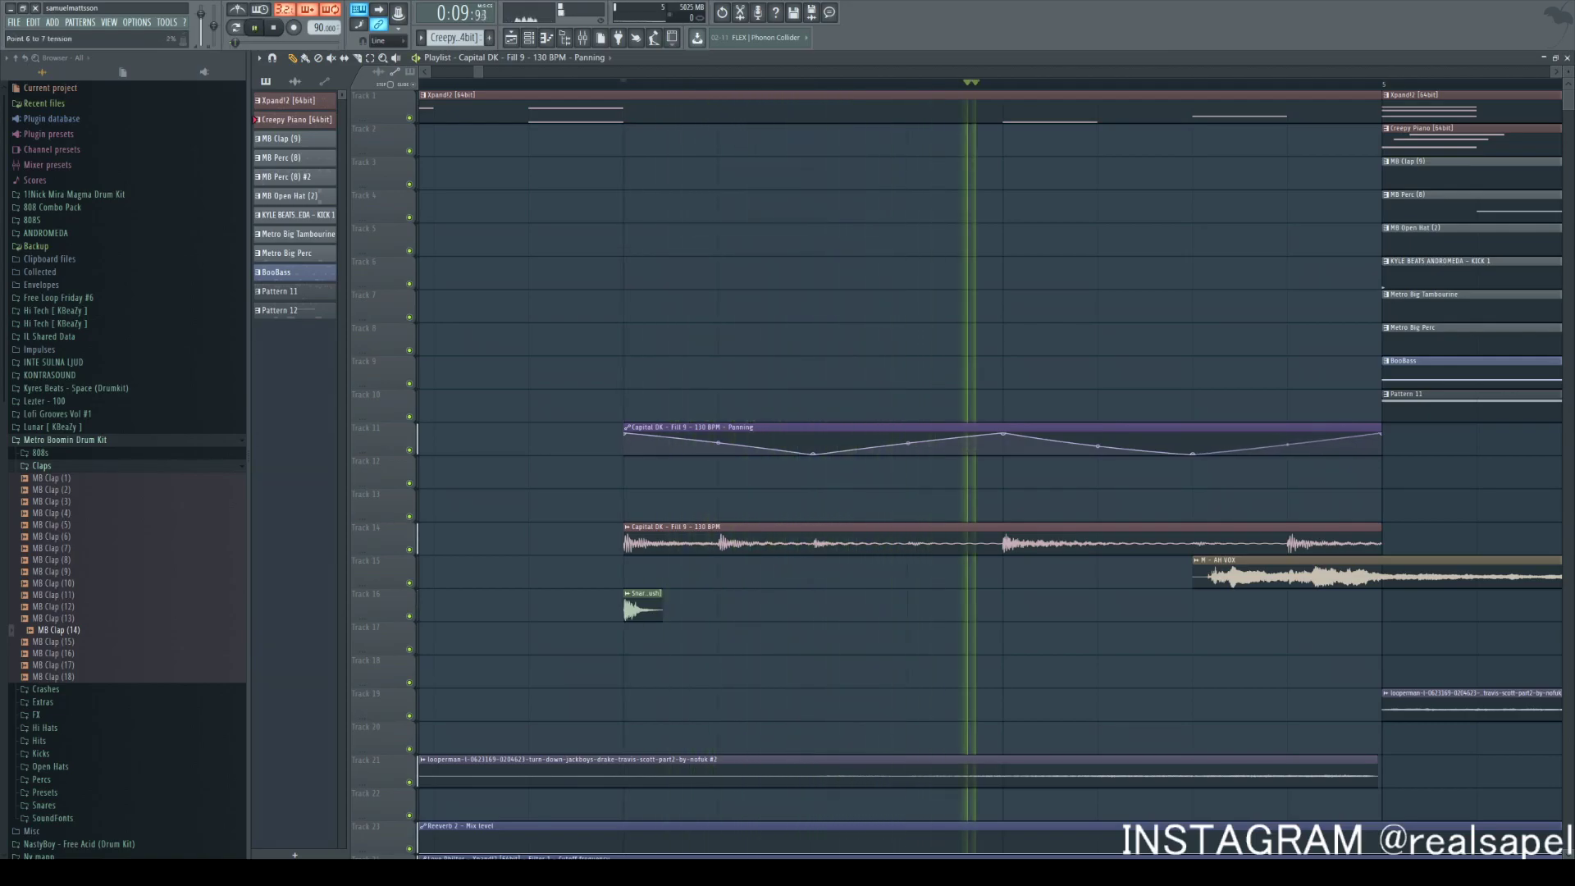
Copy the panning automation clip along track 11 to the Capital DK fill before the bar 33 hook
{"action": "scroll", "coordinate": [1001, 502], "scroll_direction": "down", "scroll_amount": 3}
{"action": "scroll", "coordinate": [668, 440], "scroll_direction": "down", "scroll_amount": 3}
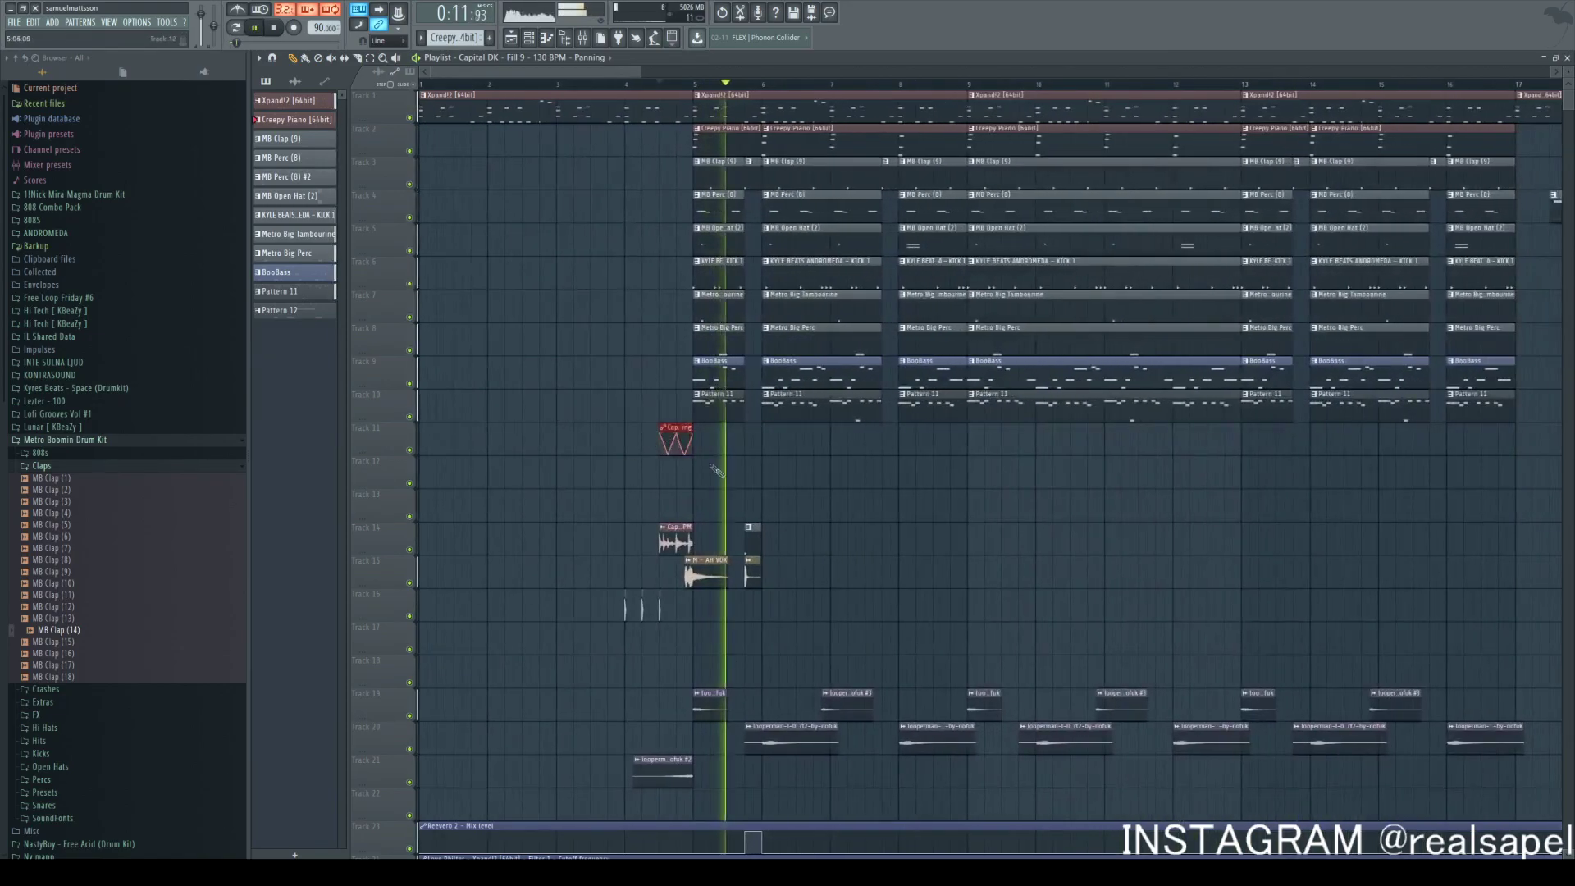
{"action": "scroll", "coordinate": [473, 437], "scroll_direction": "down", "scroll_amount": 3}
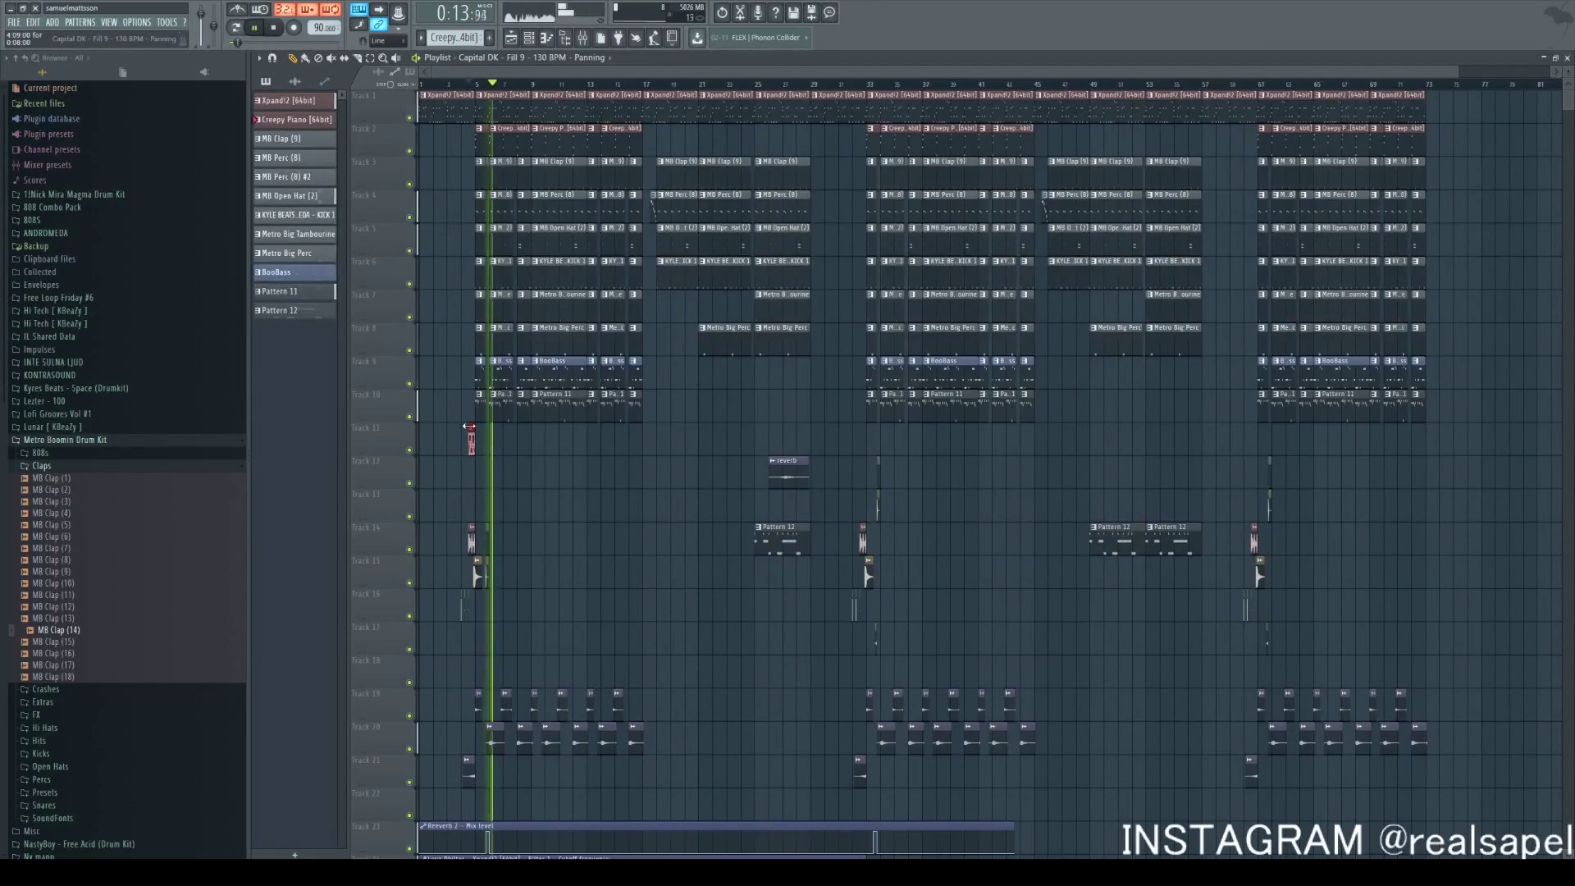
{"action": "scroll", "coordinate": [476, 435], "scroll_direction": "up", "scroll_amount": 2}
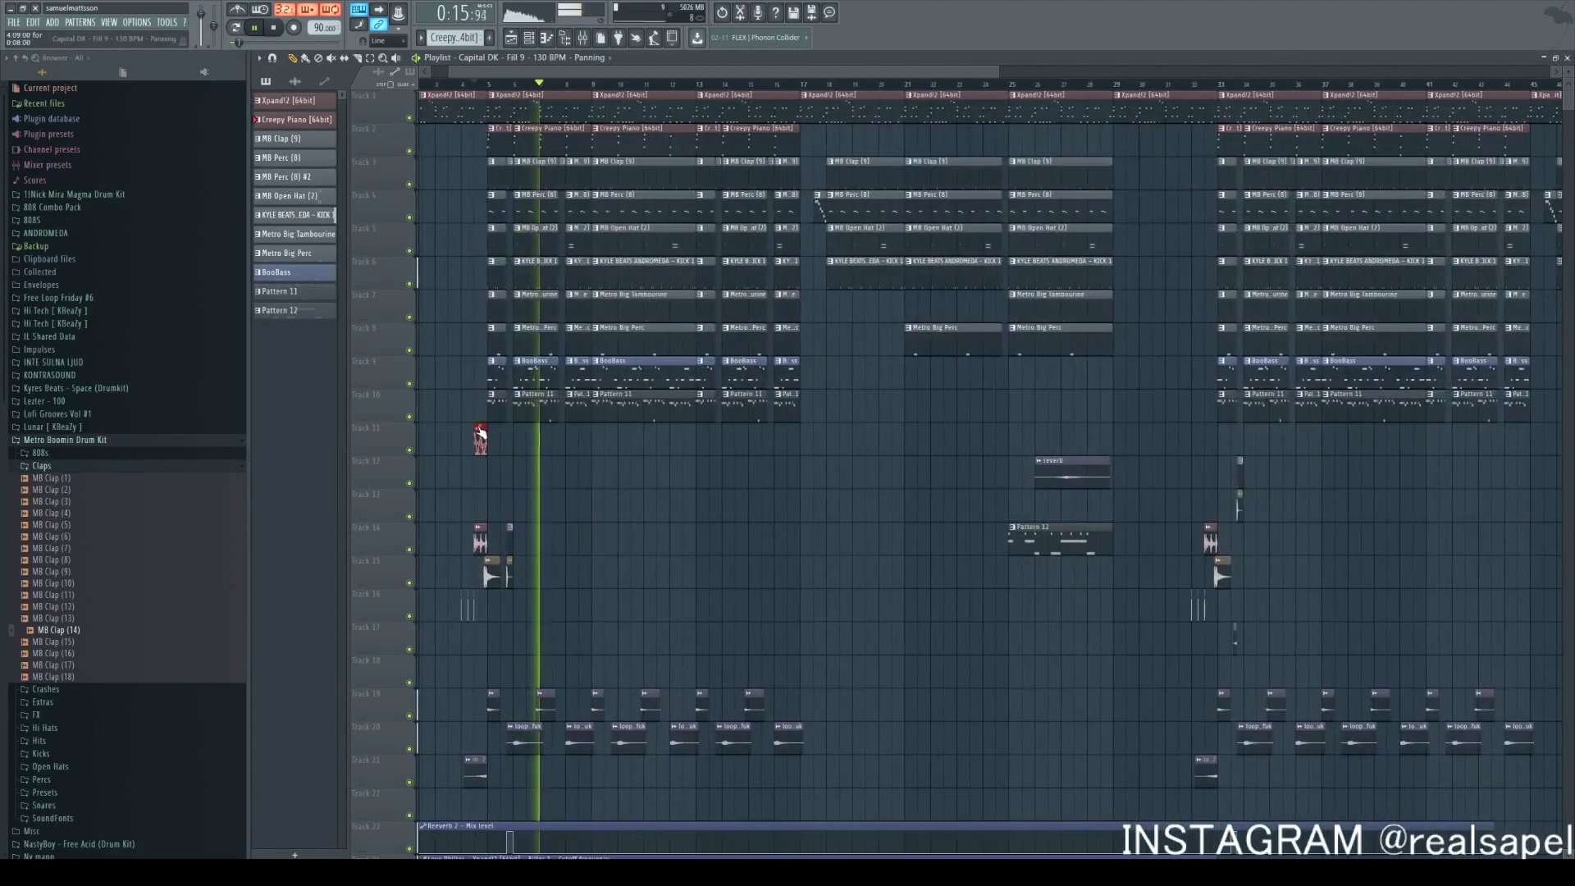
{"action": "left_click_drag", "start_coordinate": [480, 435], "coordinate": [1211, 432]}
{"action": "scroll", "coordinate": [1206, 447], "scroll_direction": "down", "scroll_amount": 2}
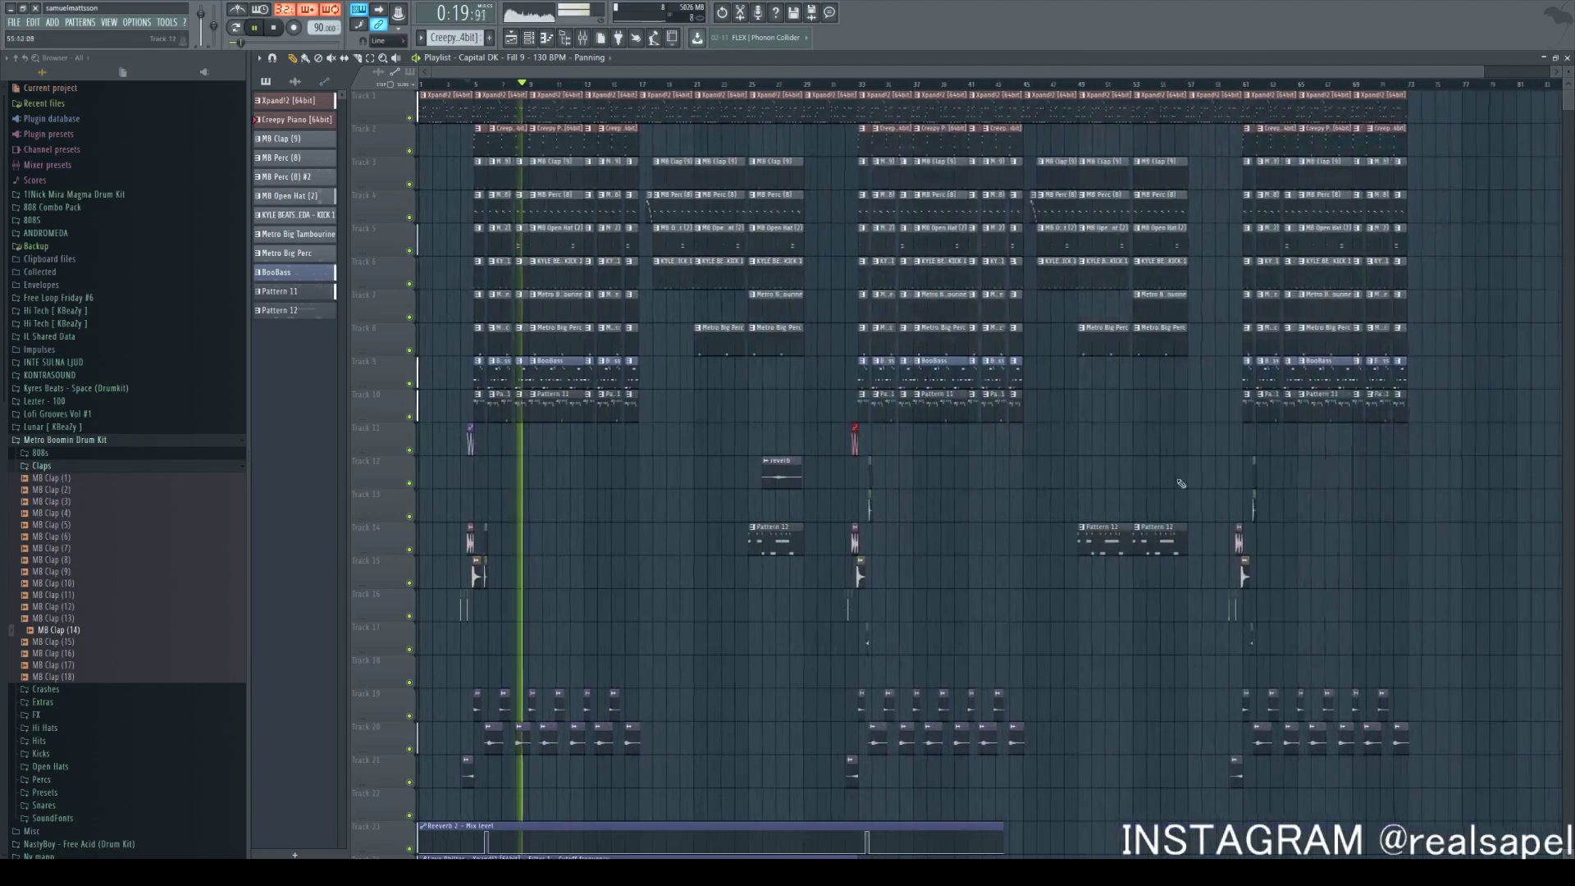
Copy the panning automation clip to track 12, aligned with the Capital DK fill before the bar 61 hook
{"action": "scroll", "coordinate": [1182, 485], "scroll_direction": "up", "scroll_amount": 2}
{"action": "scroll", "coordinate": [698, 485], "scroll_direction": "down", "scroll_amount": 2}
{"action": "scroll", "coordinate": [500, 472], "scroll_direction": "up", "scroll_amount": 3}
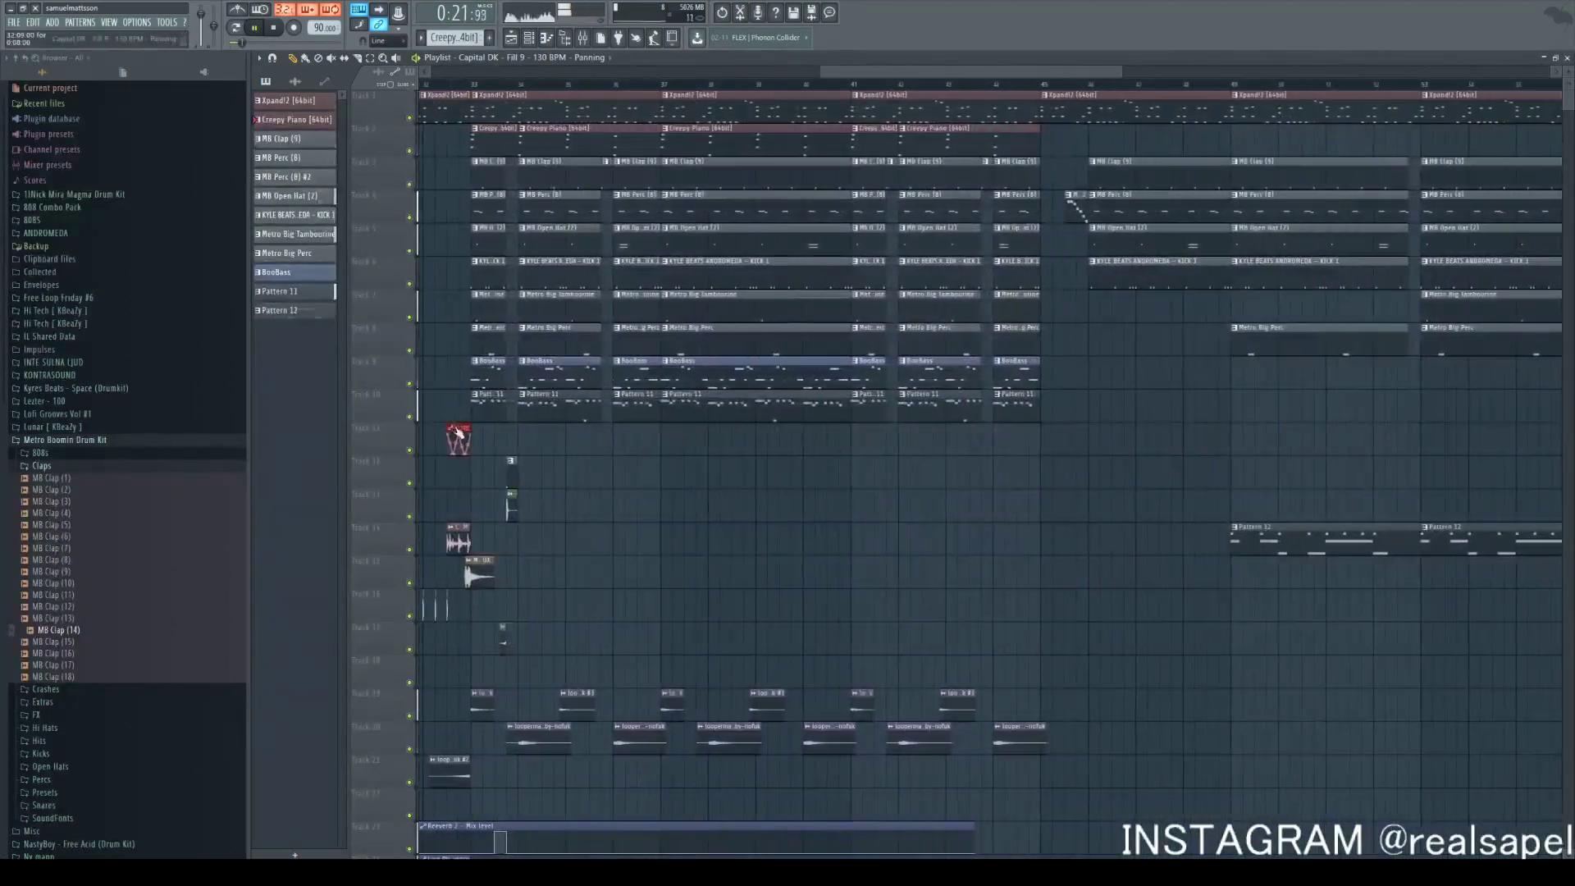
{"action": "scroll", "coordinate": [1022, 442], "scroll_direction": "up", "scroll_amount": 6}
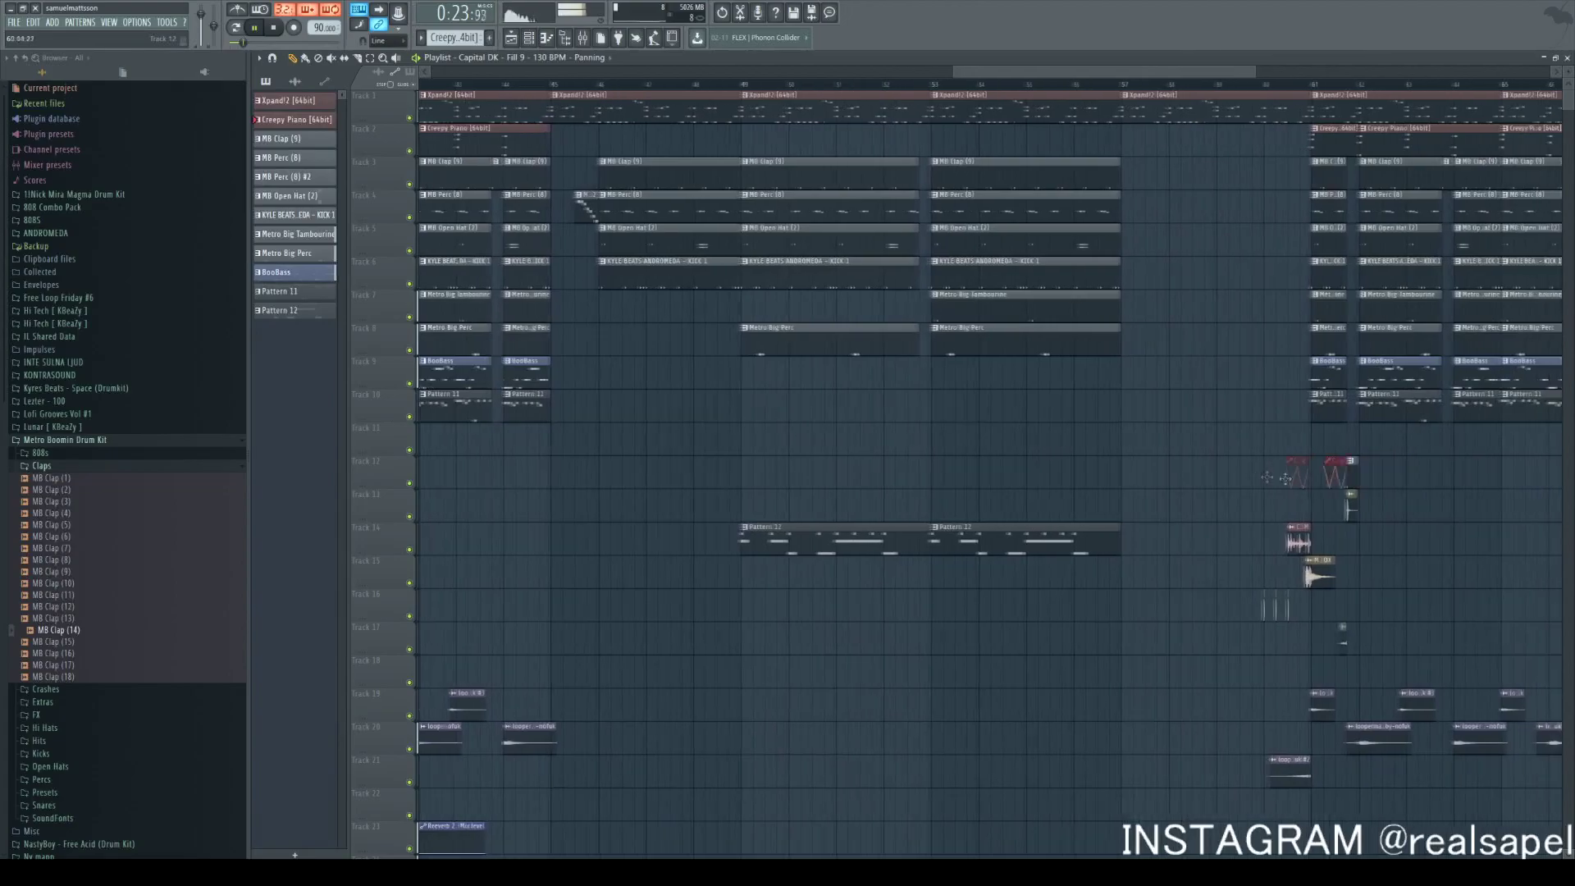
{"action": "scroll", "coordinate": [1003, 456], "scroll_direction": "down", "scroll_amount": 2}
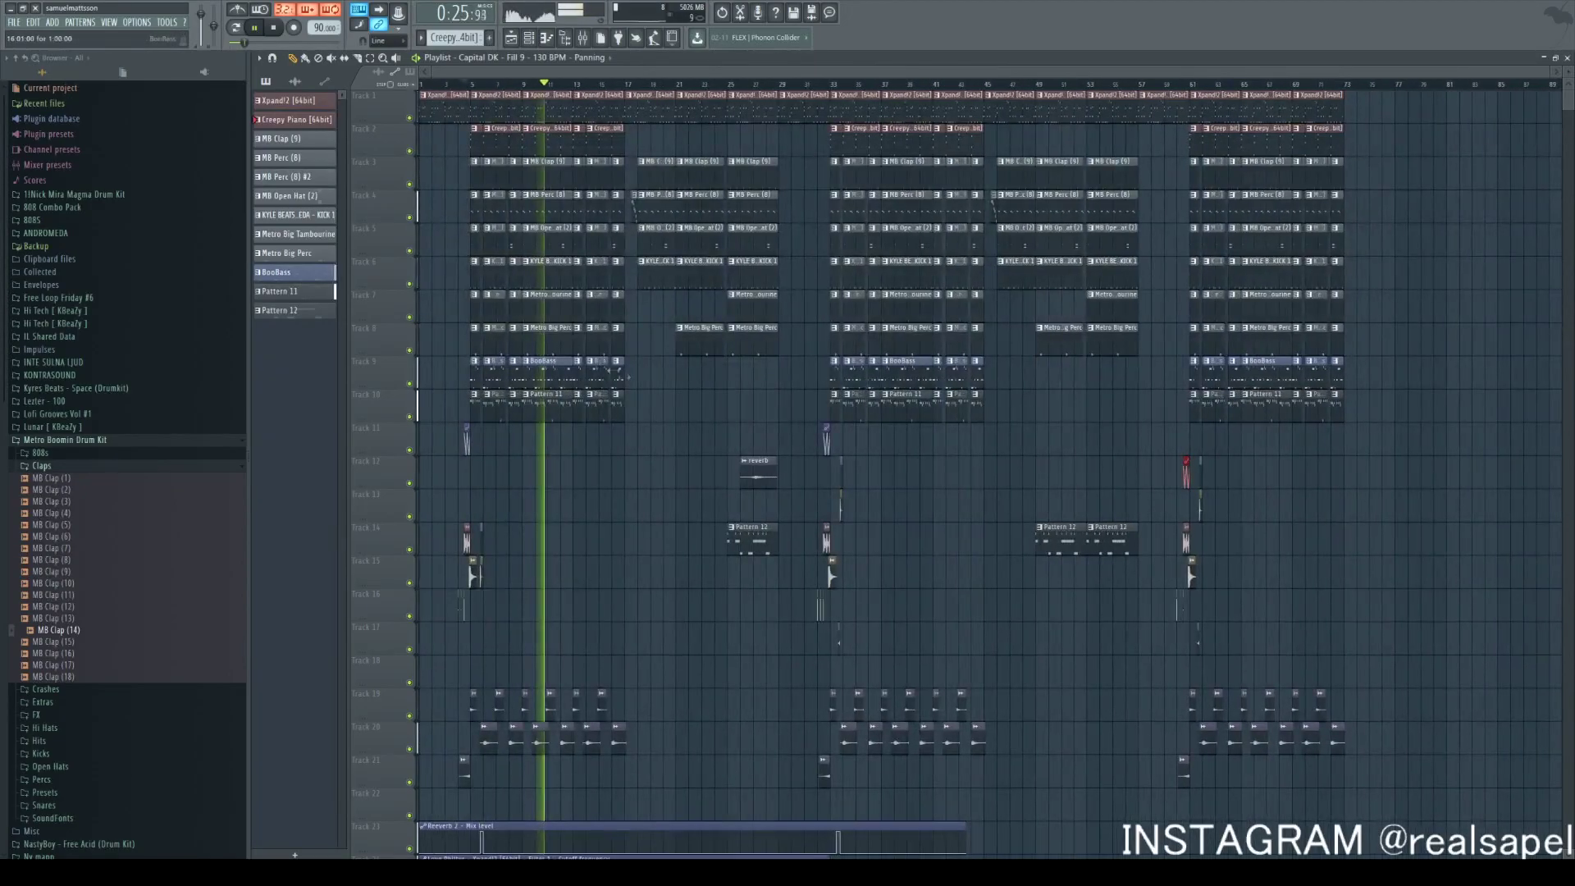
Lower the mixer levels of BooBass to about -12.5 dB and MB Perc (8) to about -2.1 dB
{"action": "key", "text": "F9"}
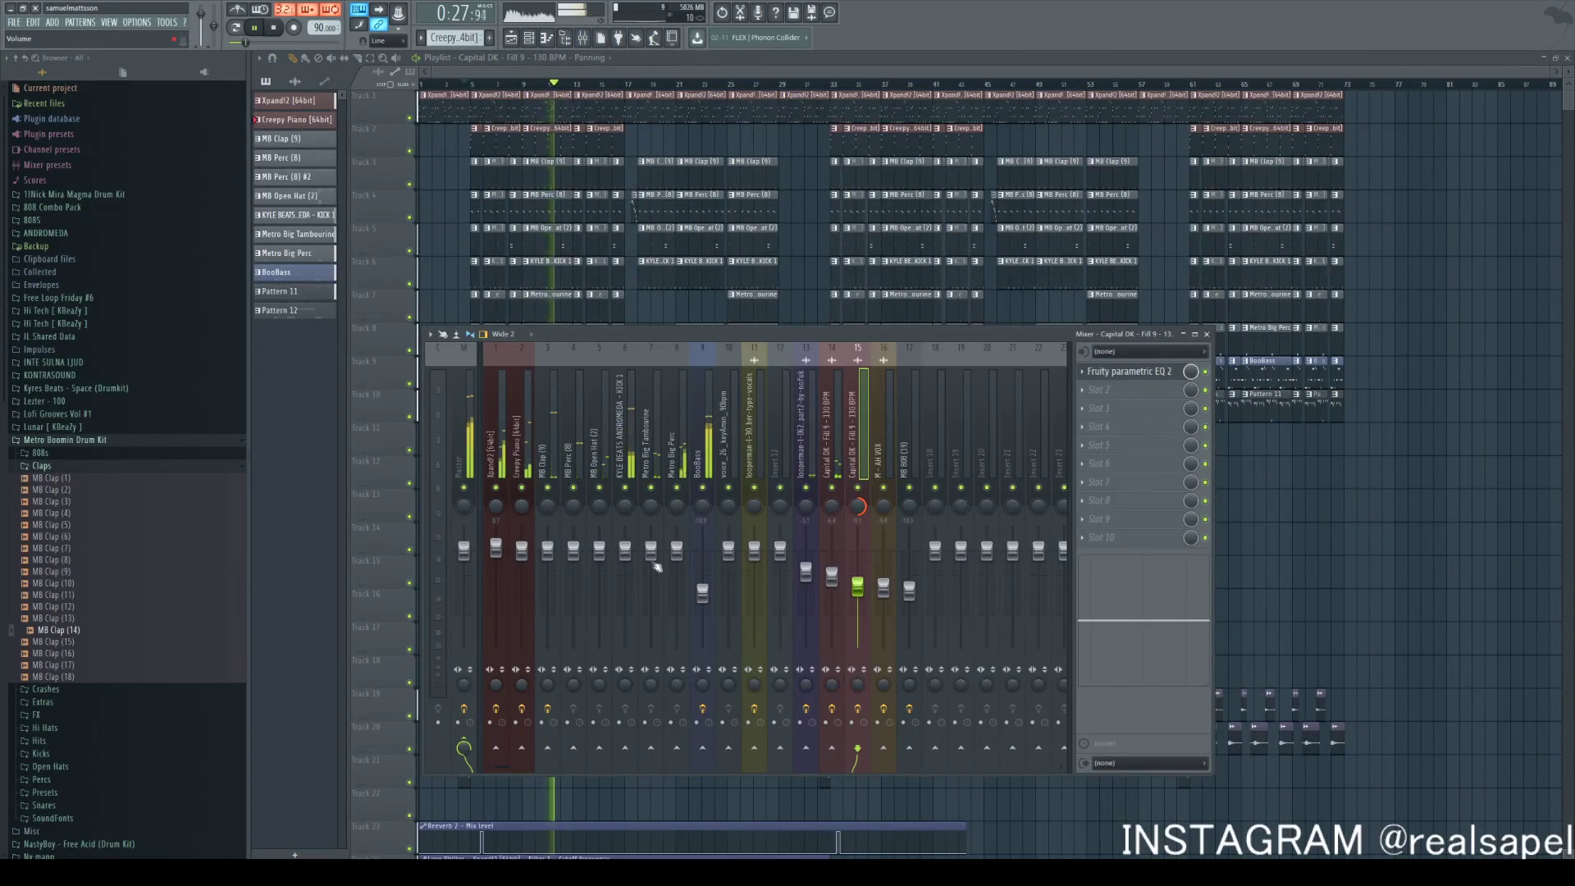
{"action": "left_click", "coordinate": [704, 589]}
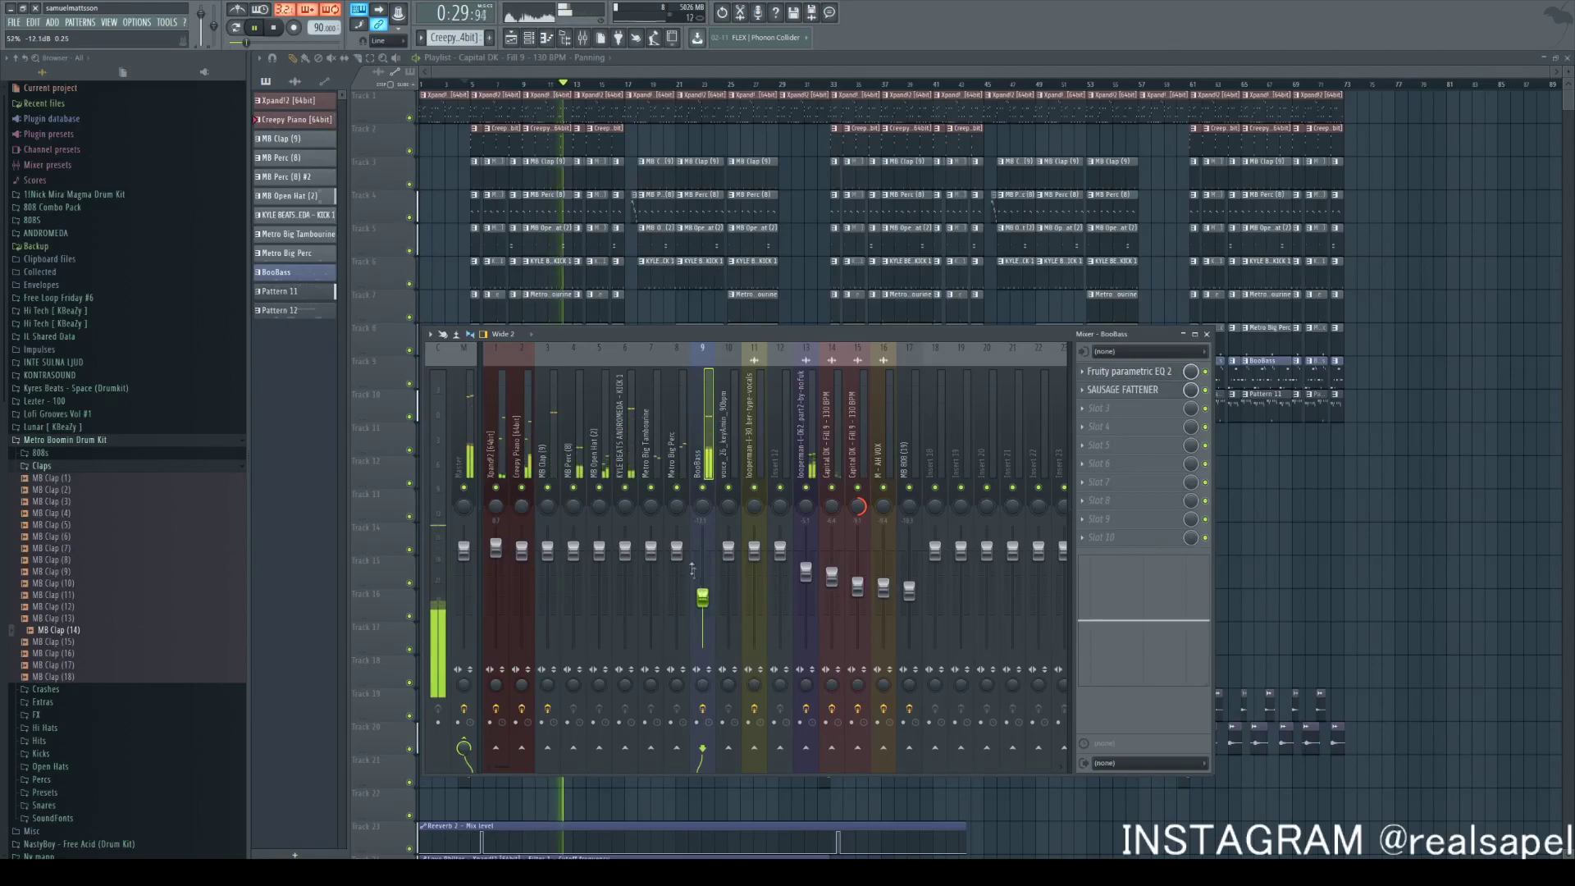
{"action": "left_click", "coordinate": [577, 554]}
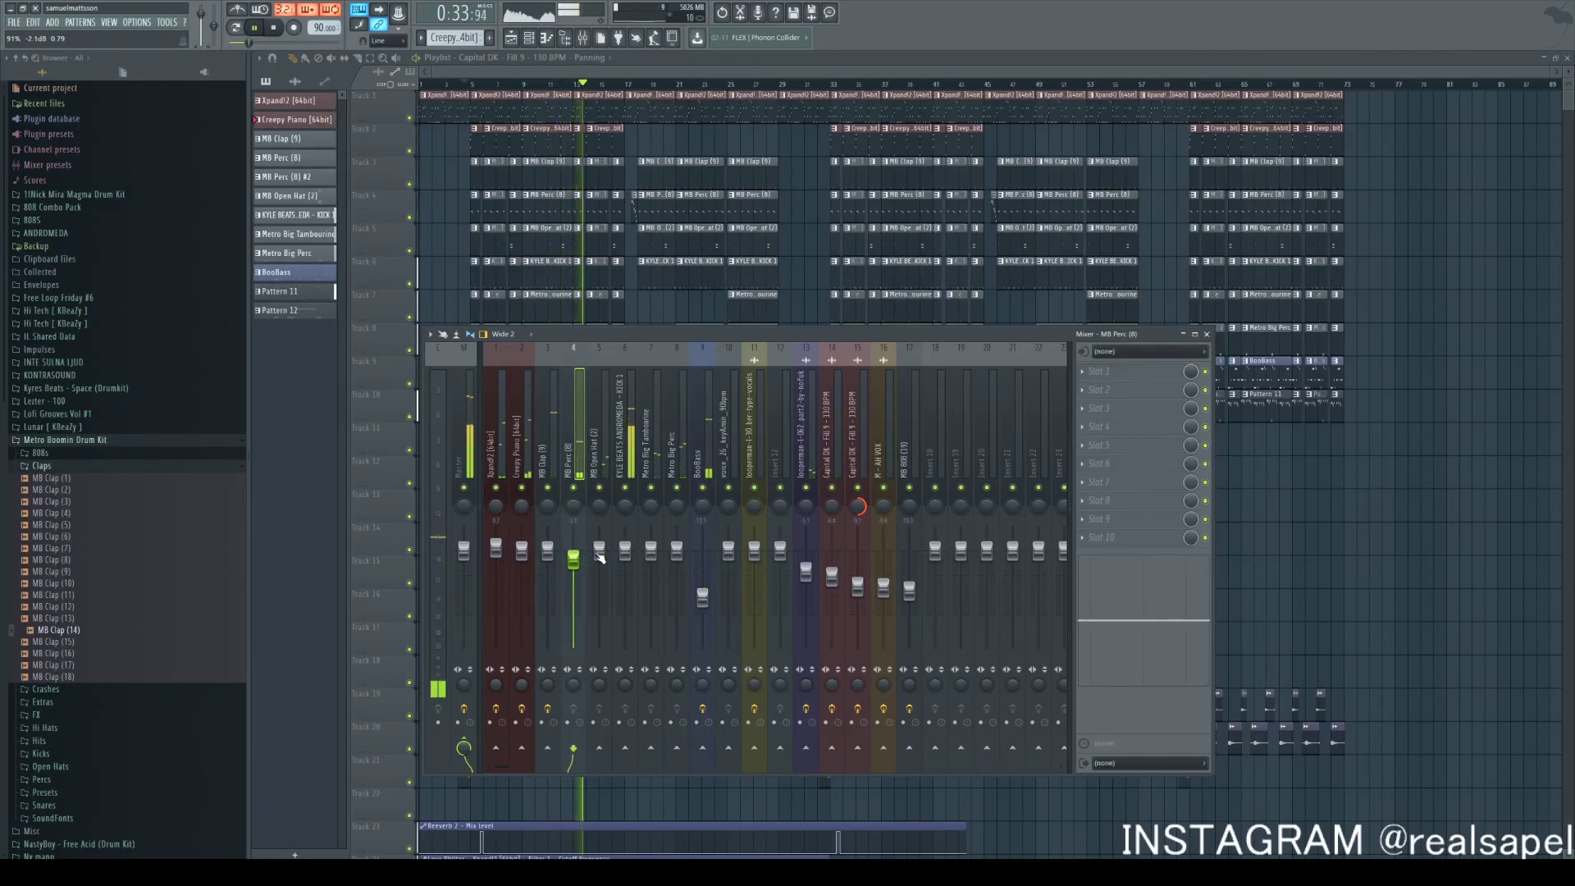
Add Sausage Fattener to the KYLE BEATS ANDROMEDA kick's first effect slot with a fatness of 0.060
{"action": "left_click_drag", "start_coordinate": [600, 556], "coordinate": [600, 567]}
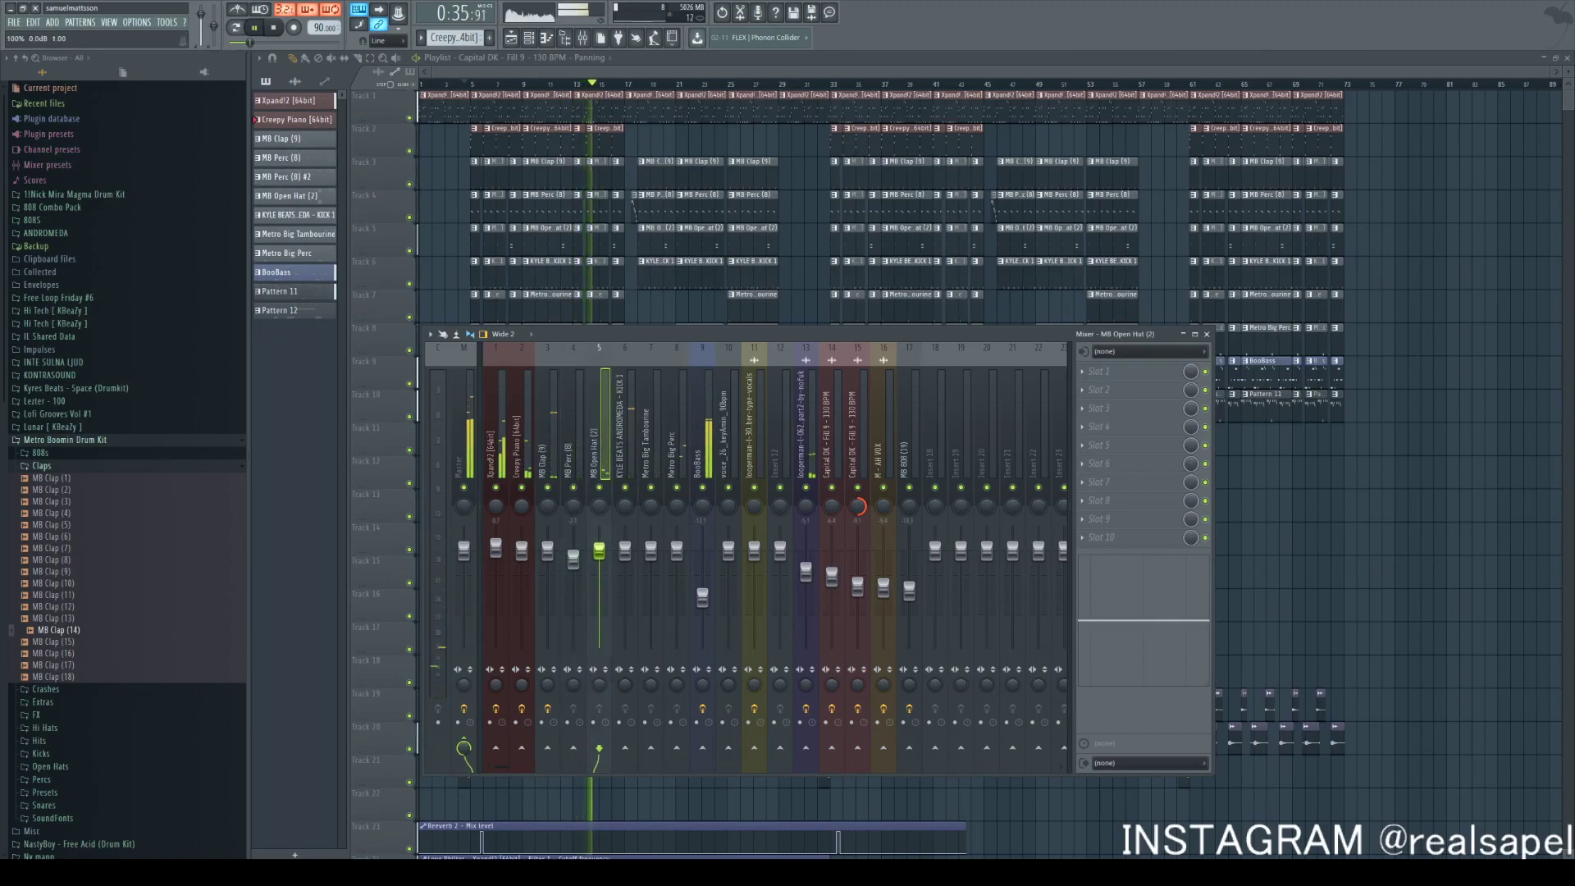
{"action": "left_click", "coordinate": [625, 553]}
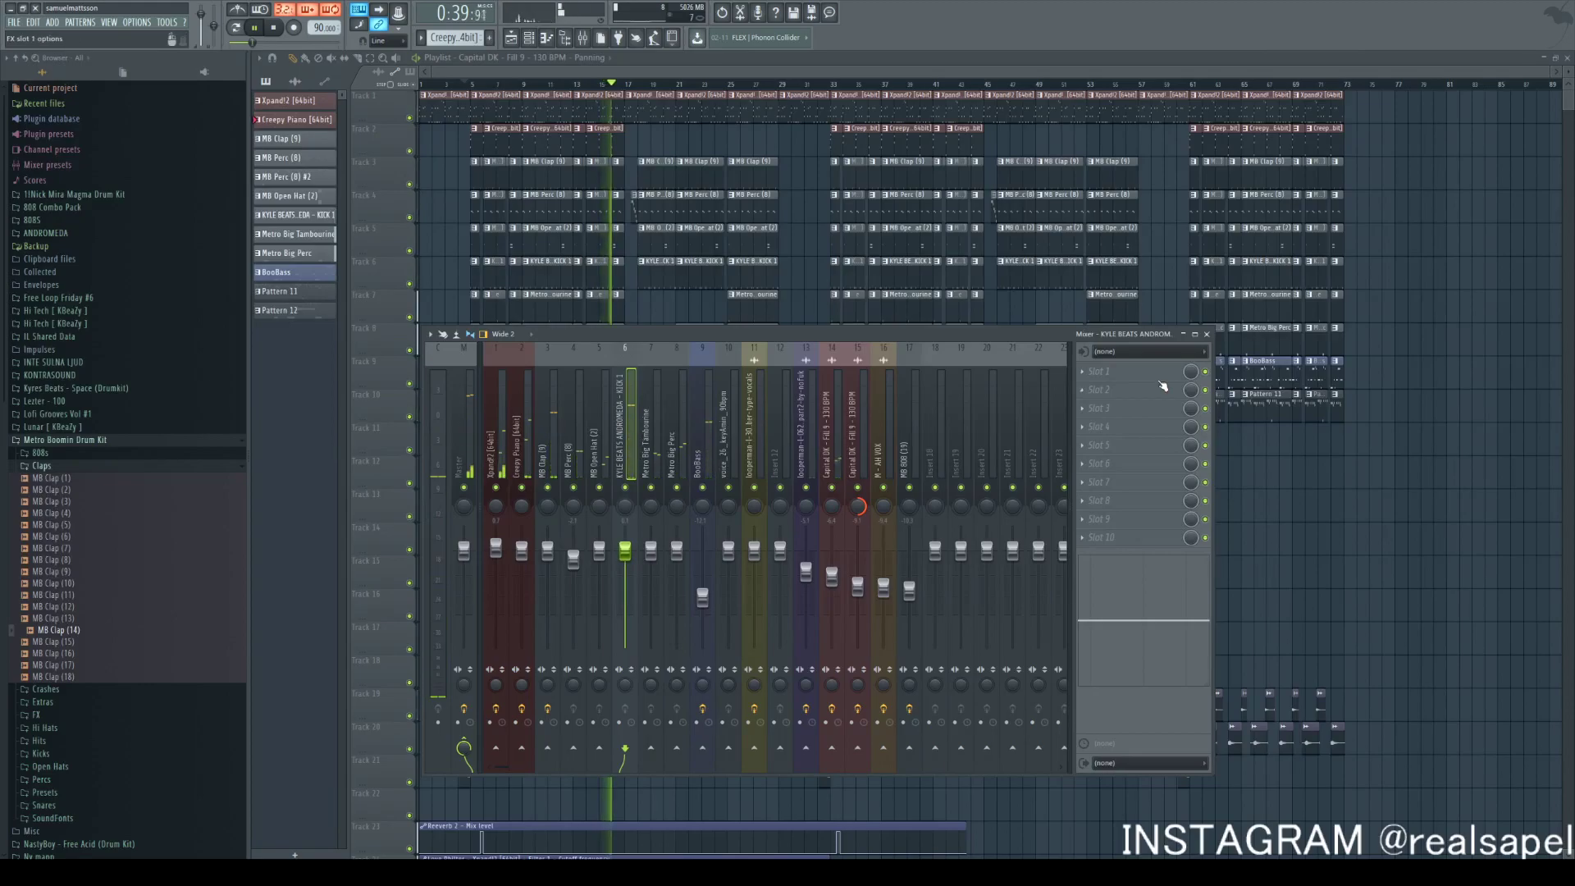
{"action": "left_click", "coordinate": [1099, 371]}
{"action": "left_click", "coordinate": [1276, 457]}
{"action": "mouse_move", "coordinate": [596, 297]}
{"action": "left_mouse_down"}
{"action": "mouse_move", "coordinate": [597, 250]}
{"action": "mouse_move", "coordinate": [597, 287]}
{"action": "left_mouse_up"}
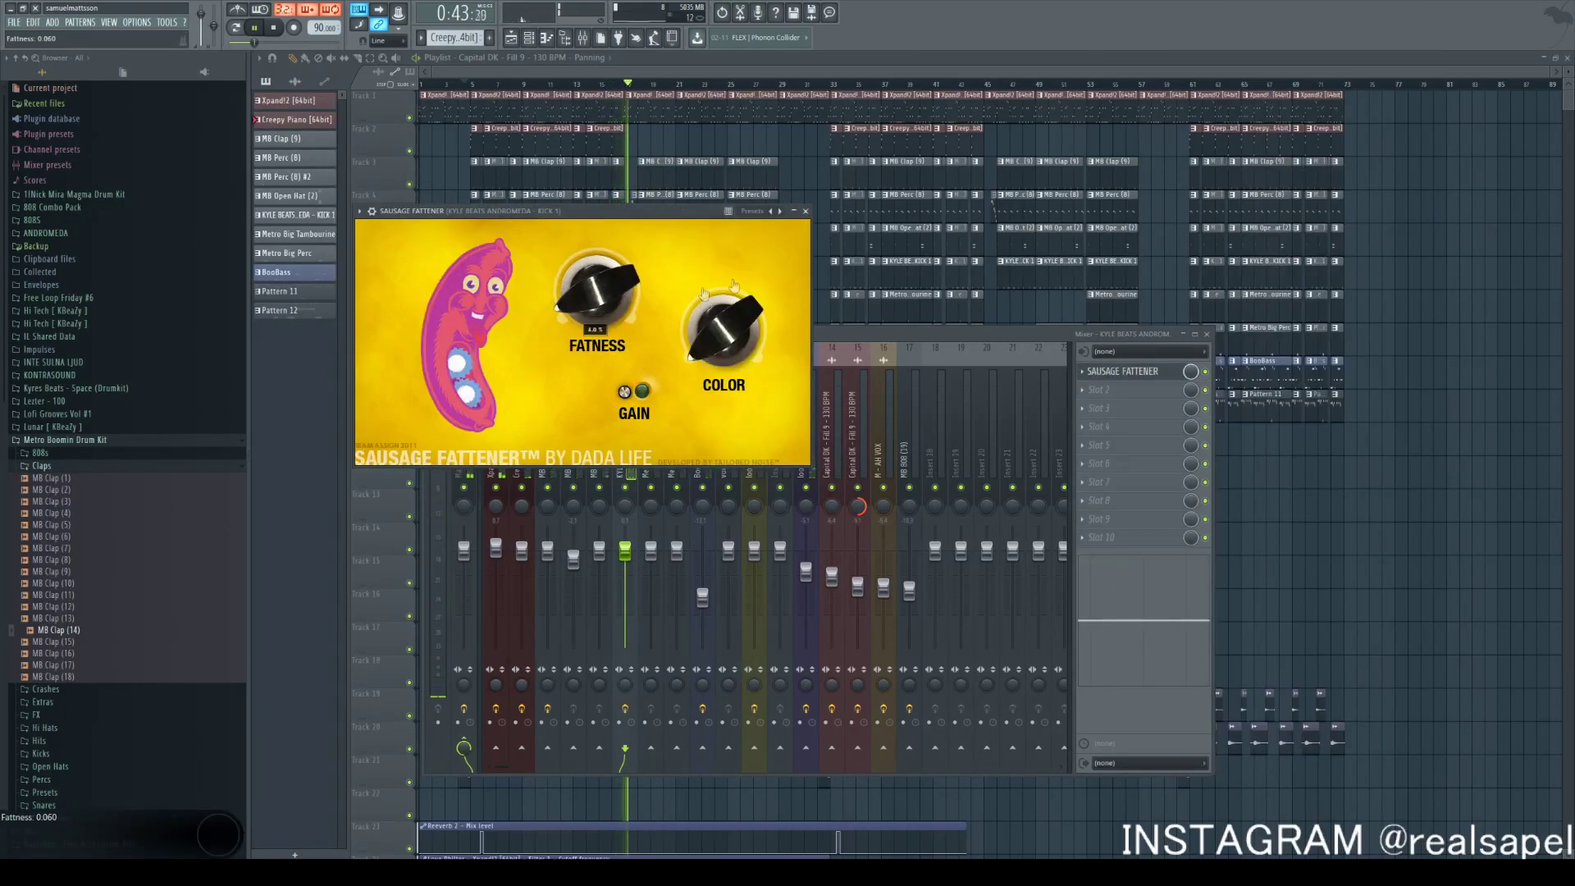
Lower the kick's mixer level to about -4.7 dB and raise the MB Clap (9) level slightly
{"action": "left_click", "coordinate": [806, 211]}
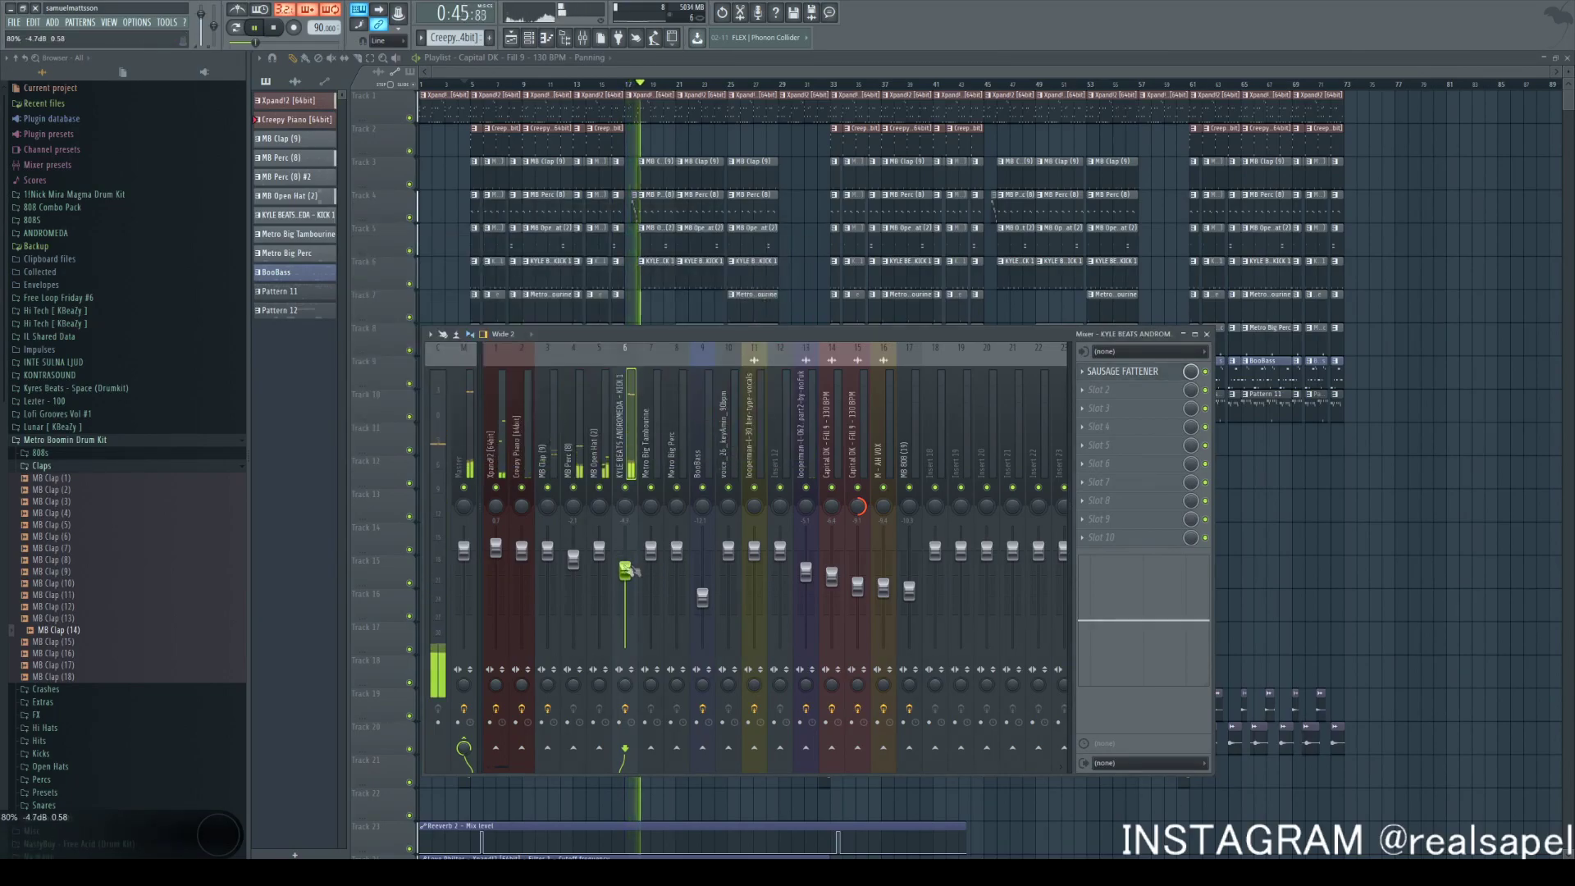
{"action": "left_click_drag", "start_coordinate": [555, 554], "coordinate": [548, 540]}
{"action": "key", "text": "F9"}
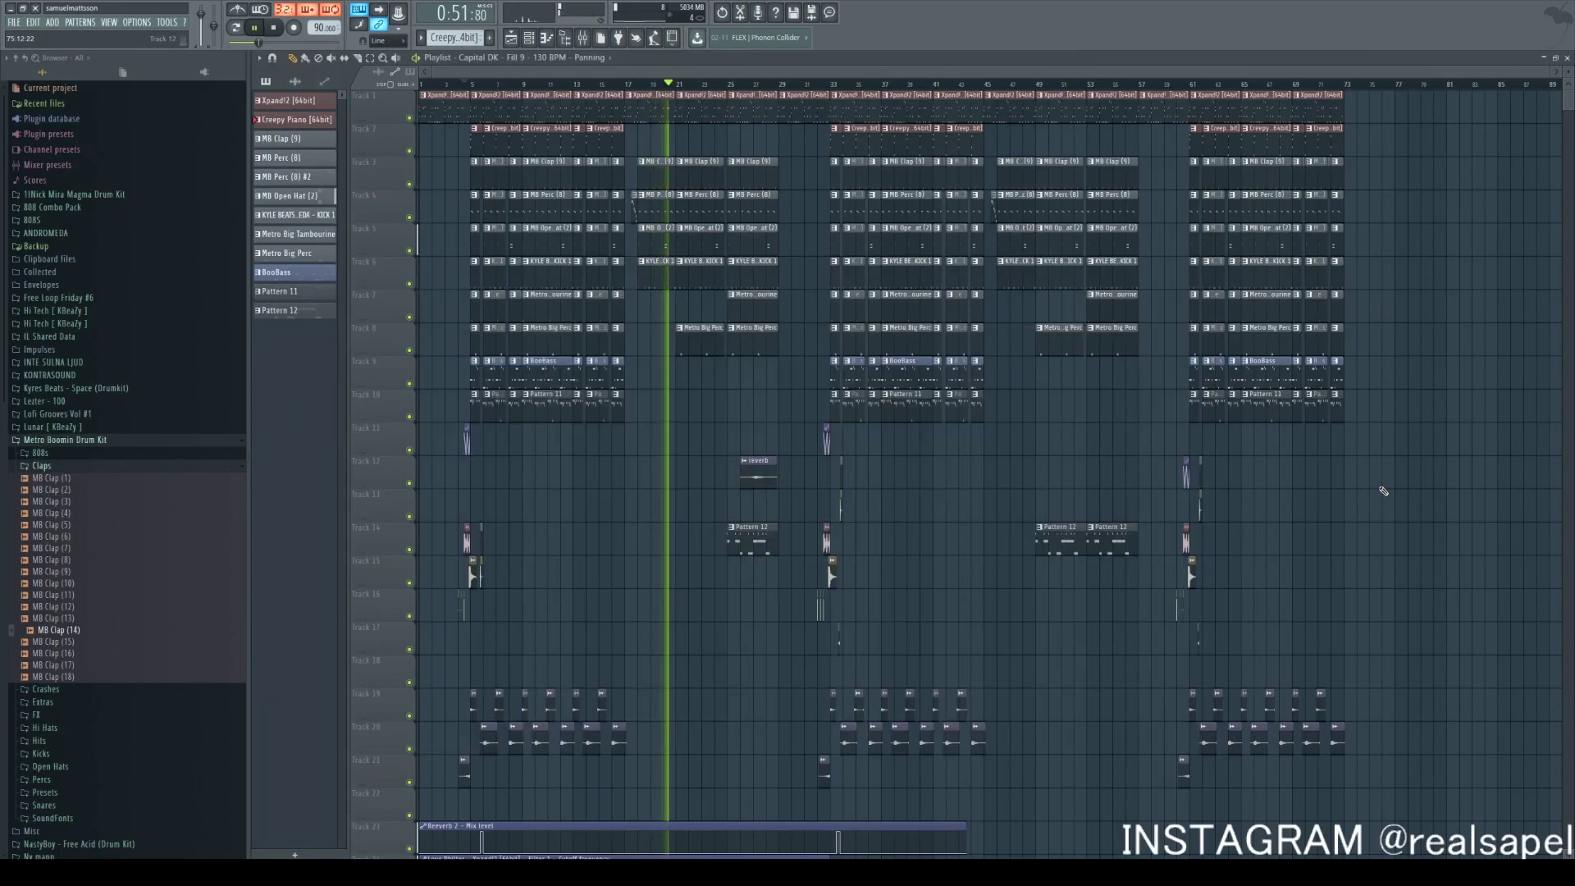
Extend the Reeverb 2 mix level automation to the end of the arrangement and repeat its short spike in the bar 61 hook
{"action": "scroll", "coordinate": [648, 540], "scroll_direction": "up", "scroll_amount": 2}
{"action": "scroll", "coordinate": [649, 540], "scroll_direction": "up", "scroll_amount": 4}
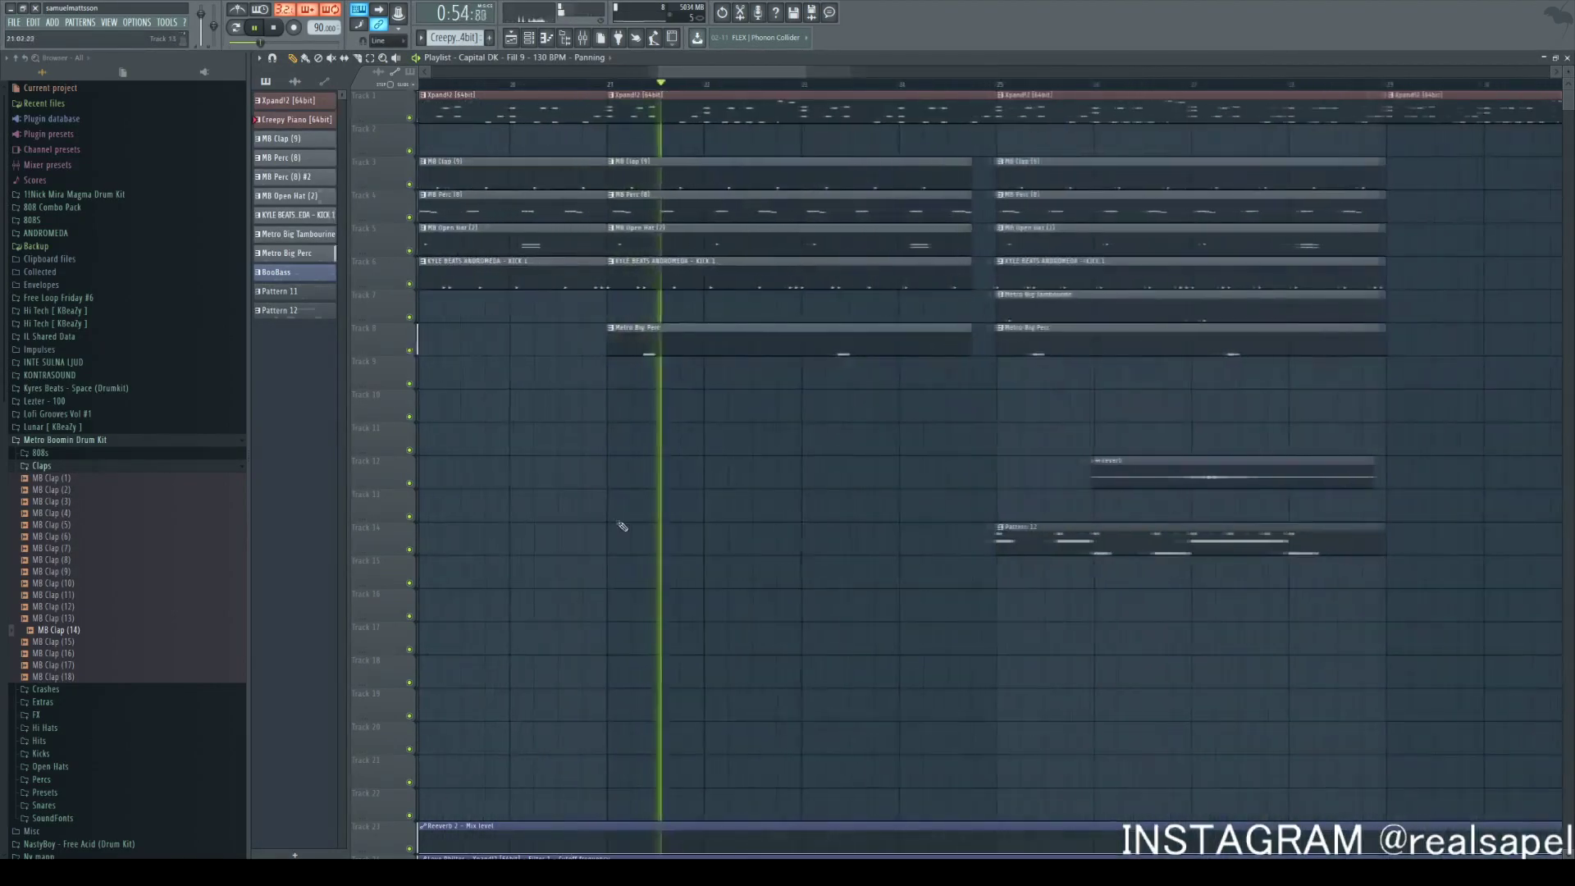
{"action": "scroll", "coordinate": [622, 525], "scroll_direction": "down", "scroll_amount": 4}
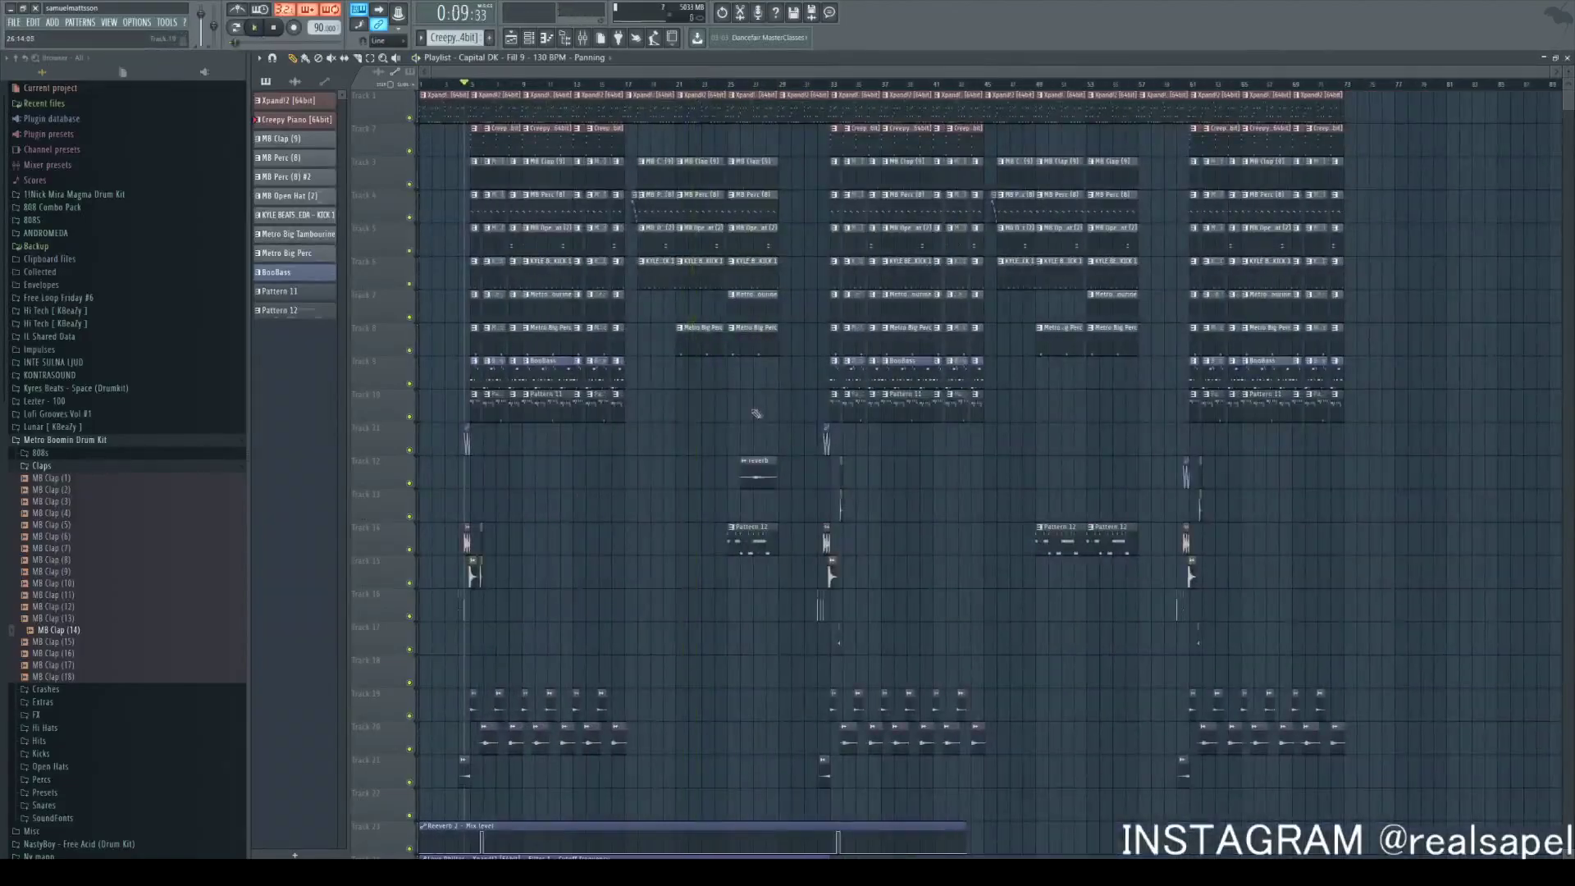
{"action": "scroll", "coordinate": [756, 413], "scroll_direction": "down", "scroll_amount": 4}
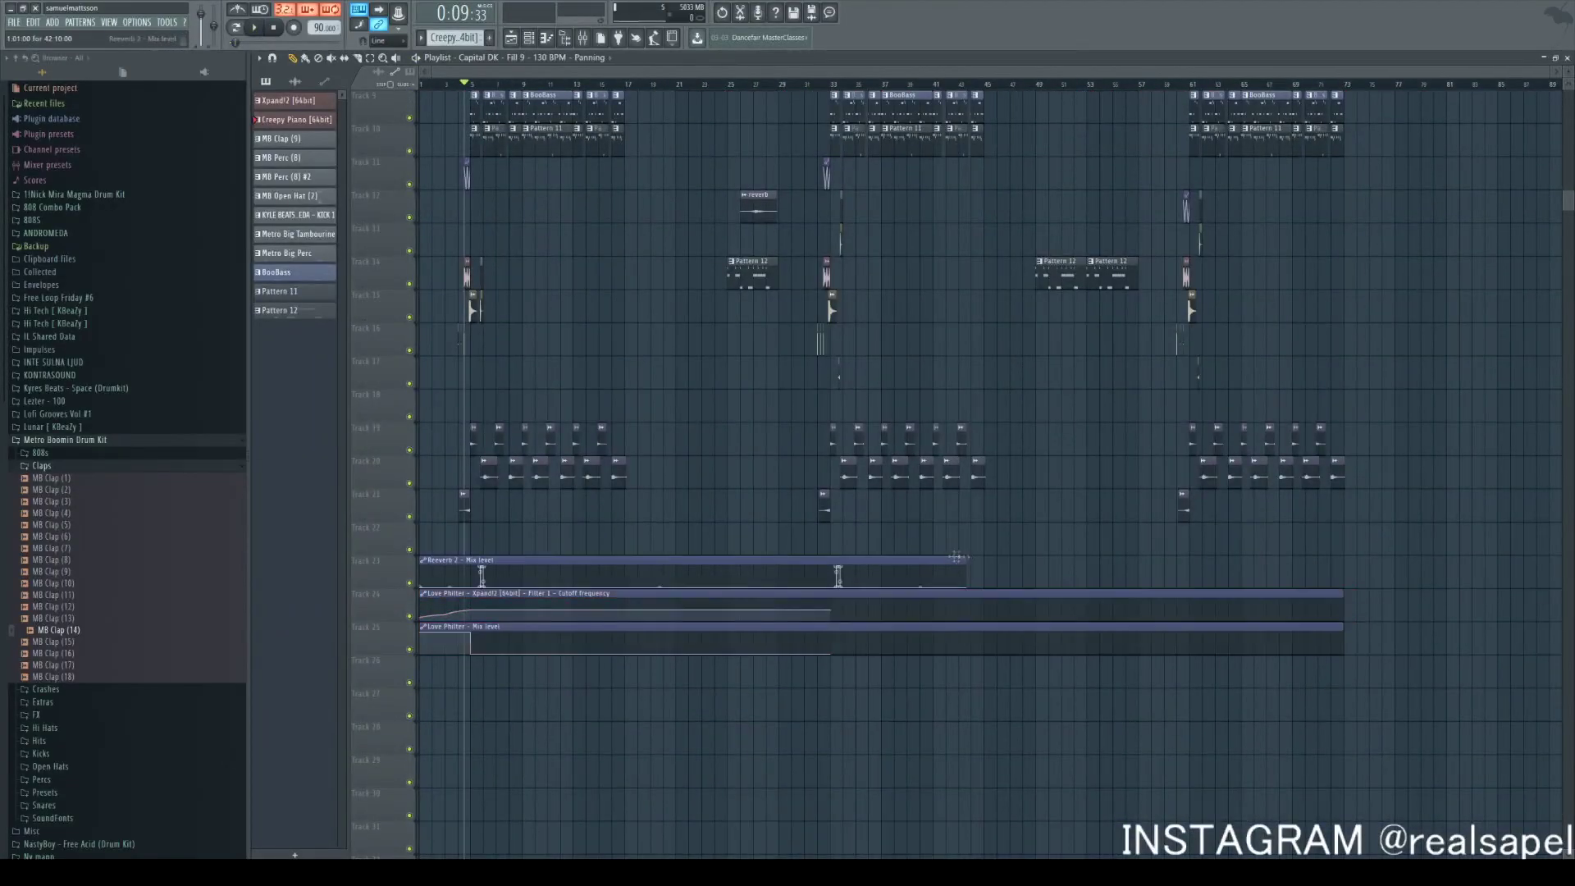
{"action": "scroll", "coordinate": [1207, 629], "scroll_direction": "up", "scroll_amount": 5}
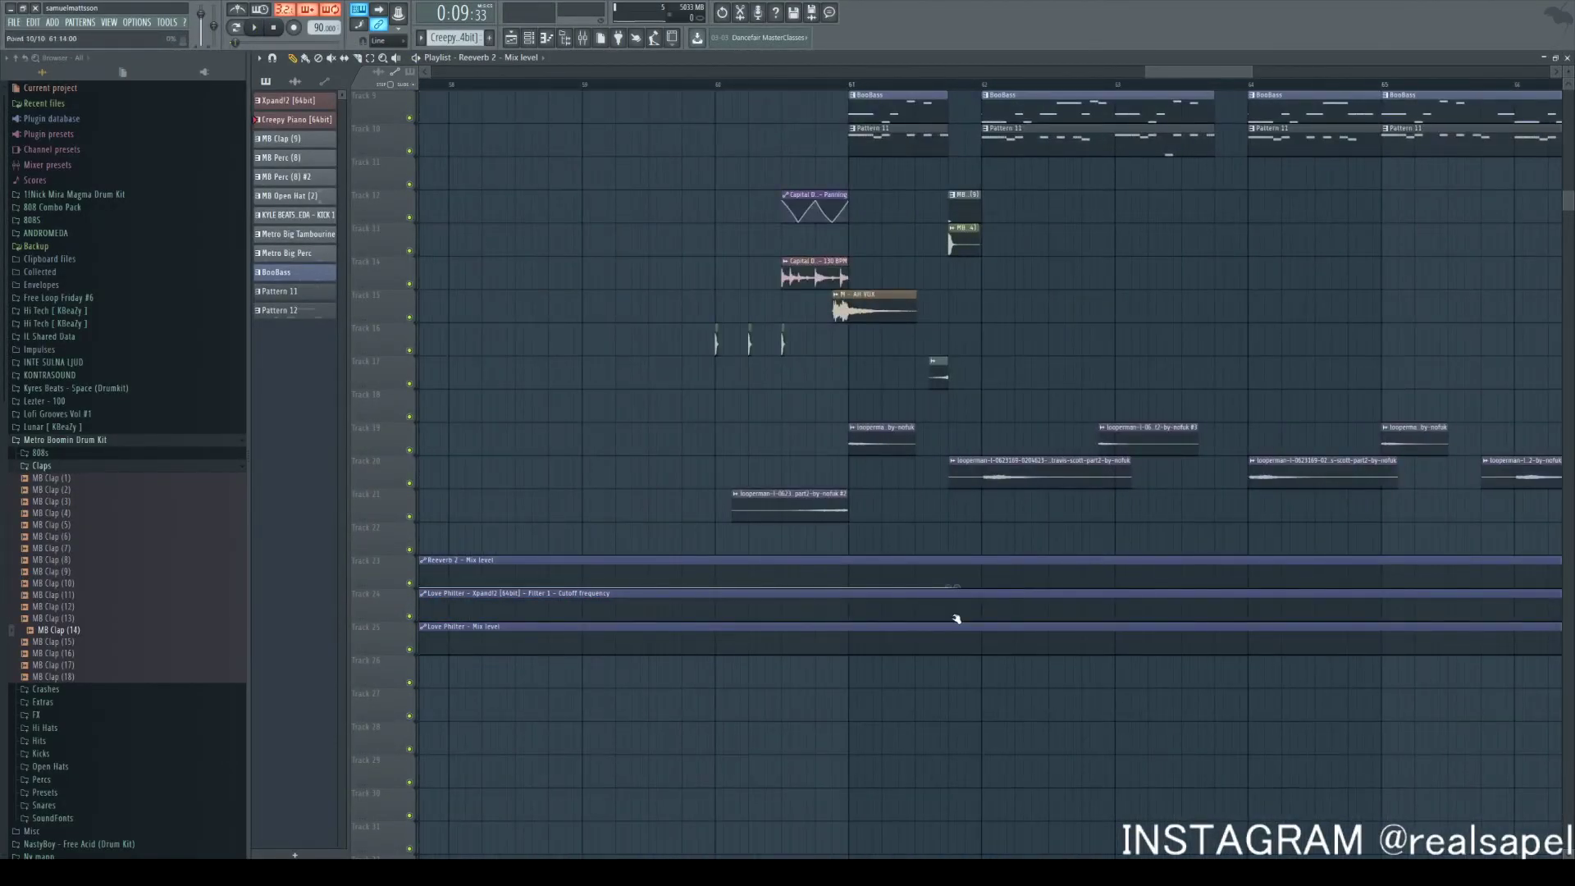
{"action": "scroll", "coordinate": [994, 578], "scroll_direction": "down", "scroll_amount": 5}
{"action": "scroll", "coordinate": [1349, 567], "scroll_direction": "up", "scroll_amount": 4}
{"action": "left_click_drag", "start_coordinate": [1350, 569], "coordinate": [1299, 567]}
{"action": "scroll", "coordinate": [1298, 568], "scroll_direction": "down", "scroll_amount": 4}
{"action": "scroll", "coordinate": [431, 340], "scroll_direction": "up", "scroll_amount": 3}
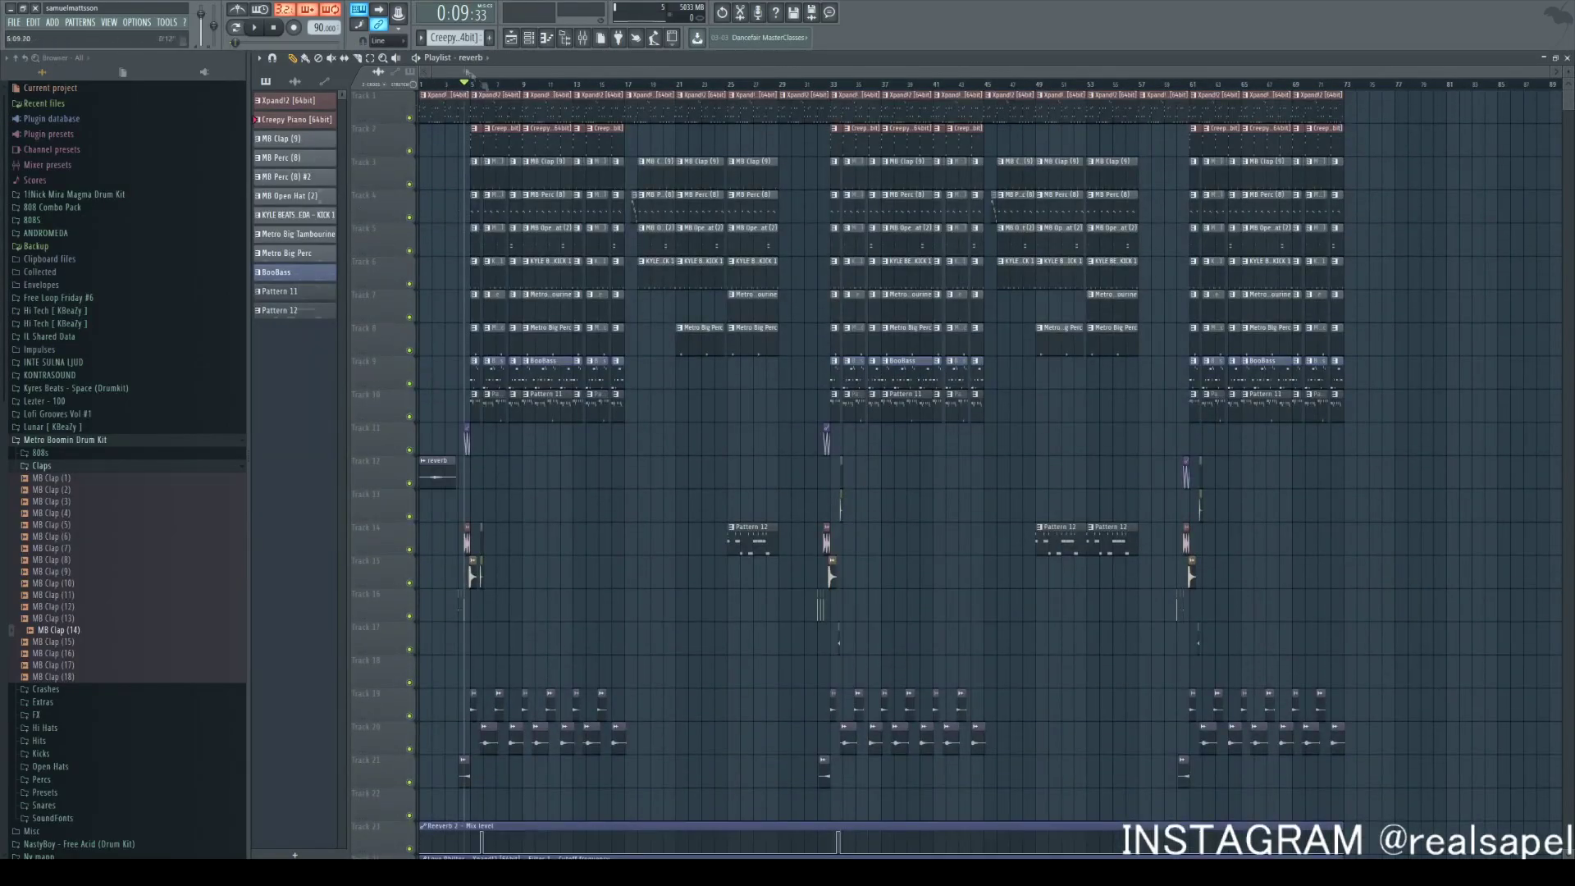
Move the reverb clip on track 12 into the intro, starting just before bar 3, and play it back into the first hook
{"action": "left_click", "coordinate": [422, 84]}
{"action": "scroll", "coordinate": [428, 111], "scroll_direction": "up", "scroll_amount": 5}
{"action": "key", "text": "space"}
{"action": "key", "text": "space"}
{"action": "key", "text": "space"}
{"action": "left_click_drag", "start_coordinate": [641, 471], "coordinate": [883, 464]}
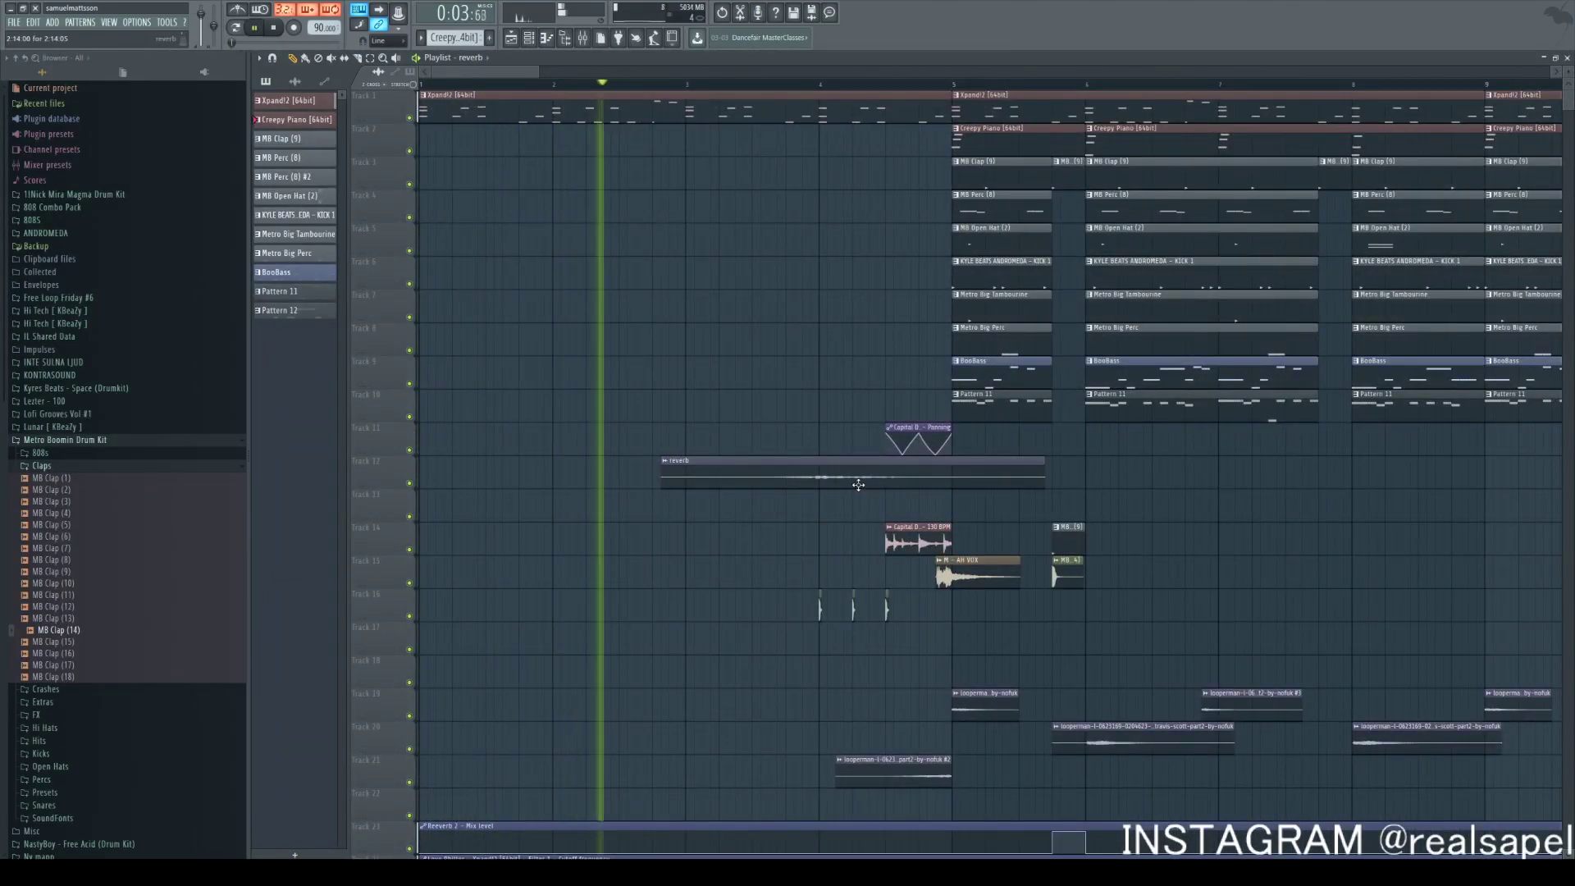
{"action": "left_click_drag", "start_coordinate": [846, 474], "coordinate": [779, 475]}
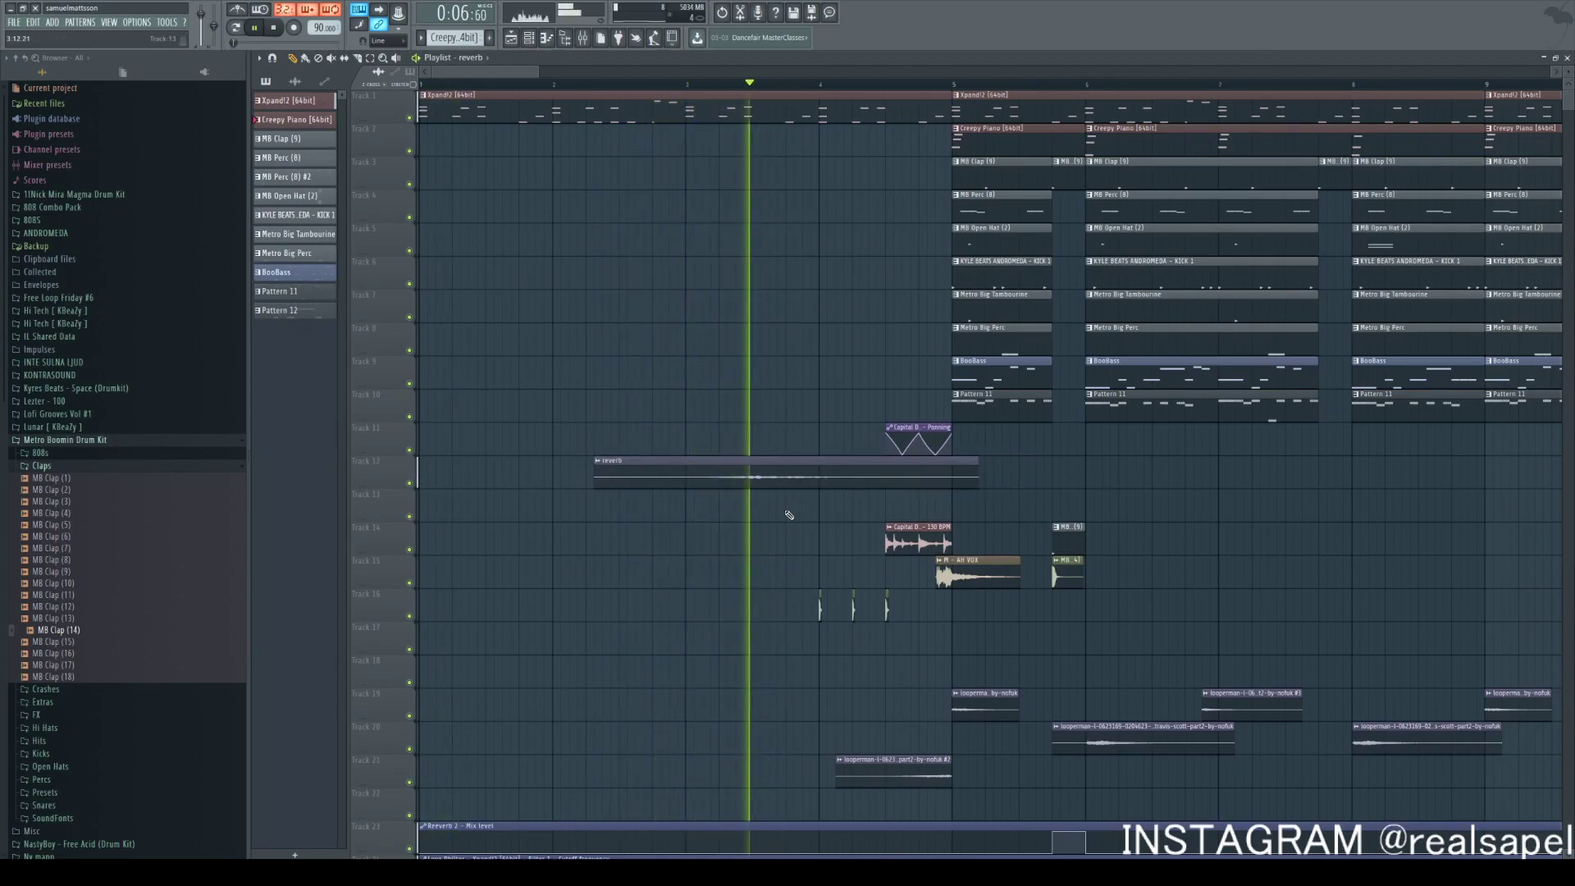
{"action": "left_click_drag", "start_coordinate": [816, 474], "coordinate": [866, 473]}
{"action": "key", "text": "space"}
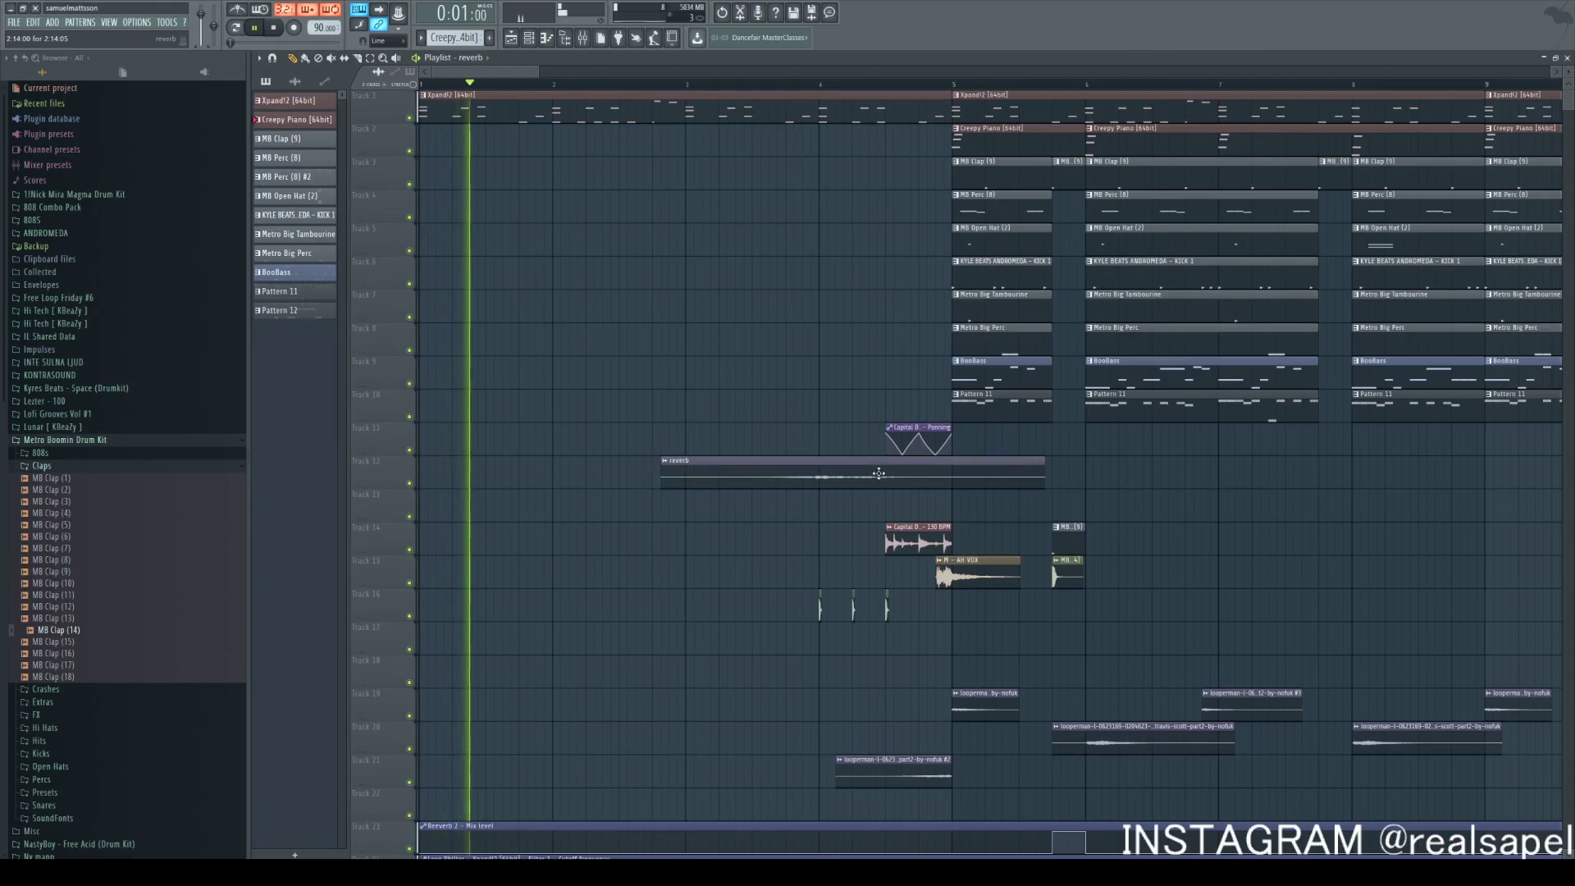
{"action": "scroll", "coordinate": [858, 509], "scroll_direction": "down", "scroll_amount": 5}
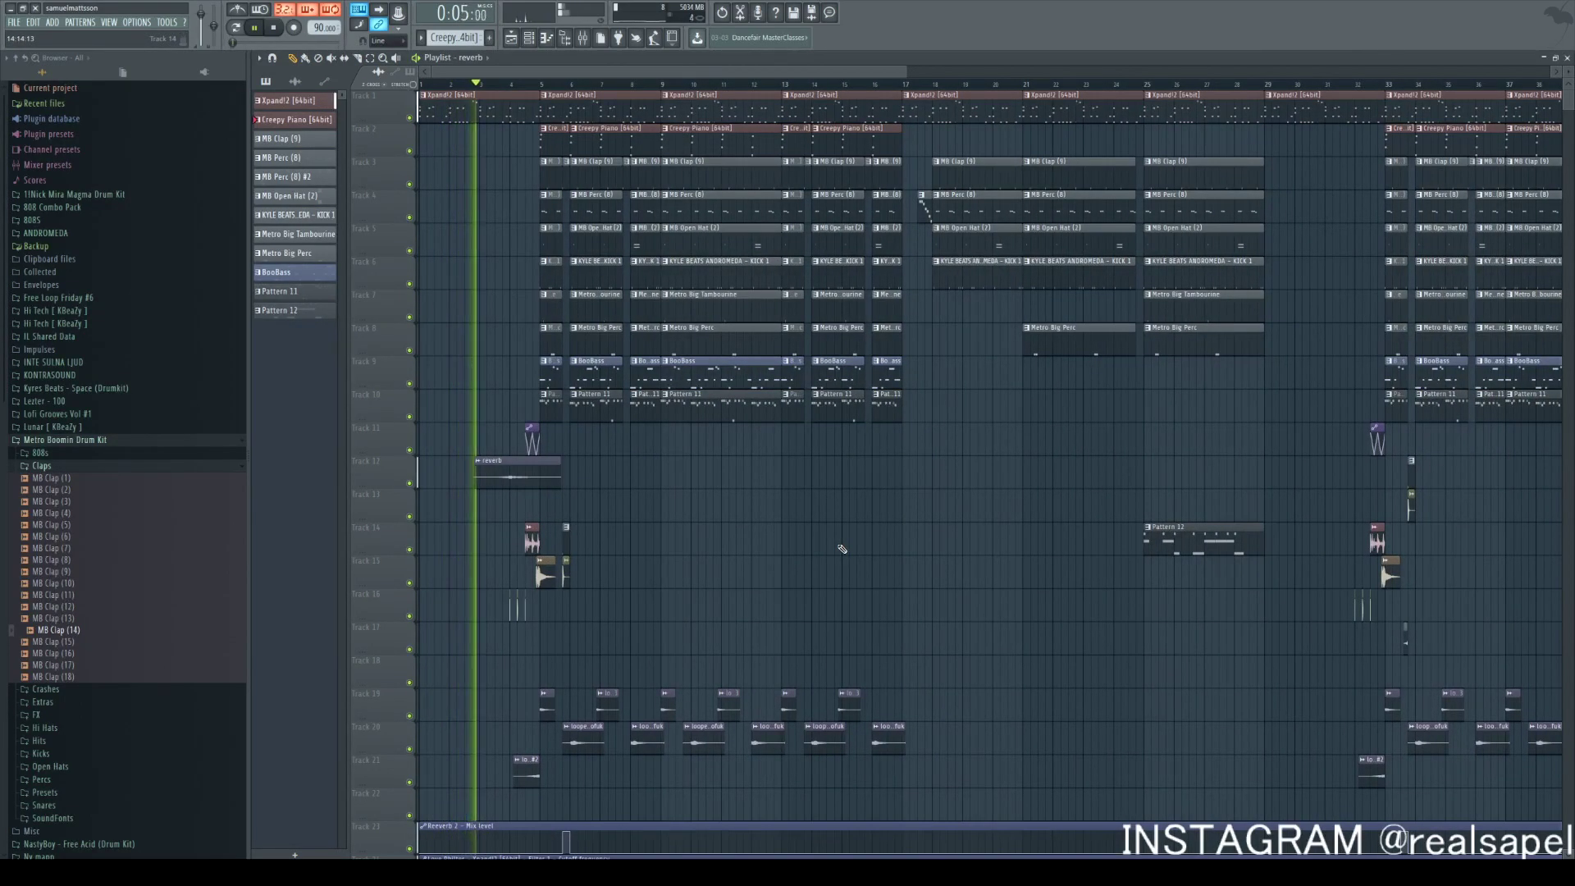
{"action": "scroll", "coordinate": [833, 509], "scroll_direction": "down", "scroll_amount": 3}
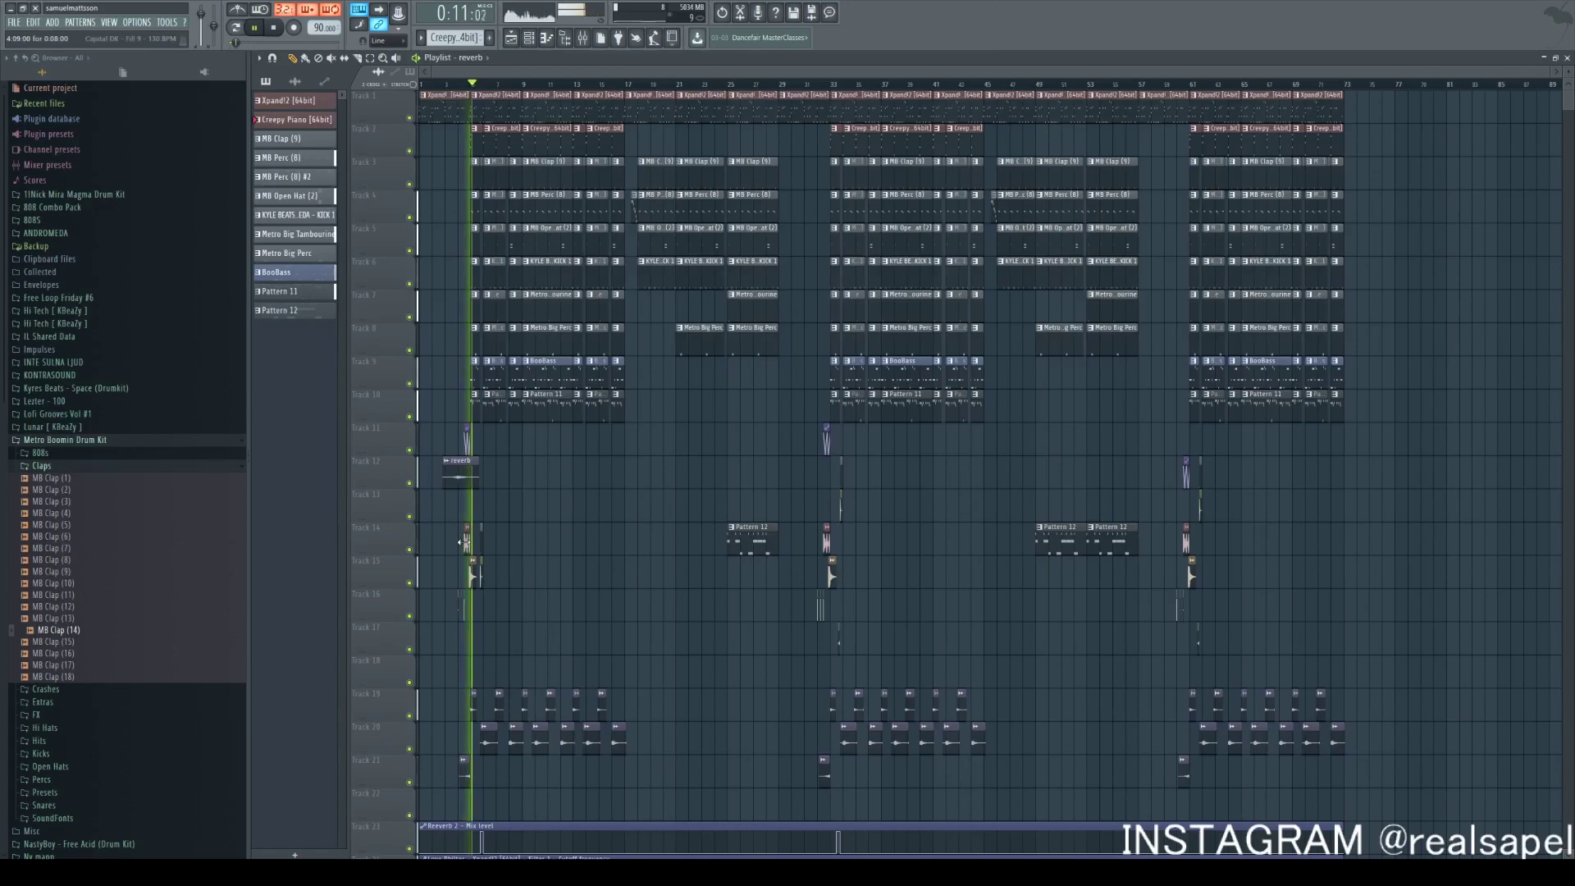
Lower the channel volume of the Capital DK fill slightly
{"action": "double_click", "coordinate": [467, 528]}
{"action": "left_click_drag", "start_coordinate": [623, 247], "coordinate": [622, 253]}
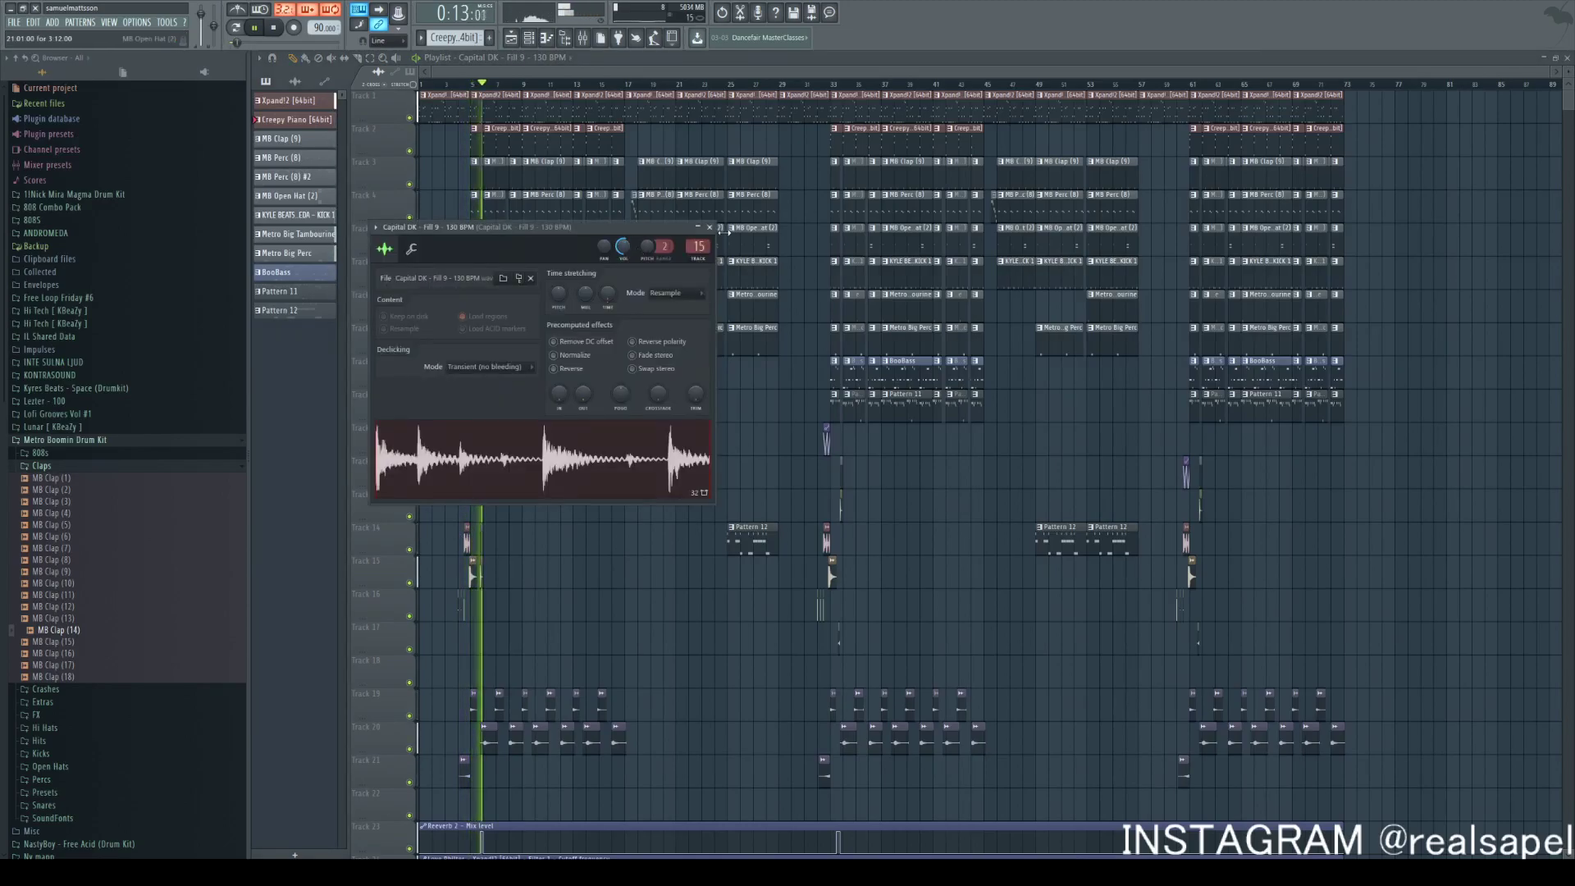
{"action": "left_click", "coordinate": [709, 227]}
Check BooBass's Fruity parametric EQ 2 curve and add CamelCrusher distortion to its third effect slot
{"action": "left_click", "coordinate": [582, 38]}
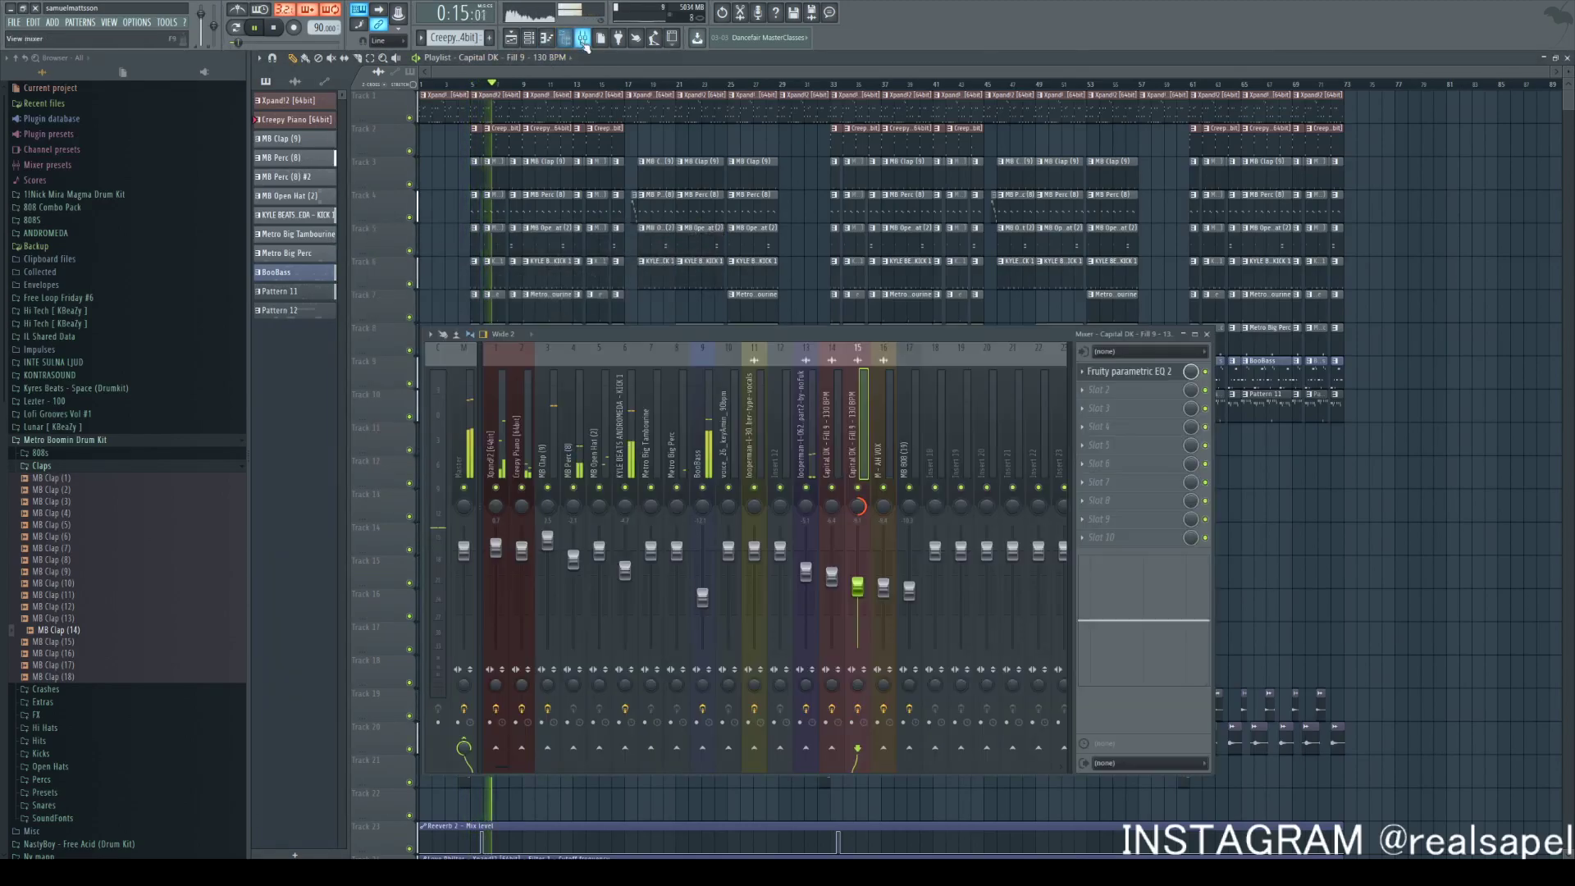
{"action": "left_click", "coordinate": [712, 453]}
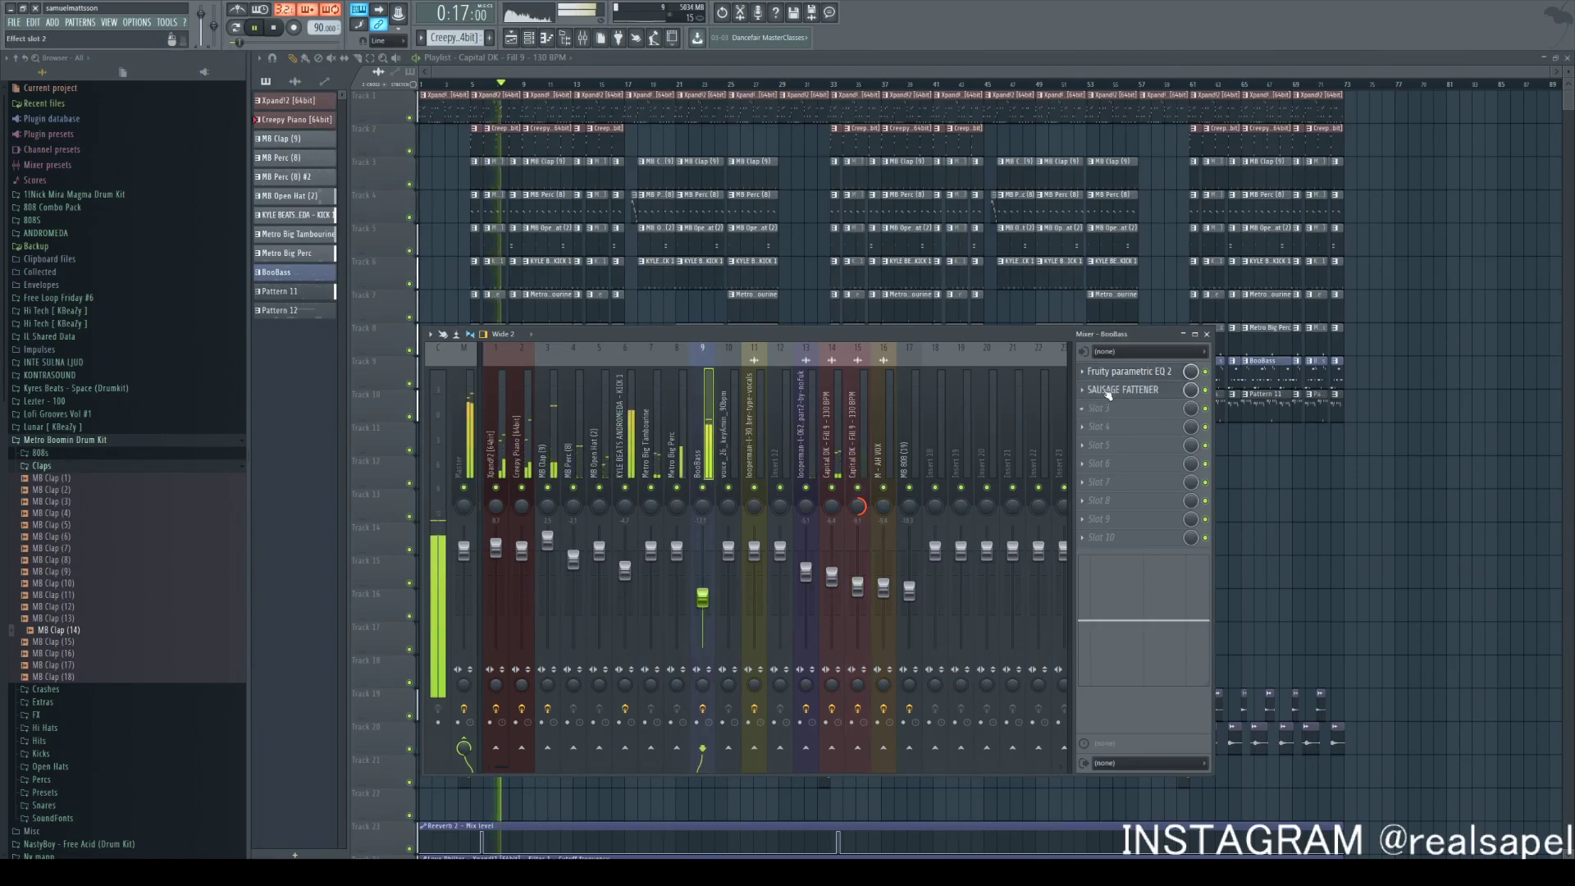
{"action": "left_click", "coordinate": [1124, 372]}
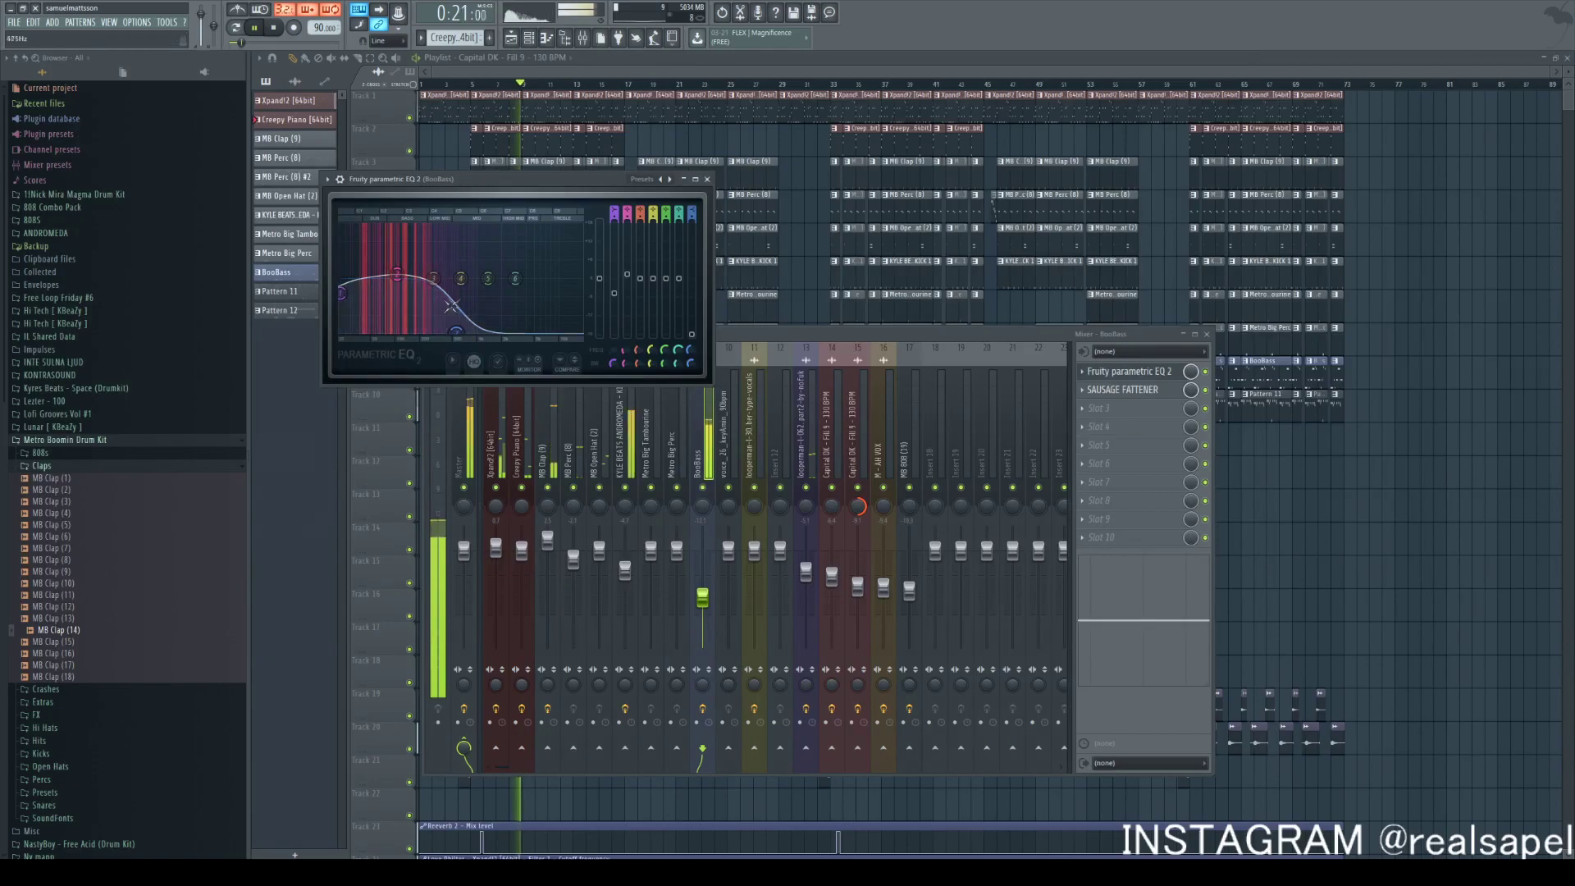
{"action": "key", "text": "F12"}
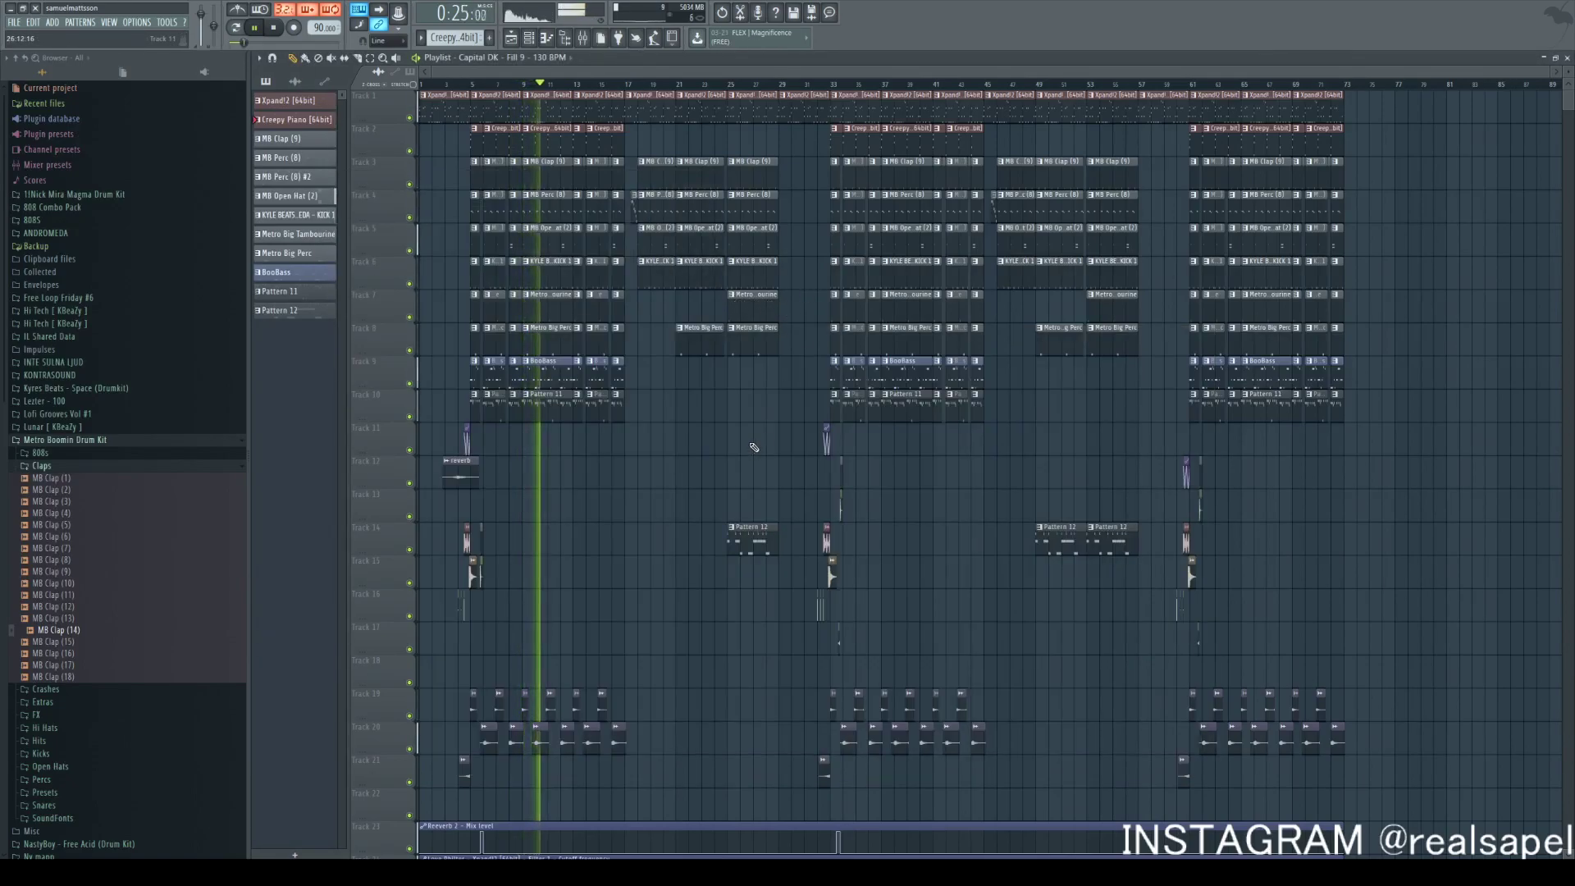
{"action": "key", "text": "F9"}
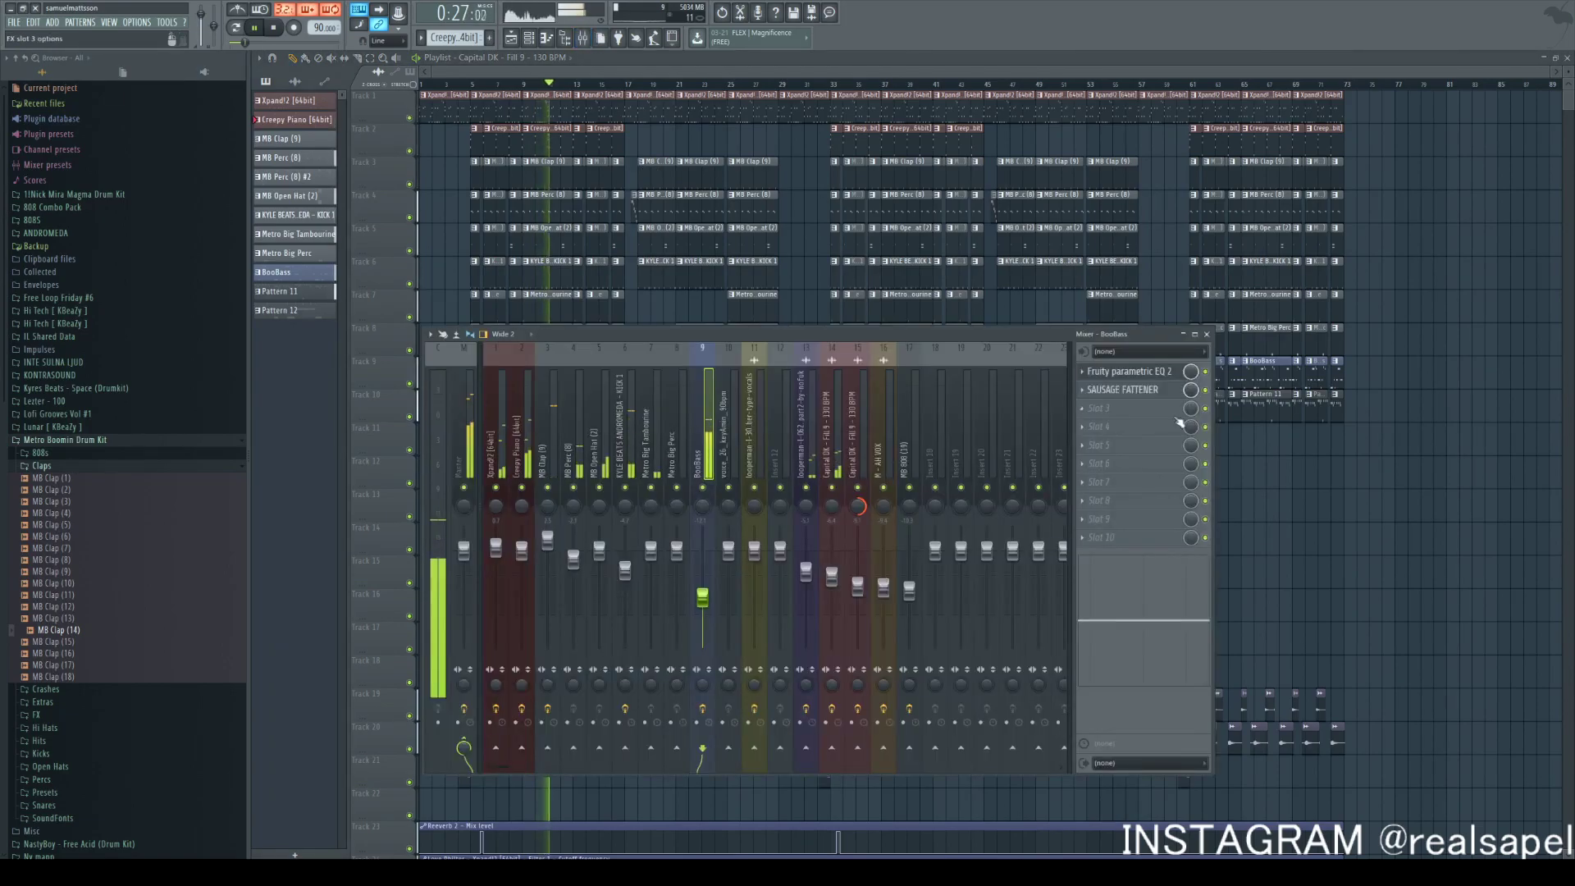
{"action": "left_click", "coordinate": [1100, 408]}
{"action": "left_click", "coordinate": [1263, 376]}
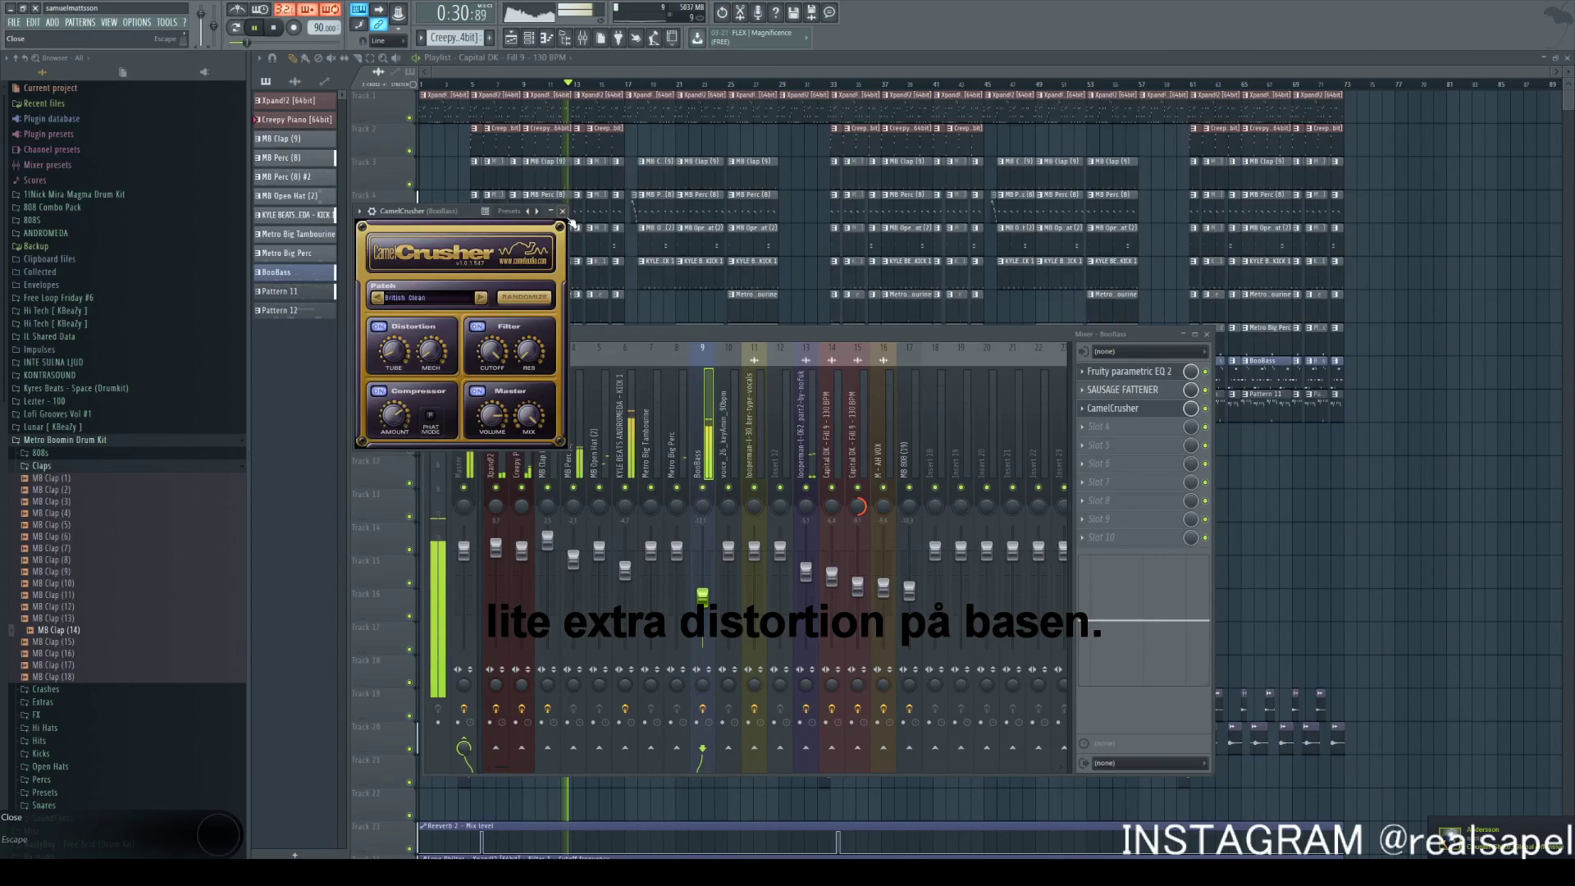
{"action": "left_click", "coordinate": [1124, 371]}
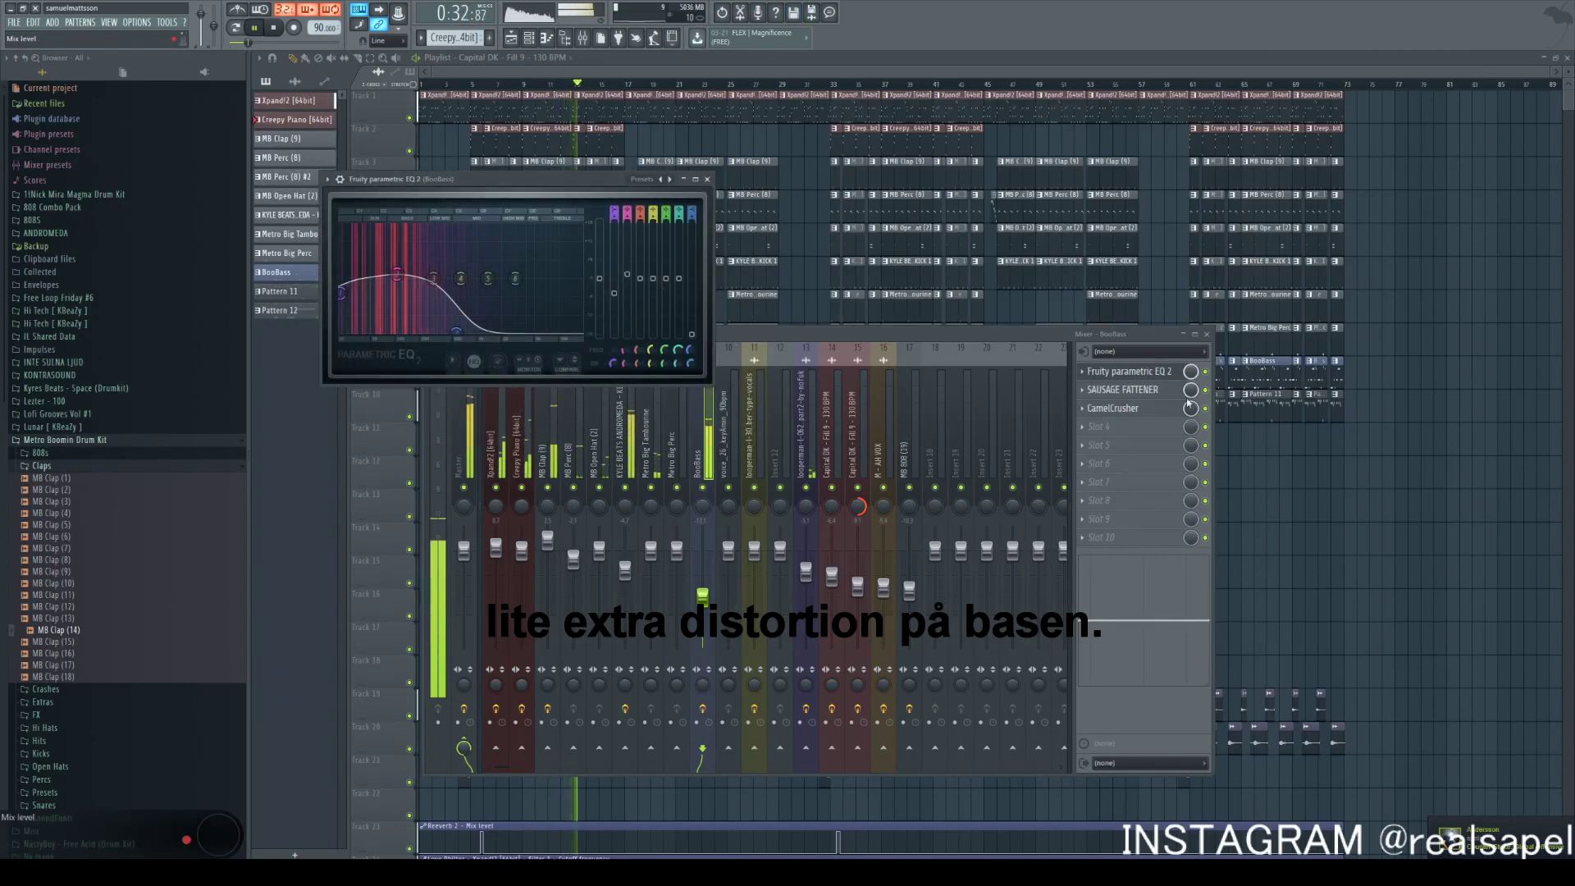
{"action": "left_click", "coordinate": [1143, 399]}
{"action": "right_click", "coordinate": [1364, 462]}
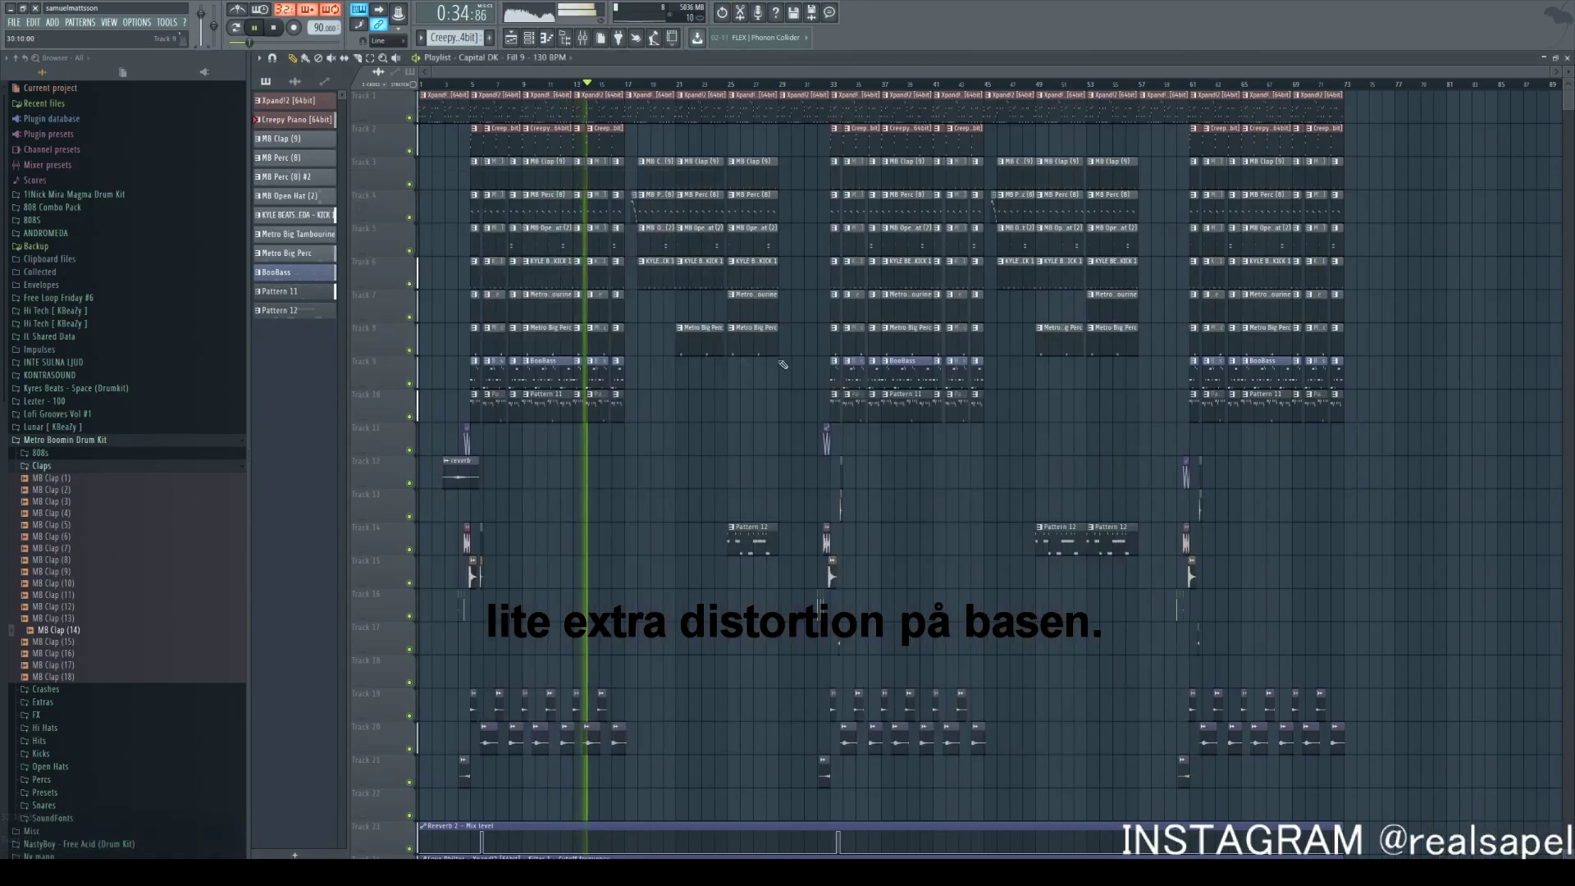
Place another Pattern 12 clip on track 14 at bar 21, directly before the existing one in the first verse
{"action": "scroll", "coordinate": [1409, 411], "scroll_direction": "down", "scroll_amount": 3}
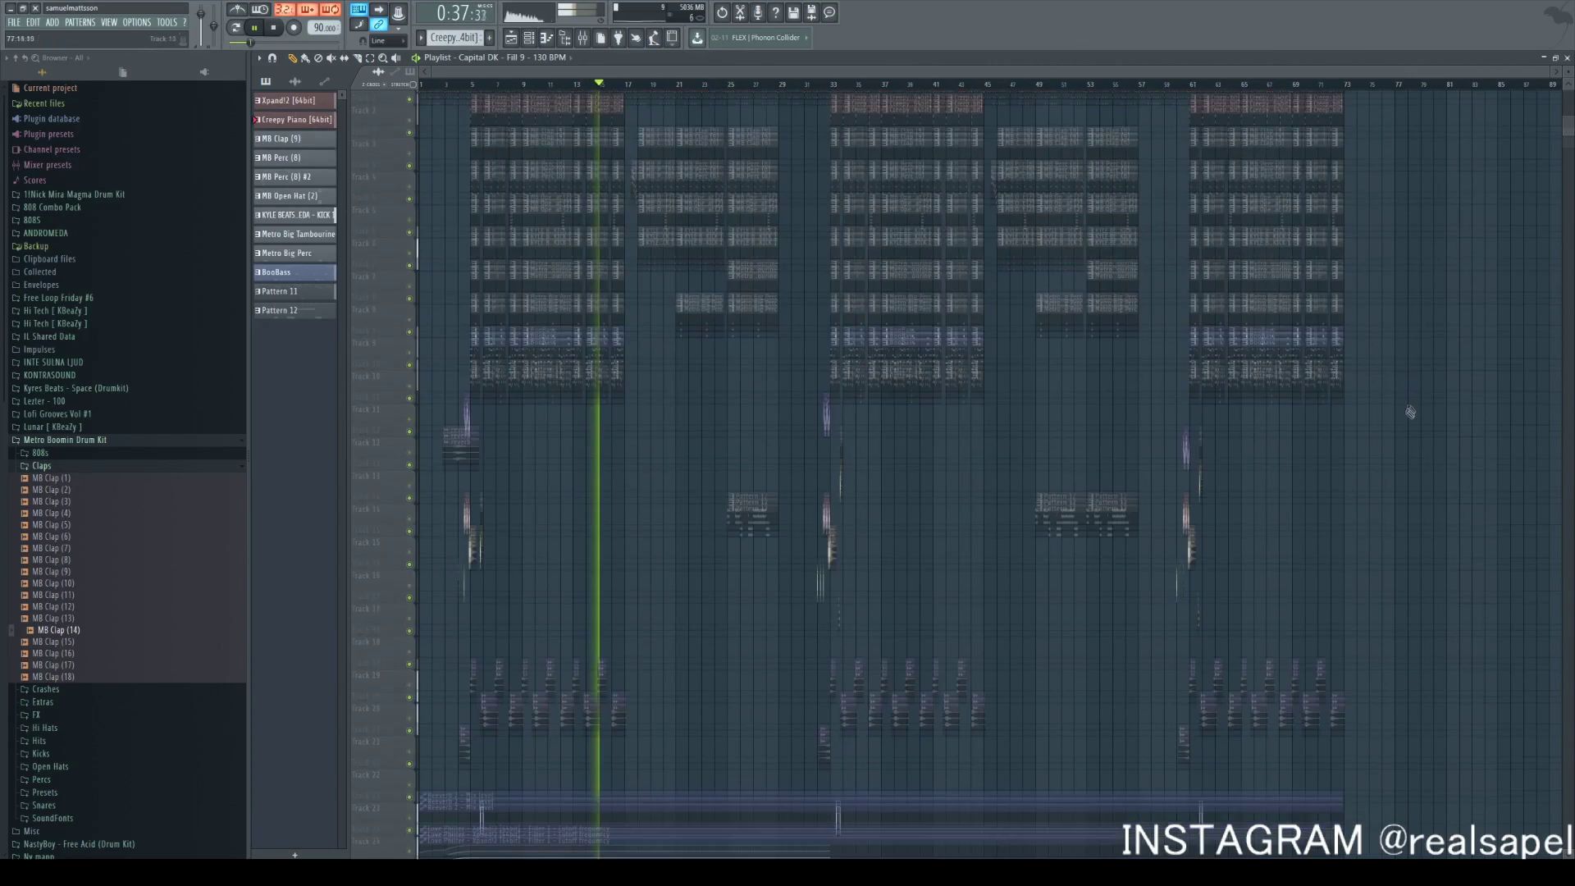
{"action": "scroll", "coordinate": [1312, 344], "scroll_direction": "up", "scroll_amount": 3}
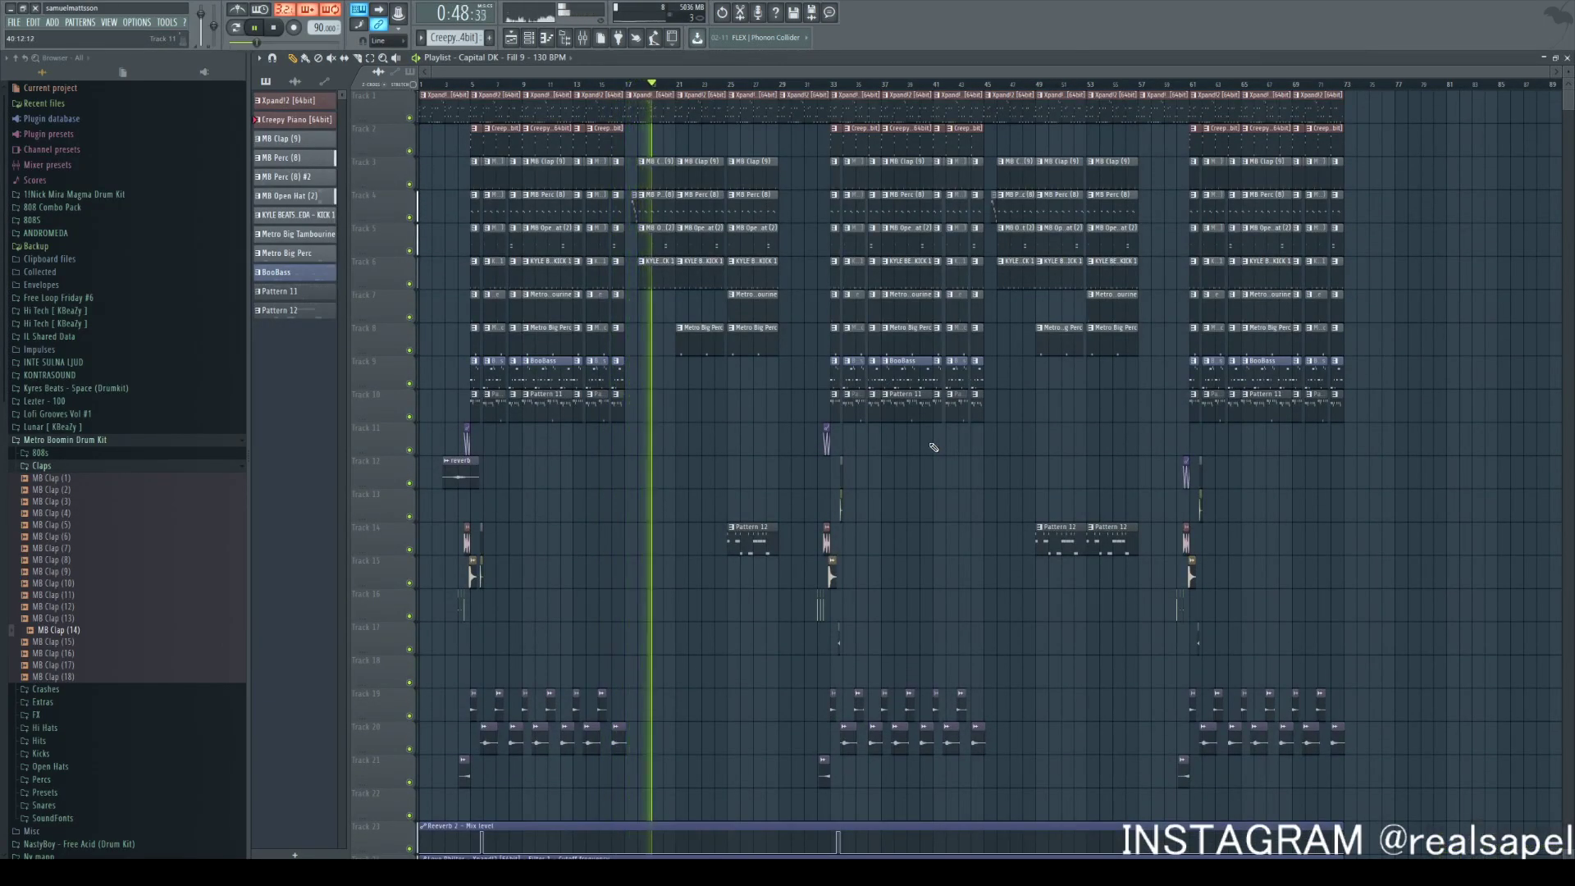
{"action": "left_click", "coordinate": [745, 540]}
{"action": "left_click", "coordinate": [682, 540]}
{"action": "scroll", "coordinate": [780, 588], "scroll_direction": "down", "scroll_amount": 3}
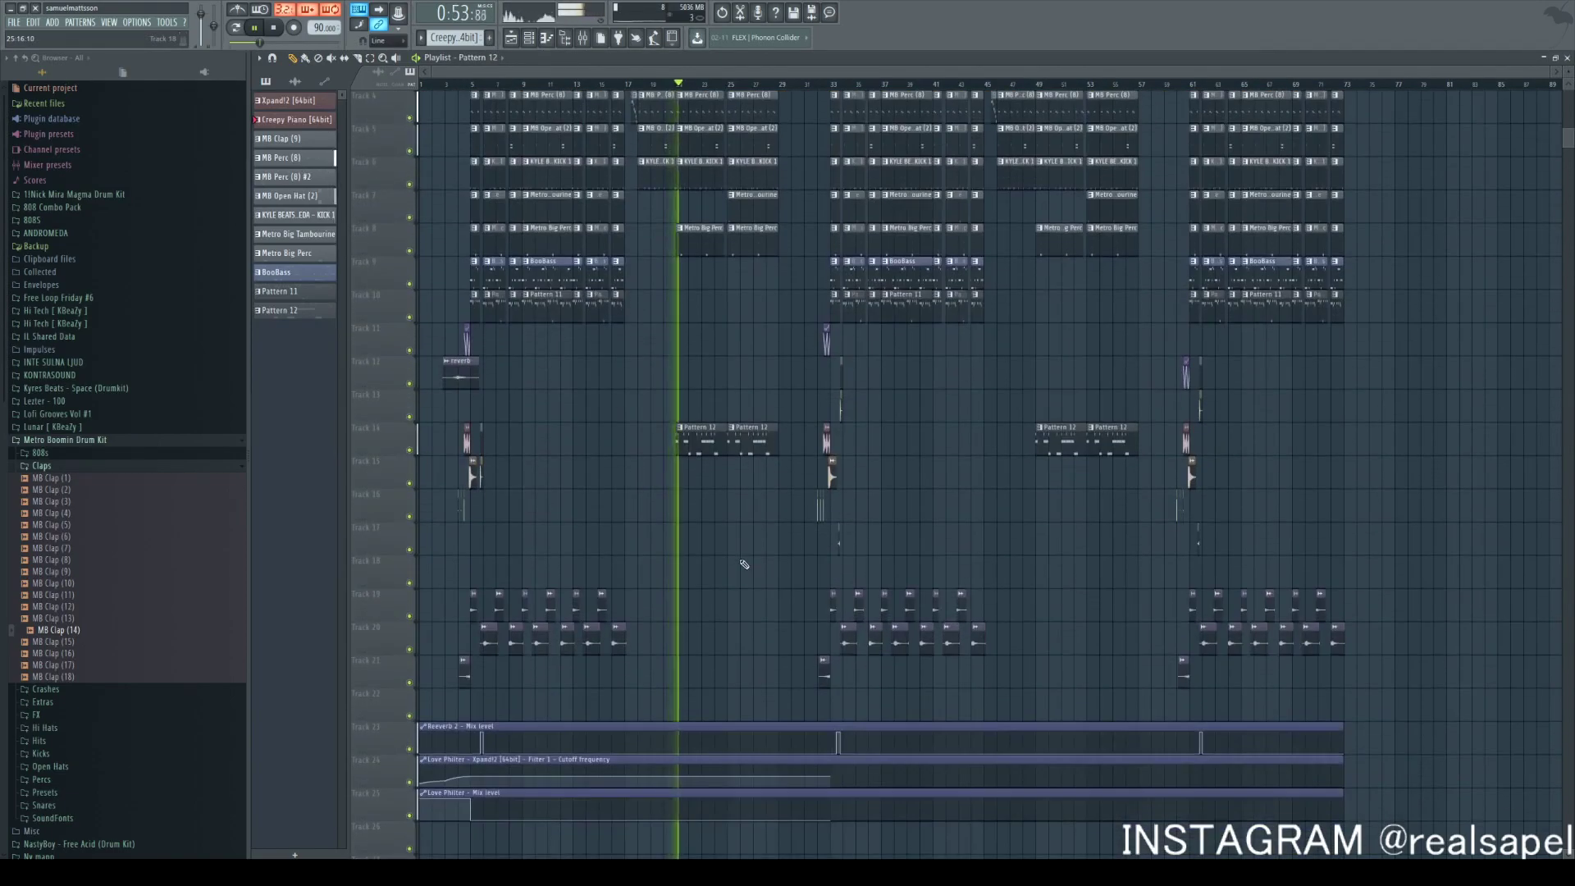
{"action": "scroll", "coordinate": [775, 589], "scroll_direction": "up", "scroll_amount": 2}
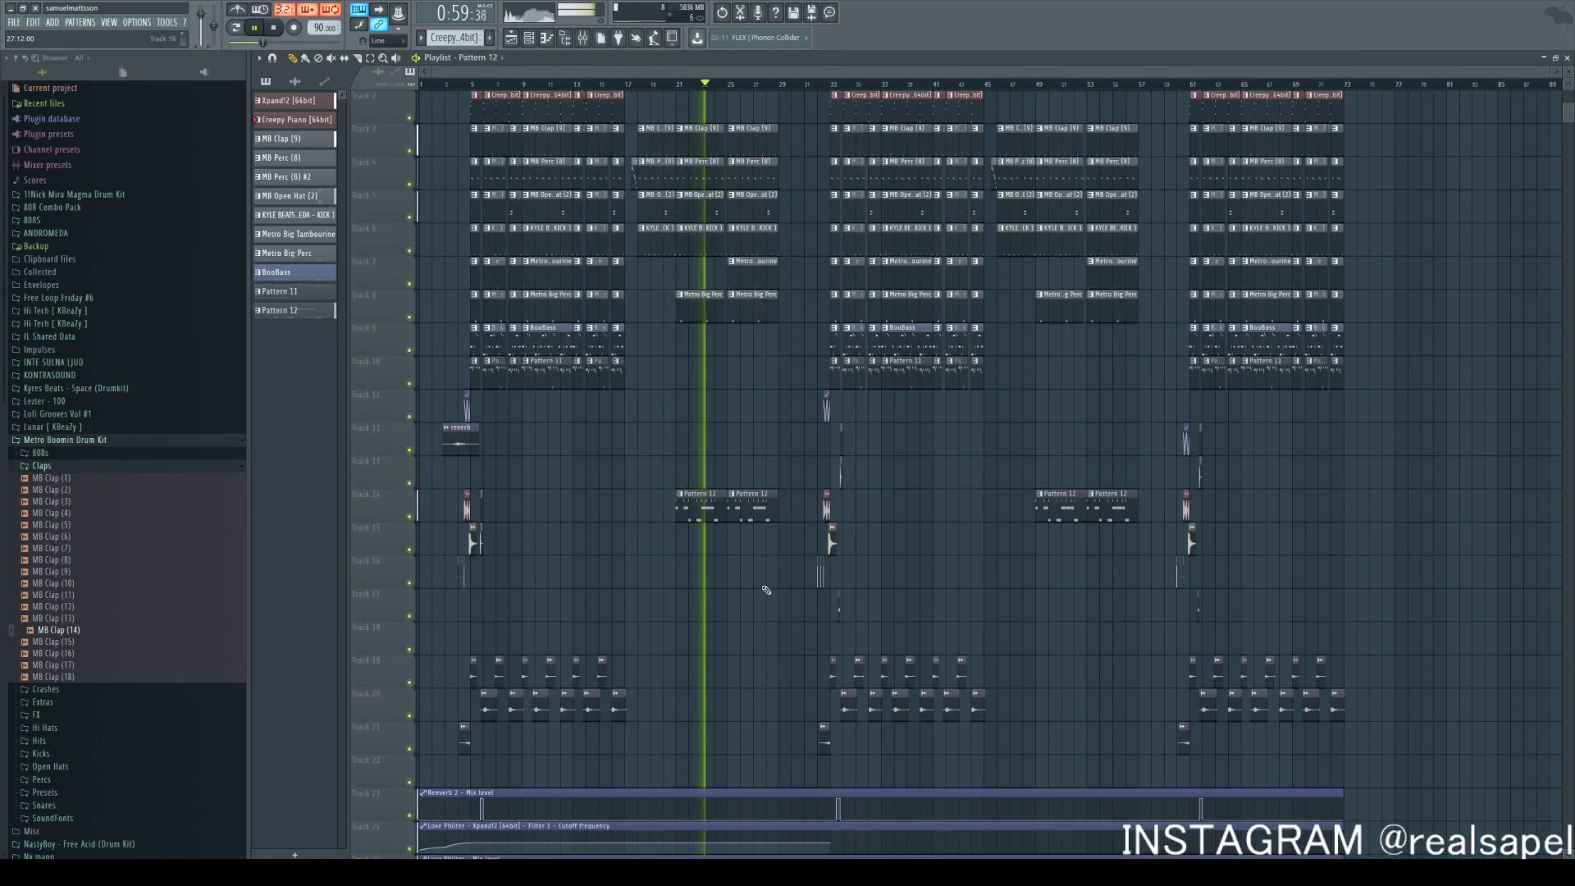
Review Pattern 12's MB 808 (19)_4 notes in the piano roll, undo the last edit and return to the playlist
{"action": "double_click", "coordinate": [698, 515]}
{"action": "key", "text": "ctrl+z"}
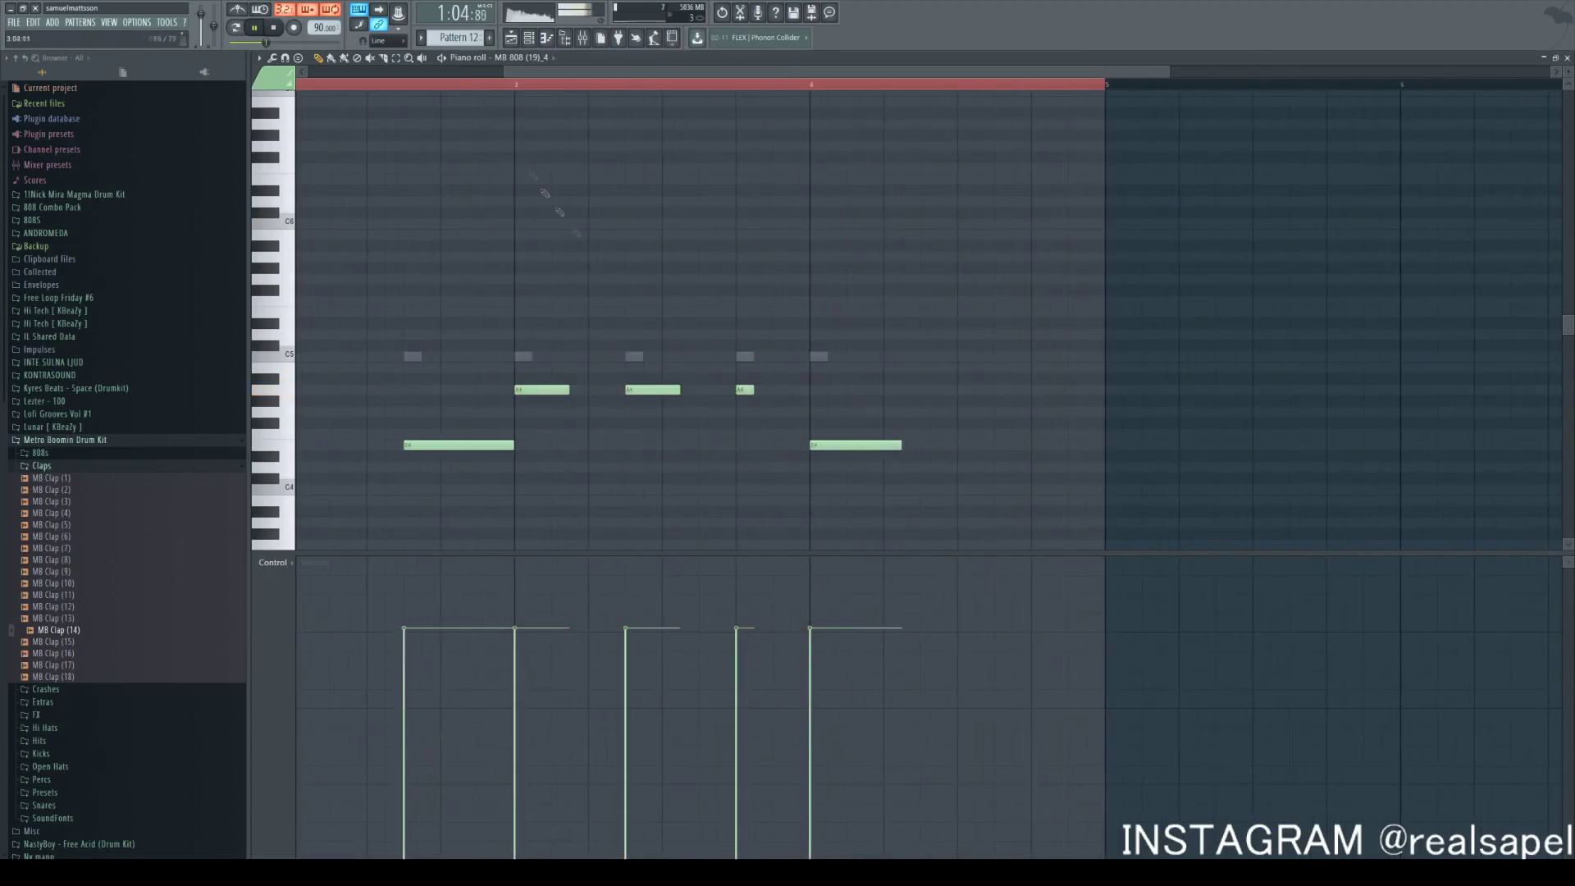
{"action": "left_click", "coordinate": [511, 38]}
{"action": "scroll", "coordinate": [785, 457], "scroll_direction": "up", "scroll_amount": 5}
{"action": "scroll", "coordinate": [784, 460], "scroll_direction": "down", "scroll_amount": 4}
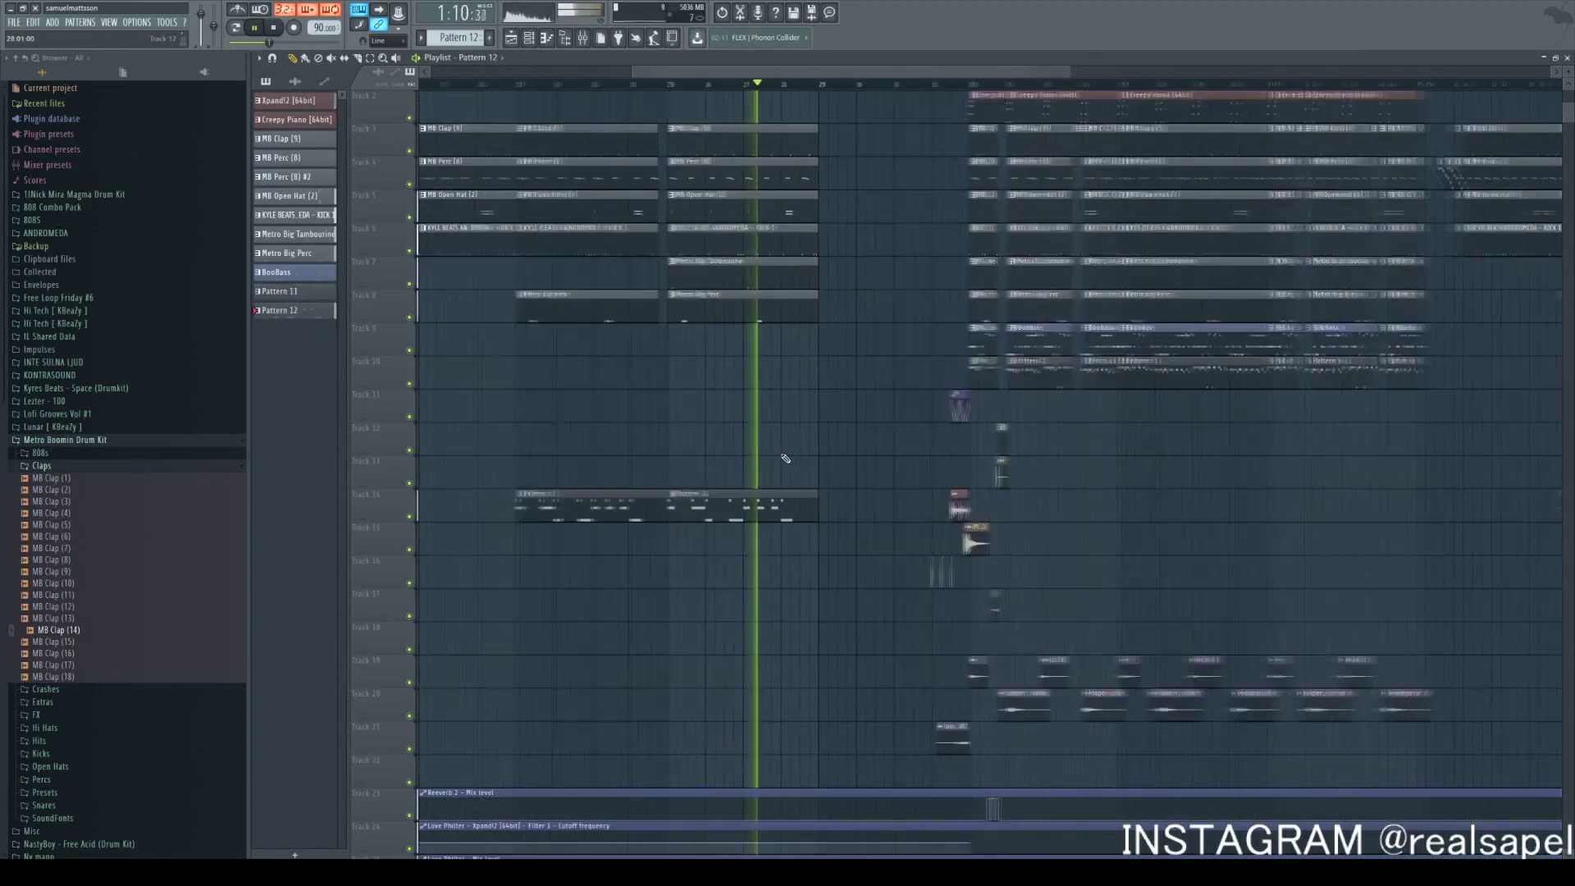
{"action": "scroll", "coordinate": [786, 461], "scroll_direction": "down", "scroll_amount": 2}
{"action": "scroll", "coordinate": [786, 461], "scroll_direction": "up", "scroll_amount": 1}
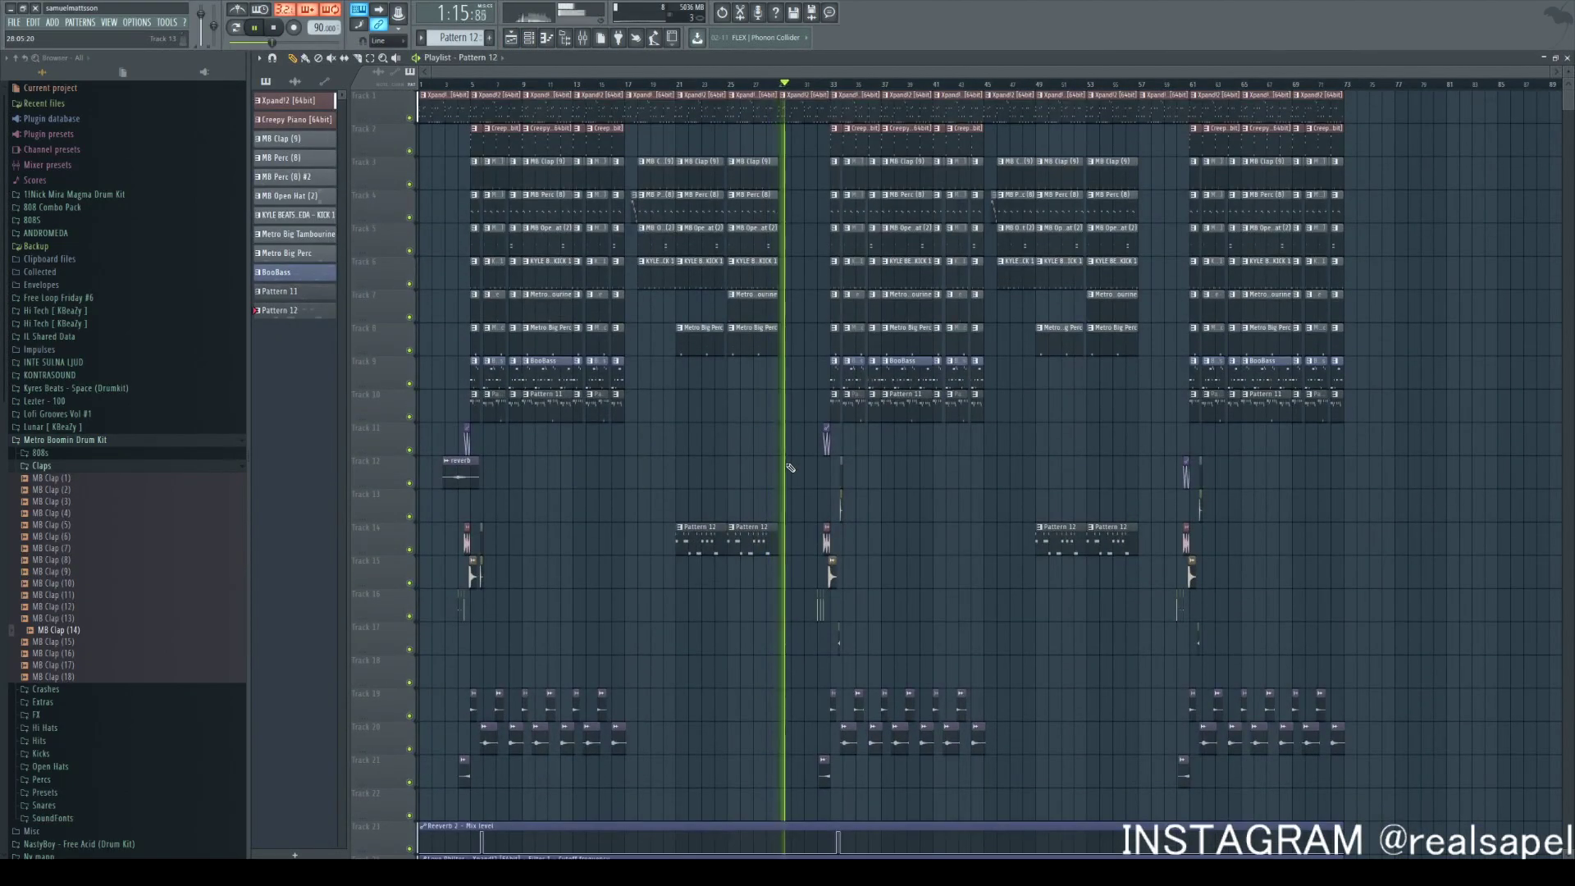
Copy two looperman vocal clips on each of tracks 19 and 20 to the section from bar 29 before the second hook
{"action": "left_click_drag", "start_coordinate": [667, 785], "coordinate": [766, 706]}
{"action": "scroll", "coordinate": [791, 711], "scroll_direction": "up", "scroll_amount": 4}
{"action": "key", "text": "space"}
{"action": "left_click", "coordinate": [762, 85]}
{"action": "scroll", "coordinate": [838, 410], "scroll_direction": "down", "scroll_amount": 4}
{"action": "scroll", "coordinate": [865, 509], "scroll_direction": "up", "scroll_amount": 2}
{"action": "scroll", "coordinate": [919, 656], "scroll_direction": "down", "scroll_amount": 4}
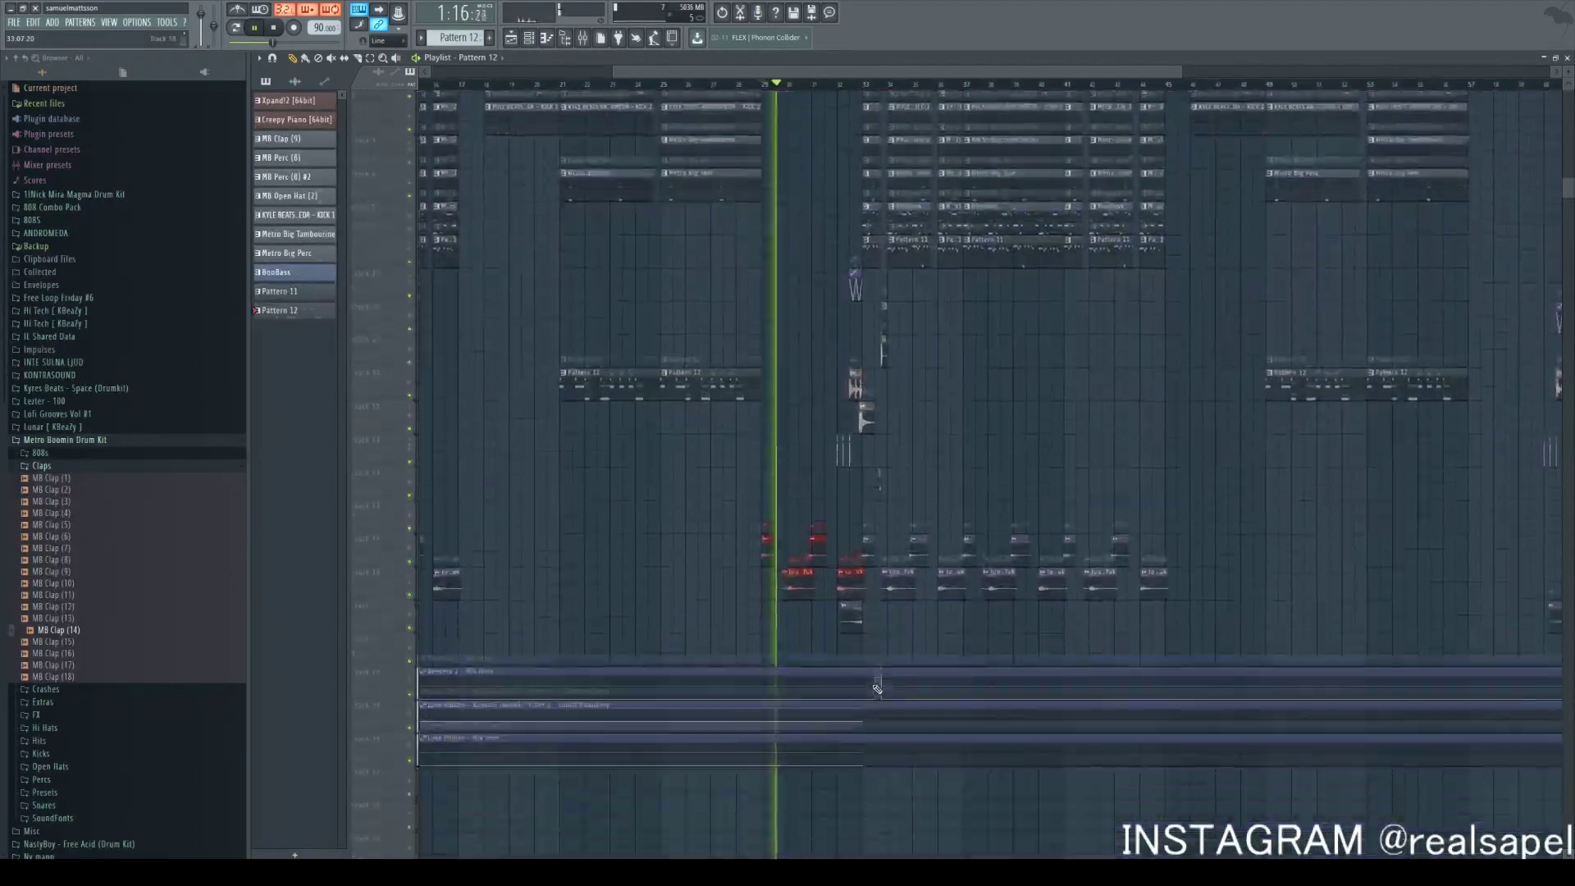
{"action": "scroll", "coordinate": [950, 710], "scroll_direction": "down", "scroll_amount": 2}
{"action": "scroll", "coordinate": [874, 746], "scroll_direction": "up", "scroll_amount": 3}
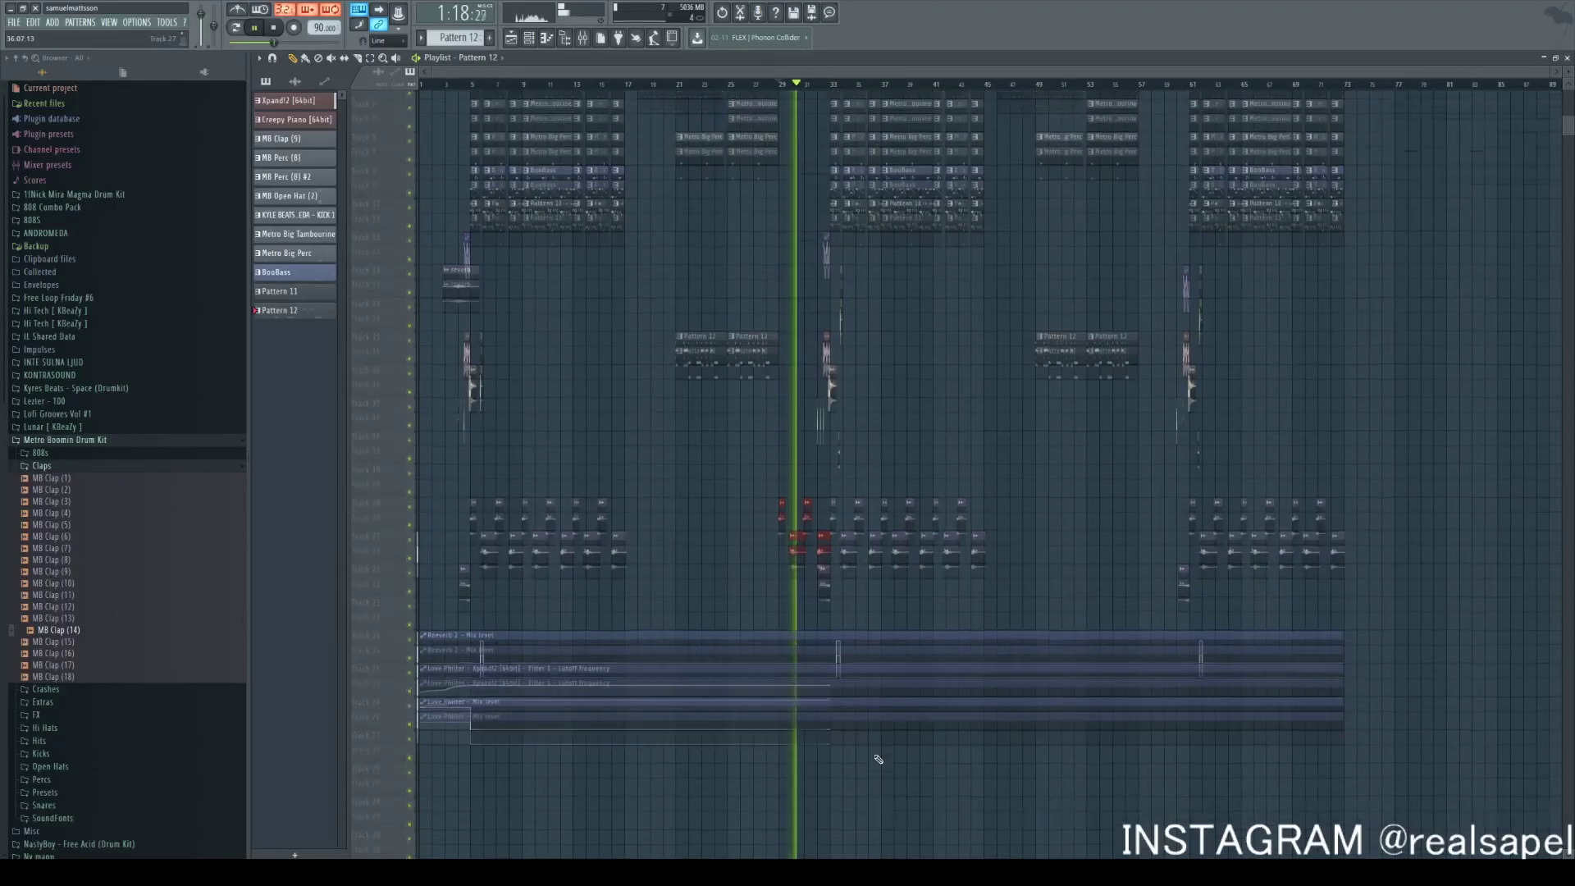
{"action": "key", "text": "space"}
Add Fruity Love Philter to the looperman vocal insert's third slot and create an automation clip for its mix level
{"action": "key", "text": "F9"}
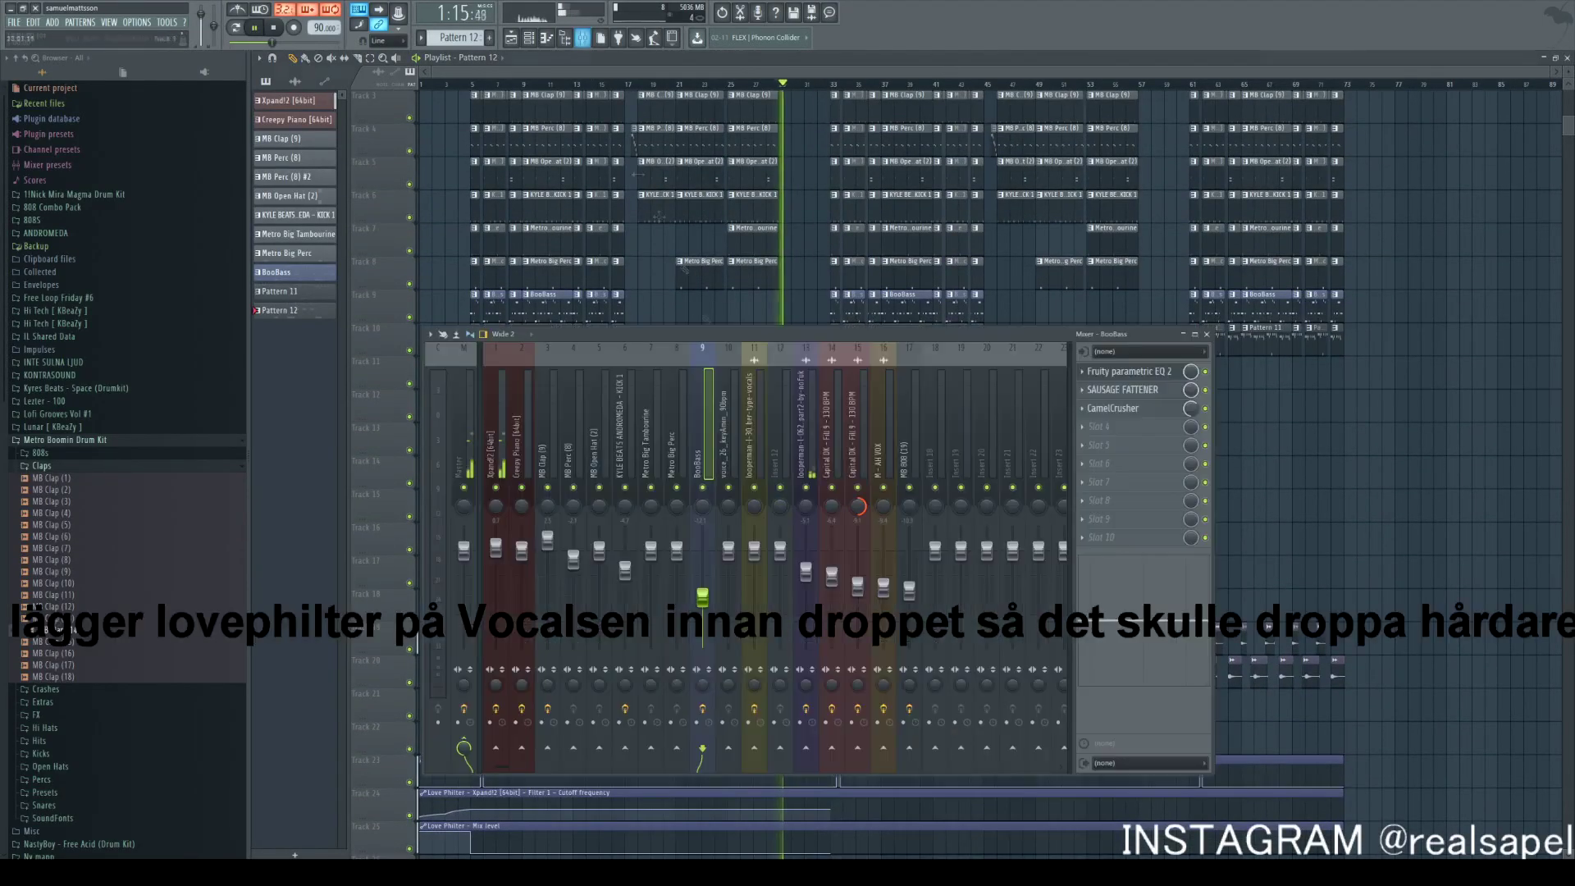
{"action": "left_click", "coordinate": [809, 448]}
{"action": "key", "text": "space"}
{"action": "left_click", "coordinate": [1082, 408]}
{"action": "left_click", "coordinate": [1260, 503]}
{"action": "key", "text": "space"}
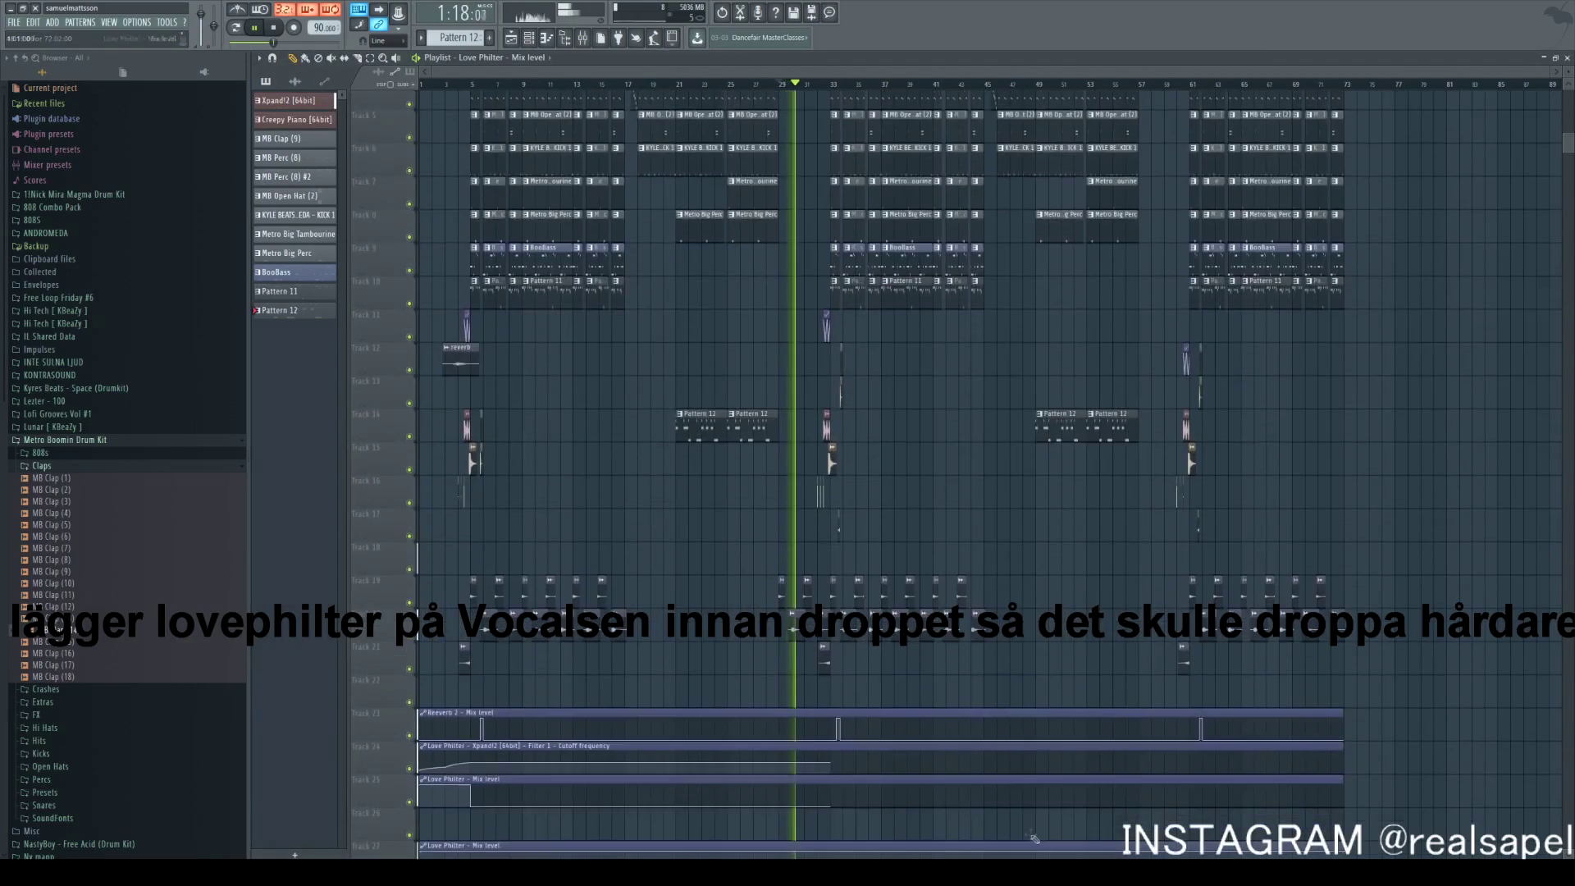
Shape the track 27 Love Philter mix level automation to stay low up to bar 29 and high from bar 29 to 33
{"action": "scroll", "coordinate": [848, 730], "scroll_direction": "down", "scroll_amount": 3}
{"action": "right_click", "coordinate": [832, 731]}
{"action": "left_click_drag", "start_coordinate": [832, 730], "coordinate": [816, 780]}
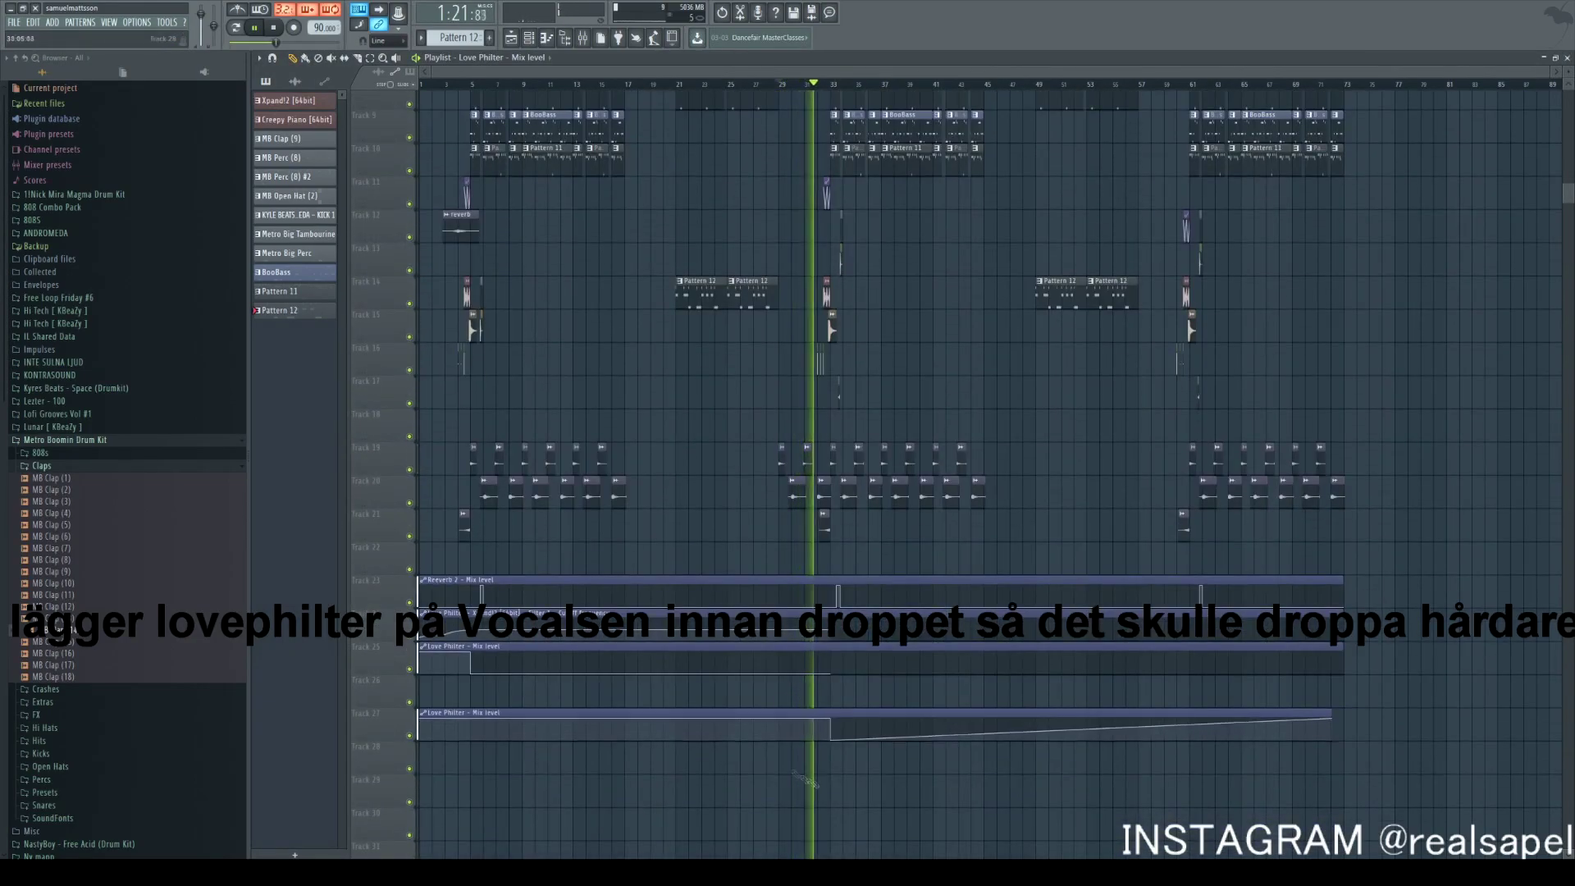
{"action": "right_click", "coordinate": [779, 729]}
{"action": "left_click_drag", "start_coordinate": [779, 728], "coordinate": [779, 771]}
{"action": "key", "text": "space"}
{"action": "key", "text": "space"}
{"action": "left_click_drag", "start_coordinate": [420, 719], "coordinate": [420, 767]}
Add a second raised section from bar 57 to 61 to the track 27 mix level automation, keeping the rest low
{"action": "left_click_drag", "start_coordinate": [1343, 719], "coordinate": [1140, 740]}
{"action": "right_click", "coordinate": [1139, 719]}
{"action": "right_click", "coordinate": [1190, 719]}
{"action": "right_click", "coordinate": [1190, 740]}
{"action": "right_click", "coordinate": [1333, 739]}
Add another Fruity Love Philter for the vocals and create its mix level automation clip on track 29
{"action": "left_click", "coordinate": [582, 37]}
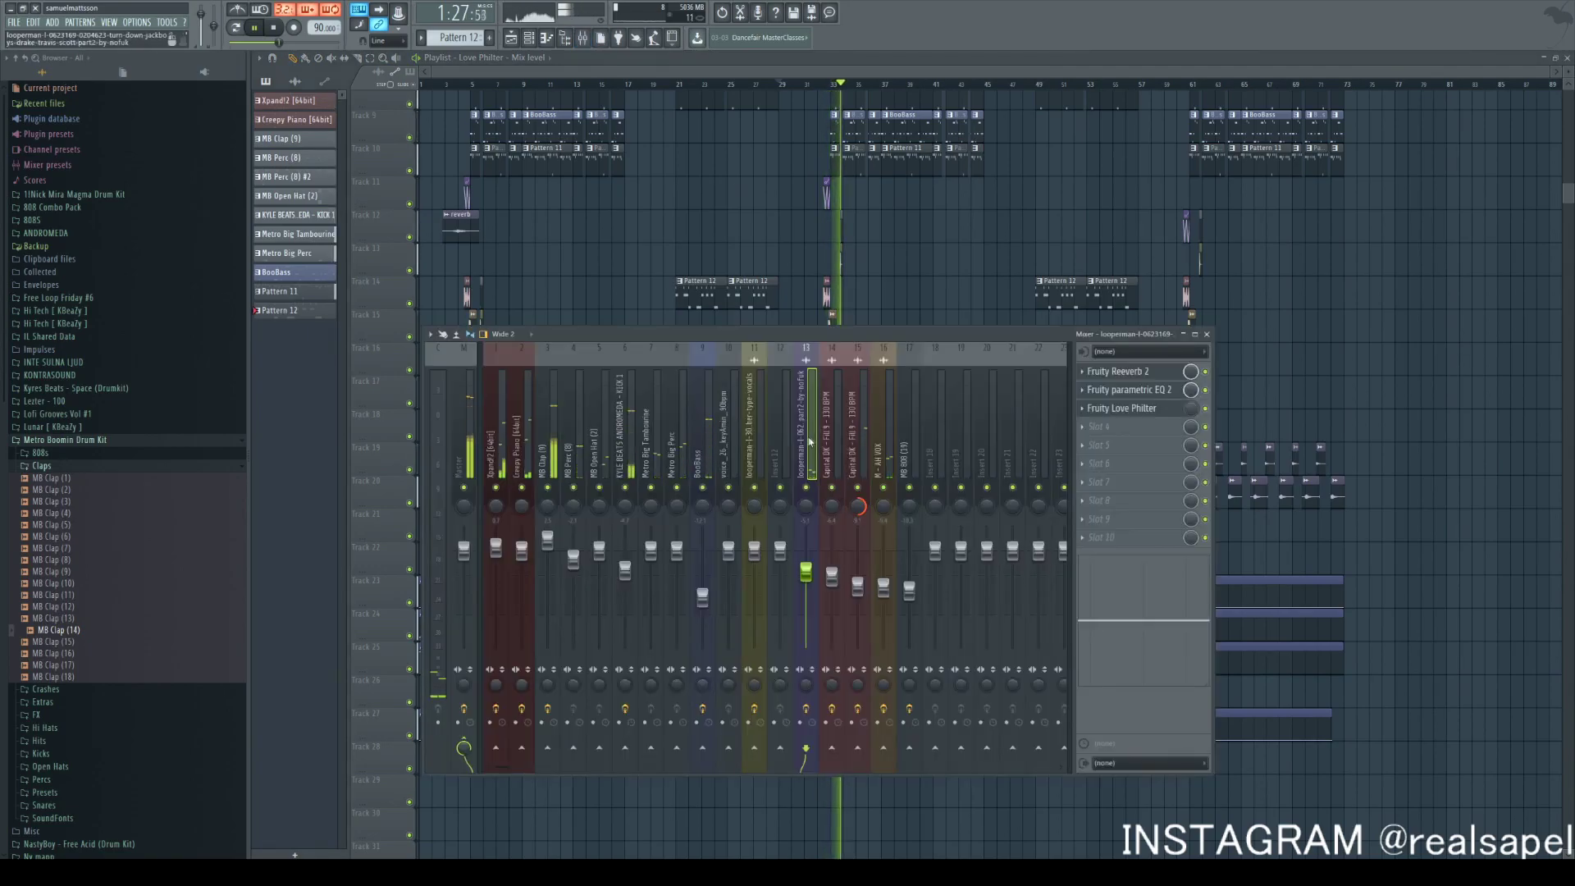
{"action": "left_click", "coordinate": [1144, 390]}
{"action": "left_click", "coordinate": [1269, 435]}
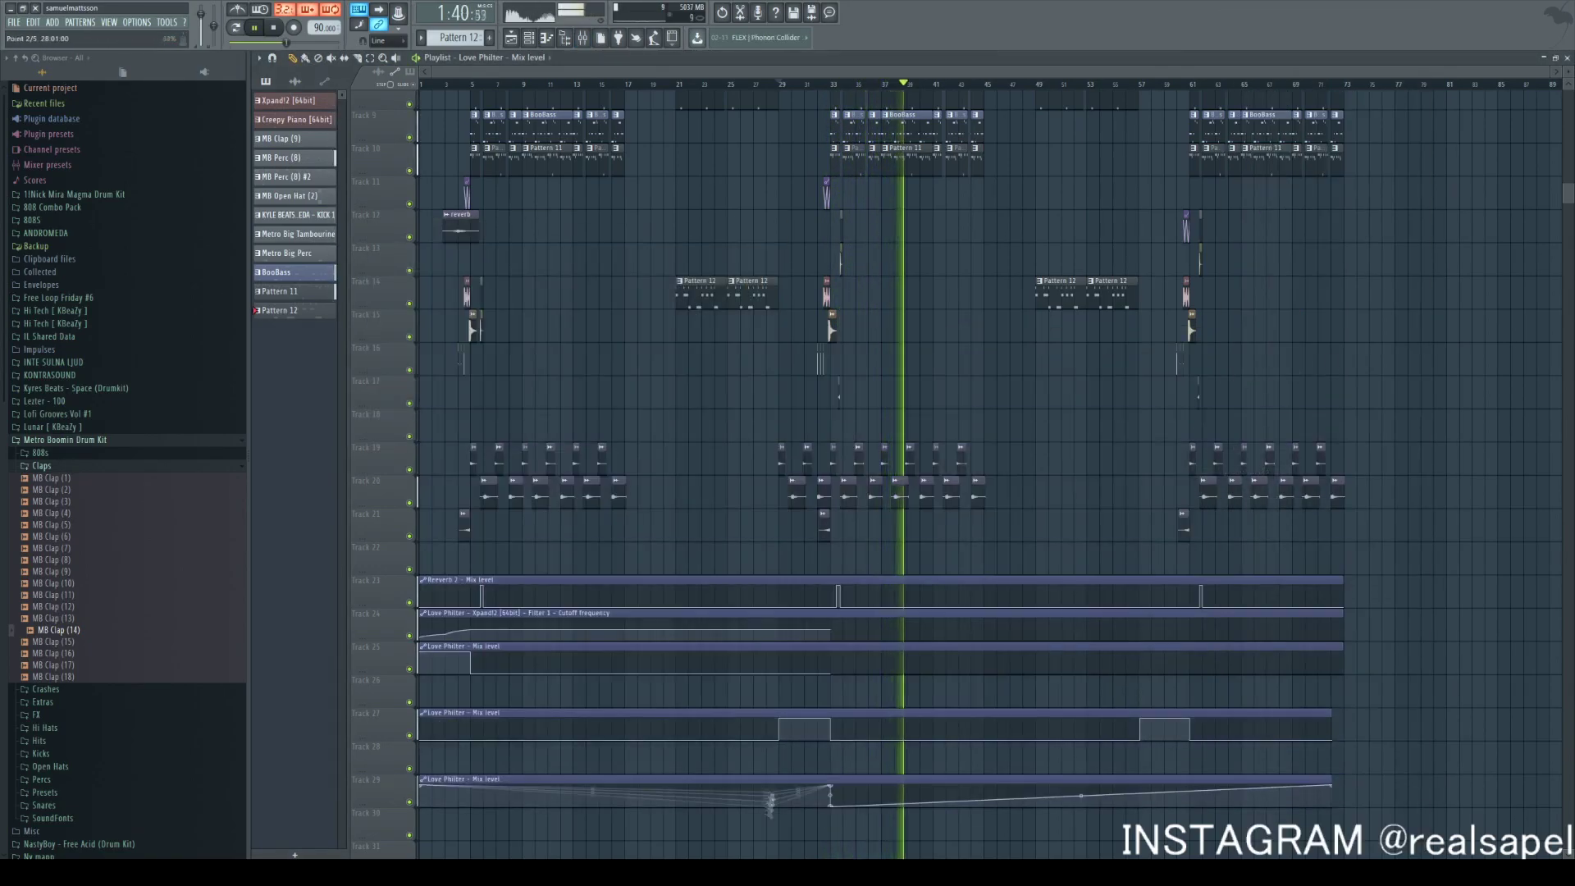
Shape the track 29 Love Philter mix level automation to be high only at bars 29 to 33 and 57 to 61
{"action": "left_click_drag", "start_coordinate": [770, 808], "coordinate": [779, 807]}
{"action": "right_click", "coordinate": [778, 785]}
{"action": "right_click", "coordinate": [1139, 807]}
{"action": "right_click", "coordinate": [1139, 785]}
{"action": "right_click", "coordinate": [1190, 785]}
{"action": "right_click", "coordinate": [1189, 807]}
{"action": "left_click_drag", "start_coordinate": [1331, 785], "coordinate": [1331, 808]}
{"action": "left_click_drag", "start_coordinate": [421, 785], "coordinate": [428, 853]}
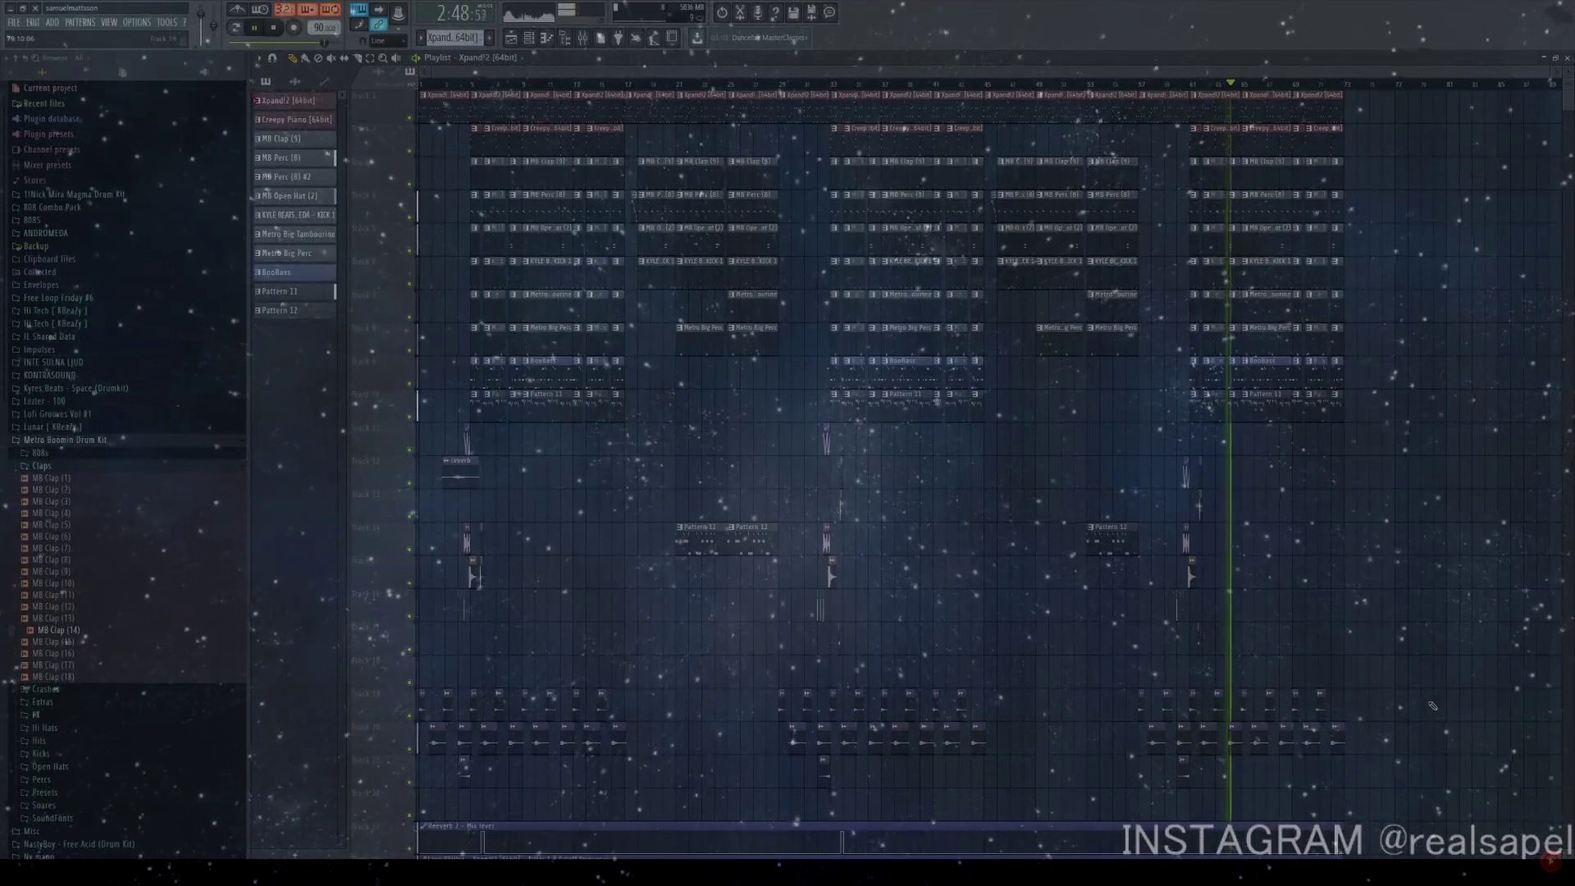
{"action": "scroll", "coordinate": [1243, 533], "scroll_direction": "up", "scroll_amount": 2}
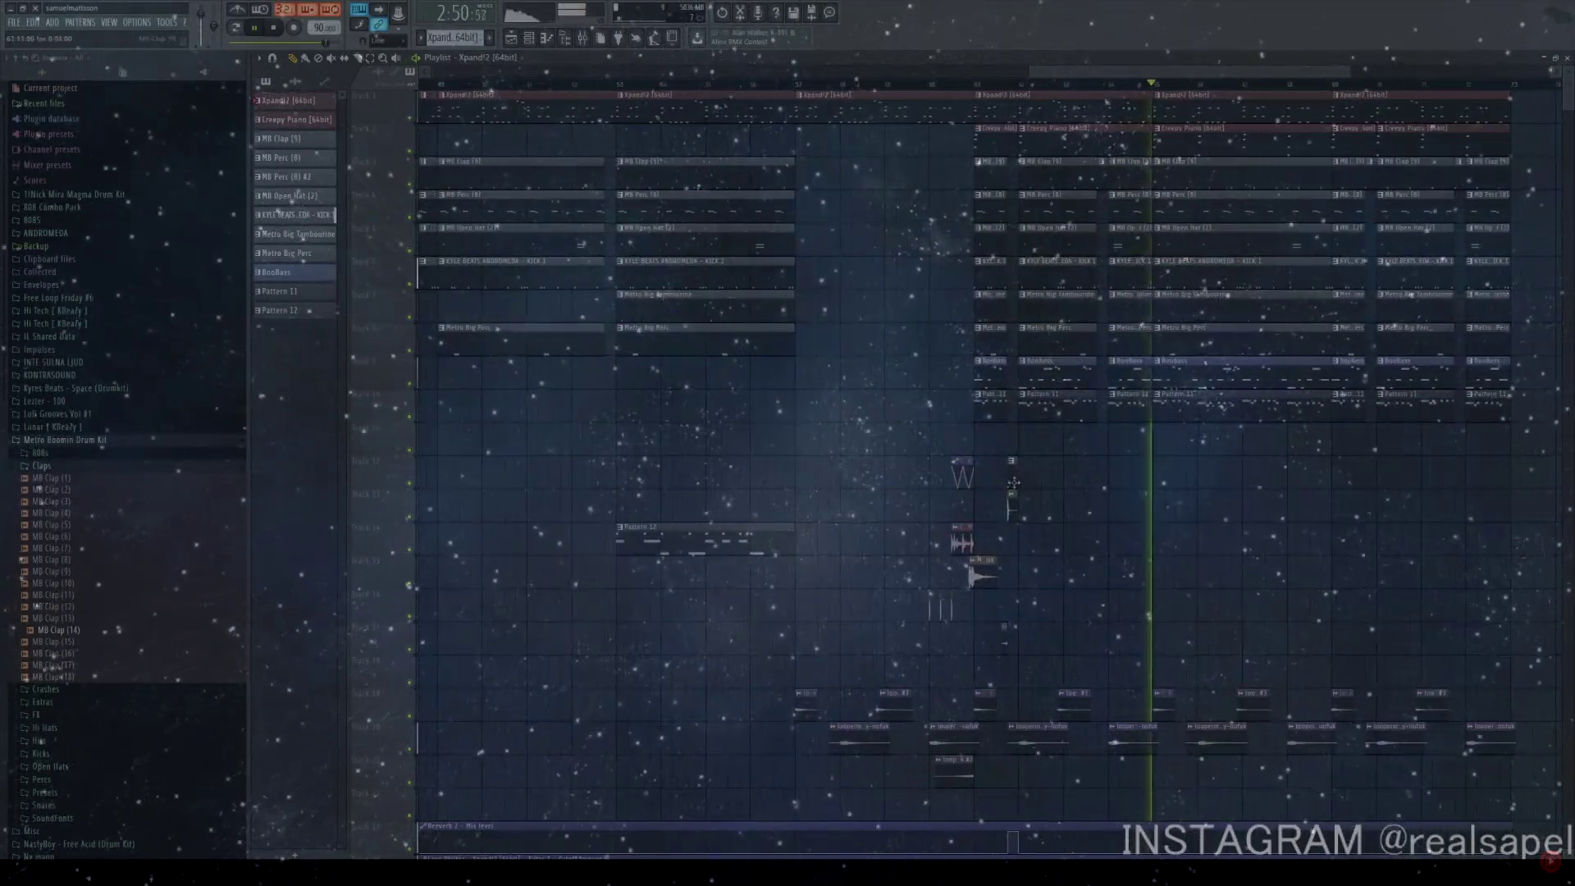